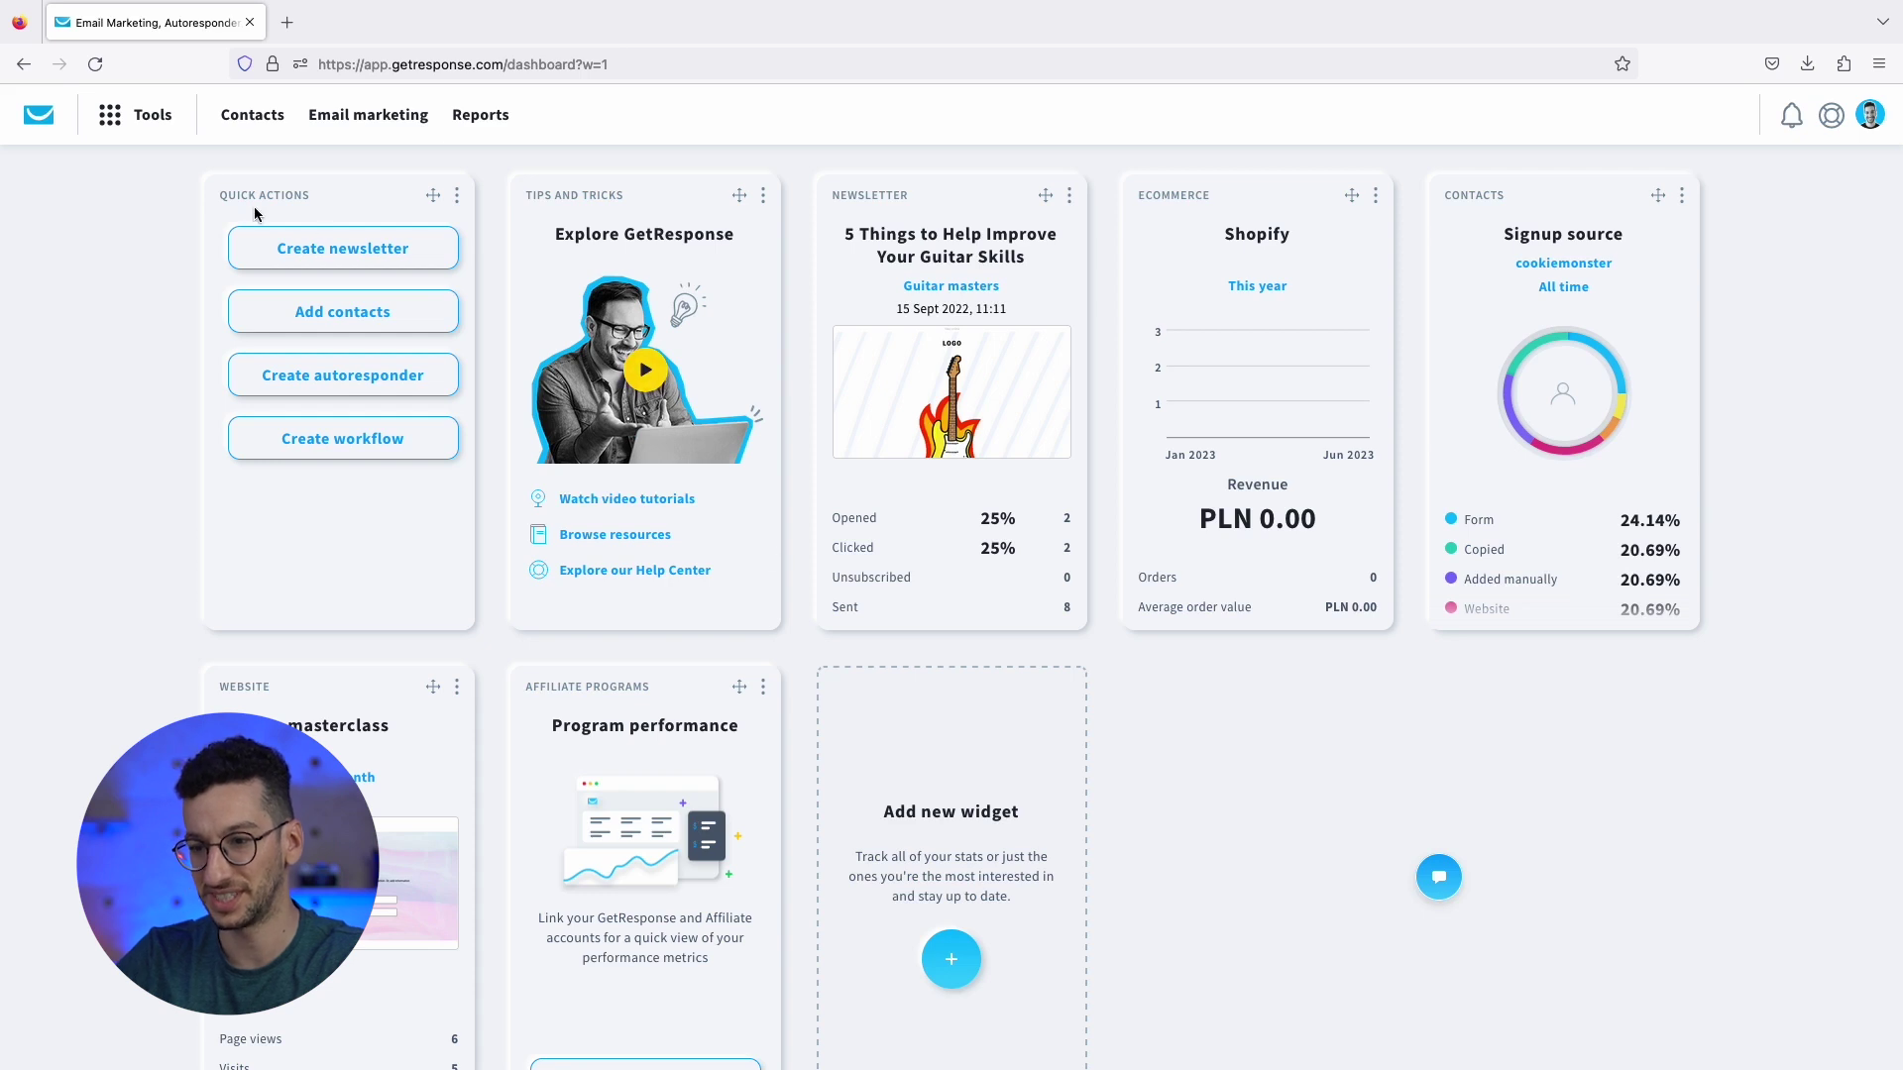
Start creating a landing page in the new LPS editor, choosing to build it from a ready-made template.
{"action": "left_click", "coordinate": [158, 127]}
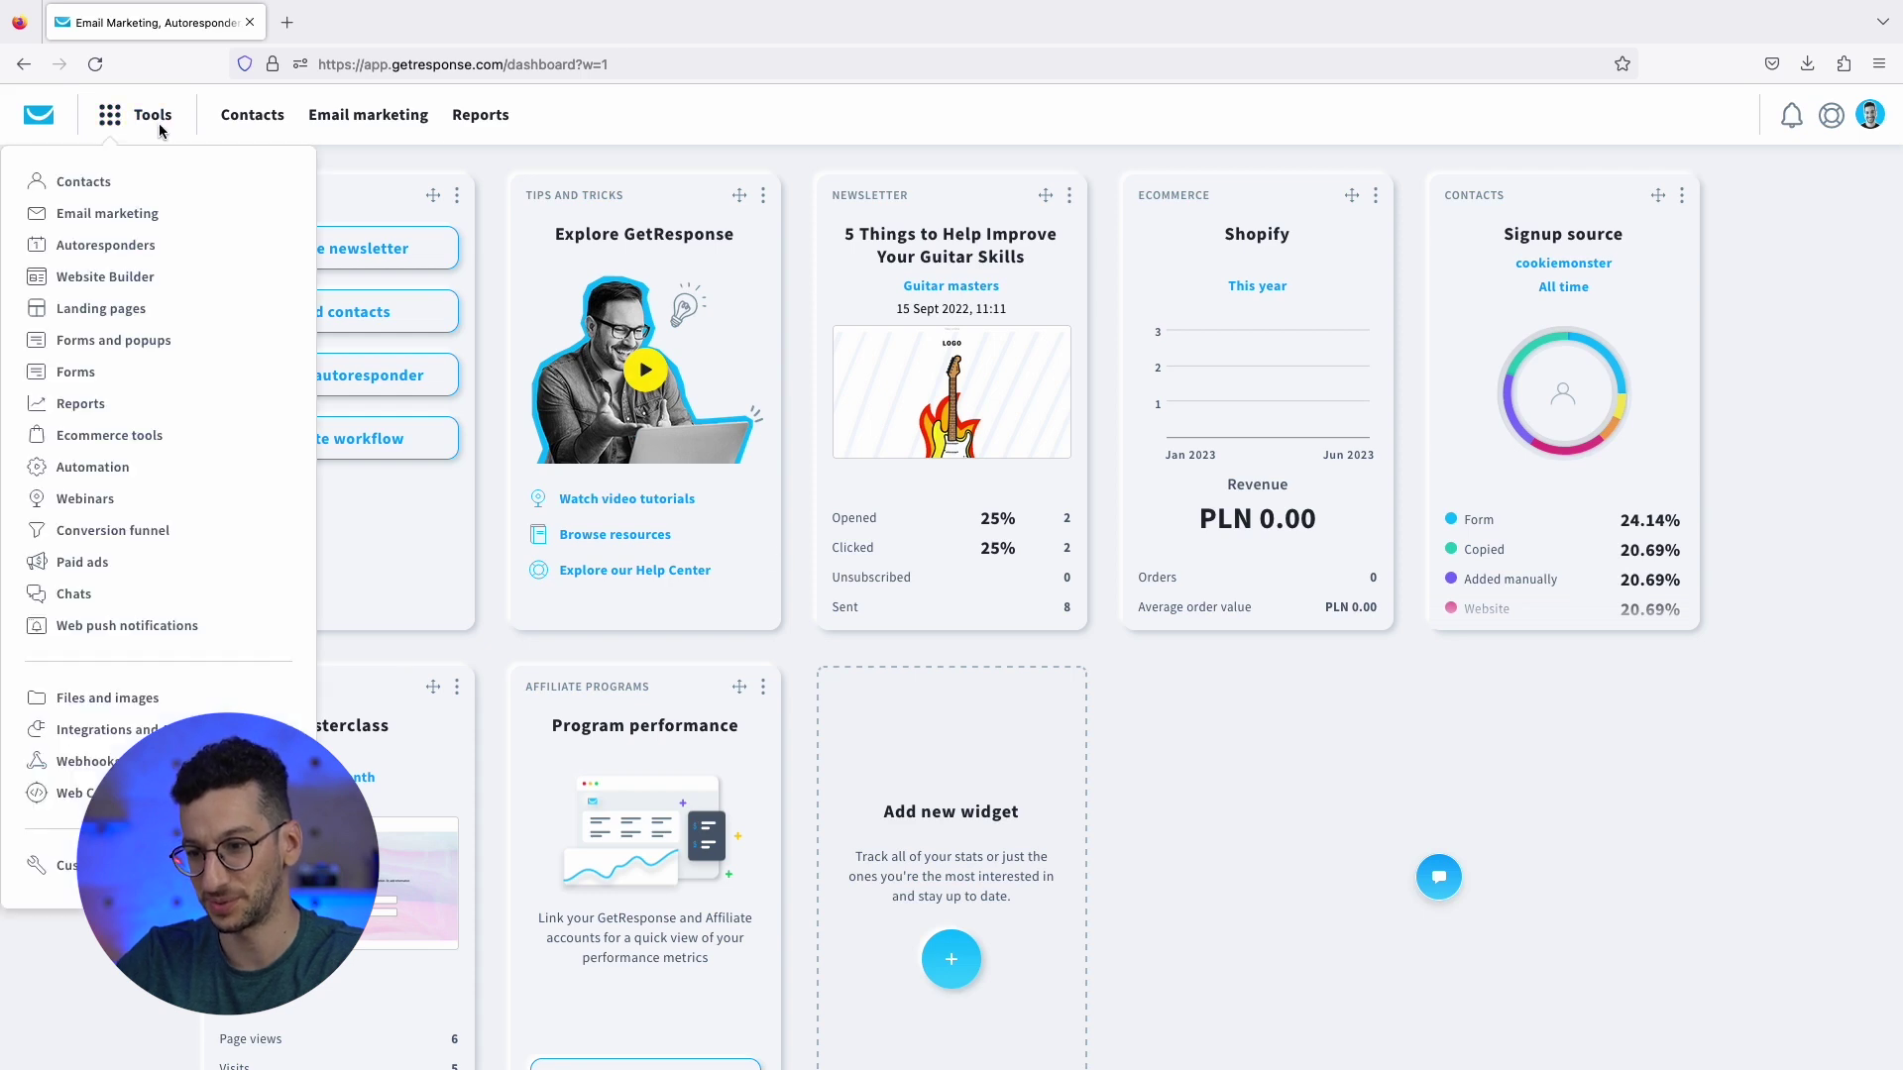
{"action": "left_click", "coordinate": [113, 307]}
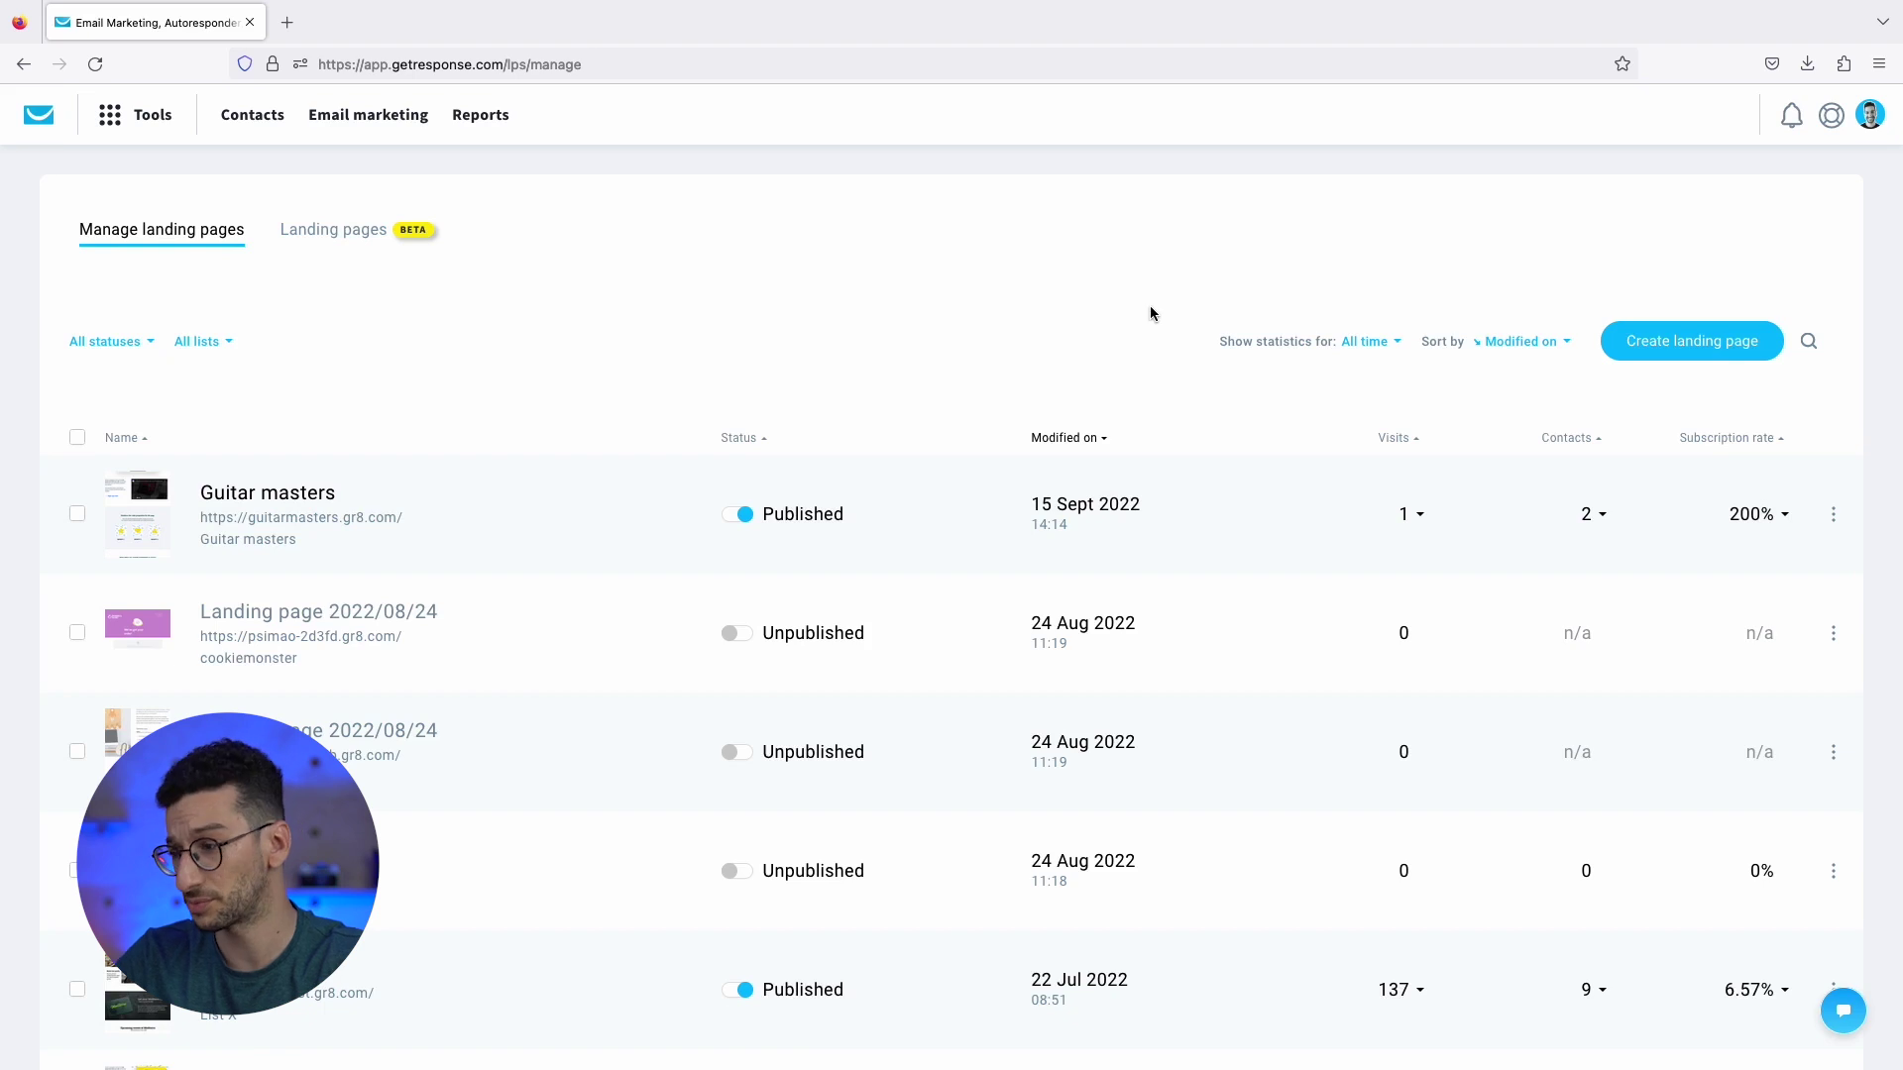
{"action": "left_click", "coordinate": [1665, 352]}
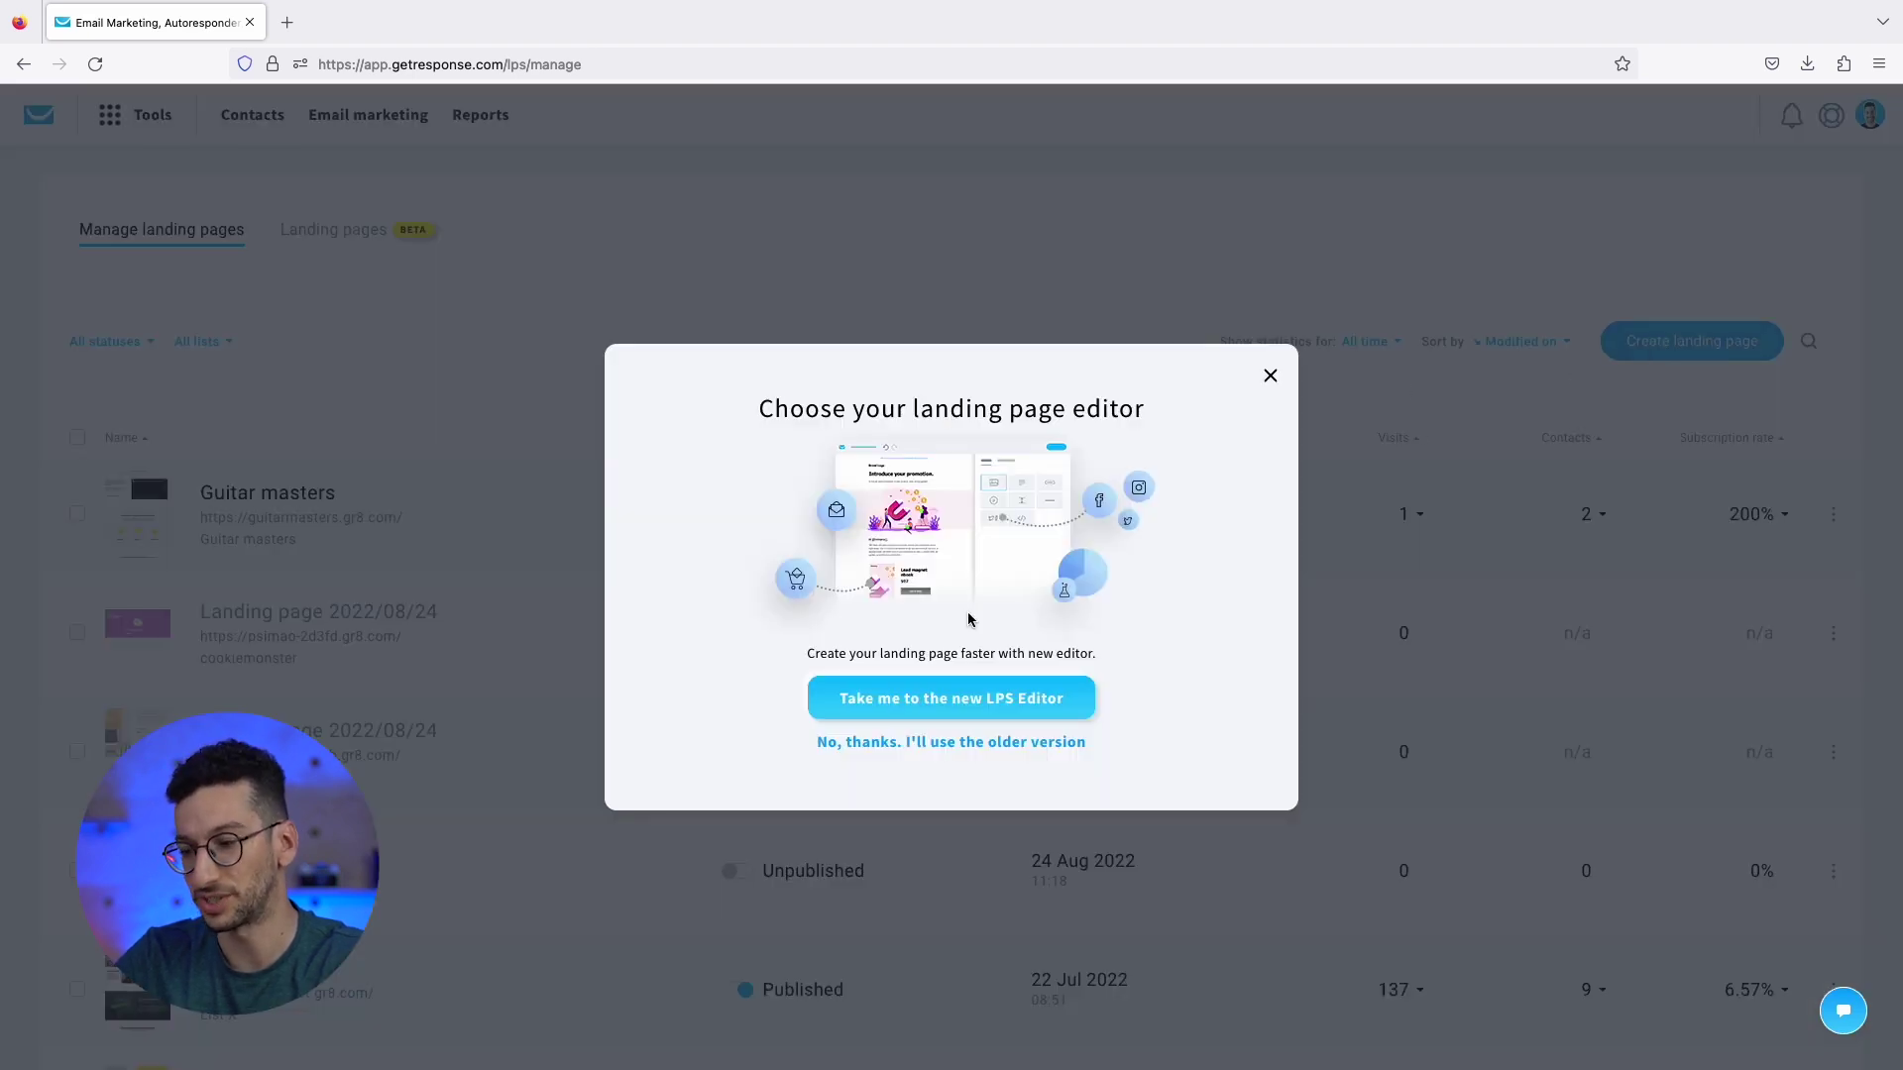
{"action": "left_click", "coordinate": [994, 698]}
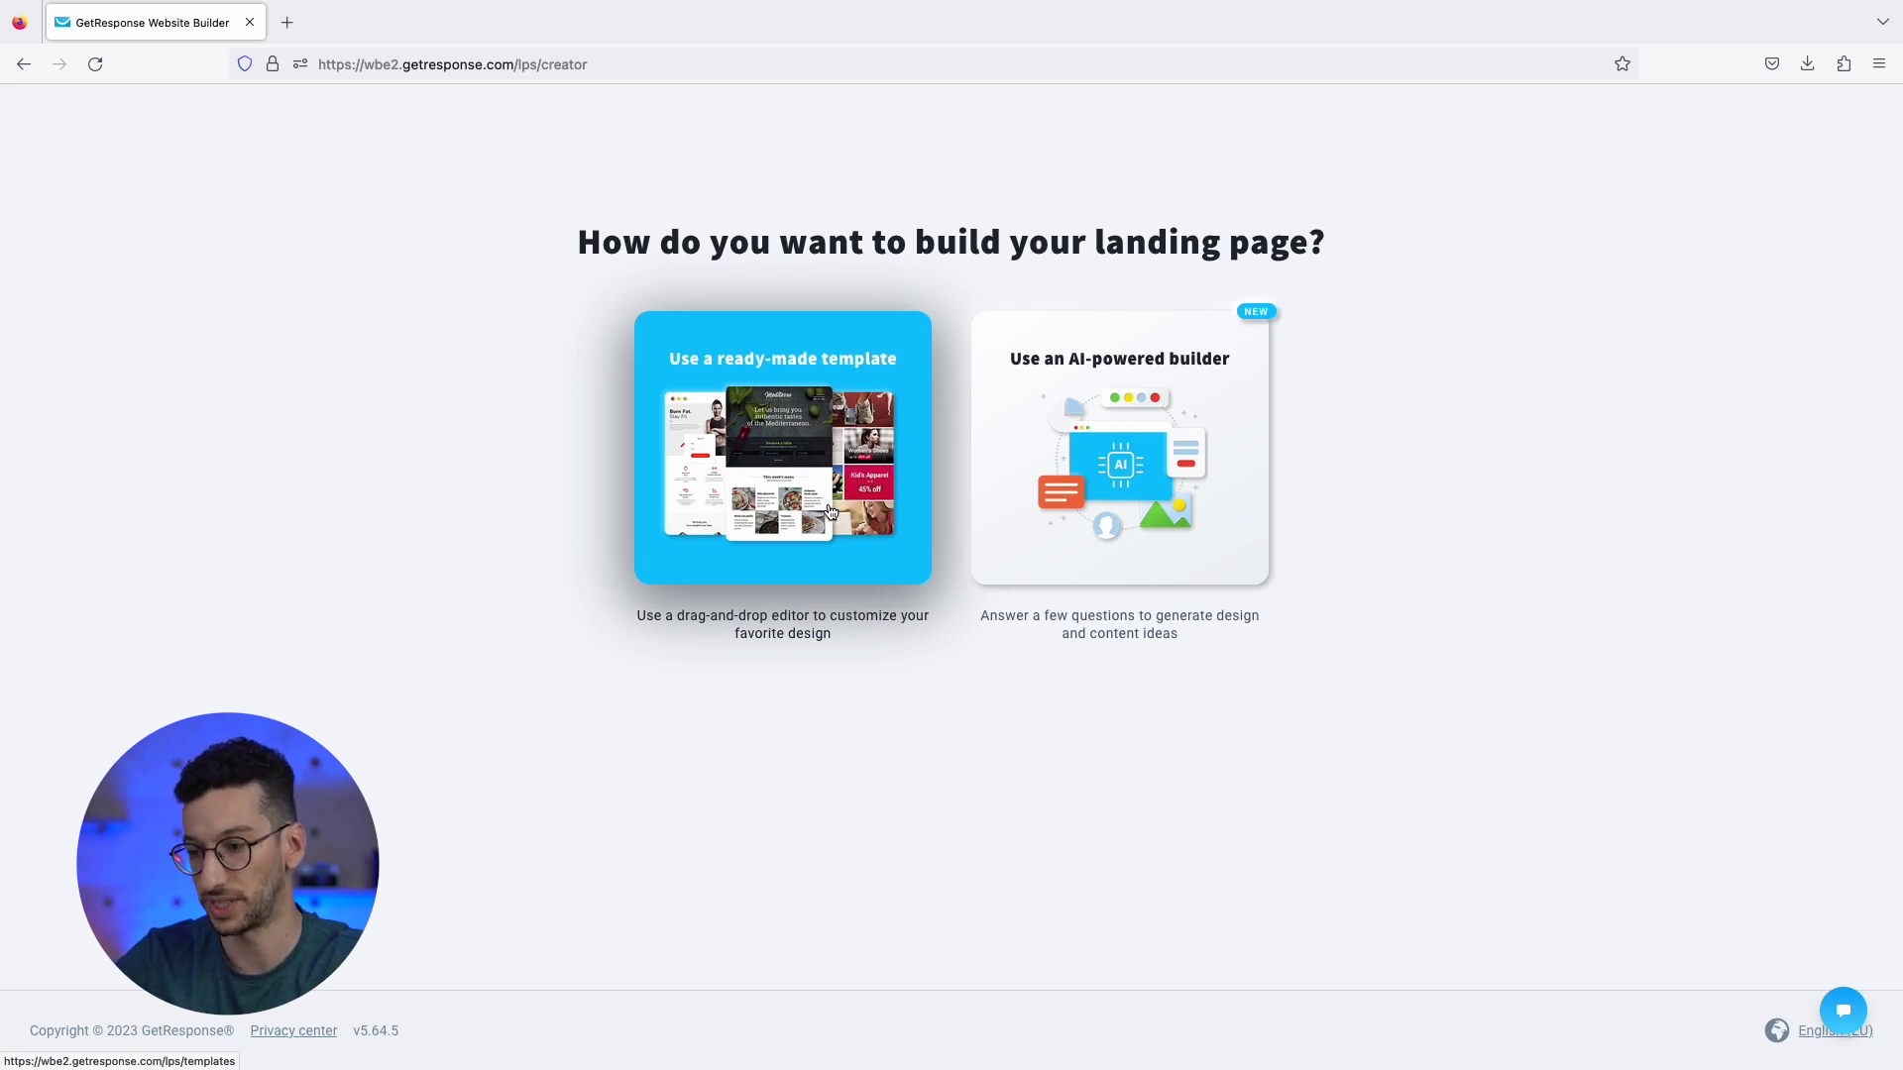
{"action": "left_click", "coordinate": [749, 500]}
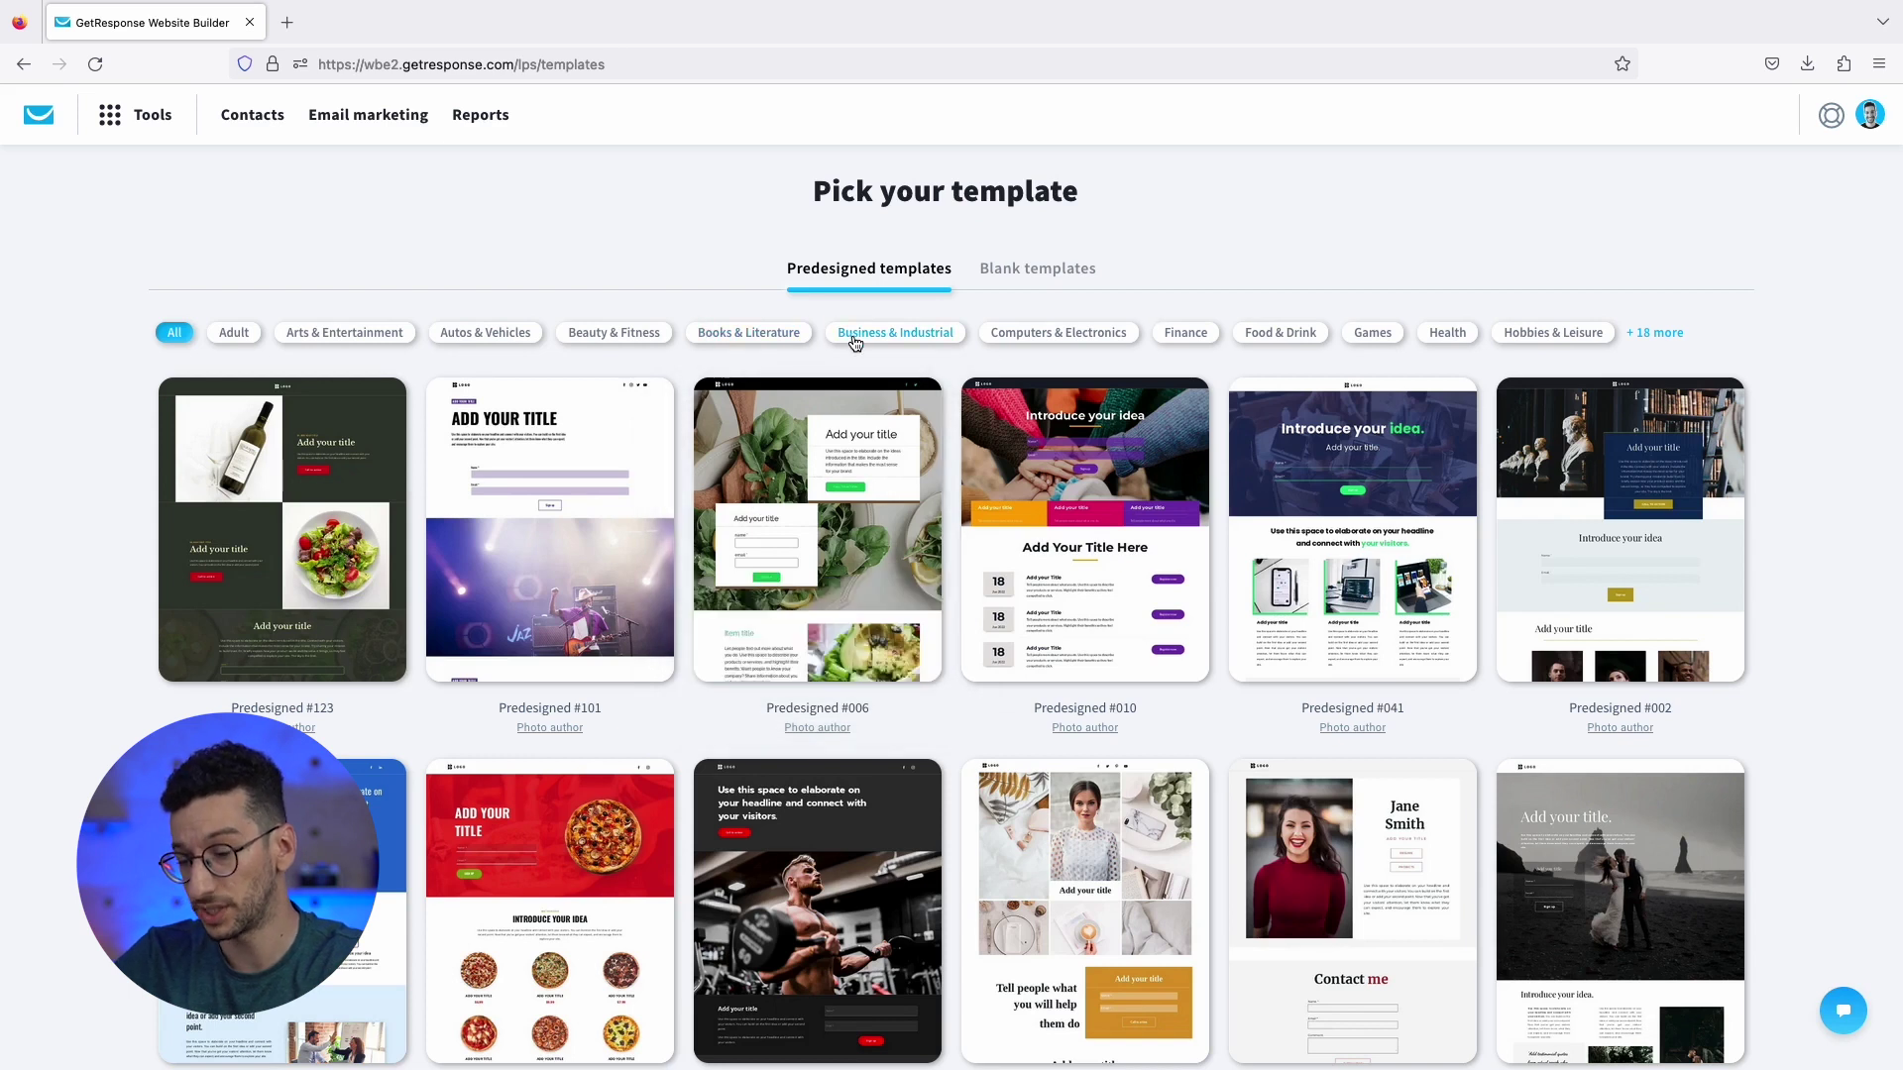
Look through the full template category list and the blank templates, returning to the predesigned ones.
{"action": "left_click", "coordinate": [1652, 337]}
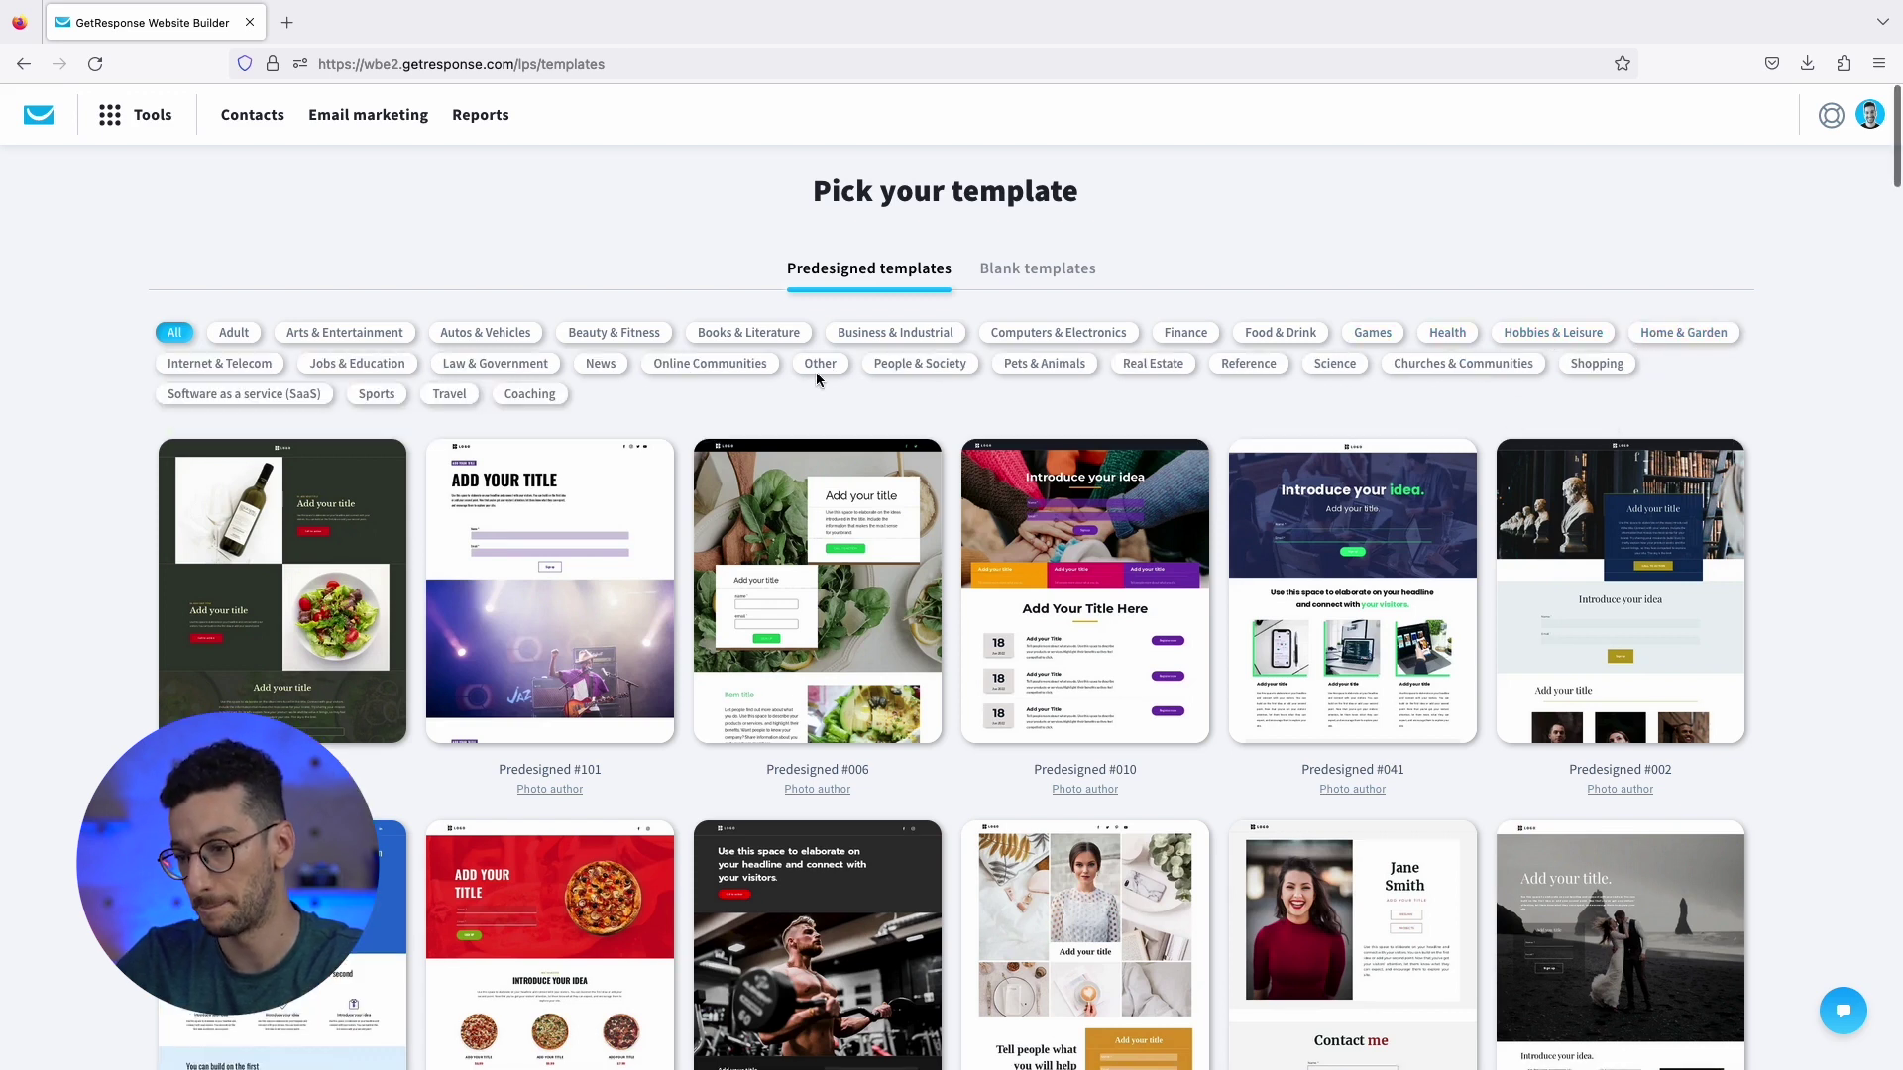
{"action": "left_click", "coordinate": [1016, 285]}
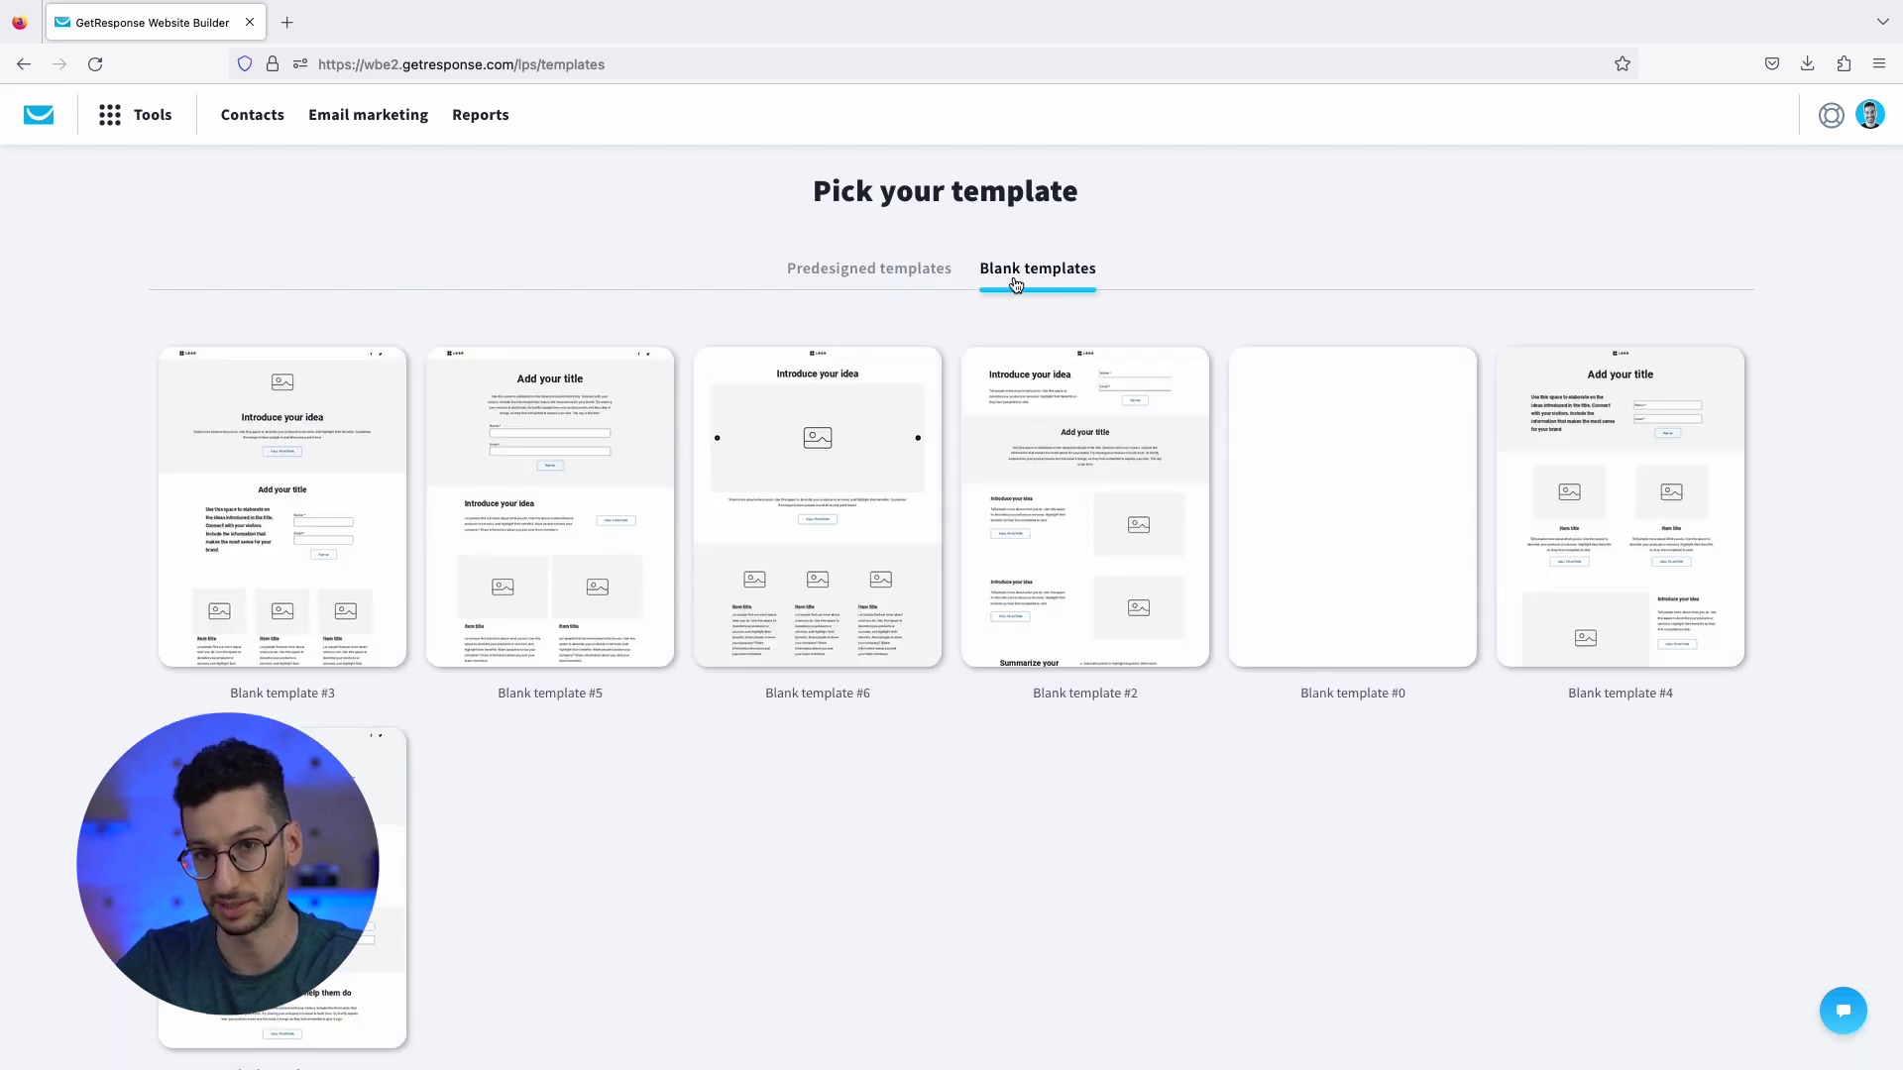
{"action": "left_click", "coordinate": [899, 269]}
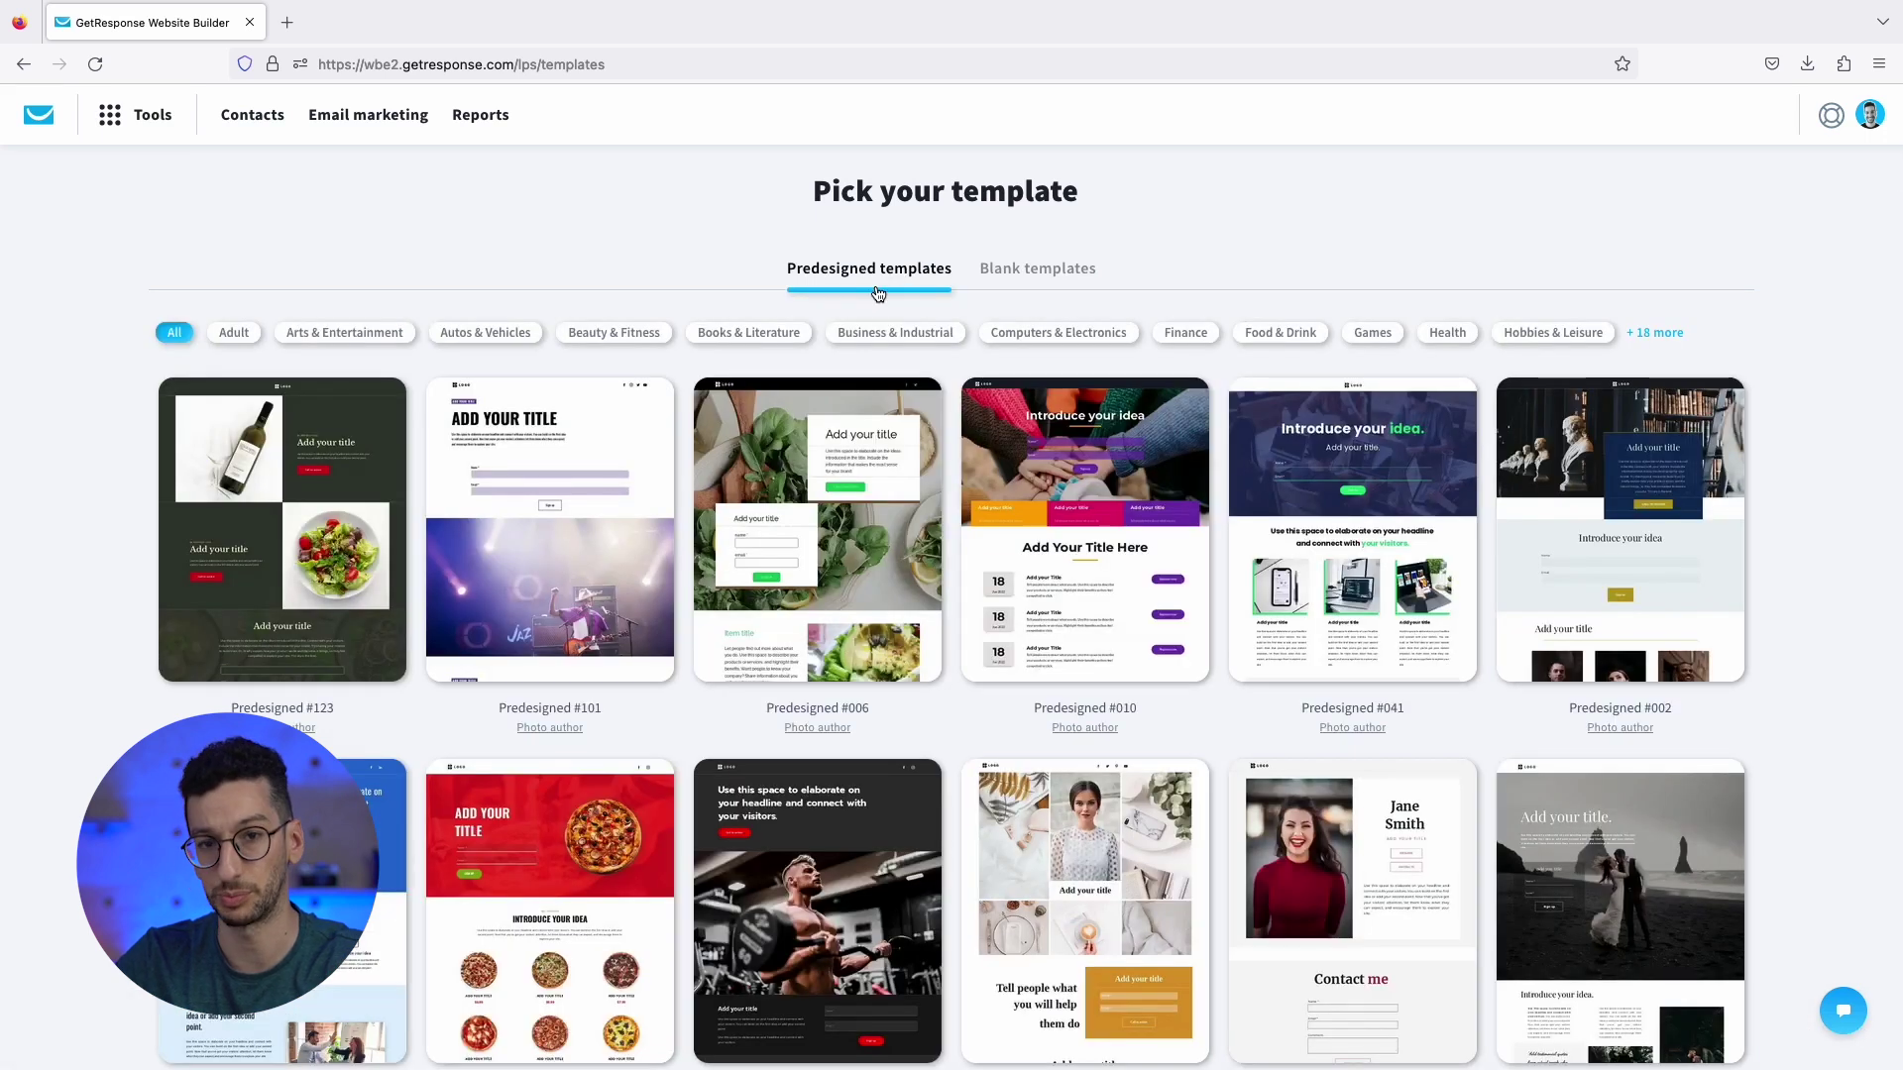
{"action": "left_click", "coordinate": [1654, 333]}
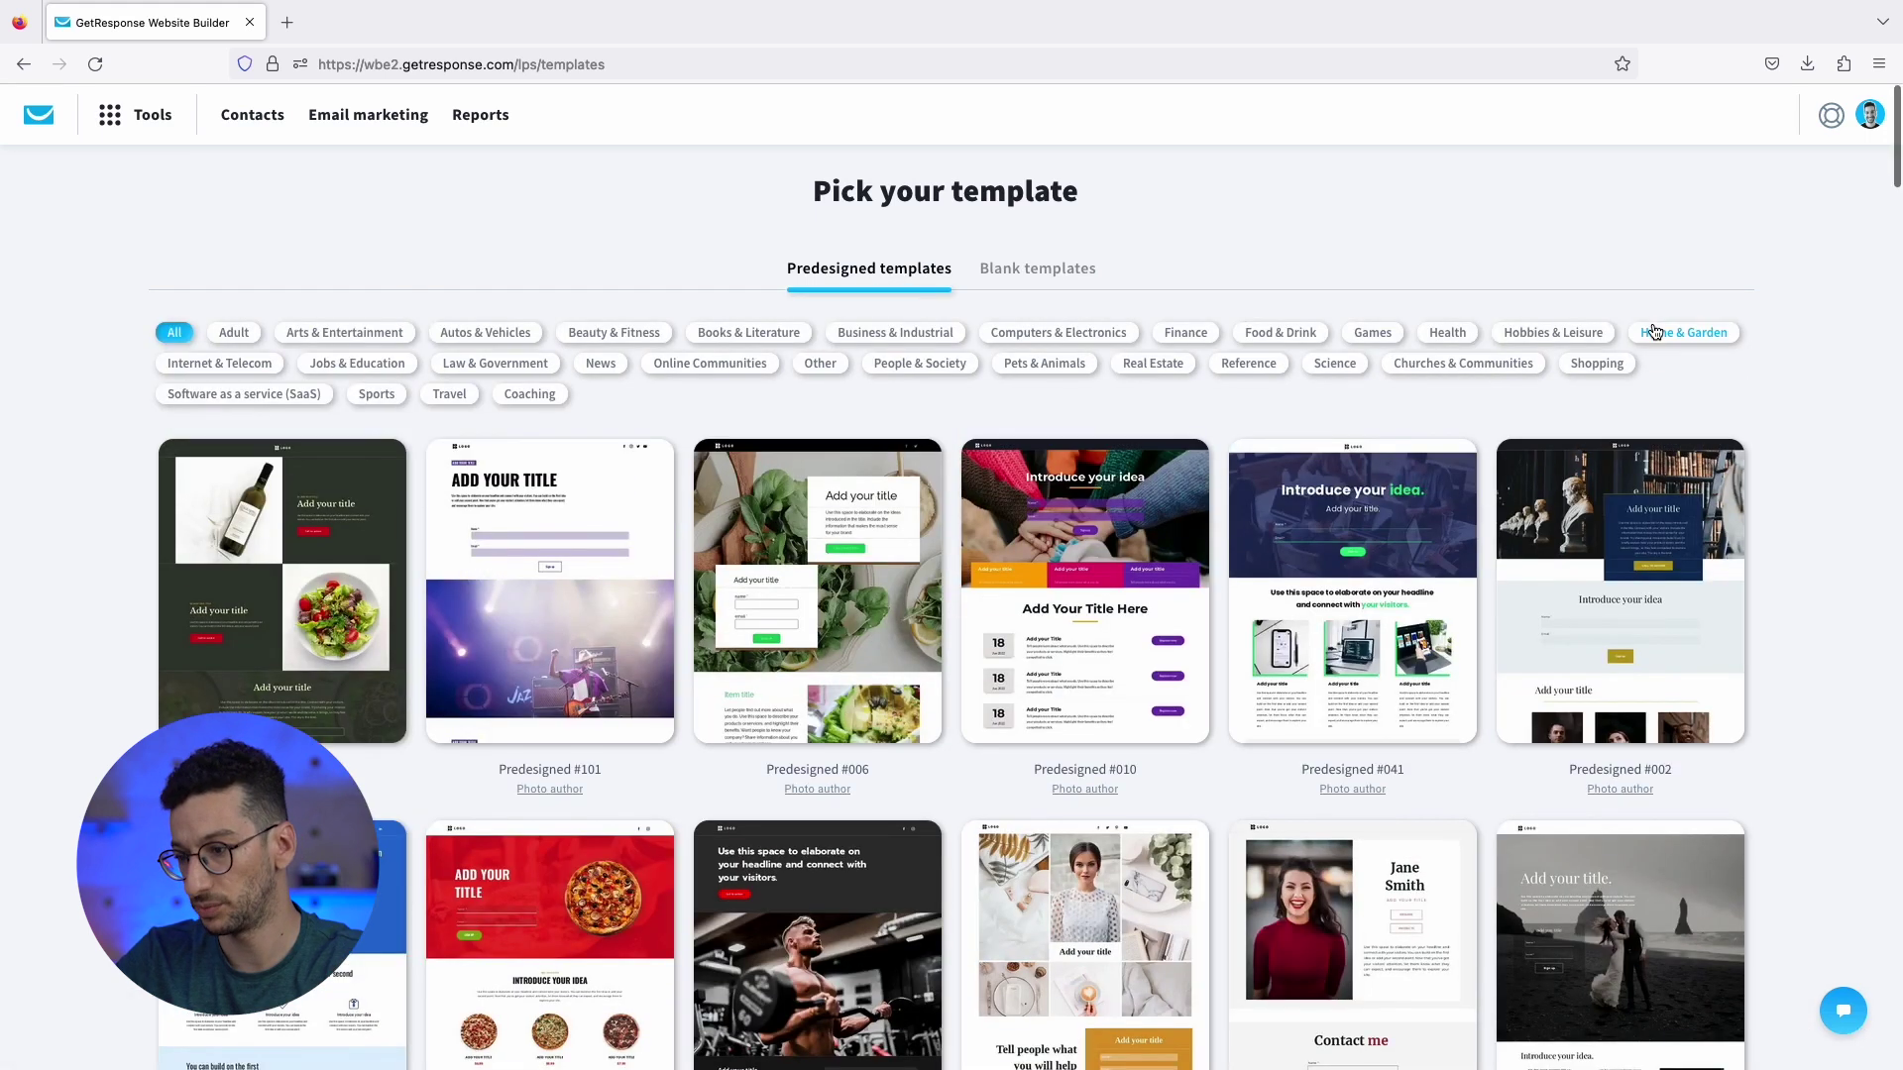
Filter the predesigned templates by Online Communities and browse the matching designs.
{"action": "left_click", "coordinate": [691, 364]}
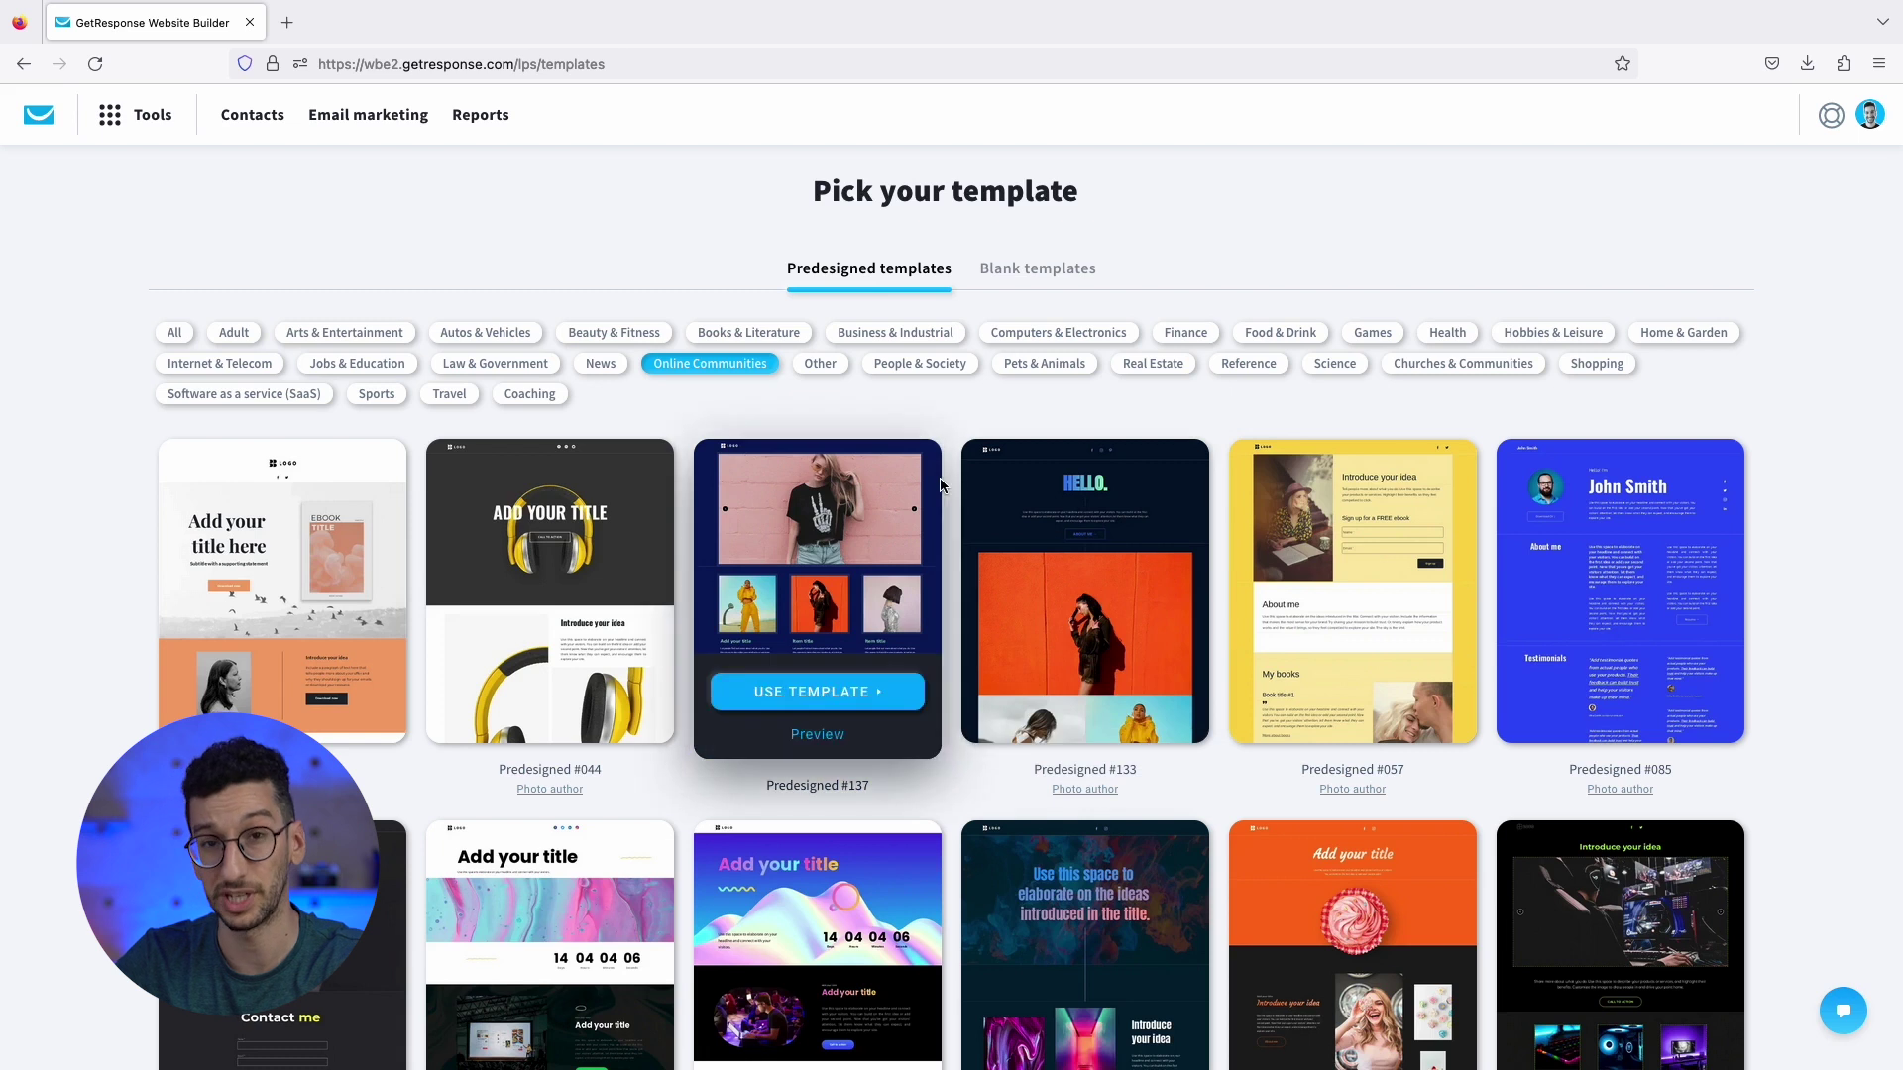
{"action": "scroll", "coordinate": [927, 684], "scroll_direction": "down", "scroll_amount": 3}
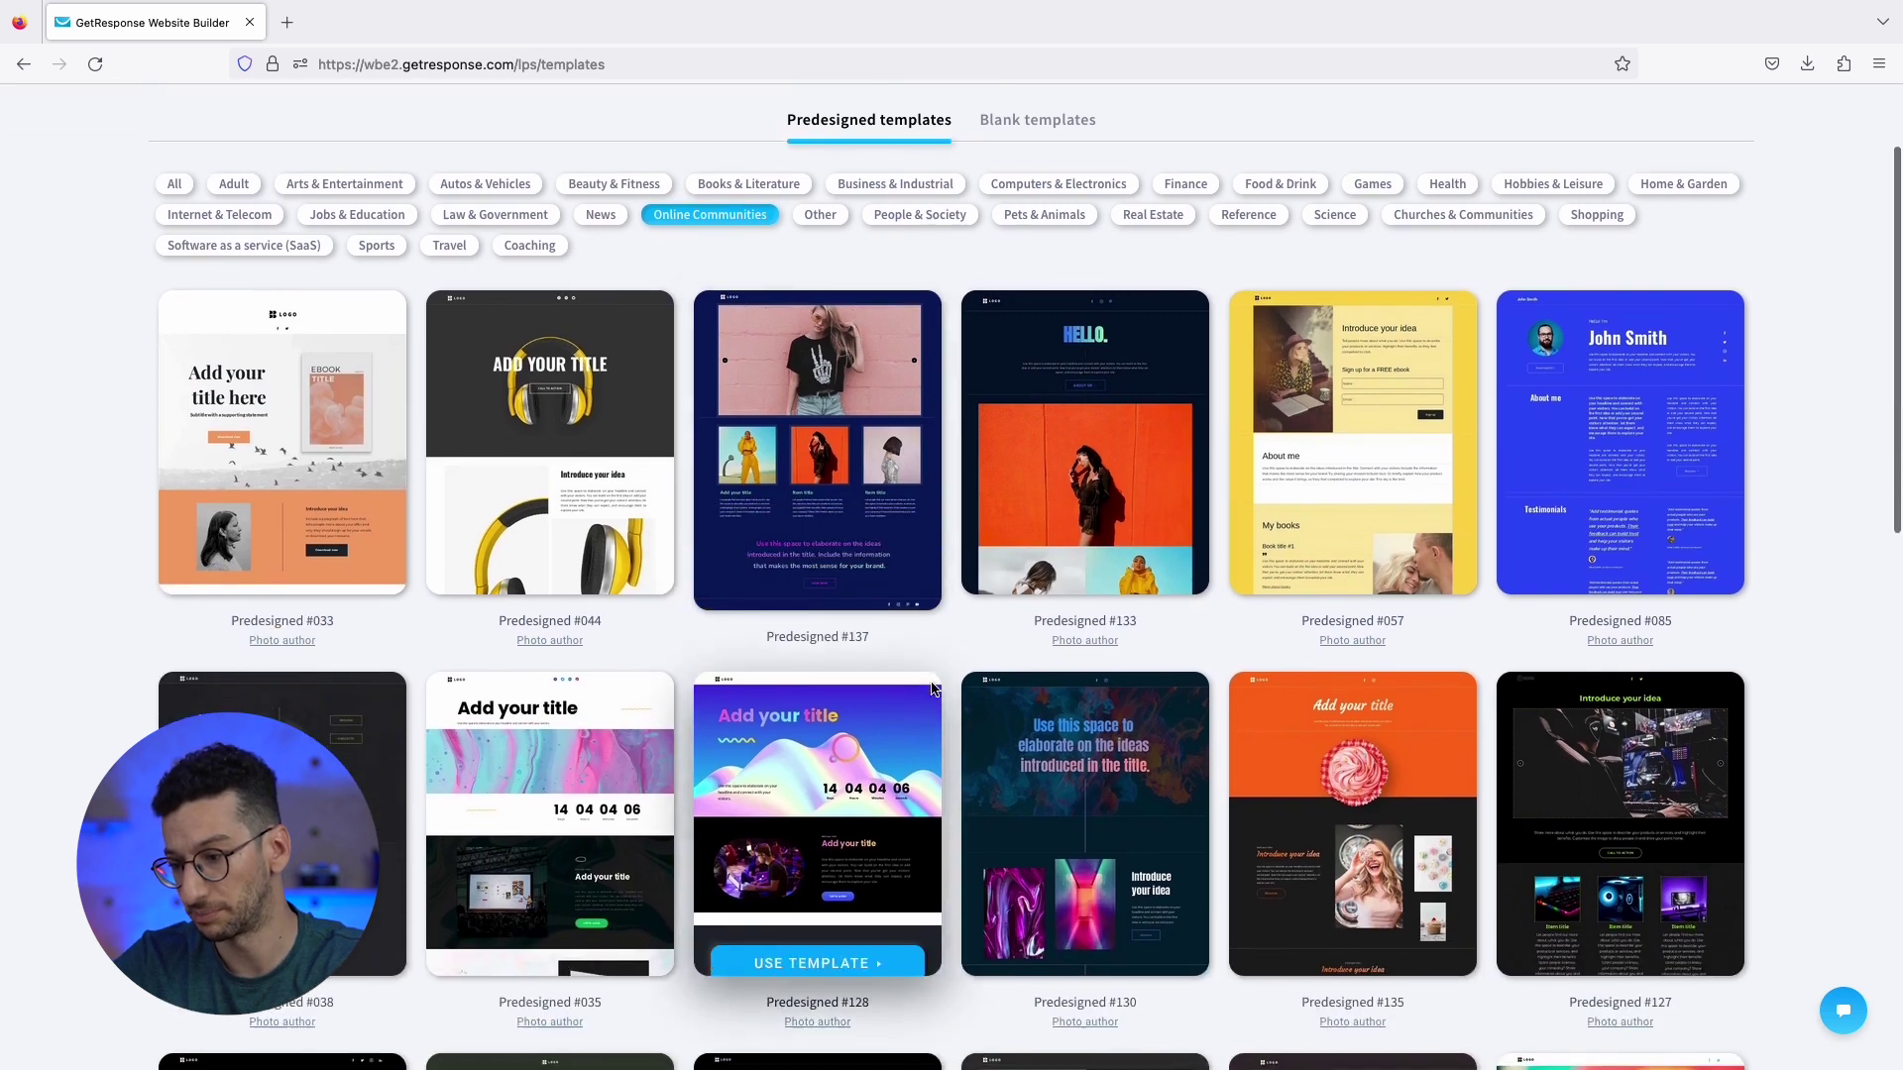
{"action": "scroll", "coordinate": [932, 688], "scroll_direction": "down", "scroll_amount": 4}
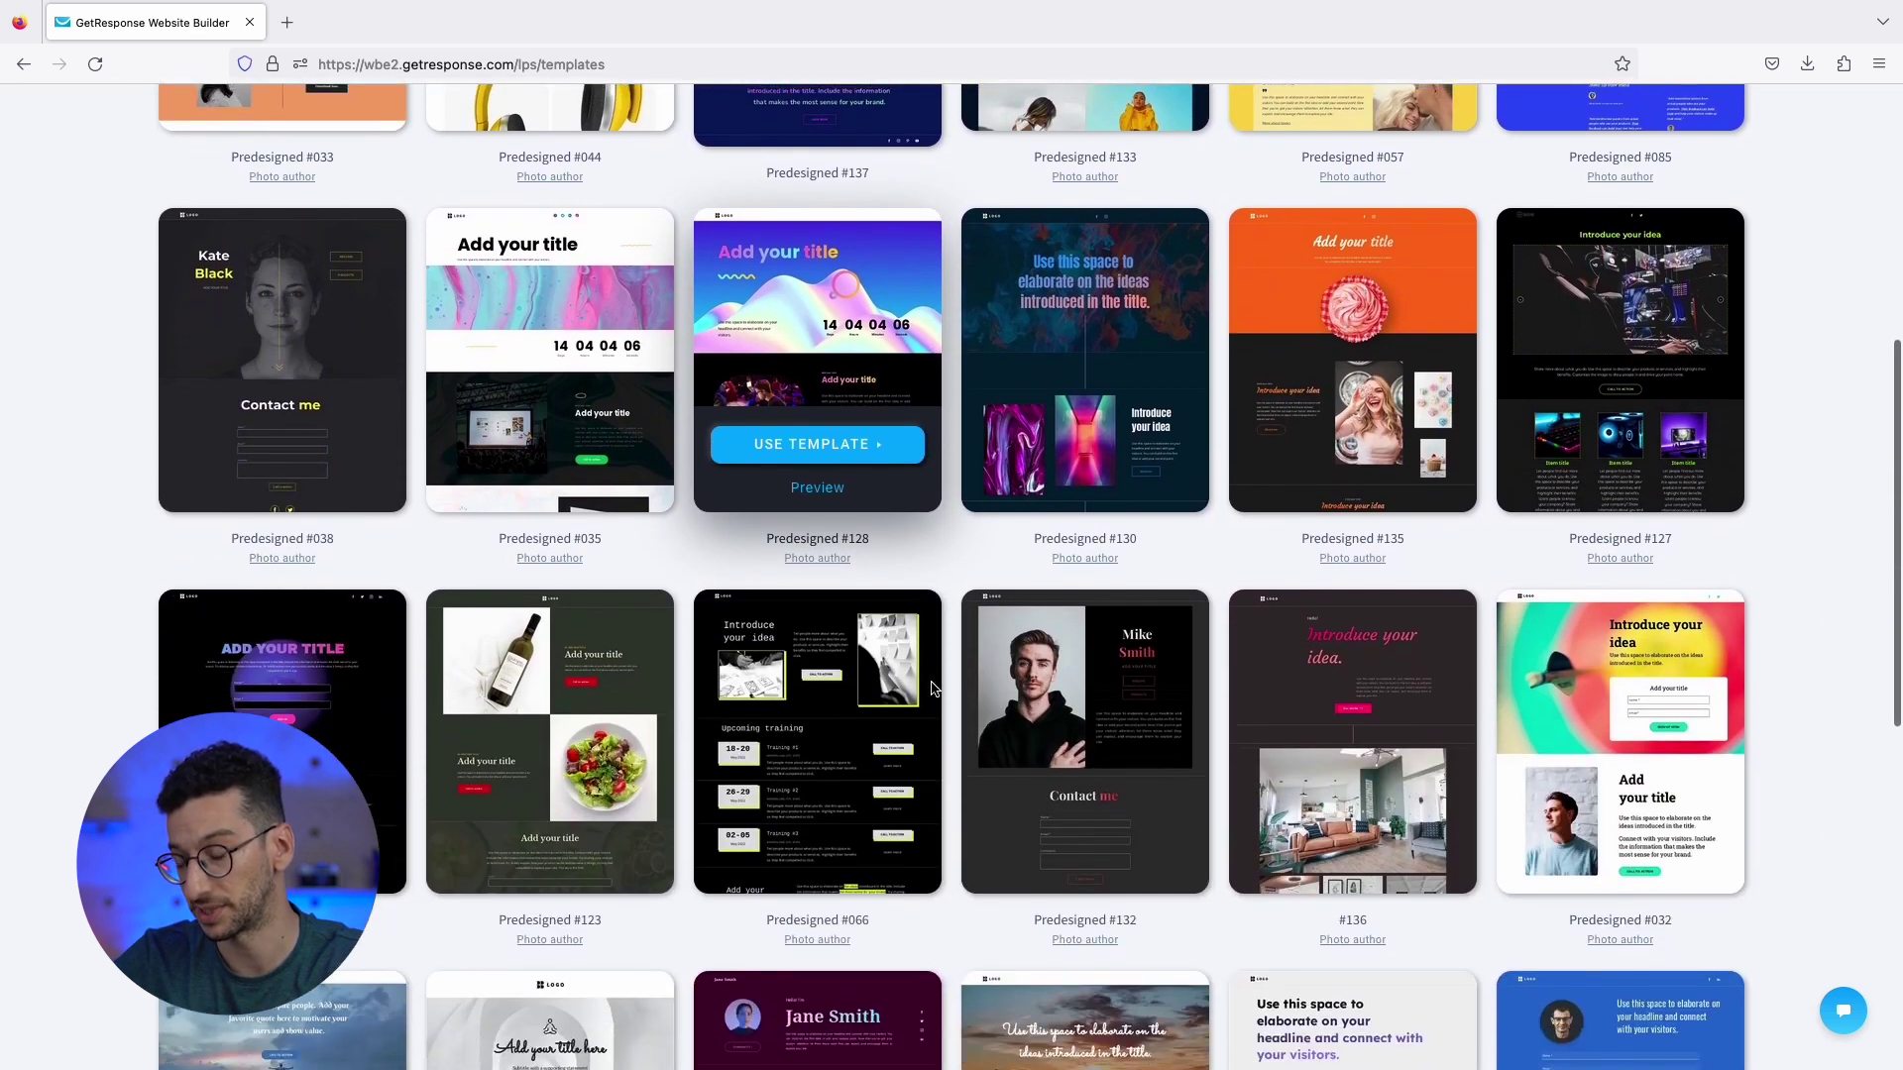
{"action": "scroll", "coordinate": [932, 688], "scroll_direction": "up", "scroll_amount": 2}
{"action": "scroll", "coordinate": [931, 689], "scroll_direction": "up", "scroll_amount": 2}
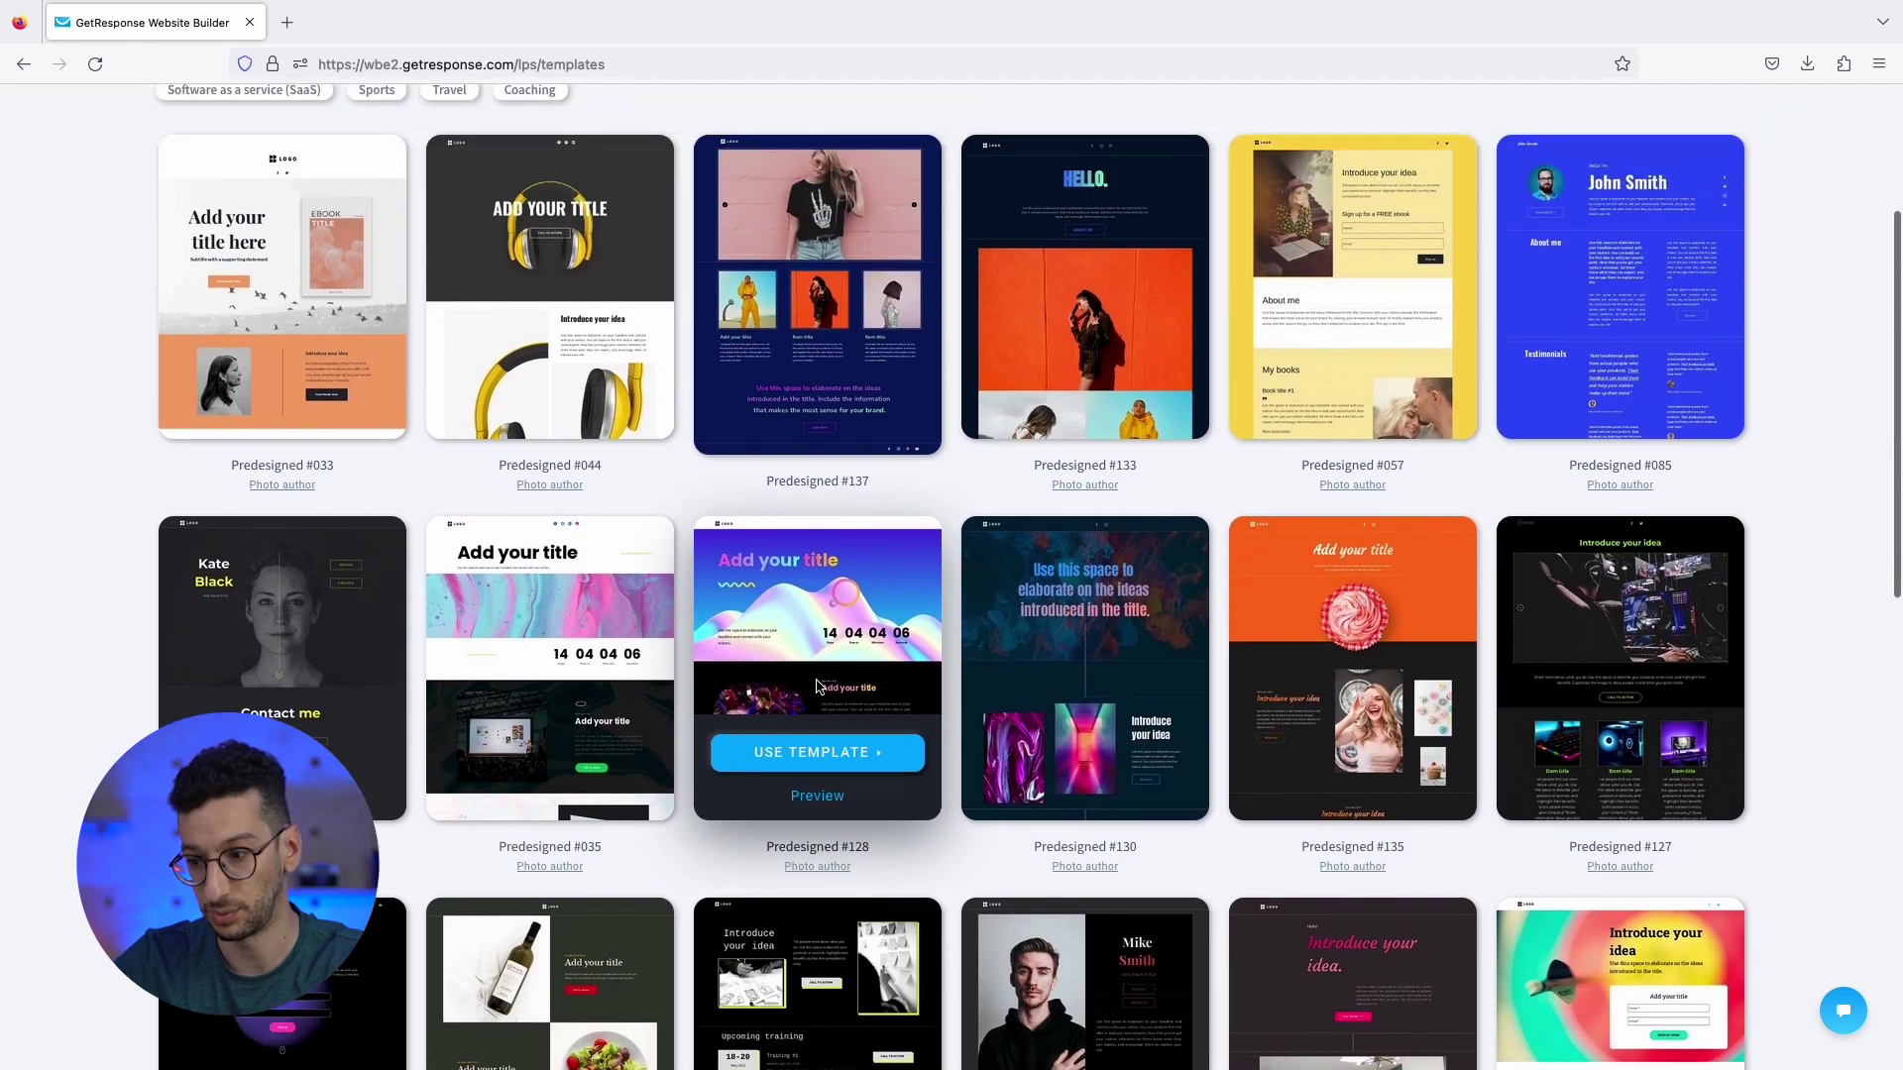
Preview the Predesigned #128 template from start to end and create the landing page from it.
{"action": "left_click", "coordinate": [817, 797]}
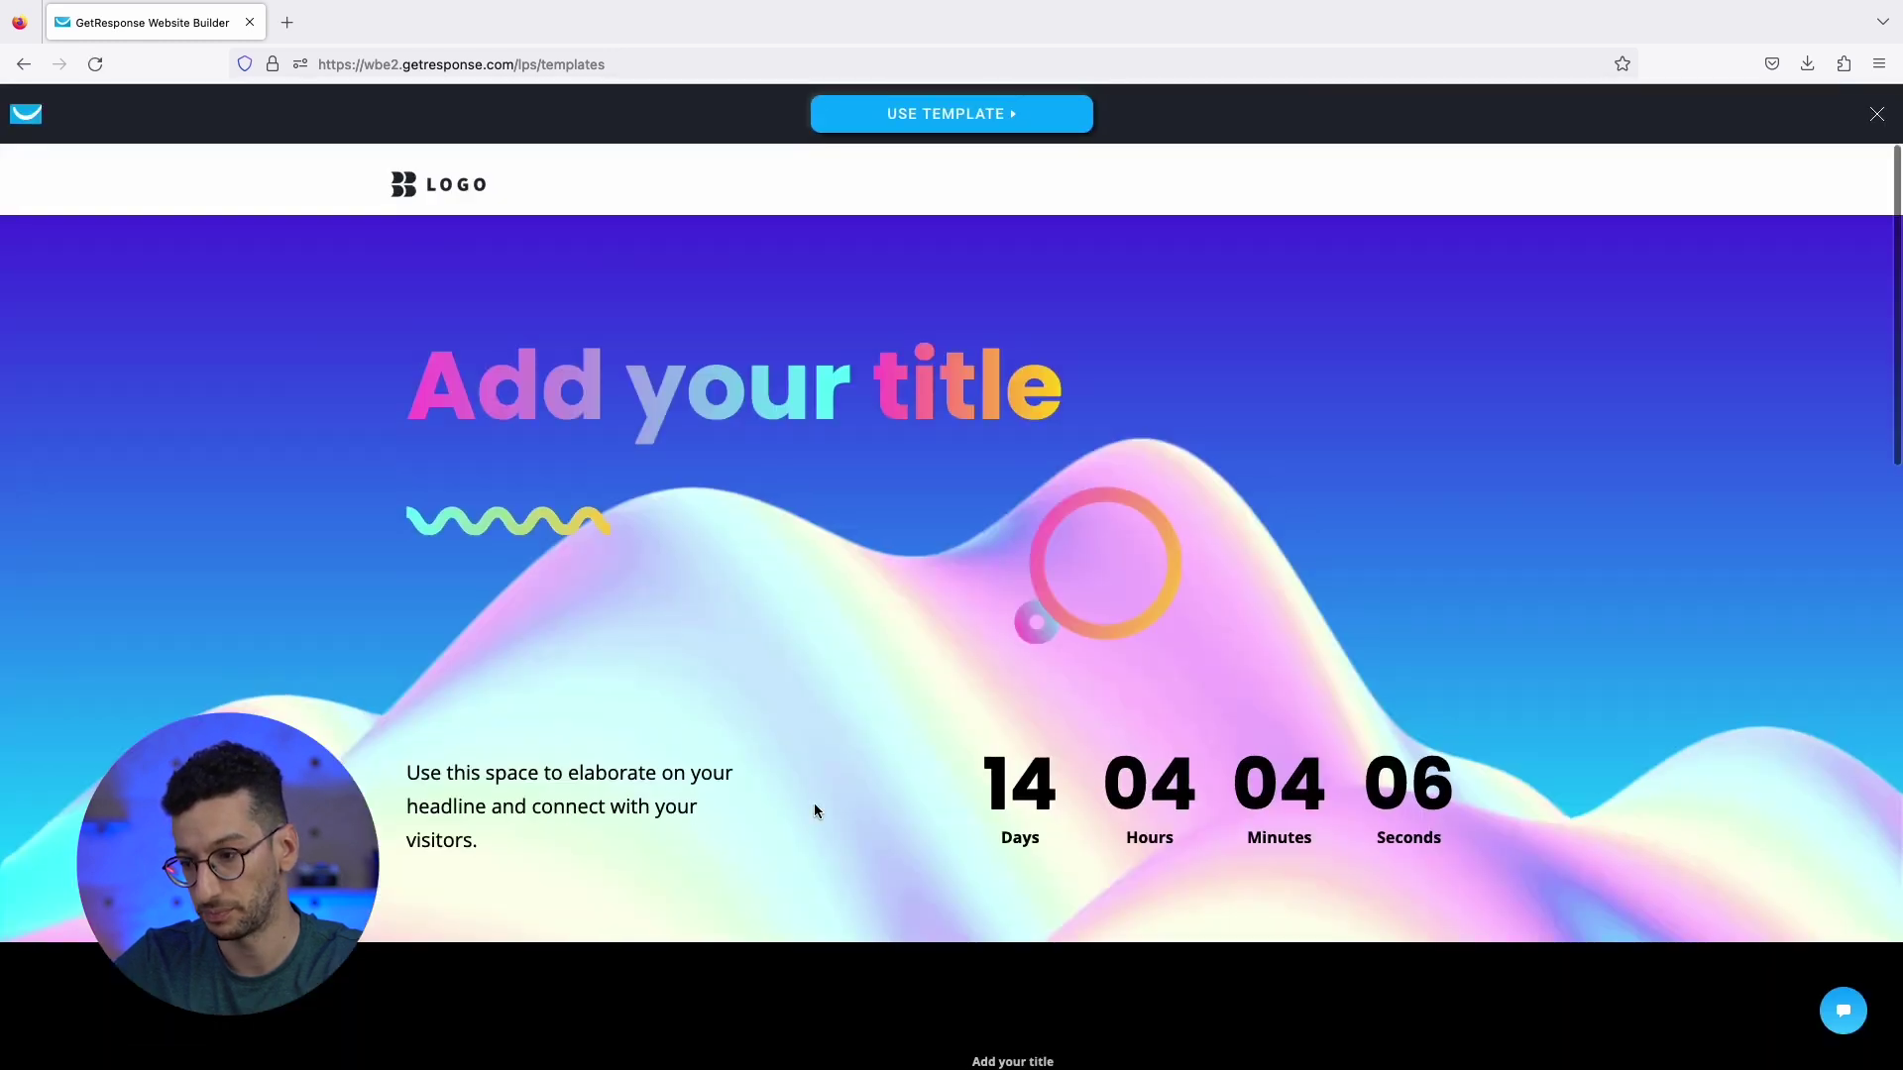
{"action": "scroll", "coordinate": [815, 811], "scroll_direction": "down", "scroll_amount": 15}
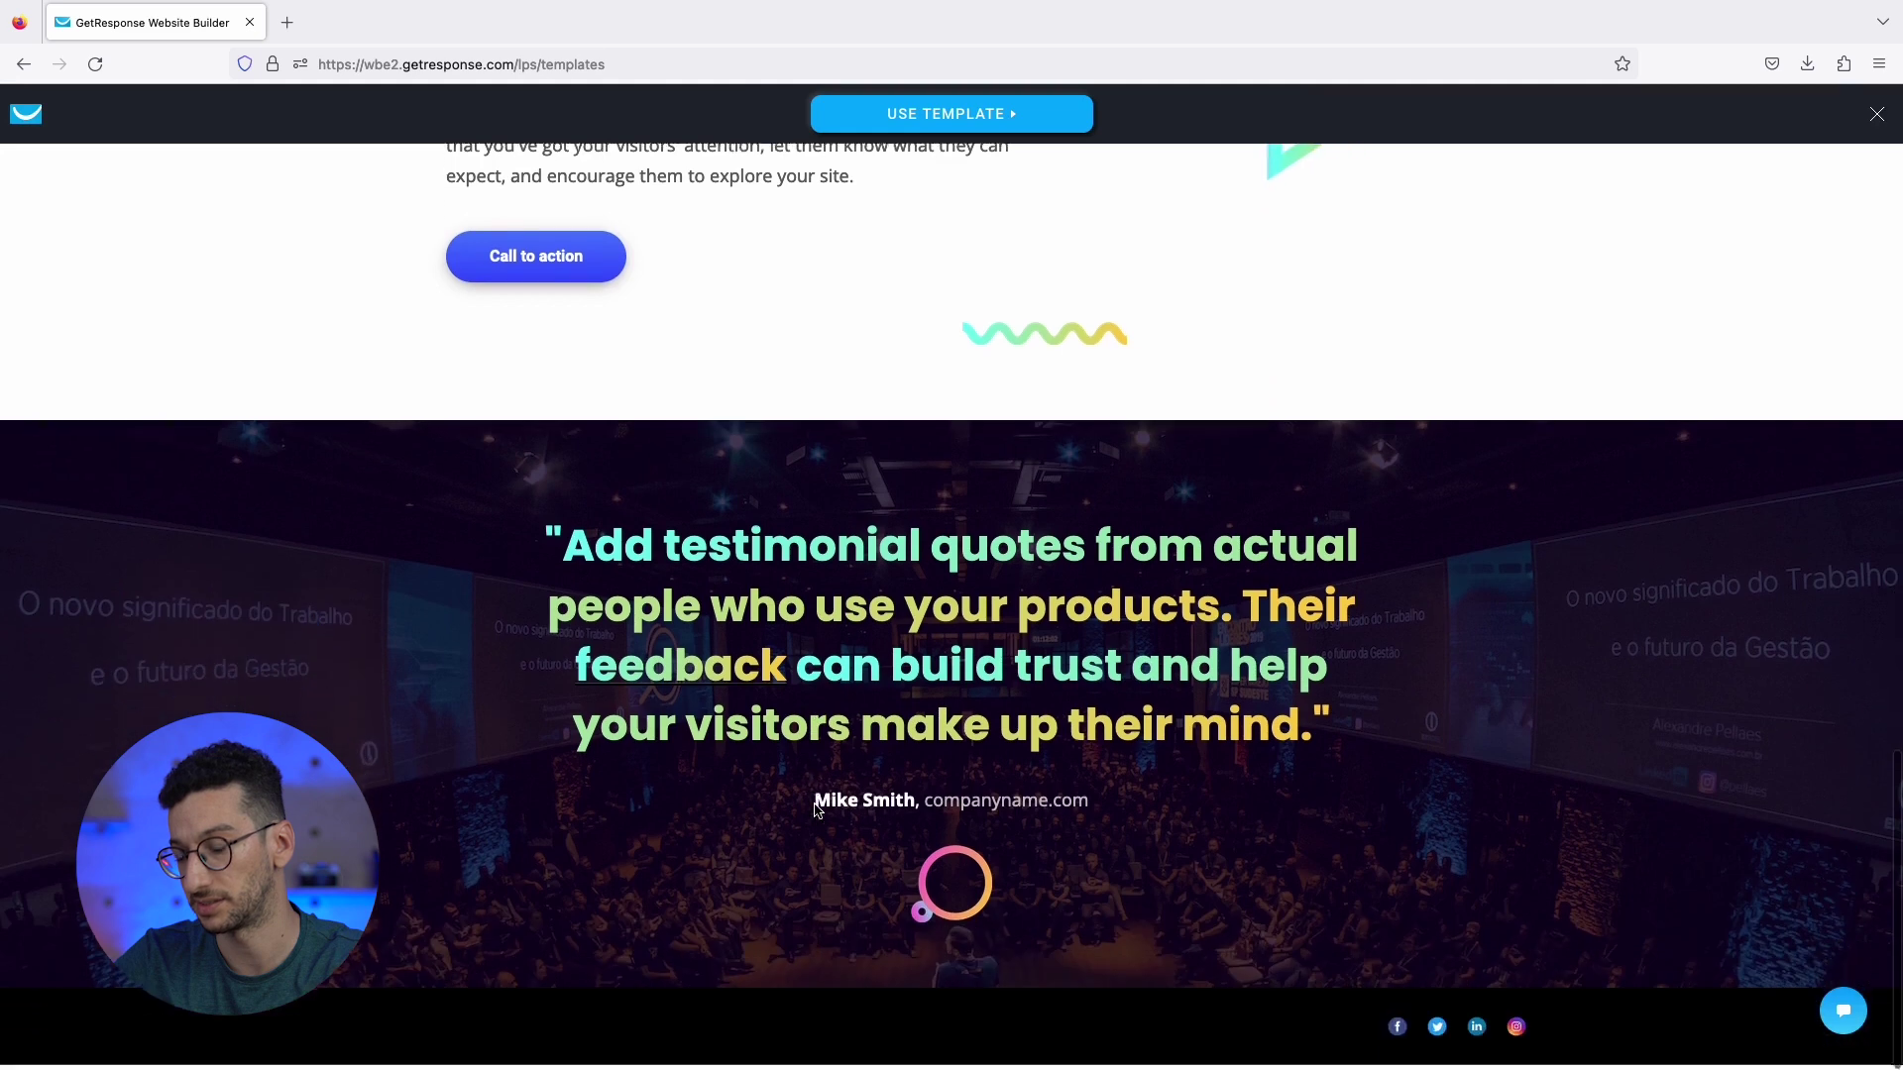
{"action": "scroll", "coordinate": [815, 811], "scroll_direction": "up", "scroll_amount": 15}
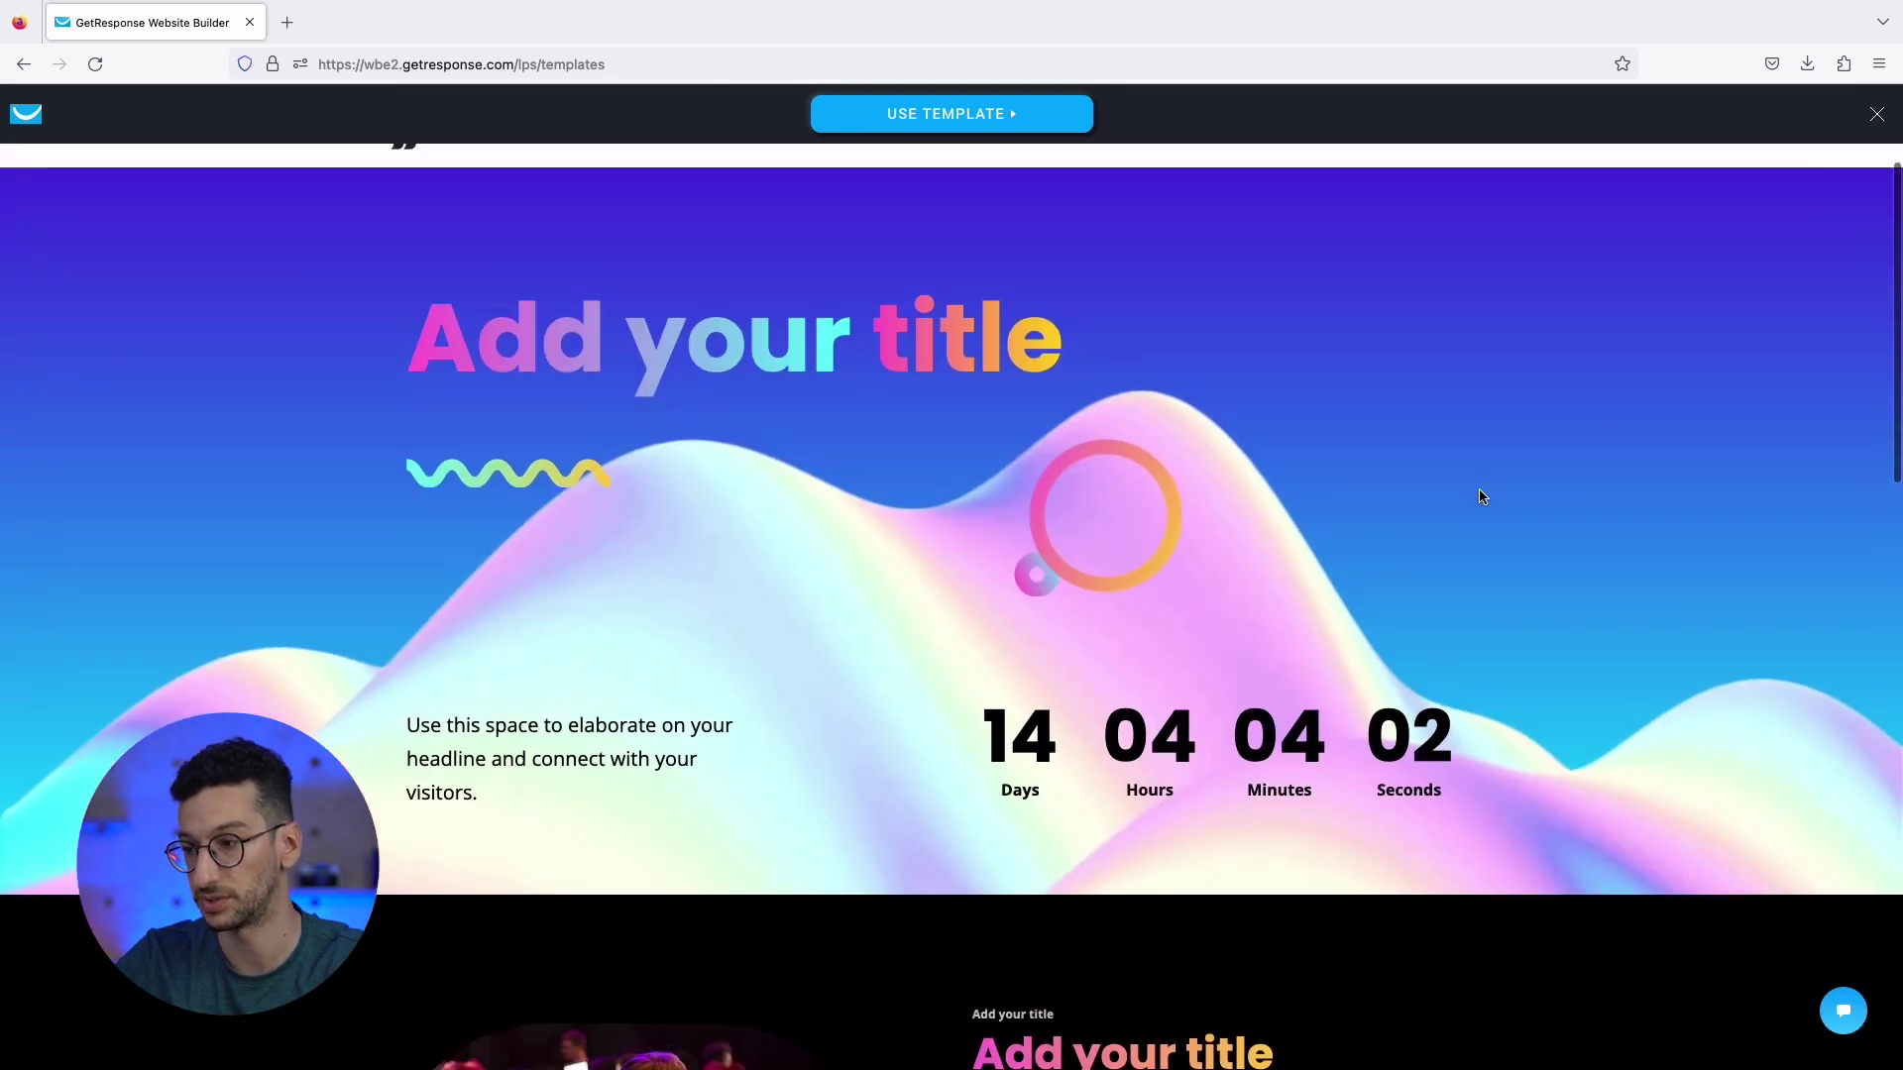
{"action": "left_click", "coordinate": [1878, 115]}
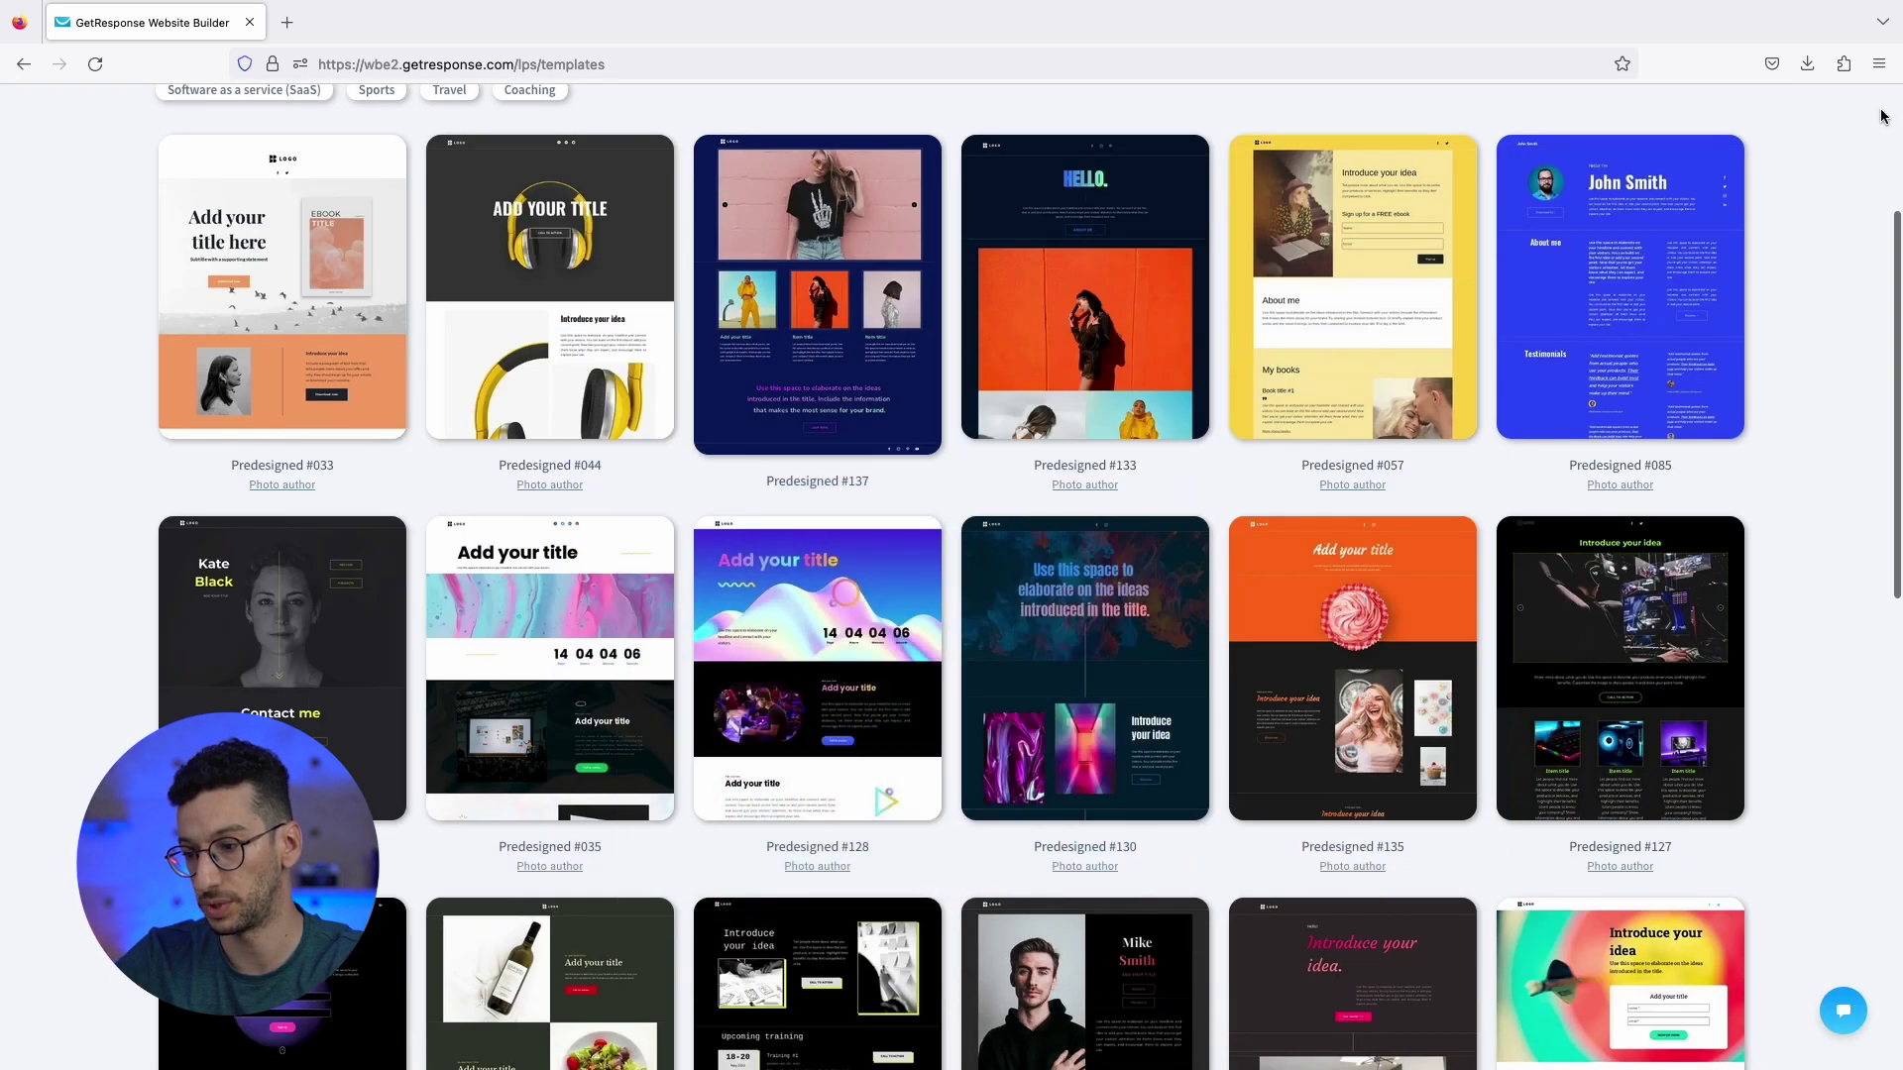
{"action": "left_click", "coordinate": [797, 758]}
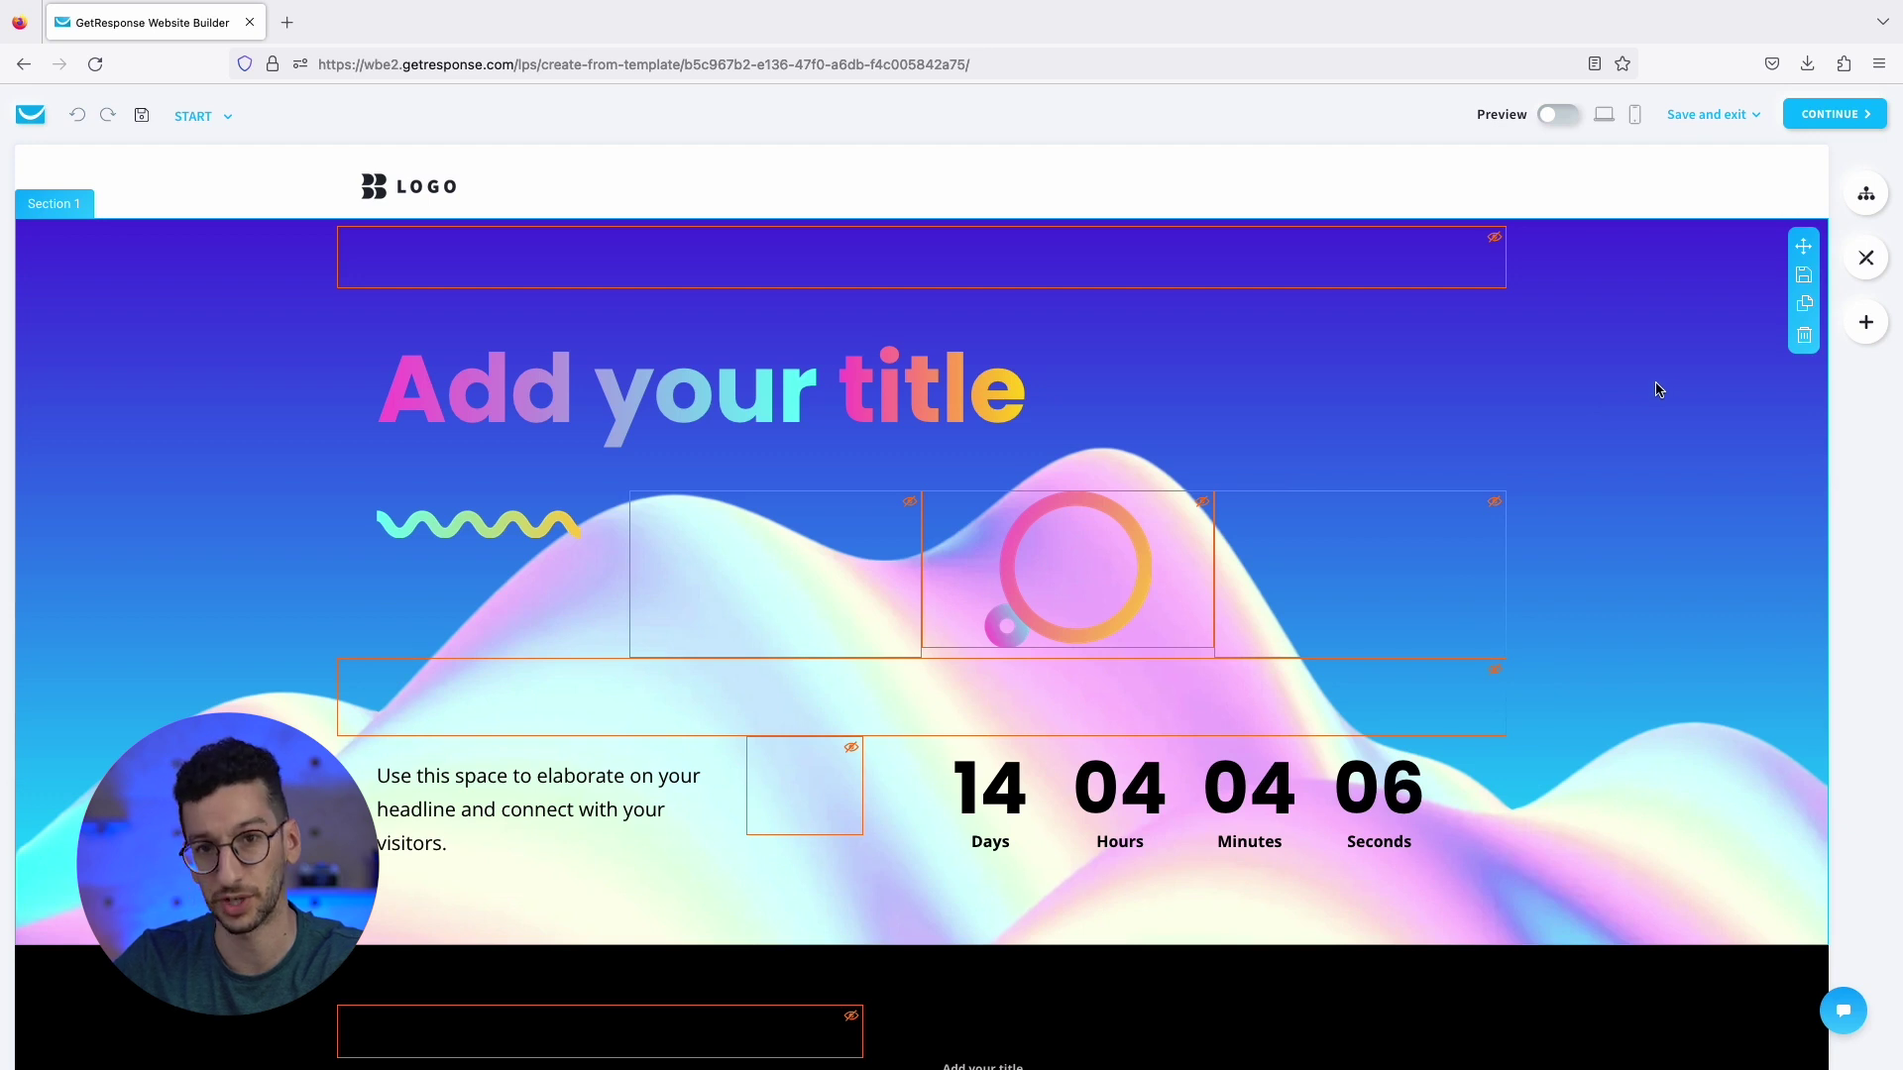
Try inserting the prod_02 leaf image below the page title, and delete the image block again.
{"action": "left_click", "coordinate": [1866, 323]}
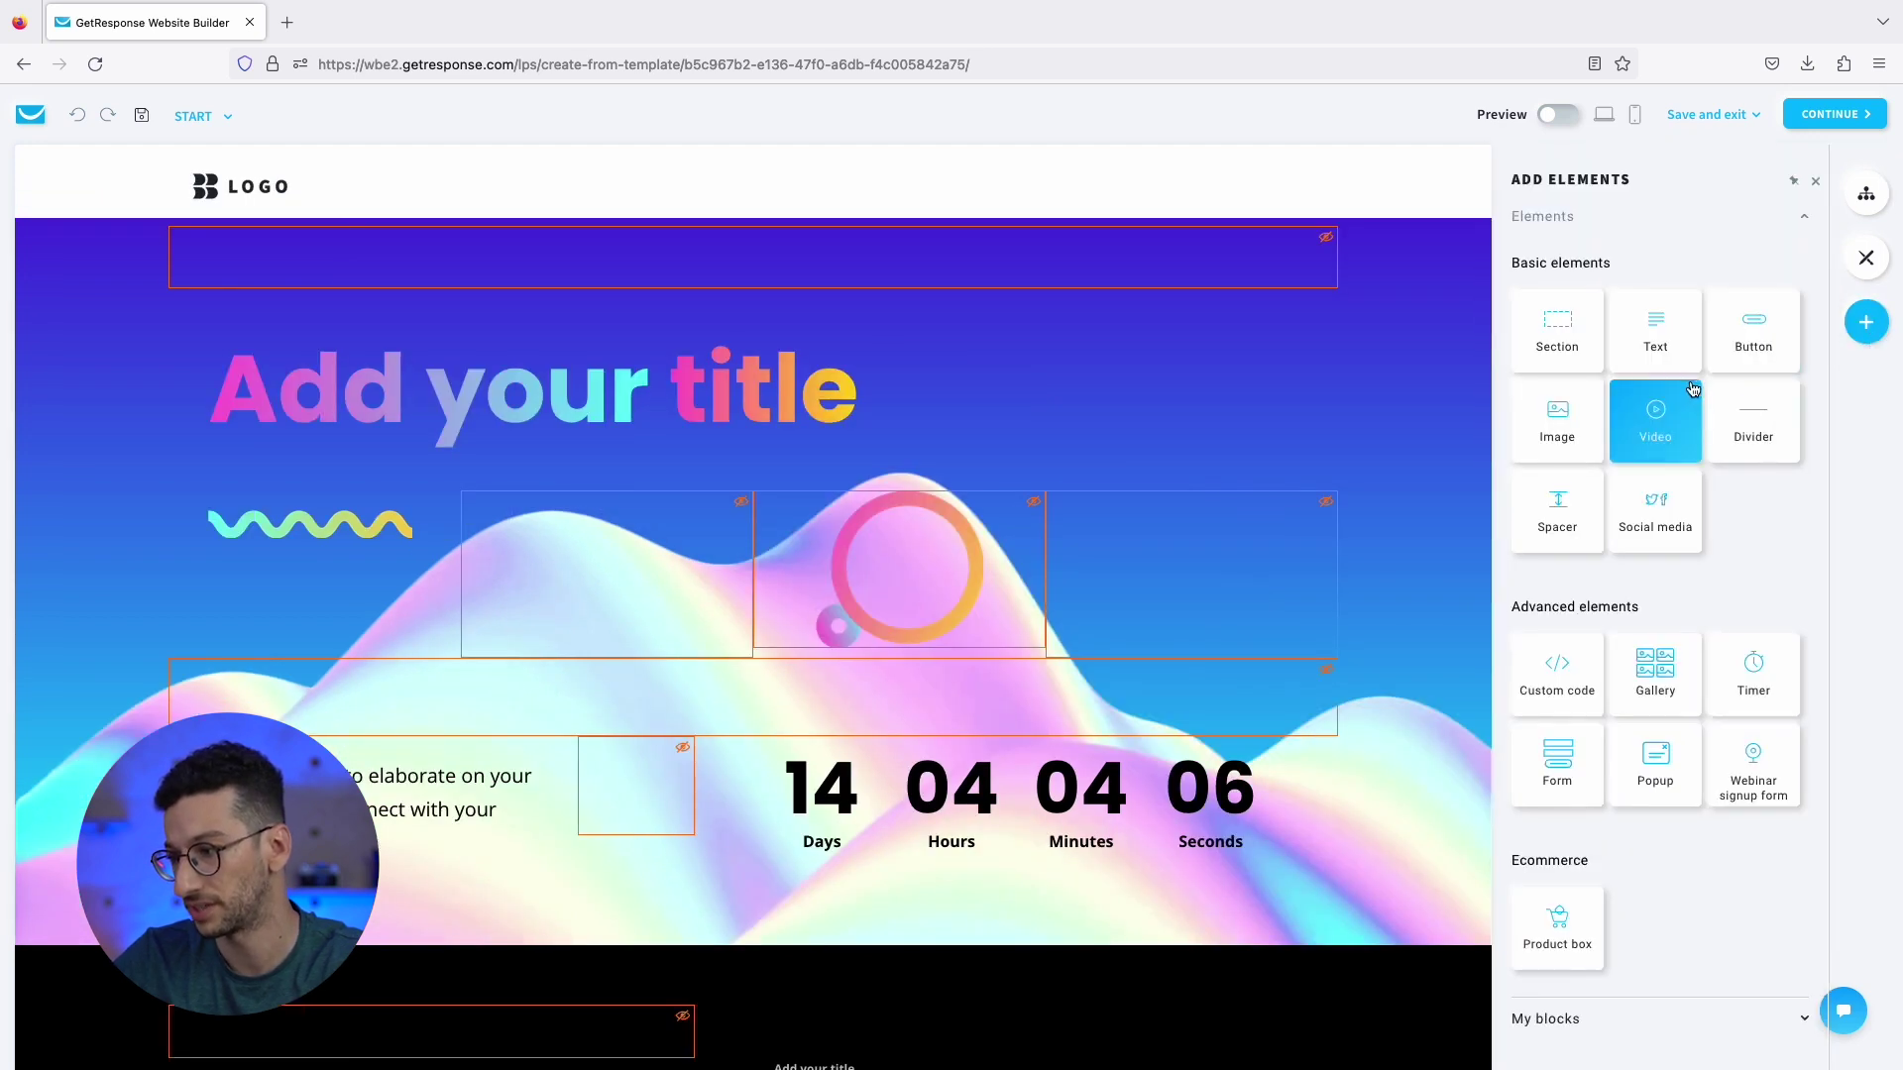
{"action": "left_click_drag", "start_coordinate": [1549, 445], "coordinate": [1136, 426]}
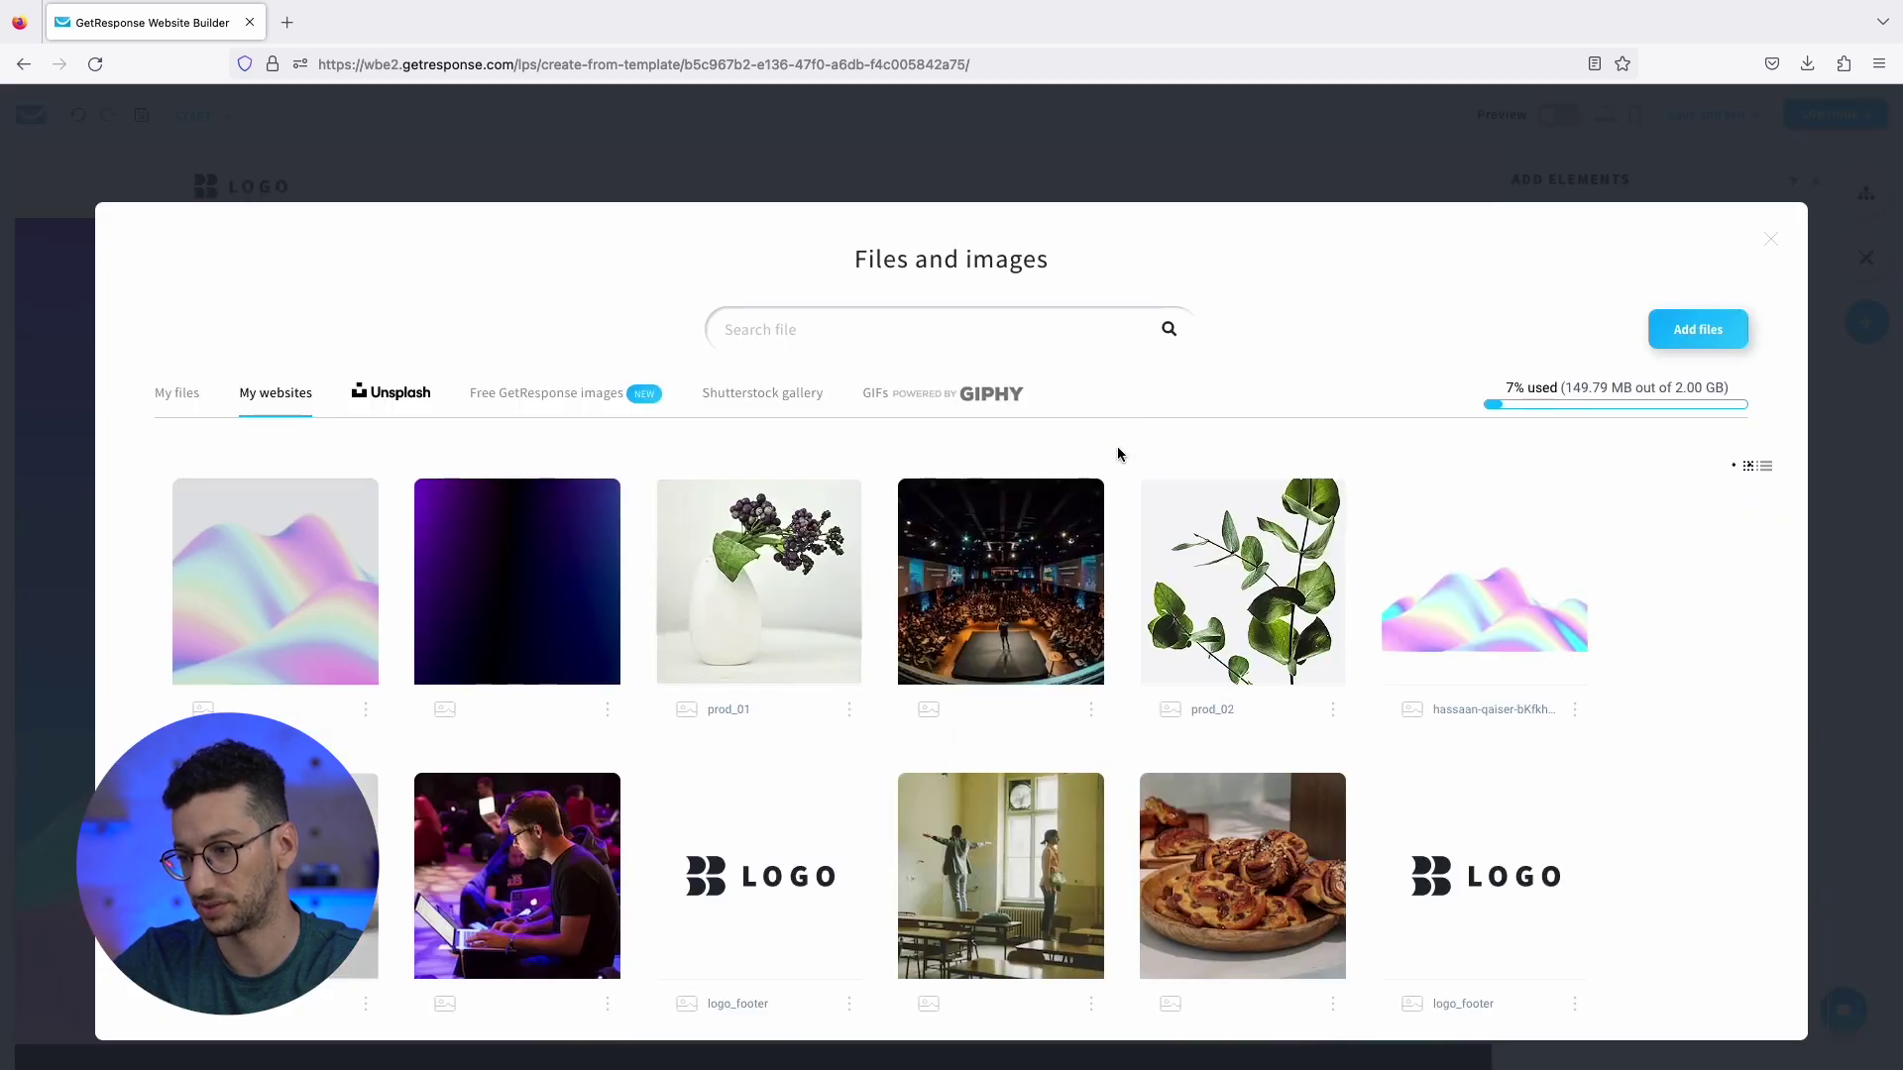
{"action": "left_click", "coordinate": [1241, 585]}
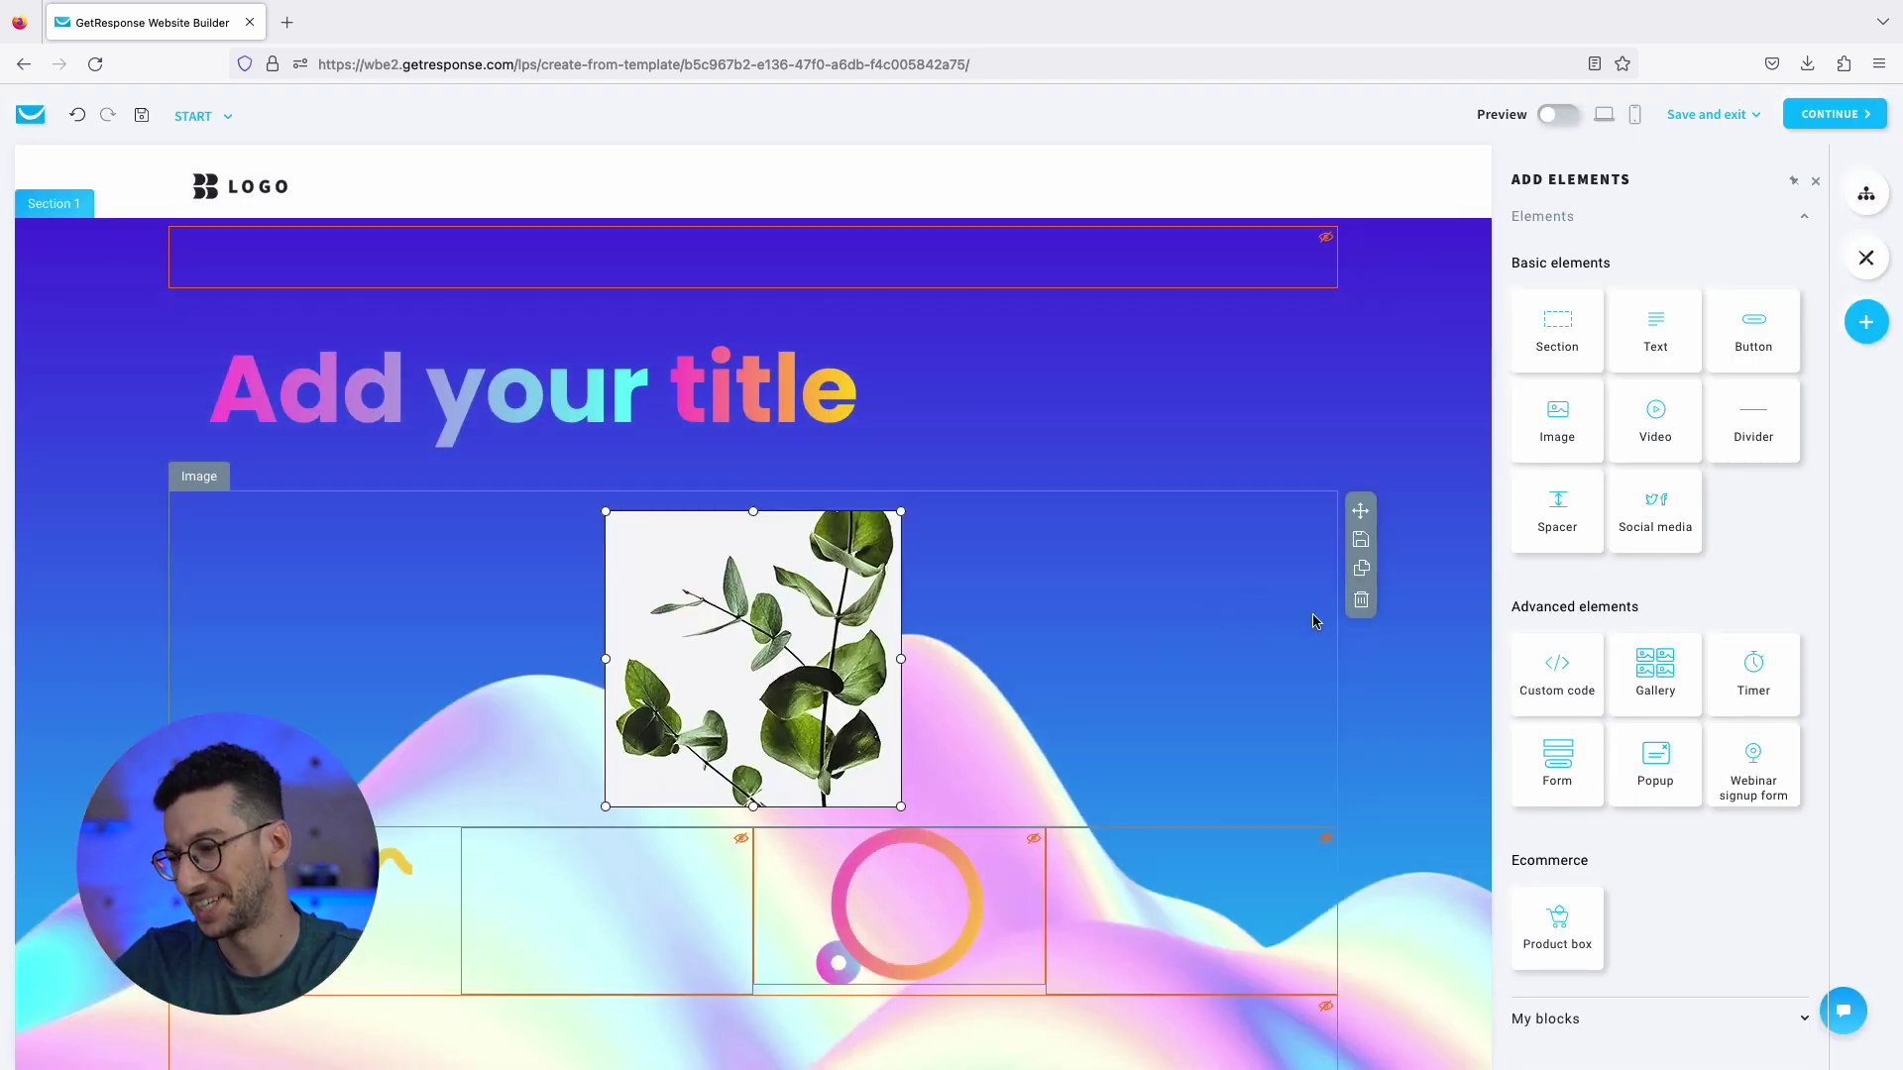
{"action": "left_click", "coordinate": [1362, 600]}
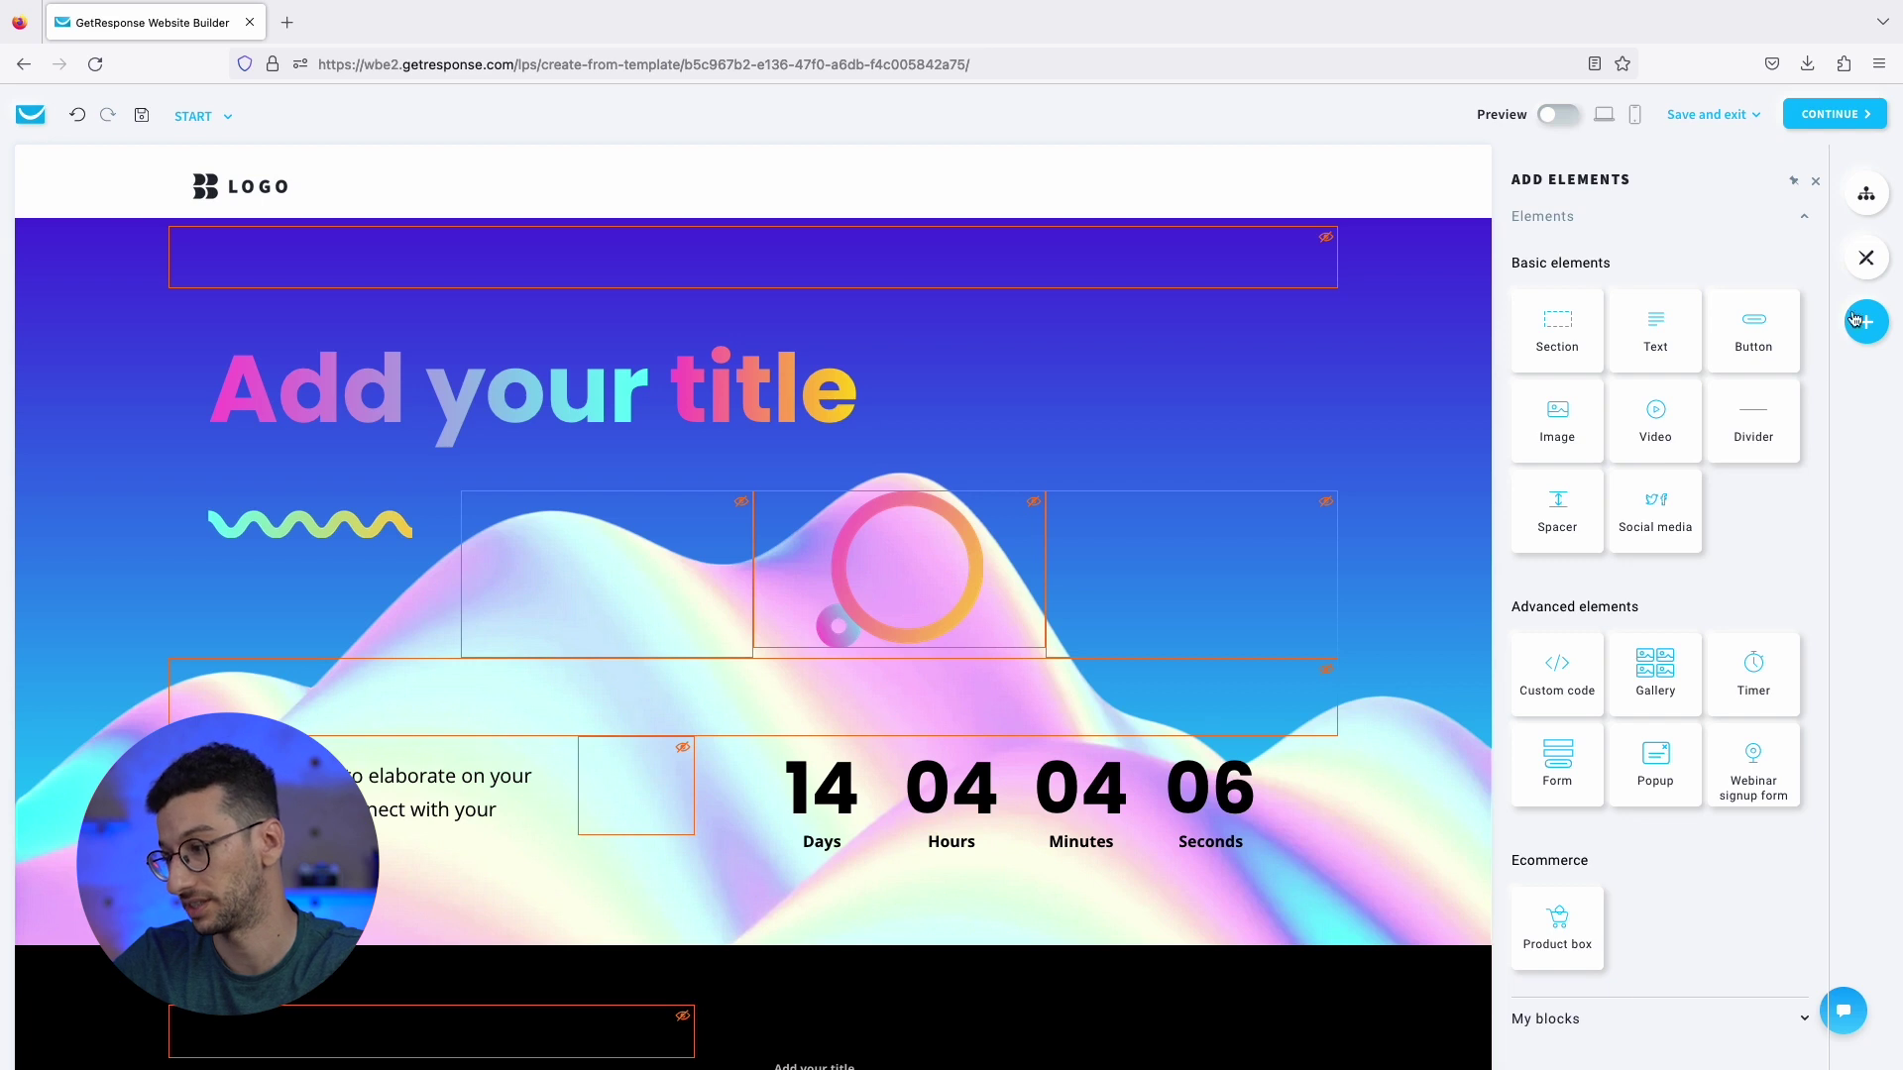
Examine the list of pages and the options available for the Thank You Page and the Not Found page.
{"action": "left_click", "coordinate": [1863, 196]}
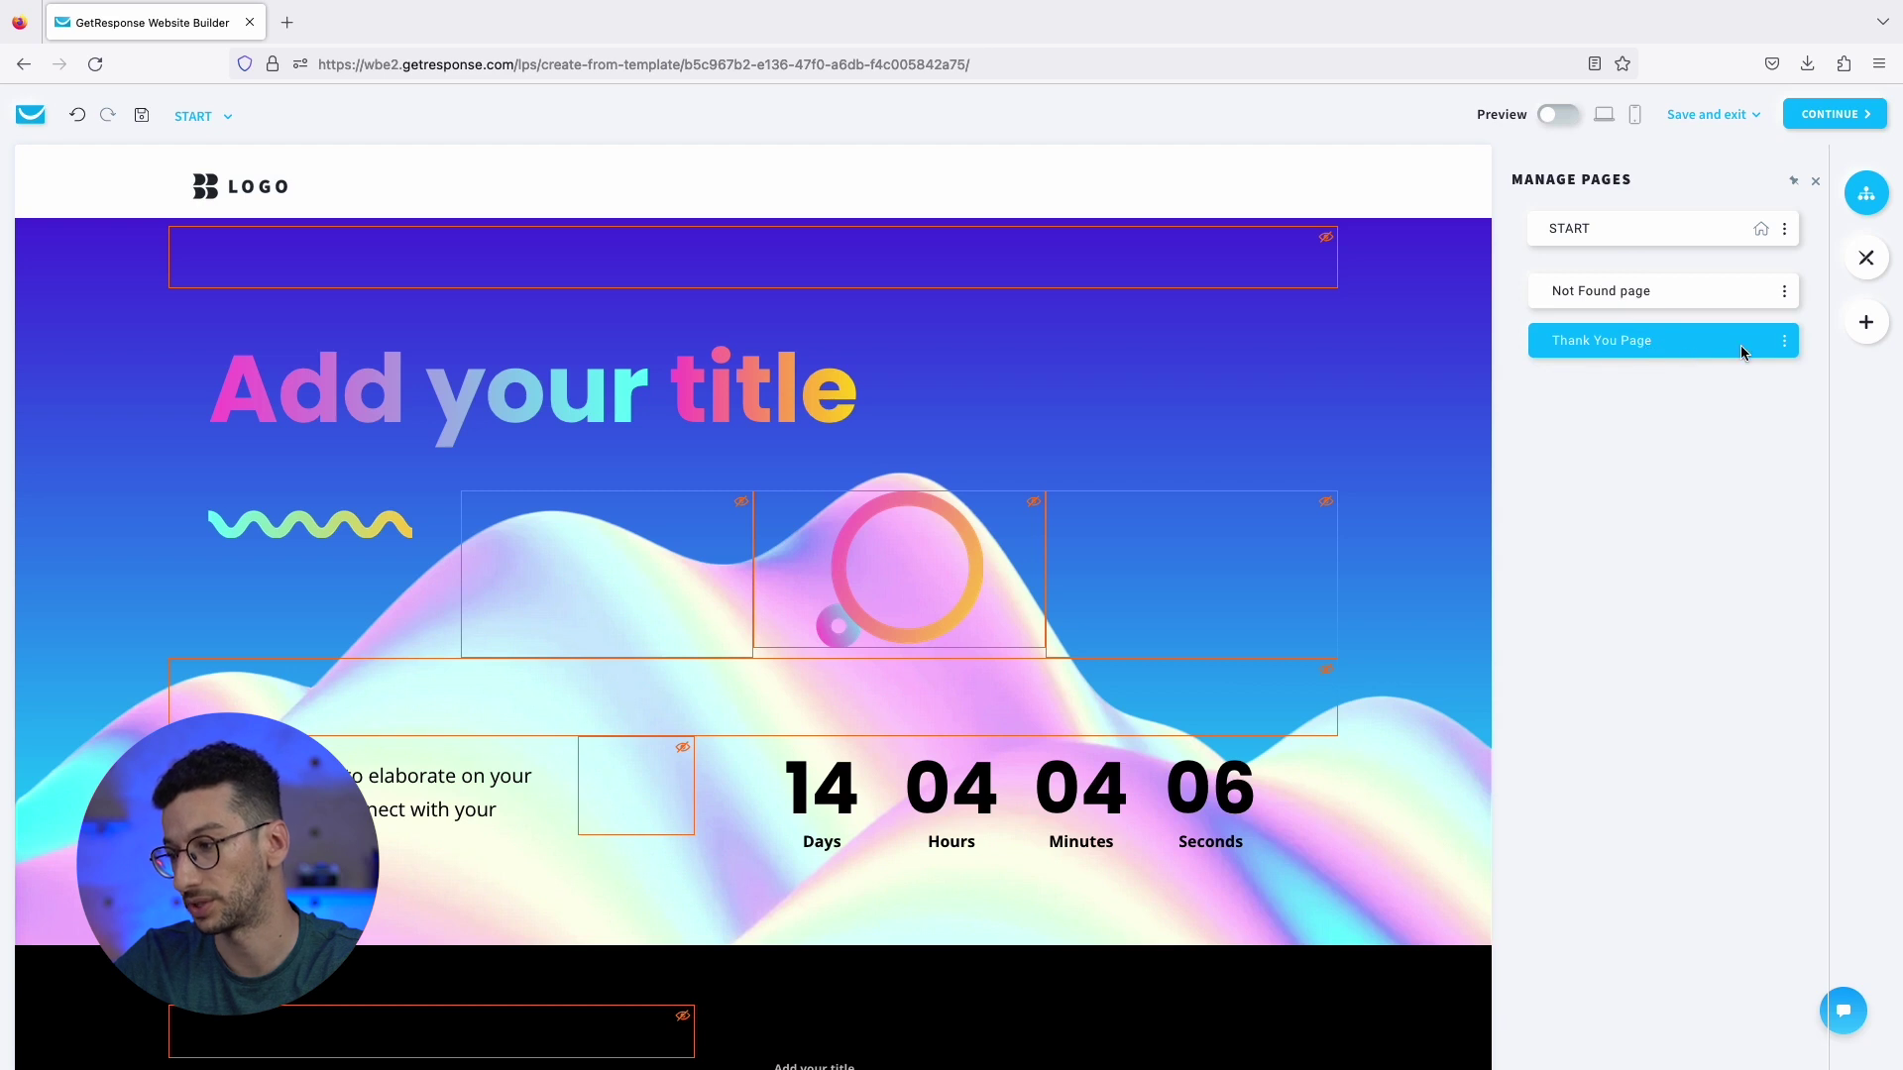
{"action": "left_click", "coordinate": [1784, 341]}
{"action": "left_click", "coordinate": [1667, 375]}
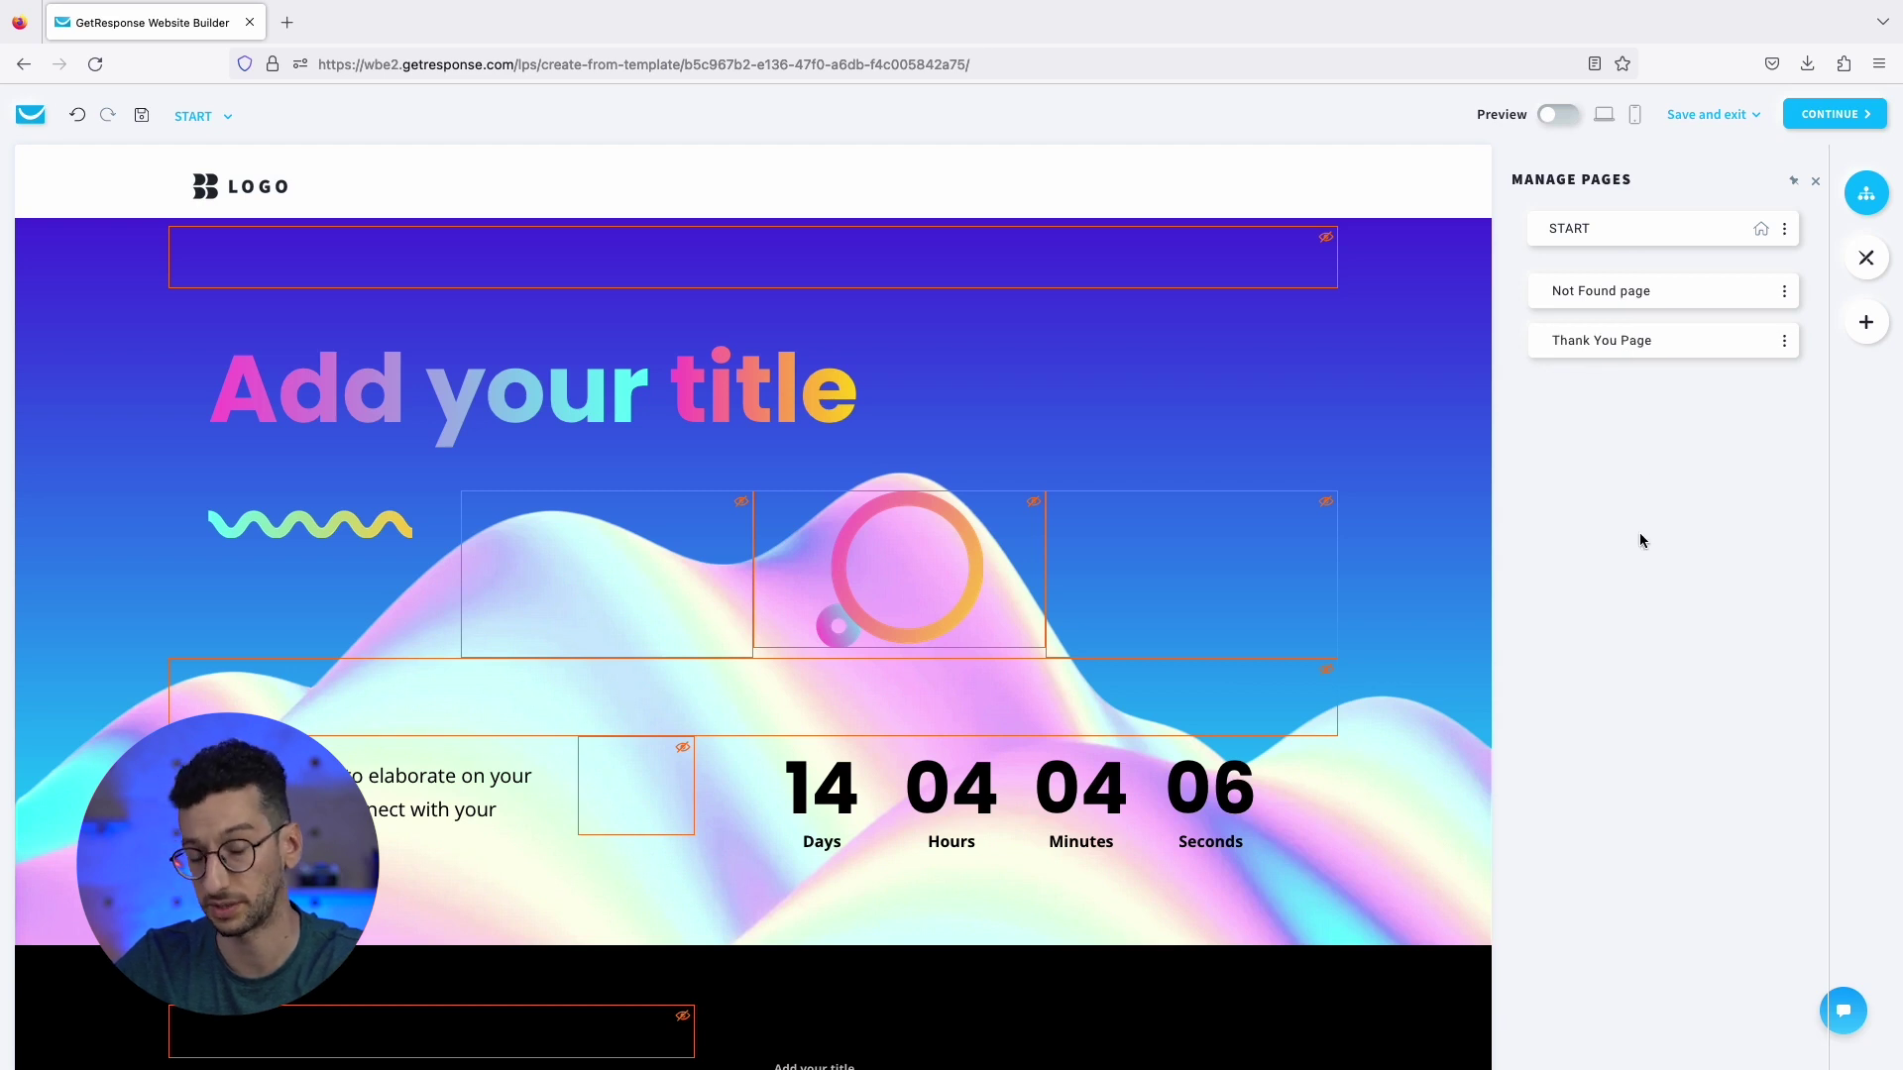
{"action": "left_click", "coordinate": [1787, 295]}
Review the START page's SEO, social media and <head> element settings, and close them.
{"action": "left_click", "coordinate": [1784, 229]}
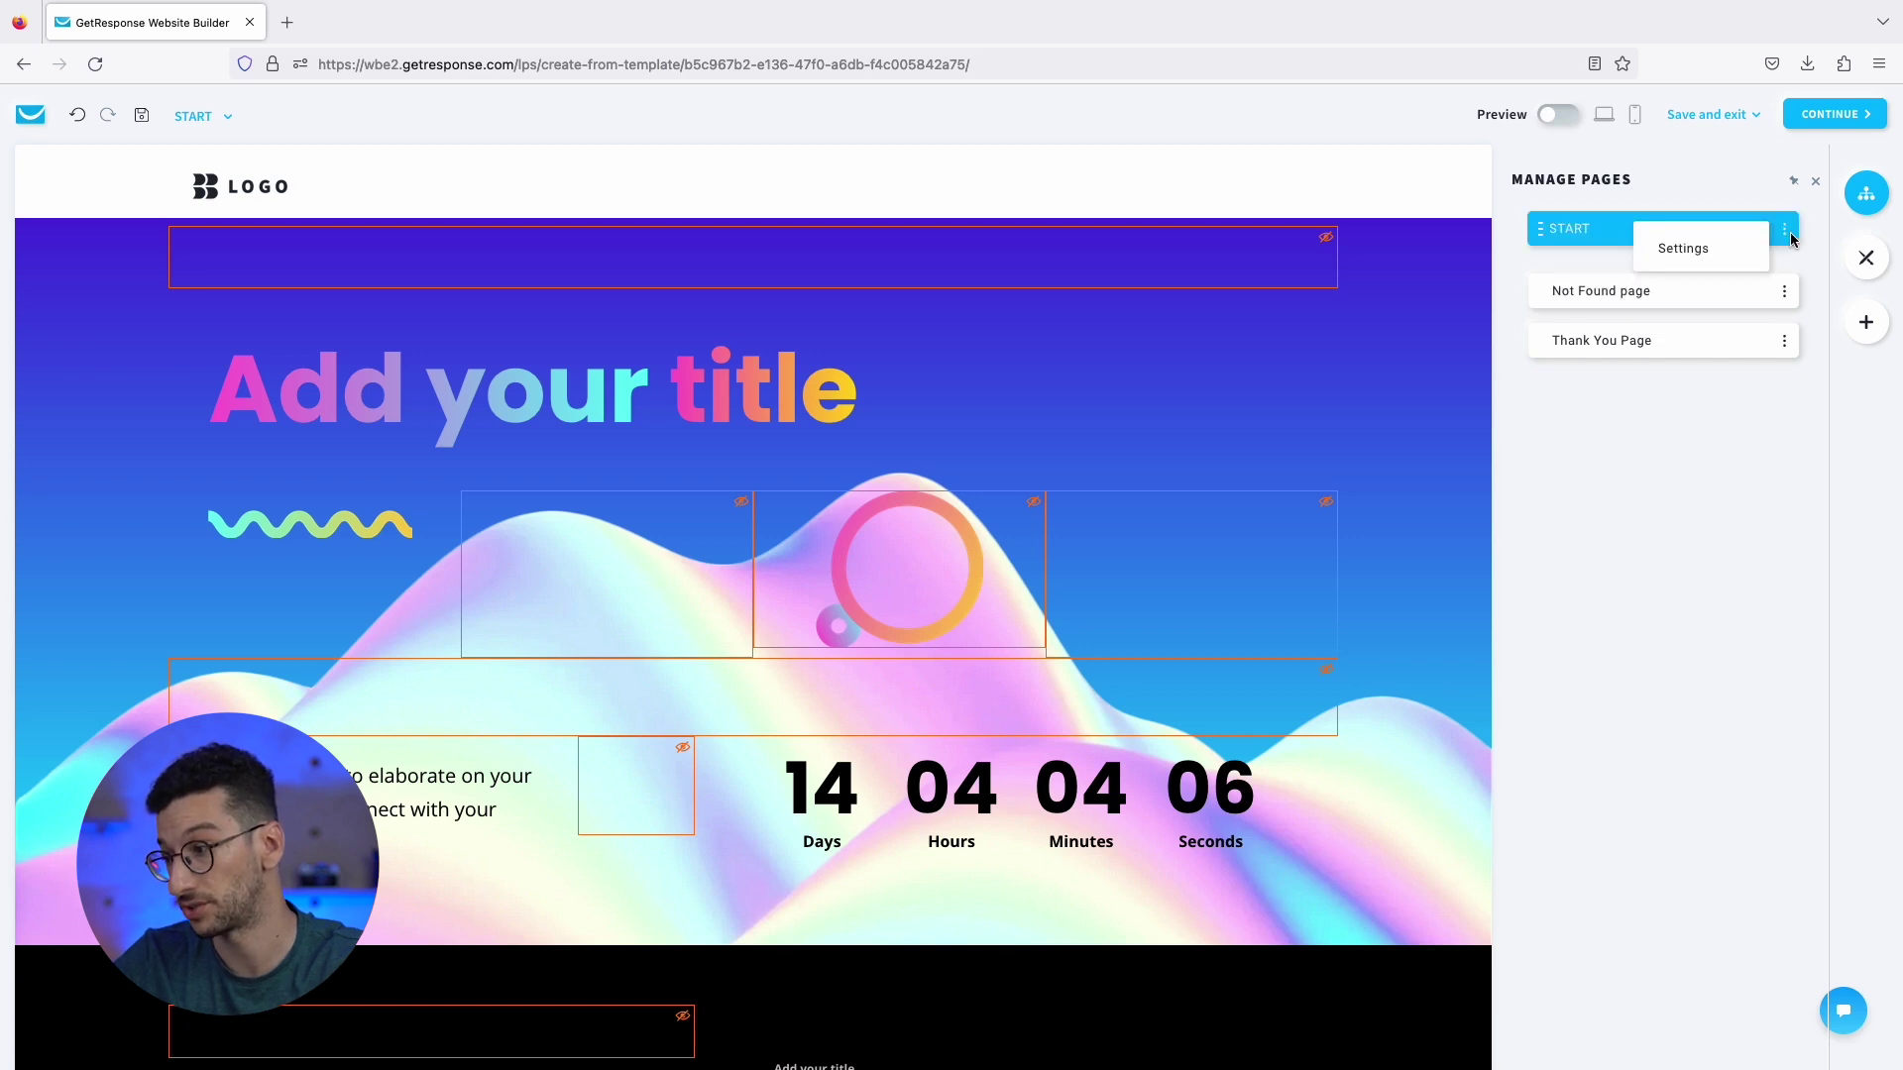
{"action": "left_click", "coordinate": [1701, 252]}
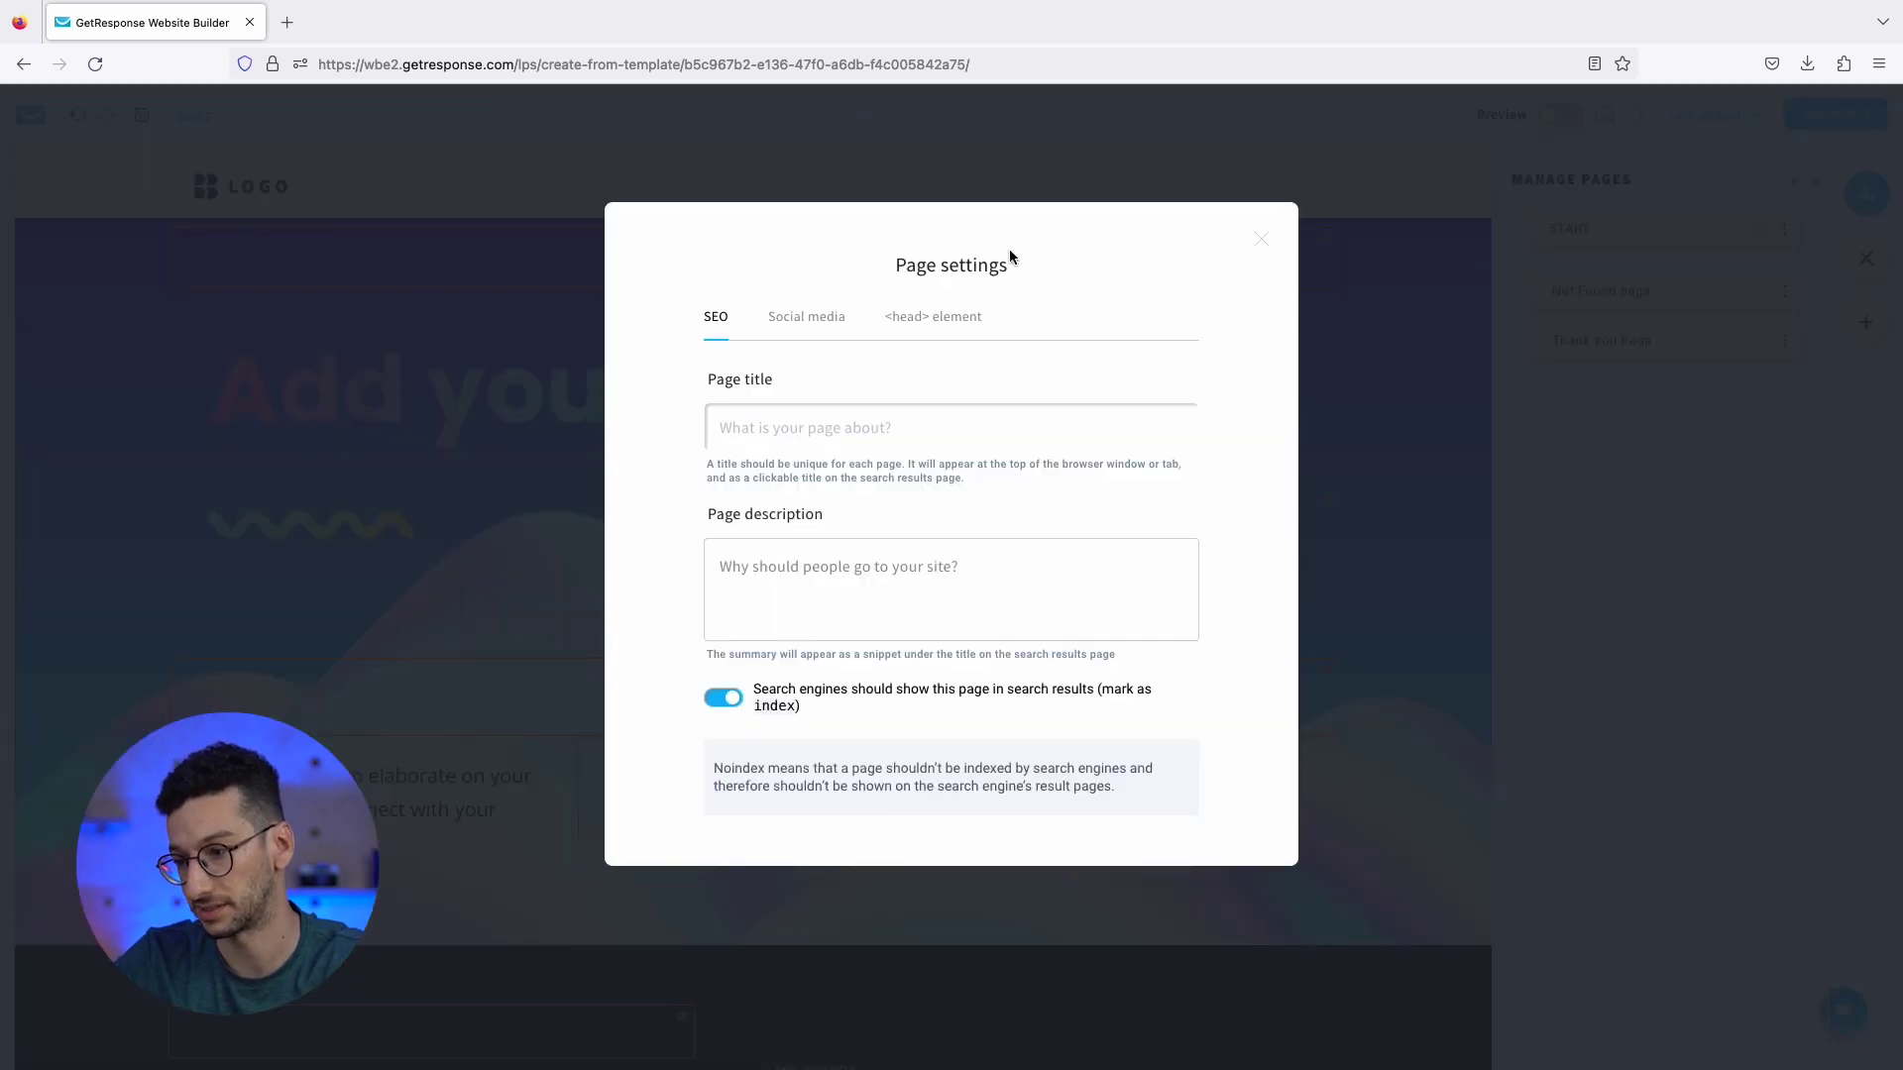
{"action": "left_click", "coordinate": [823, 330]}
{"action": "left_click", "coordinate": [905, 318]}
{"action": "left_click", "coordinate": [817, 320]}
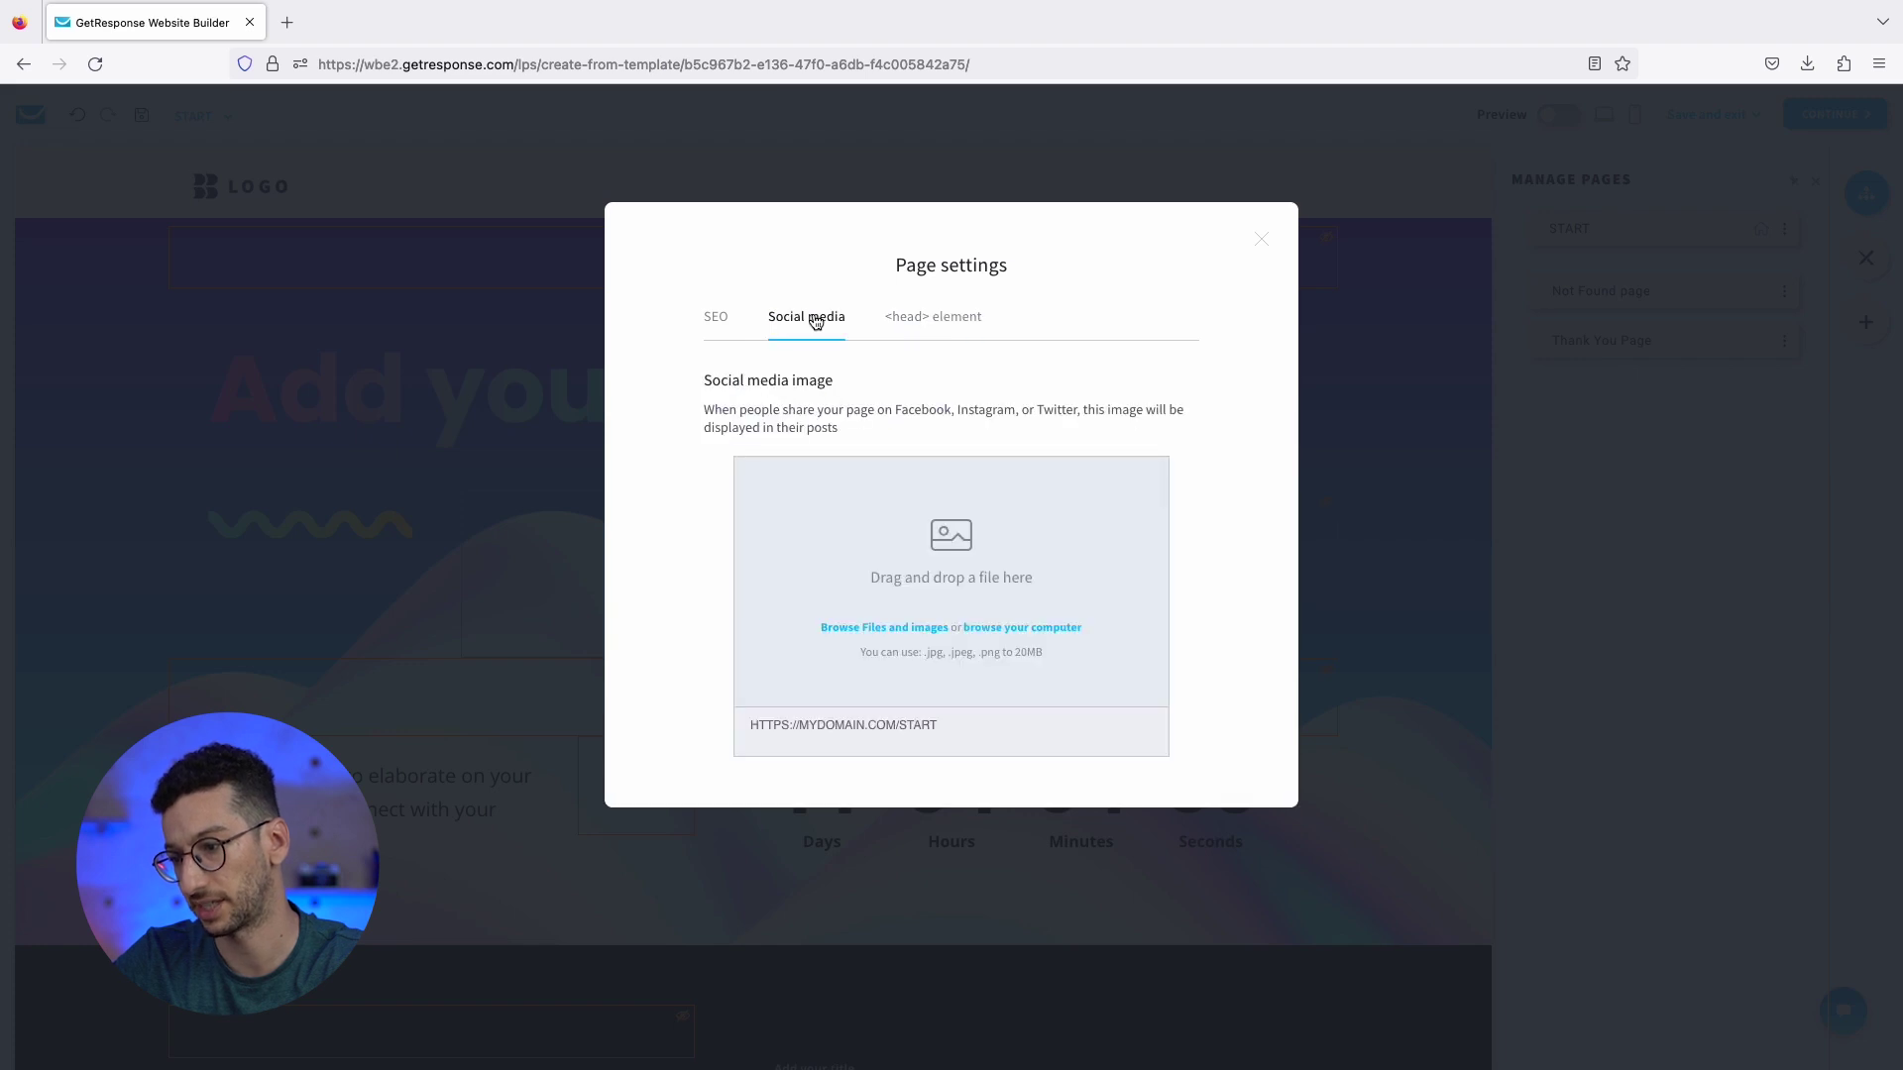
{"action": "left_click", "coordinate": [718, 317]}
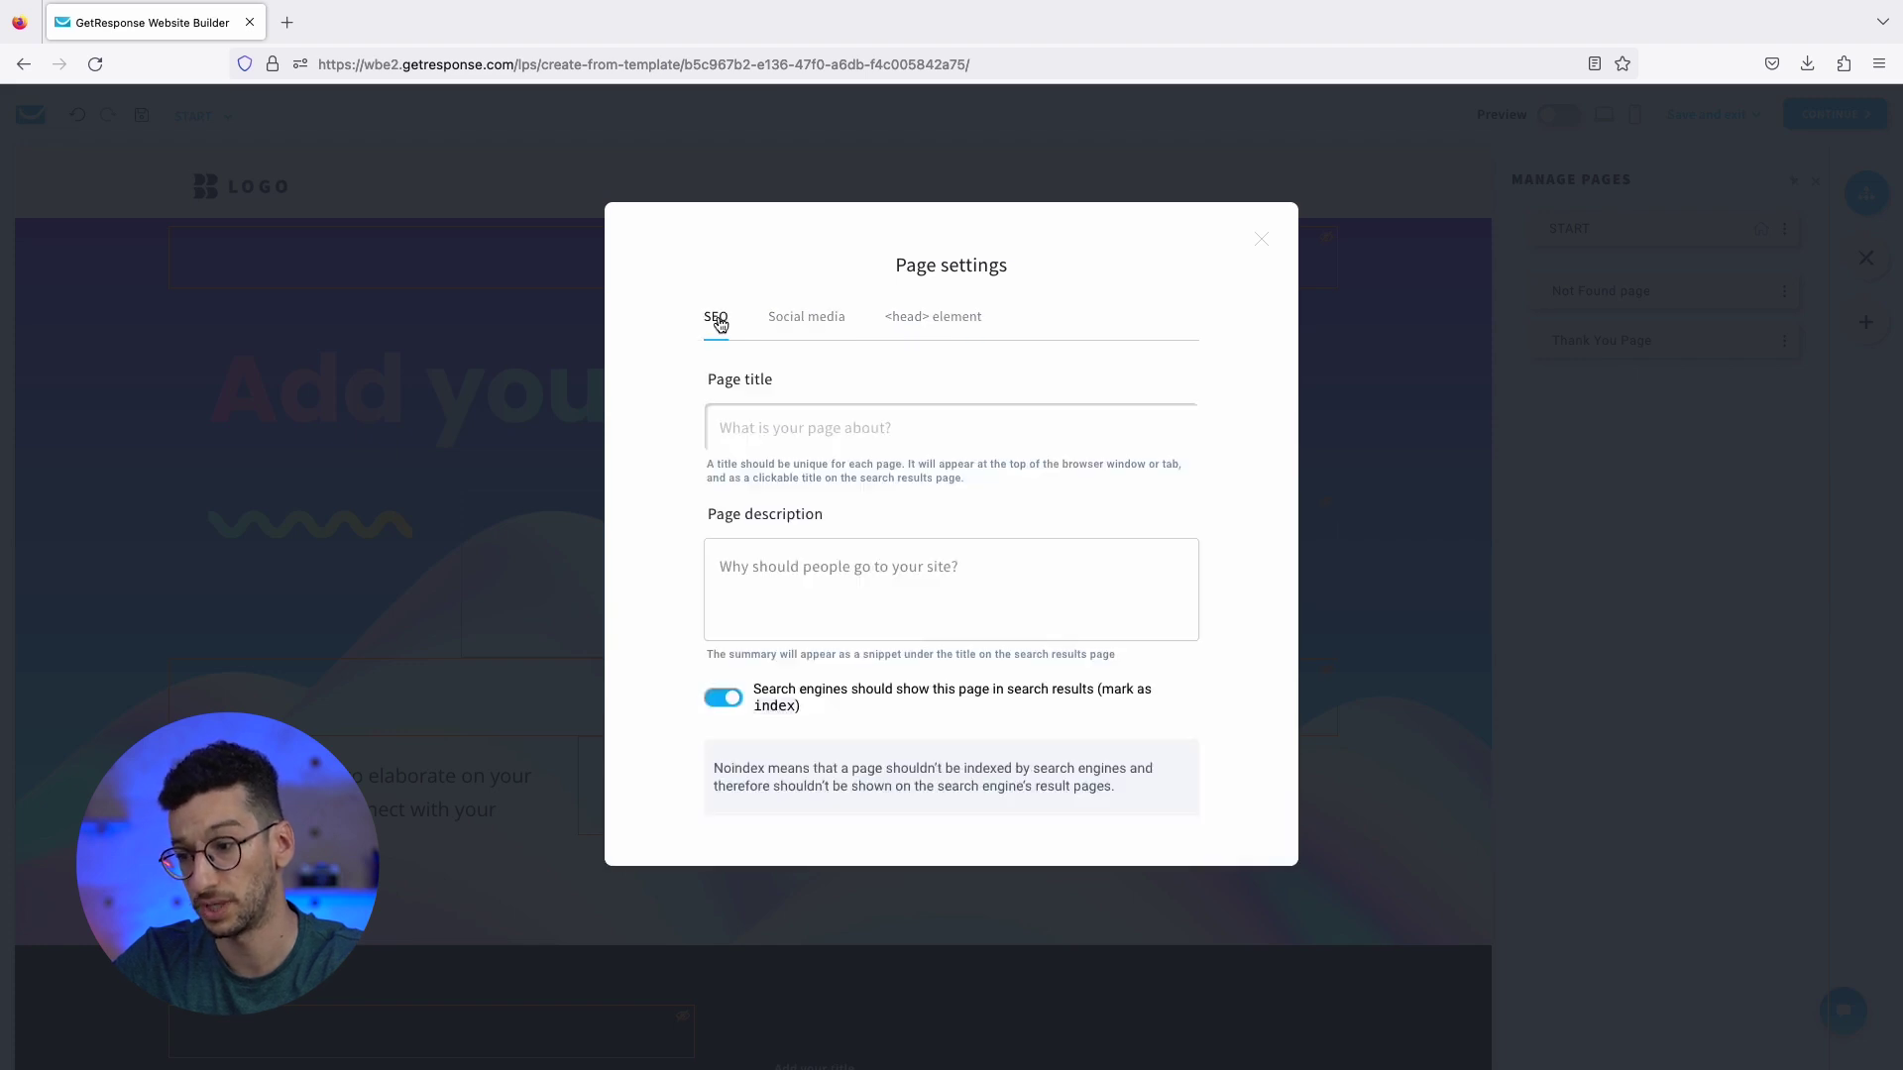
{"action": "left_click", "coordinate": [857, 604]}
{"action": "left_click", "coordinate": [809, 436]}
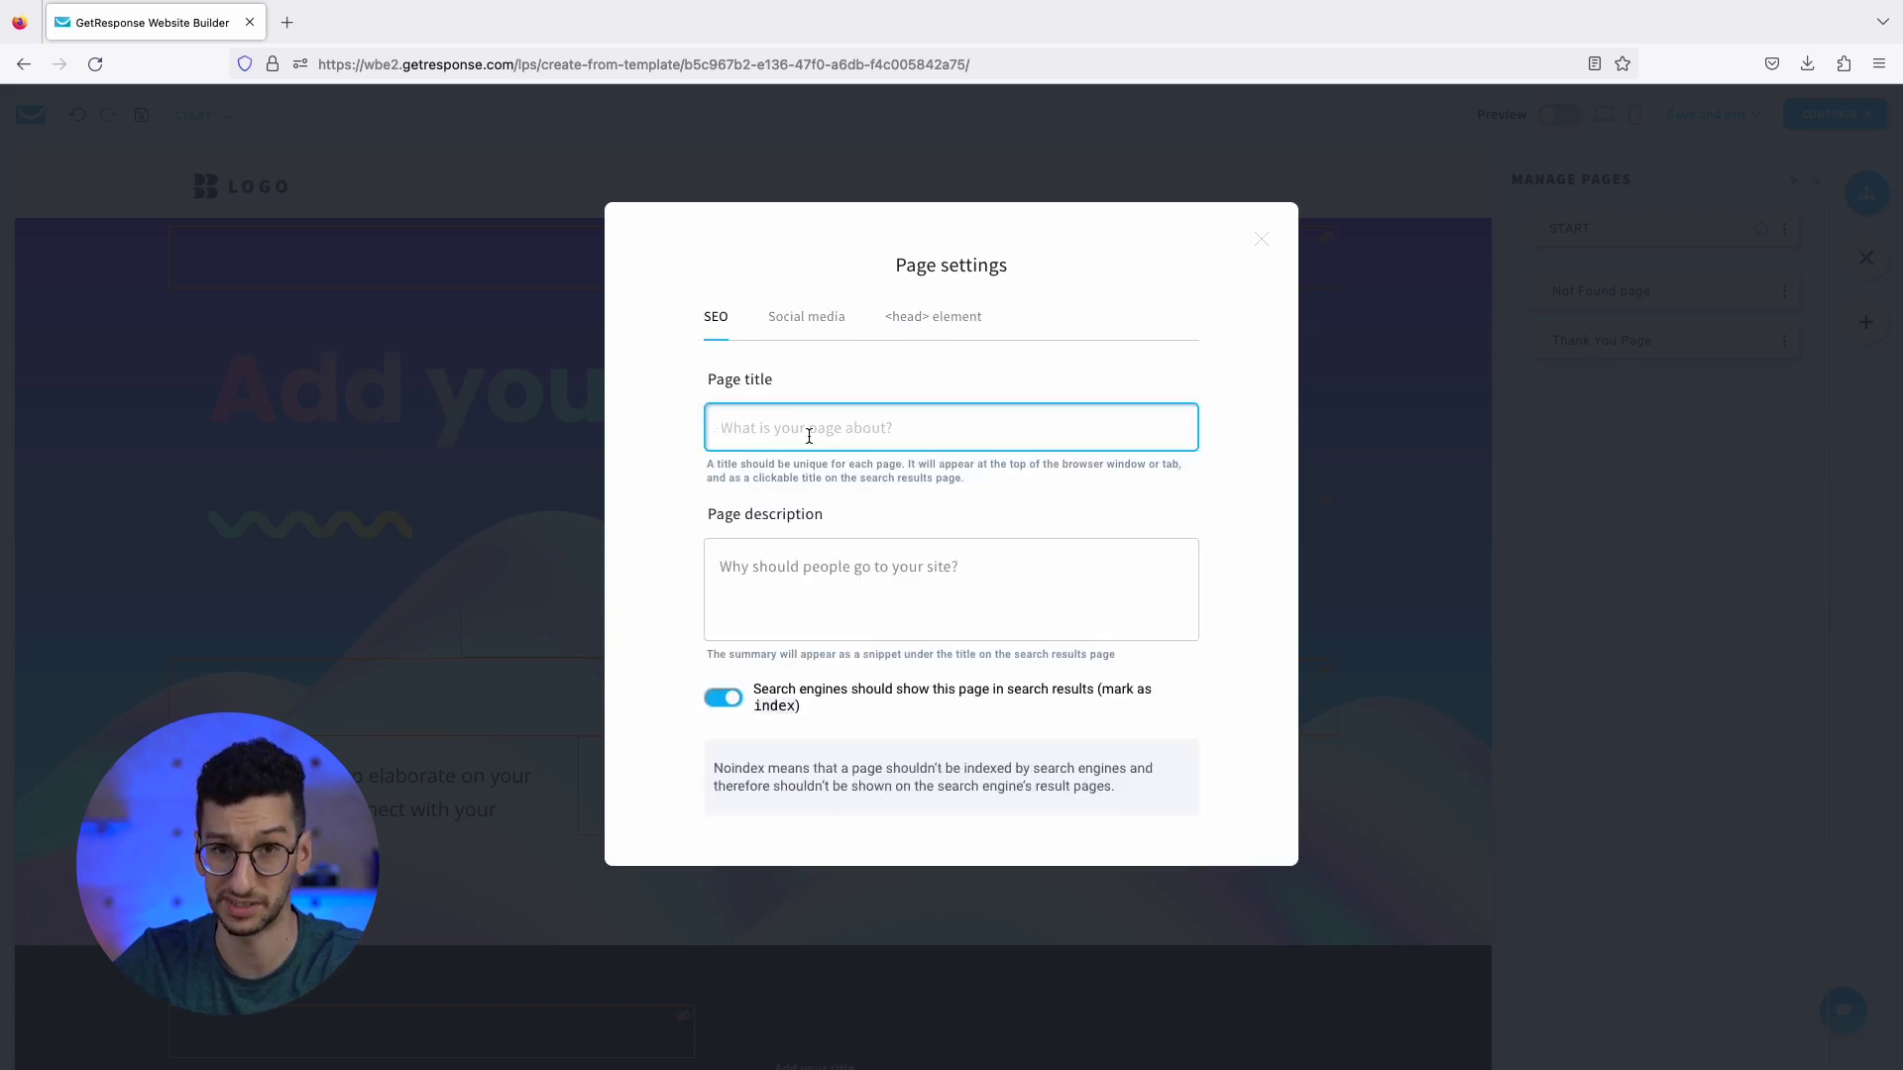
{"action": "left_click", "coordinate": [810, 330]}
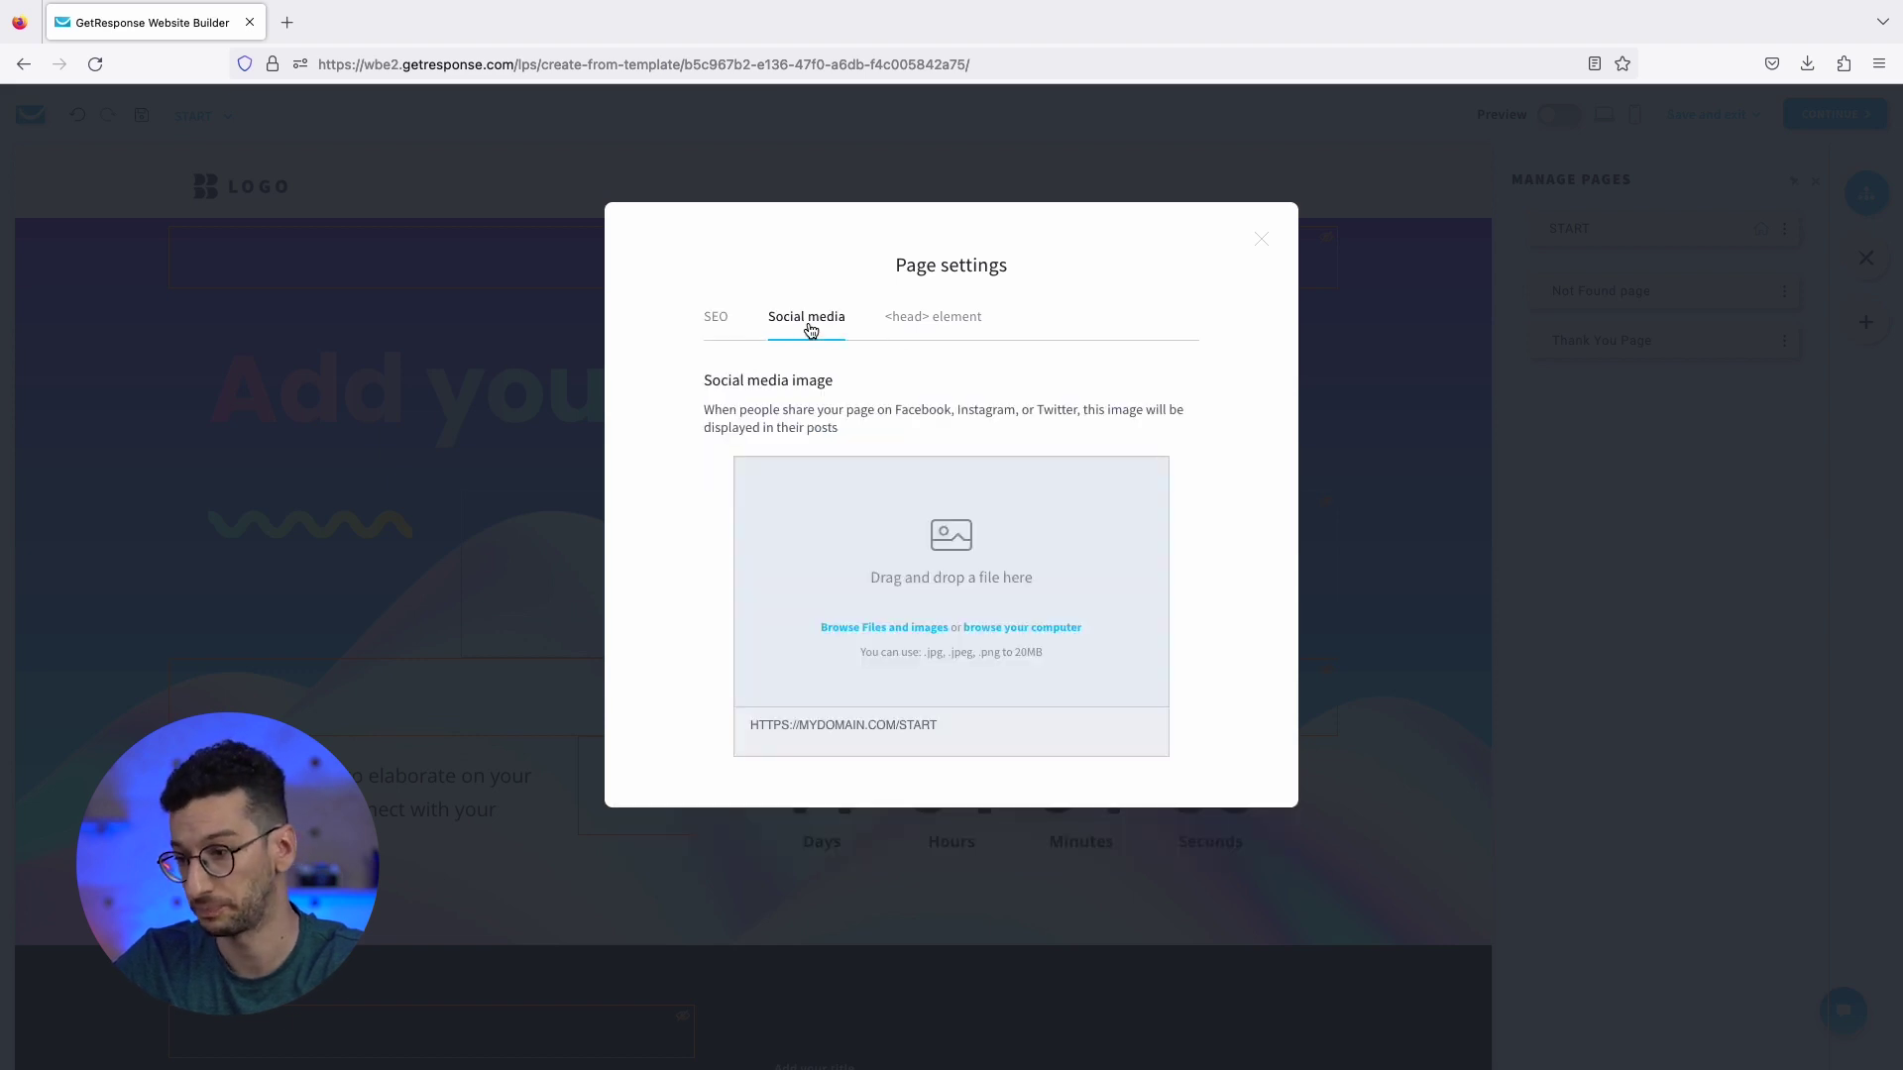
{"action": "left_click", "coordinate": [935, 332]}
{"action": "left_click", "coordinate": [819, 332]}
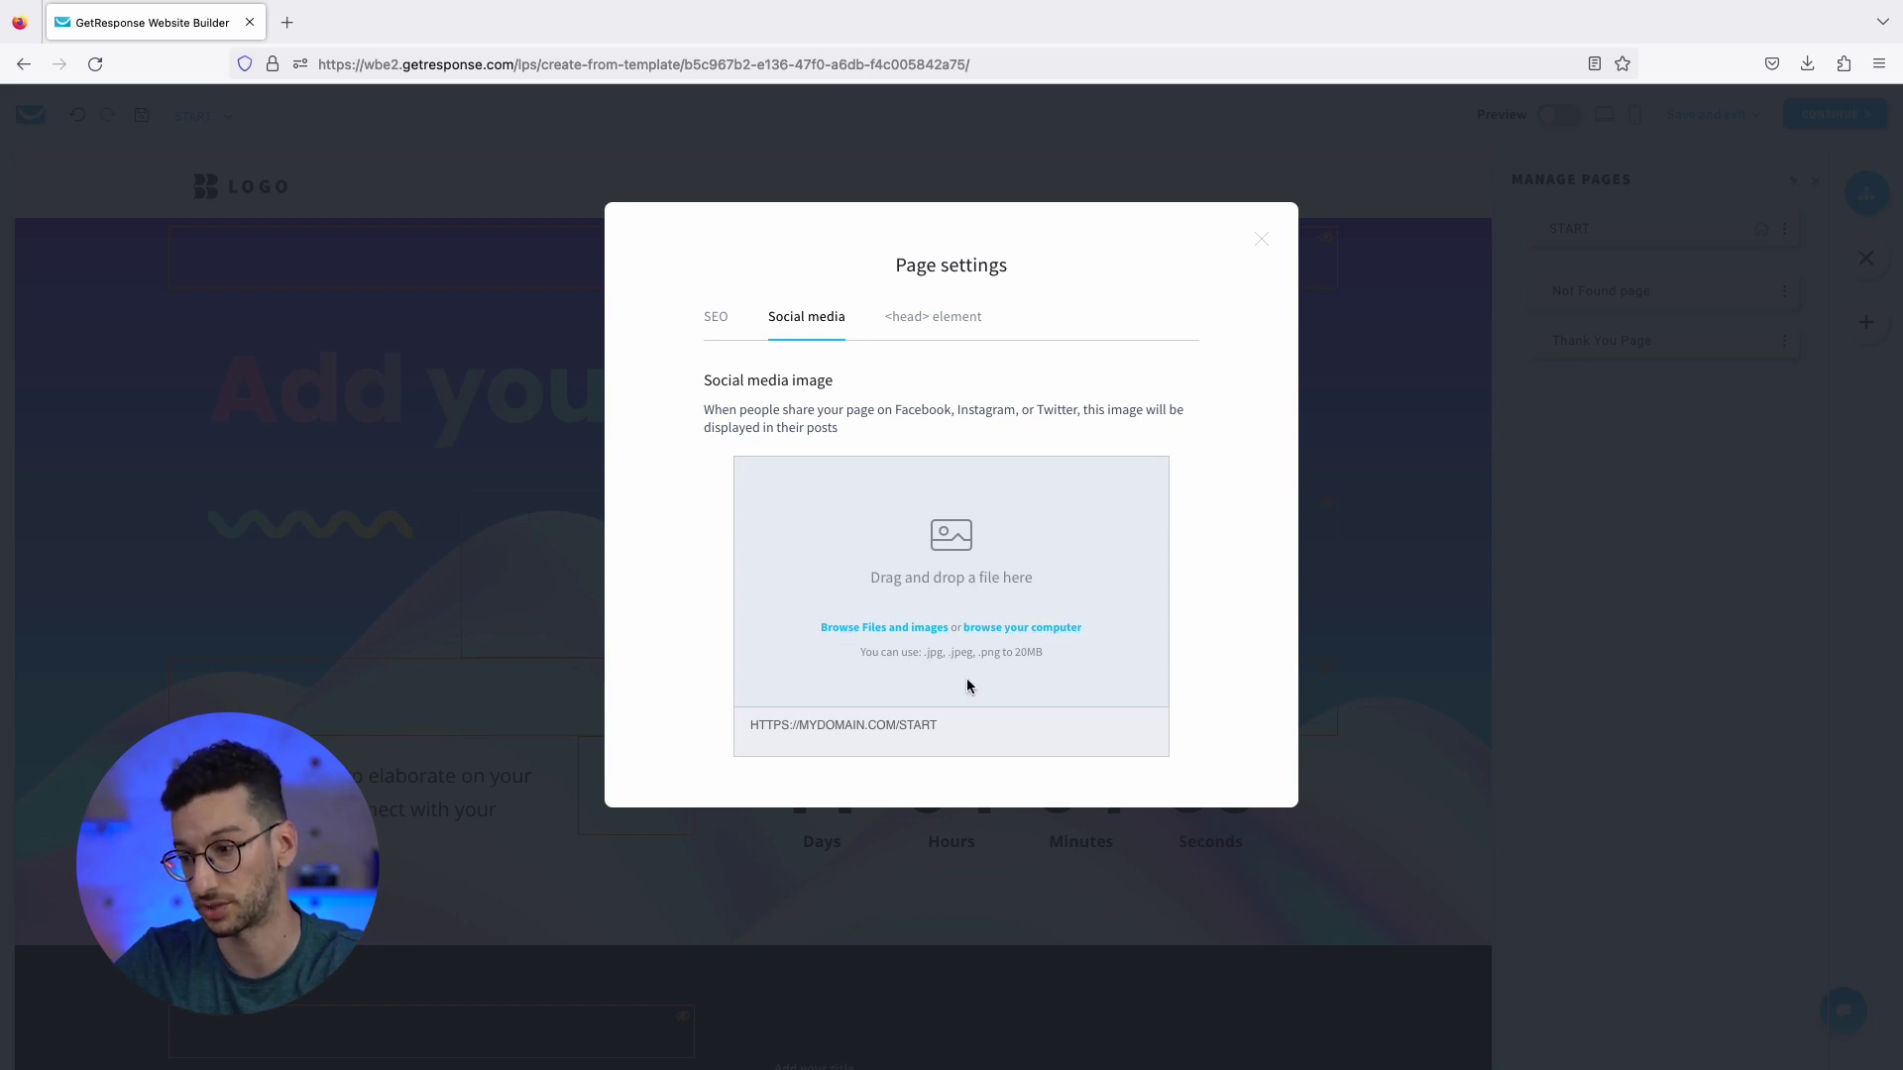
{"action": "left_click", "coordinate": [505, 494]}
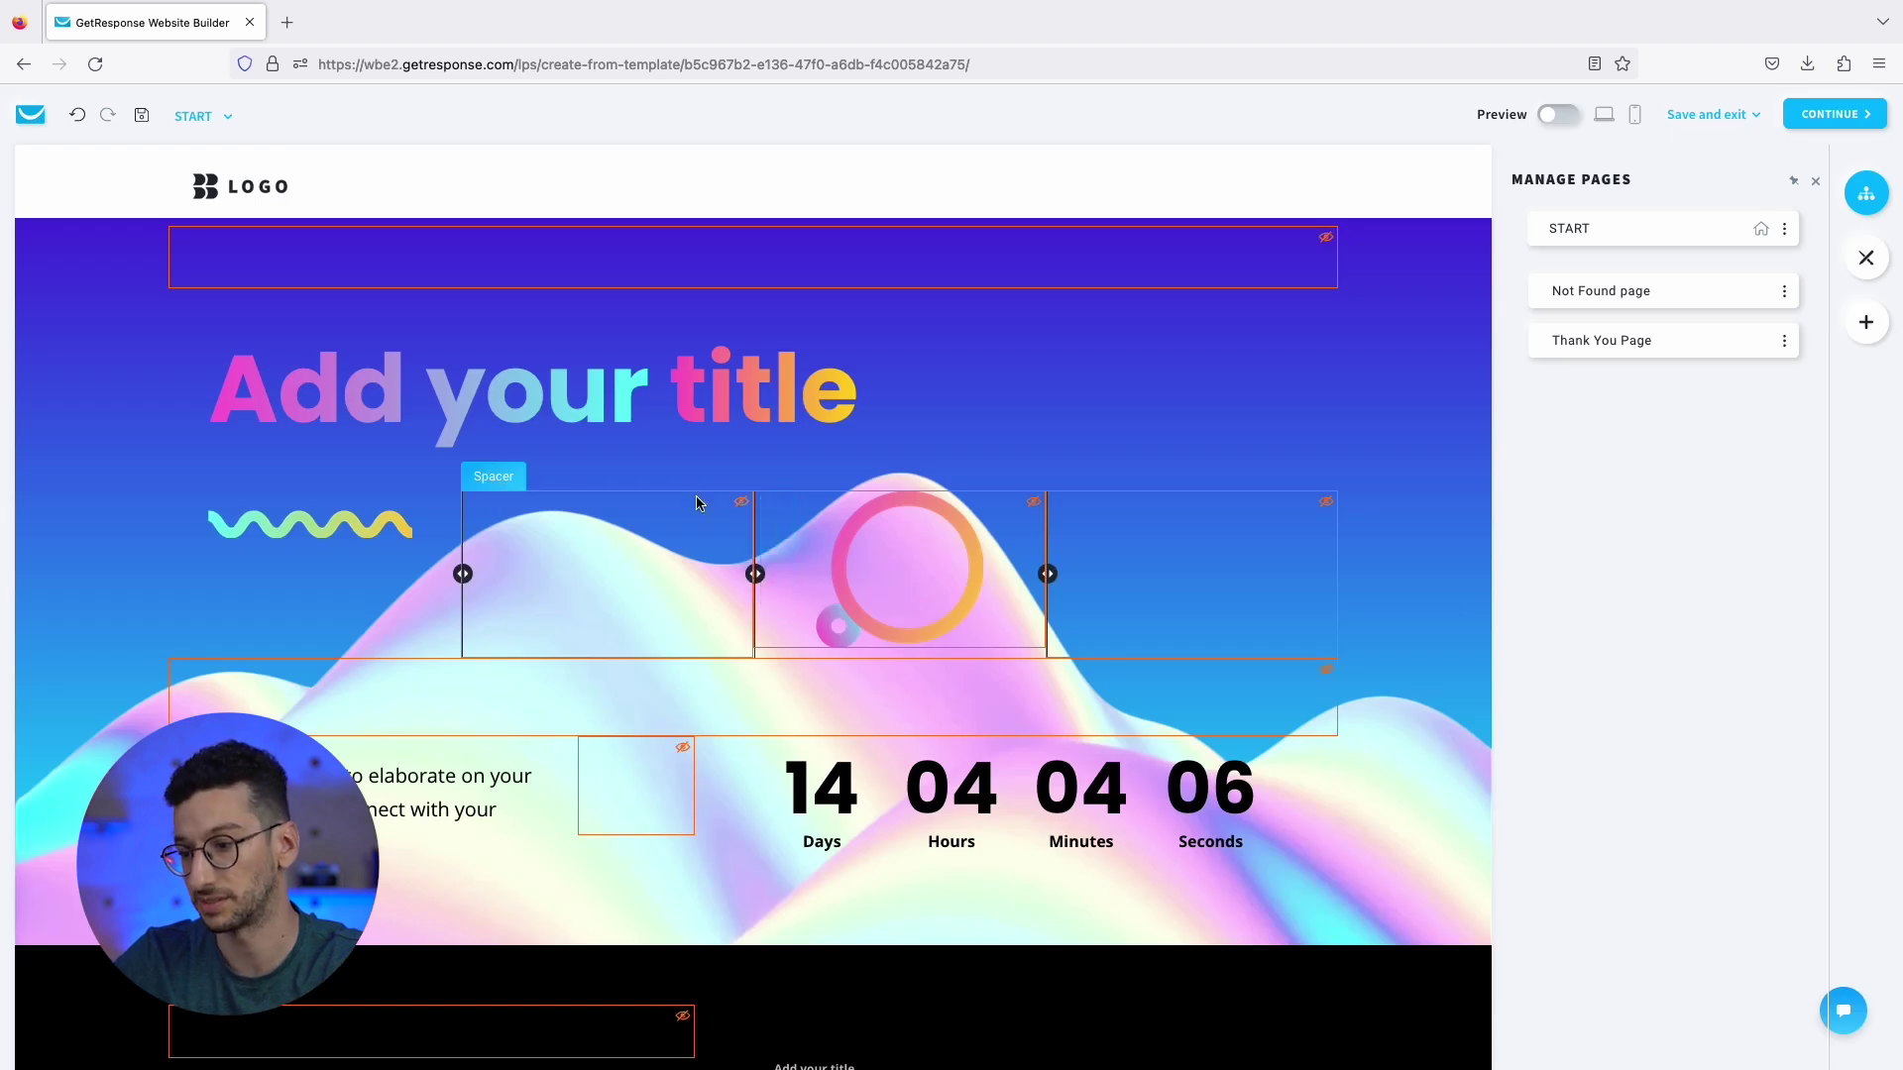
Replace the "Add your title" heading text with "Email Marketing Masterclass".
{"action": "triple_click", "coordinate": [729, 357]}
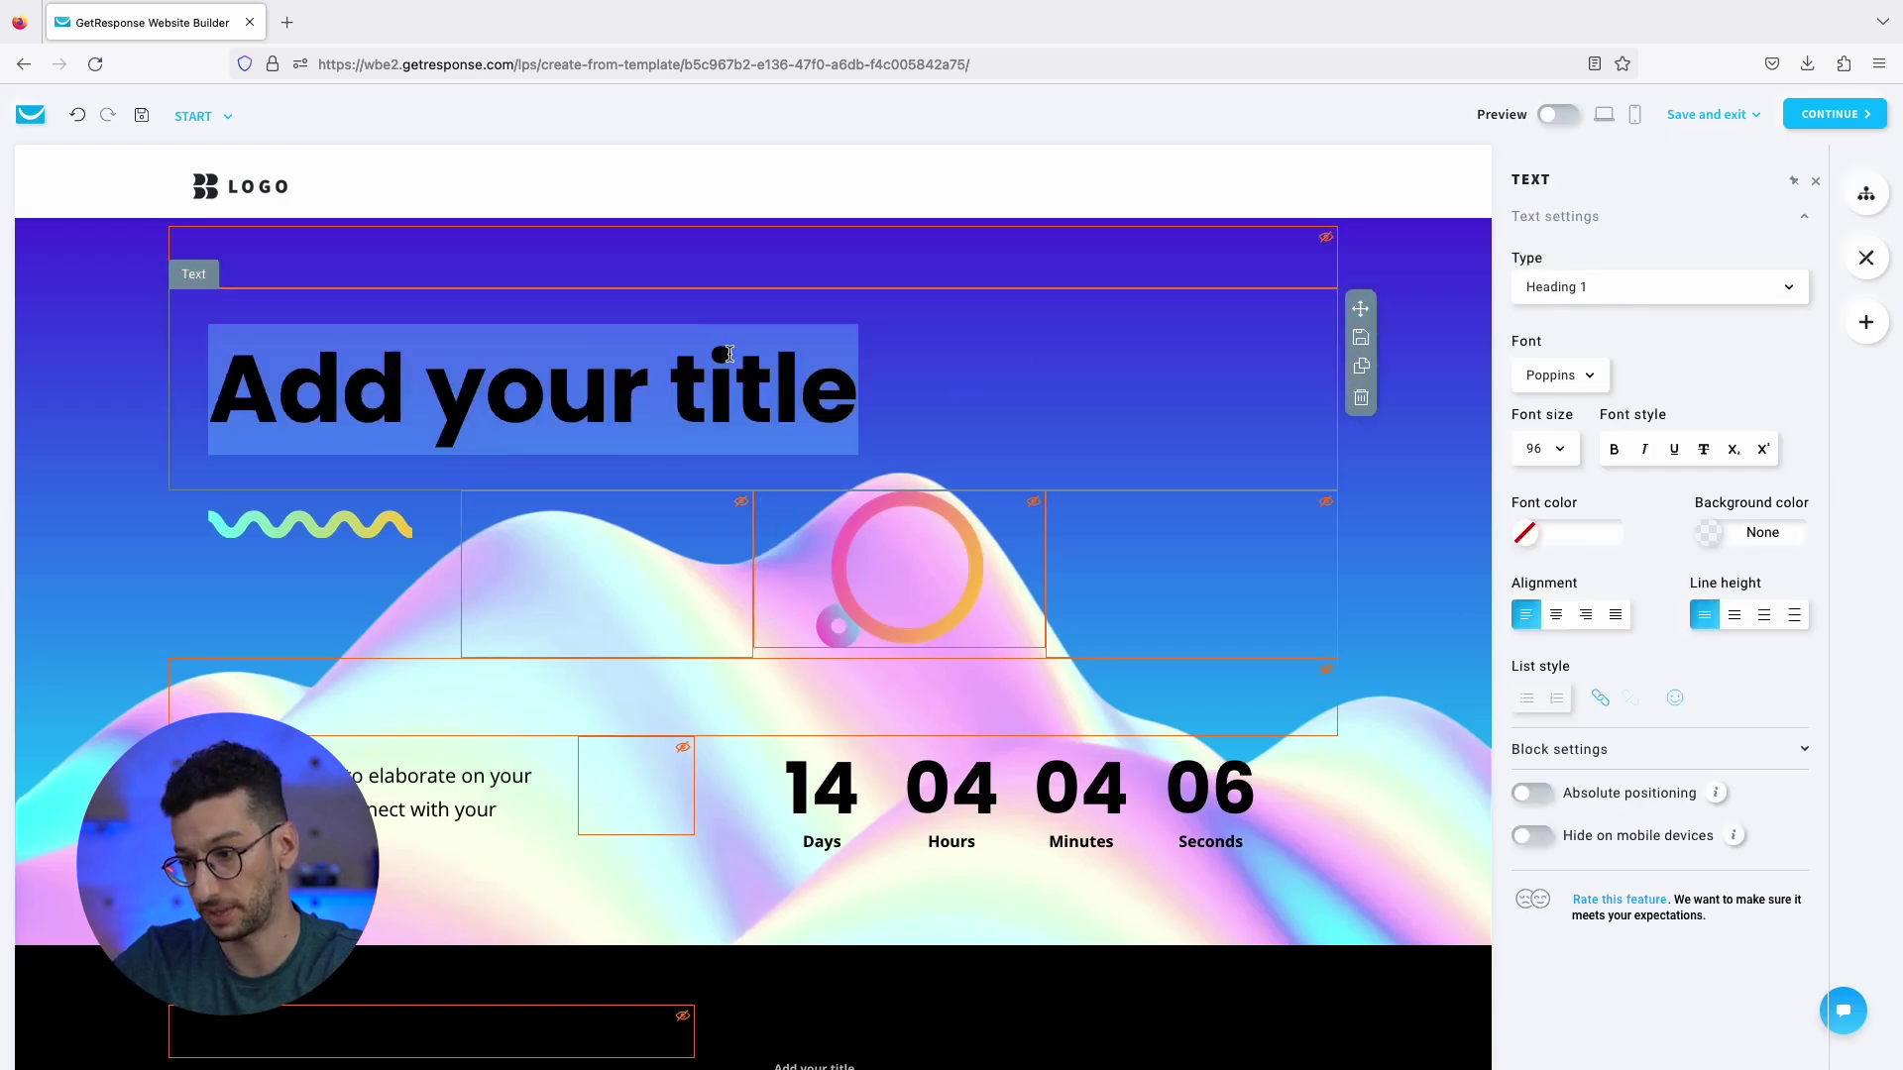
{"action": "type", "text": "Email"}
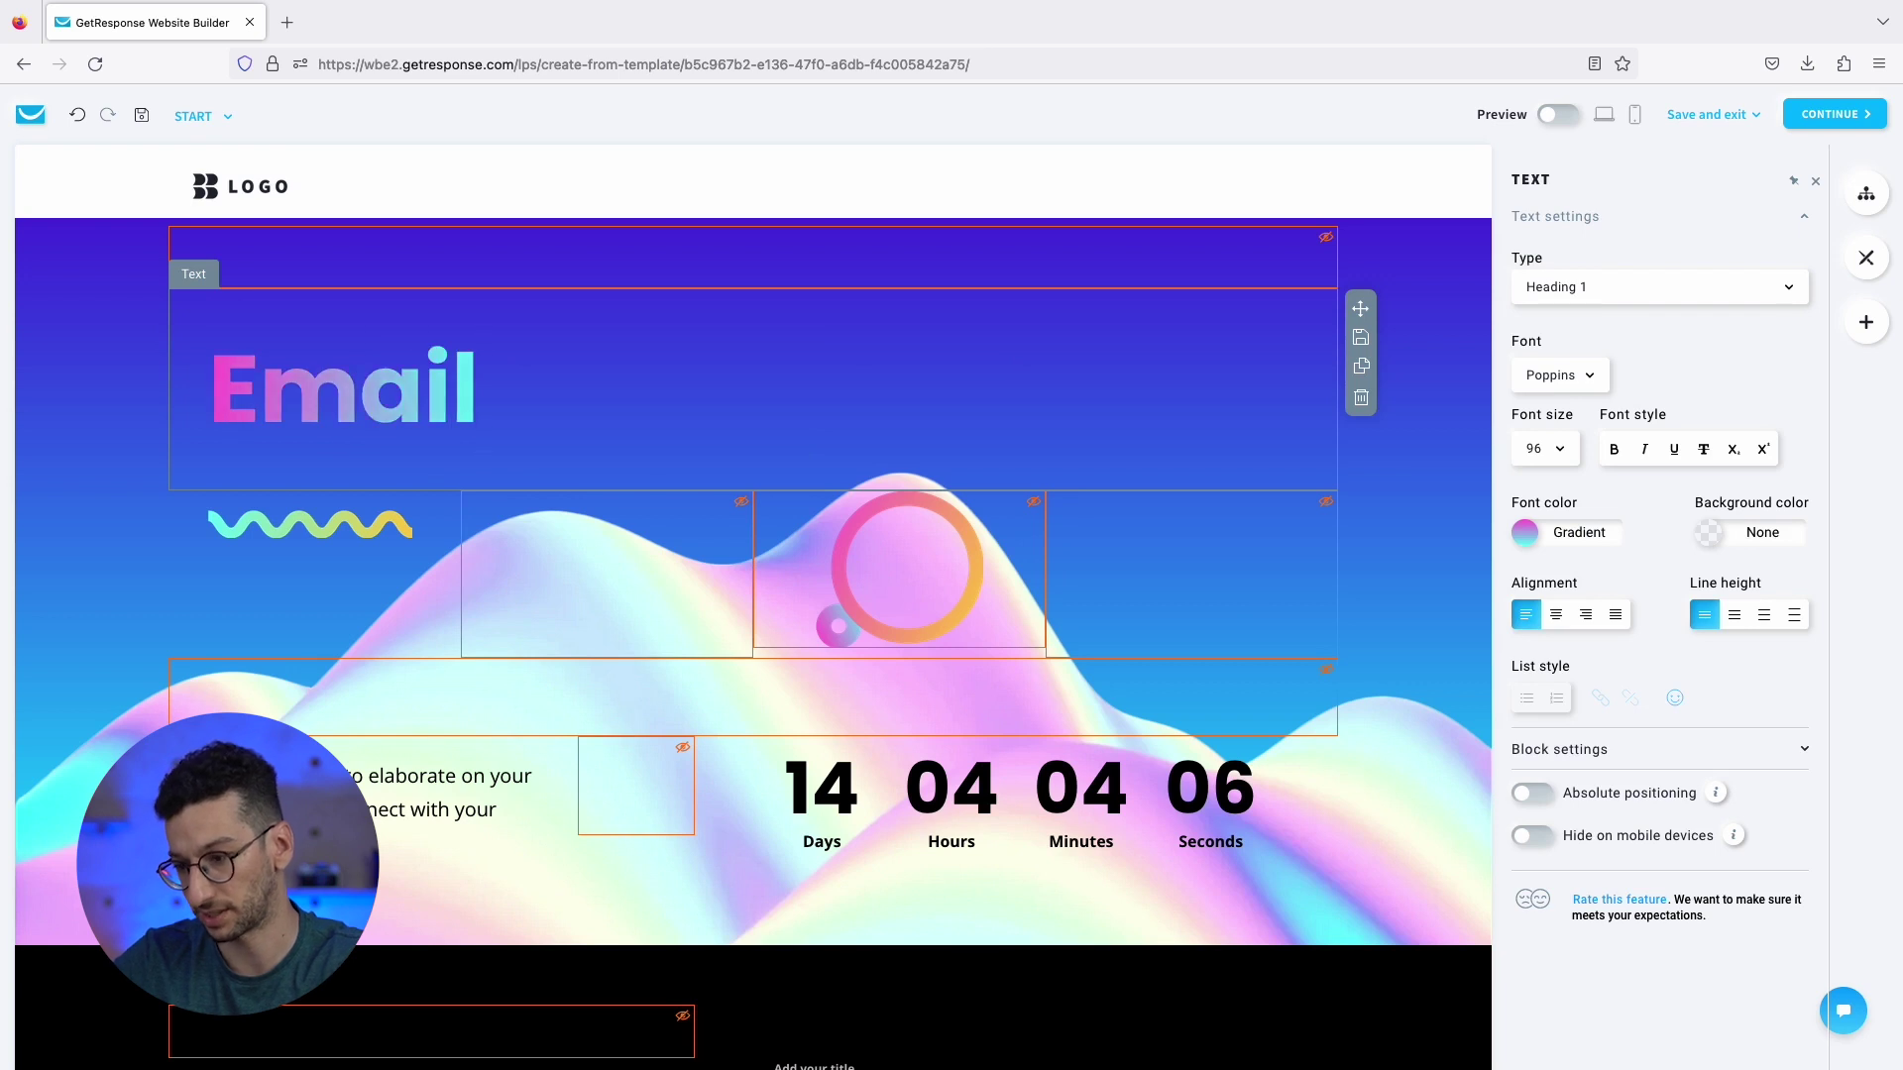
{"action": "type", "text": " Marketing Mas"}
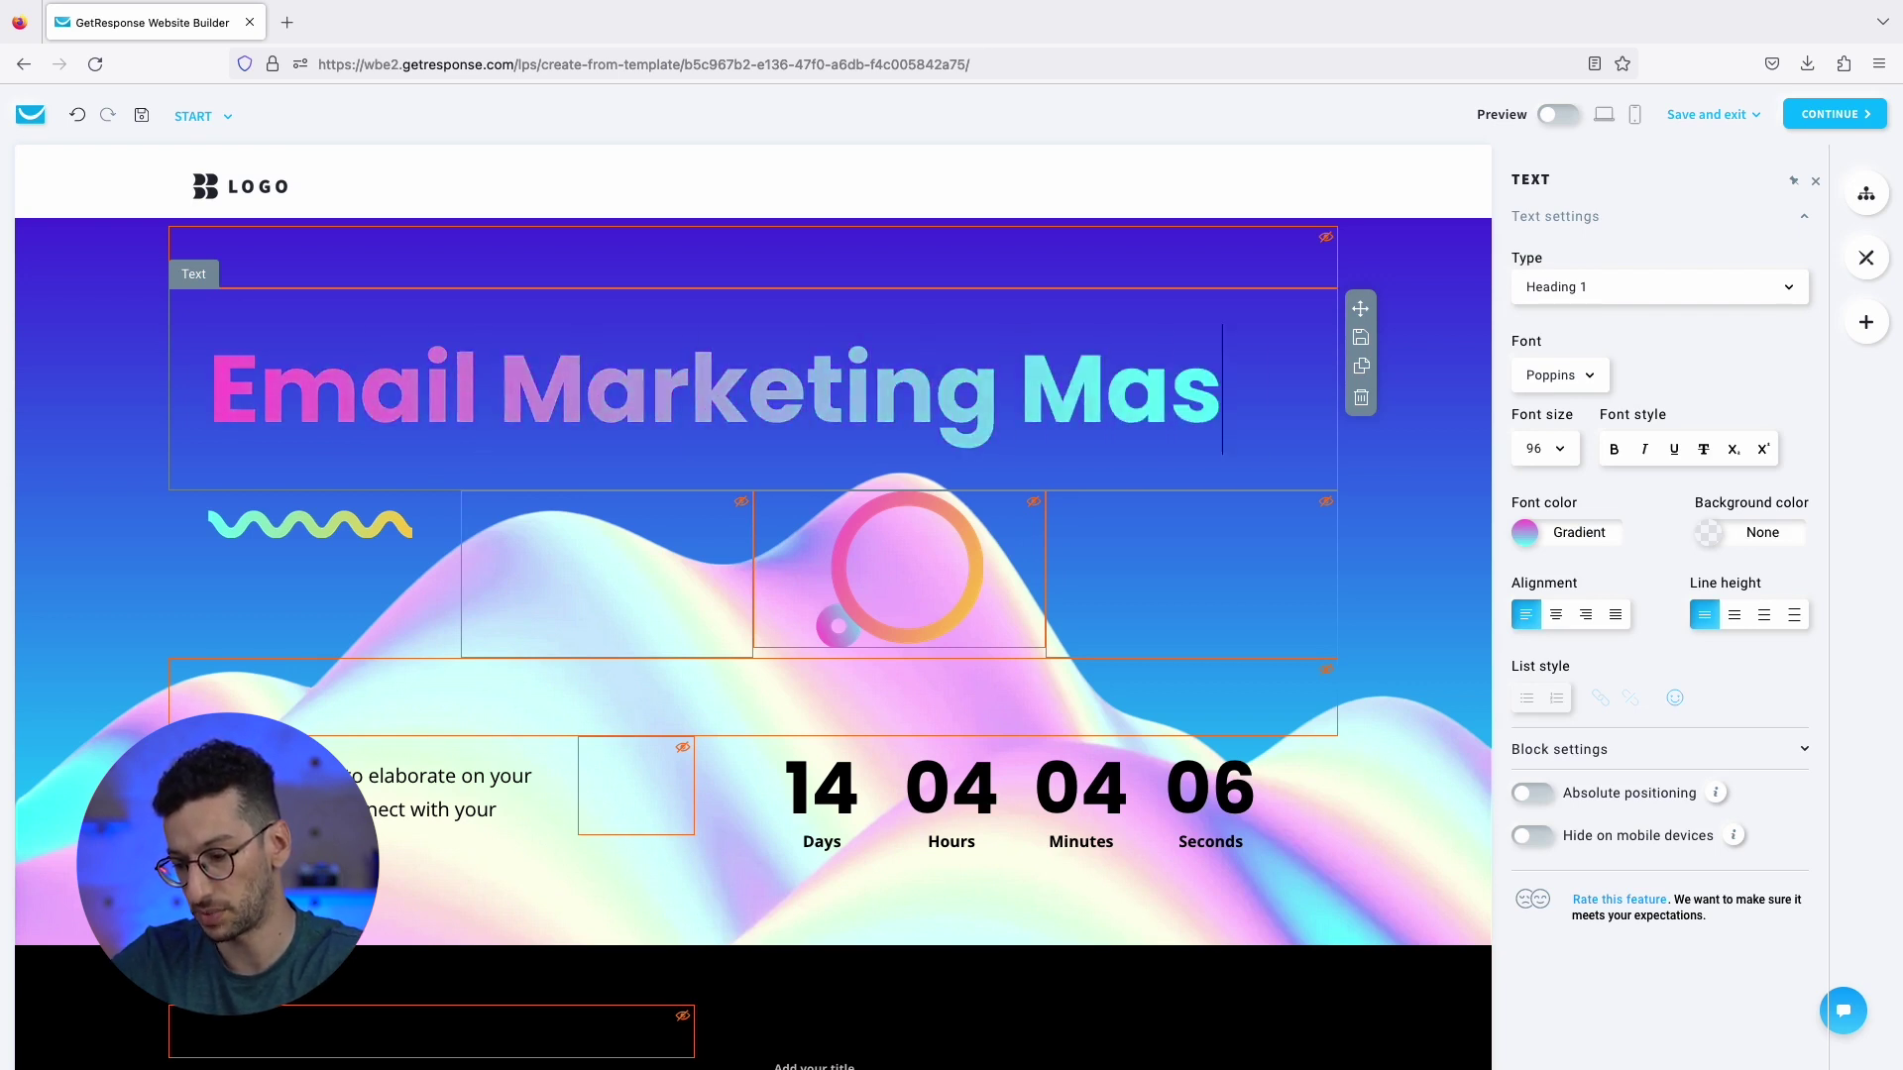
{"action": "type", "text": "terclass"}
{"action": "left_click", "coordinate": [388, 749]}
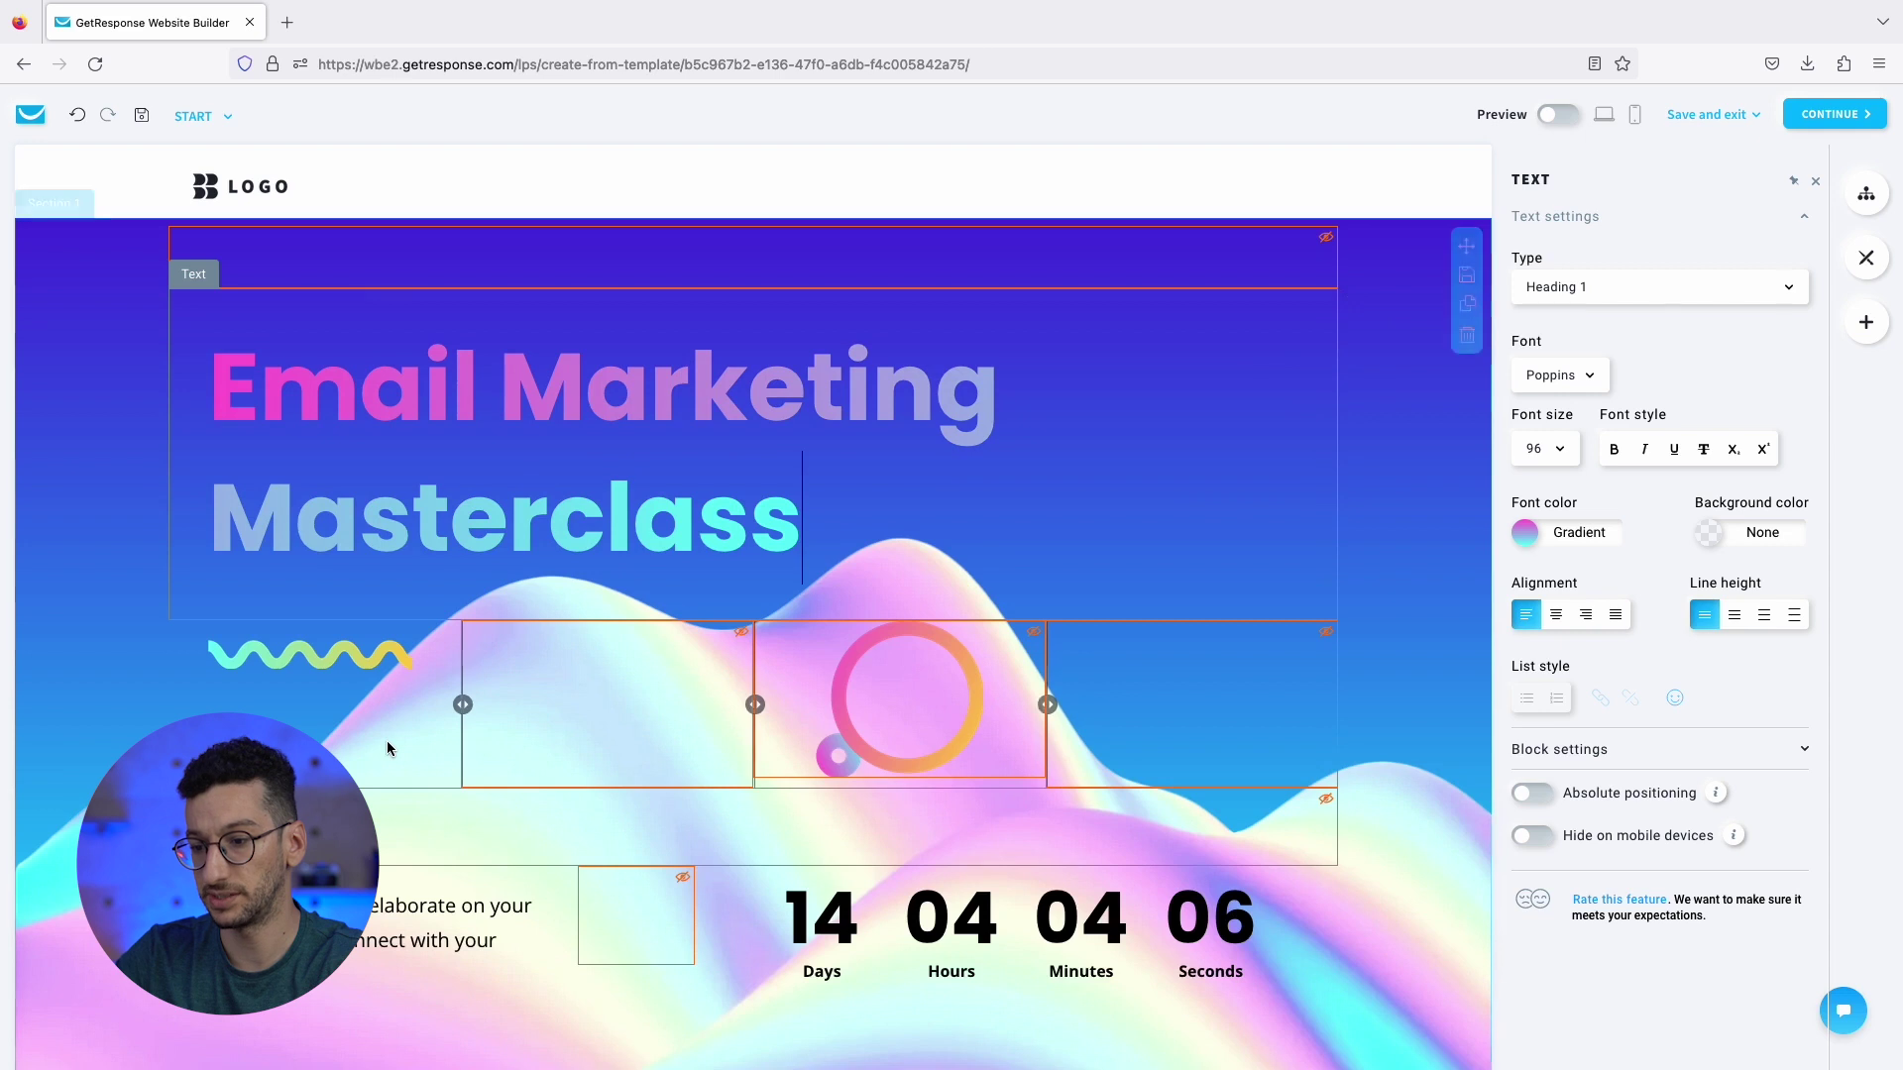
{"action": "double_click", "coordinate": [470, 380]}
{"action": "left_click", "coordinate": [551, 413]}
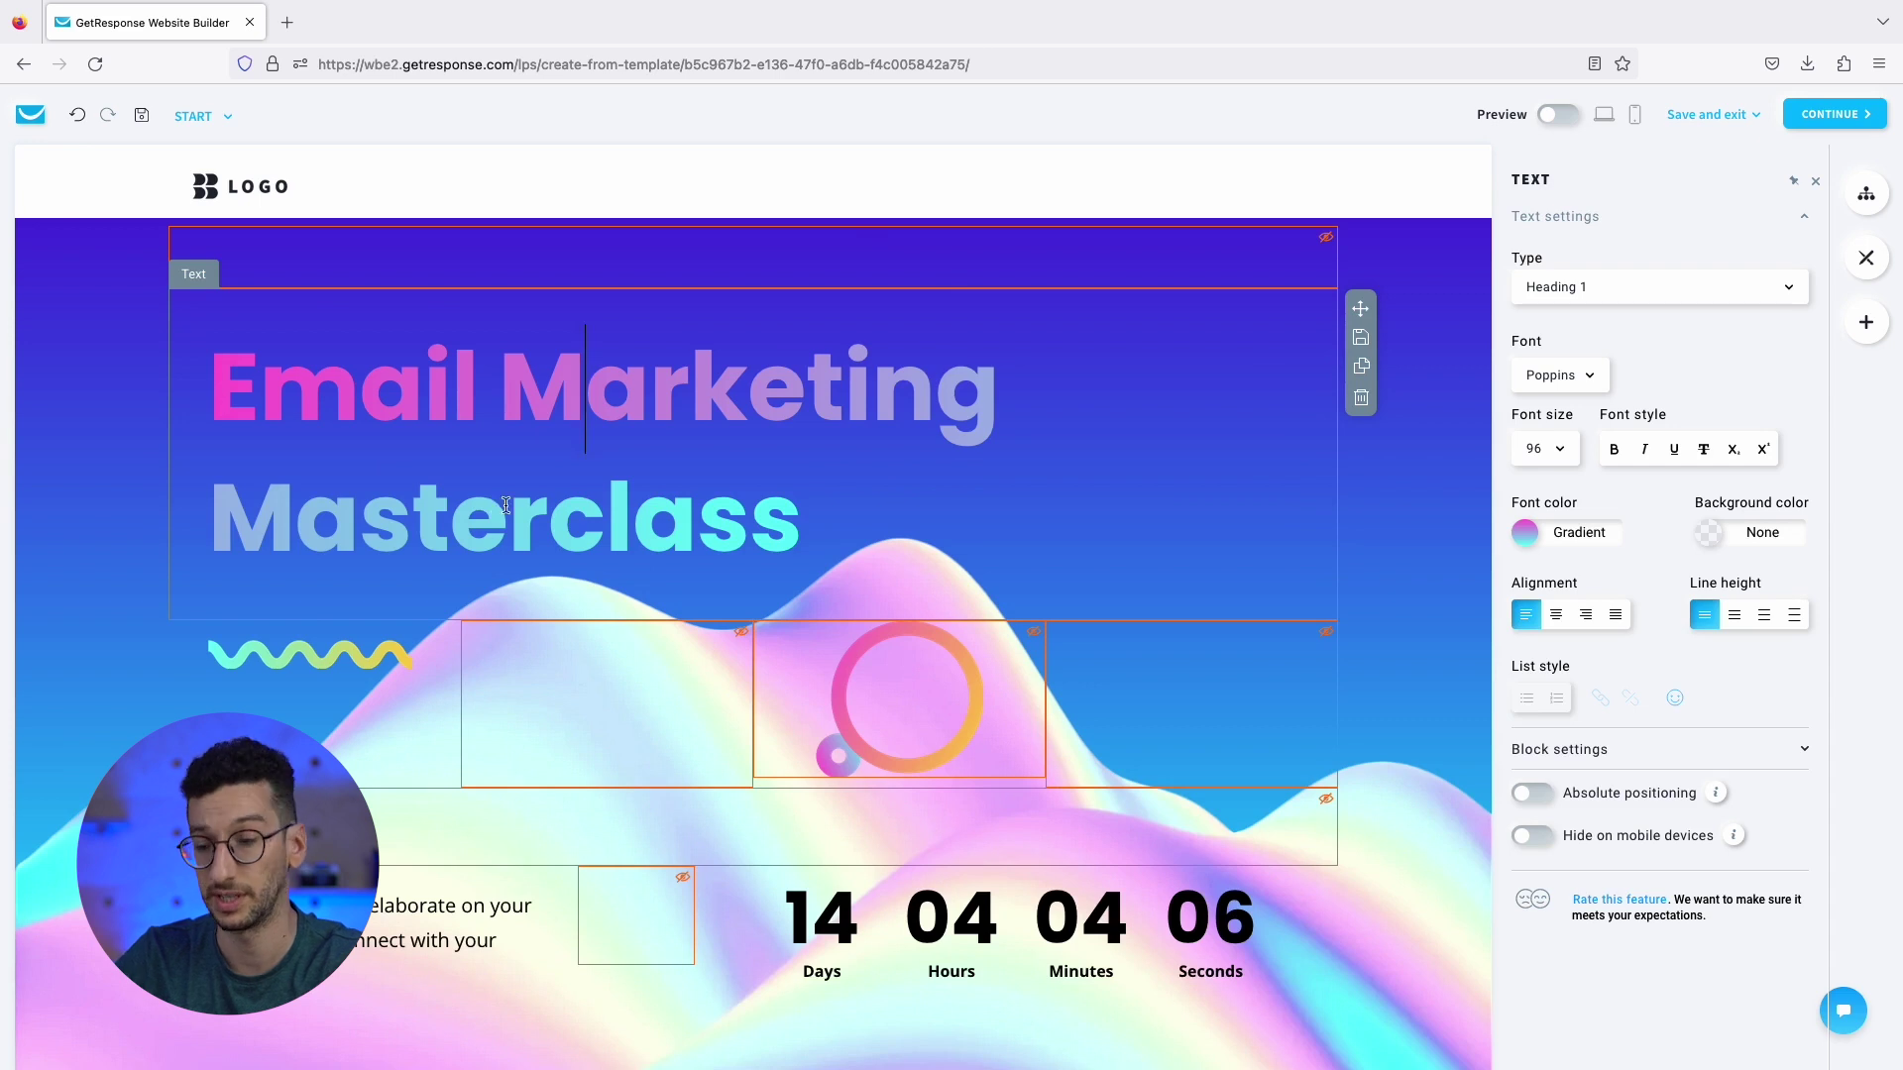
{"action": "left_click", "coordinate": [806, 505]}
{"action": "key", "text": "BackSpace"}
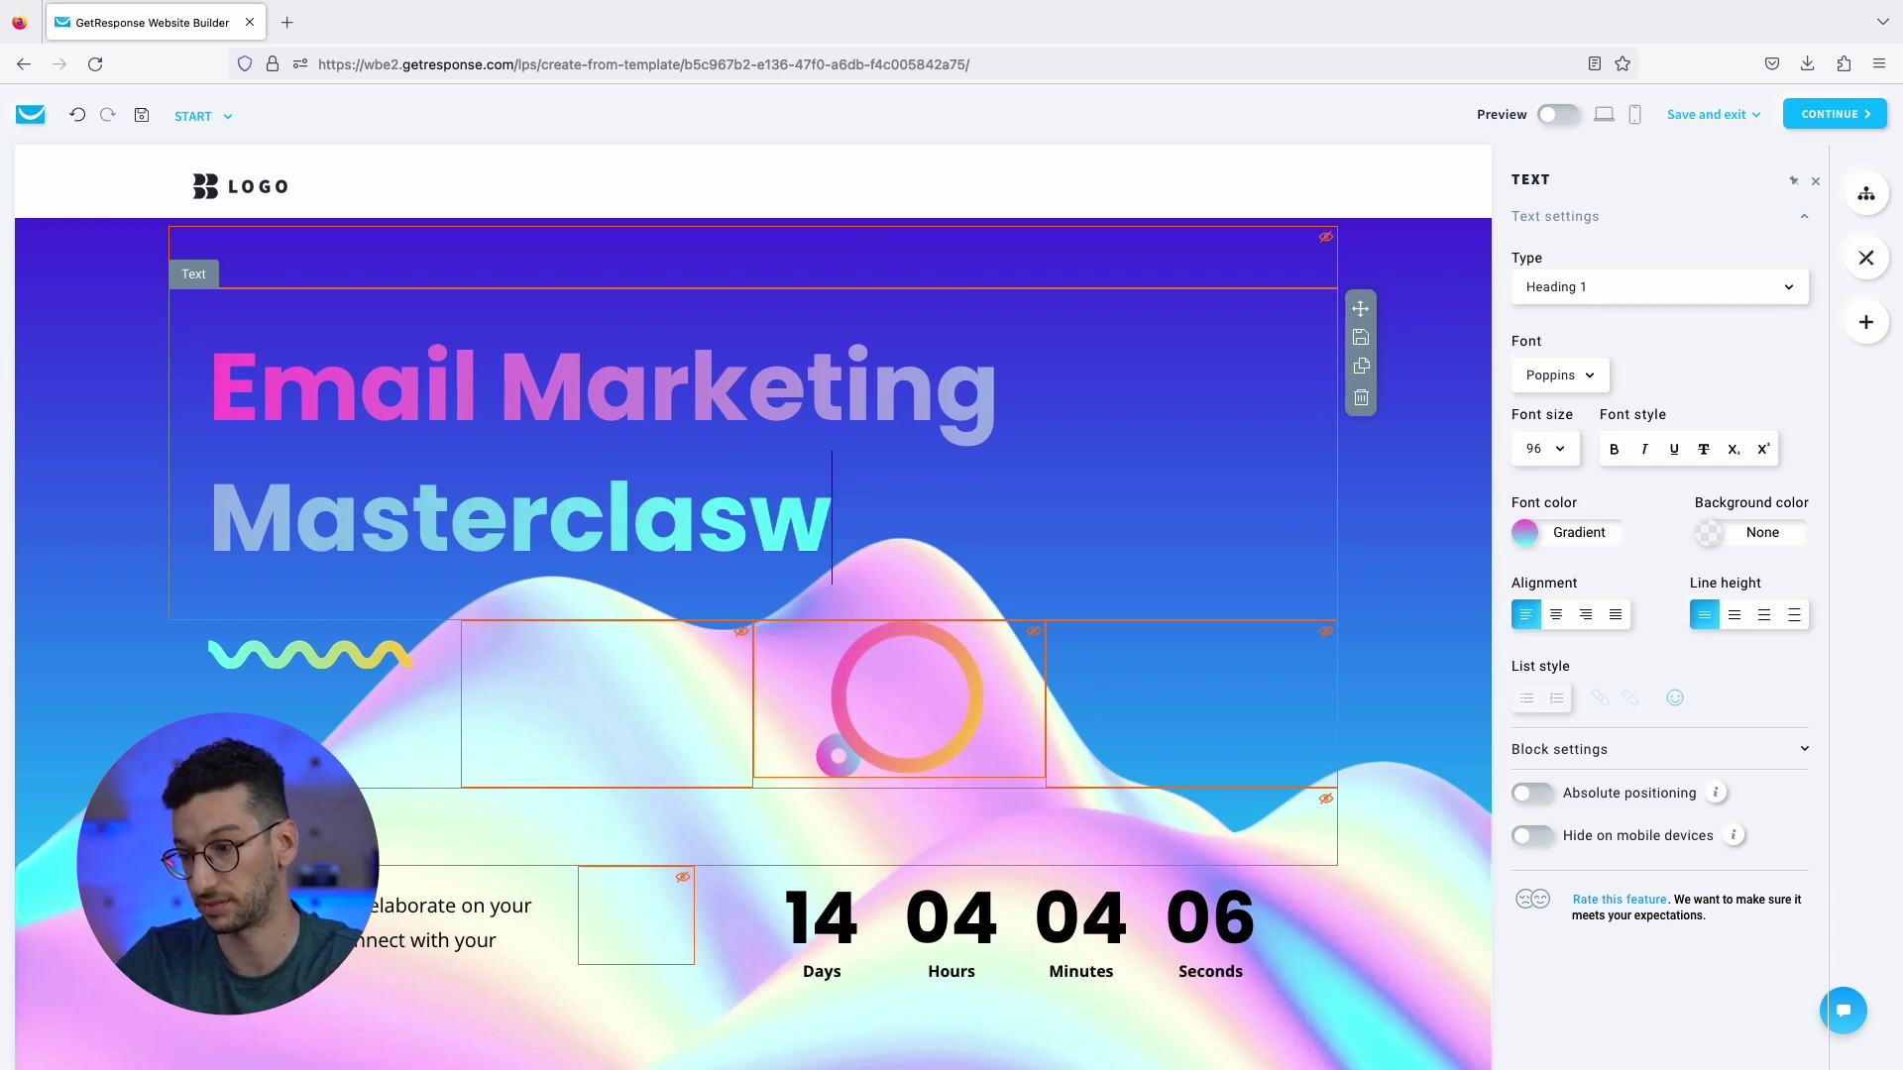
{"action": "type", "text": "s"}
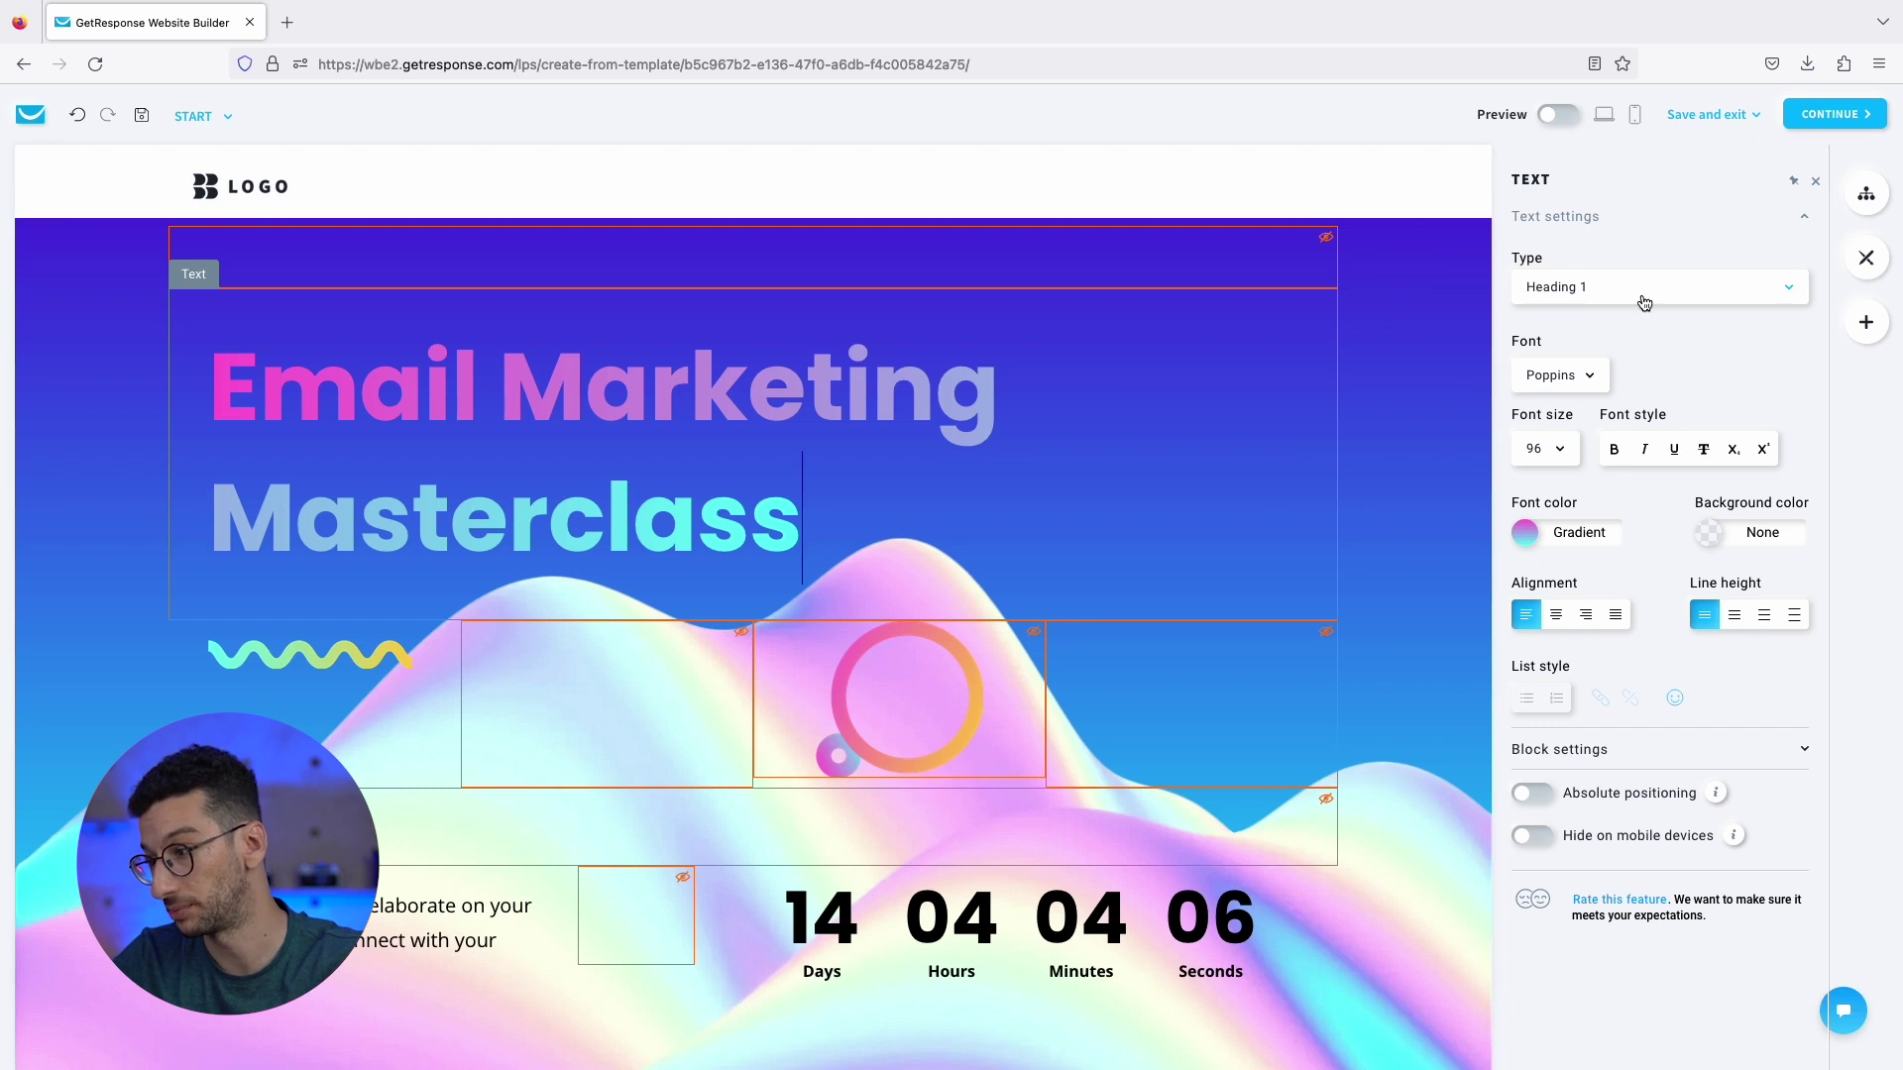
Try font size 92 on the main heading, and set it back to 96.
{"action": "left_click", "coordinate": [1576, 454]}
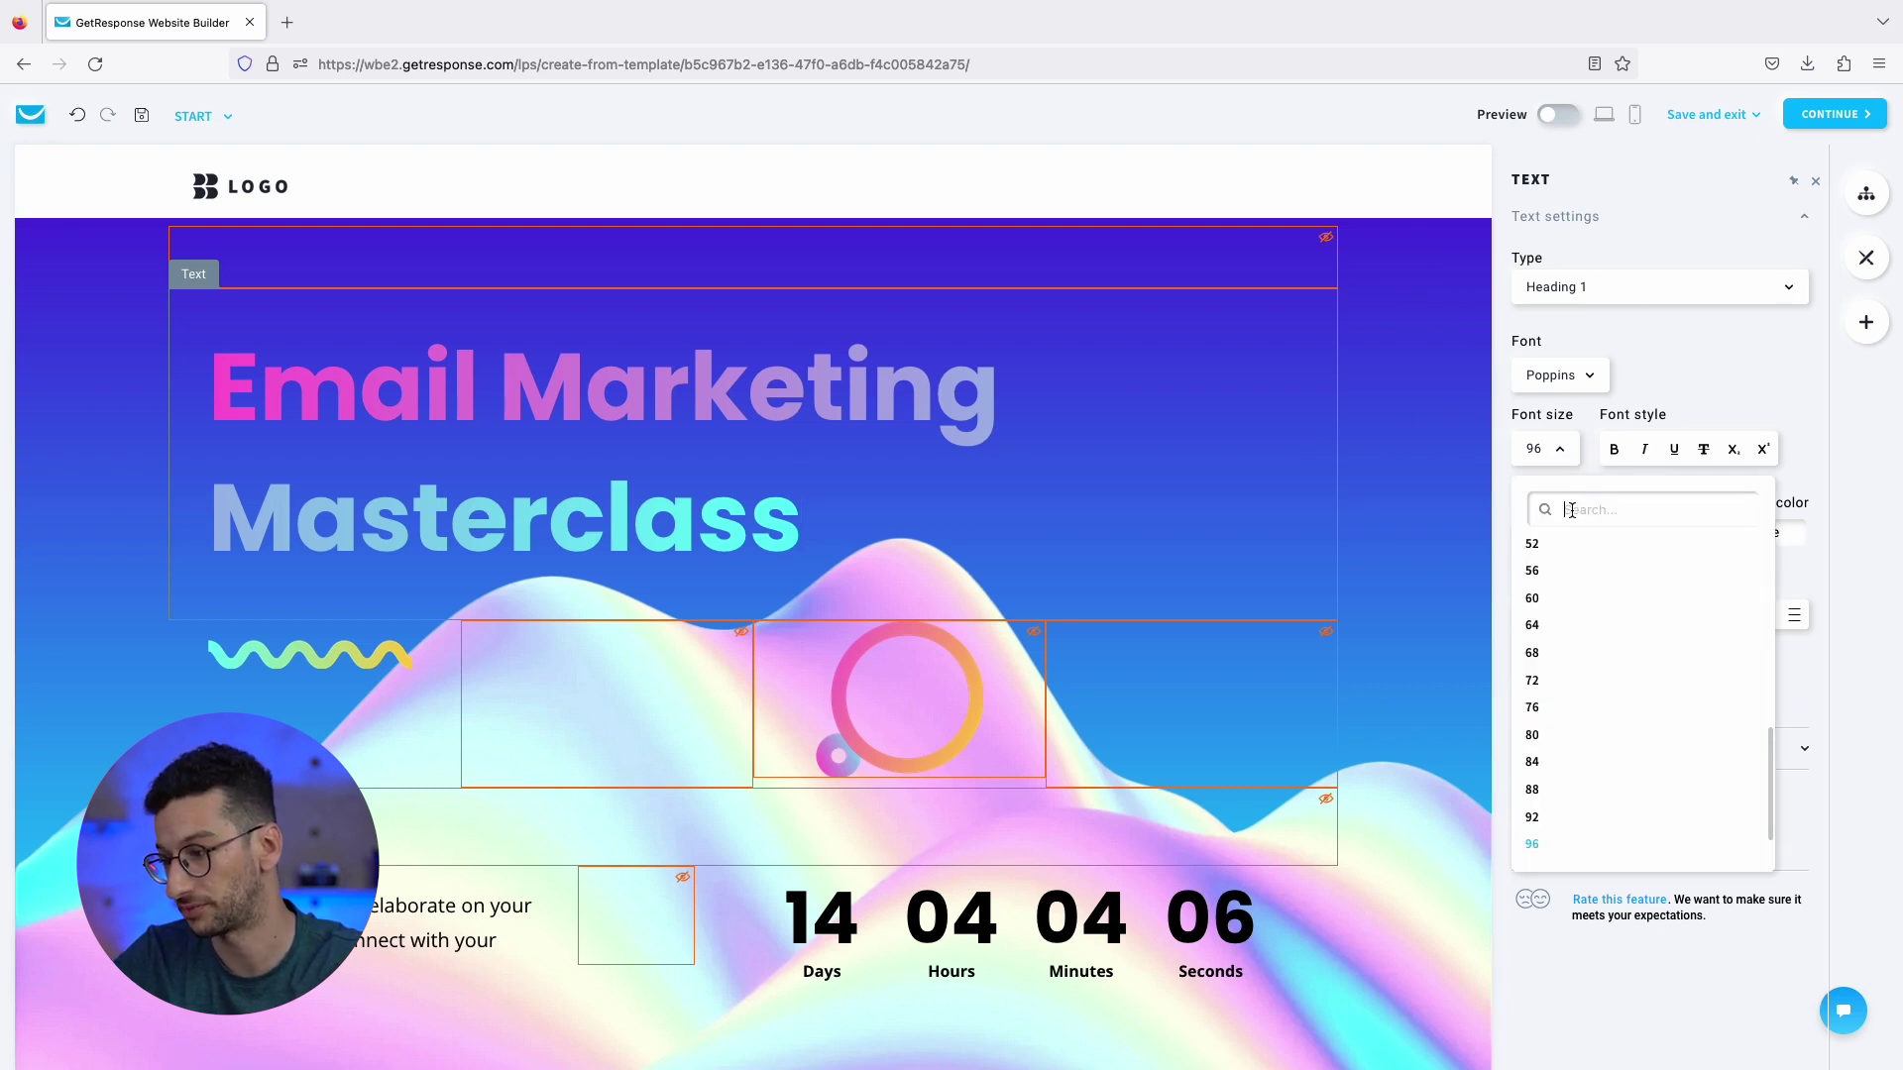
{"action": "left_click", "coordinate": [1561, 818]}
{"action": "left_click", "coordinate": [1559, 450]}
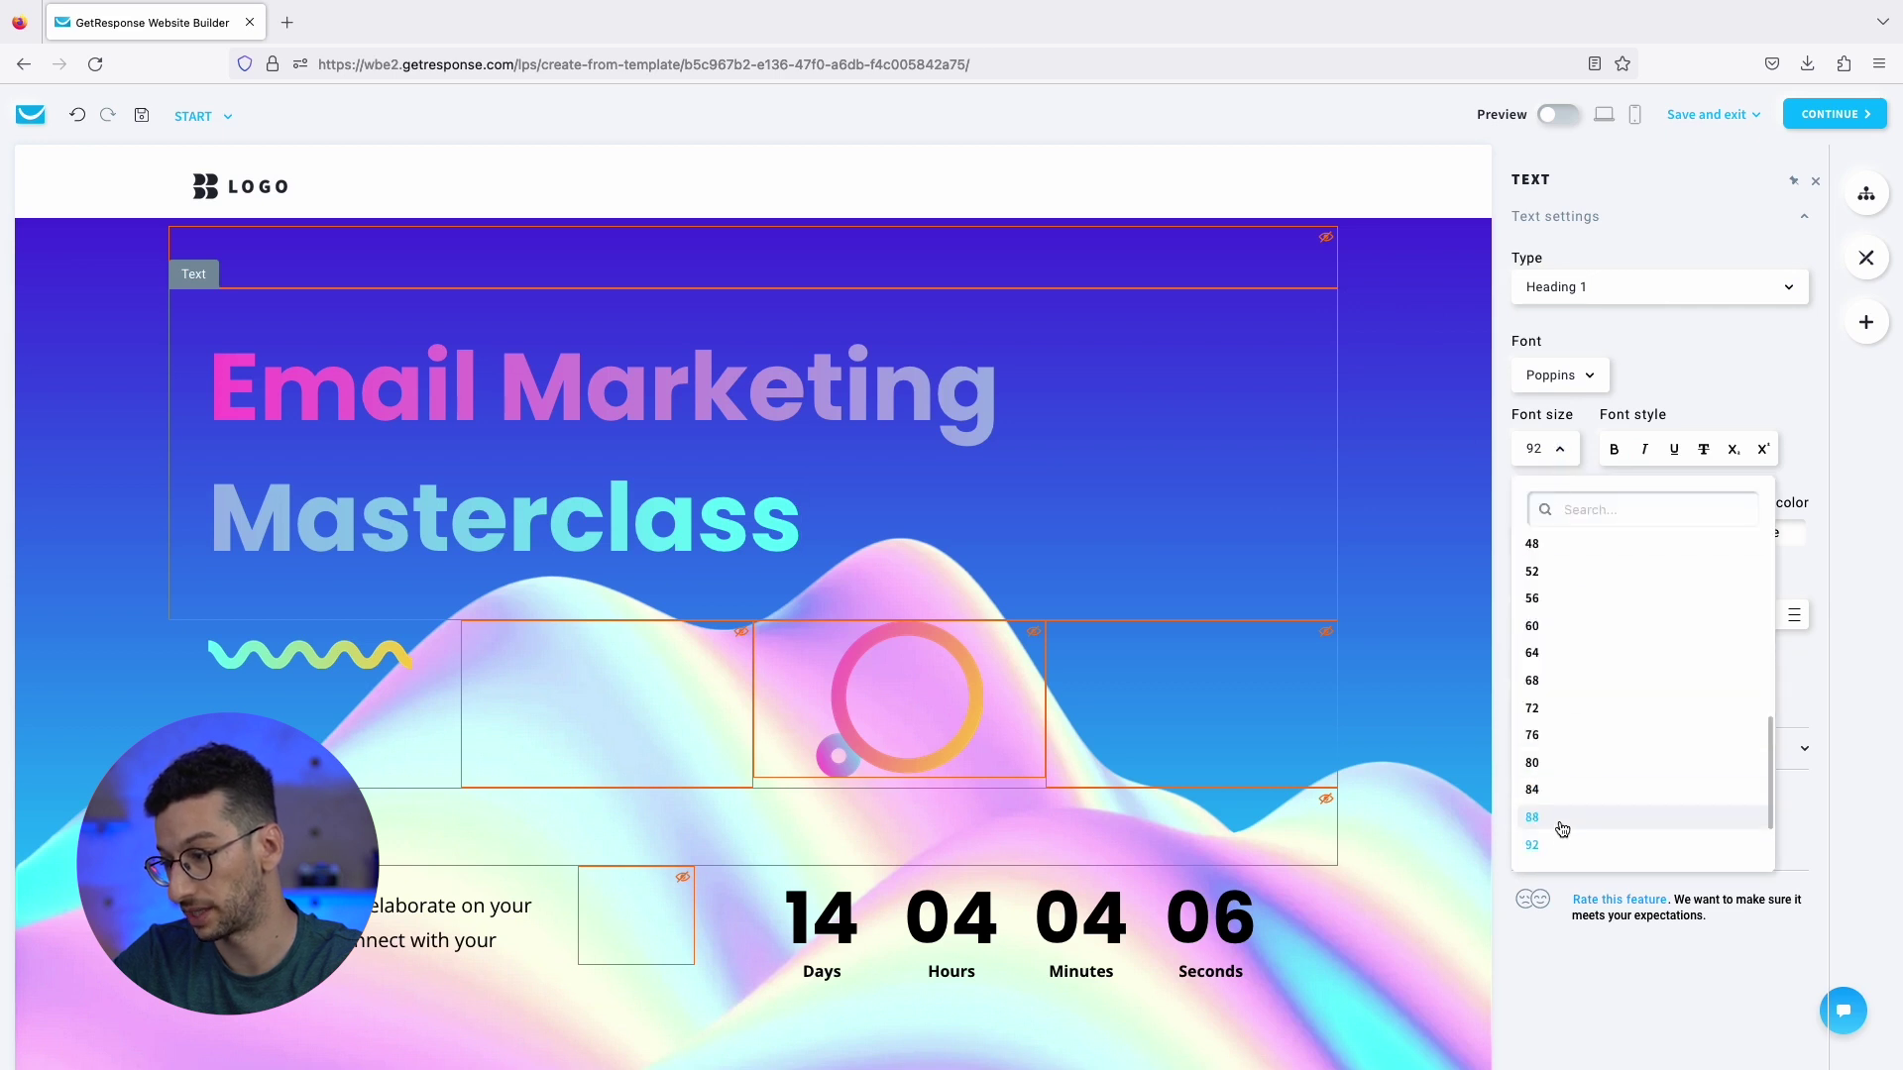
{"action": "scroll", "coordinate": [1562, 828], "scroll_direction": "down", "scroll_amount": 1}
{"action": "left_click", "coordinate": [1547, 854]}
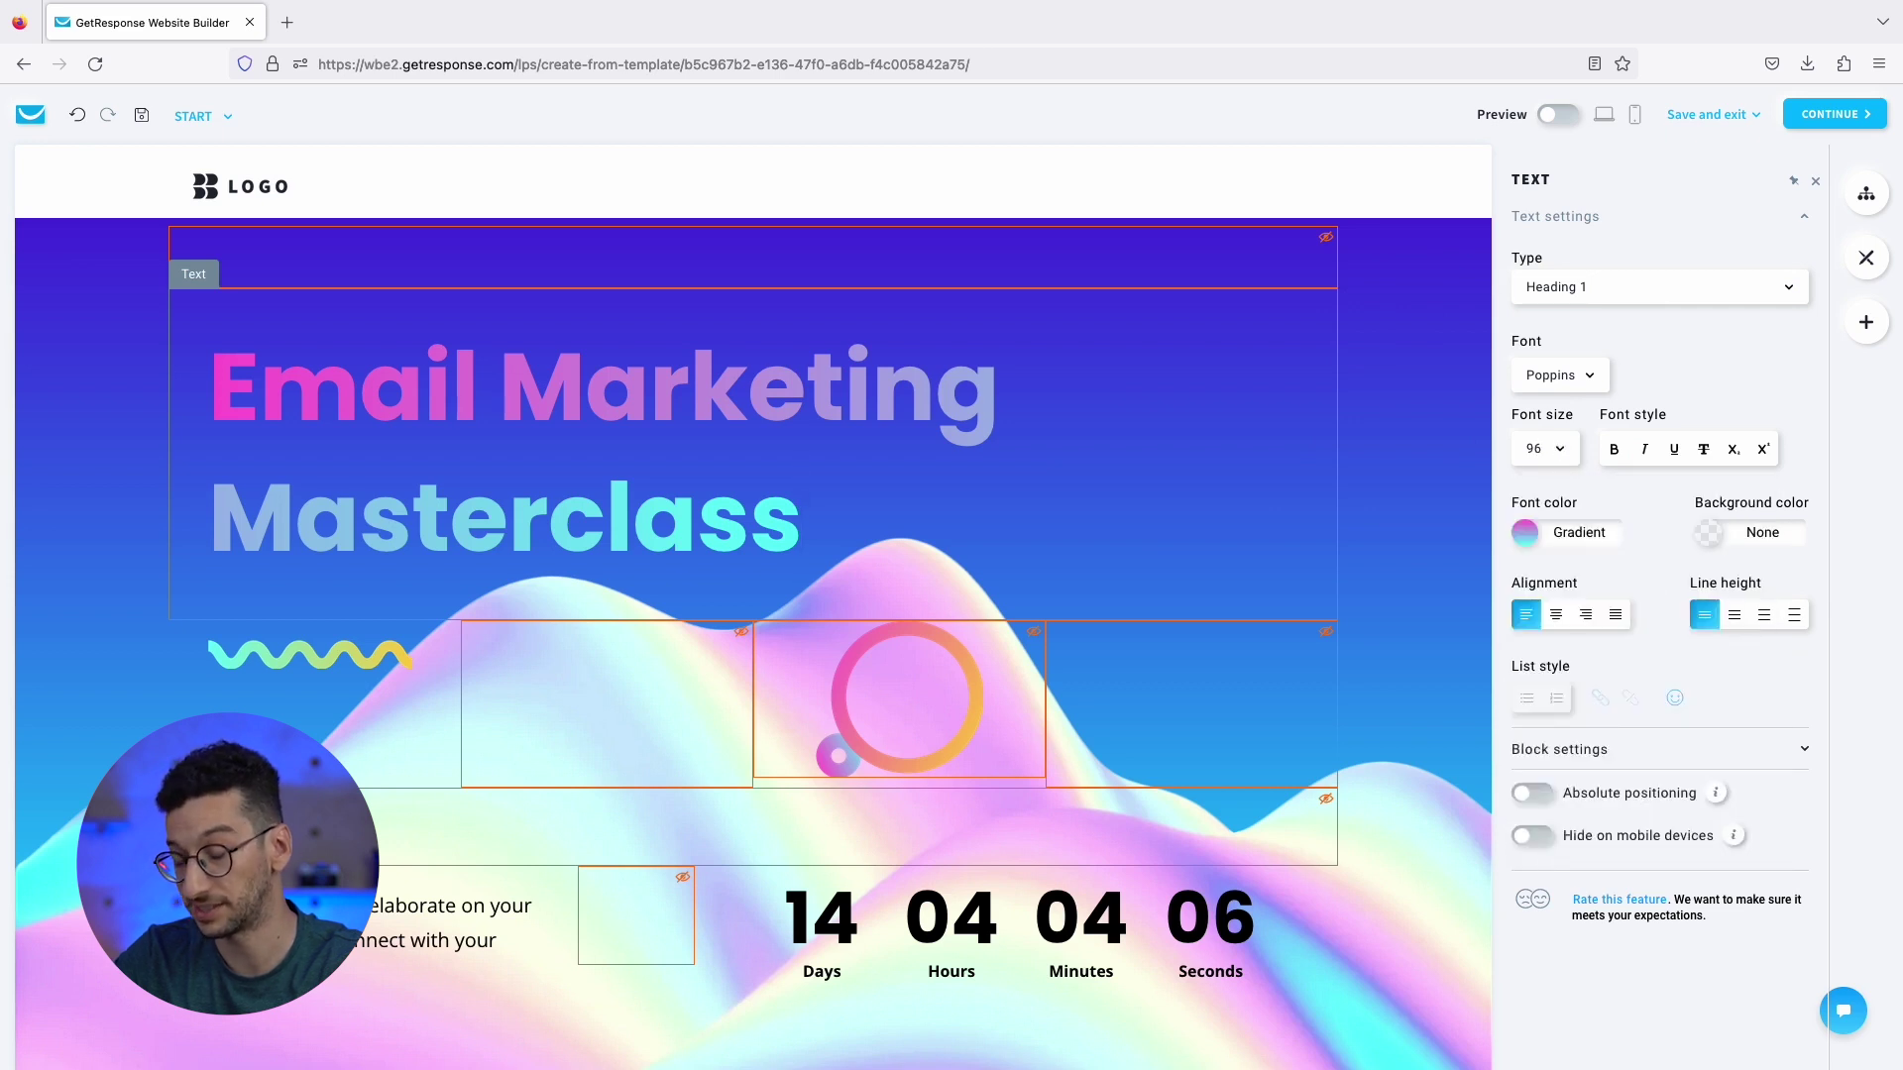
Review the solid and gradient font color options for the main heading, and close them.
{"action": "left_click", "coordinate": [1526, 533]}
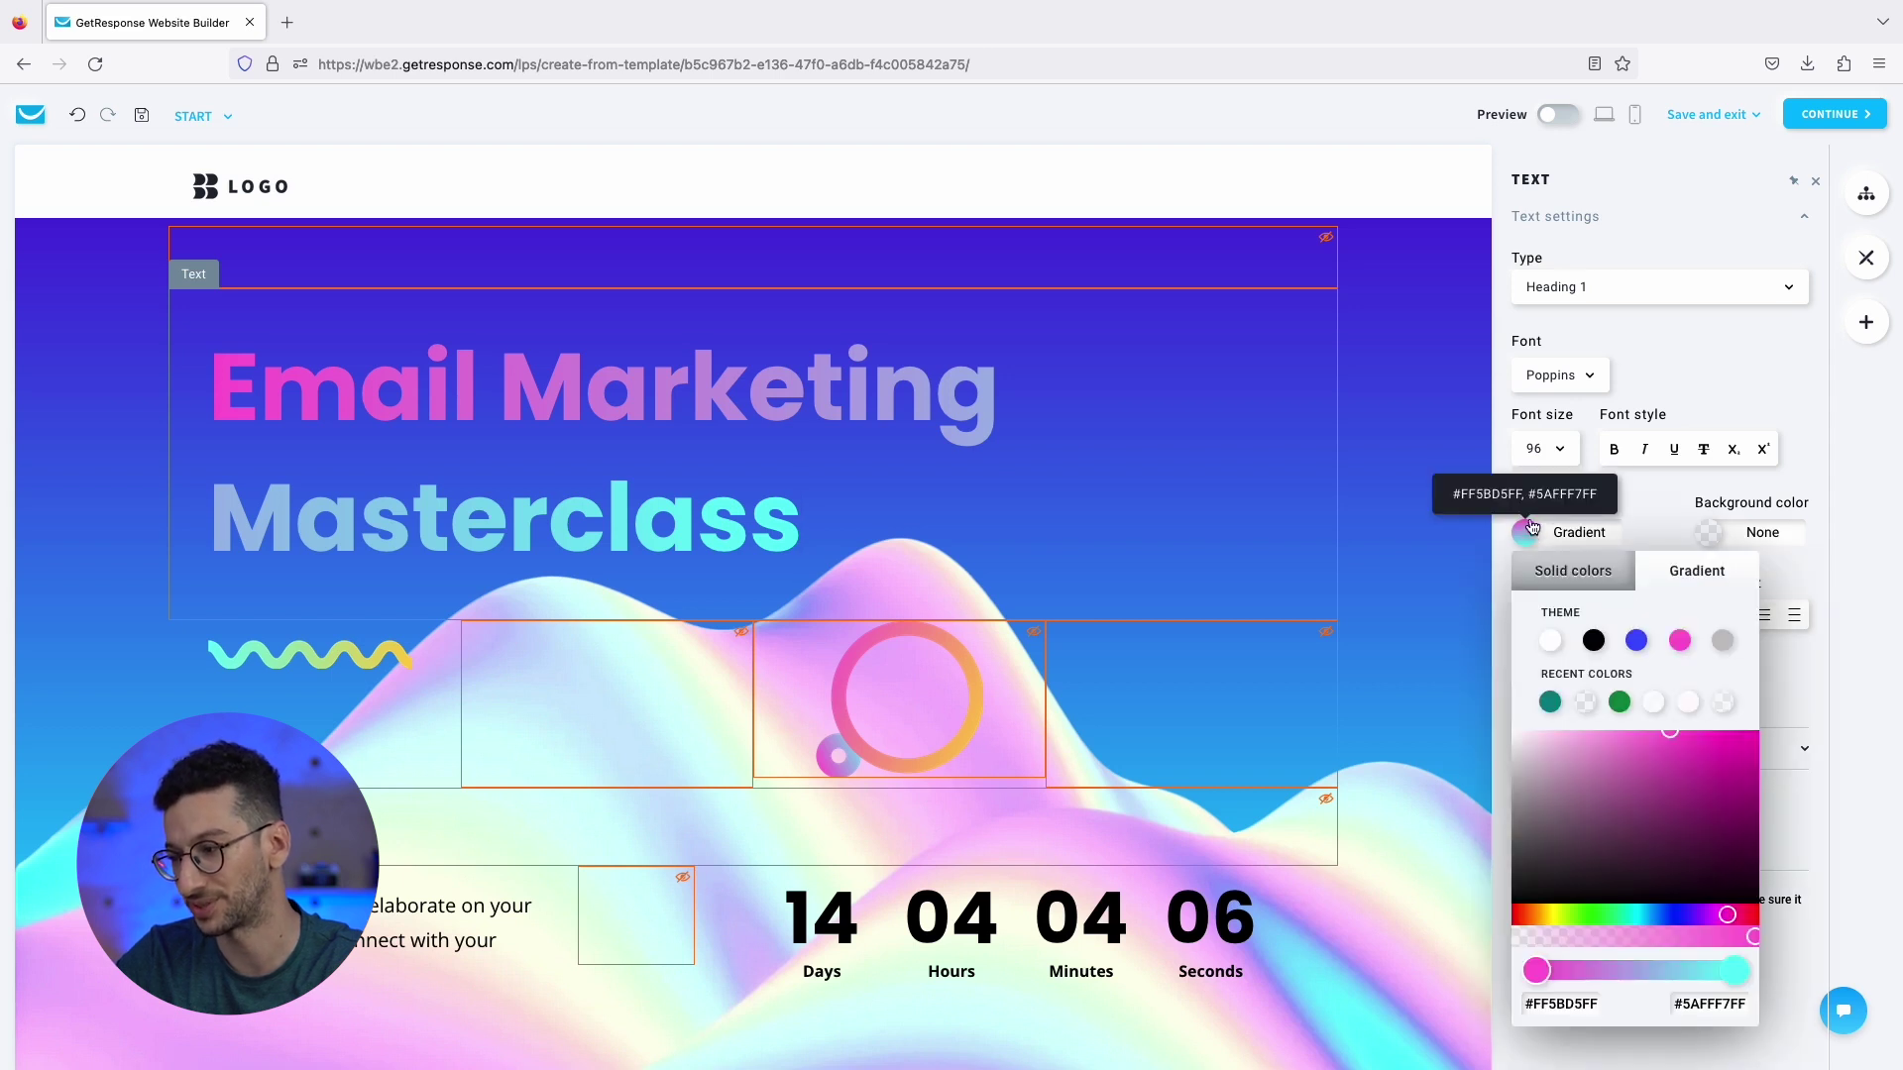
{"action": "left_click", "coordinate": [1576, 573]}
{"action": "left_click", "coordinate": [1682, 579]}
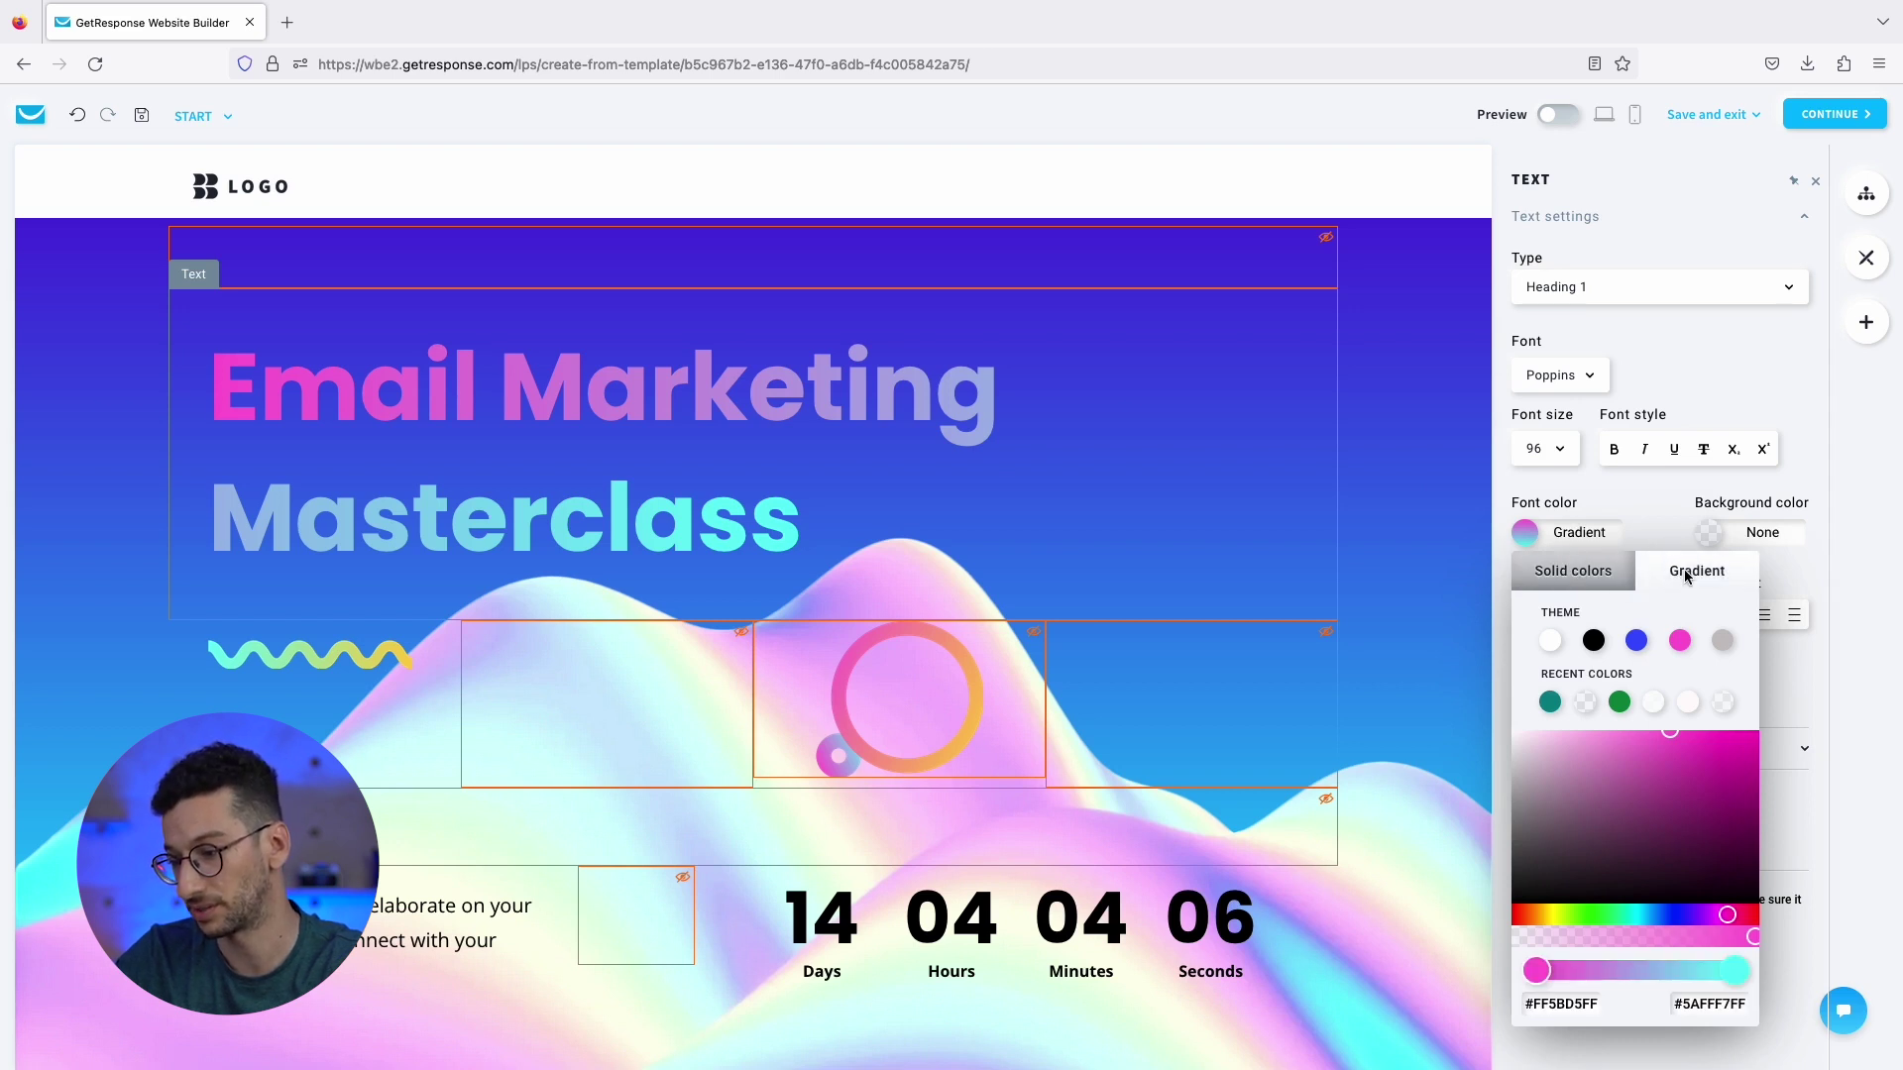
{"action": "left_click", "coordinate": [1644, 482]}
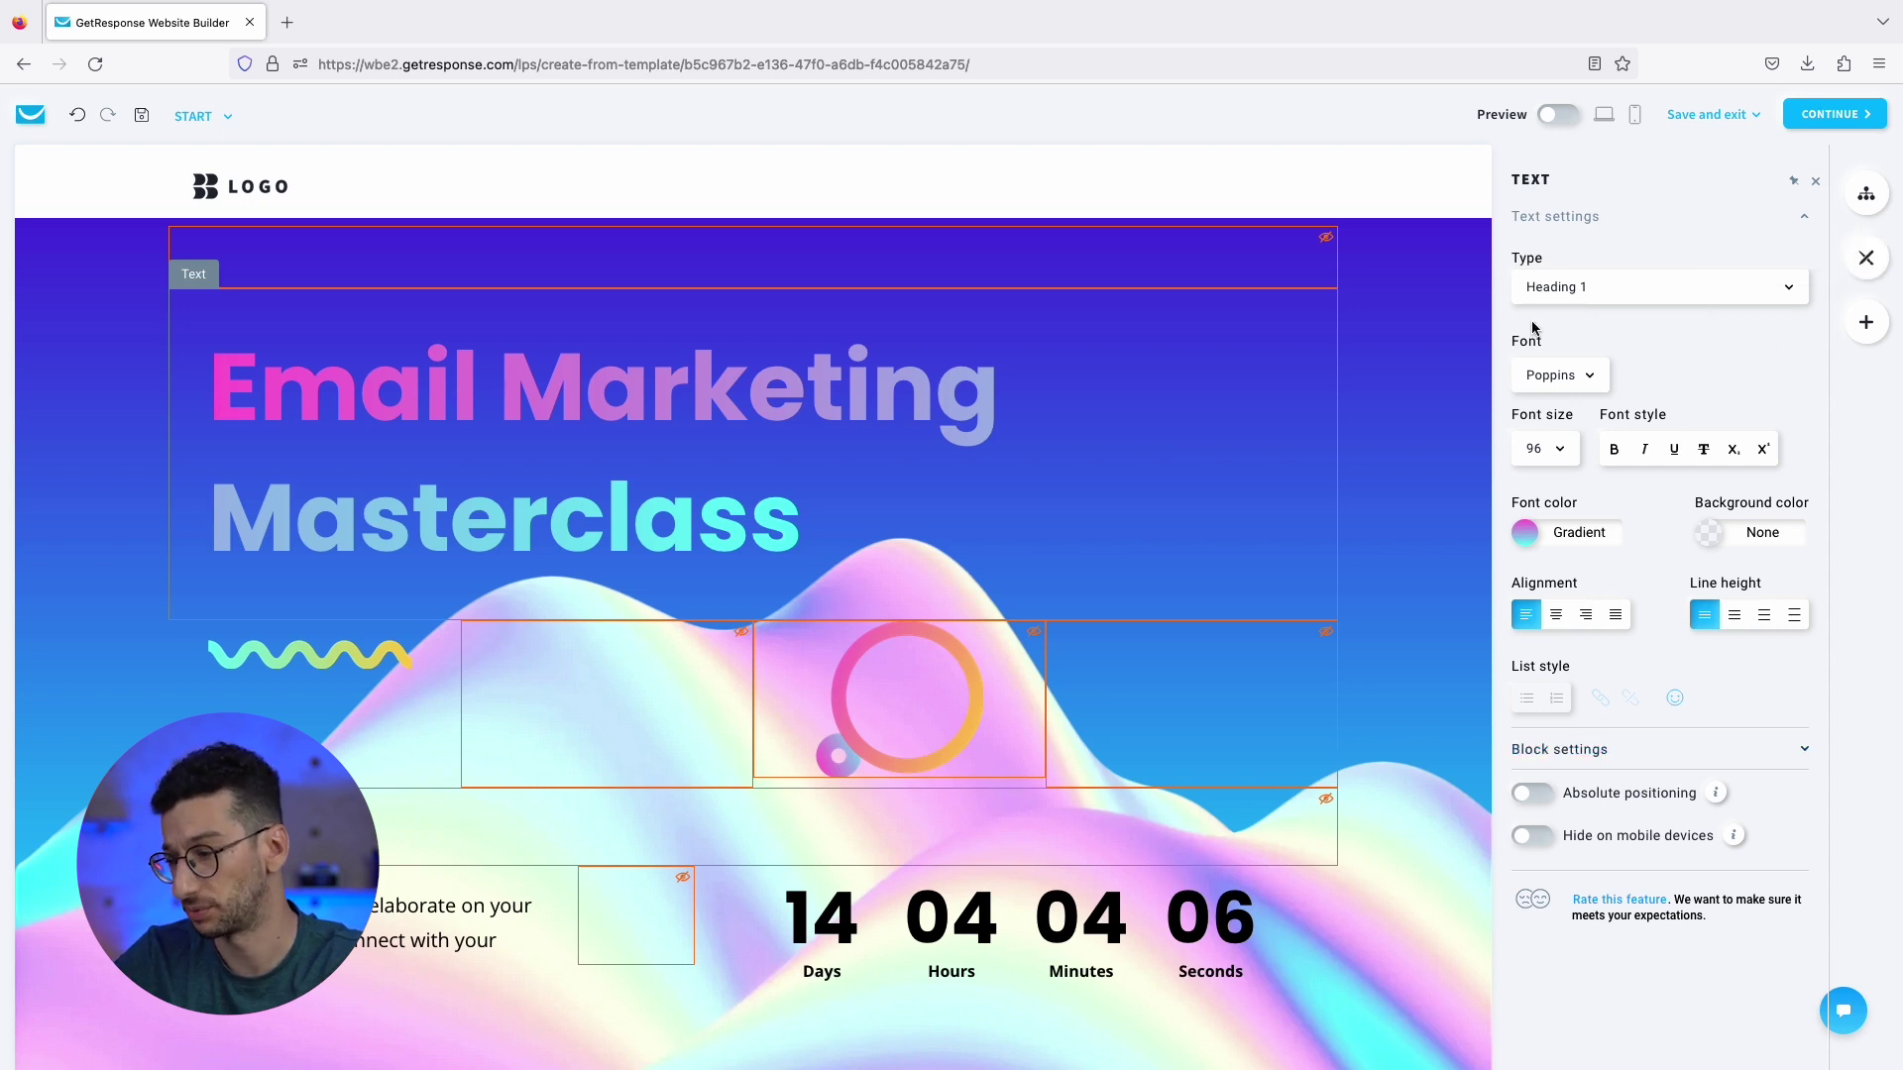
Insert a form above the countdown timer, using the white signup design with underlined grey Name and Email fields.
{"action": "scroll", "coordinate": [1376, 526], "scroll_direction": "down", "scroll_amount": 2}
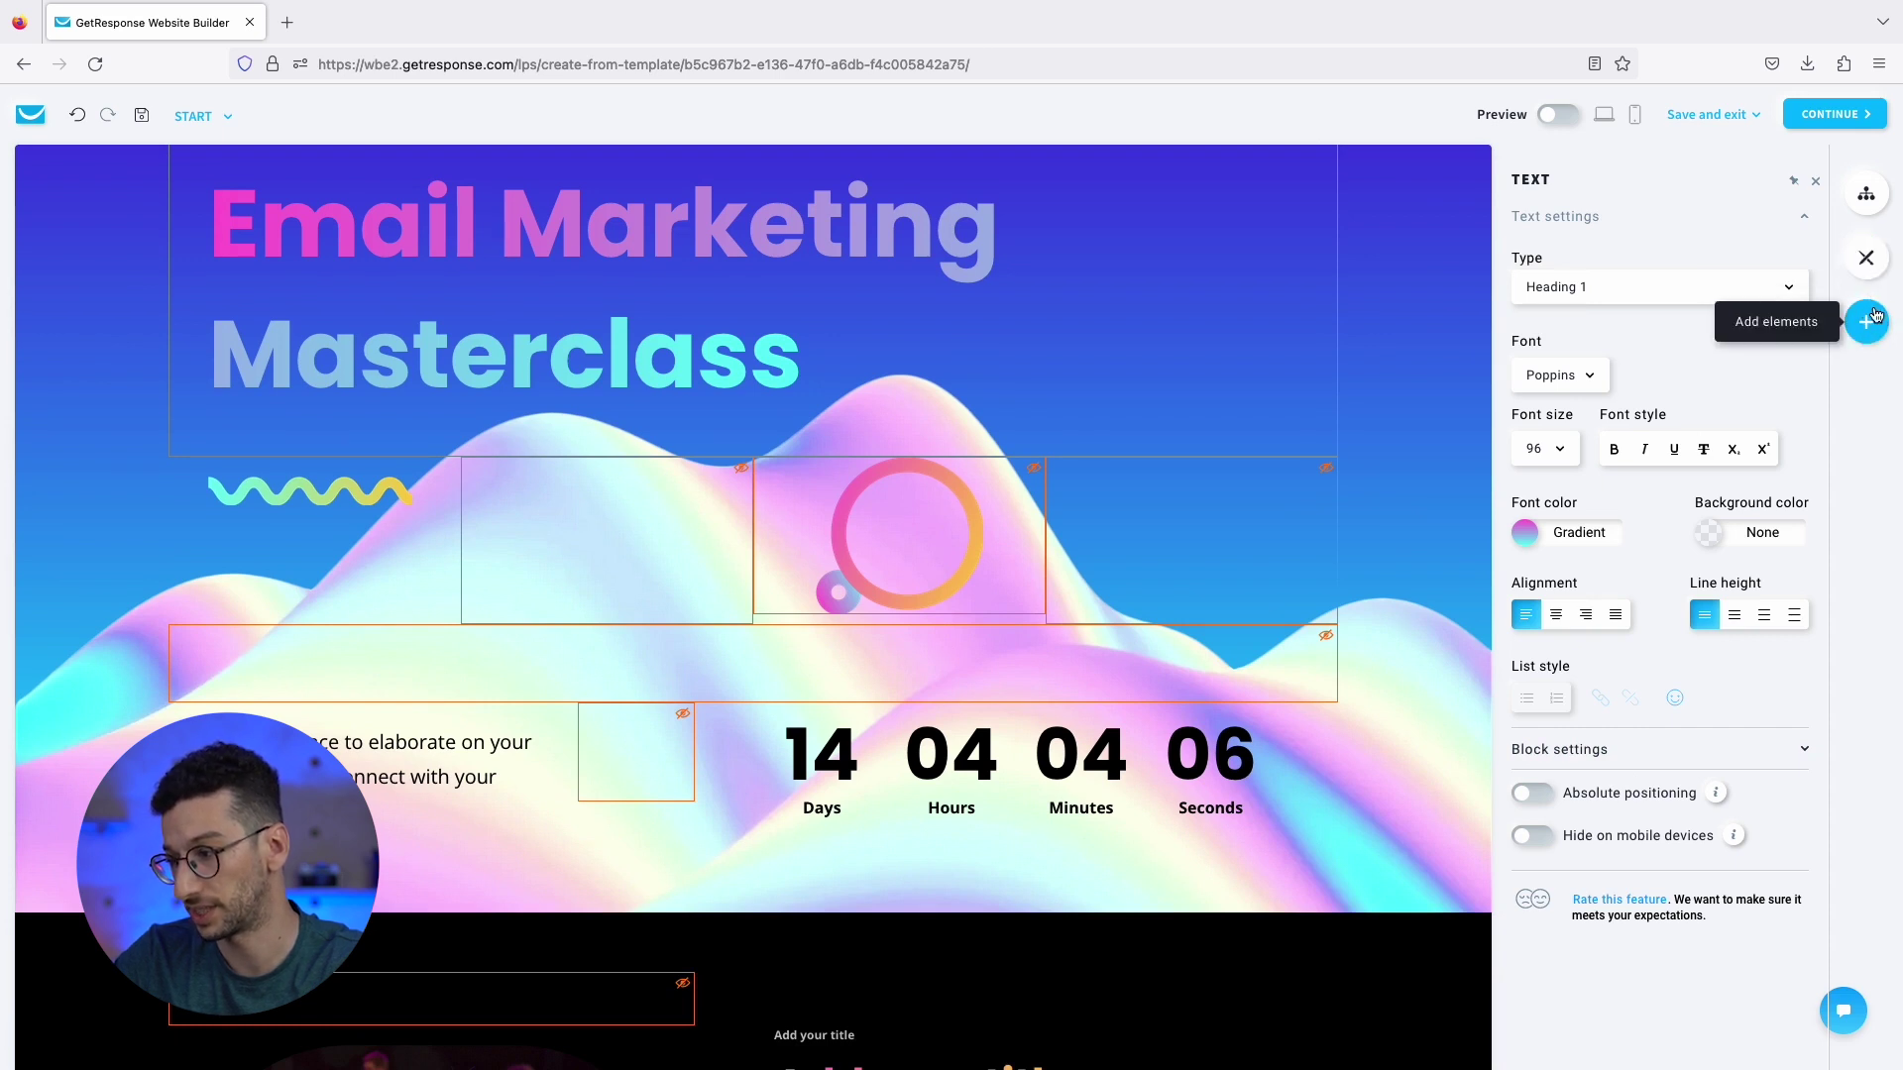
{"action": "left_click", "coordinate": [1875, 316]}
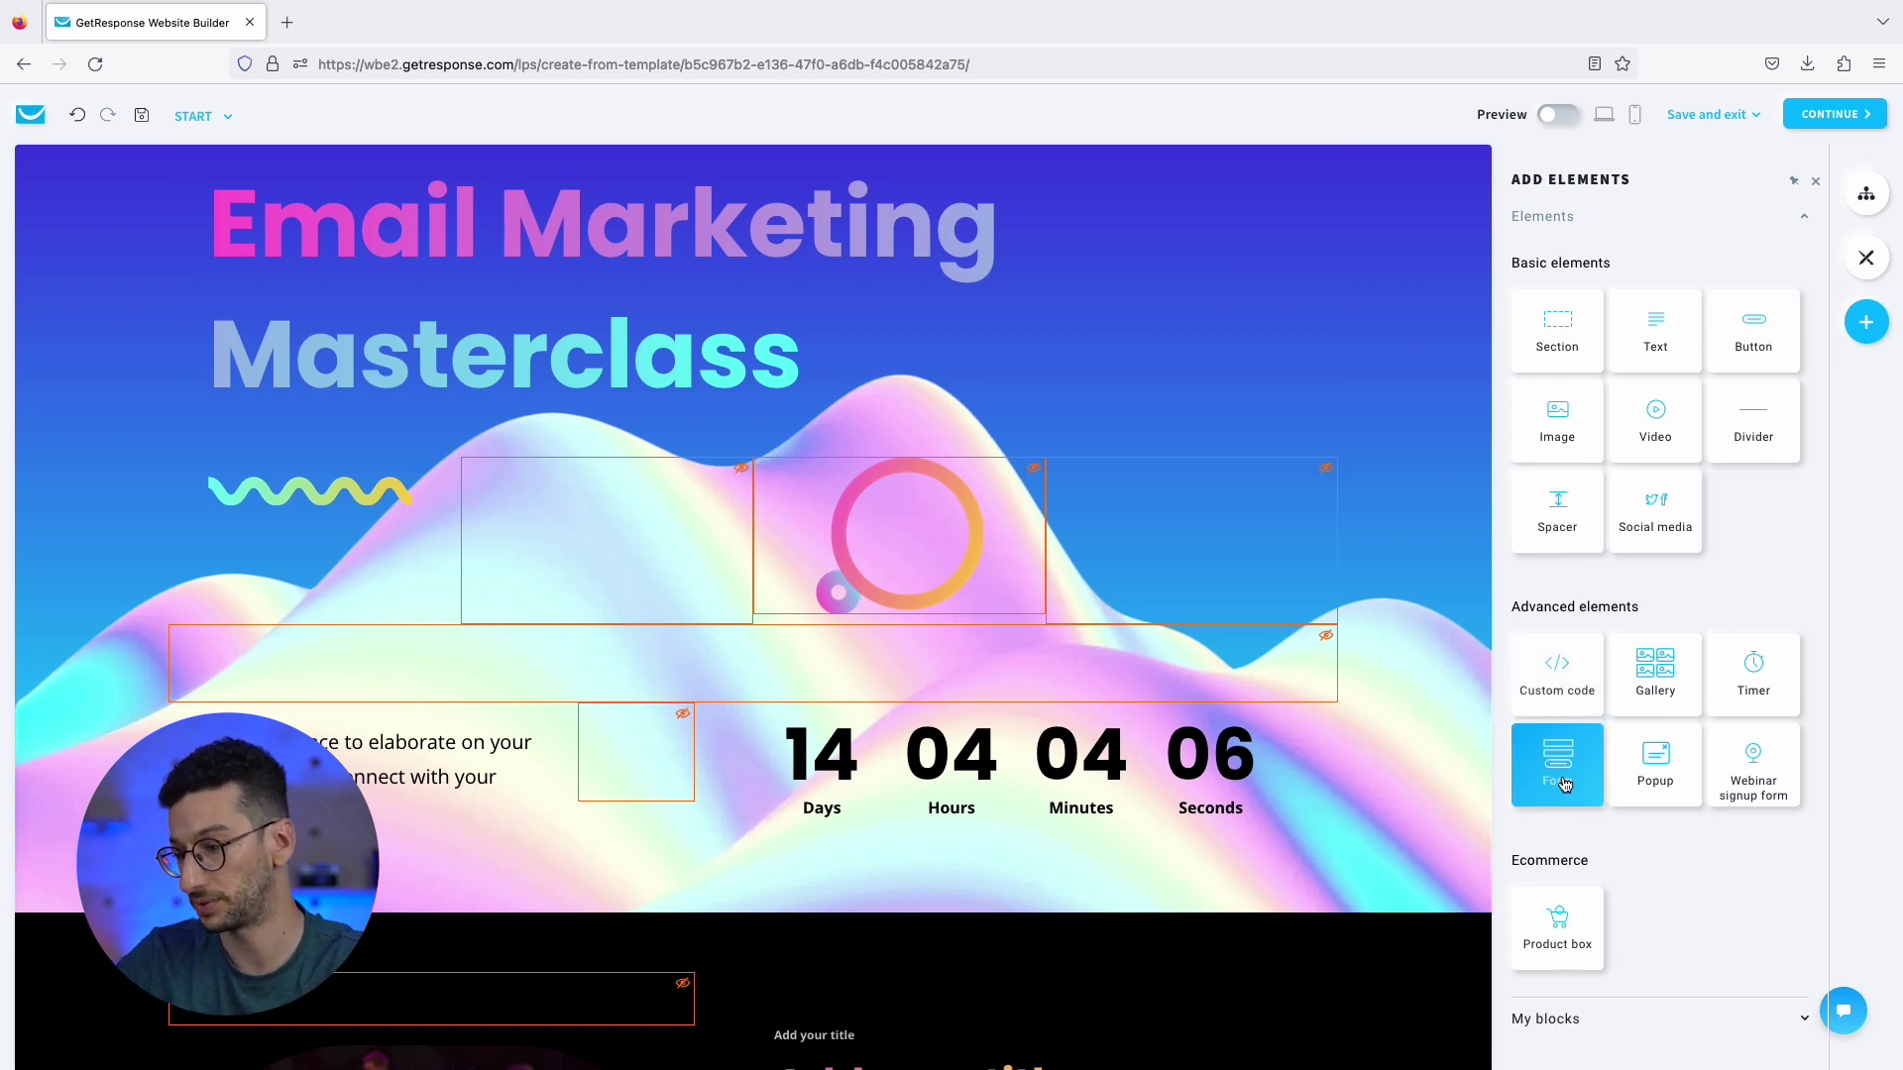
{"action": "left_click_drag", "start_coordinate": [1563, 785], "coordinate": [793, 656]}
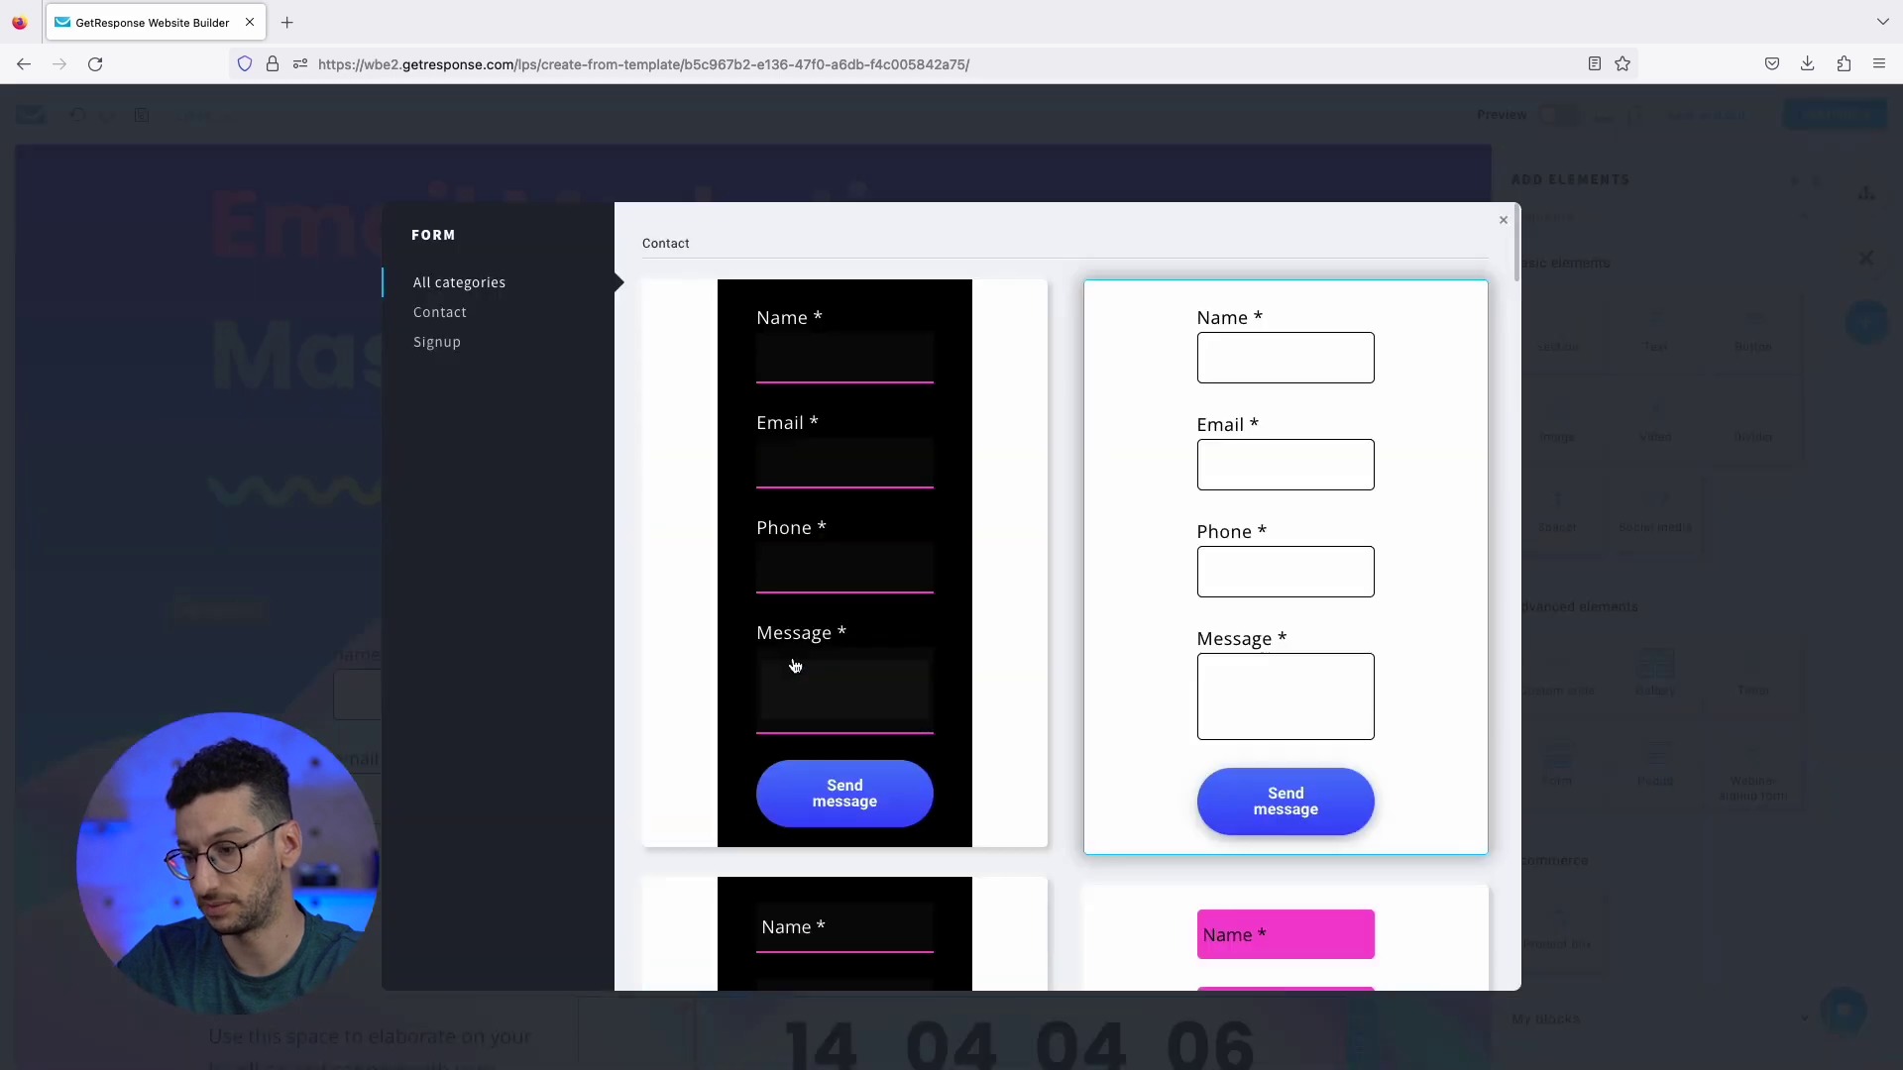
{"action": "left_click", "coordinate": [456, 339]}
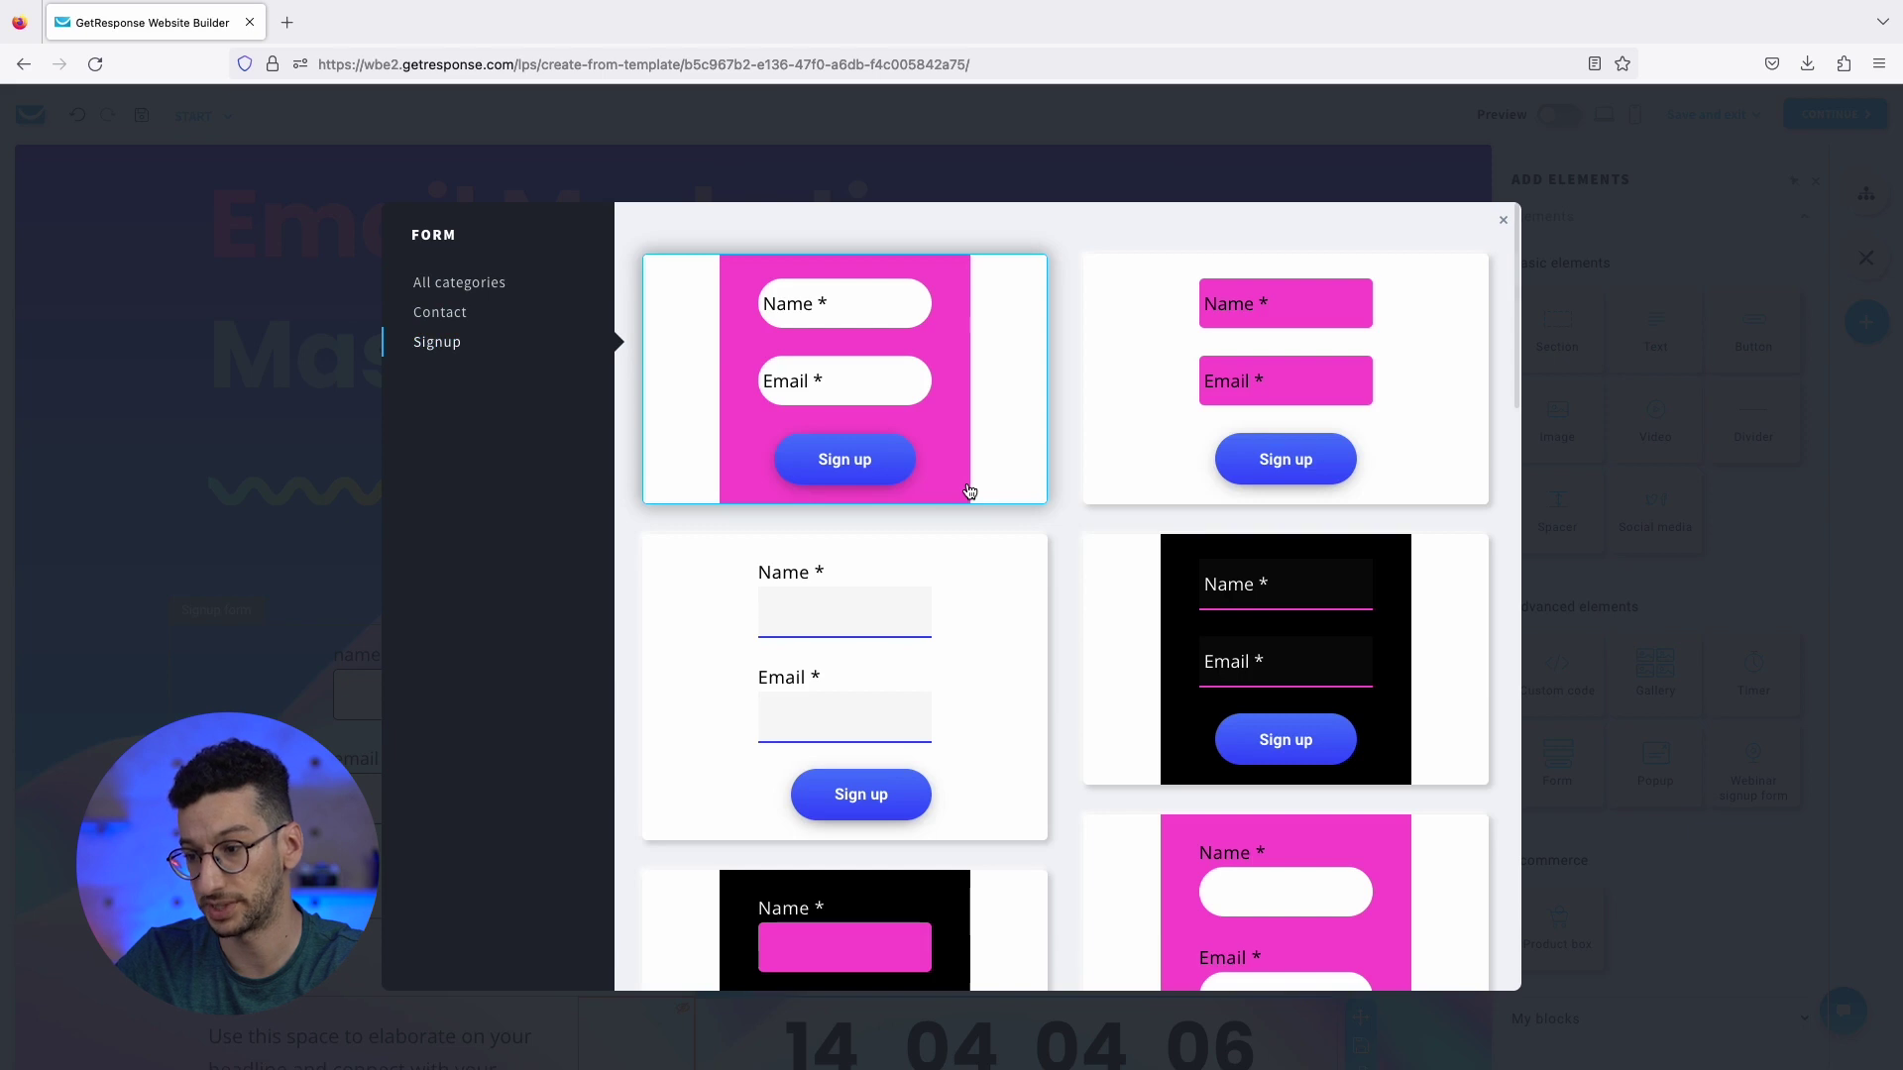
{"action": "scroll", "coordinate": [939, 677], "scroll_direction": "down", "scroll_amount": 2}
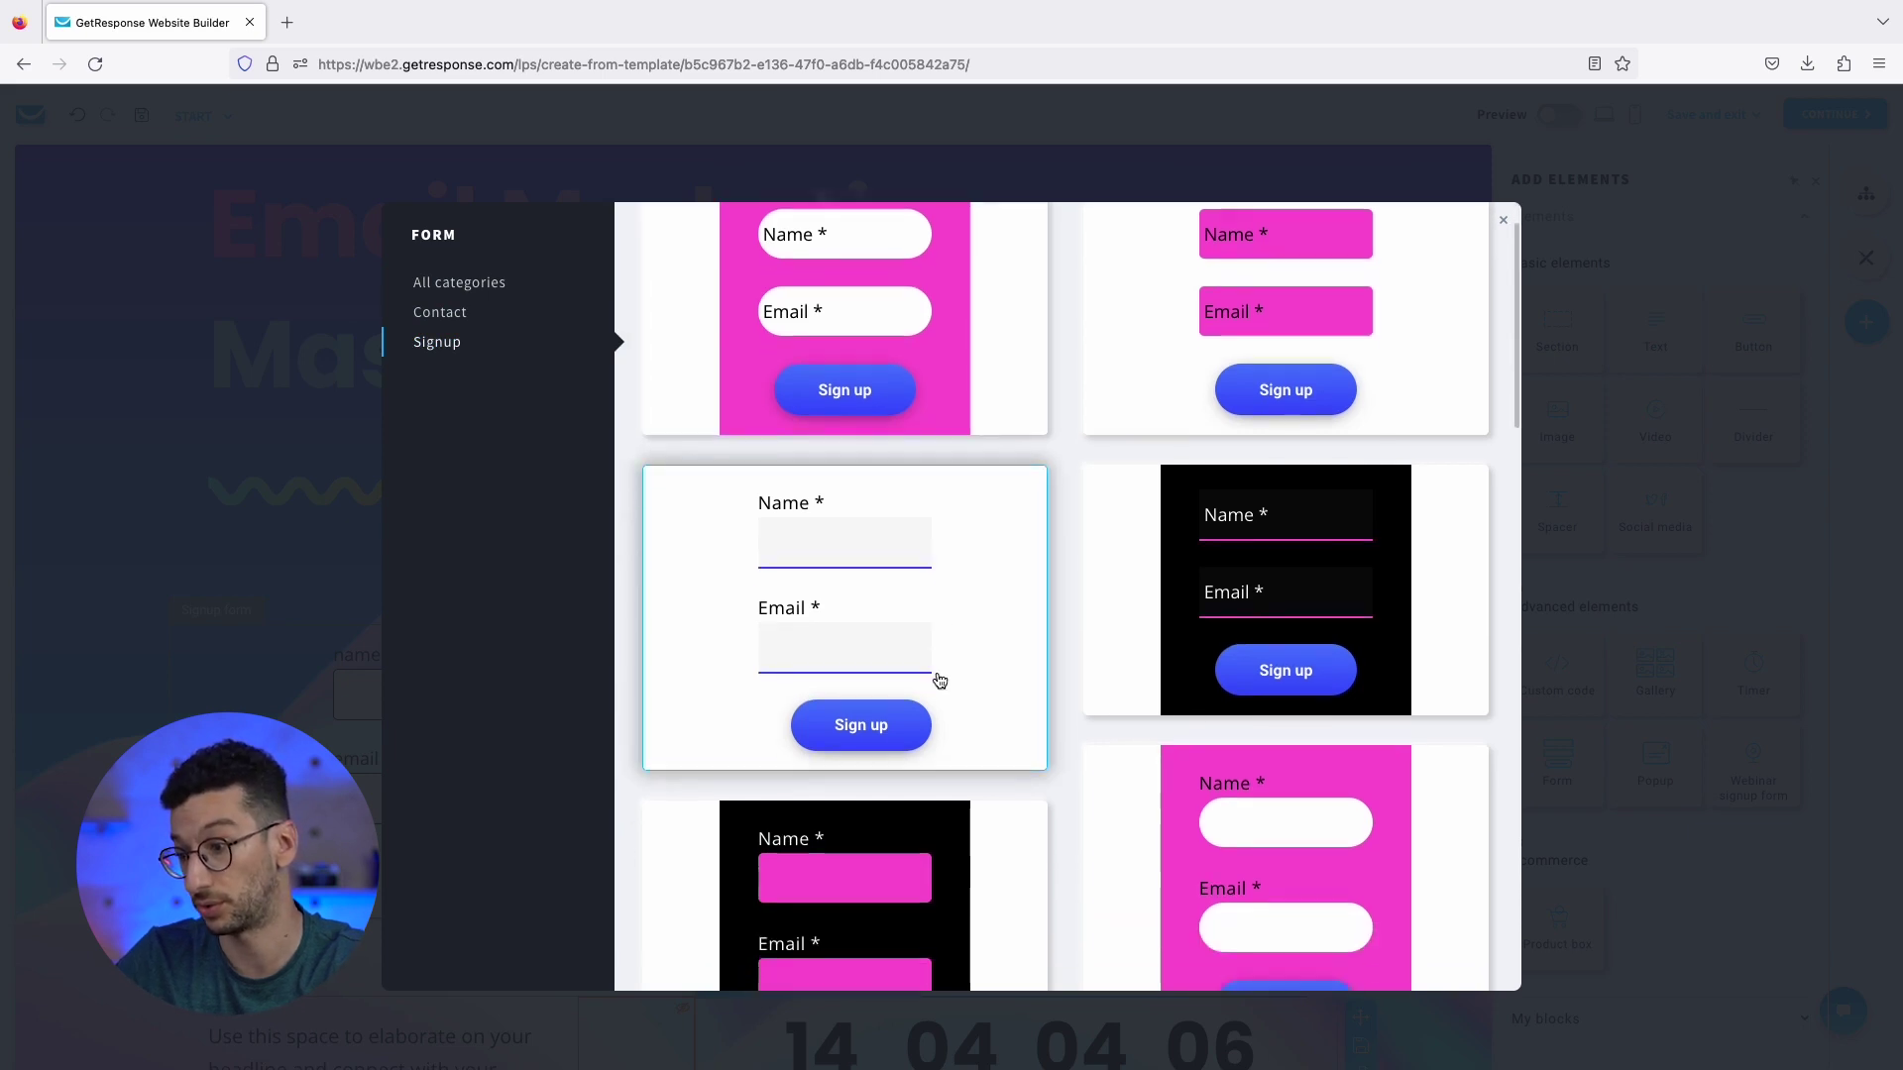
{"action": "scroll", "coordinate": [894, 649], "scroll_direction": "up", "scroll_amount": 1}
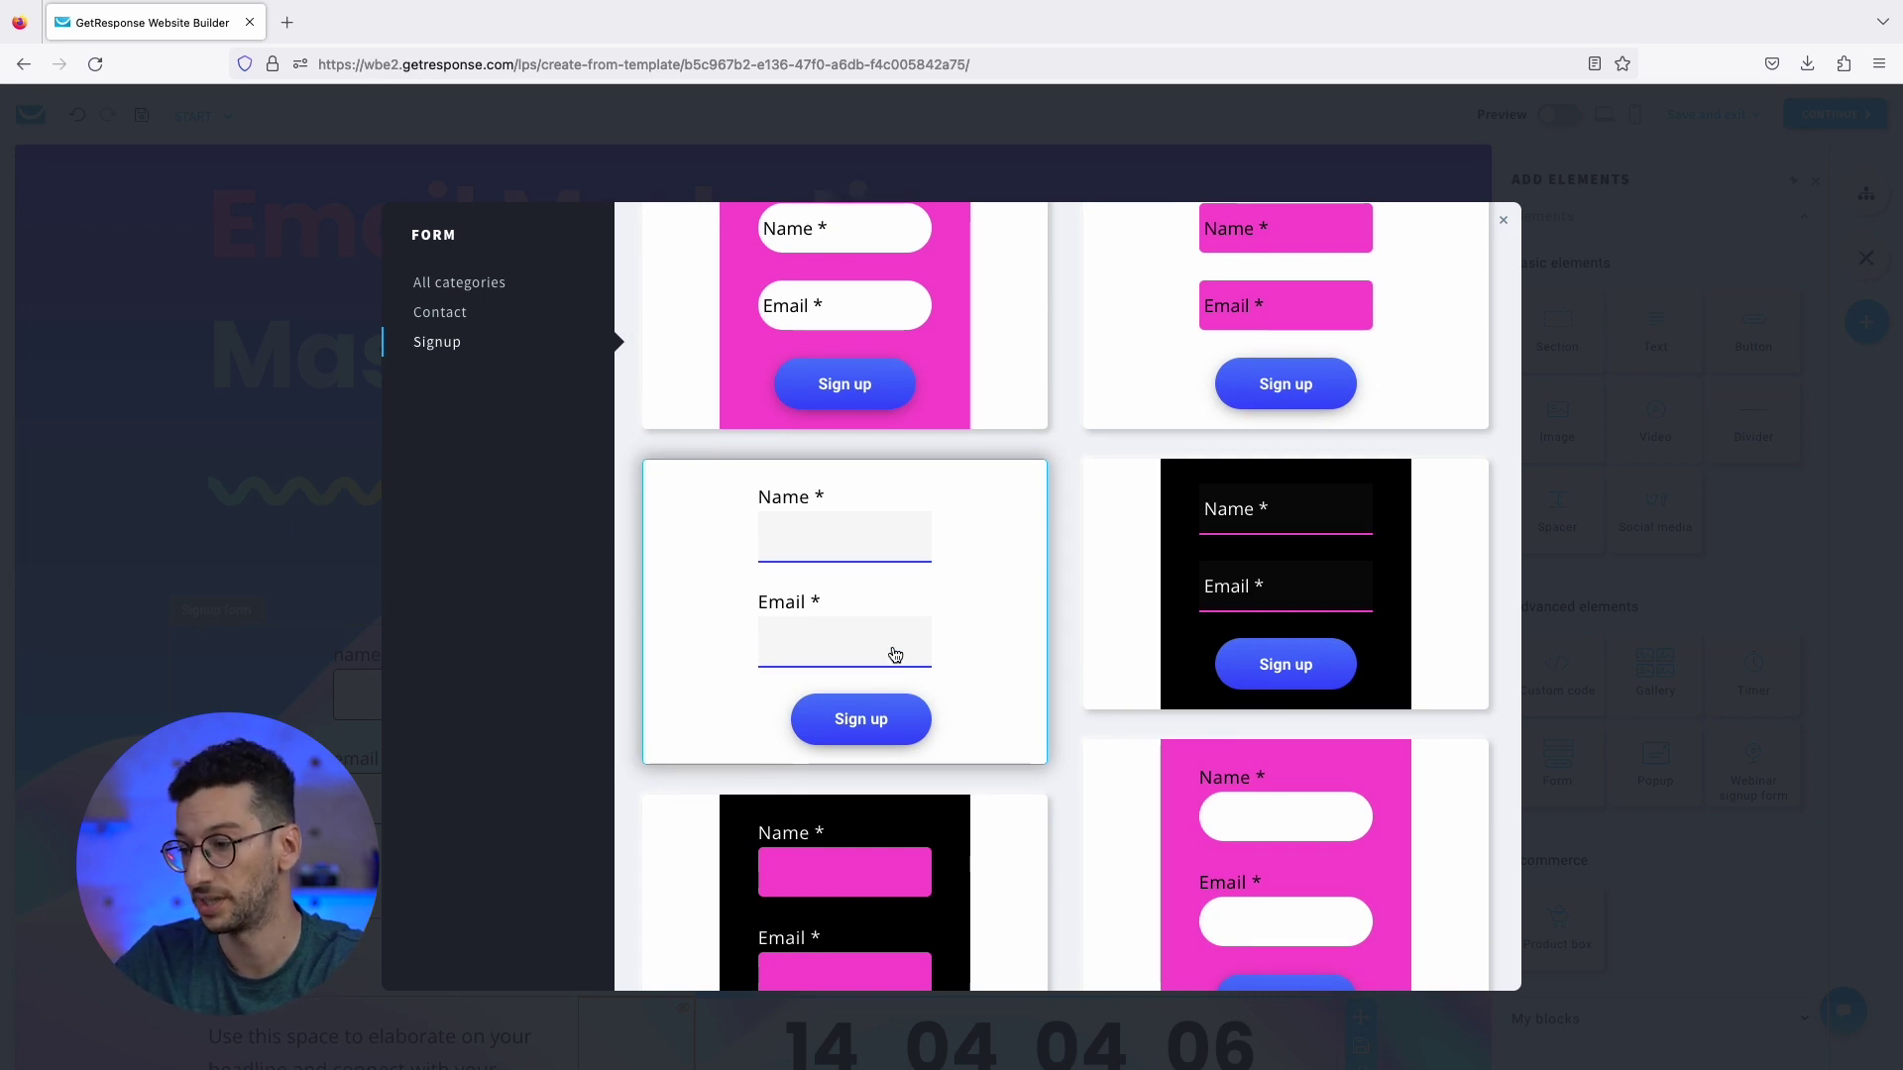
{"action": "scroll", "coordinate": [983, 637], "scroll_direction": "up", "scroll_amount": 1}
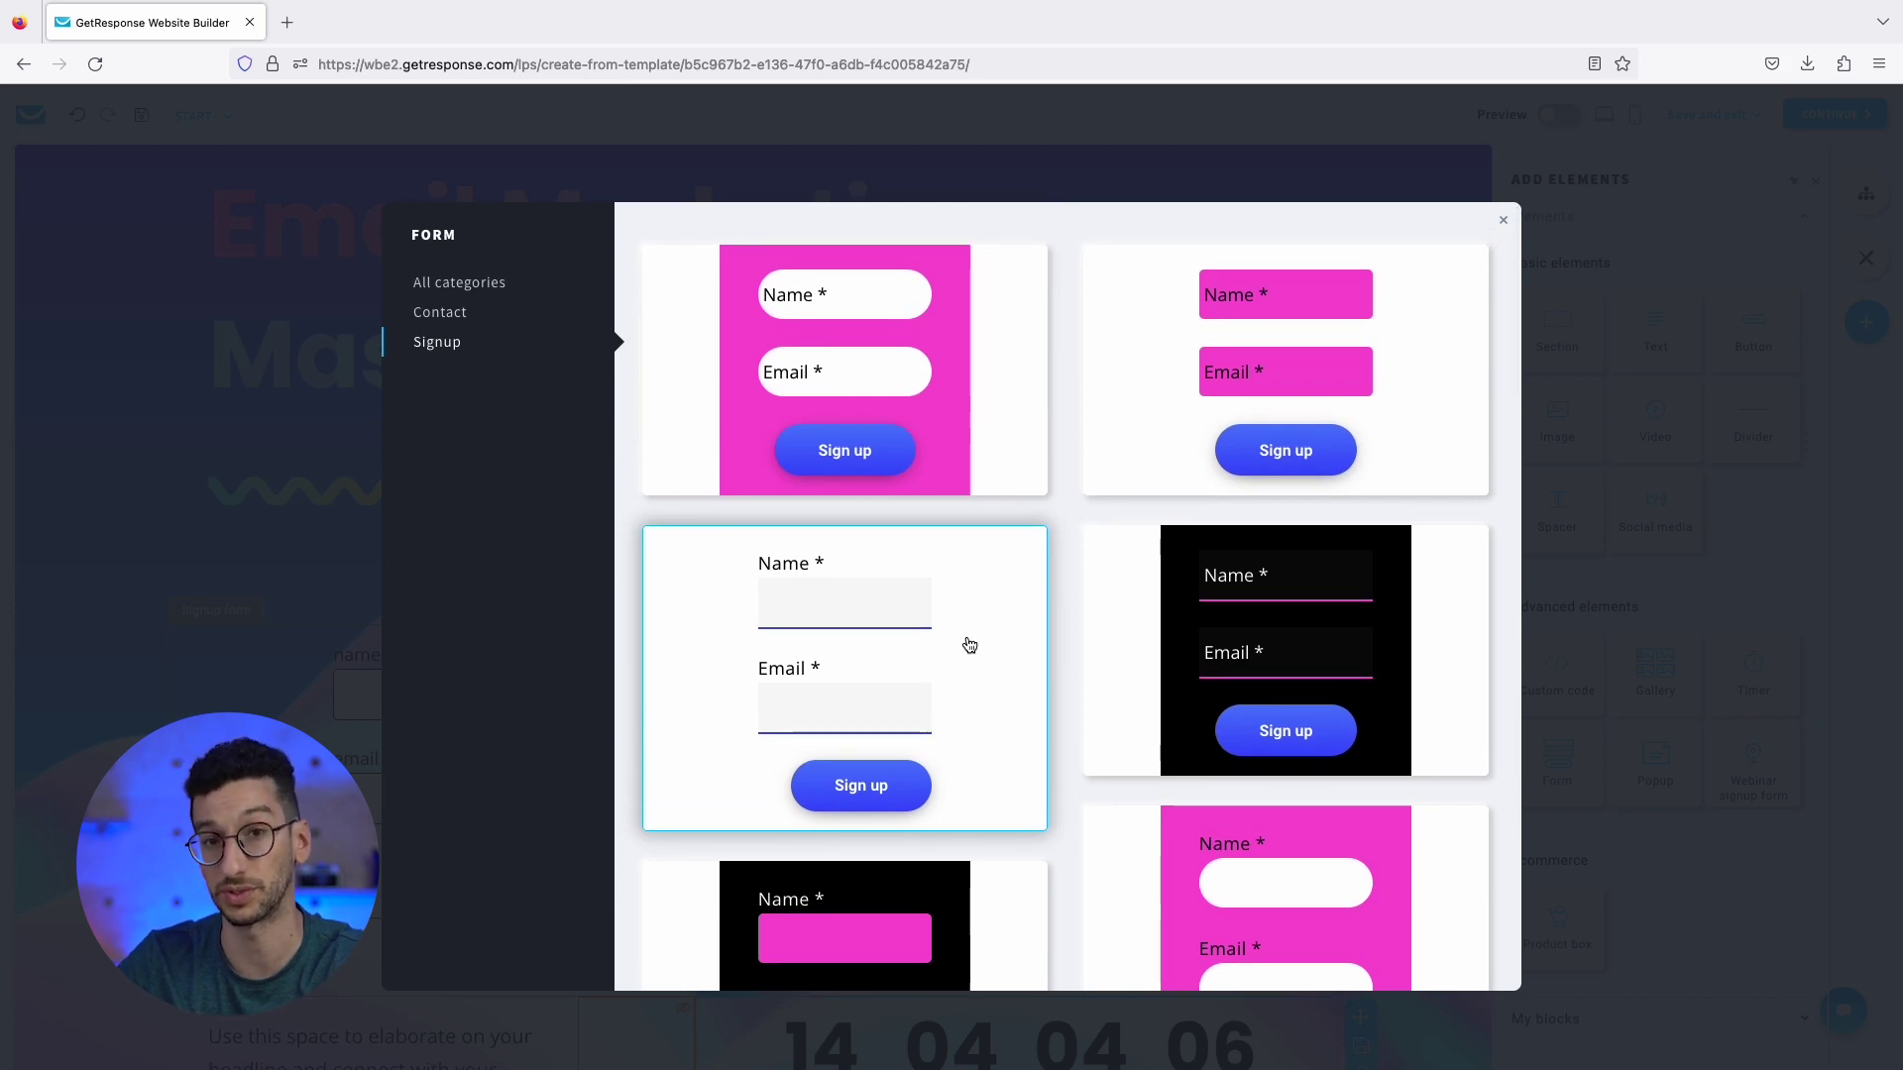
{"action": "left_click", "coordinate": [968, 656]}
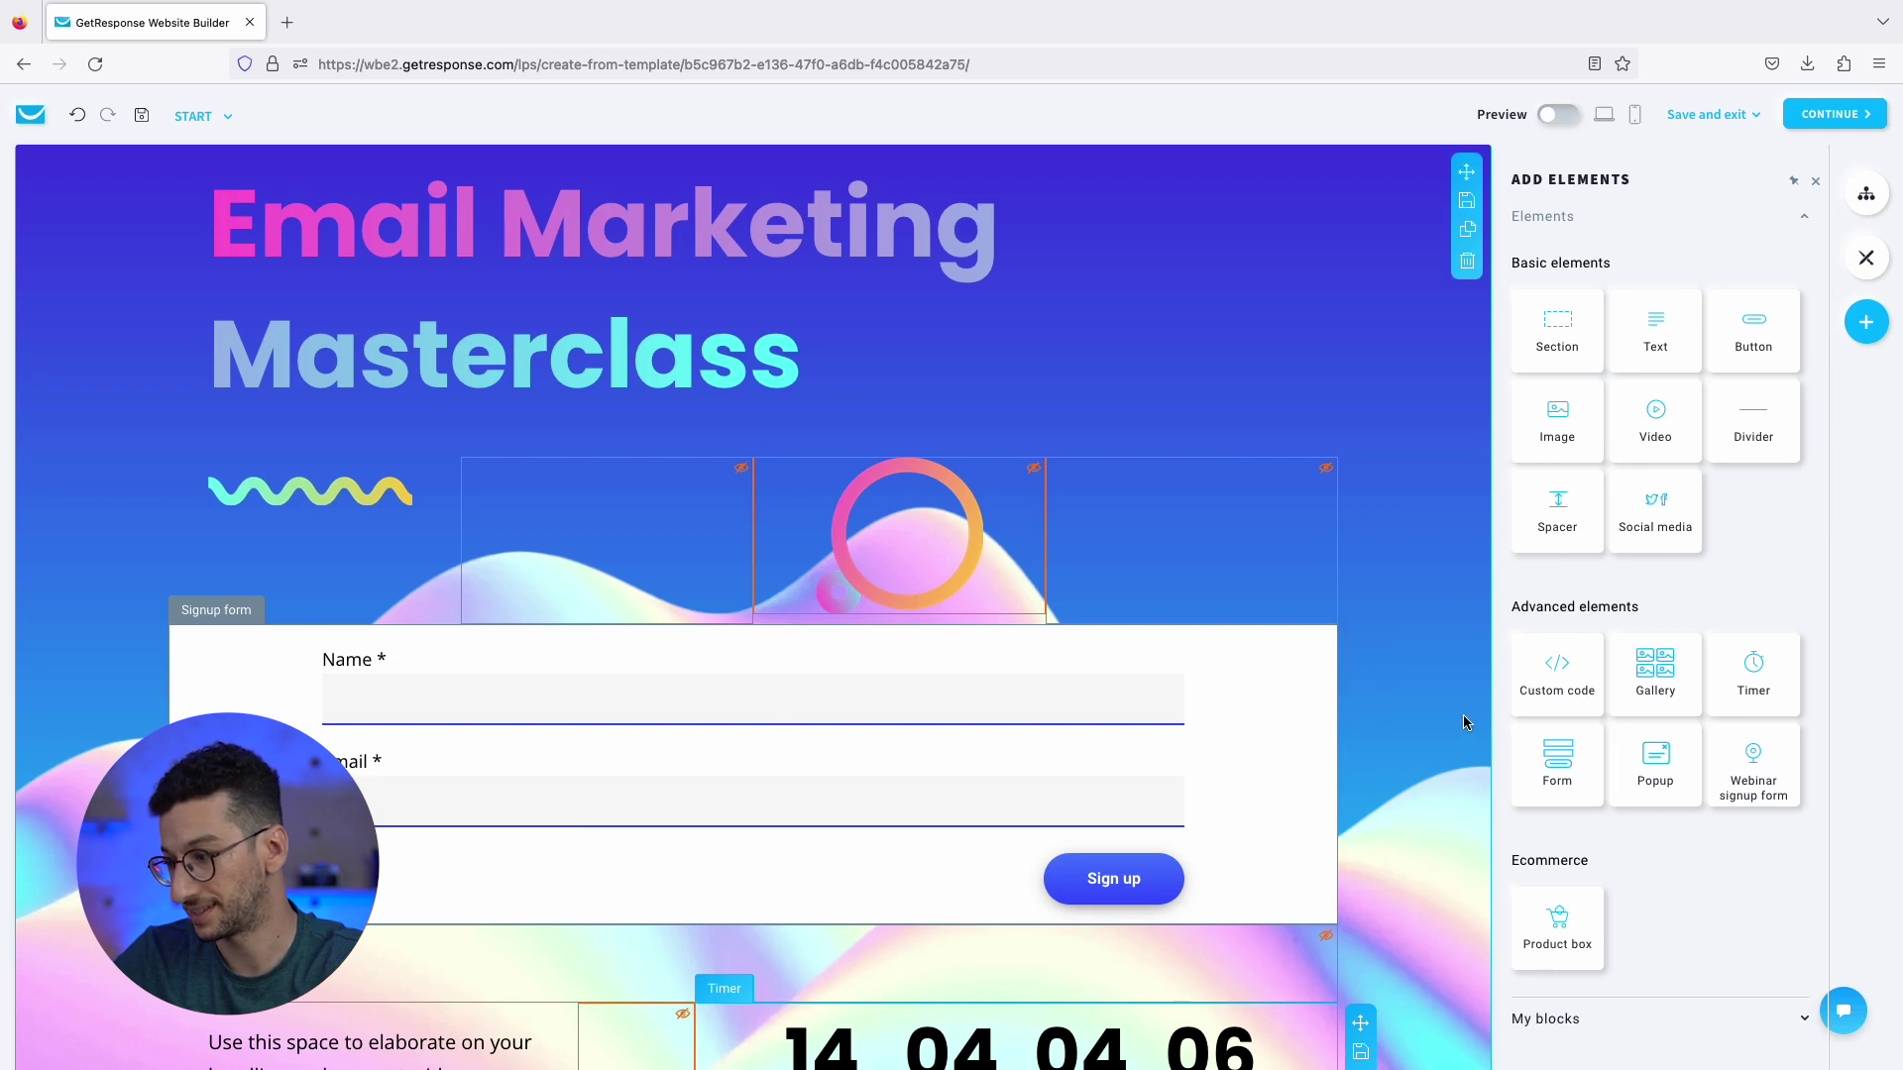
Examine the new signup form's field and design settings.
{"action": "left_click", "coordinate": [1335, 764]}
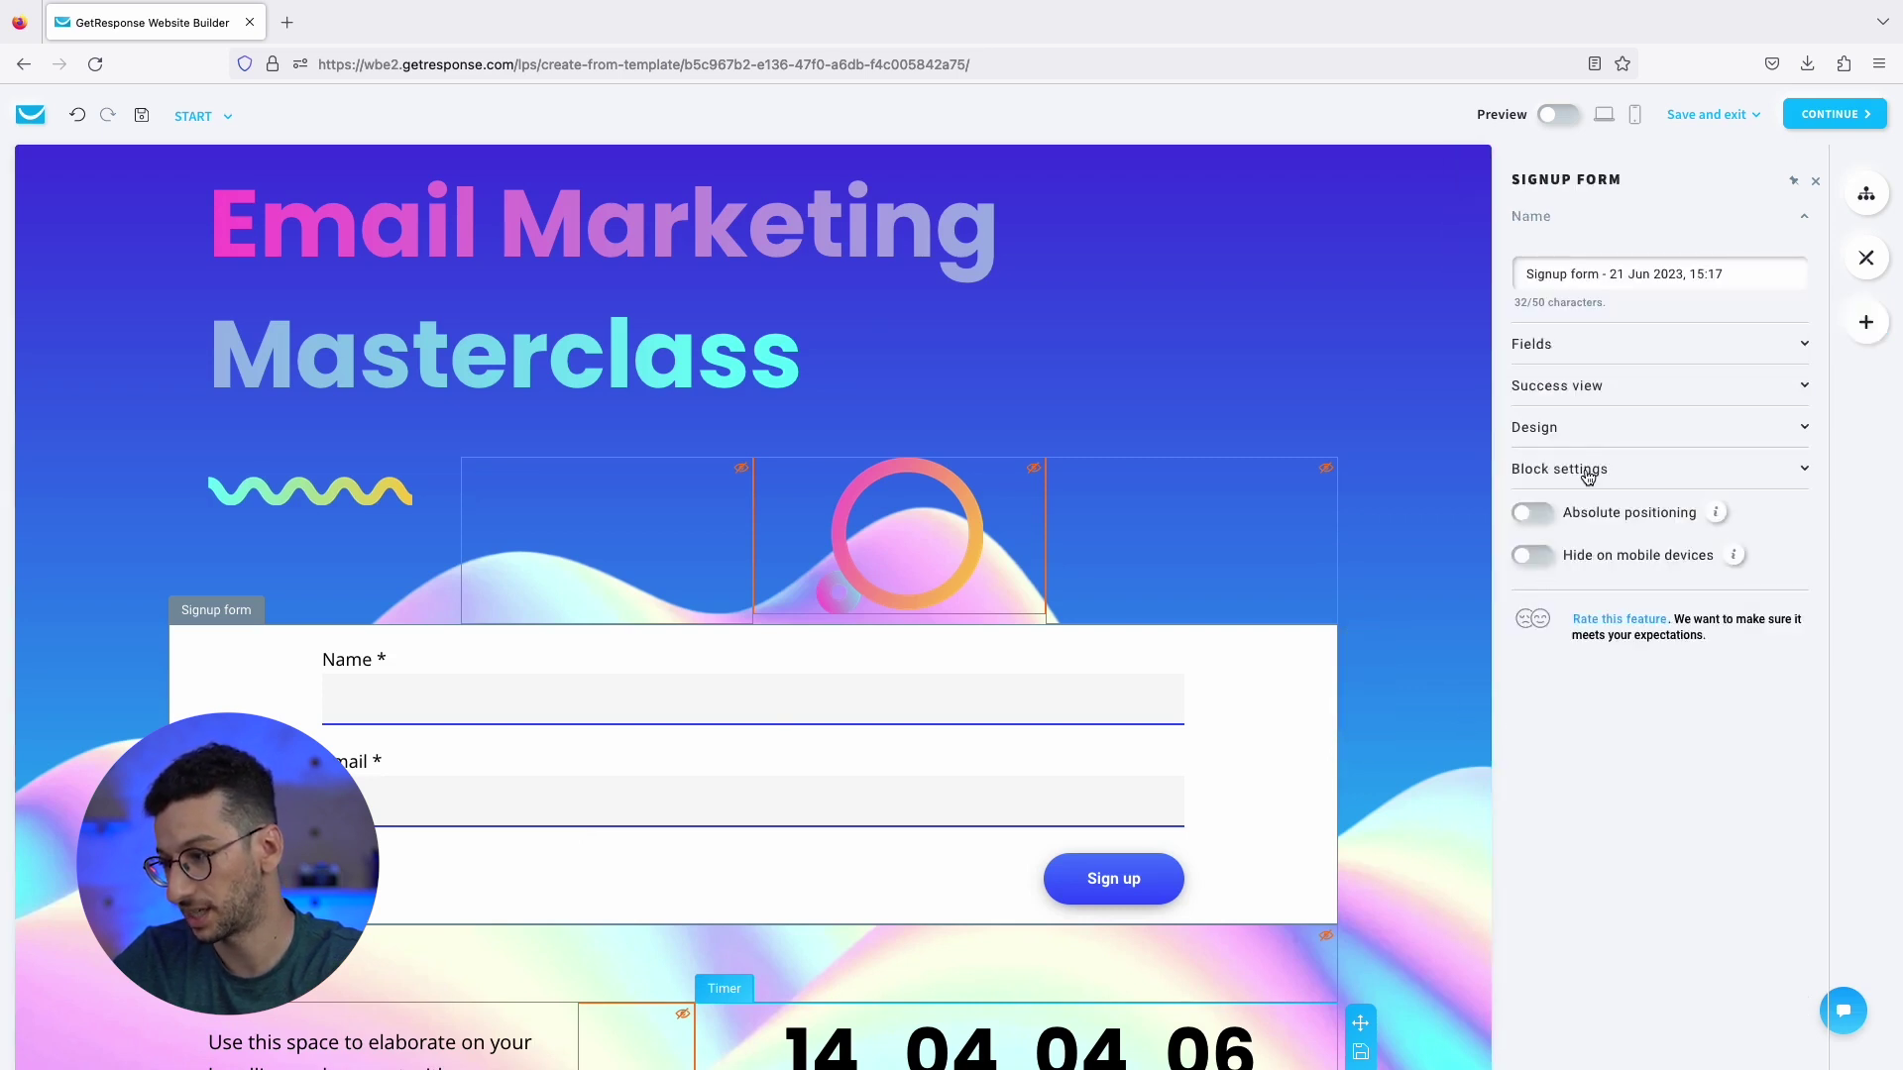
{"action": "left_click", "coordinate": [1600, 346]}
{"action": "left_click", "coordinate": [1599, 346]}
{"action": "left_click", "coordinate": [1599, 345]}
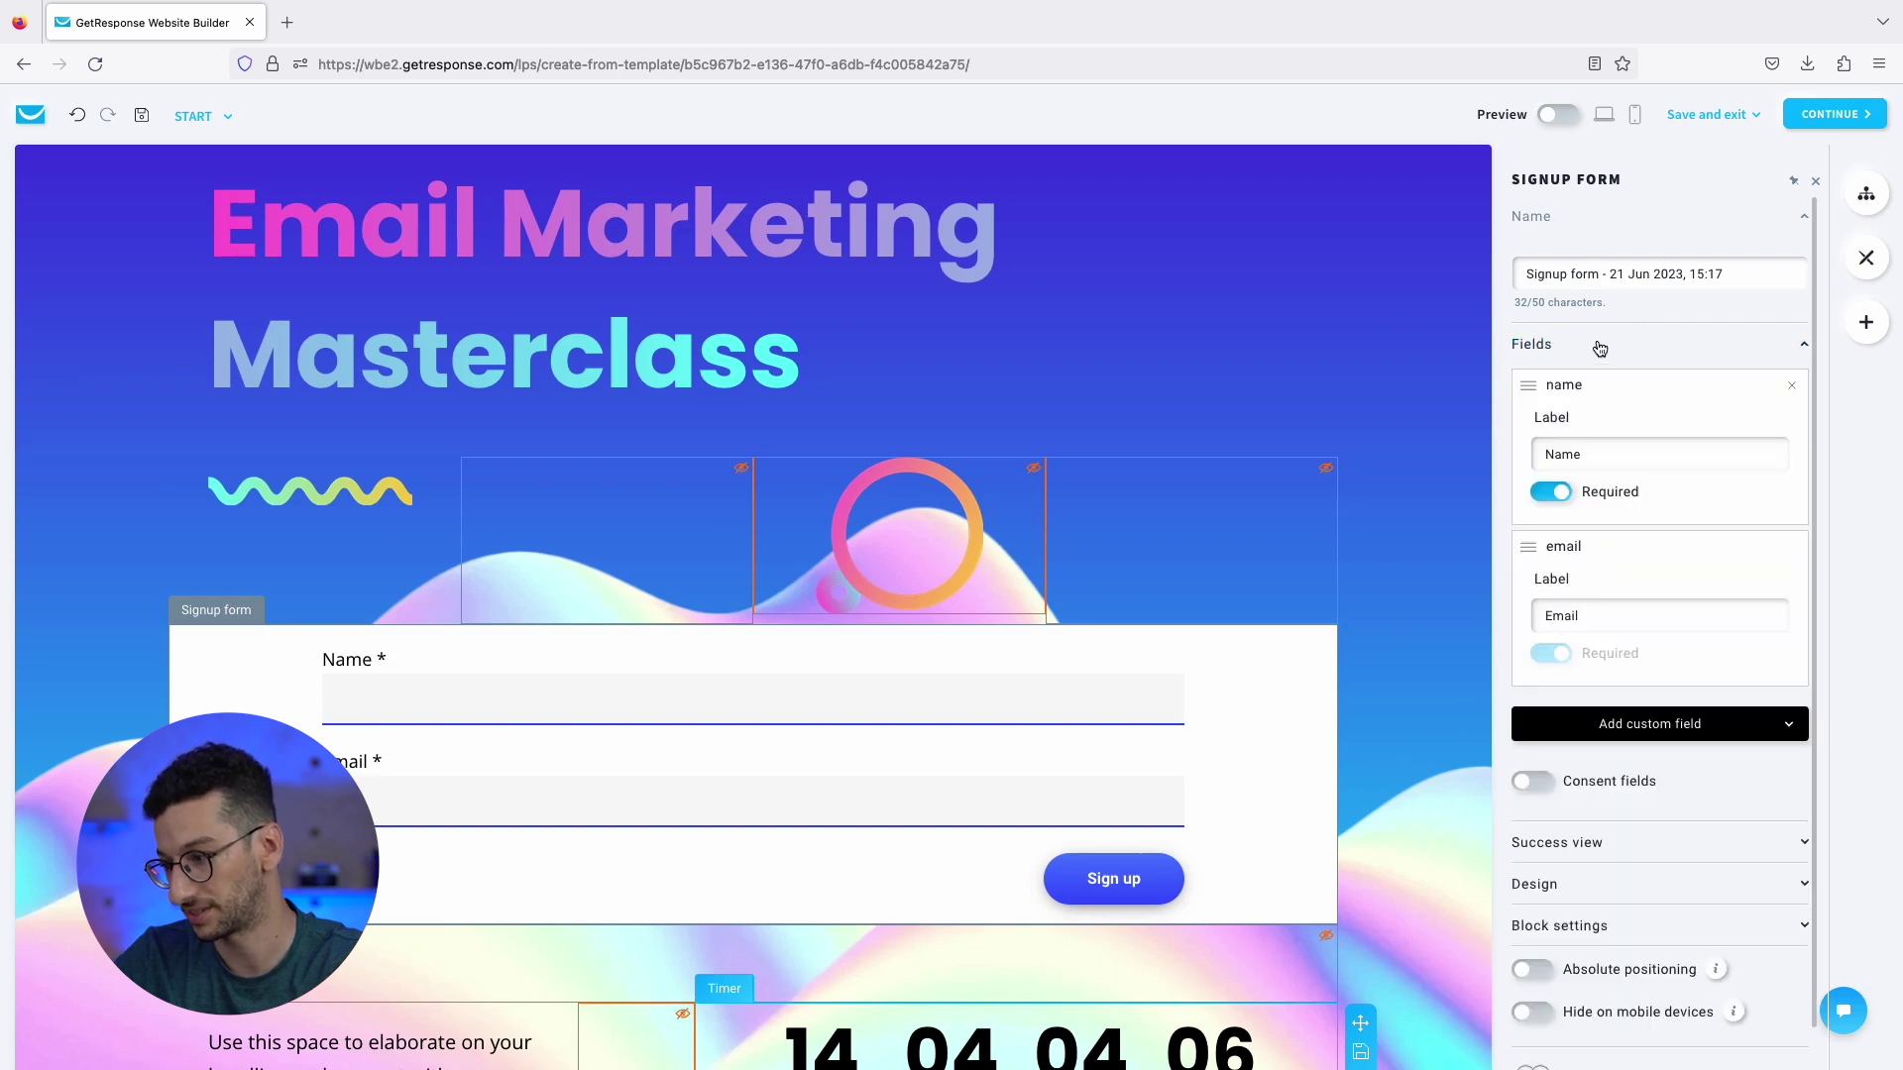
{"action": "left_click", "coordinate": [1600, 346]}
{"action": "left_click", "coordinate": [1585, 428]}
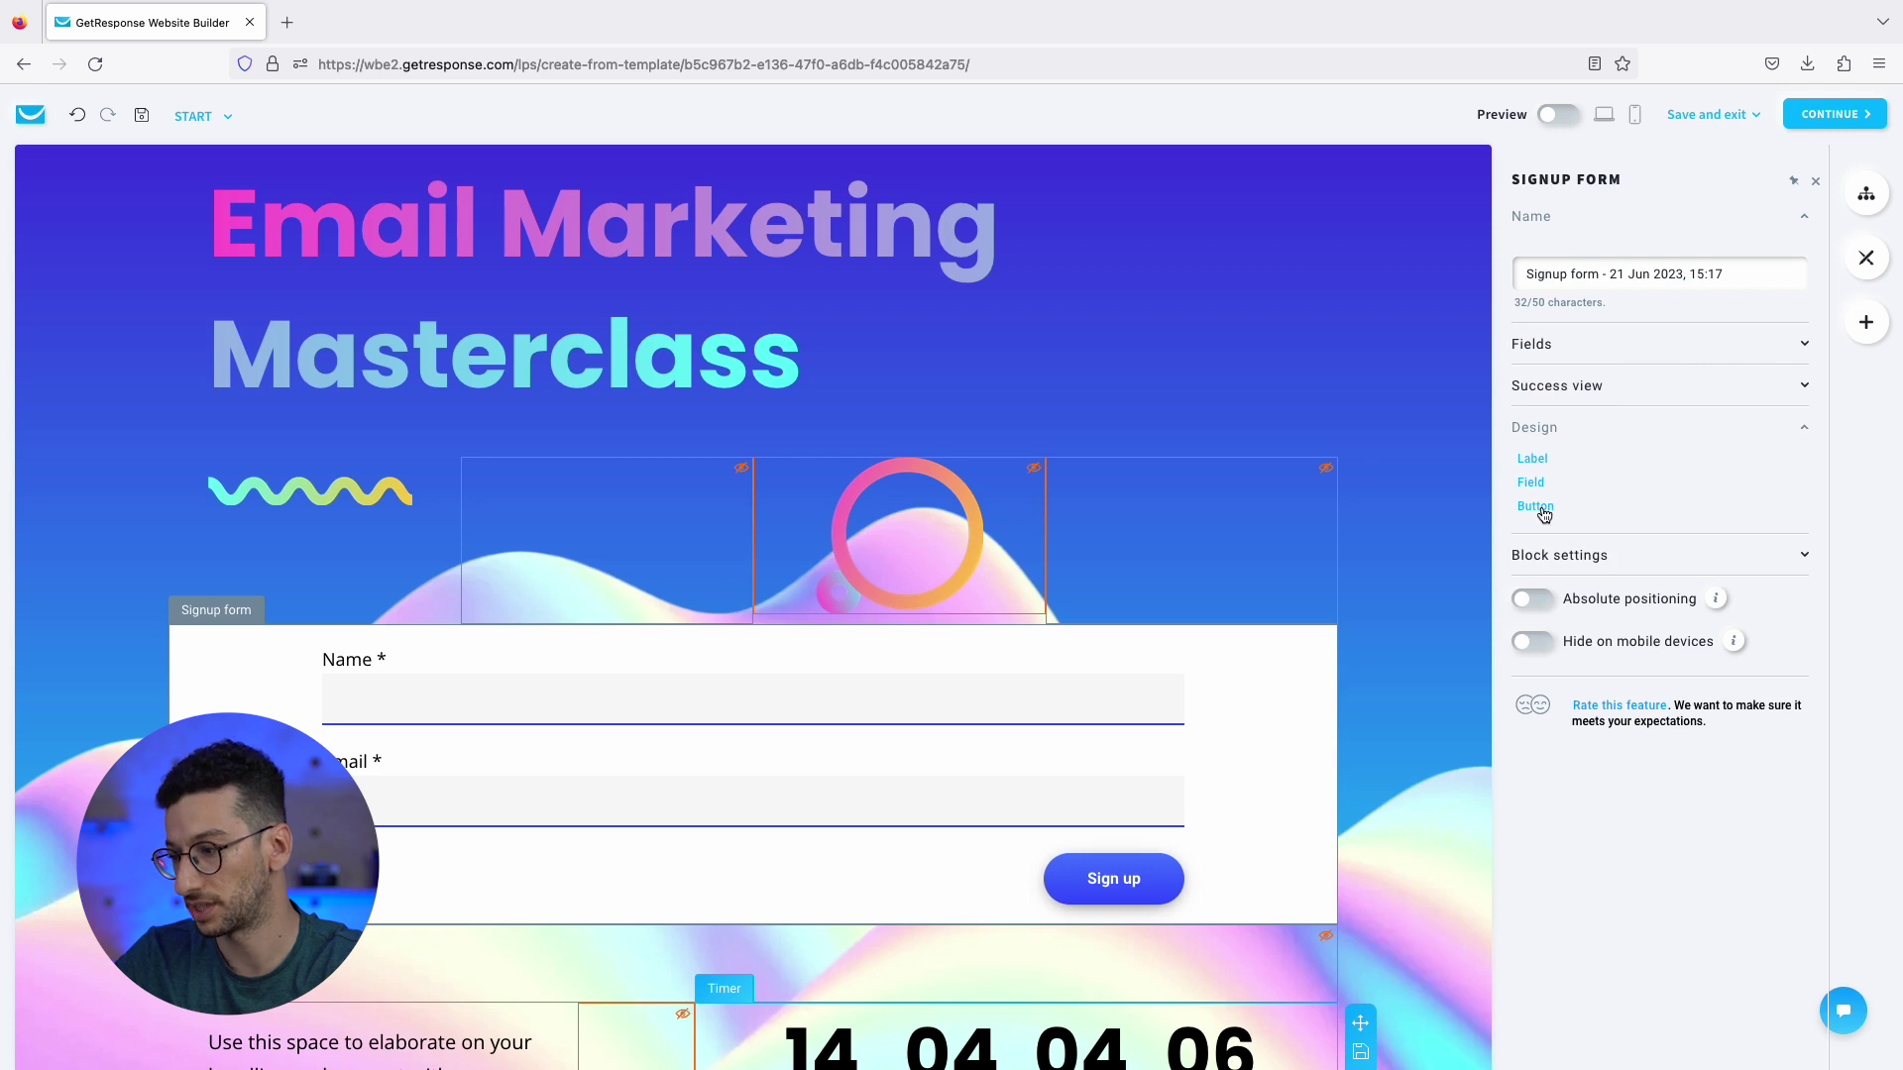
{"action": "left_click", "coordinate": [1552, 427]}
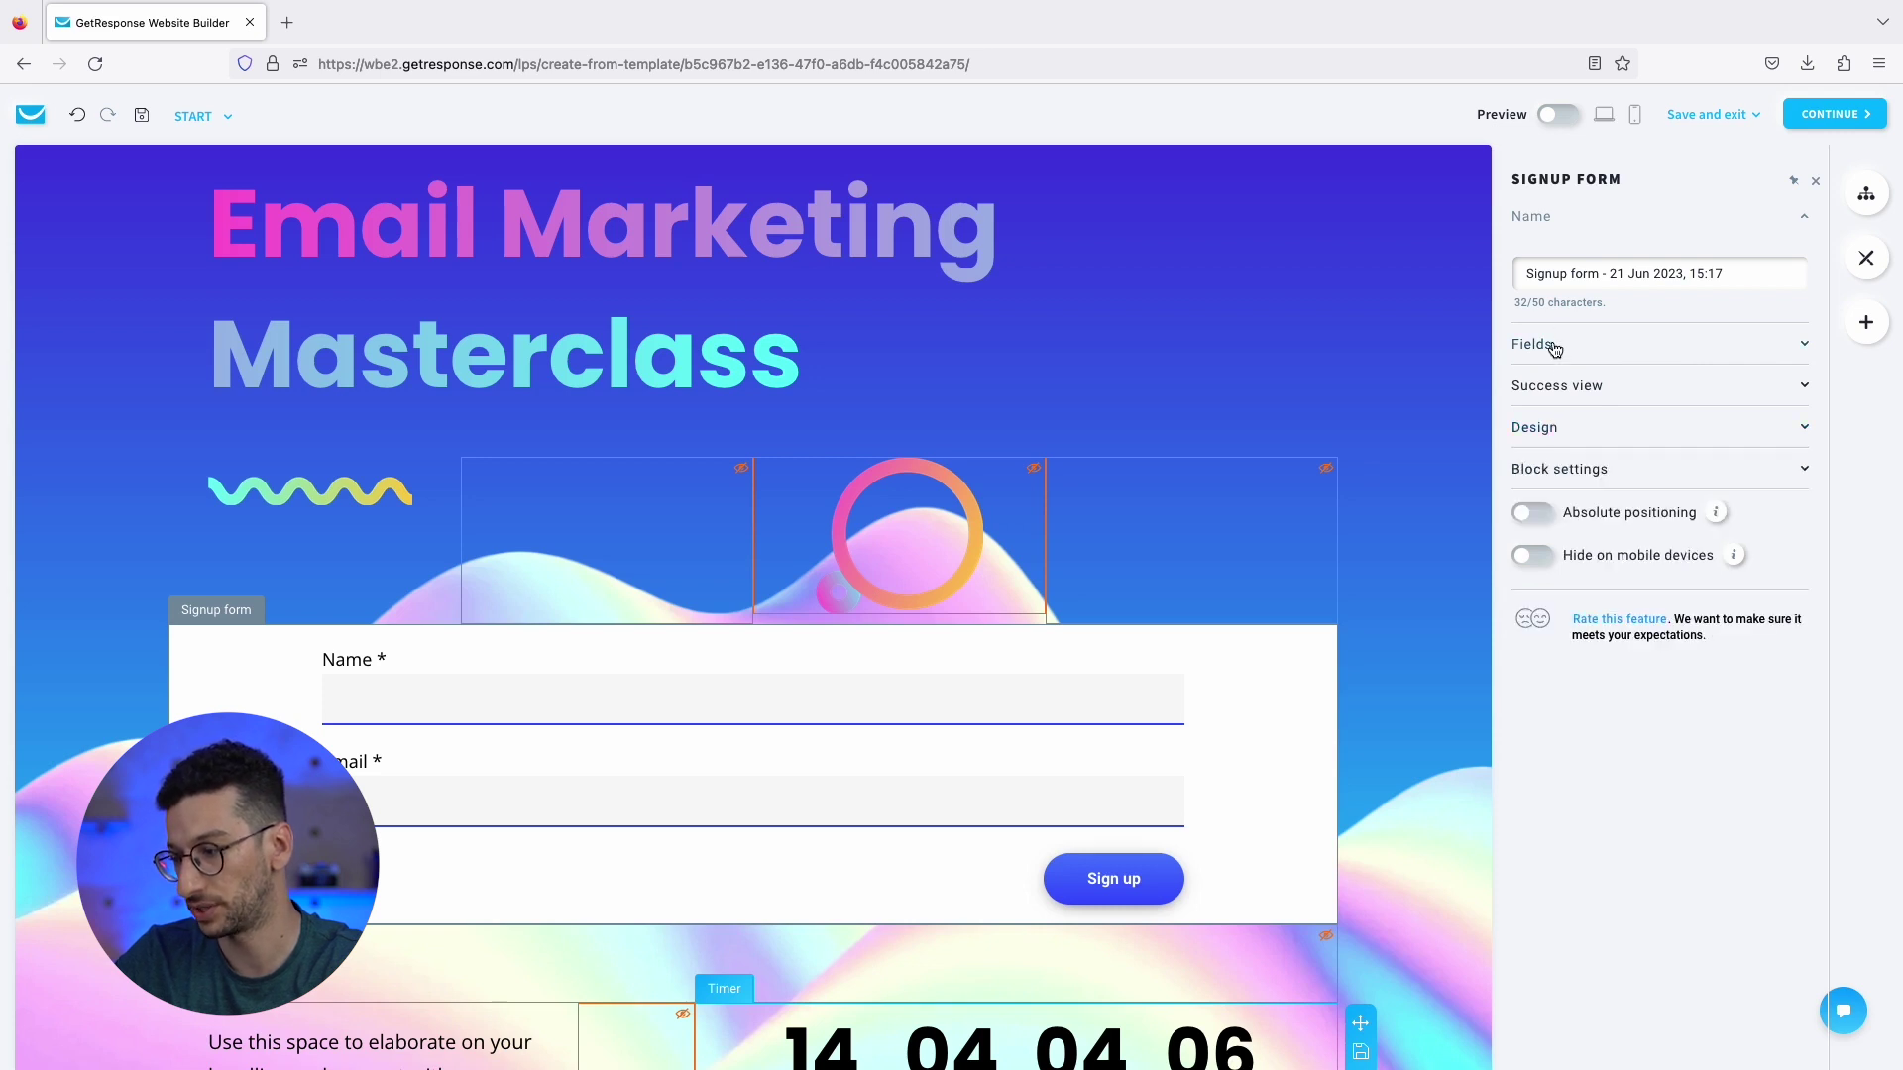
Center the Sign up button within the signup form.
{"action": "left_click", "coordinate": [1578, 436]}
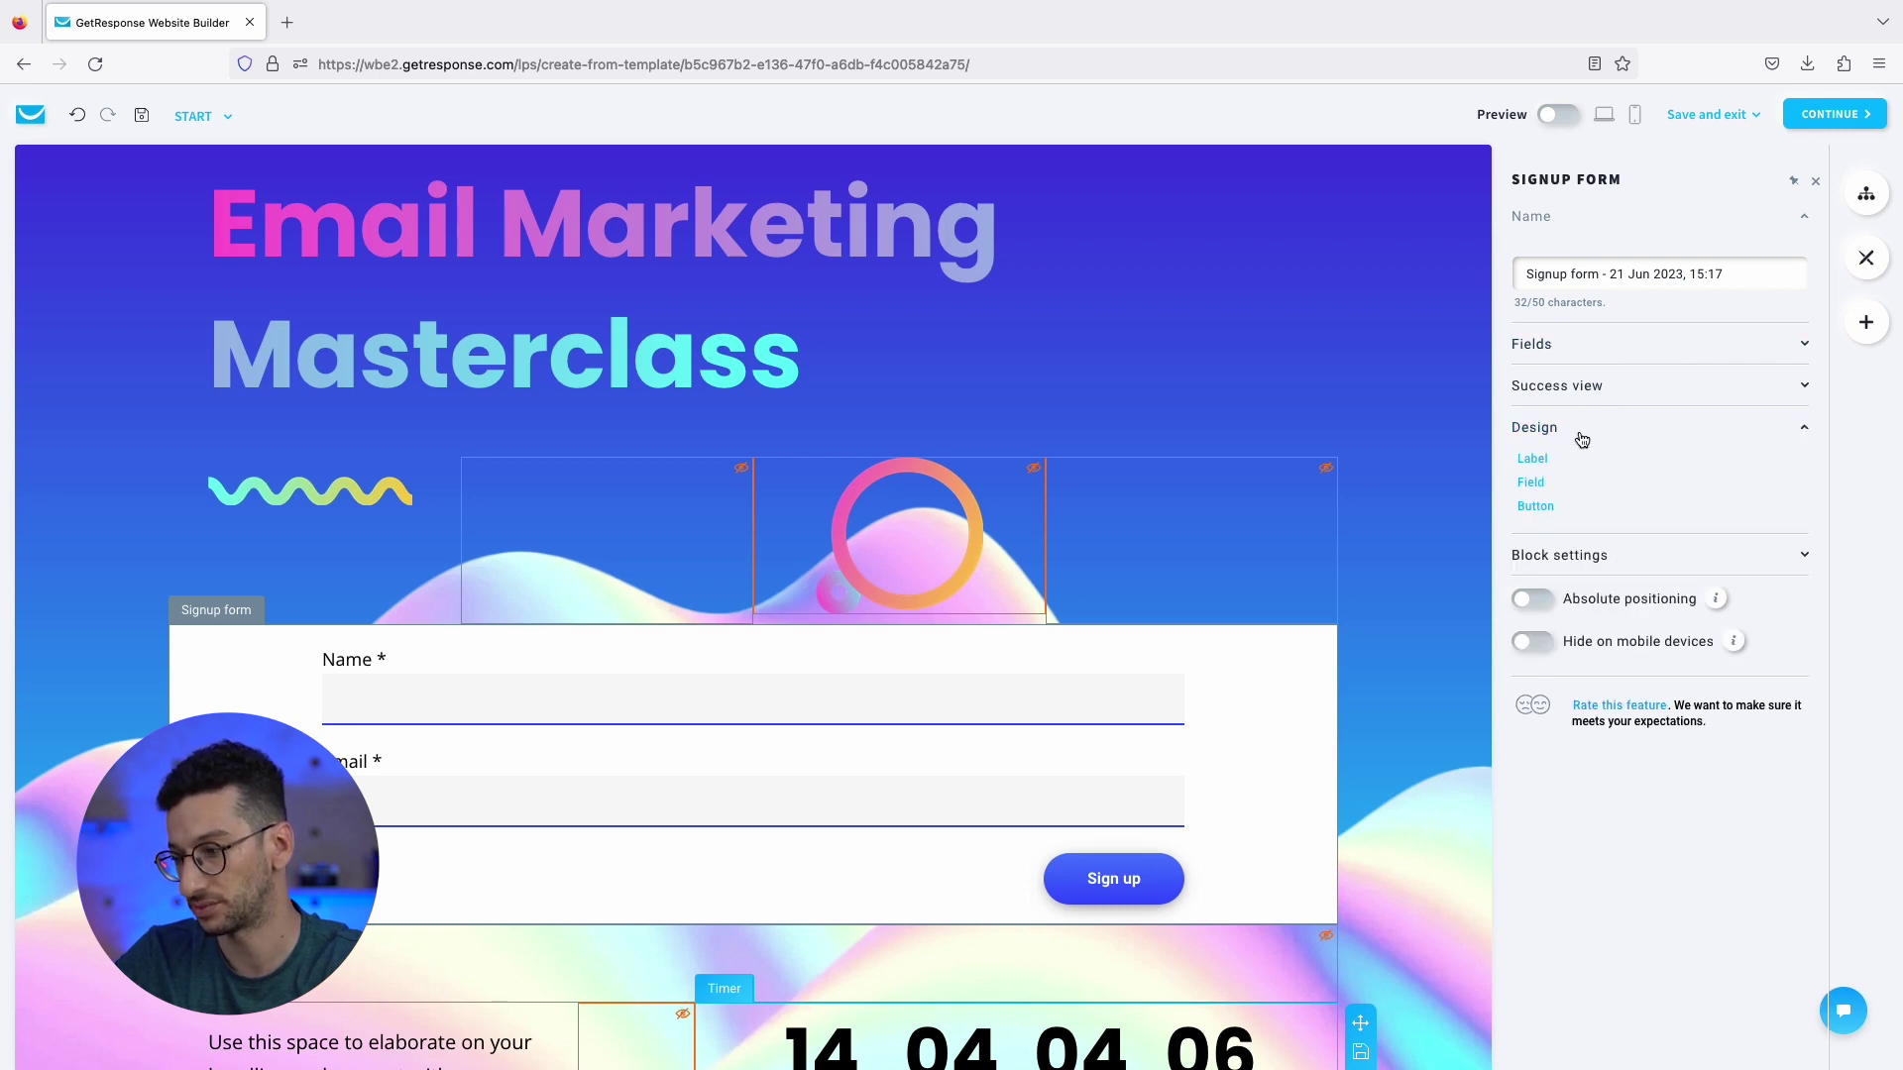
{"action": "left_click", "coordinate": [1535, 506]}
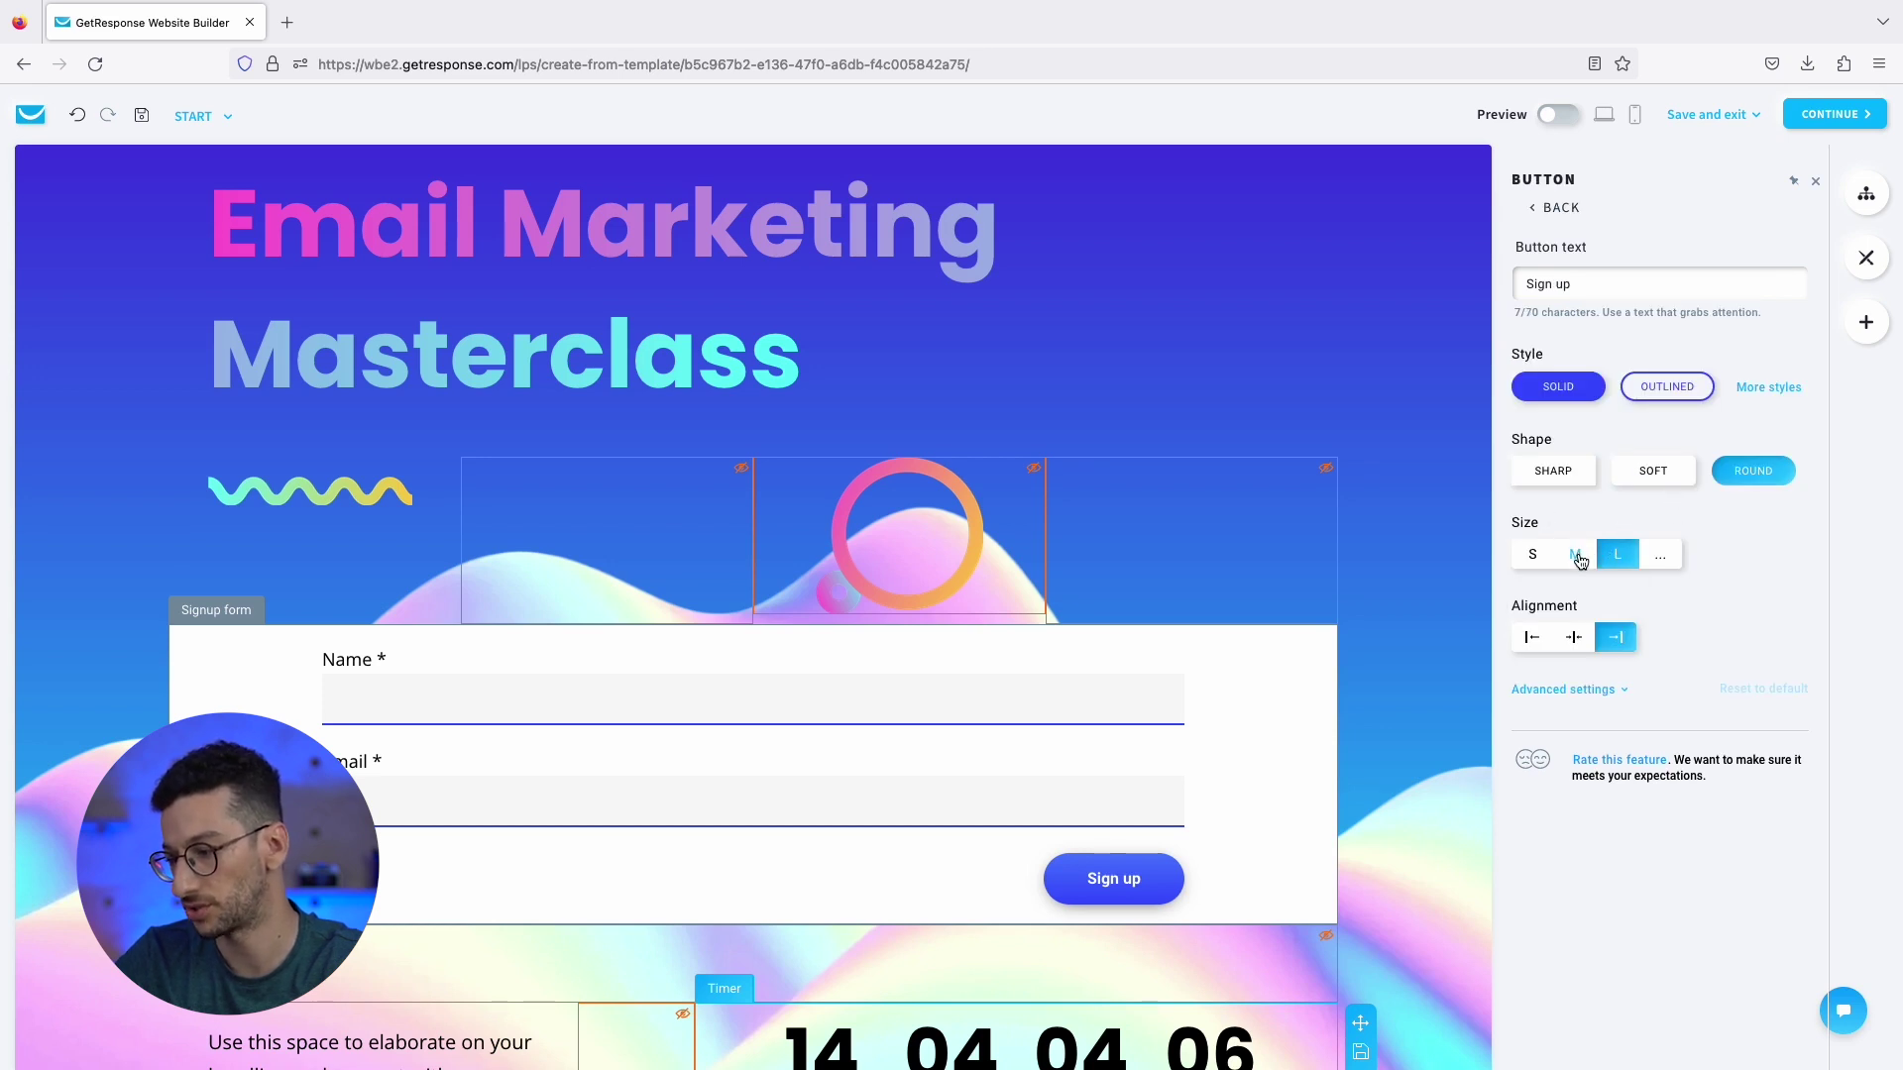
{"action": "left_click", "coordinate": [1573, 640]}
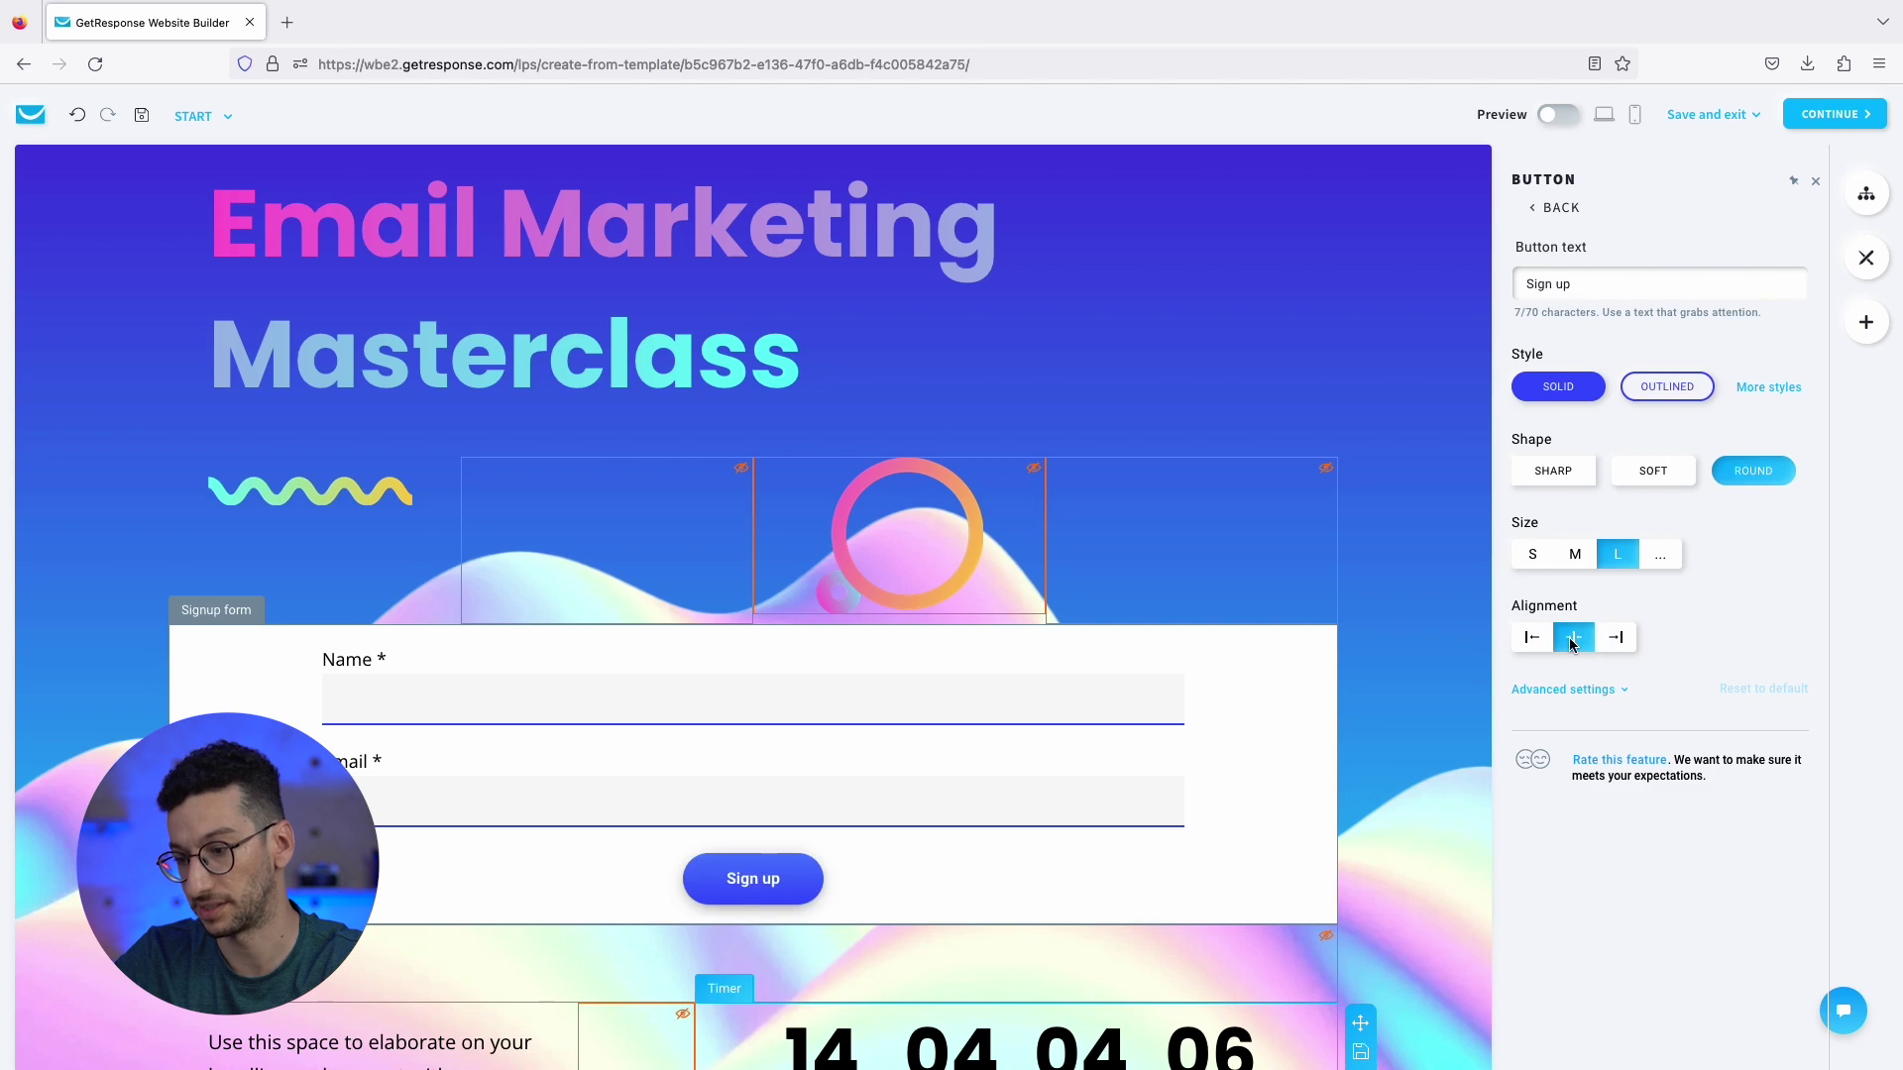
{"action": "scroll", "coordinate": [1072, 885], "scroll_direction": "down", "scroll_amount": 2}
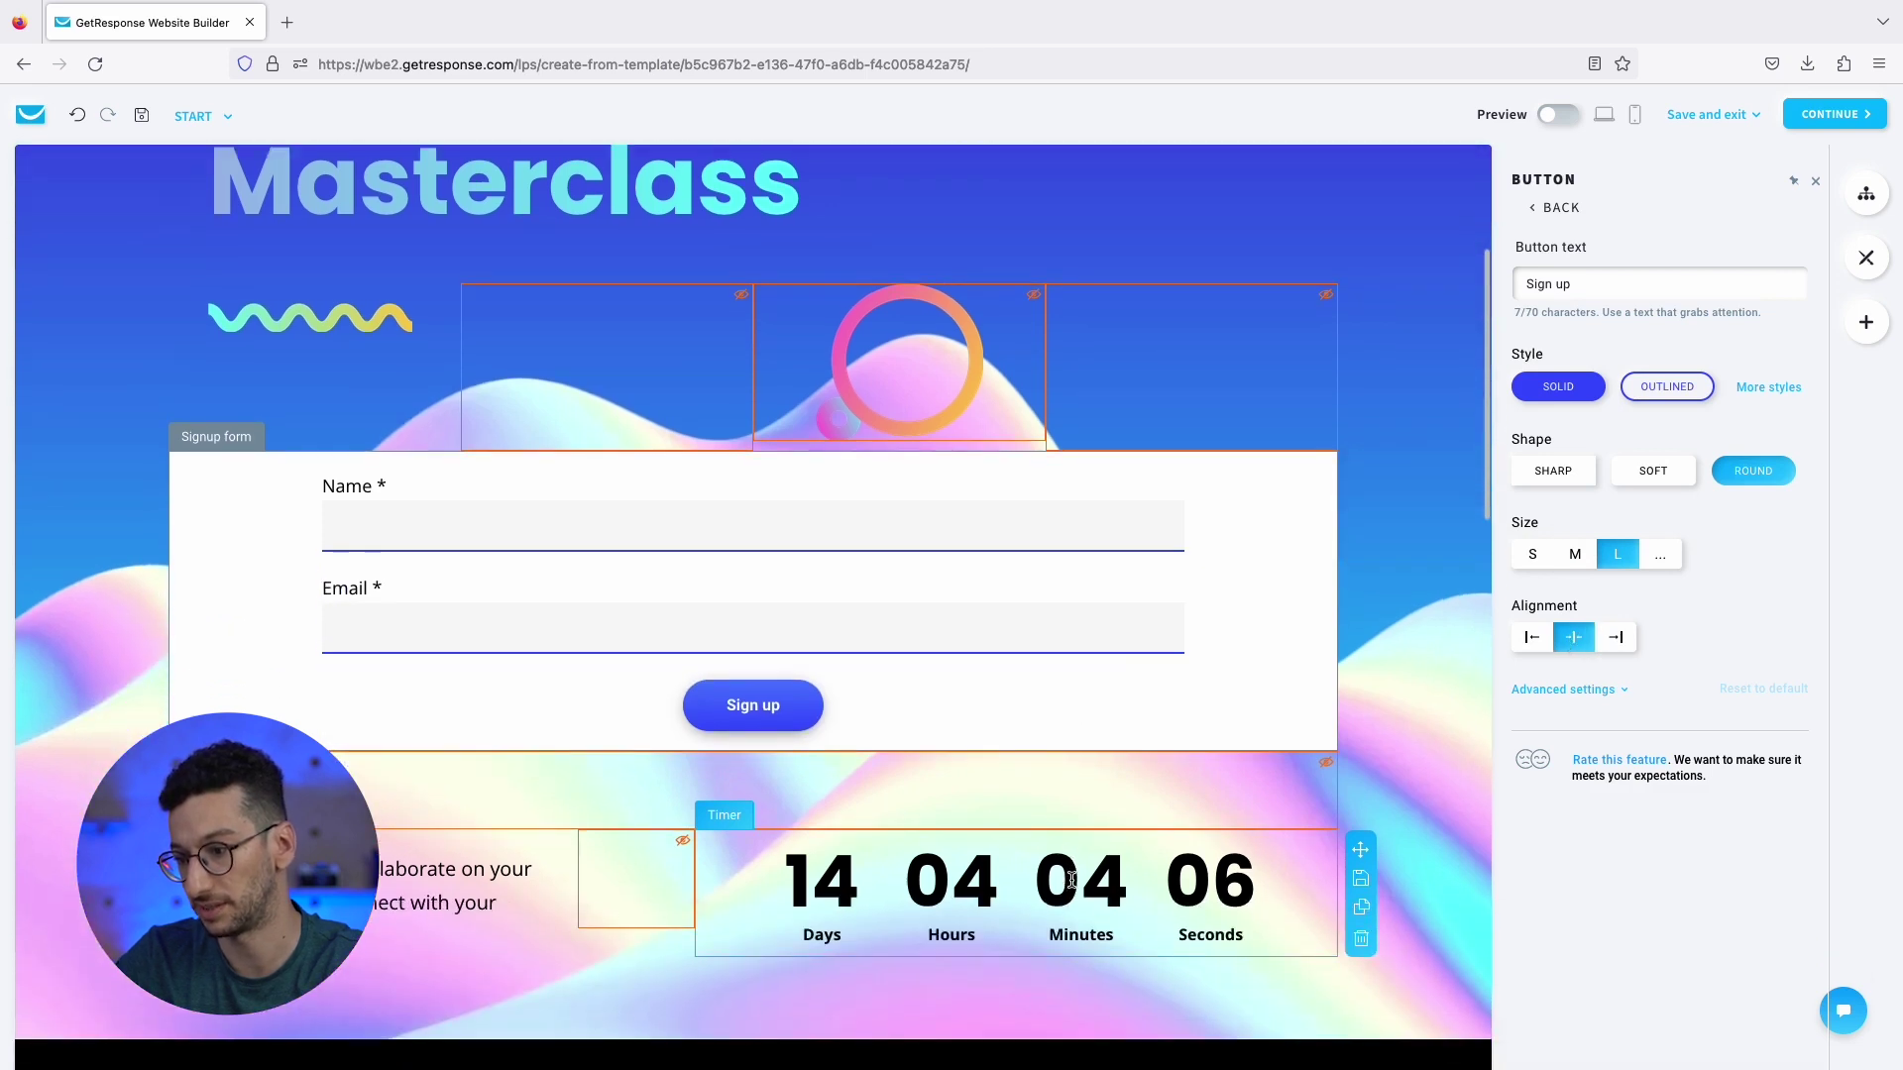
{"action": "scroll", "coordinate": [1090, 793], "scroll_direction": "up", "scroll_amount": 1}
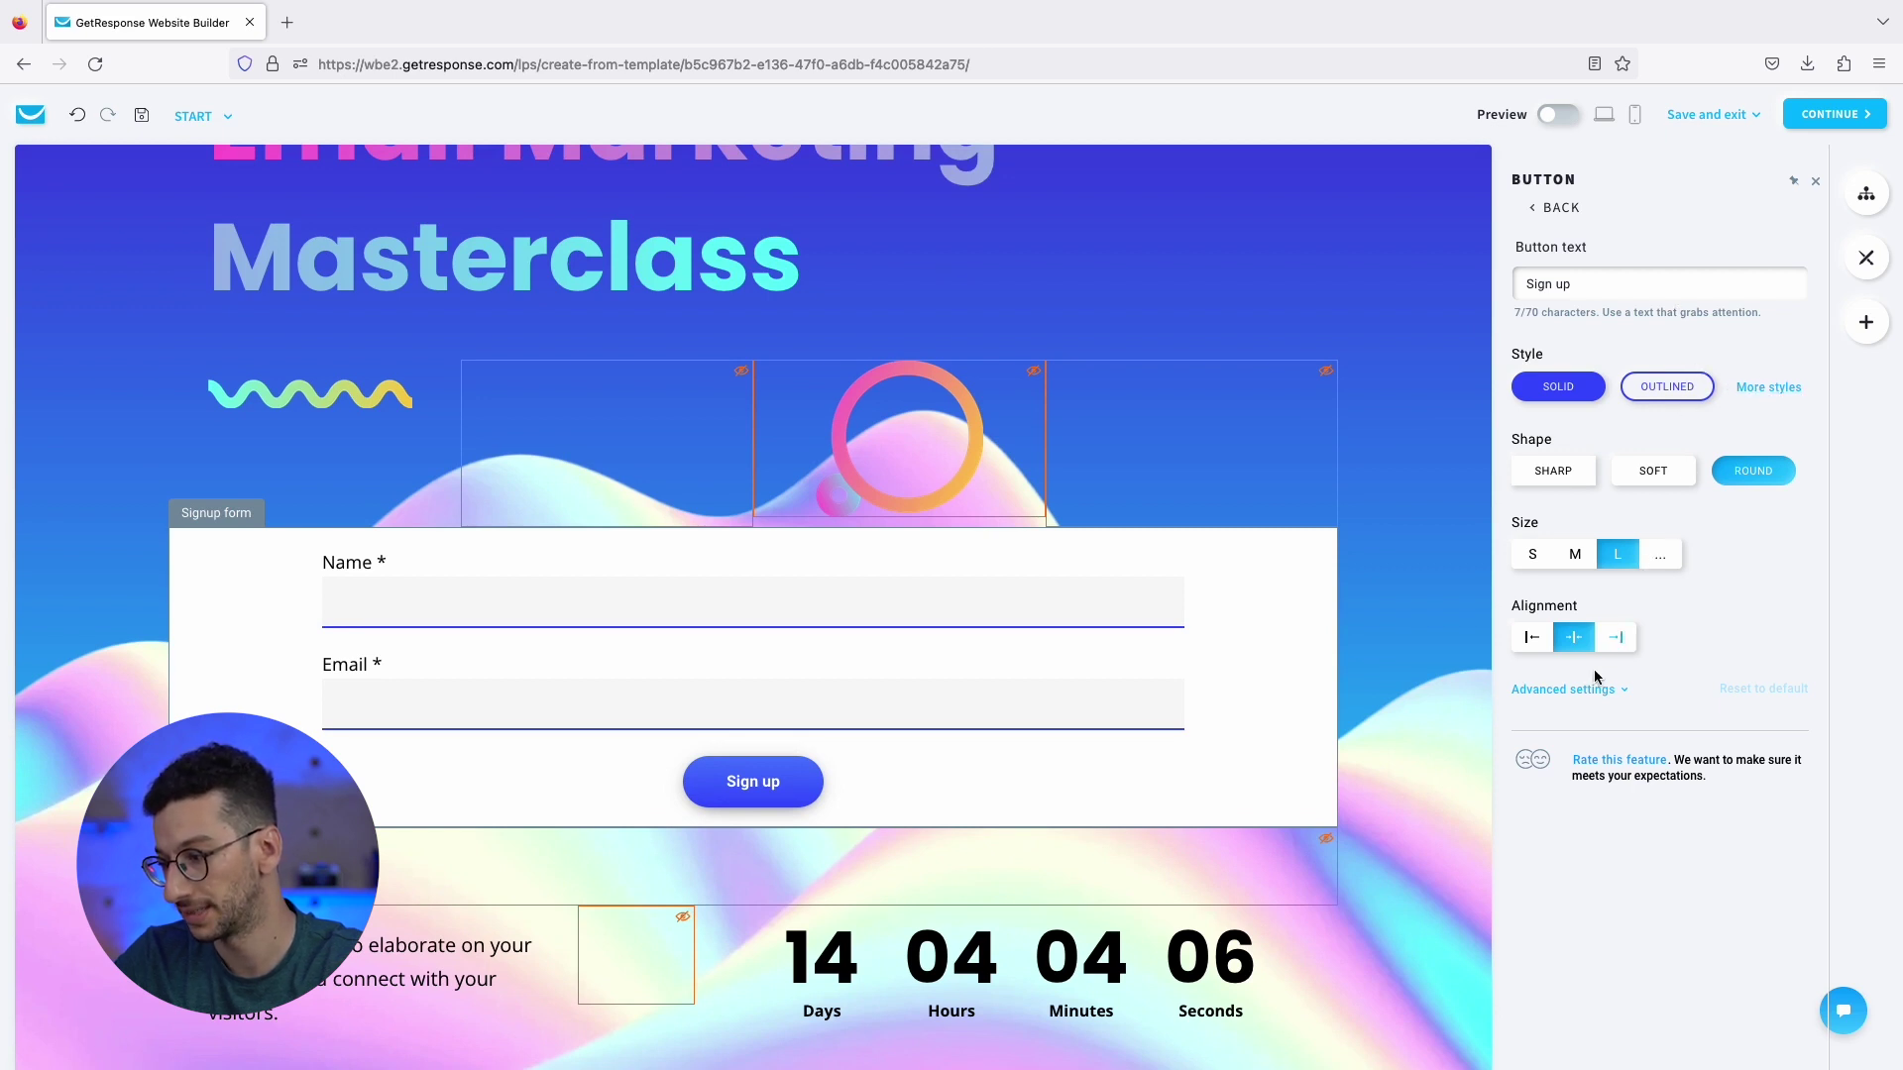
Set the Sign up button's text to font size 26.
{"action": "left_click", "coordinate": [1606, 692]}
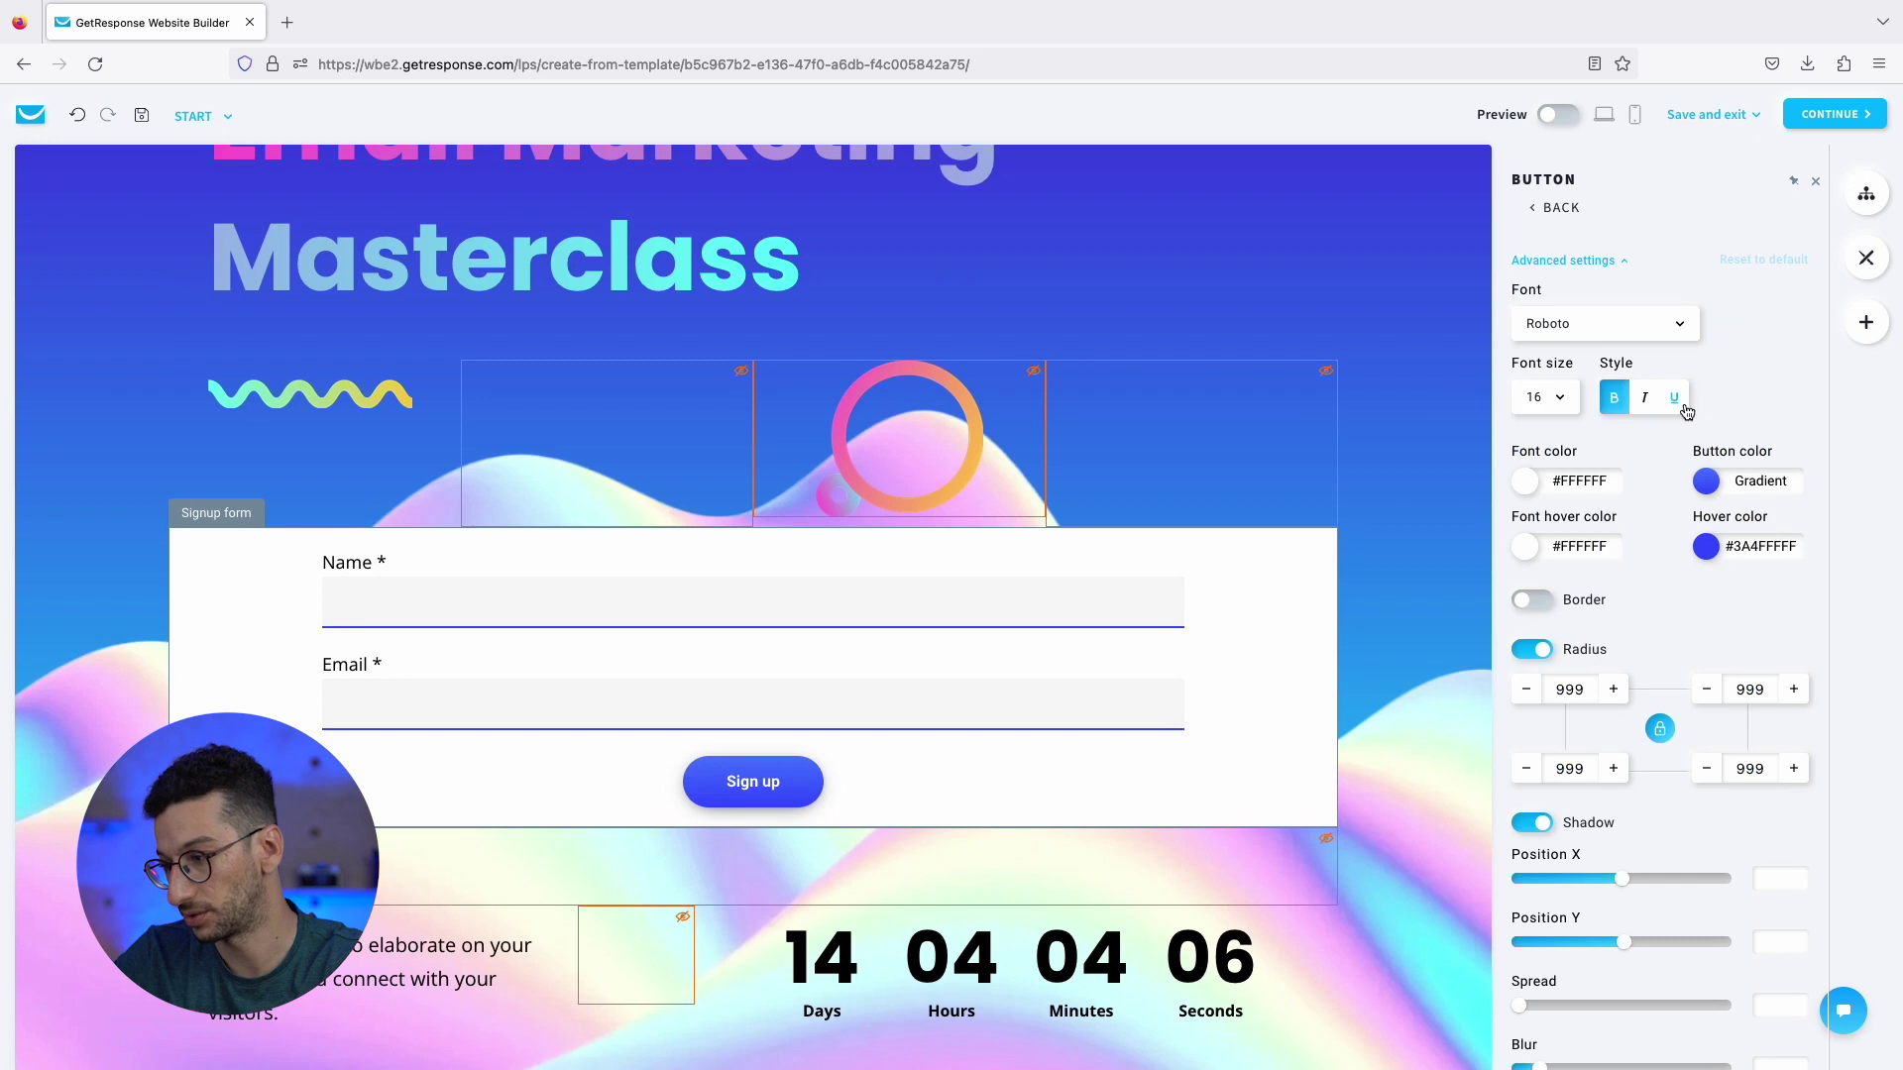
{"action": "scroll", "coordinate": [1595, 439], "scroll_direction": "up", "scroll_amount": 1}
{"action": "left_click", "coordinate": [1551, 488]}
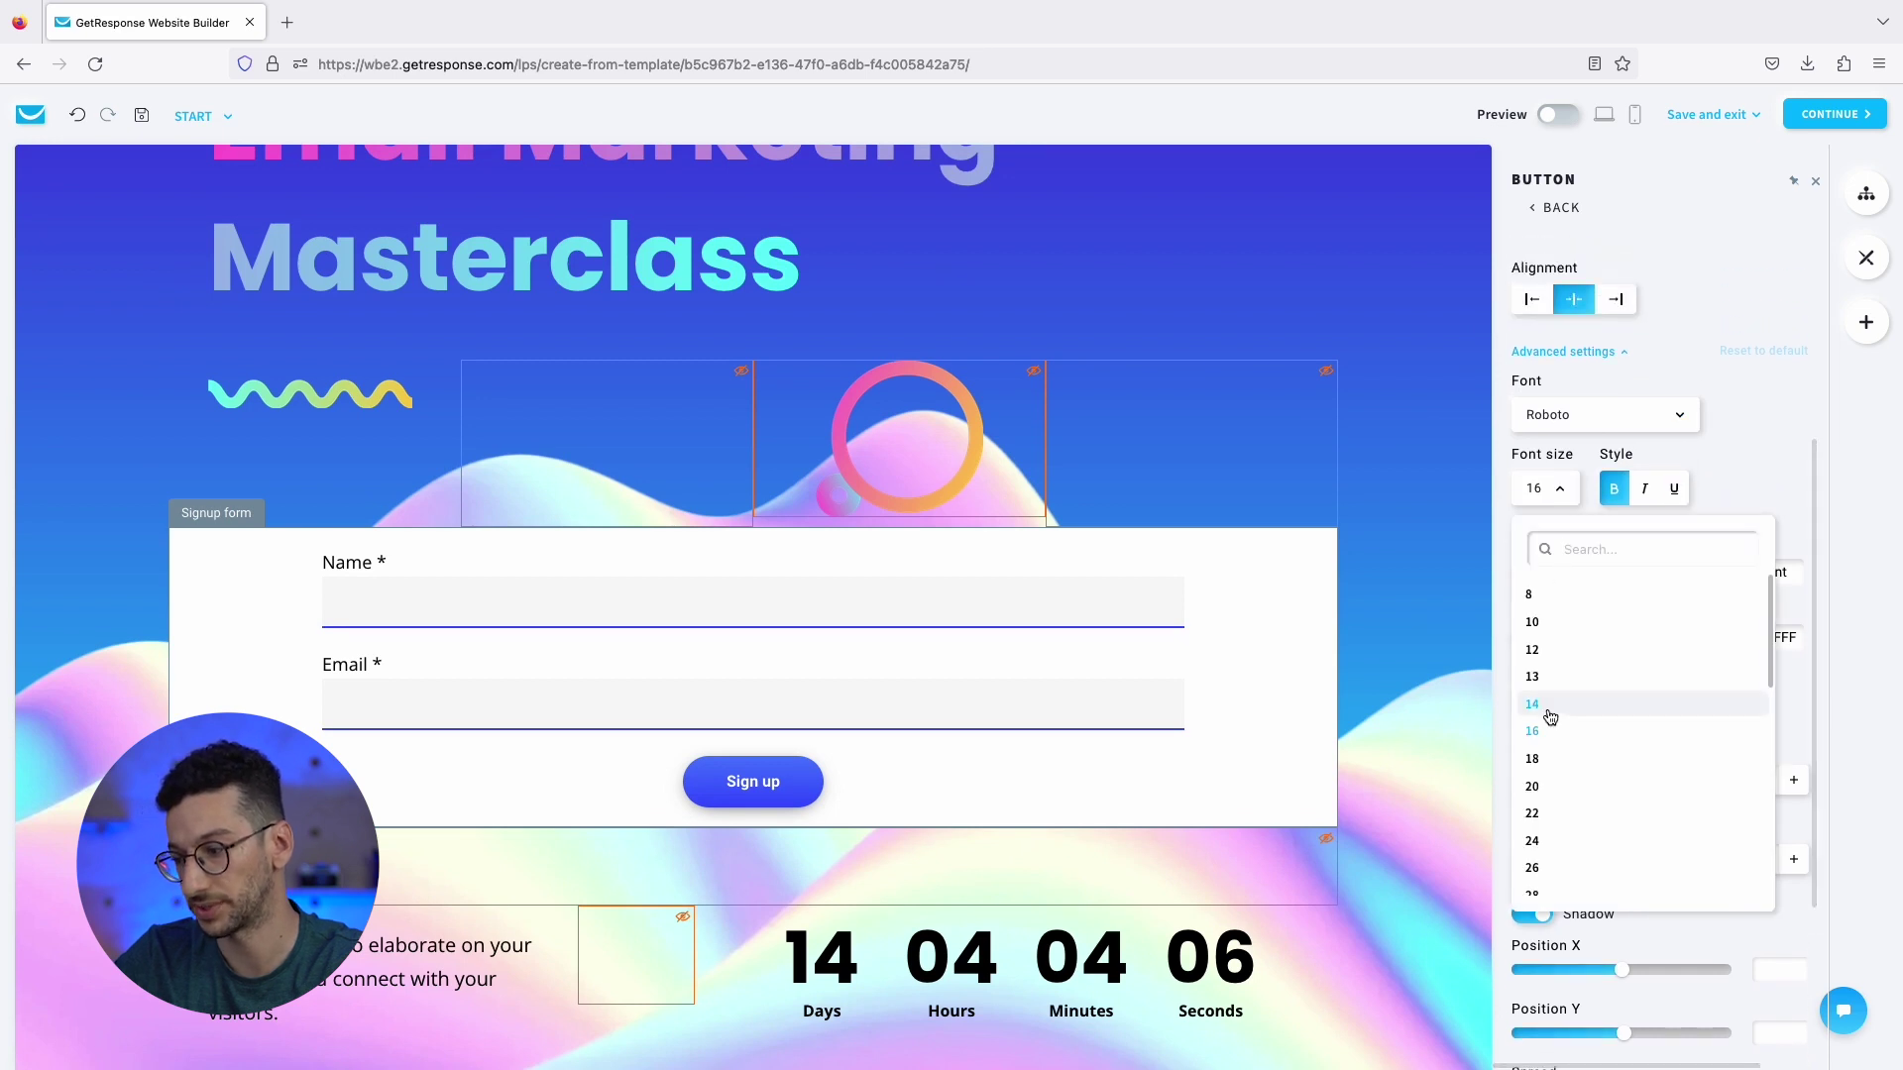
{"action": "left_click", "coordinate": [1537, 794]}
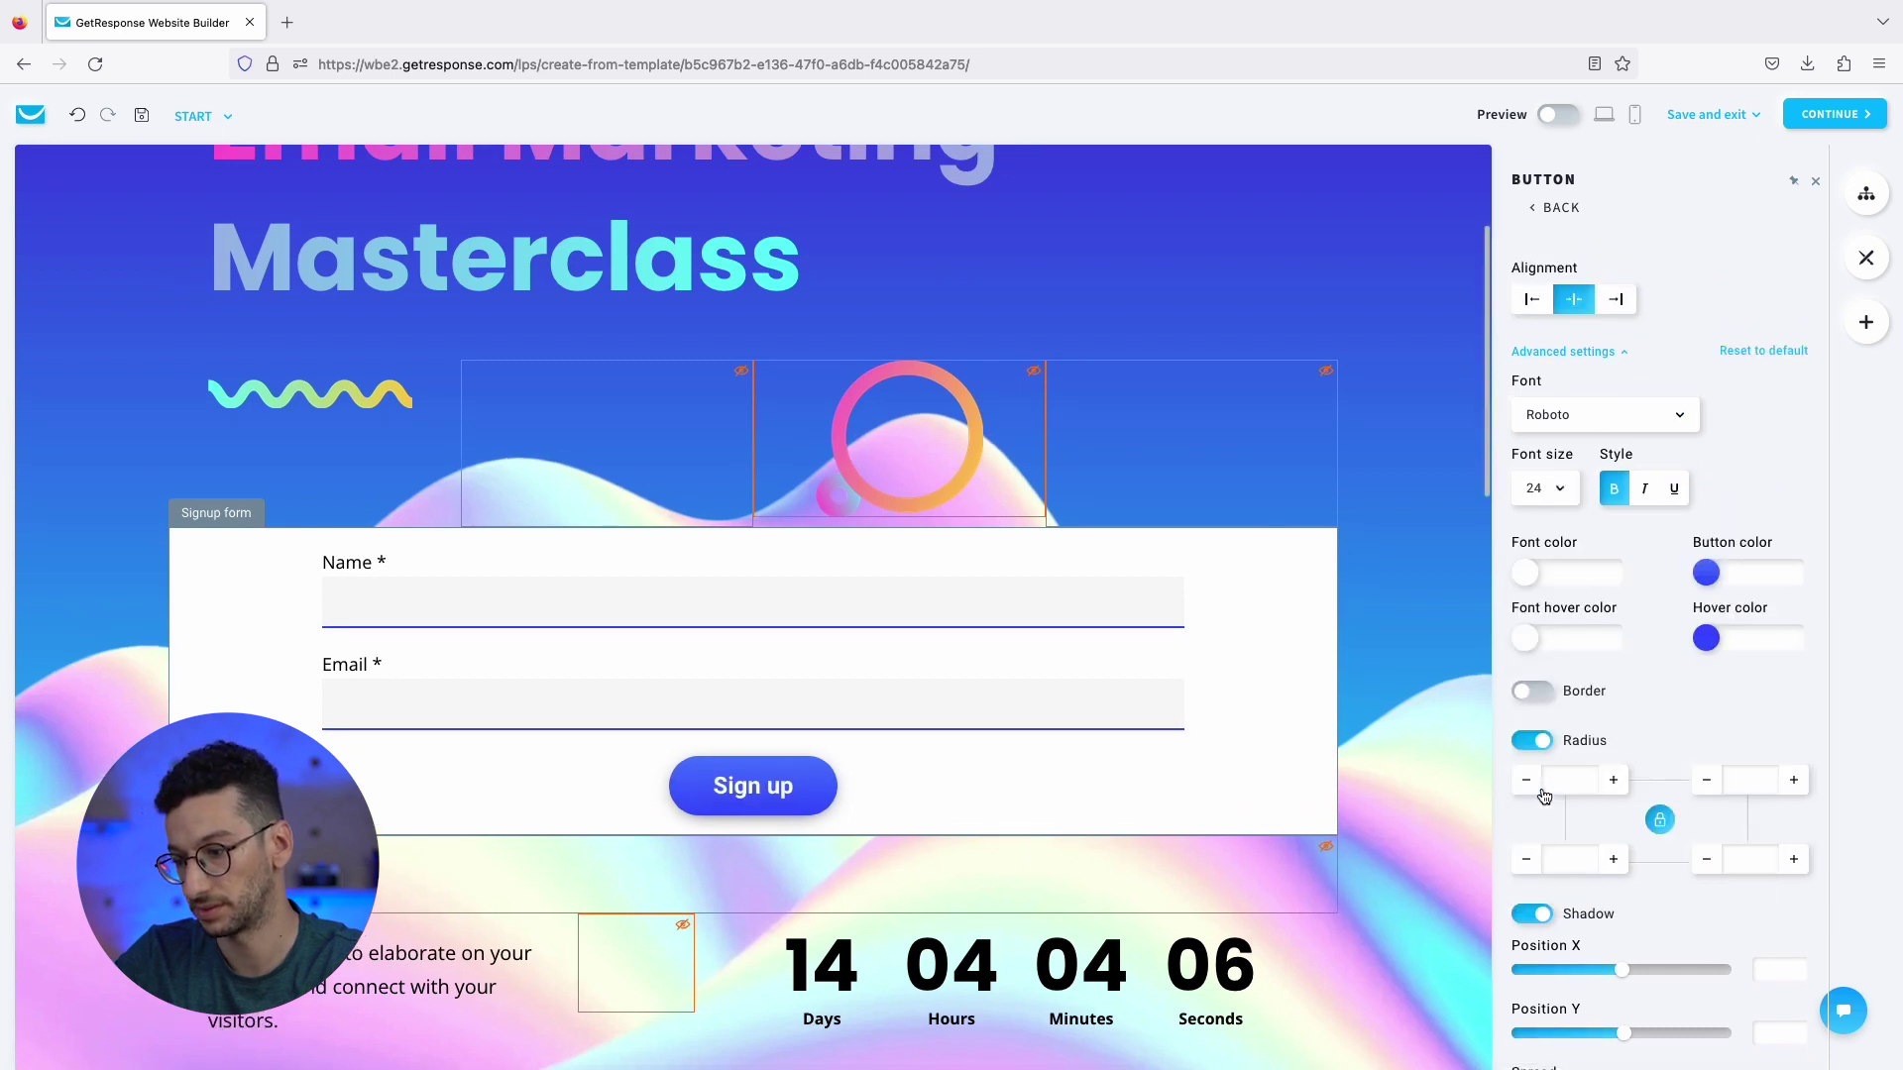
{"action": "left_click", "coordinate": [1563, 502]}
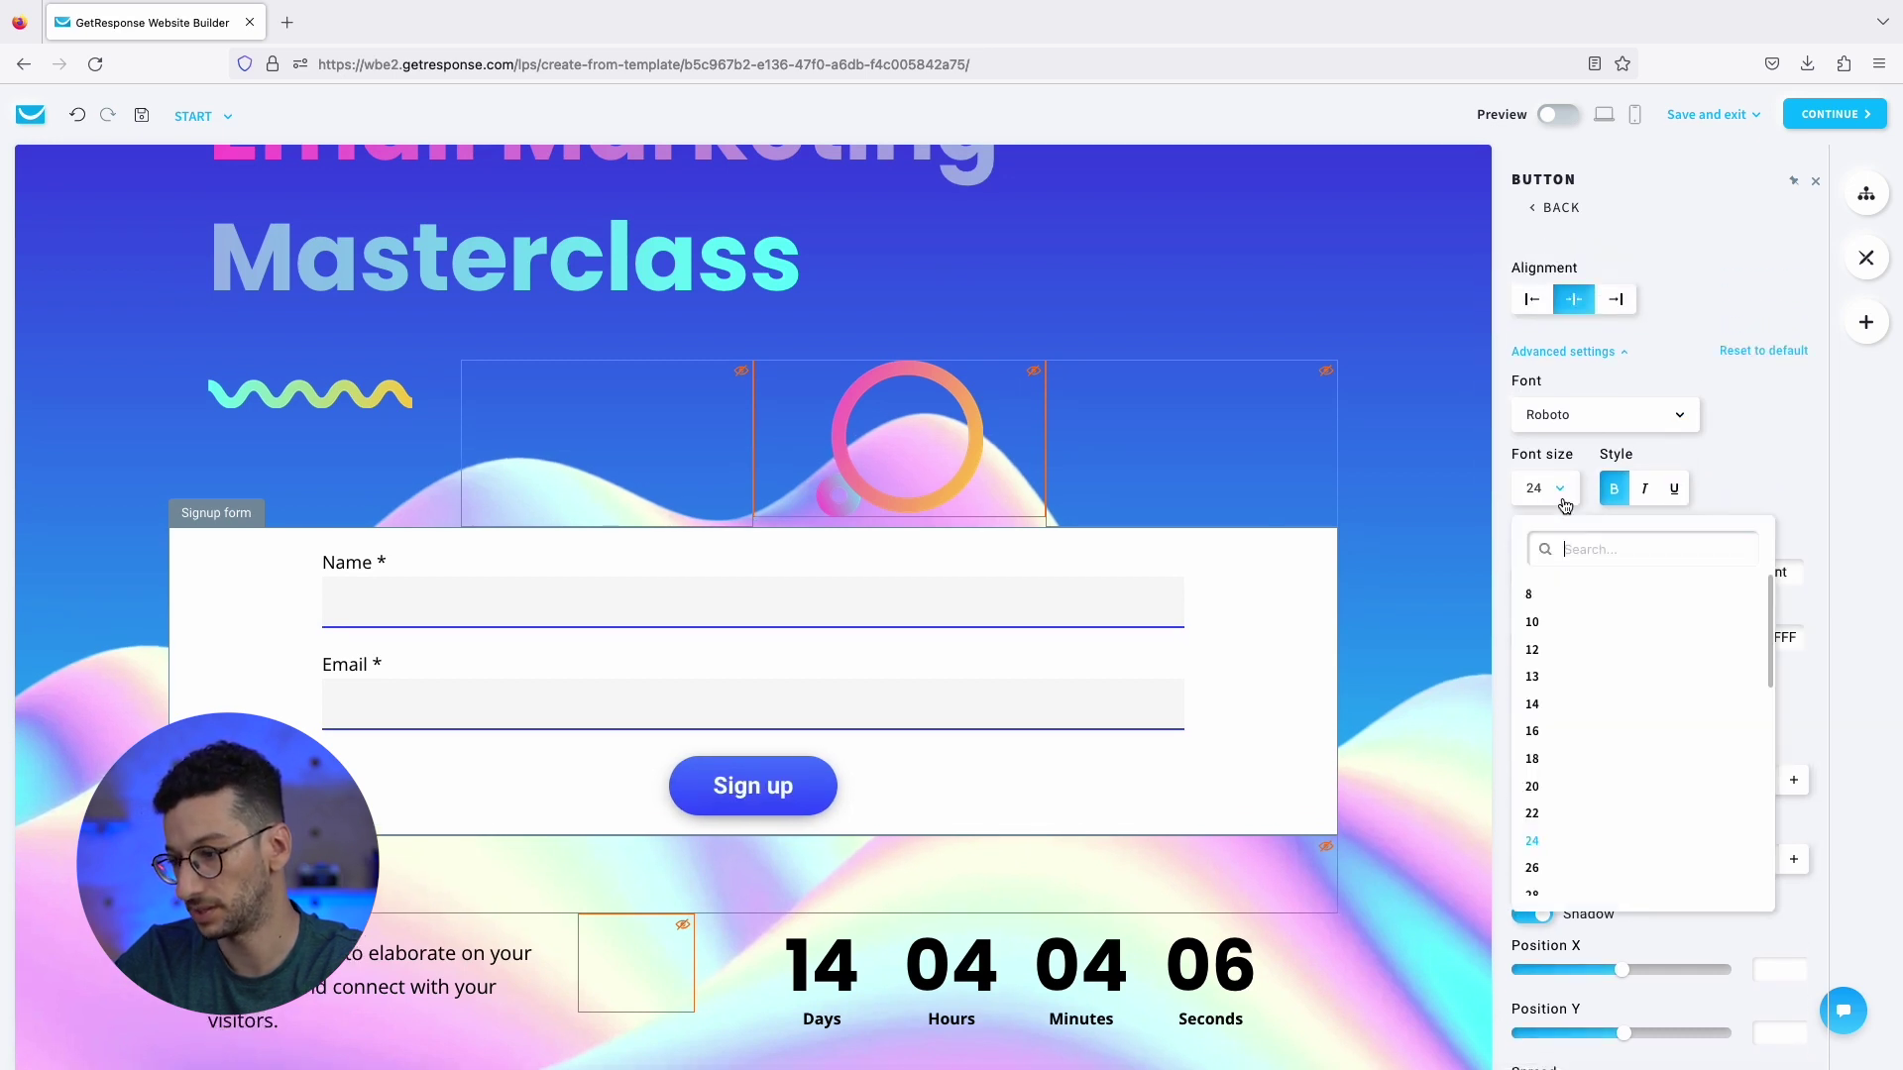
{"action": "left_click", "coordinate": [1548, 869]}
{"action": "scroll", "coordinate": [1606, 327], "scroll_direction": "up", "scroll_amount": 5}
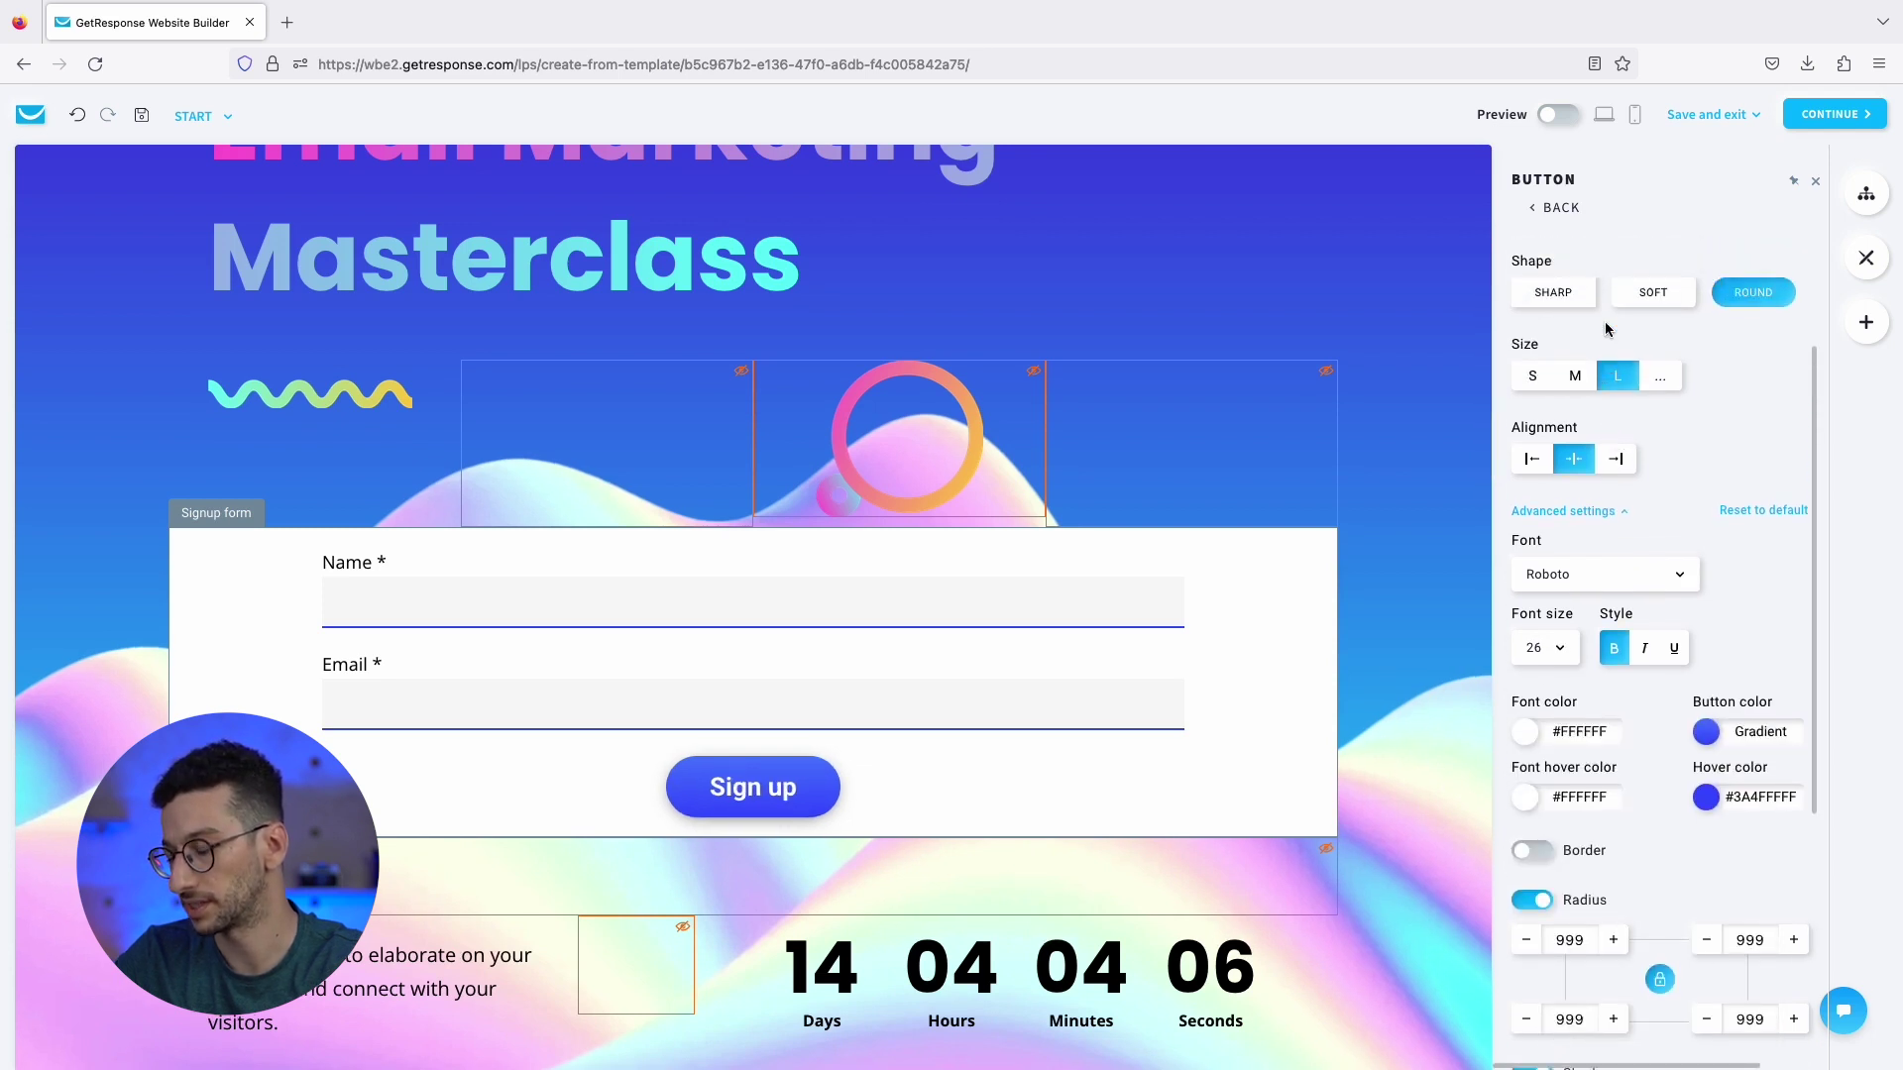
Show the signup form's Name and Email labels inside their inputs.
{"action": "left_click", "coordinate": [1556, 207]}
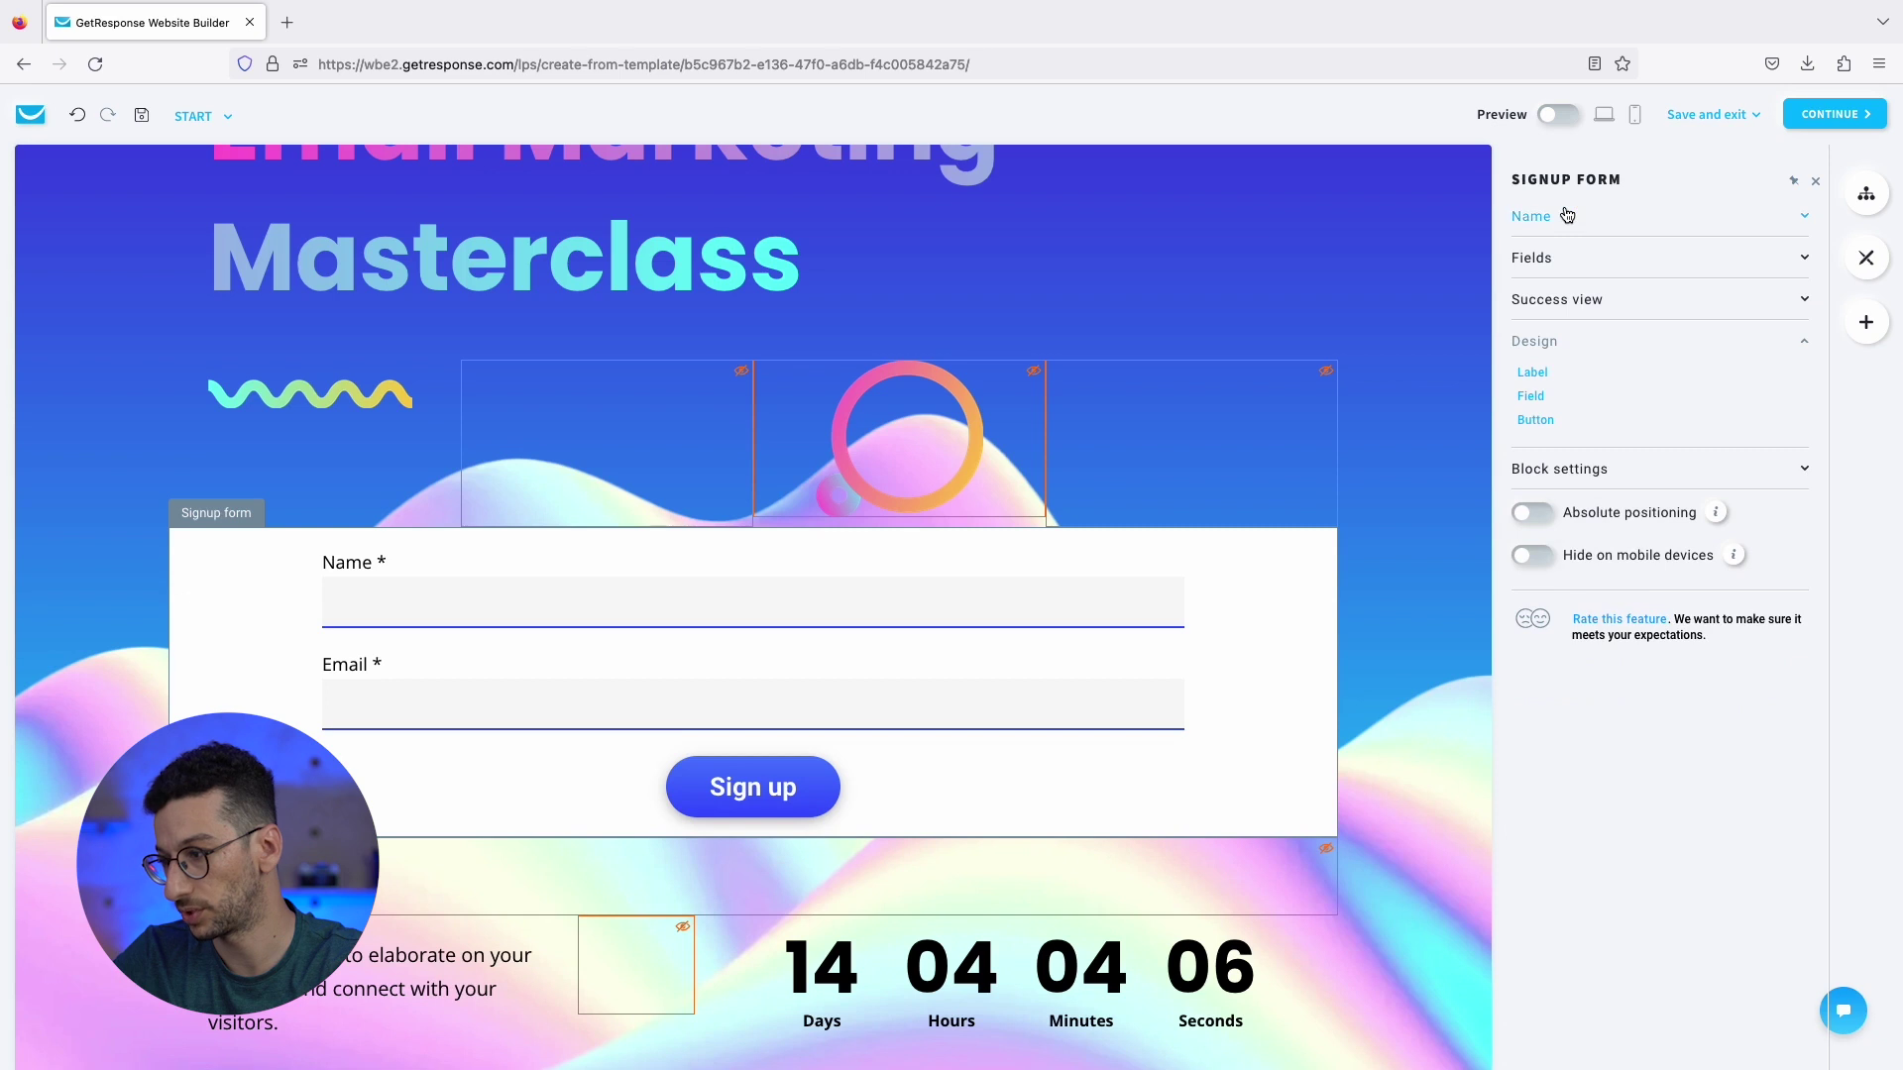
{"action": "left_click", "coordinate": [1535, 372]}
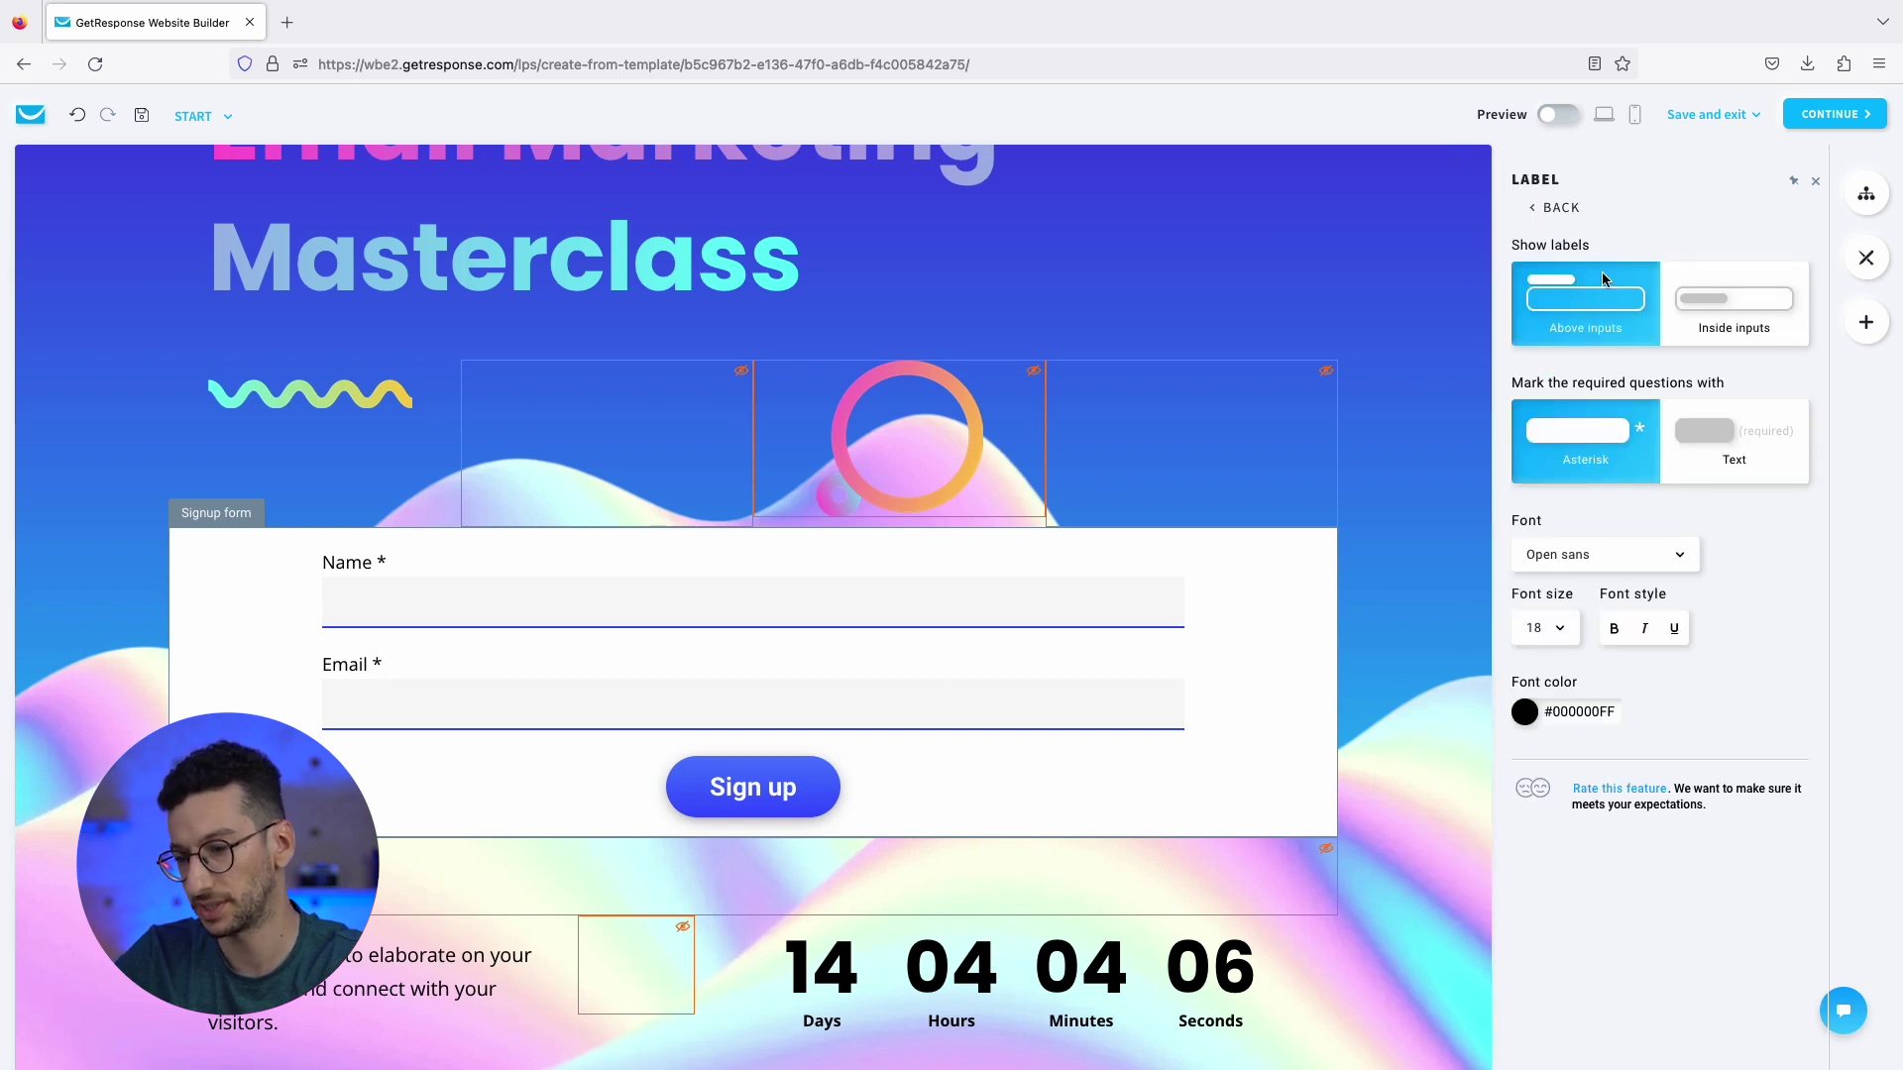
{"action": "left_click", "coordinate": [1723, 308]}
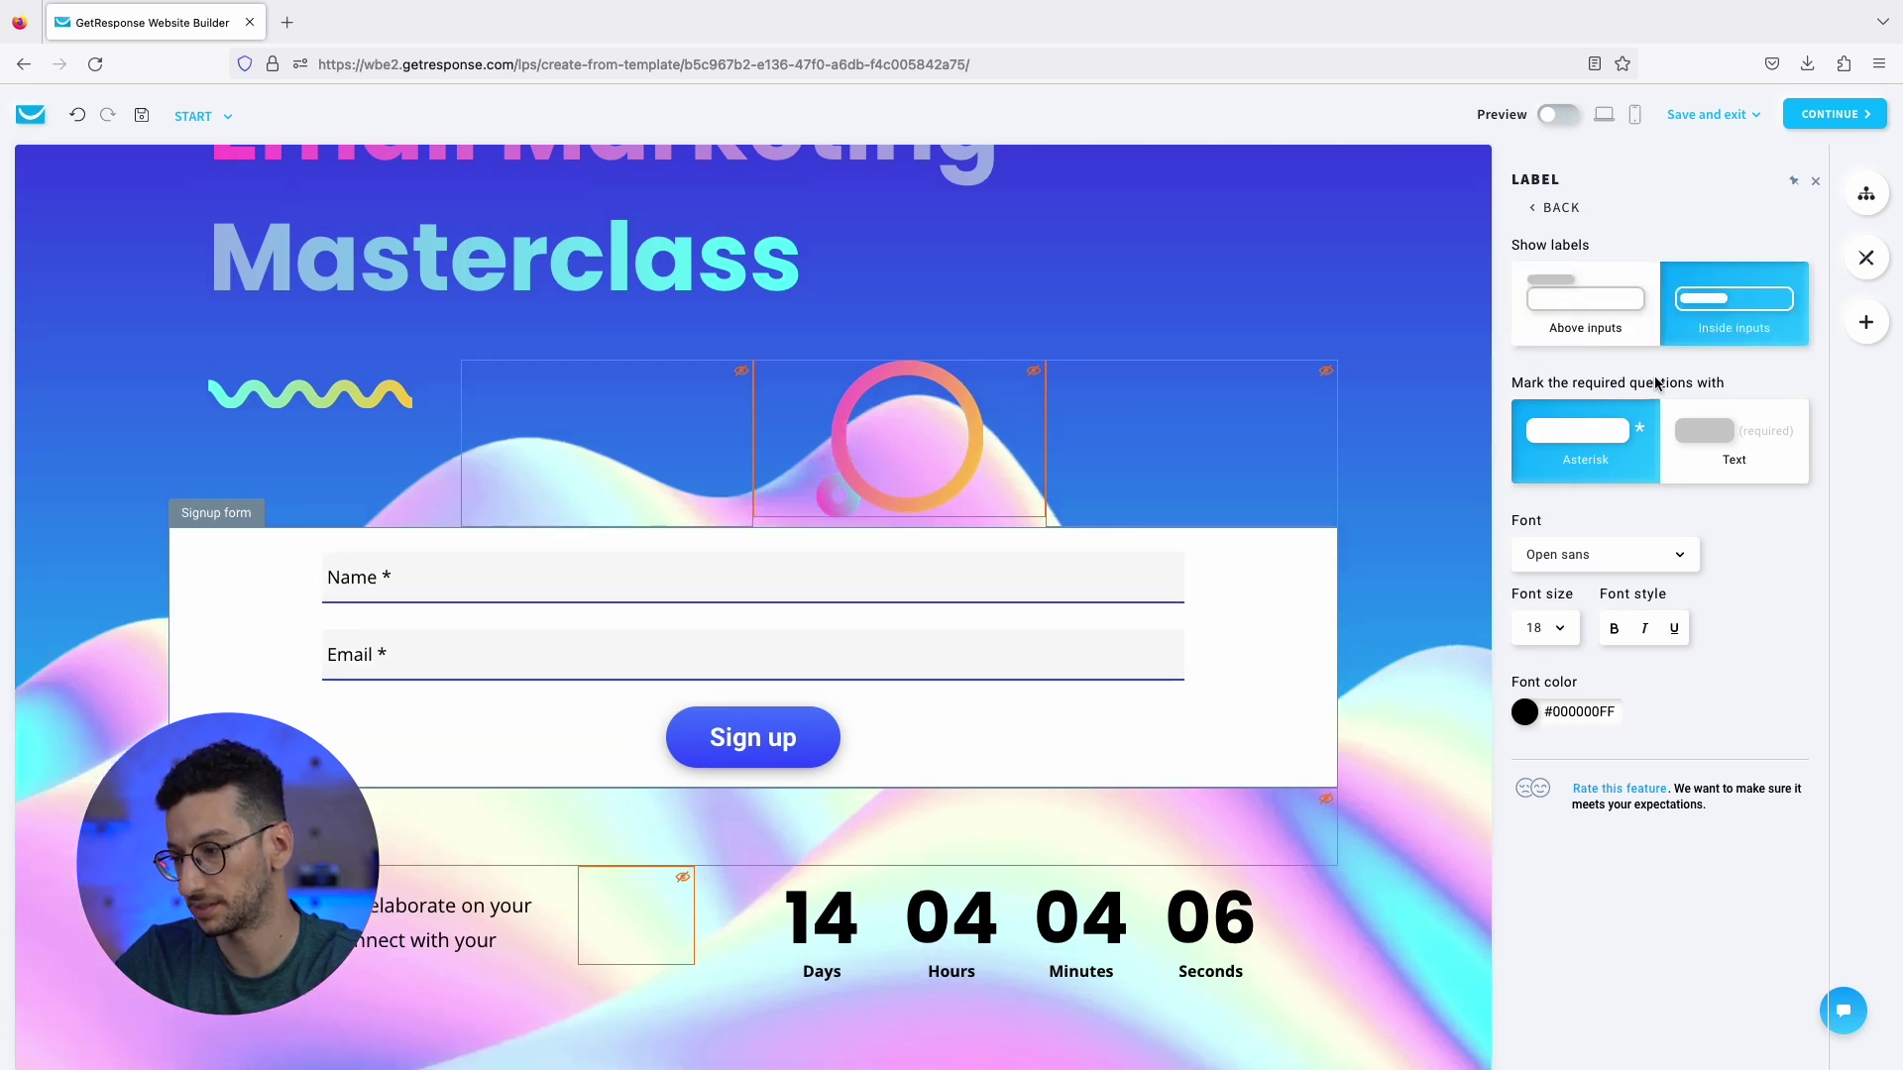
{"action": "left_click", "coordinate": [1559, 208]}
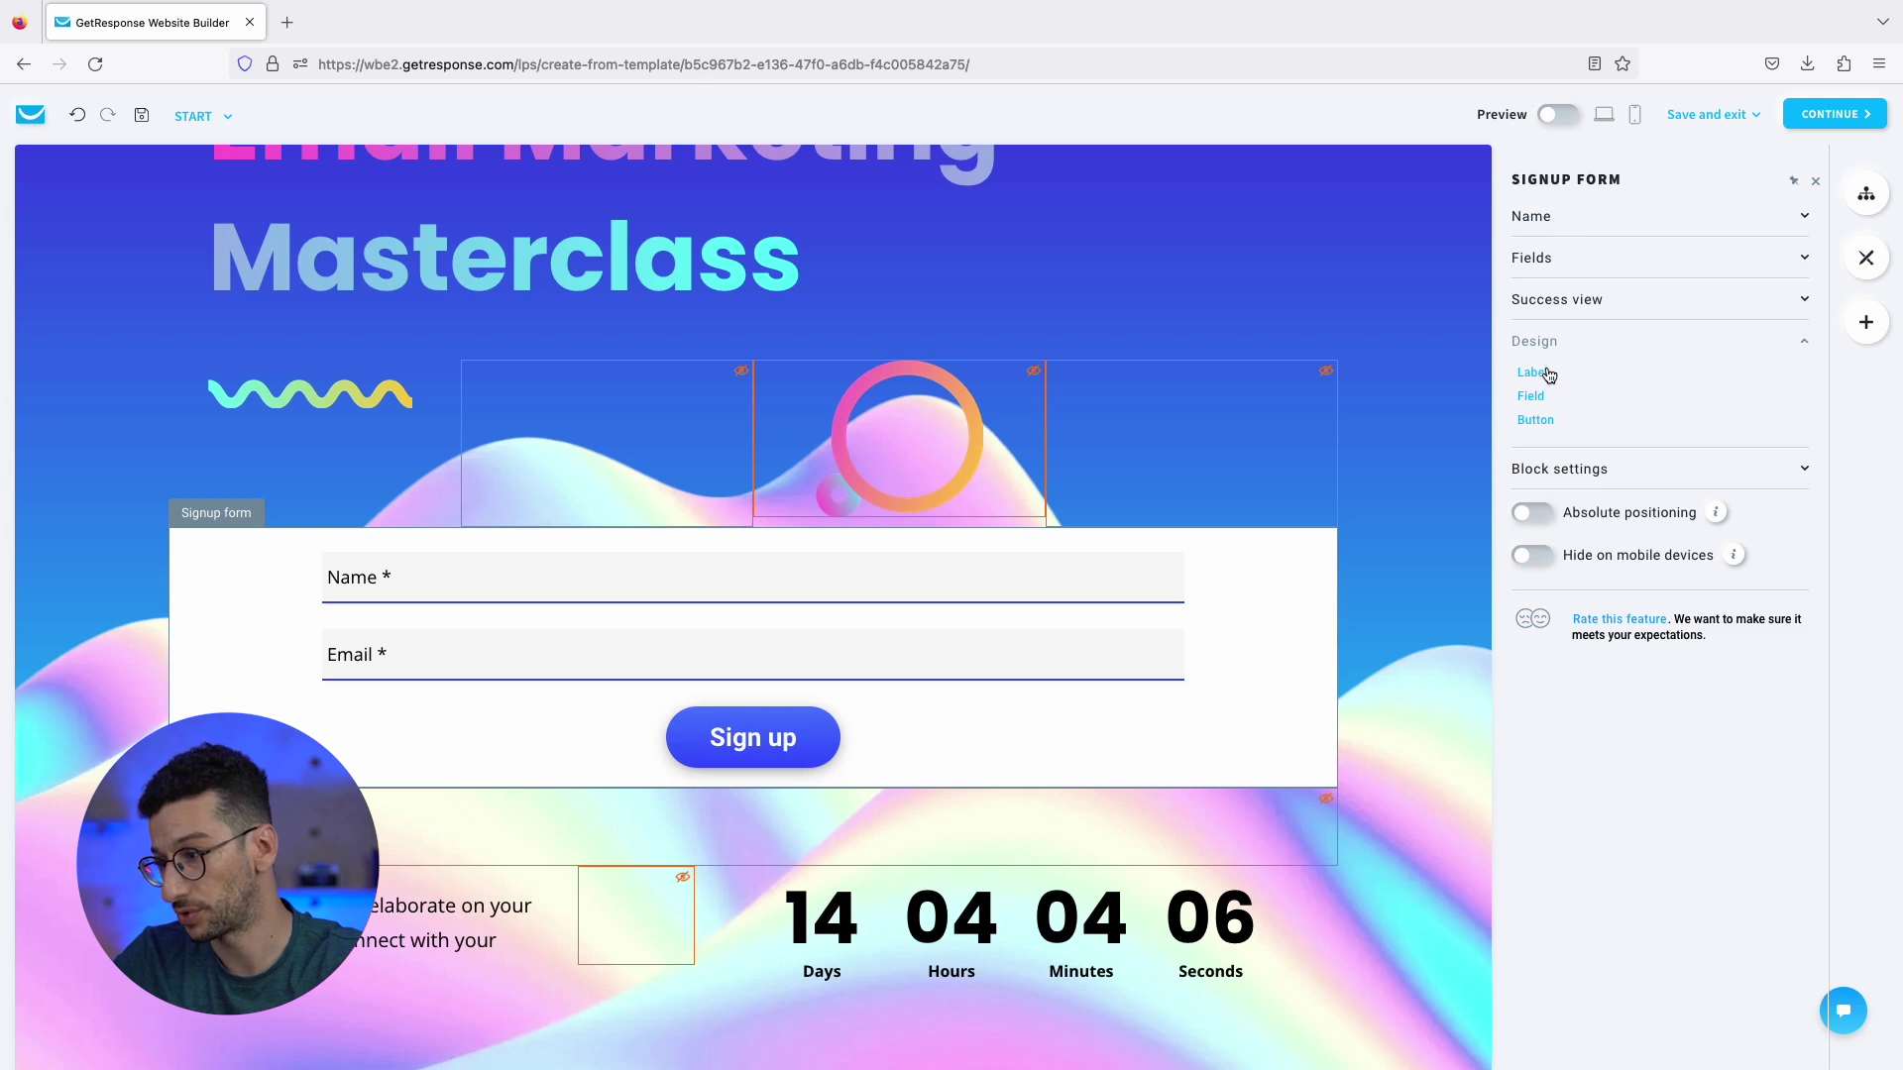
Try switching the Required option of the signup form's Name field off and back on.
{"action": "left_click", "coordinate": [1560, 276]}
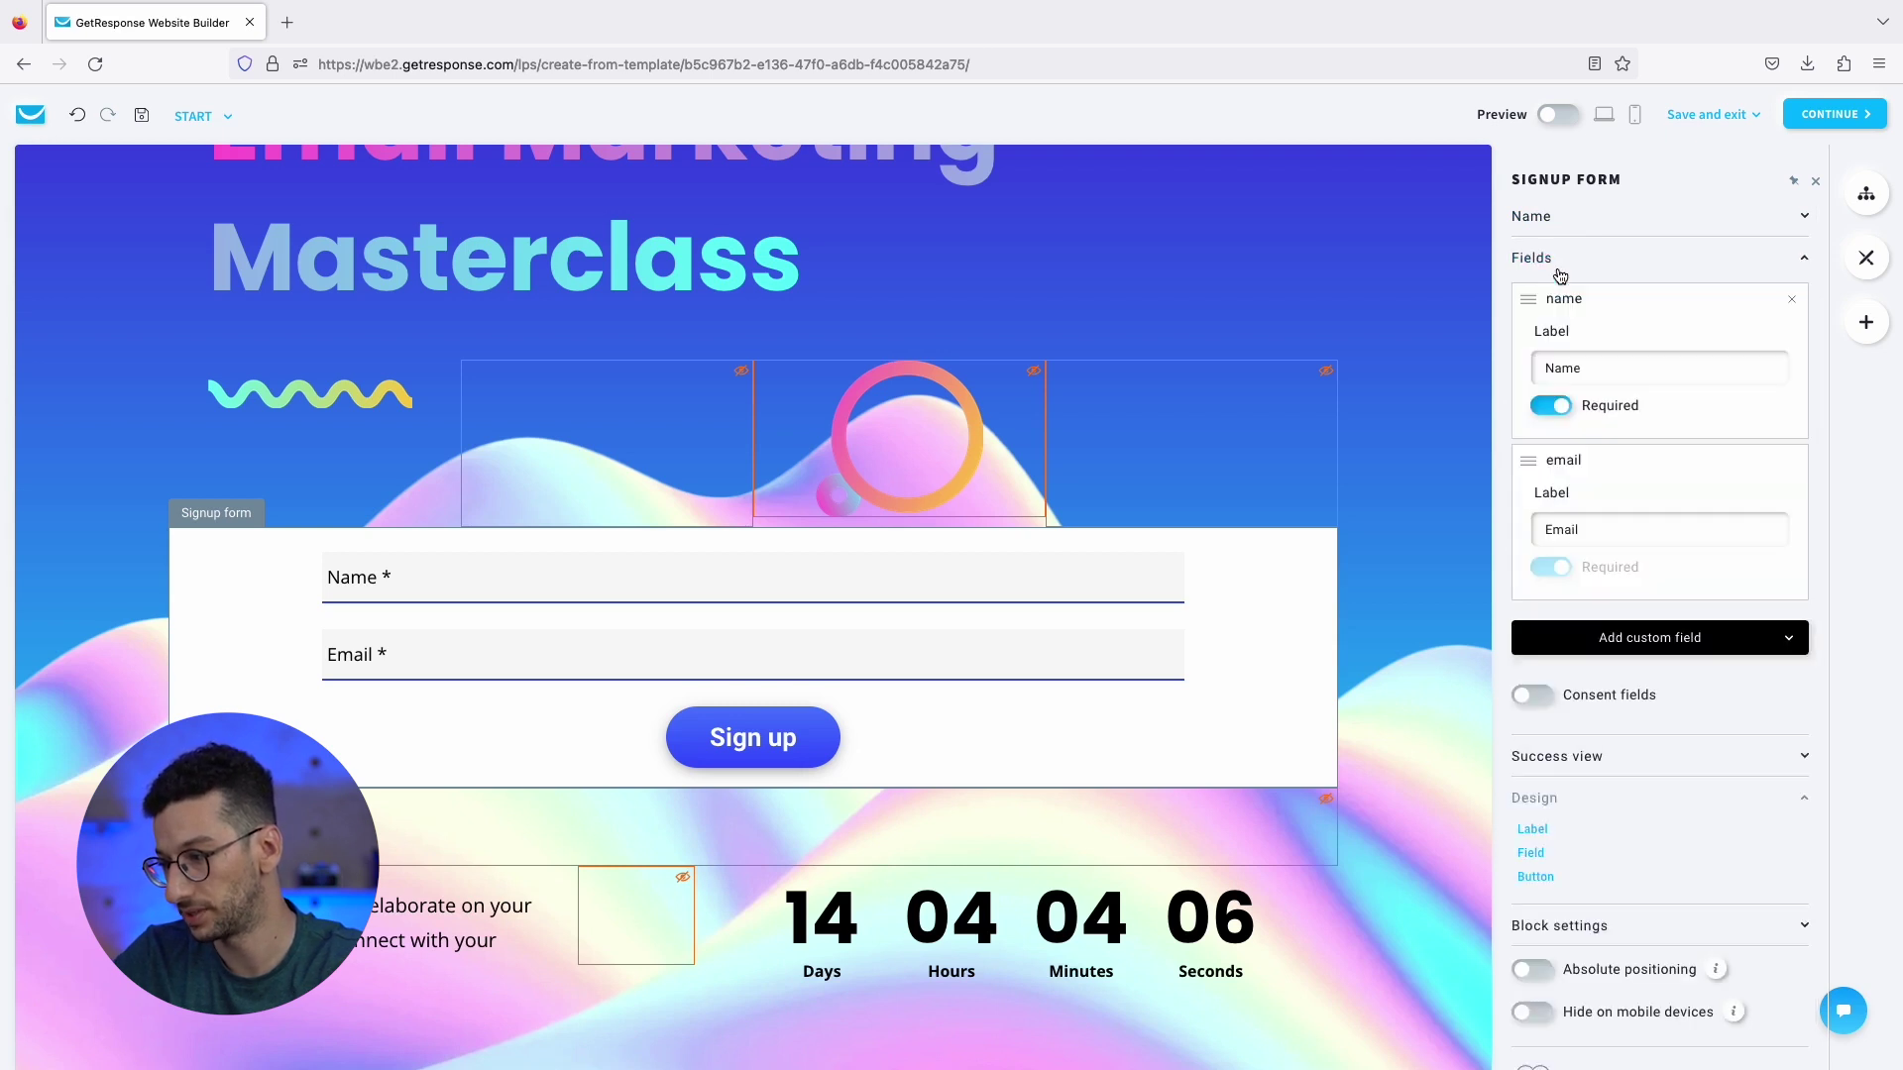
{"action": "left_click", "coordinate": [1552, 406]}
{"action": "left_click", "coordinate": [1552, 408]}
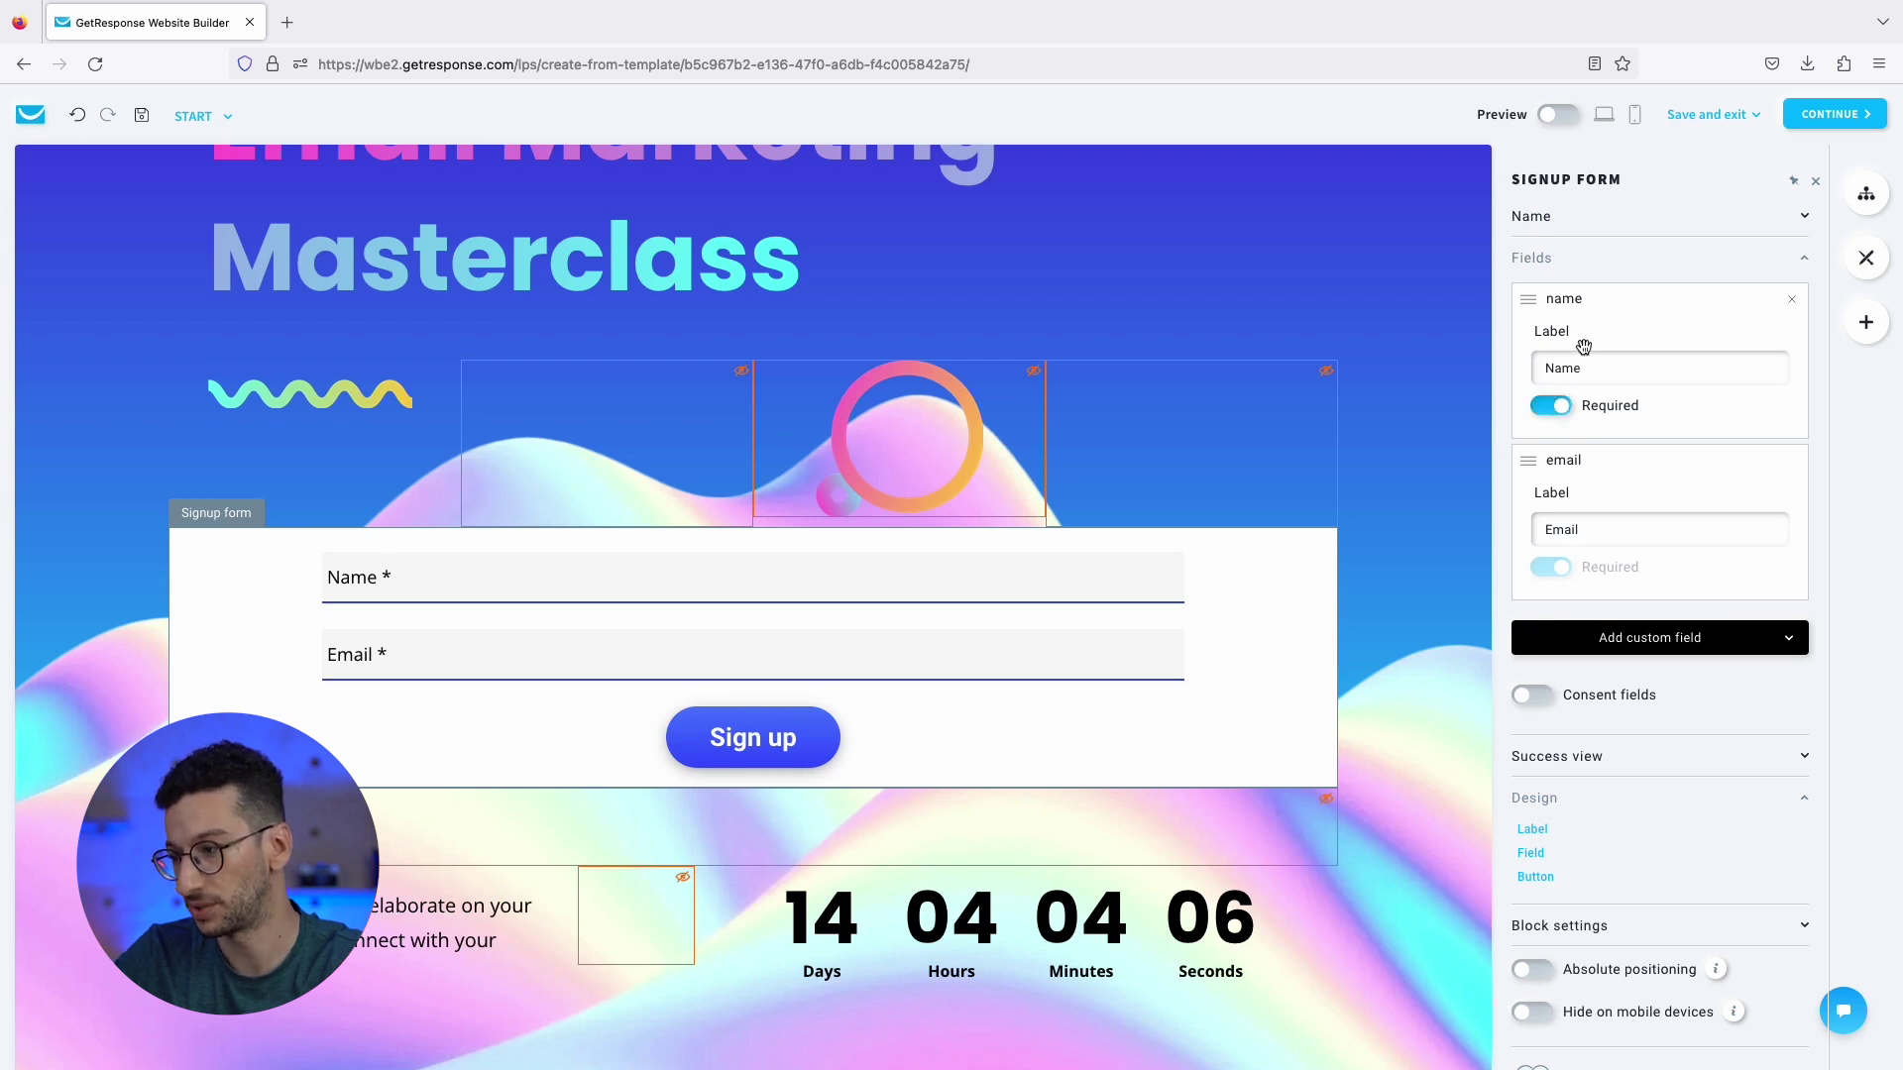
{"action": "left_click", "coordinate": [1697, 279]}
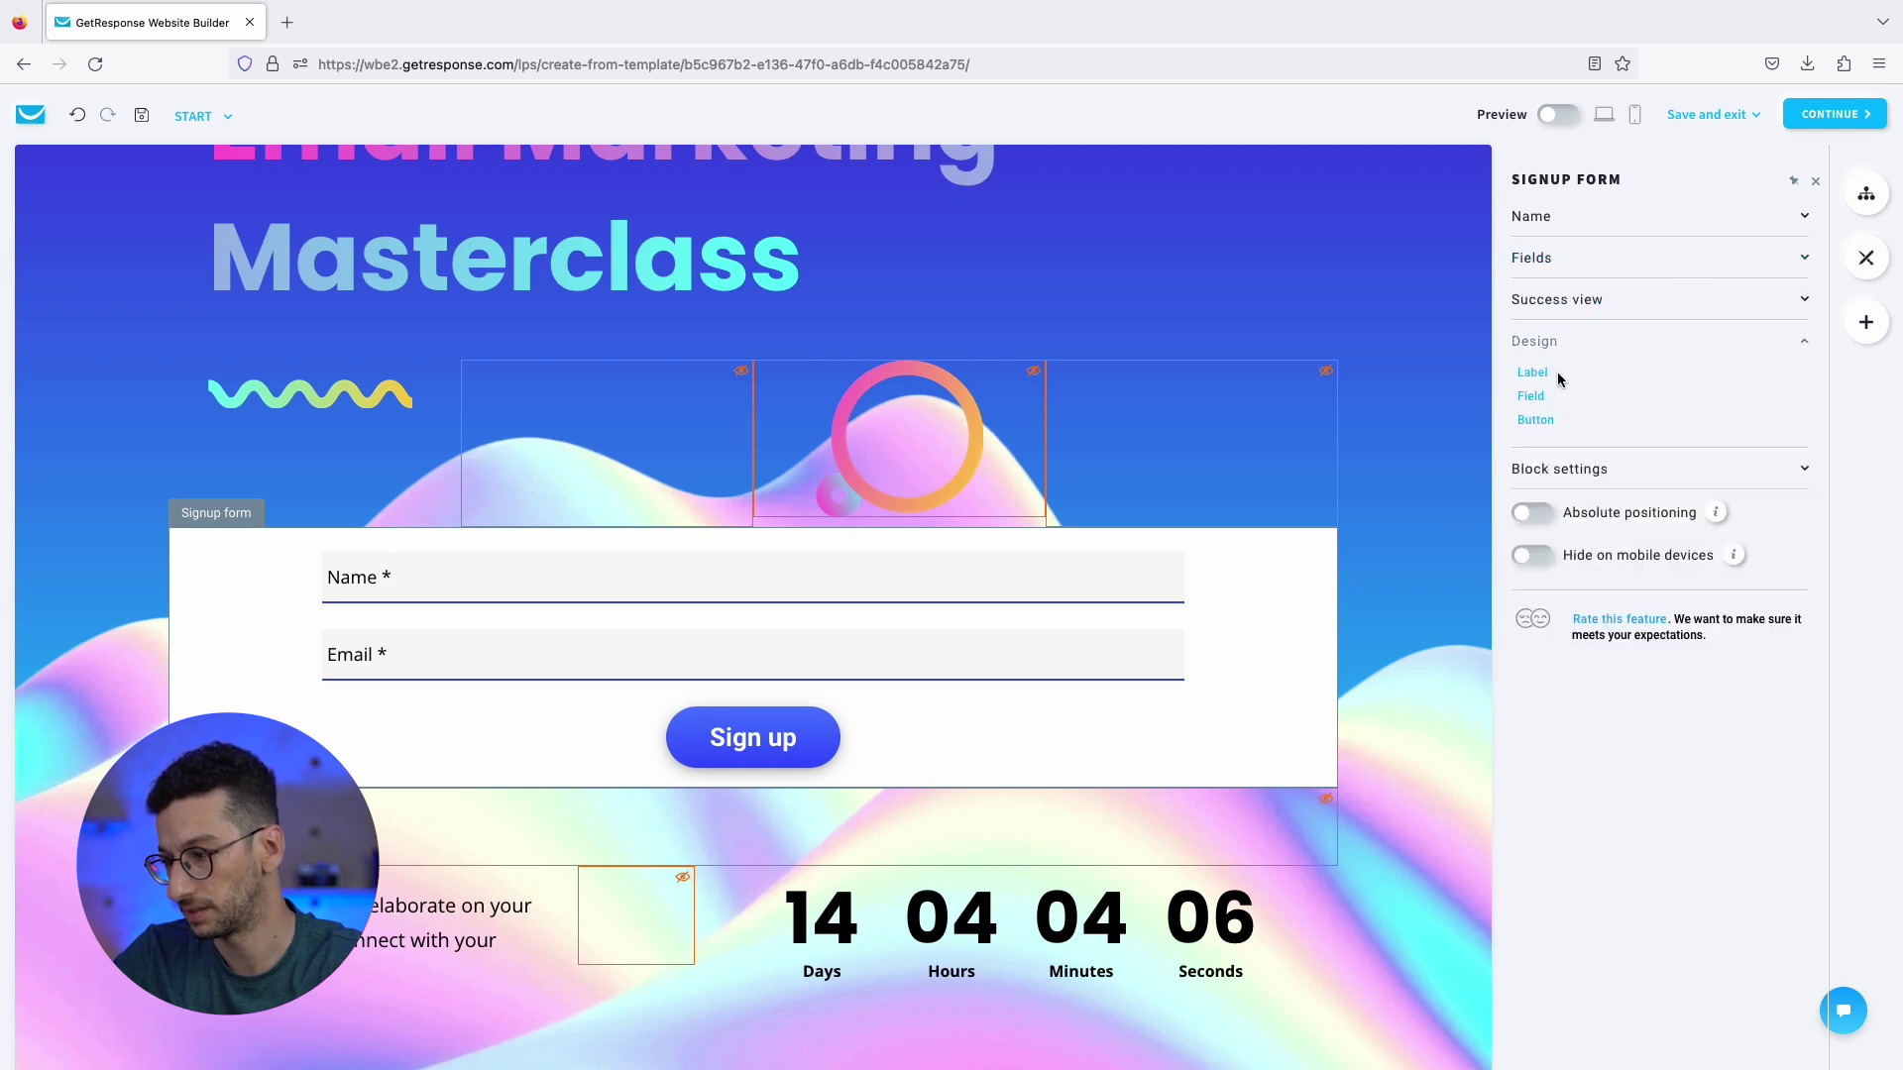
Make the signup form block's background color transparent.
{"action": "left_click", "coordinate": [1544, 466]}
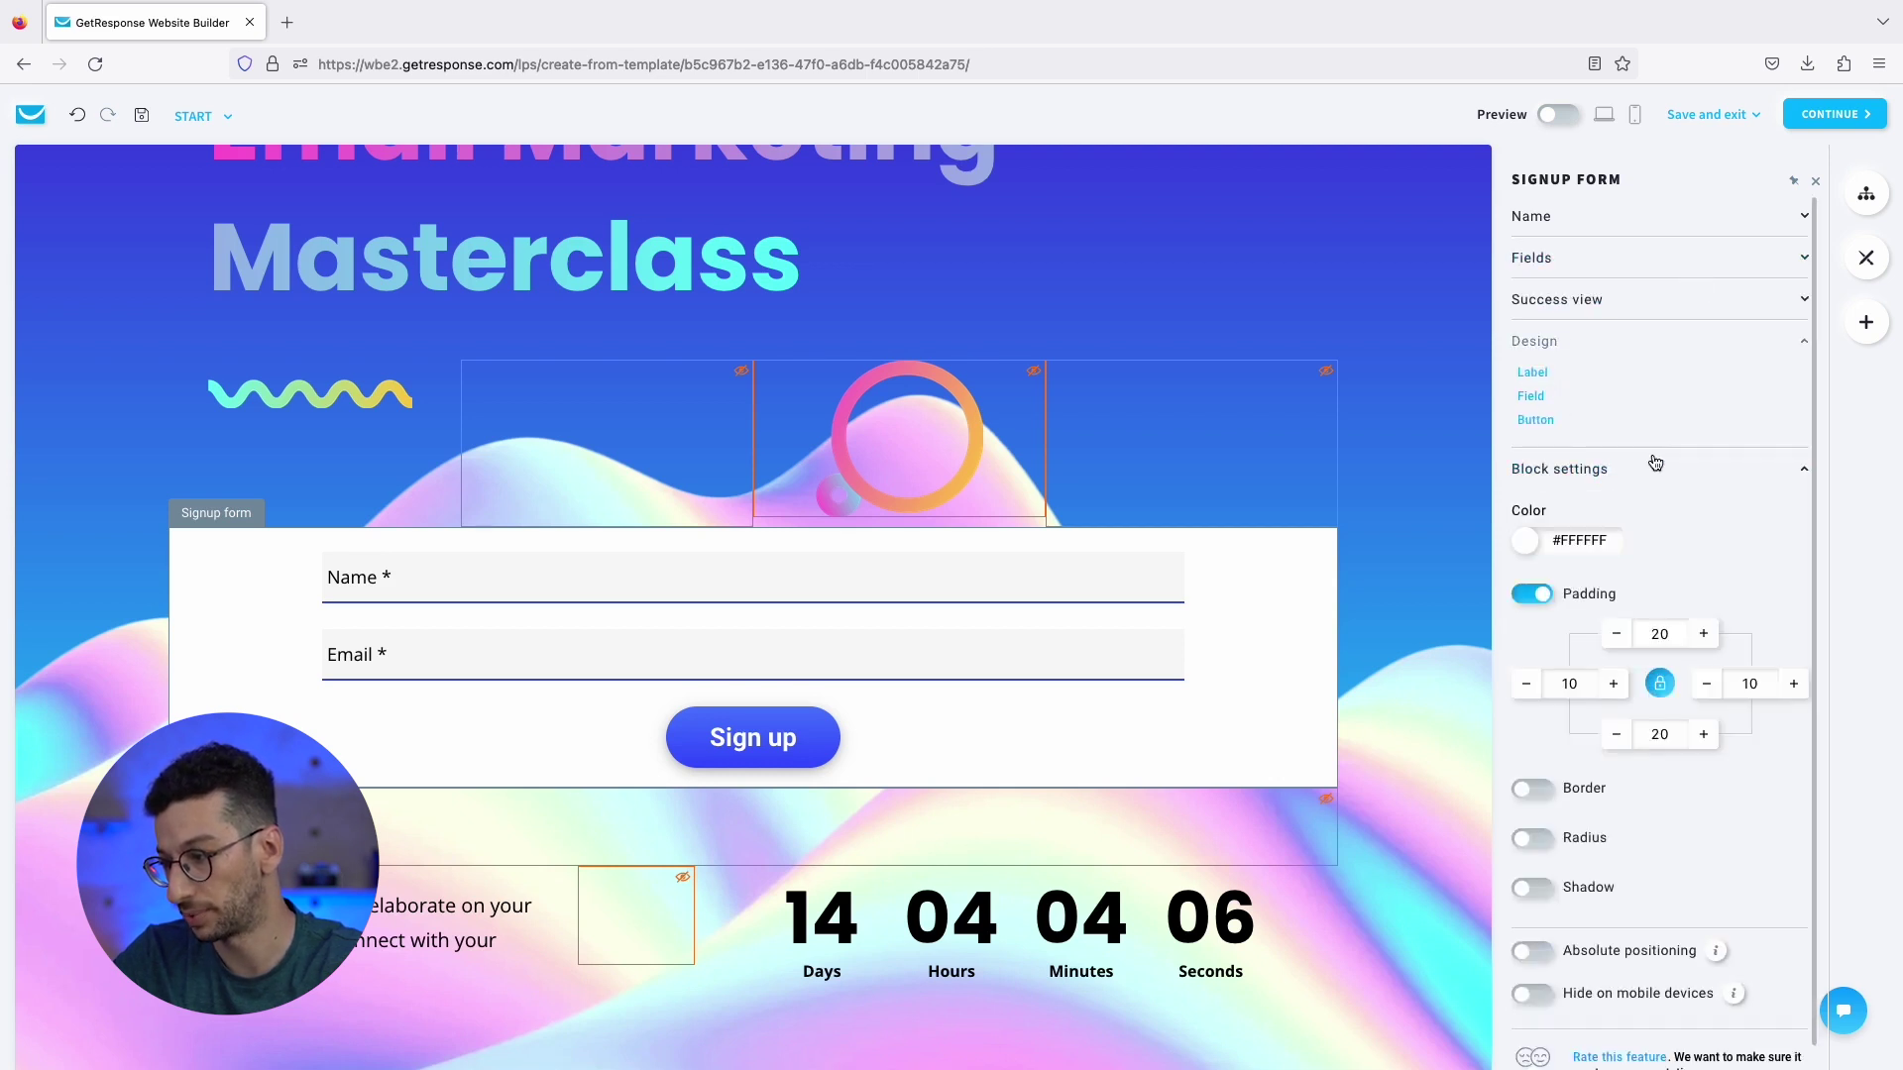
{"action": "scroll", "coordinate": [1652, 461], "scroll_direction": "down", "scroll_amount": 1}
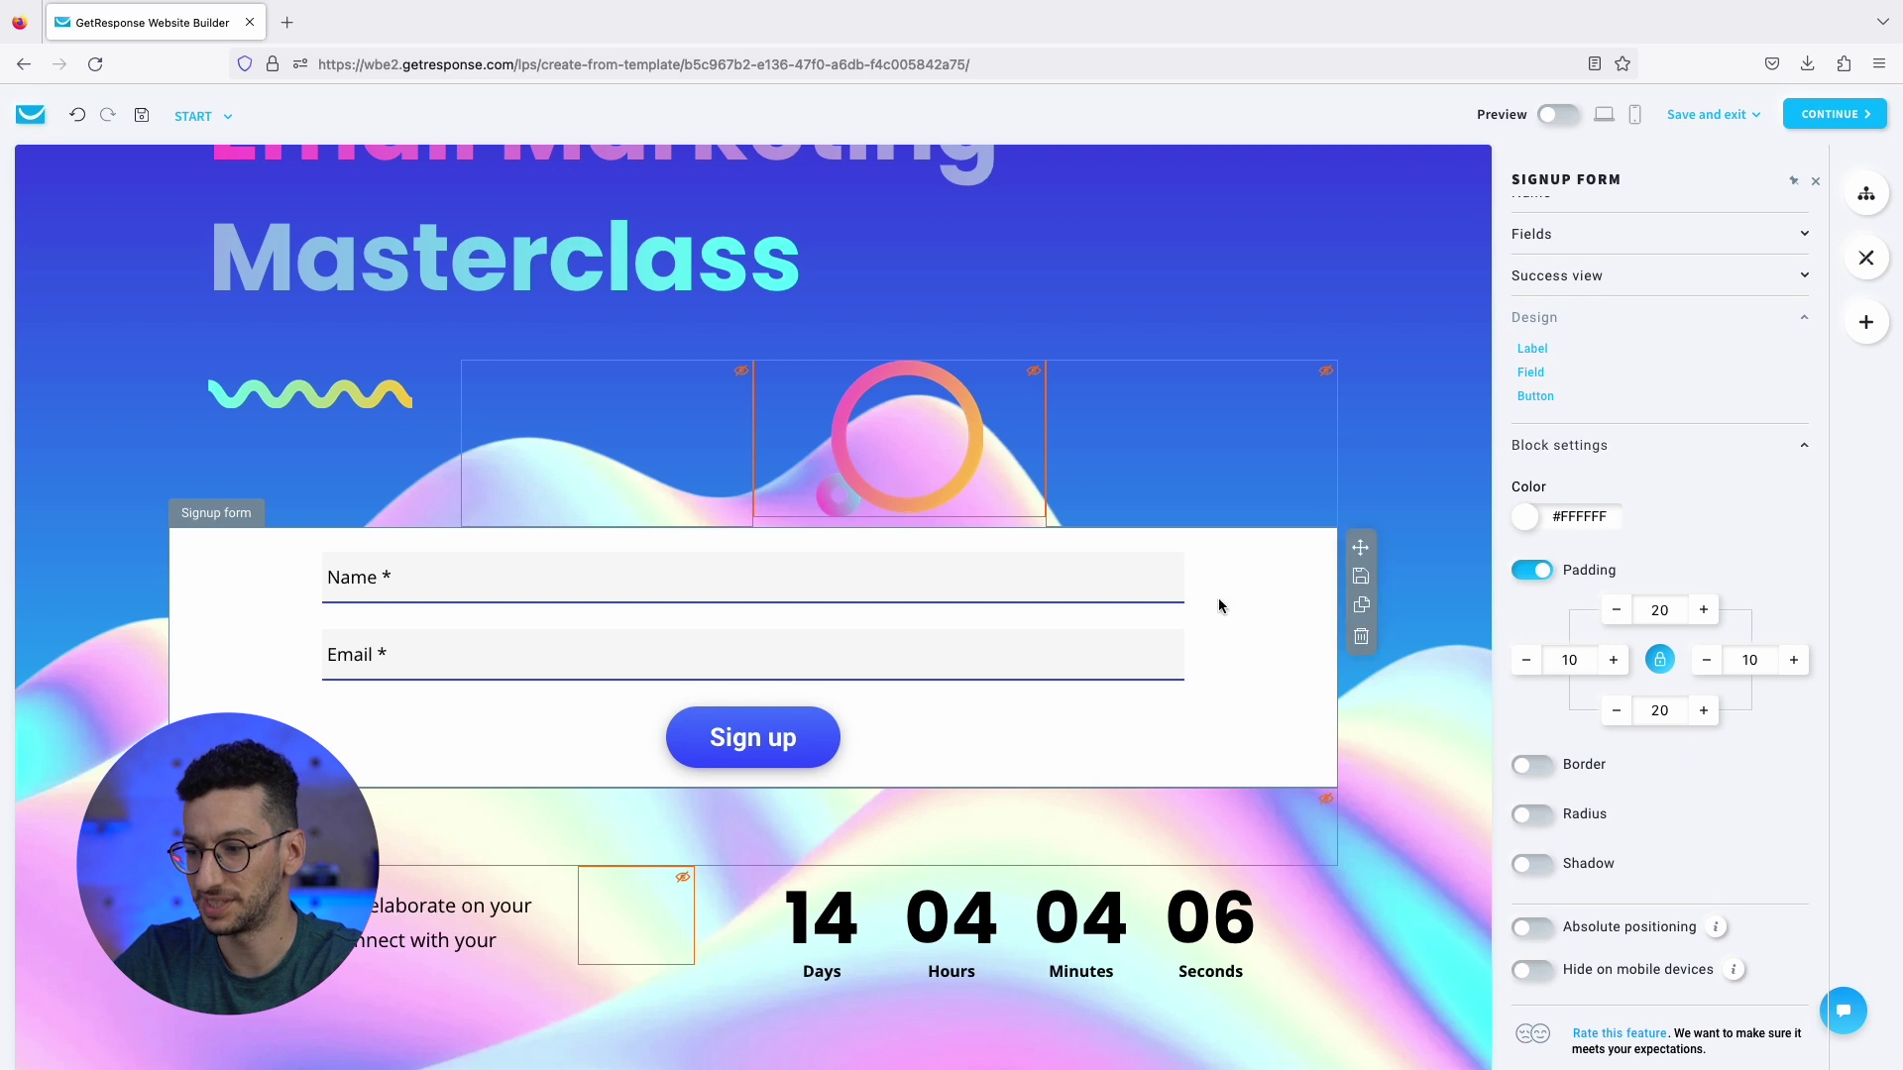
{"action": "mouse_move", "coordinate": [1299, 672]}
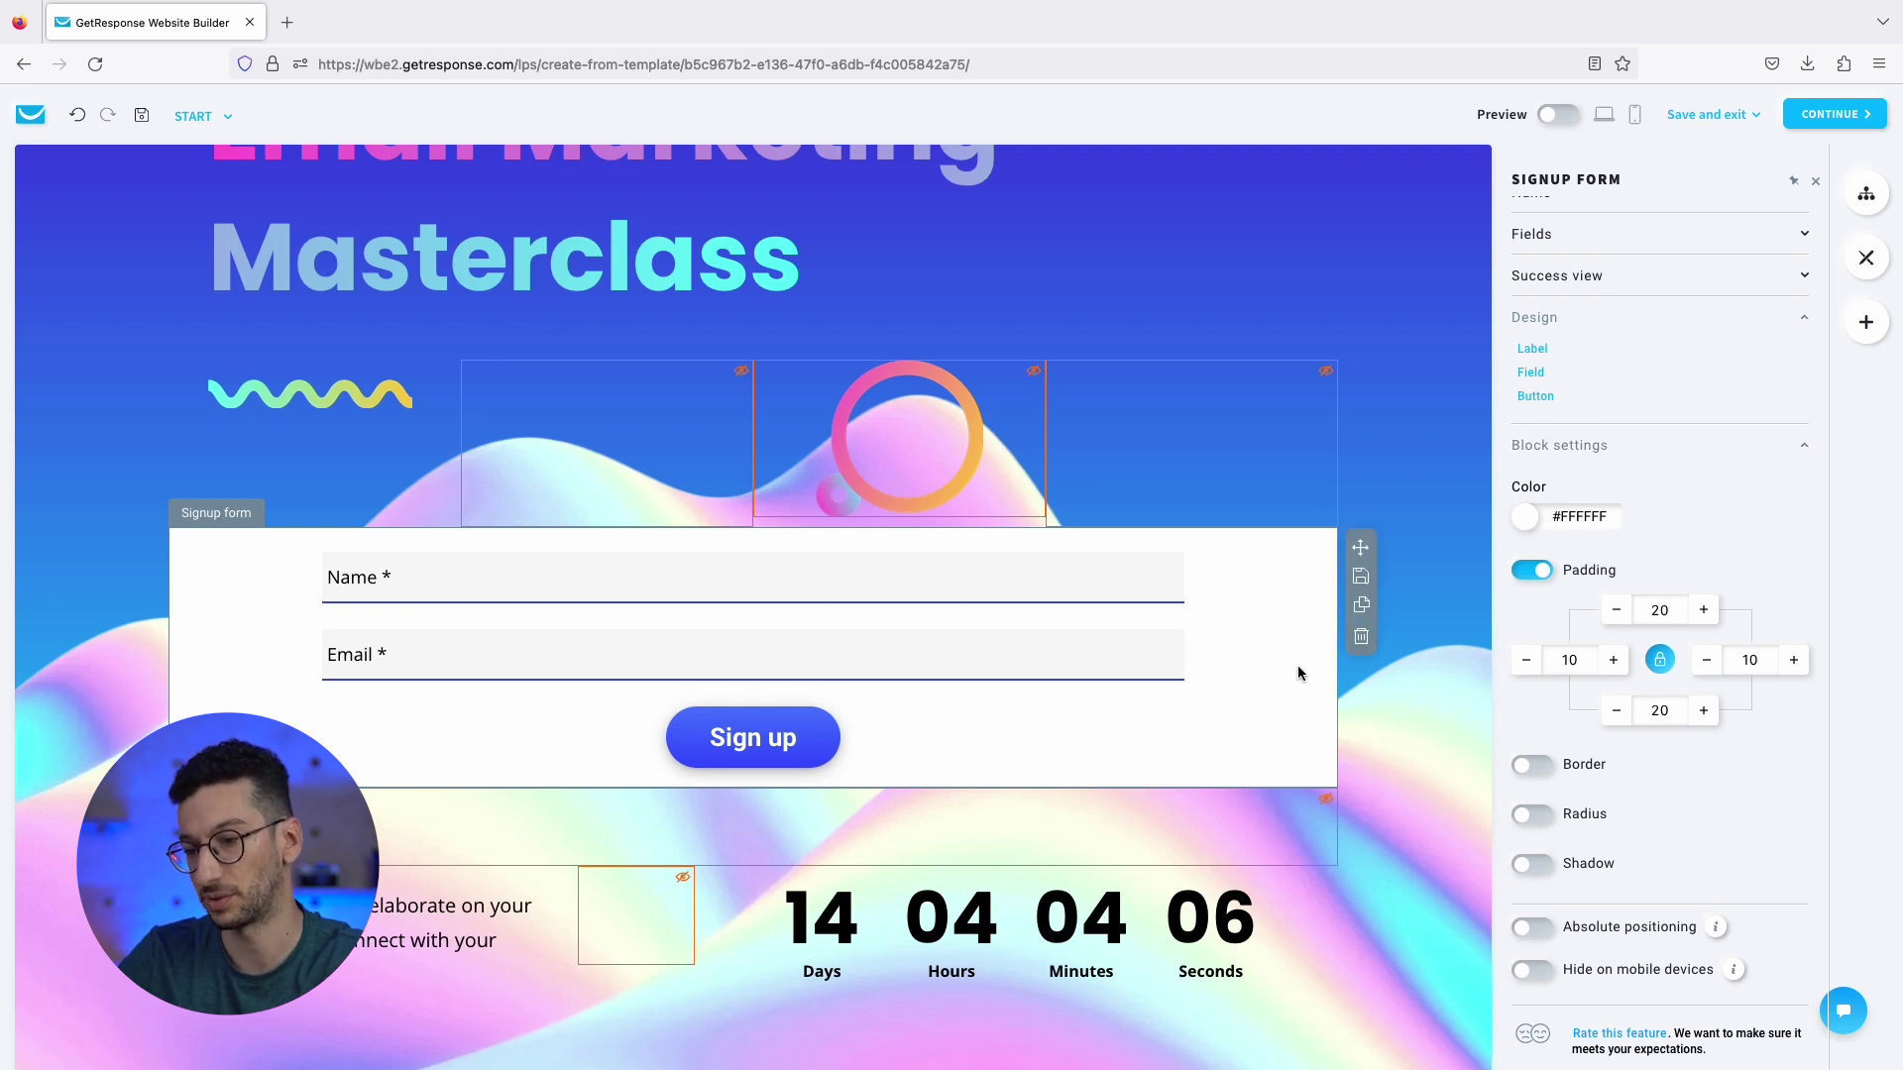
{"action": "left_click", "coordinate": [1528, 524]}
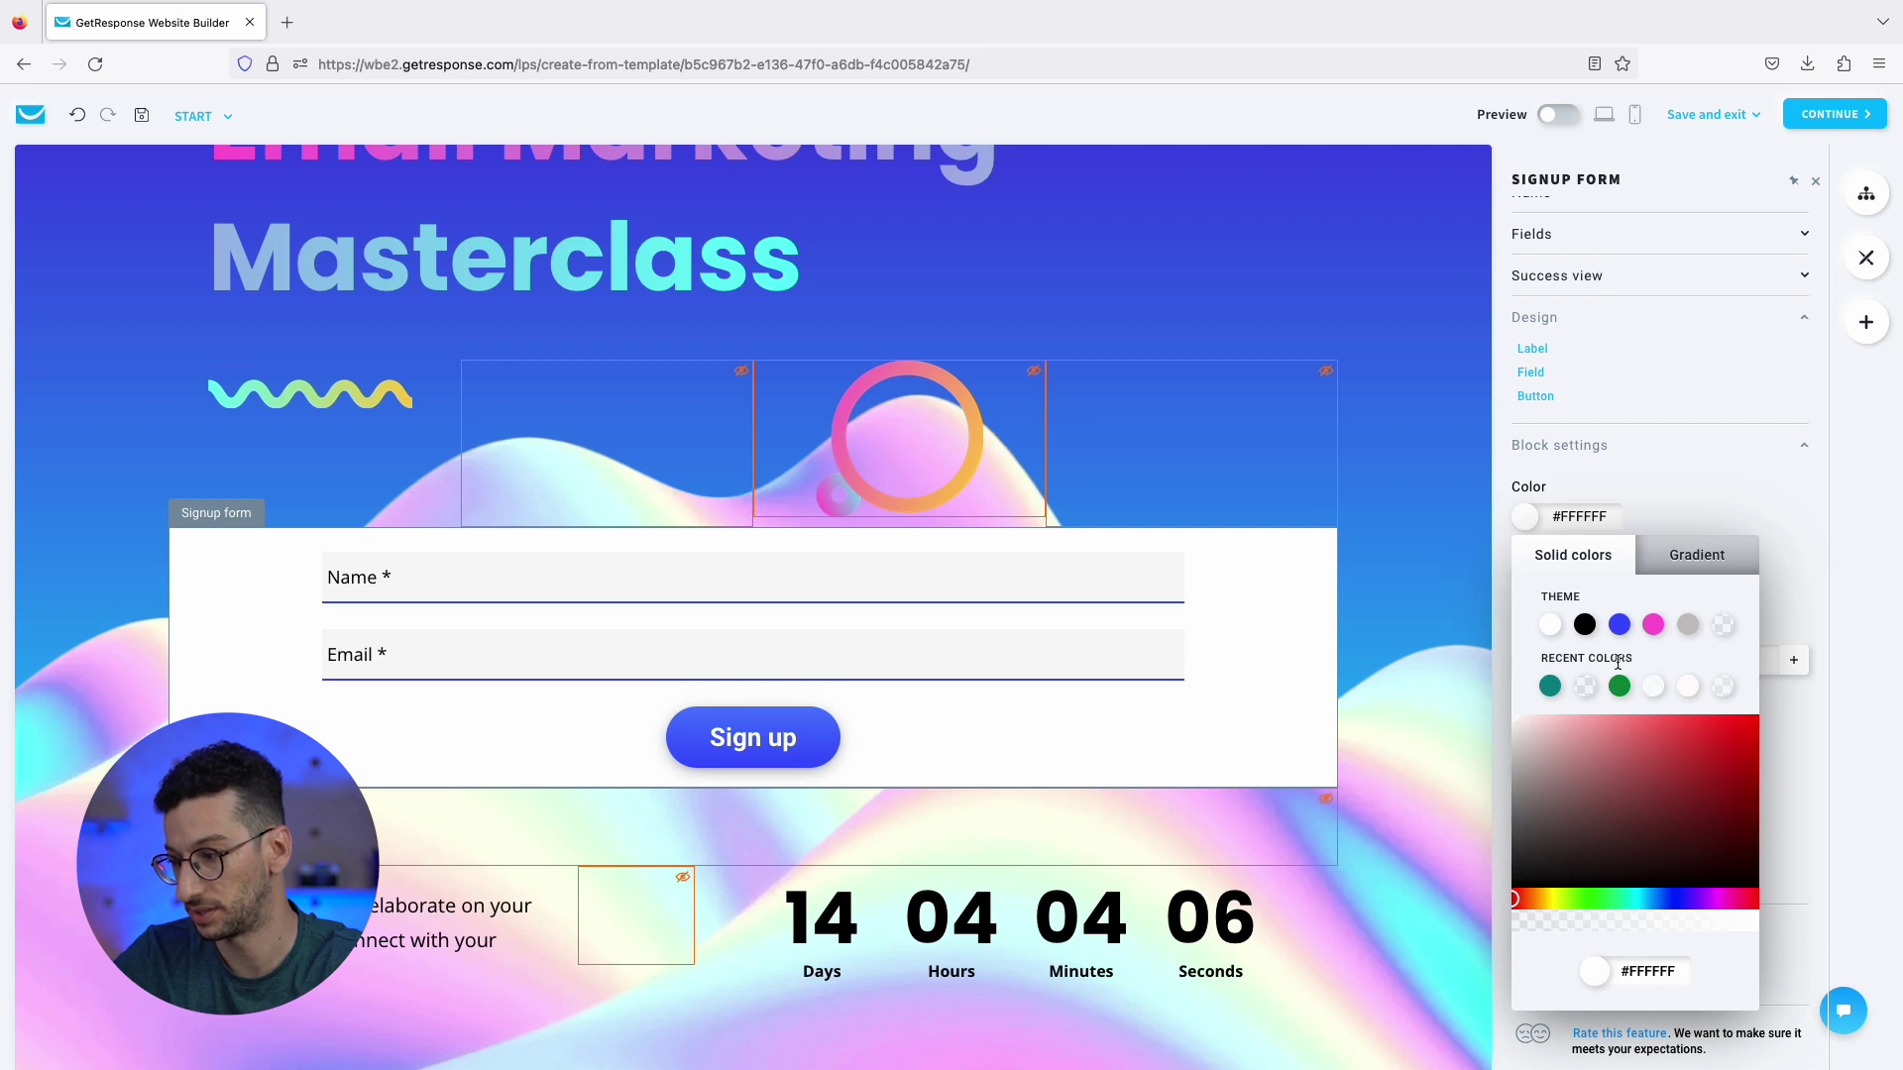
{"action": "left_click", "coordinate": [1586, 685]}
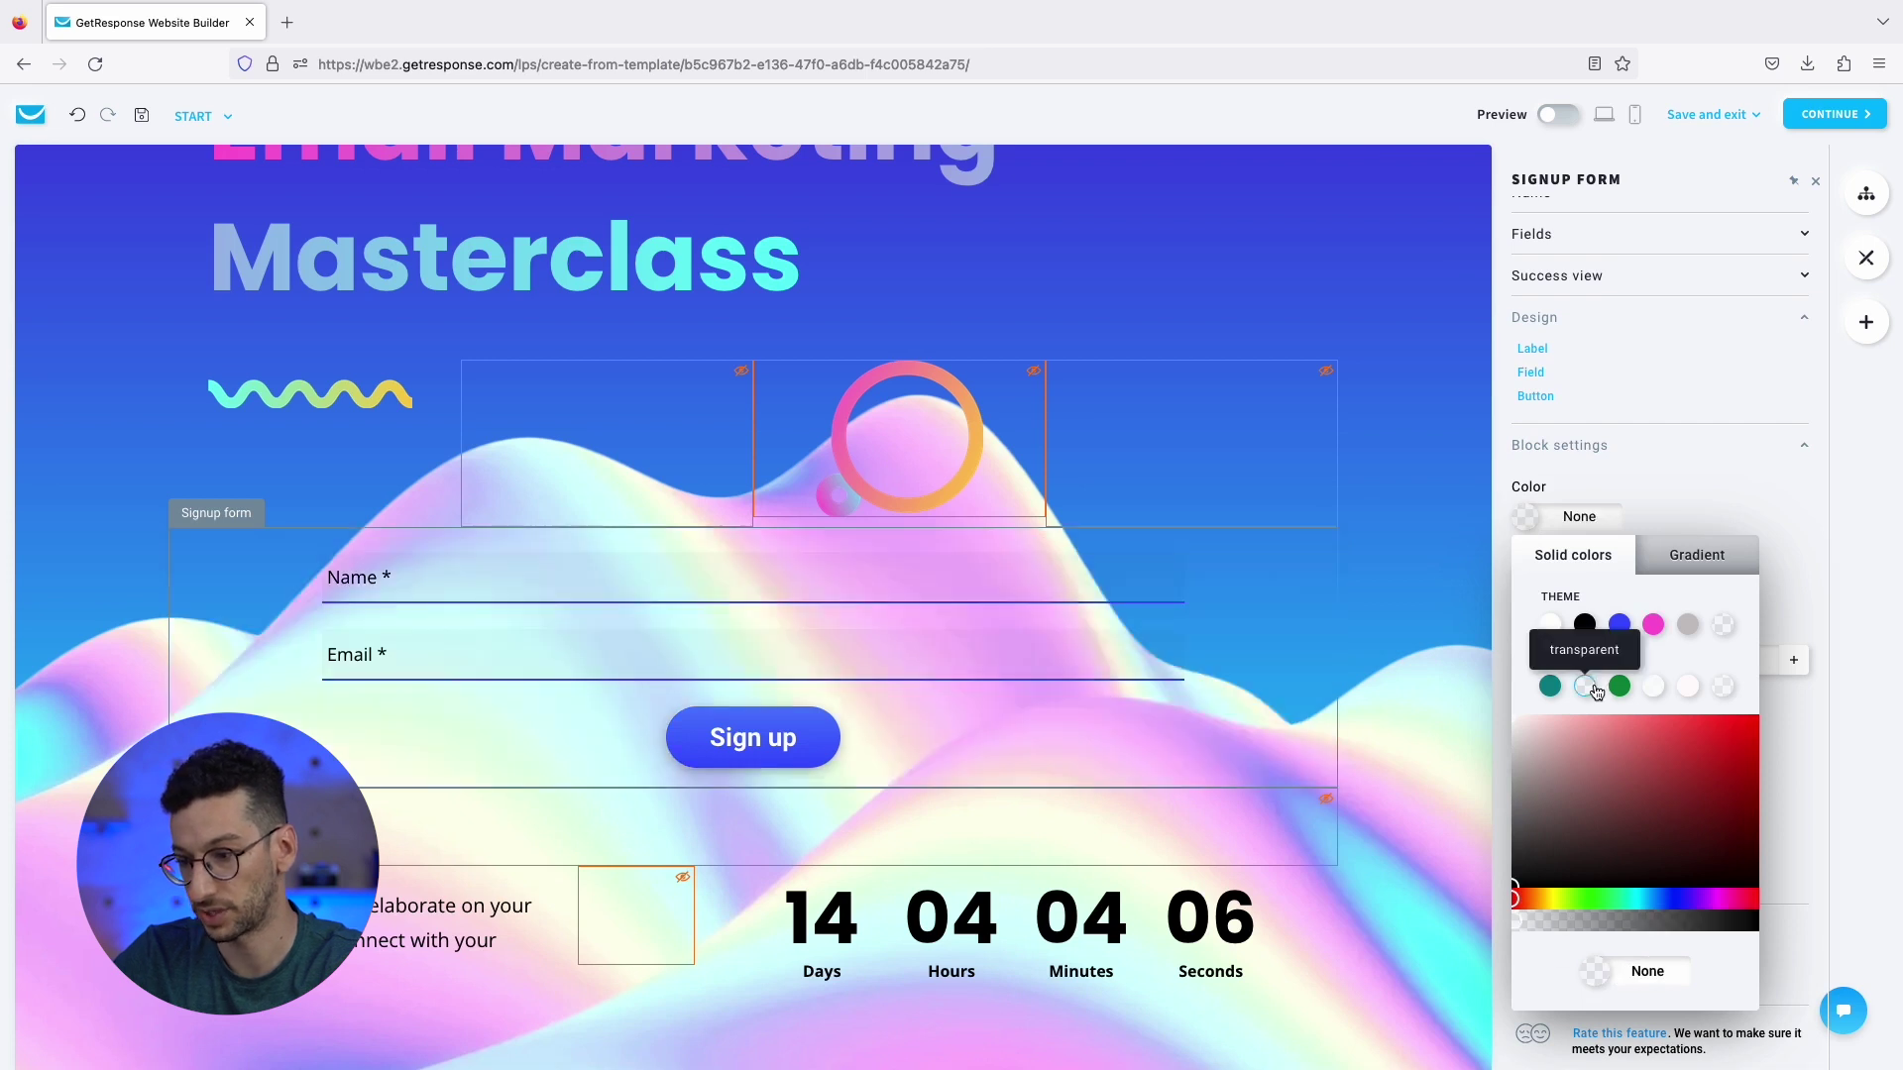
{"action": "left_click", "coordinate": [1201, 705]}
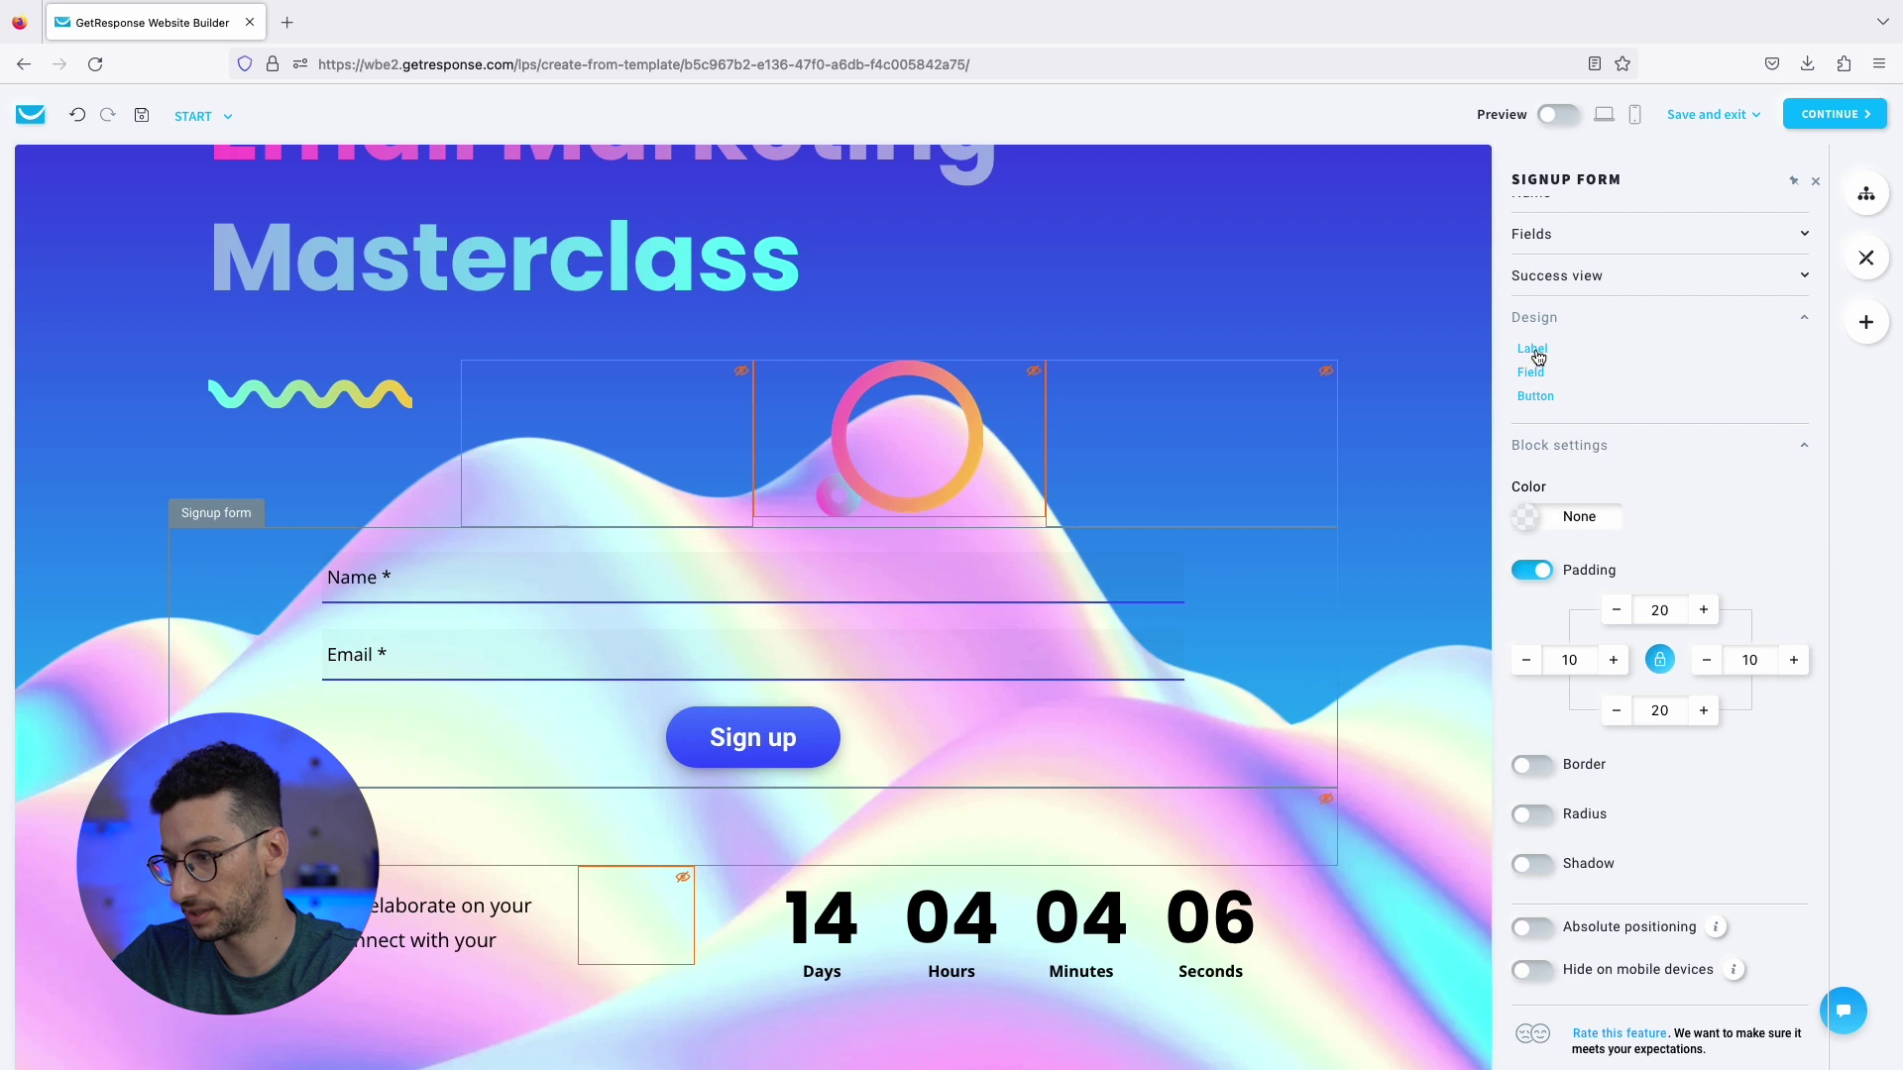
Set the background color of the signup form's fields to semi-transparent white, #FFFFFFCC.
{"action": "left_click", "coordinate": [1636, 448]}
{"action": "left_click", "coordinate": [1535, 396]}
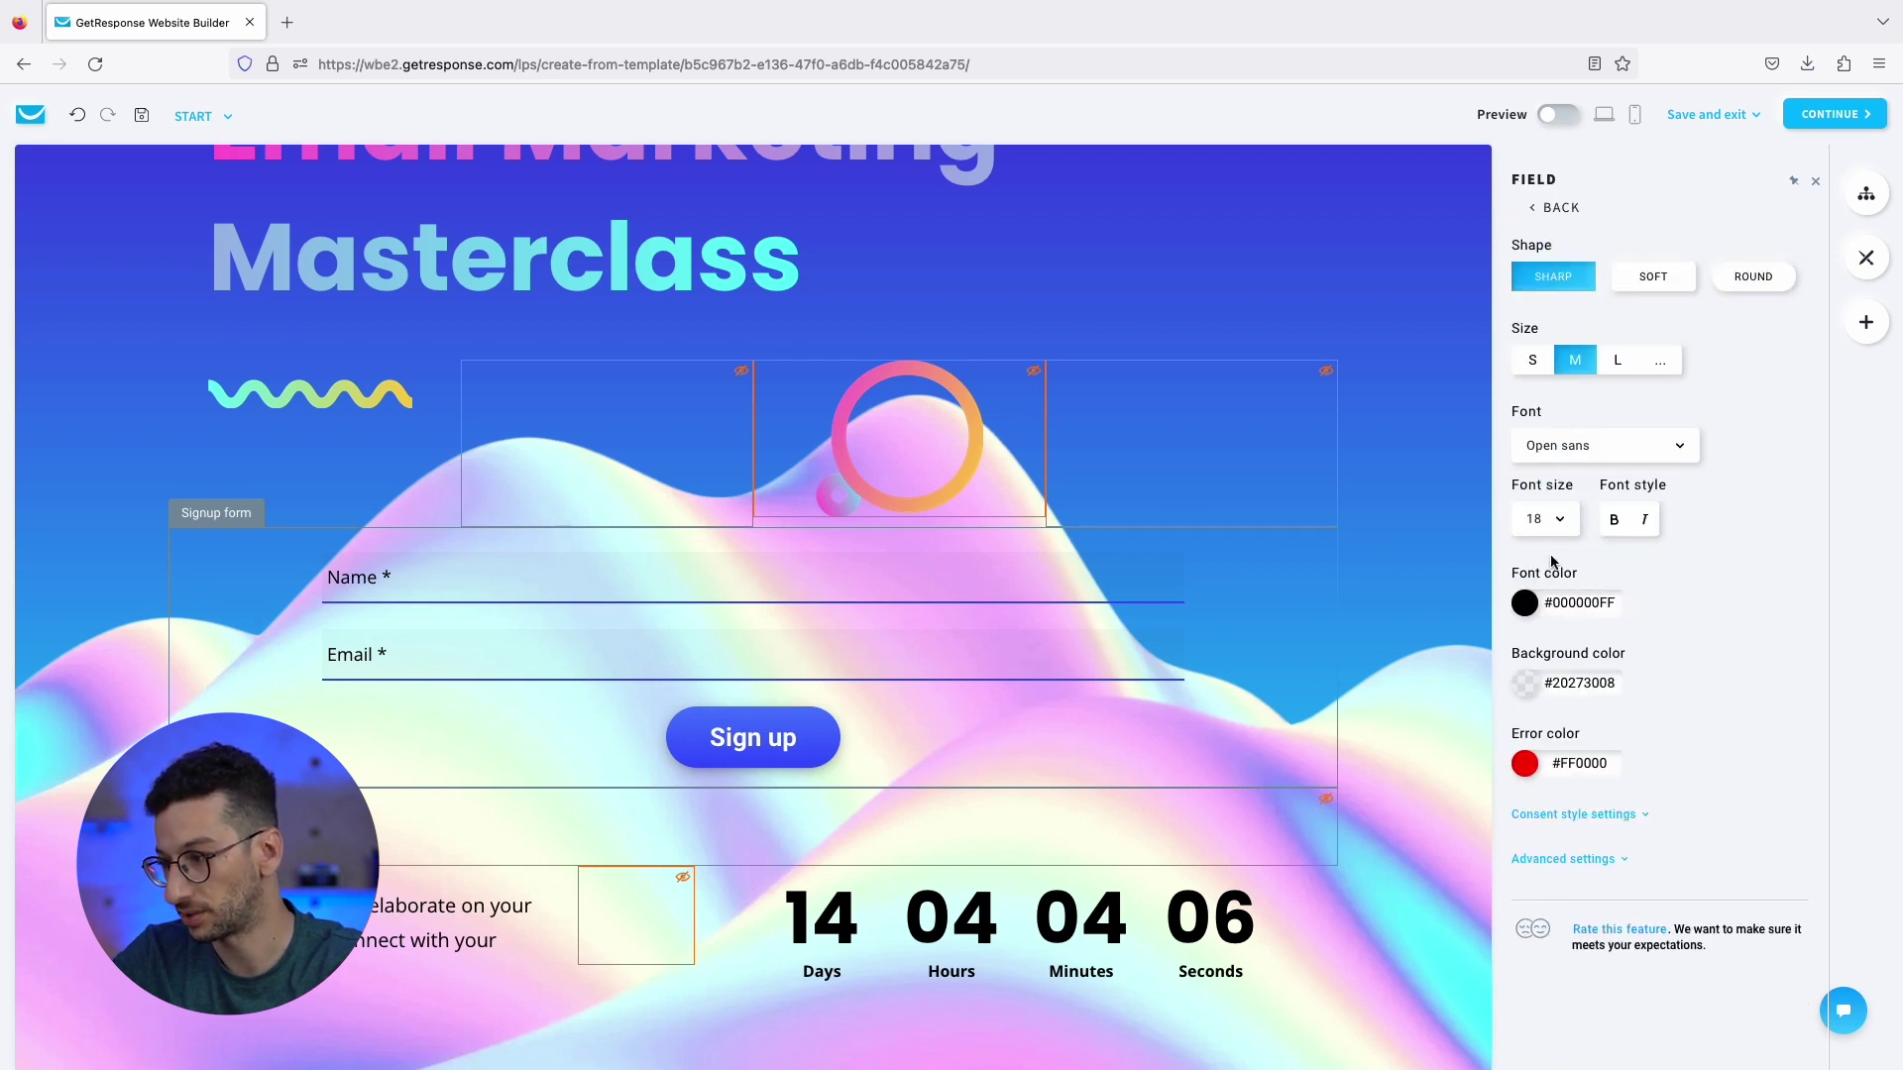
{"action": "left_click", "coordinate": [1525, 683]}
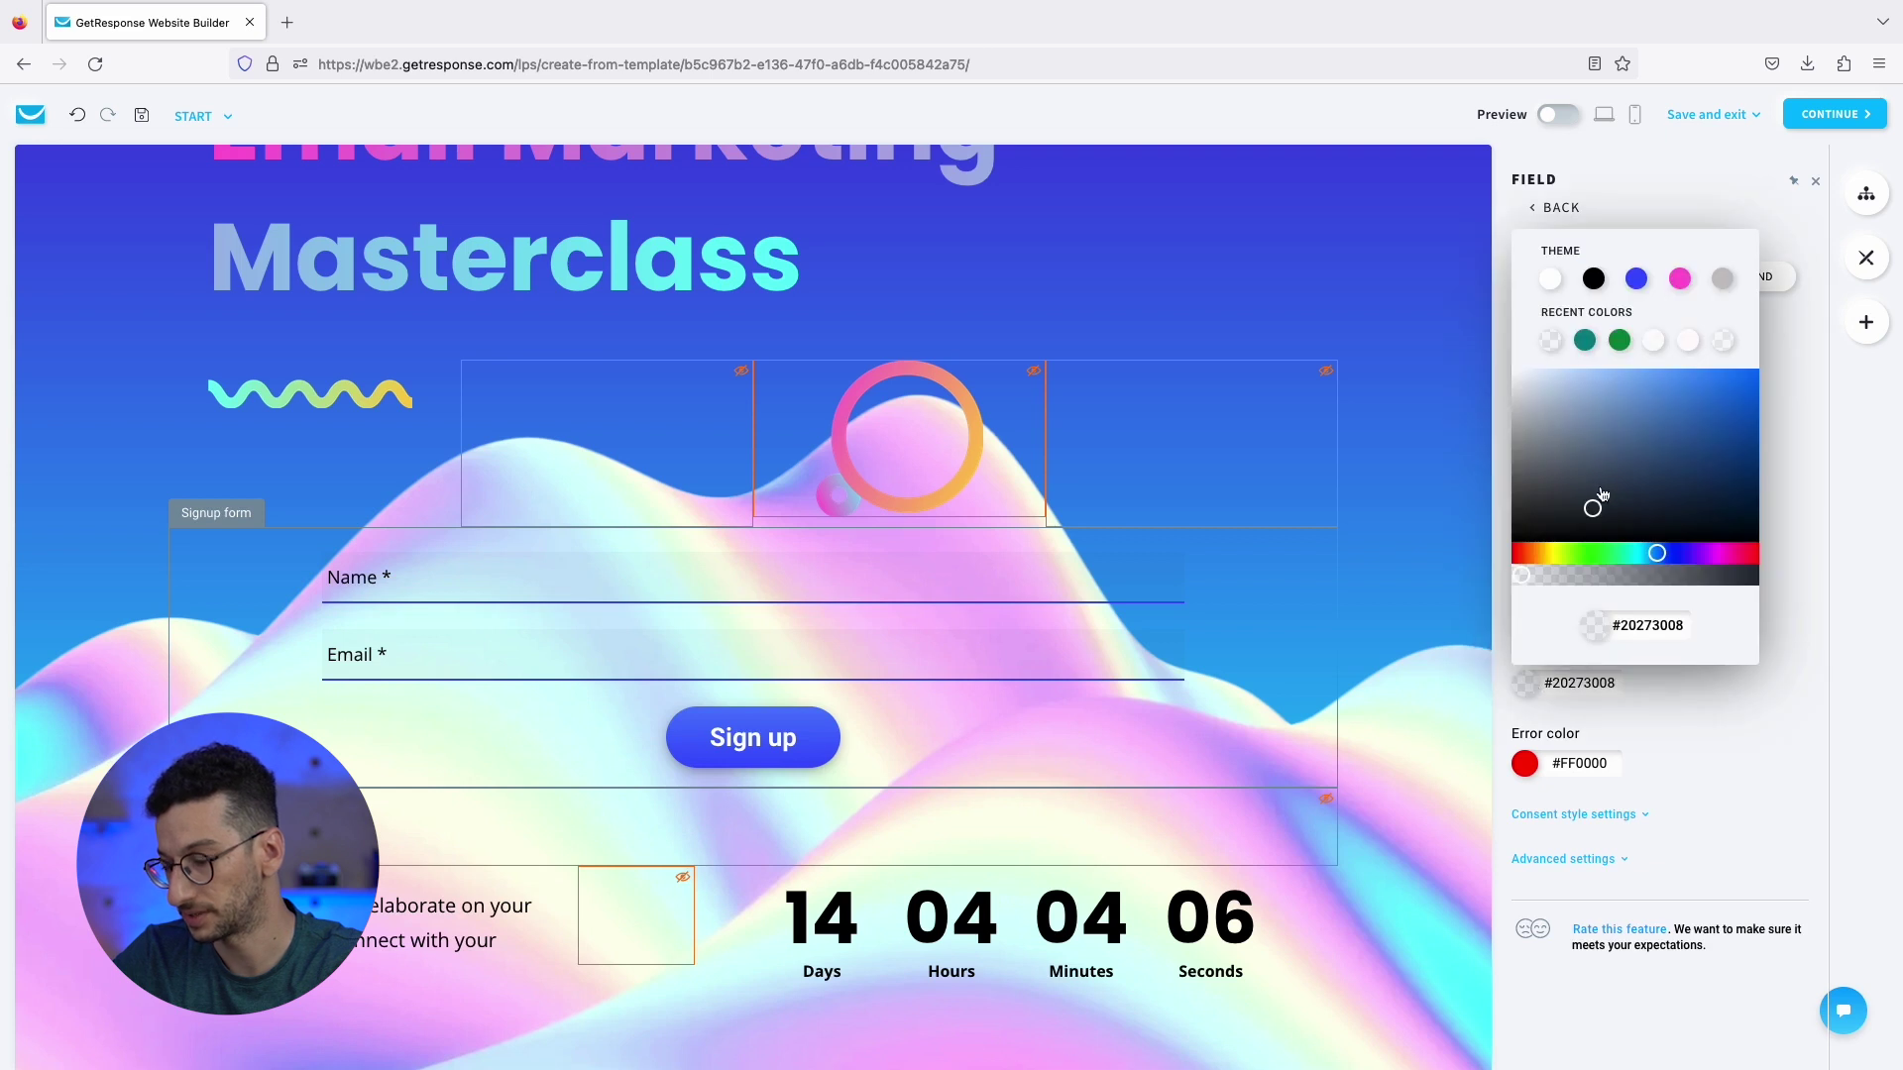
{"action": "left_click", "coordinate": [1653, 341]}
{"action": "left_click", "coordinate": [1688, 341]}
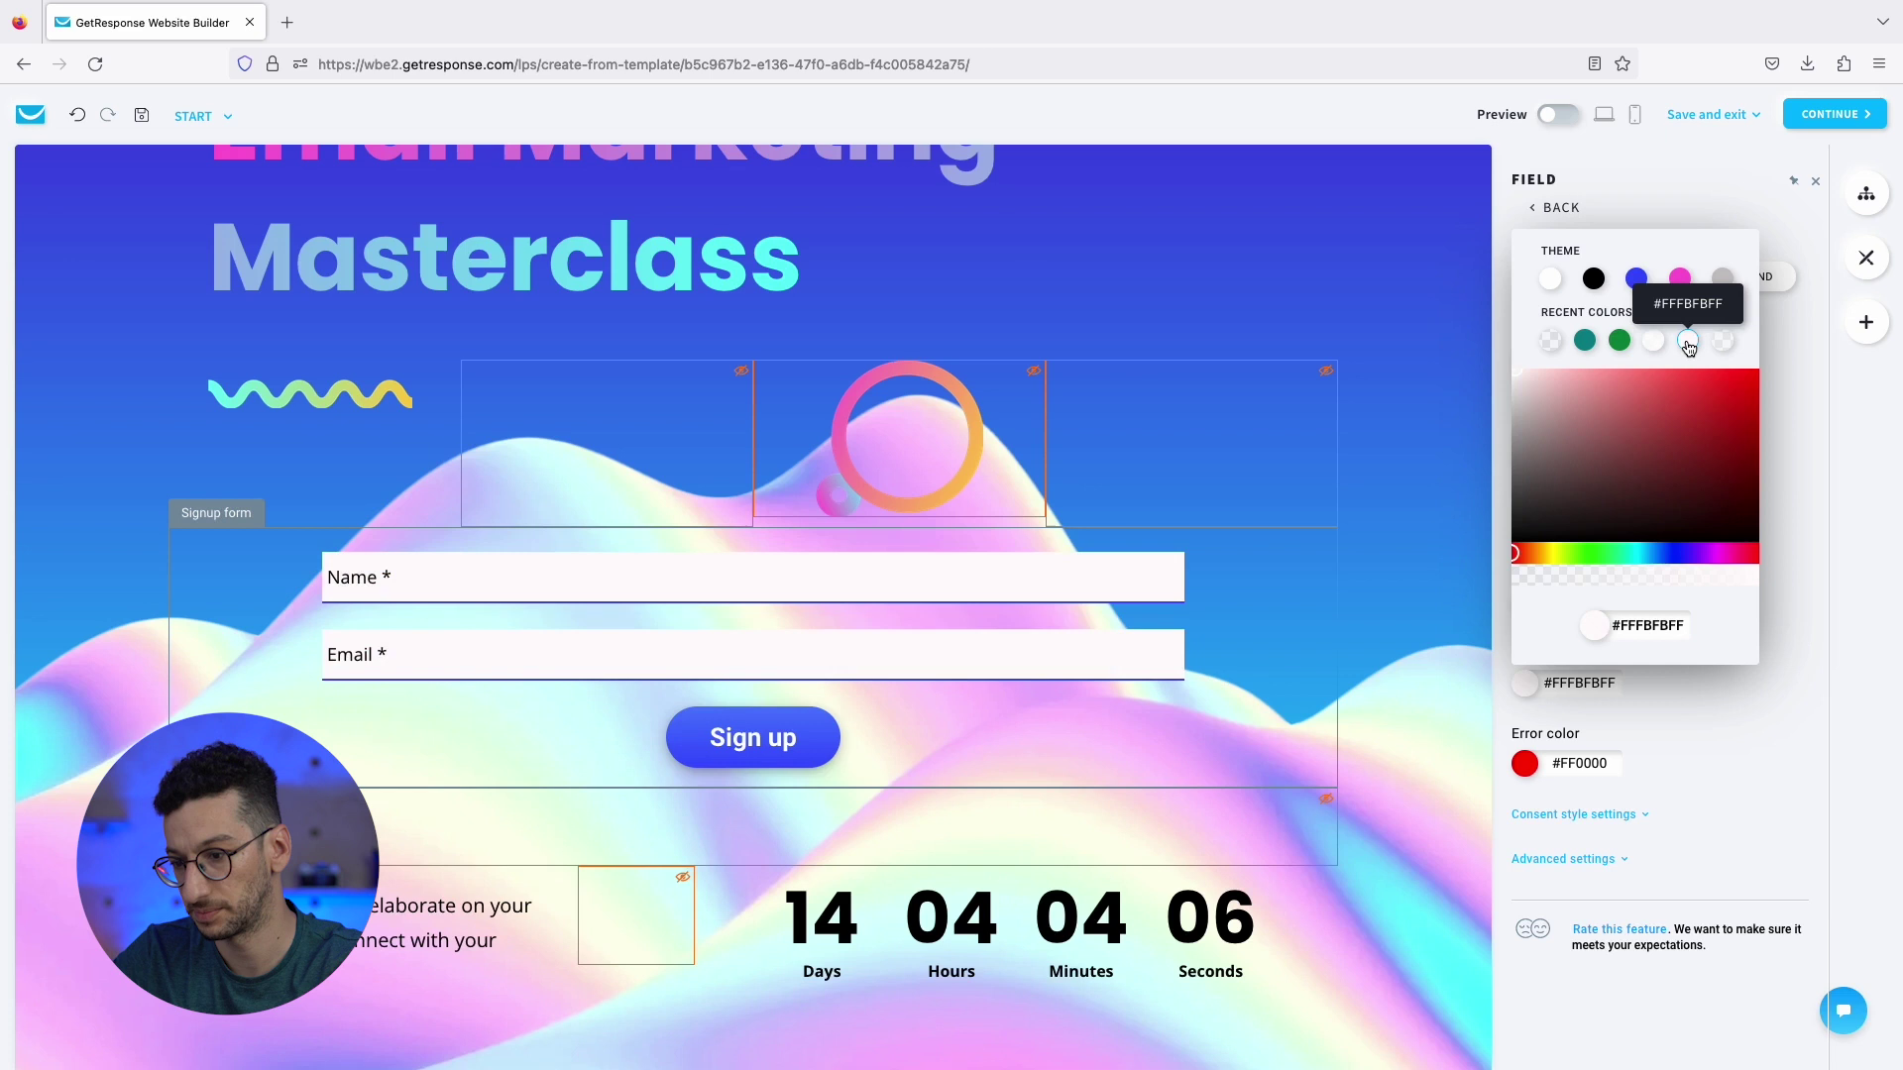
{"action": "left_click", "coordinate": [1653, 340]}
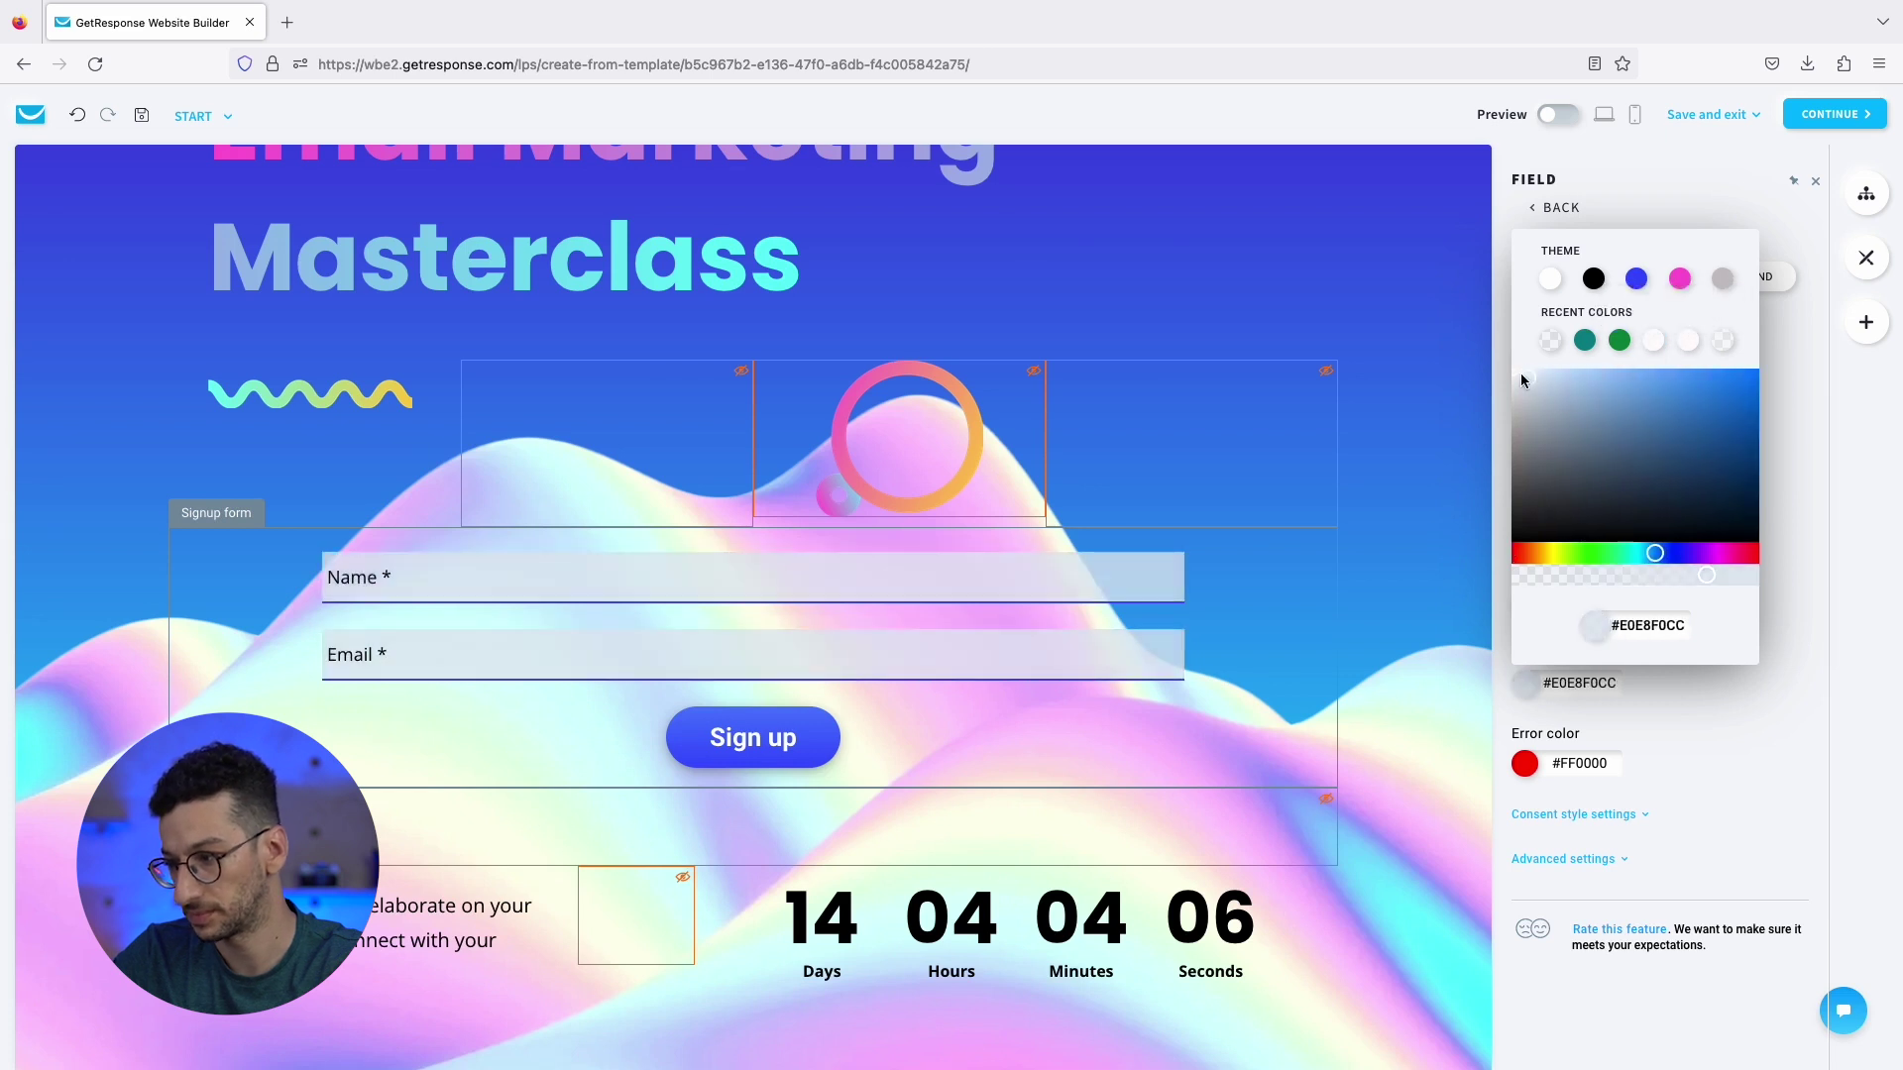
{"action": "left_click", "coordinate": [1490, 371]}
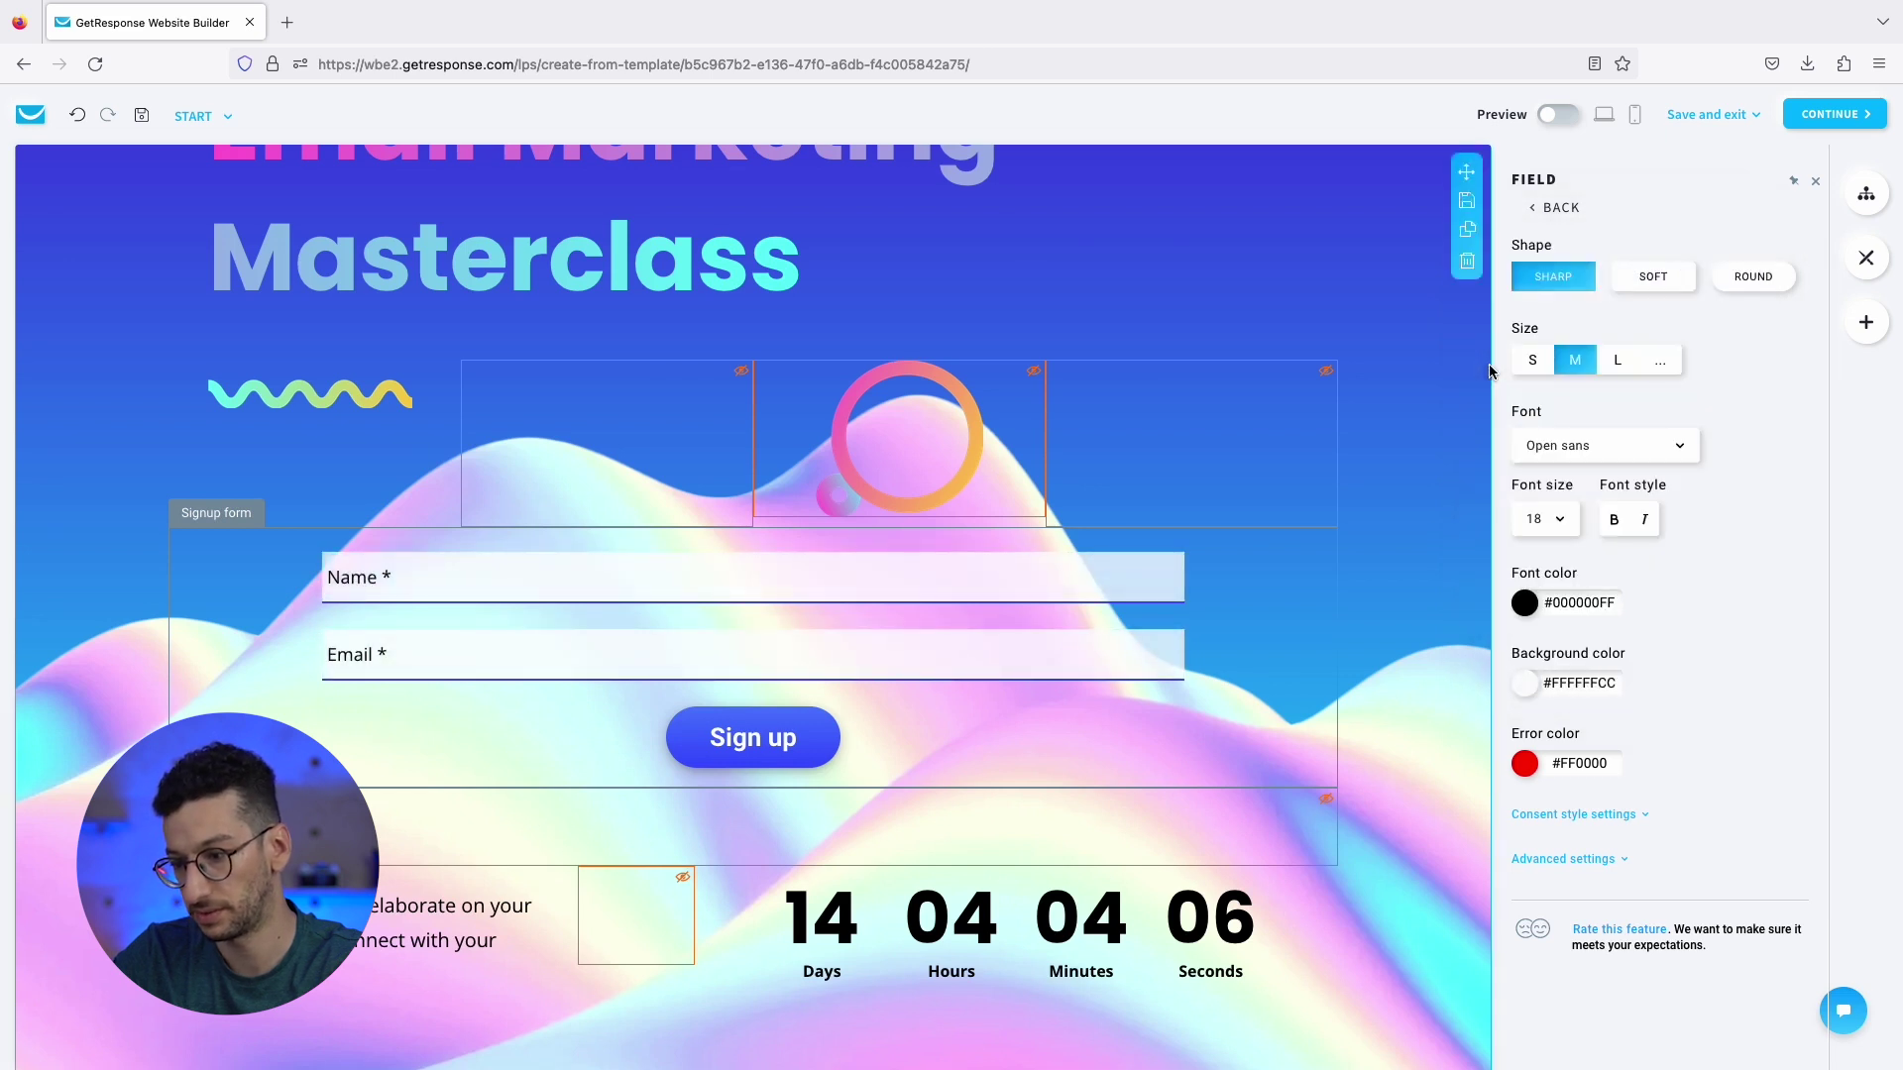
{"action": "left_click", "coordinate": [1400, 723]}
Raise the white background of the signup form's fields to full opacity.
{"action": "left_click", "coordinate": [1200, 627]}
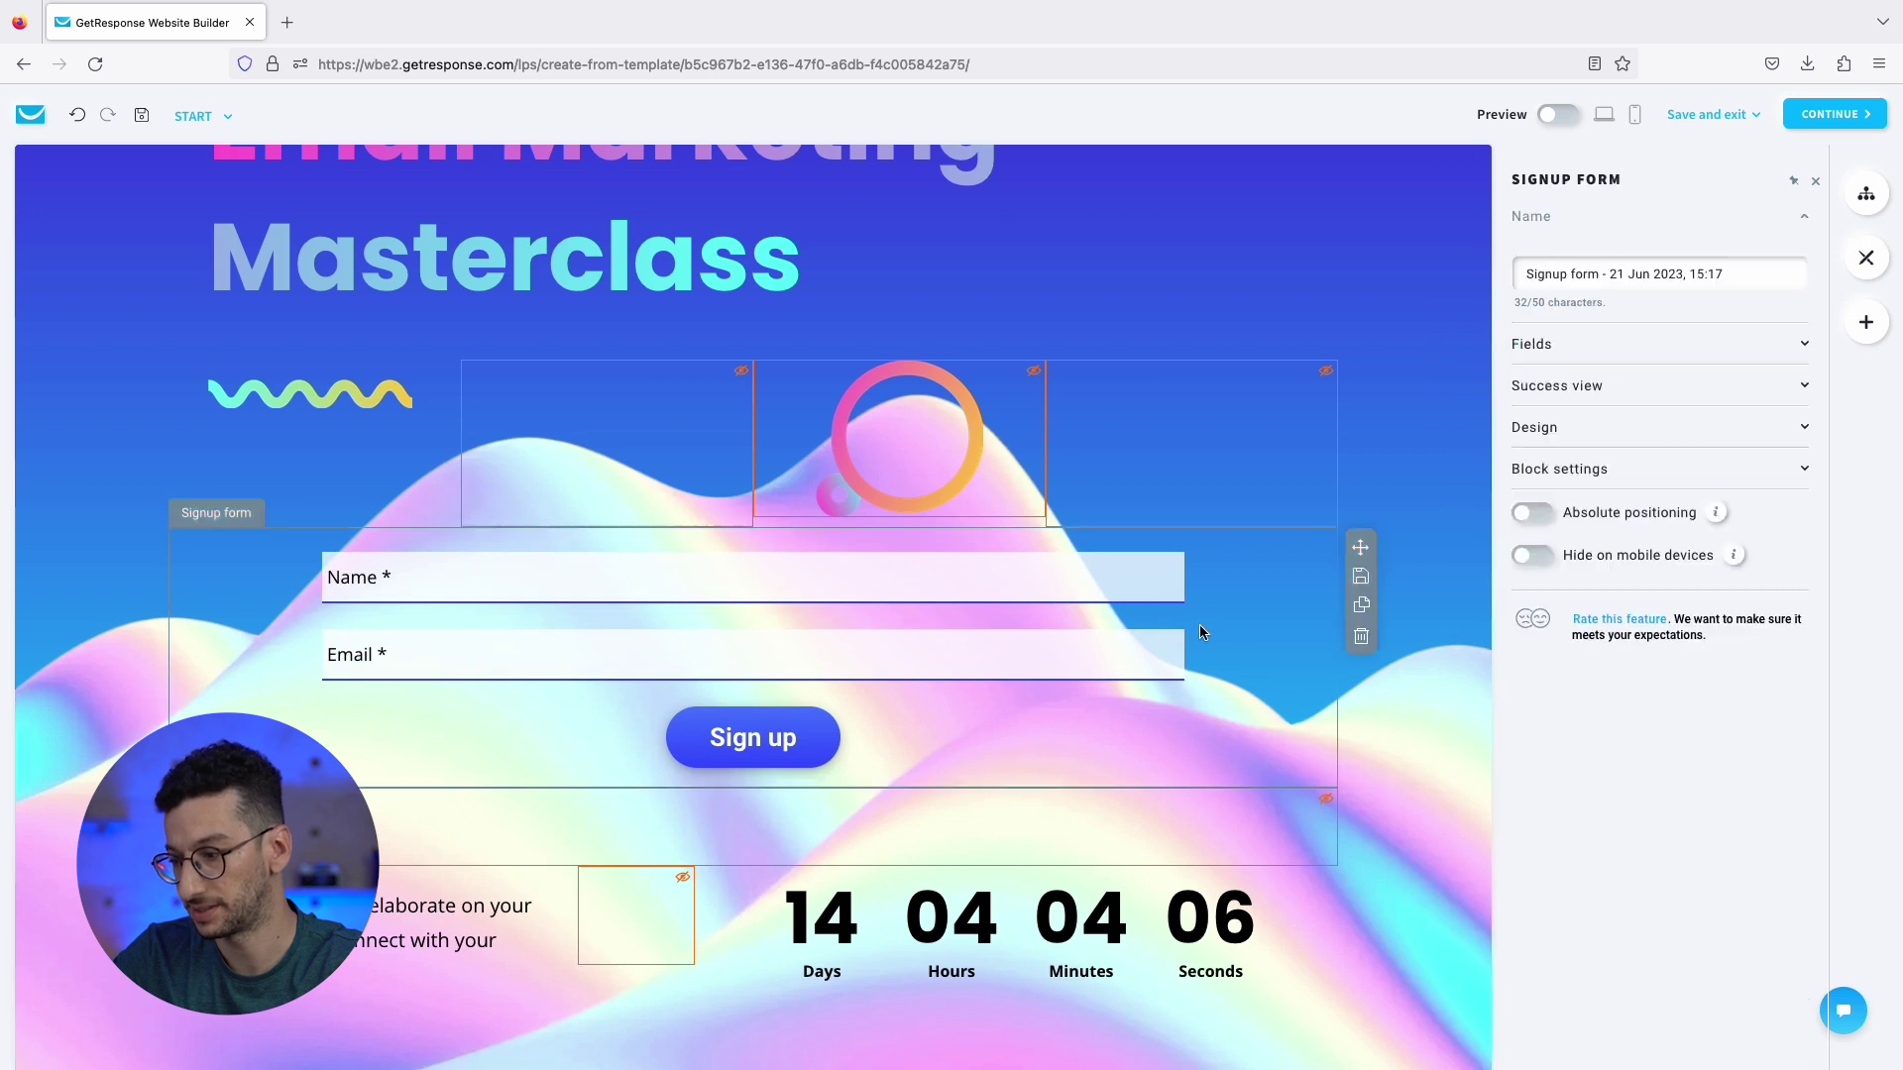
{"action": "left_click", "coordinate": [1590, 437]}
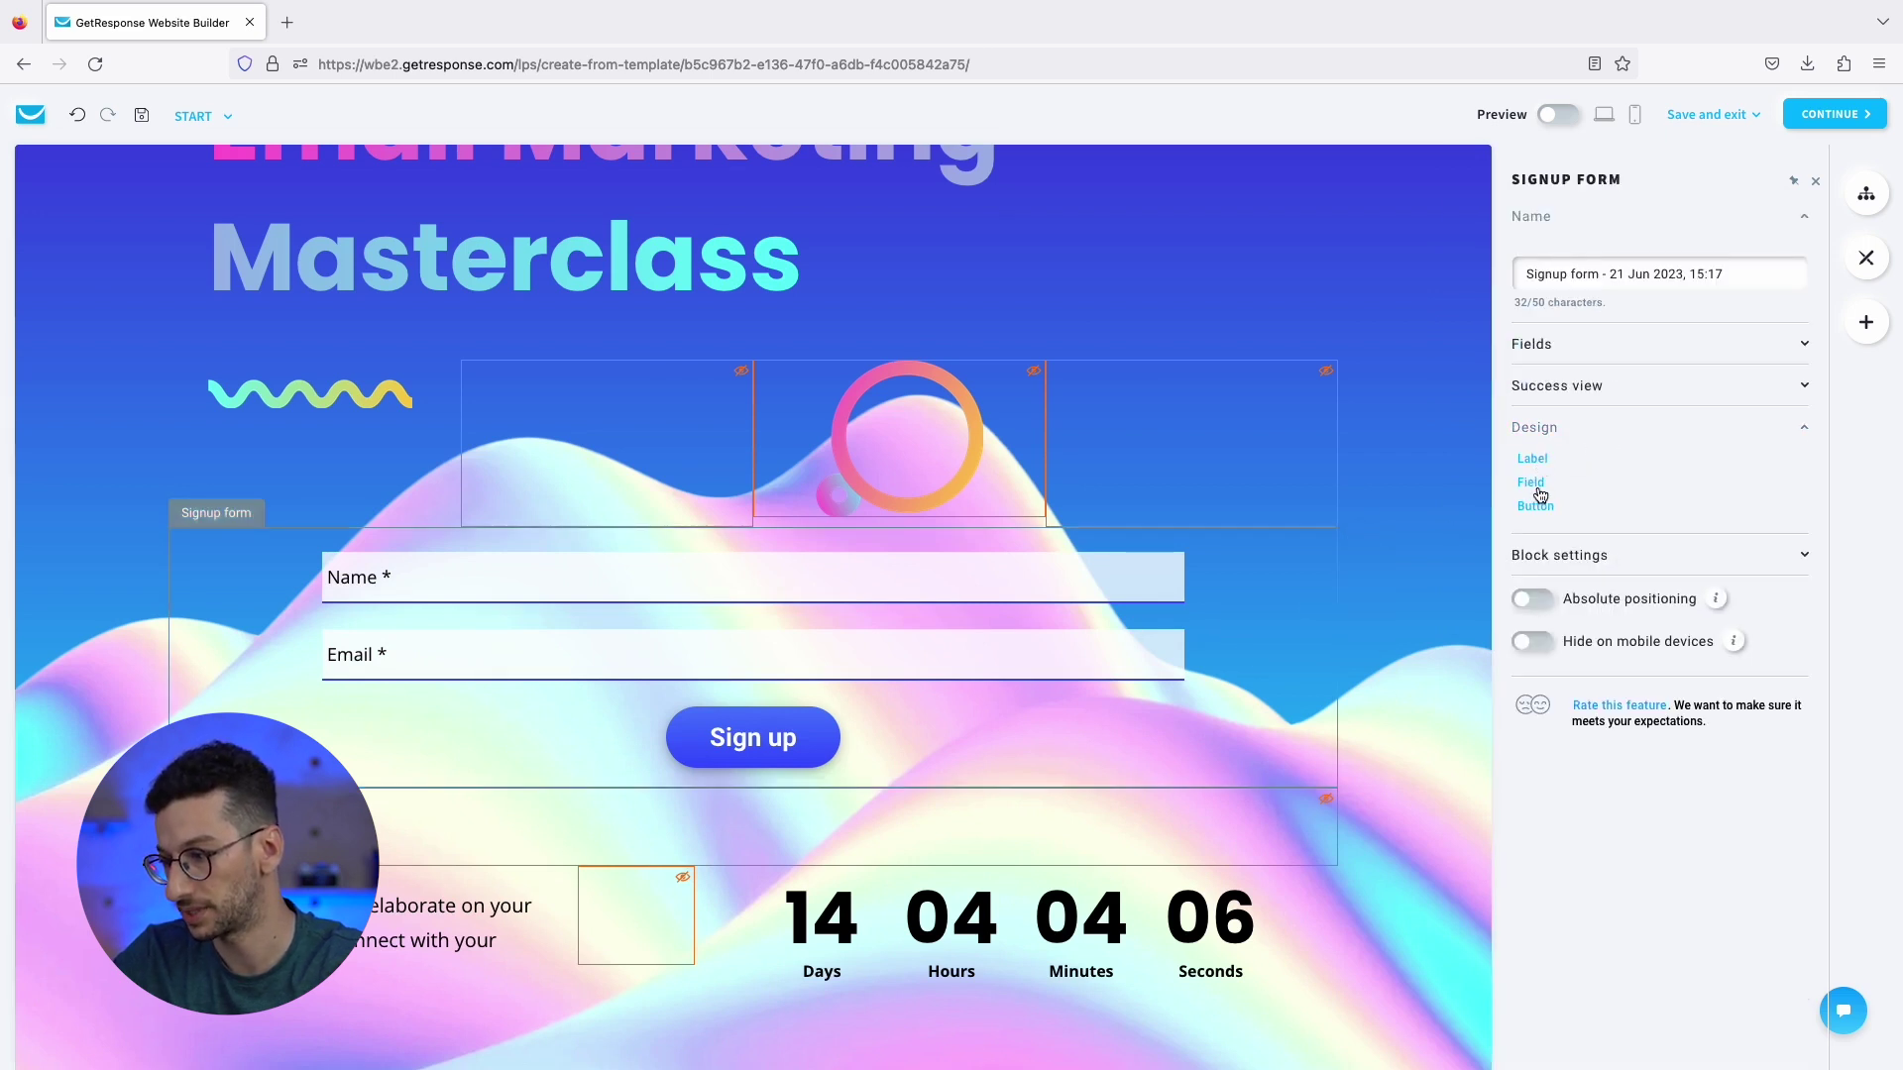
{"action": "left_click", "coordinate": [1535, 484]}
{"action": "left_click", "coordinate": [1526, 684]}
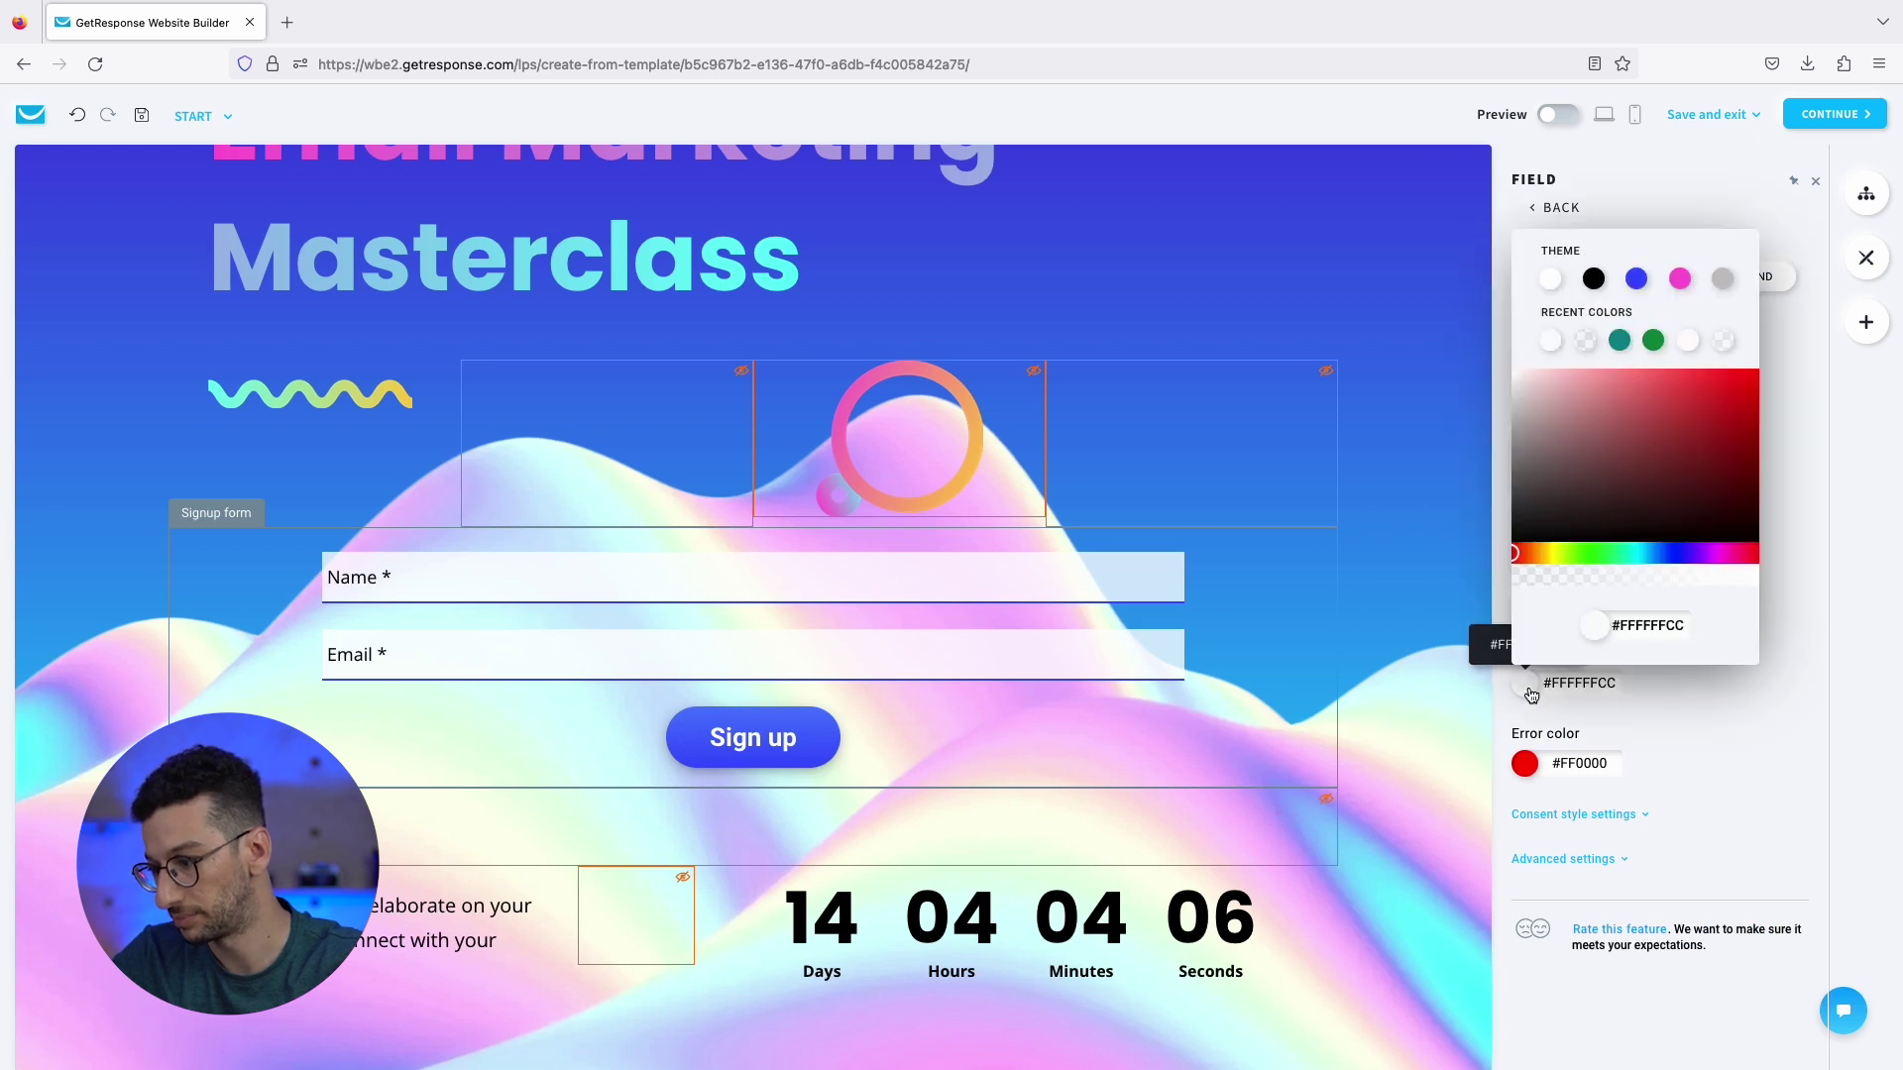
{"action": "left_click_drag", "start_coordinate": [1577, 581], "coordinate": [1758, 590]}
{"action": "left_click", "coordinate": [1759, 588]}
{"action": "left_click", "coordinate": [1232, 777]}
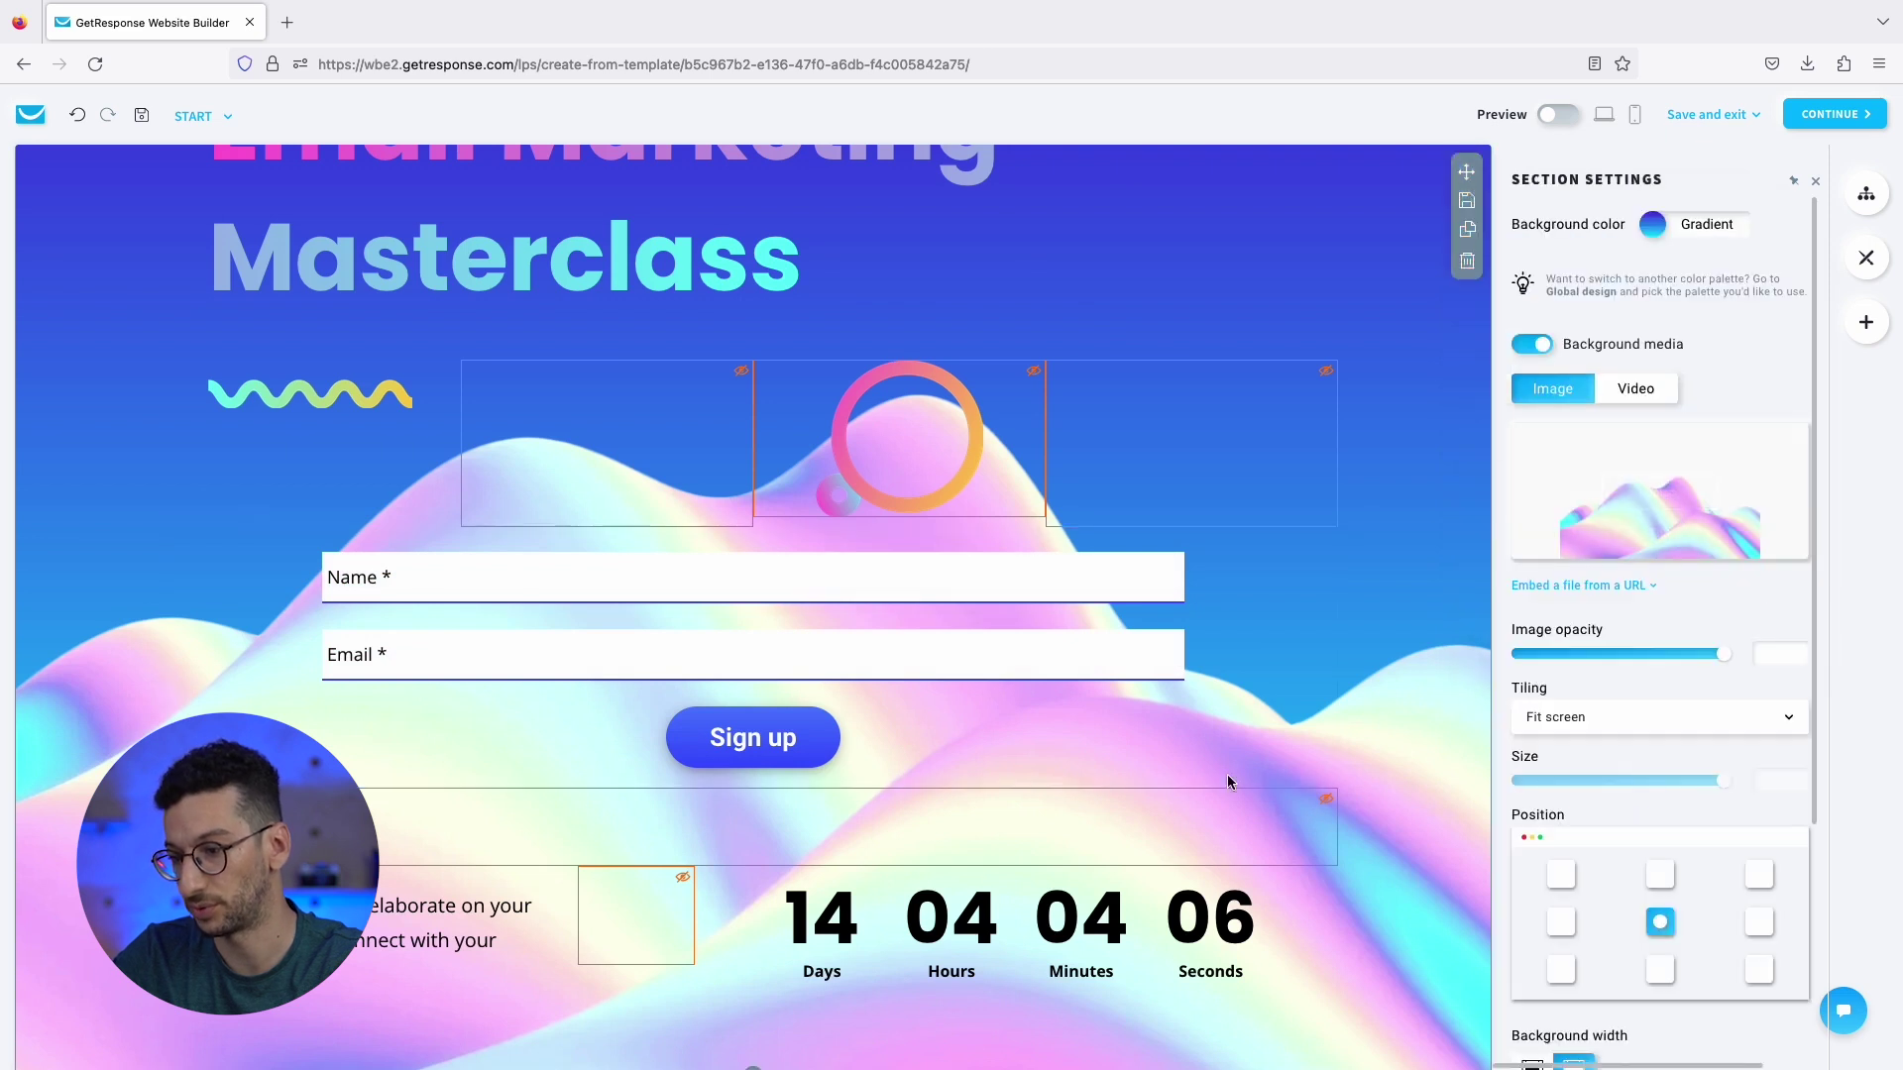
Move the countdown timer directly above the signup form.
{"action": "scroll", "coordinate": [999, 728], "scroll_direction": "down", "scroll_amount": 2}
{"action": "scroll", "coordinate": [999, 734], "scroll_direction": "up", "scroll_amount": 1}
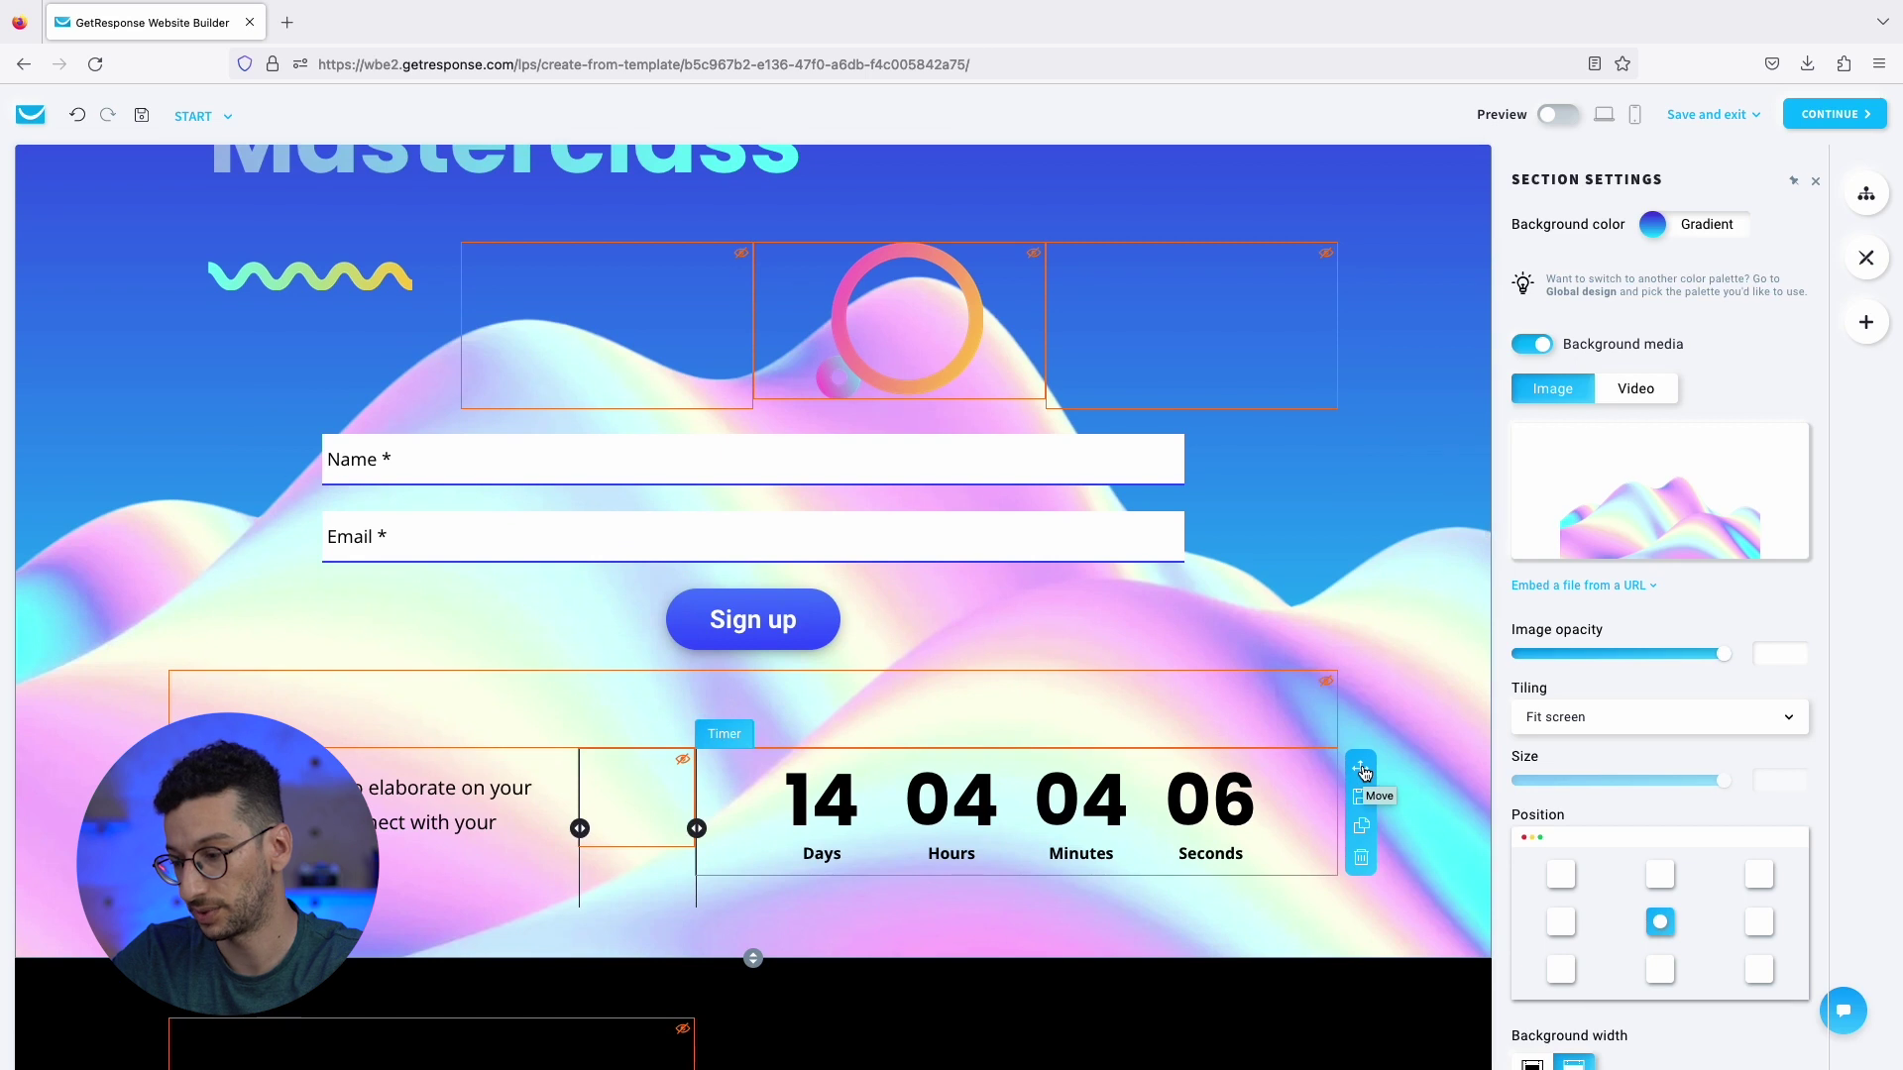
{"action": "left_click_drag", "start_coordinate": [1363, 772], "coordinate": [909, 436]}
{"action": "scroll", "coordinate": [888, 639], "scroll_direction": "up", "scroll_amount": 2}
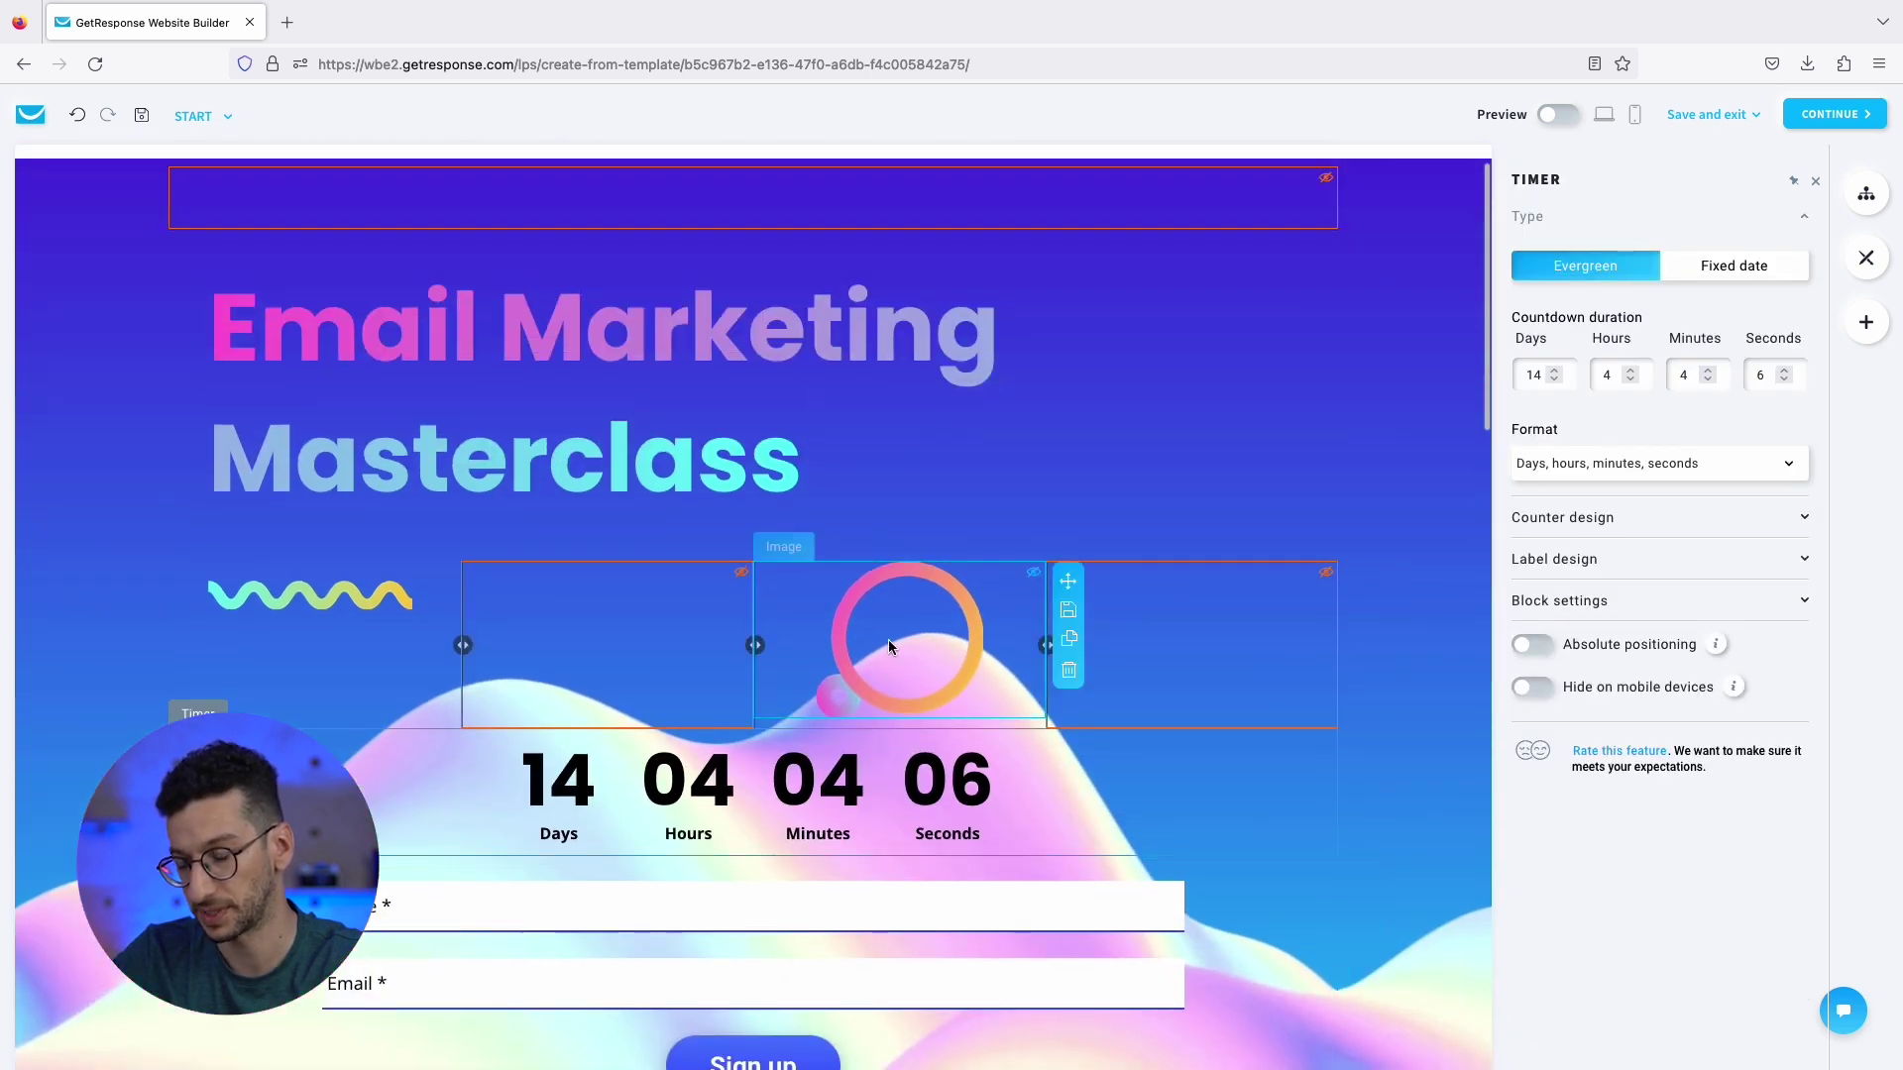
{"action": "scroll", "coordinate": [888, 639], "scroll_direction": "down", "scroll_amount": 4}
{"action": "scroll", "coordinate": [888, 421], "scroll_direction": "up", "scroll_amount": 2}
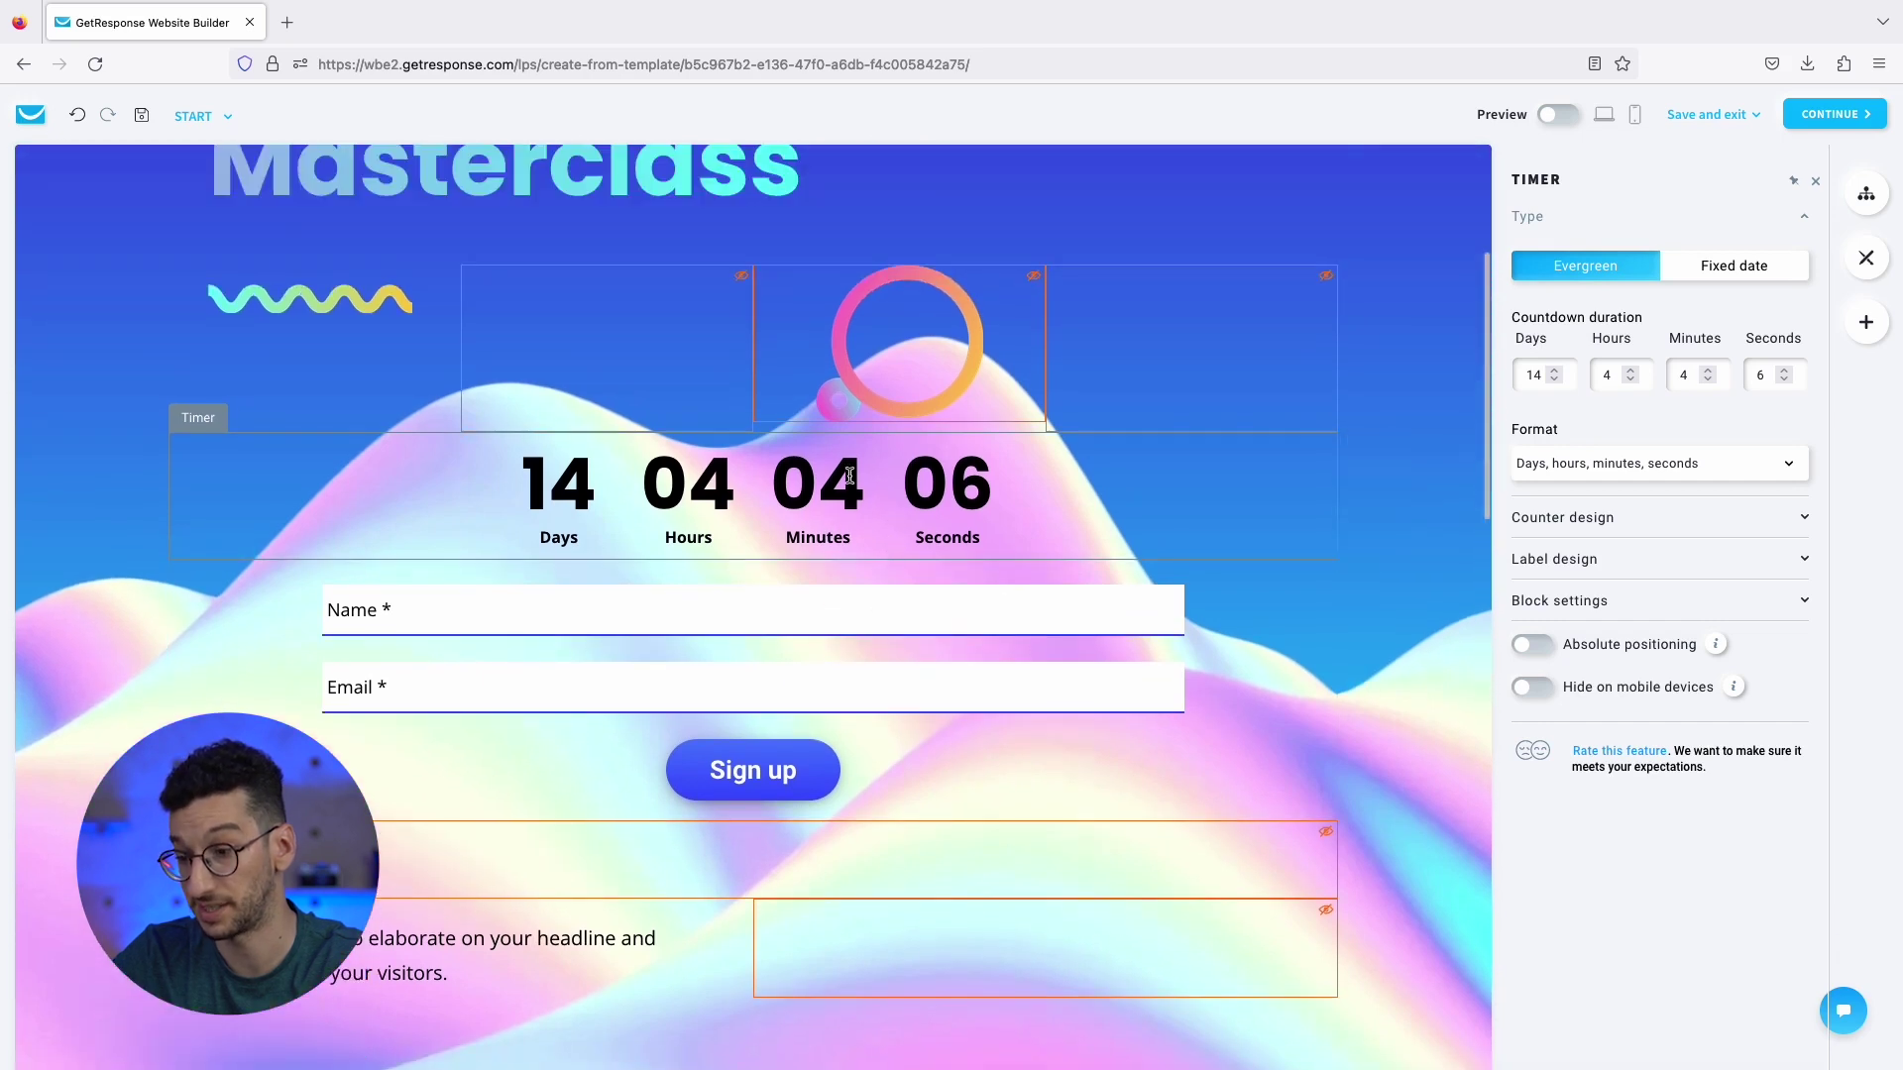
Delete the spacer beside the placeholder paragraph below the signup form.
{"action": "scroll", "coordinate": [615, 902], "scroll_direction": "down", "scroll_amount": 1}
{"action": "left_click", "coordinate": [635, 922]}
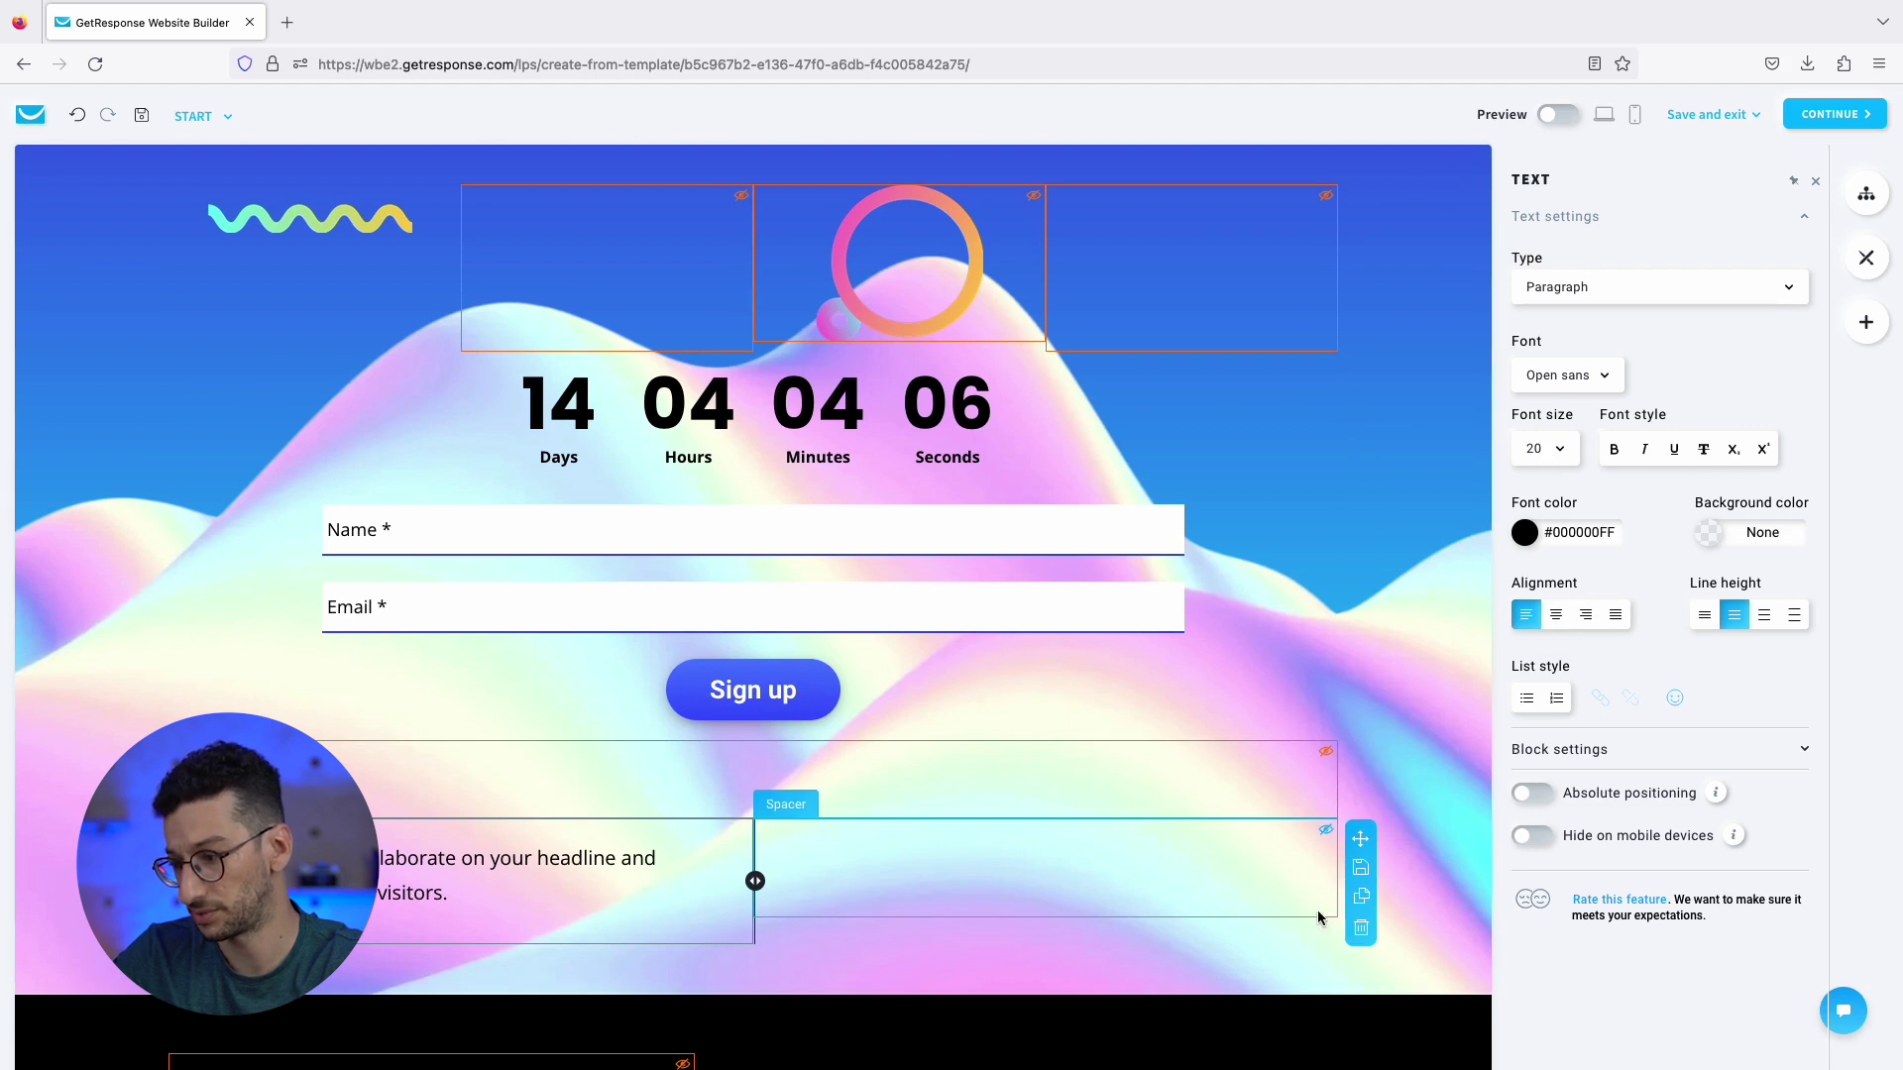
{"action": "left_click", "coordinate": [1293, 872]}
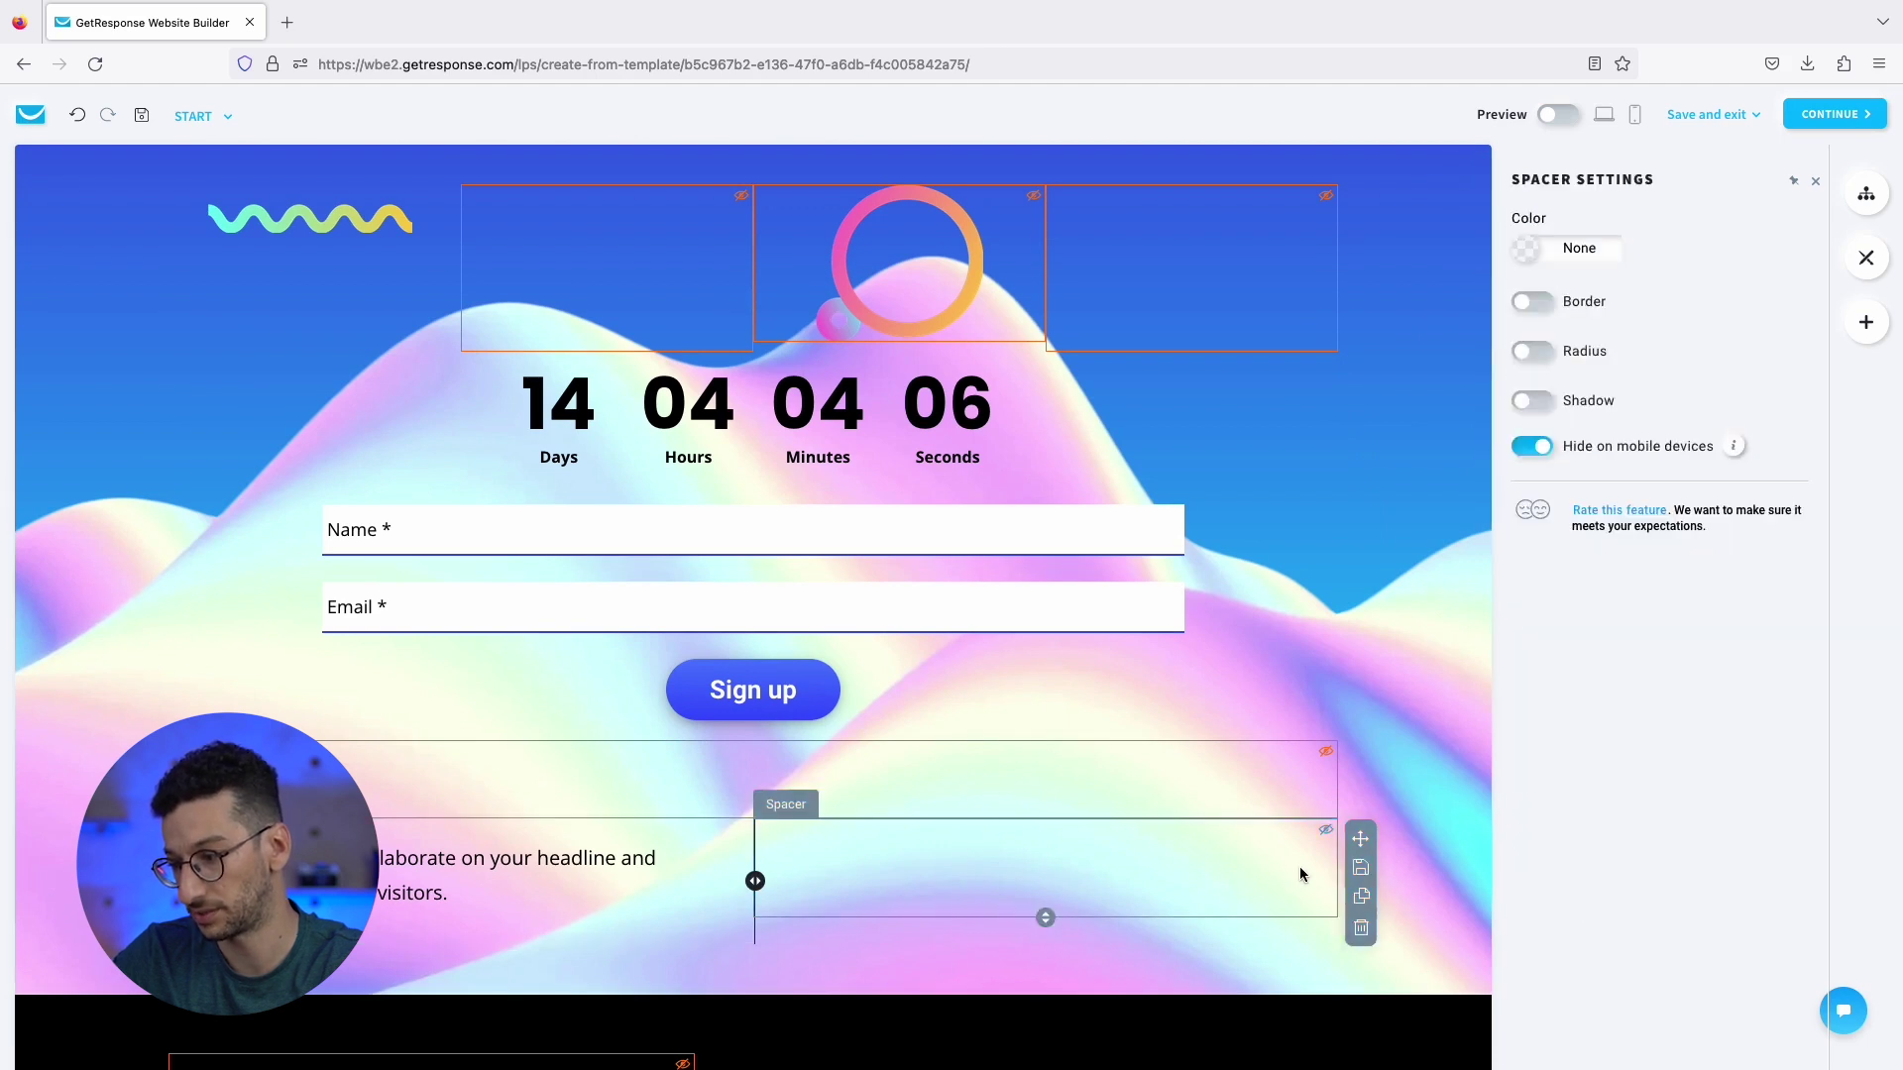
{"action": "left_click", "coordinate": [1361, 930]}
Center the placeholder paragraph below the signup form.
{"action": "left_click", "coordinate": [1124, 862]}
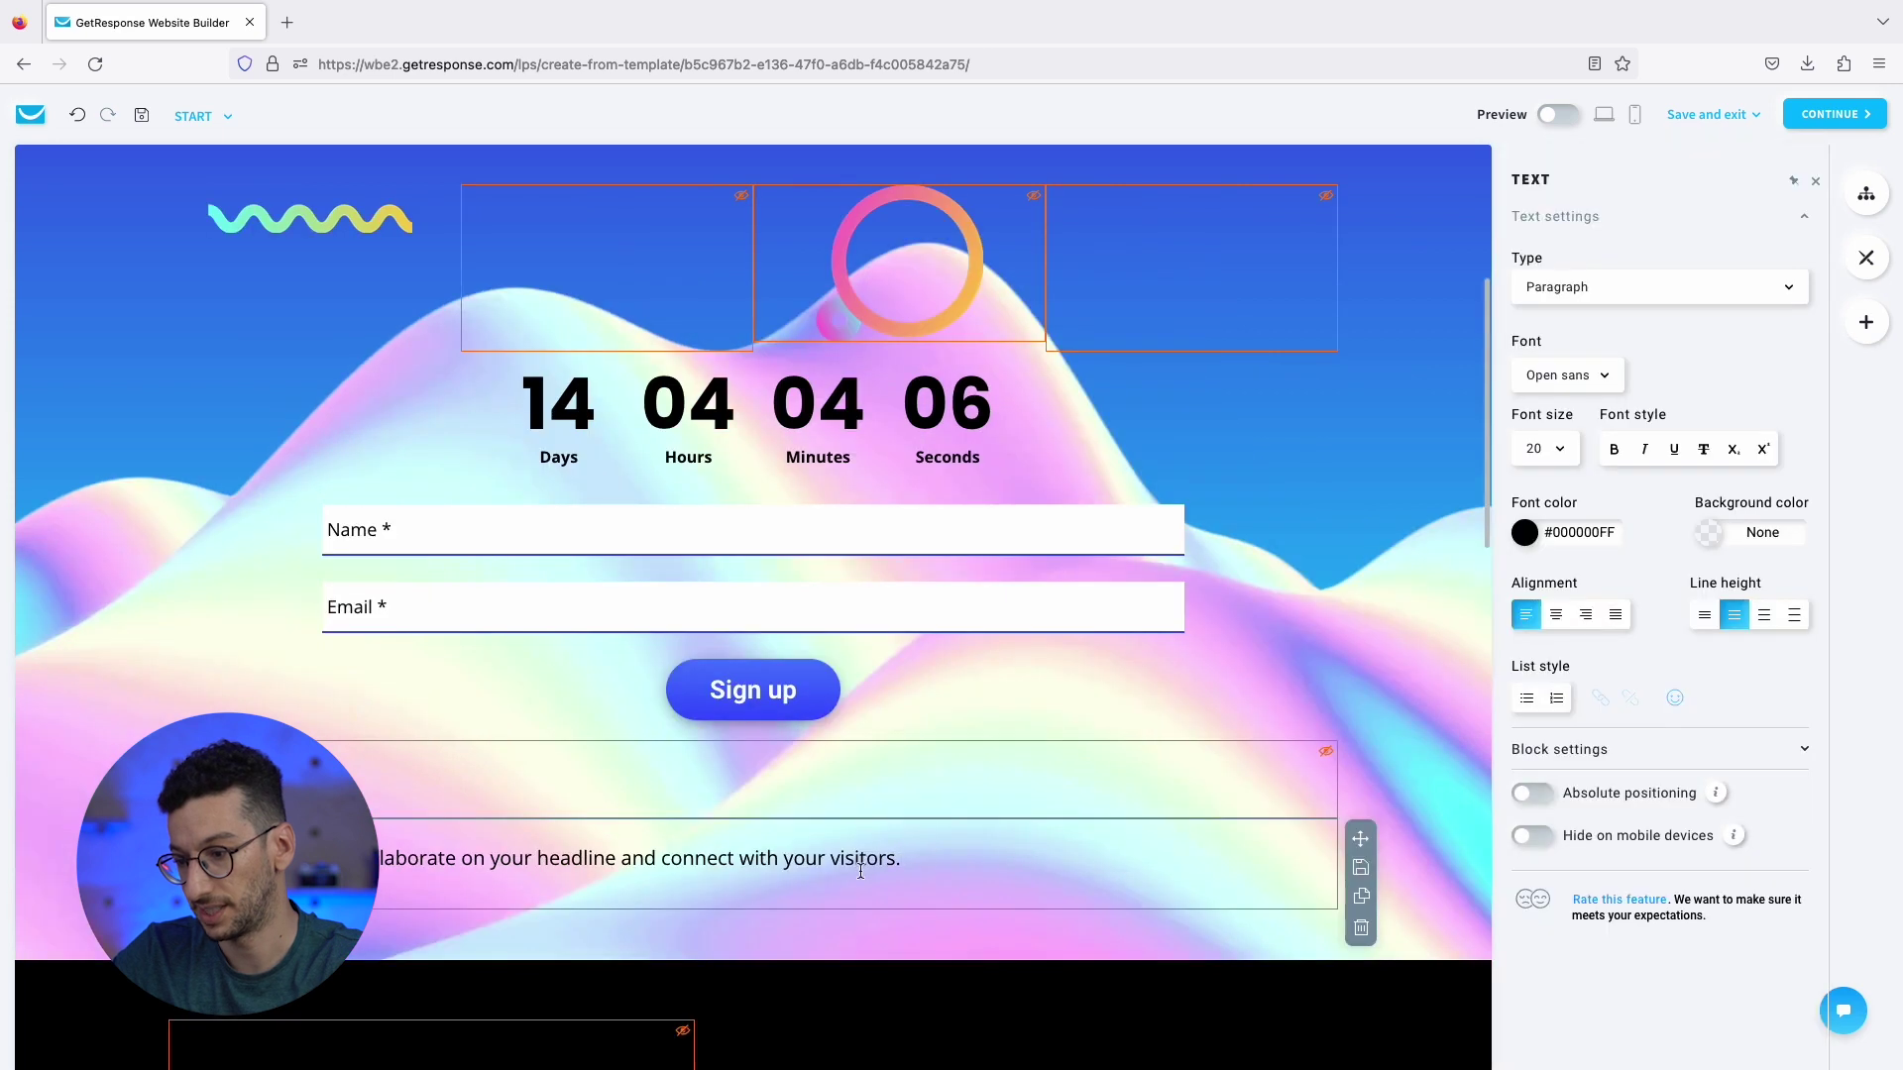
{"action": "triple_click", "coordinate": [861, 871]}
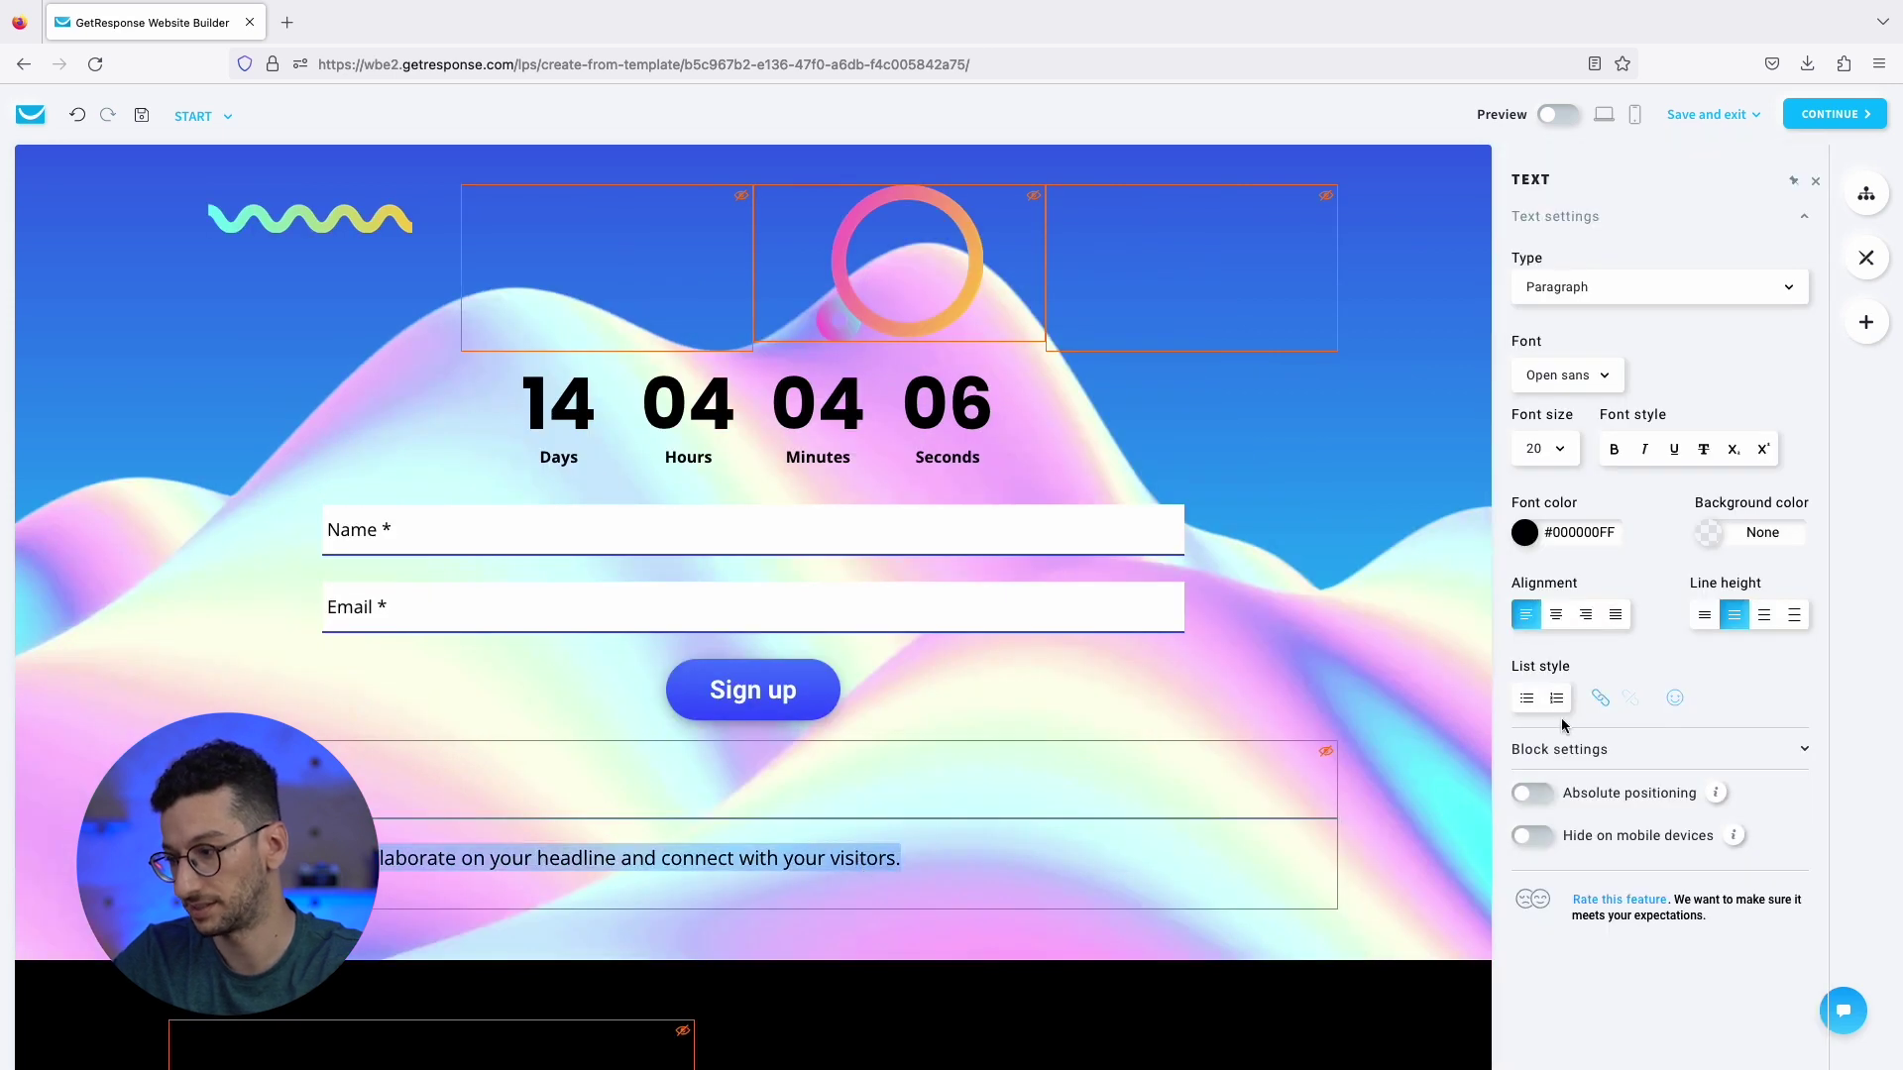
{"action": "left_click", "coordinate": [1556, 614]}
{"action": "left_click", "coordinate": [1109, 712]}
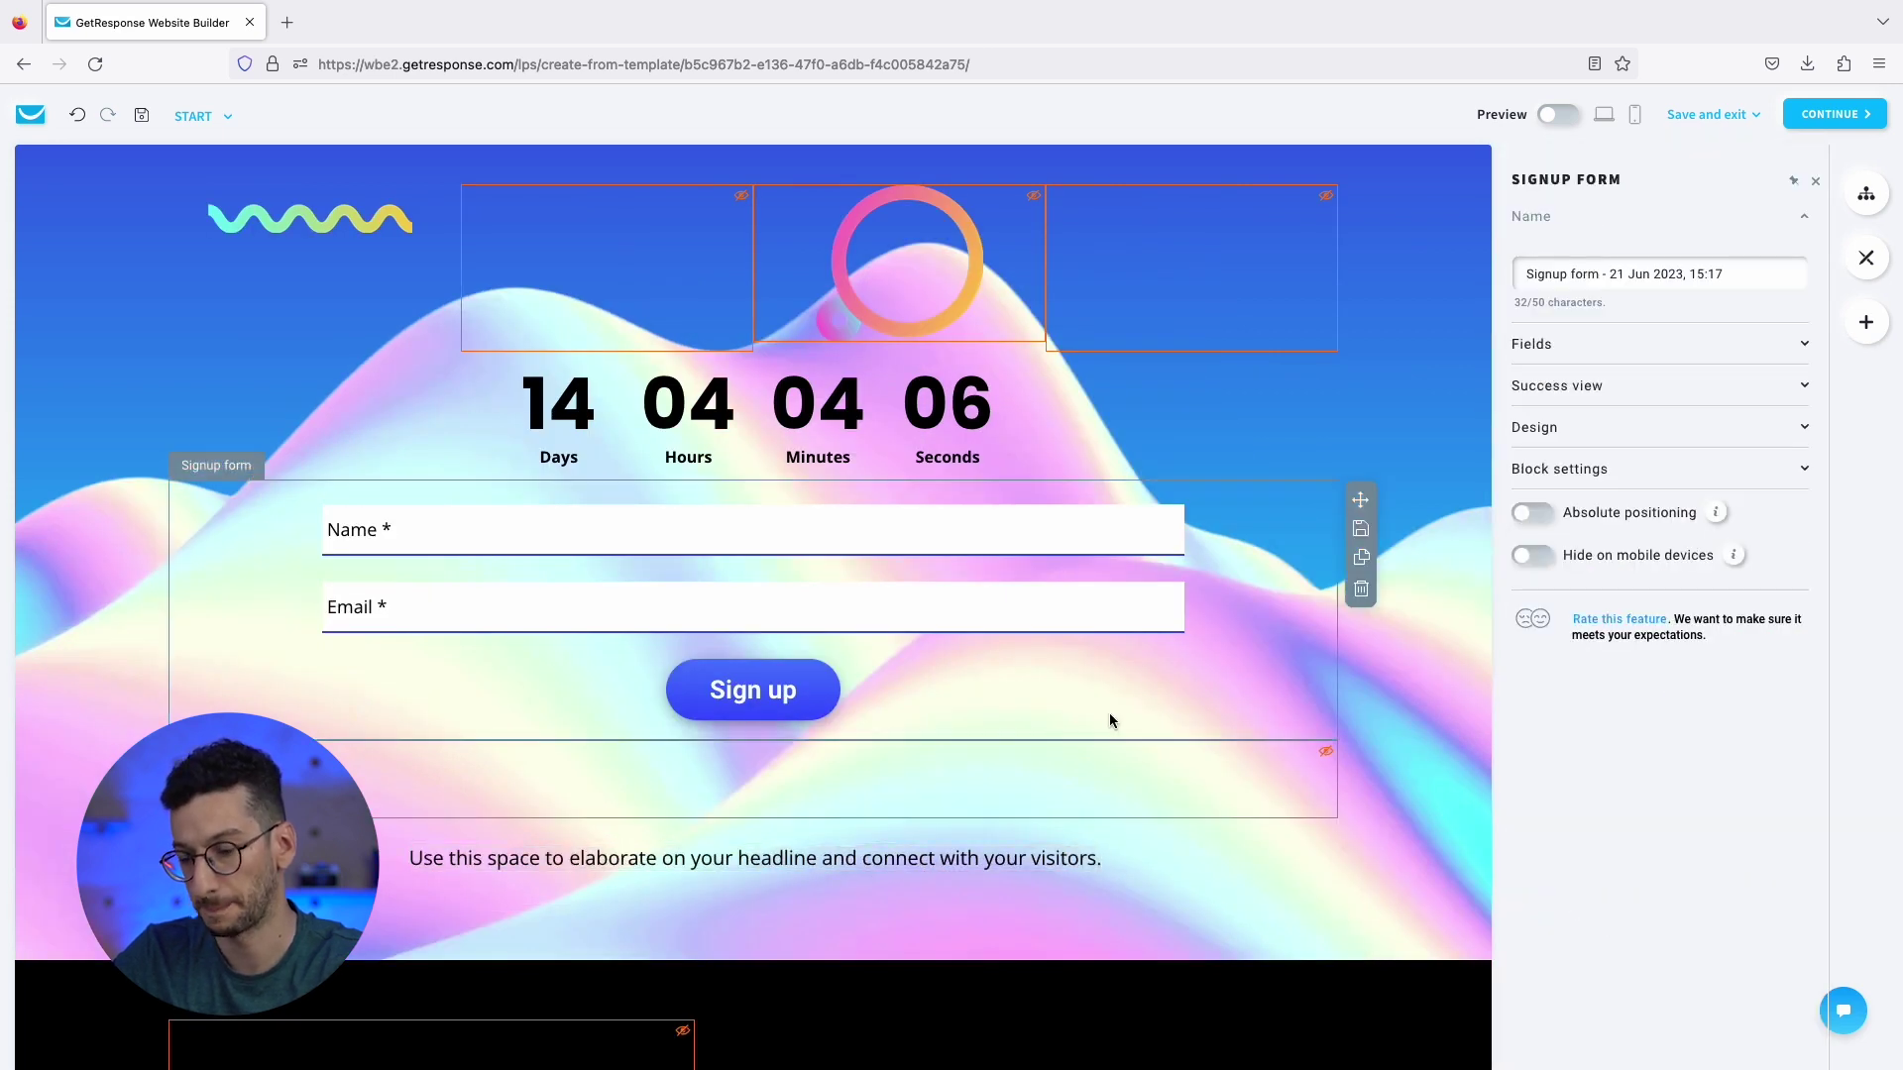
Review the page from the headline to the testimonial section and open the elements available for adding.
{"action": "scroll", "coordinate": [1109, 712], "scroll_direction": "up", "scroll_amount": 5}
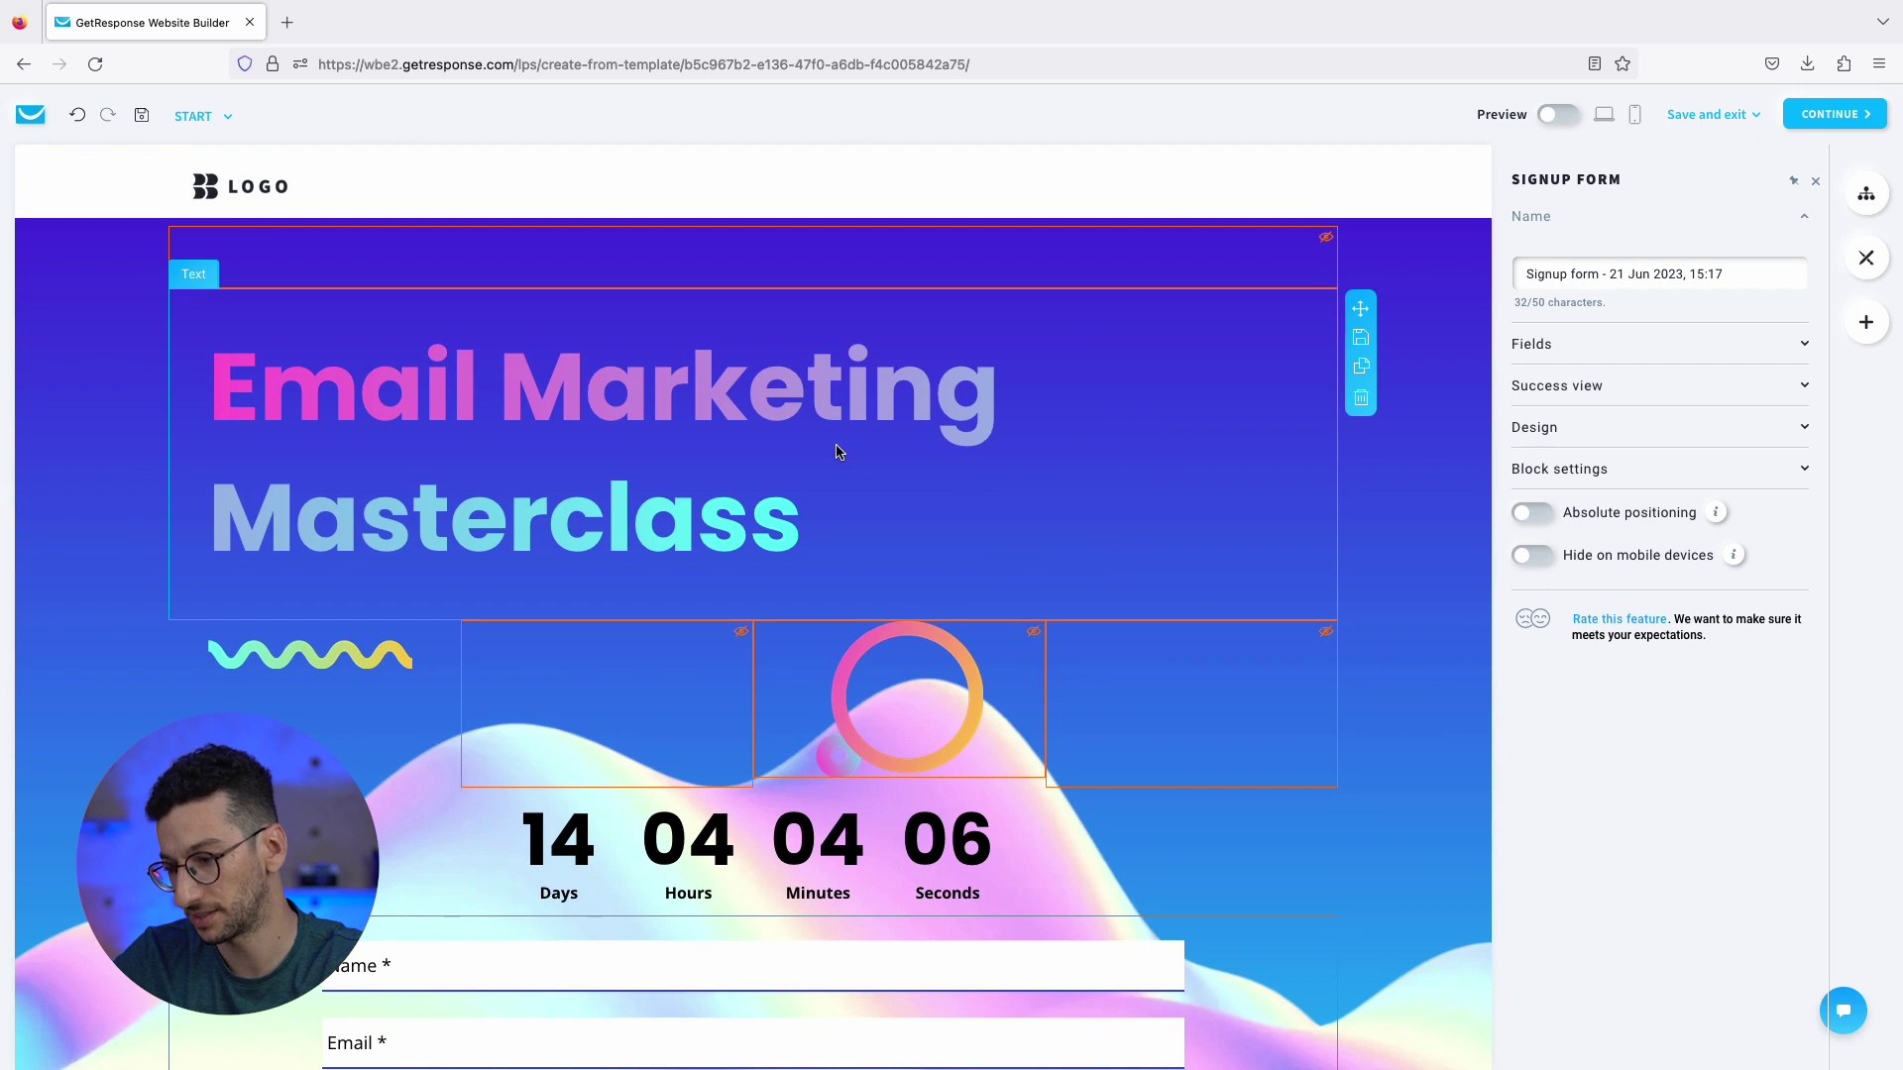
{"action": "scroll", "coordinate": [836, 452], "scroll_direction": "down", "scroll_amount": 7}
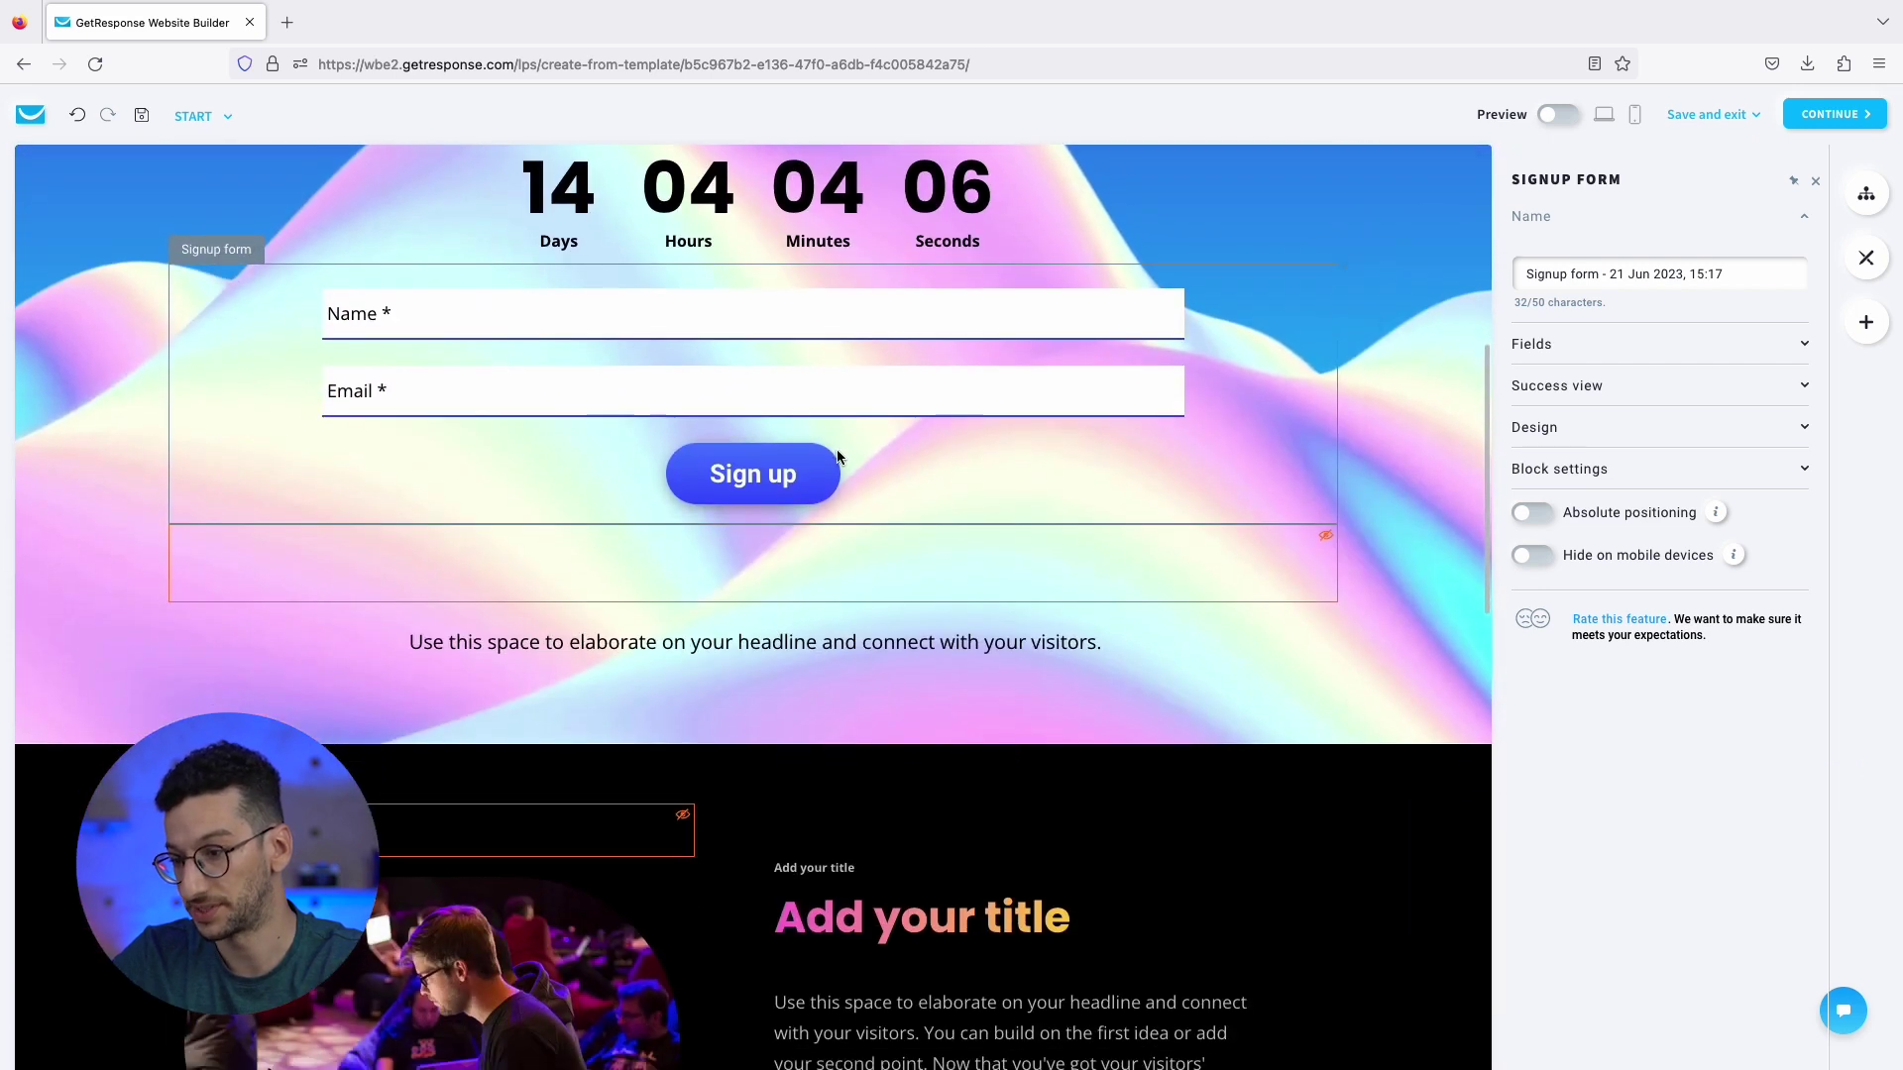
{"action": "scroll", "coordinate": [836, 456], "scroll_direction": "up", "scroll_amount": 1}
{"action": "scroll", "coordinate": [823, 474], "scroll_direction": "down", "scroll_amount": 6}
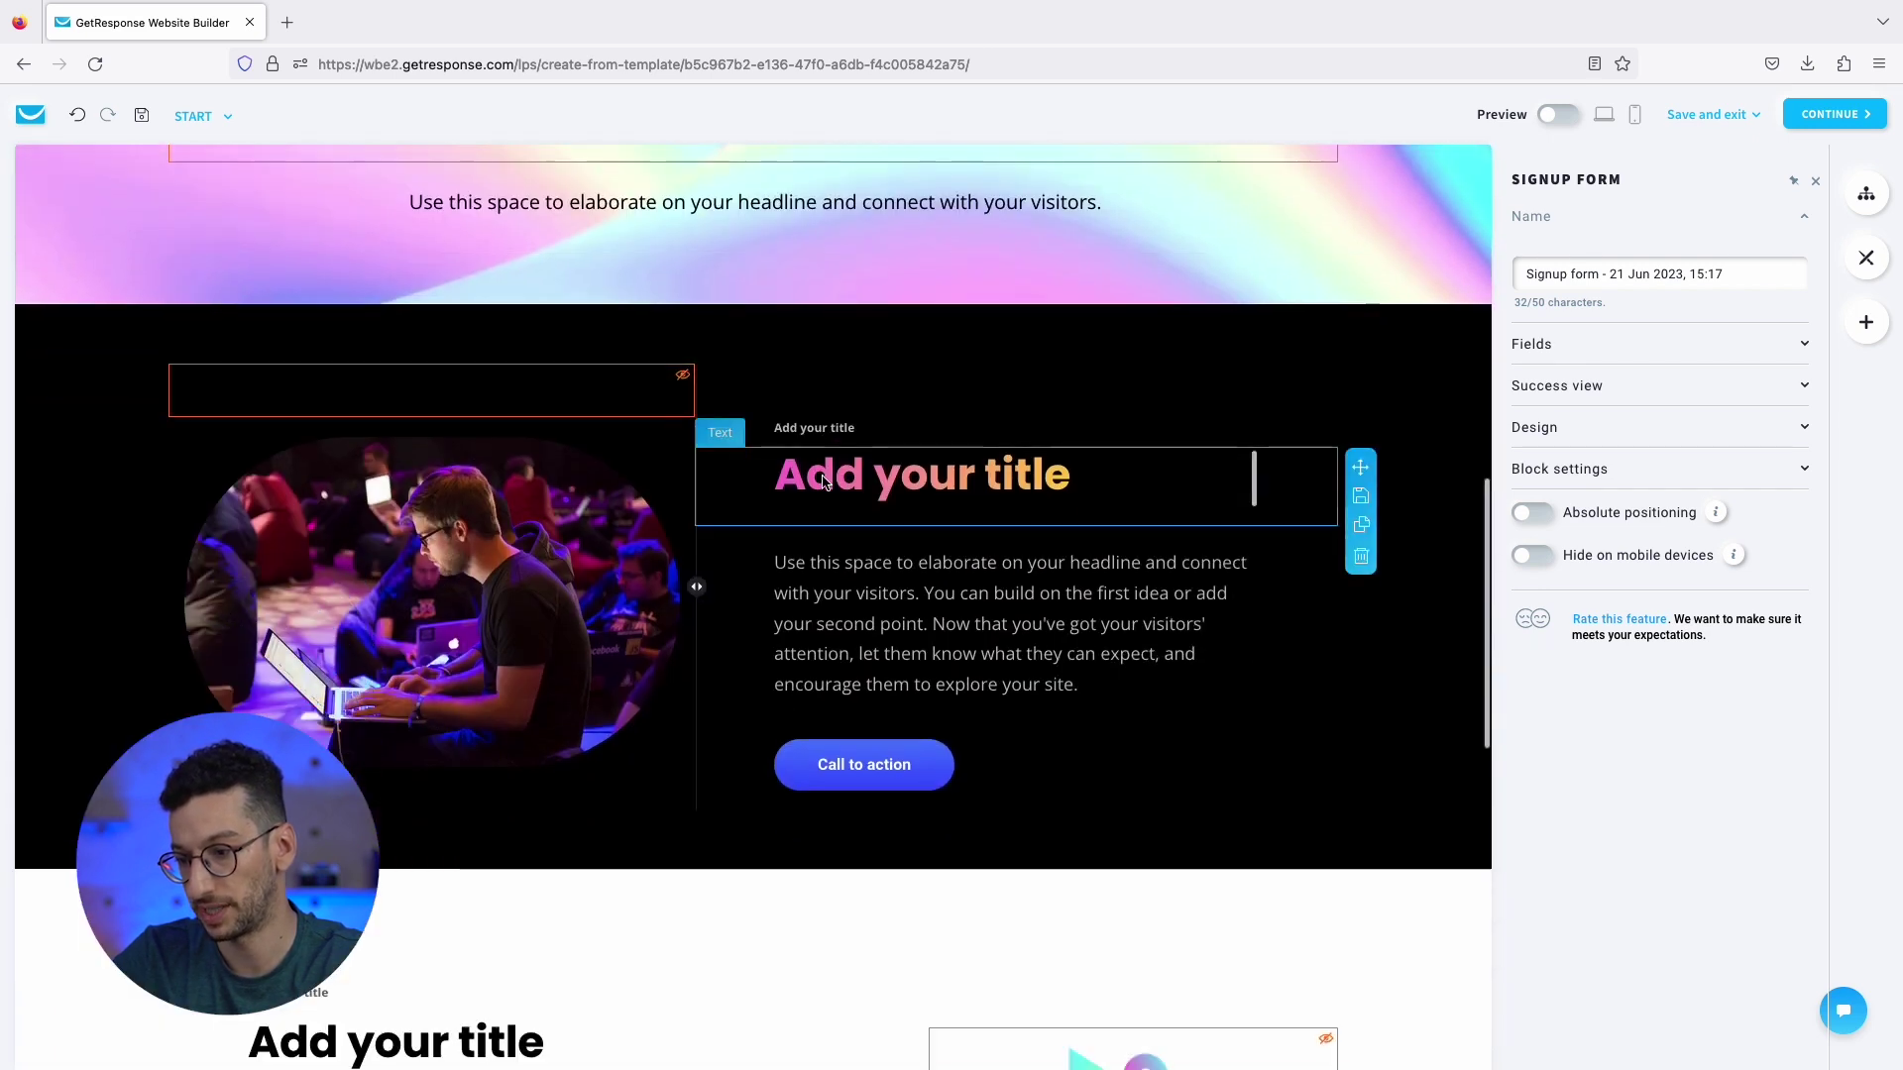
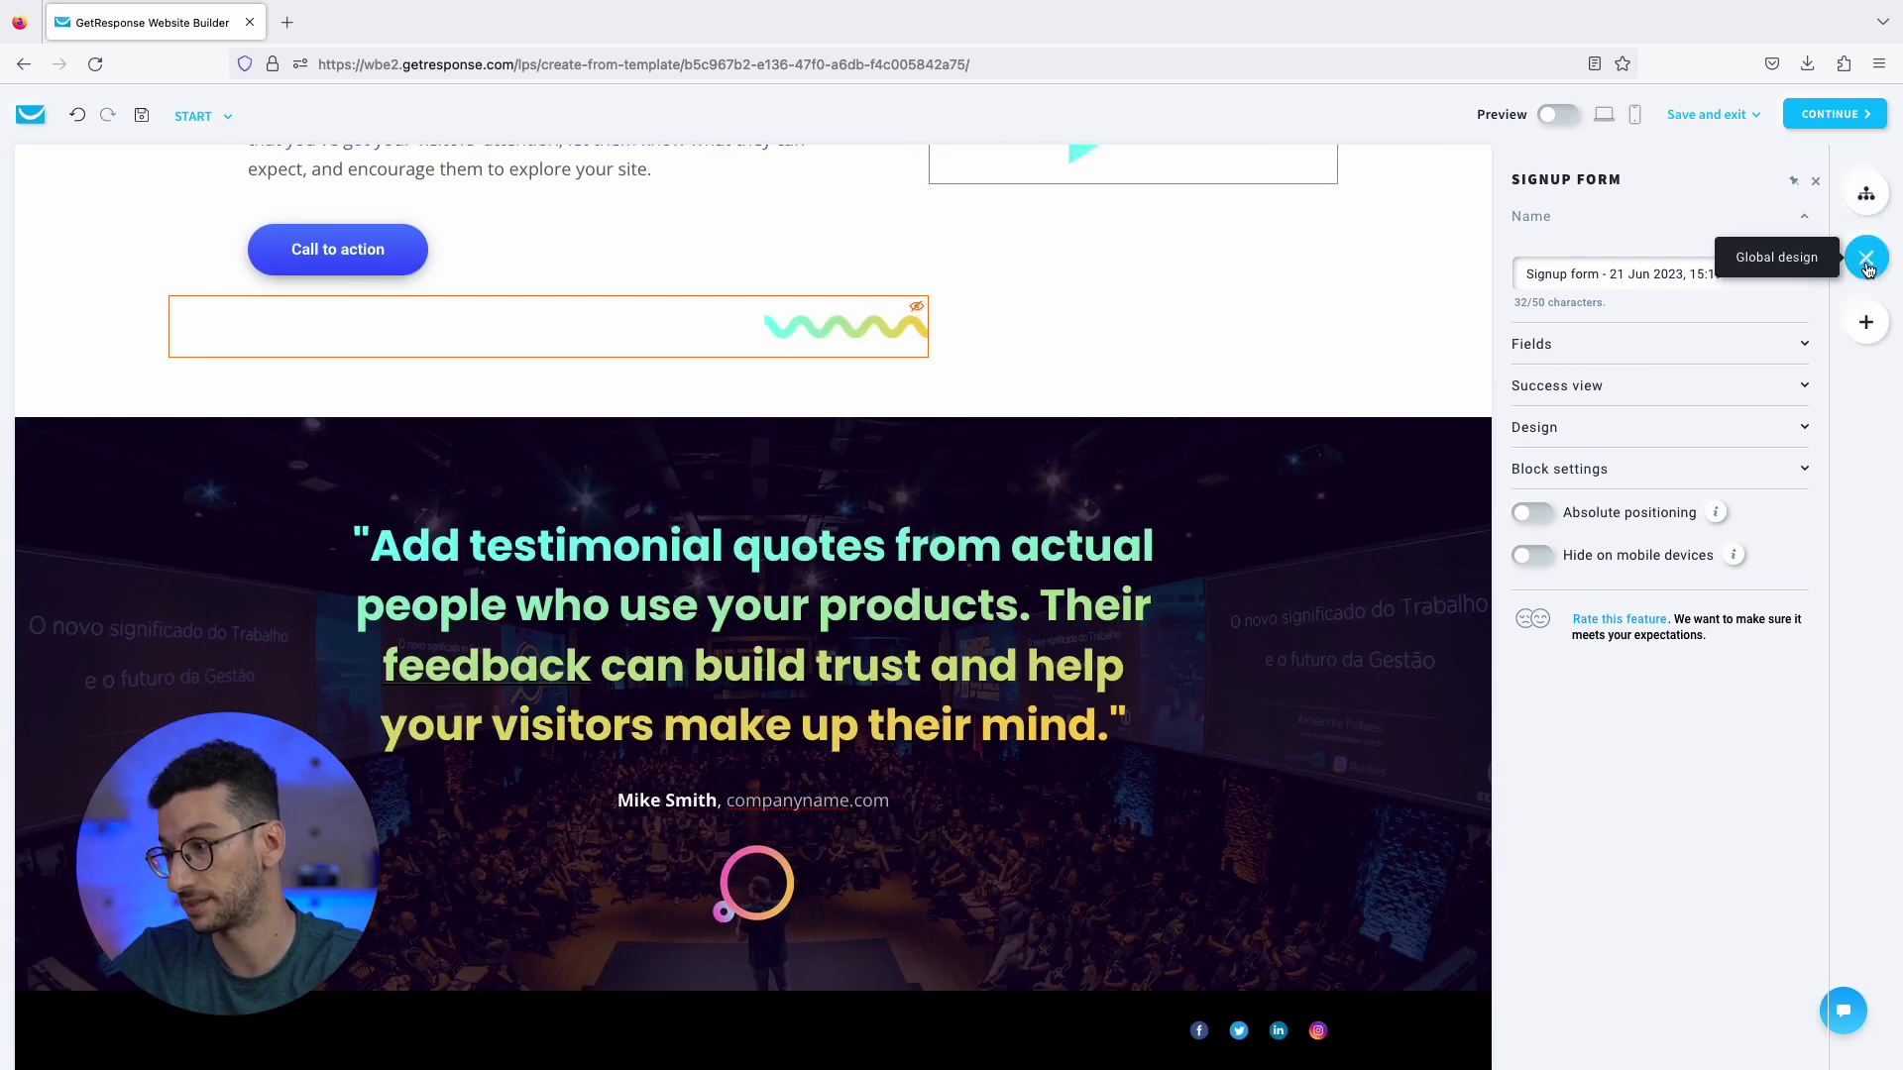
{"action": "left_click", "coordinate": [1863, 337]}
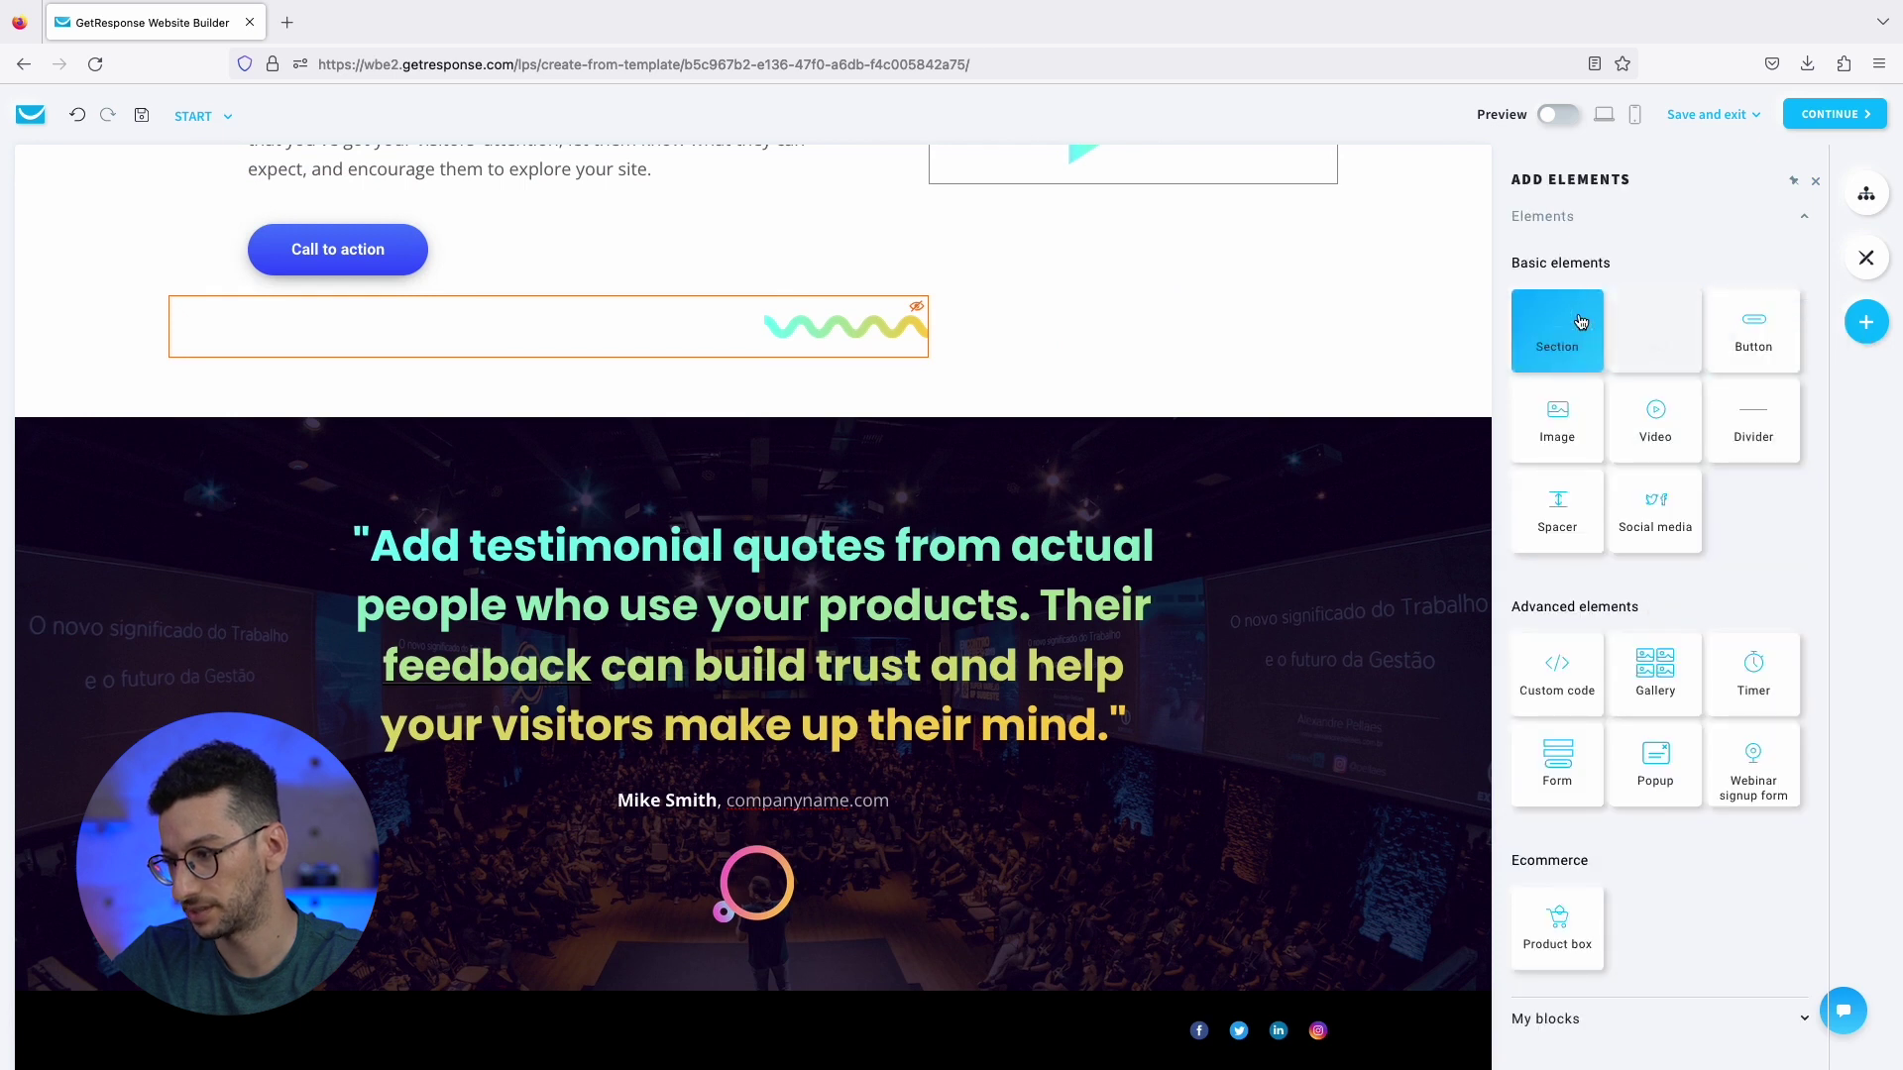
Add a predesigned "Add your title" section with a heading and centered paragraph between the testimonial section and the footer.
{"action": "left_click_drag", "start_coordinate": [1580, 336], "coordinate": [1027, 1001]}
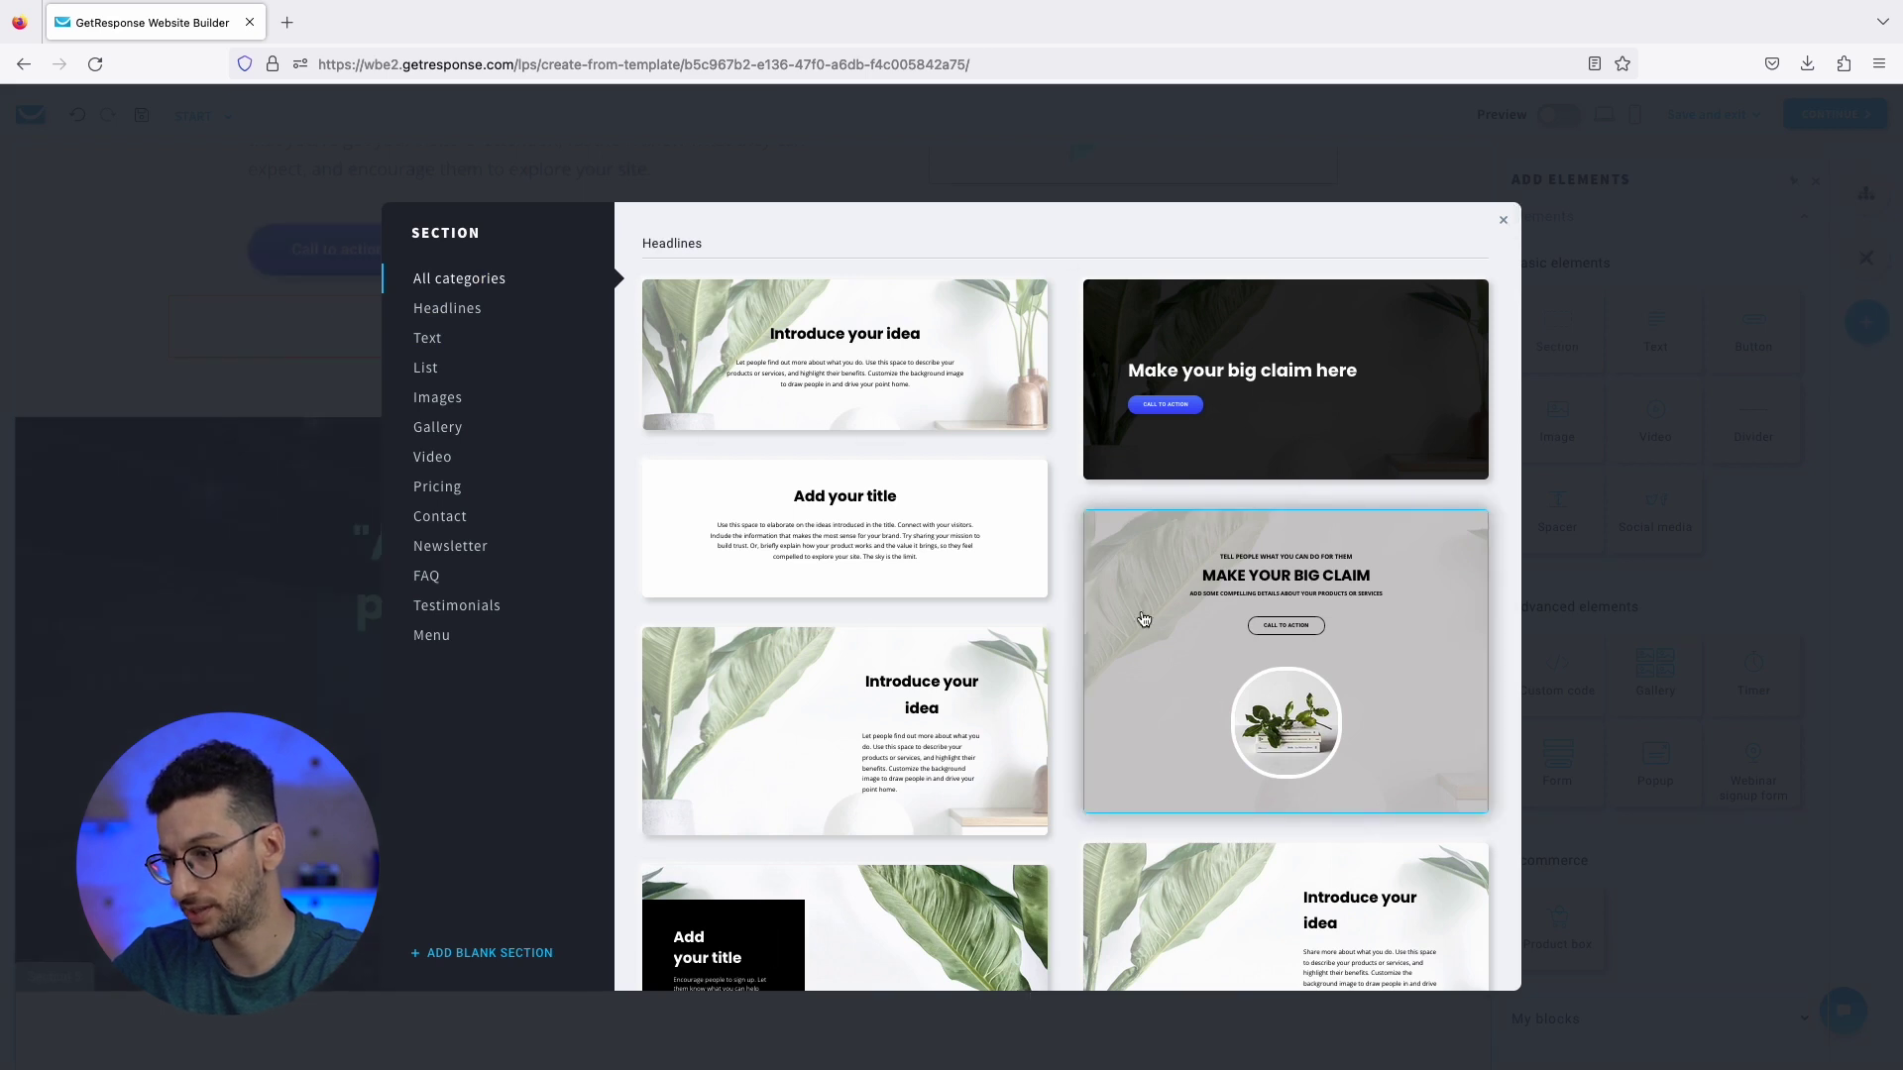
{"action": "scroll", "coordinate": [920, 536], "scroll_direction": "down", "scroll_amount": 2}
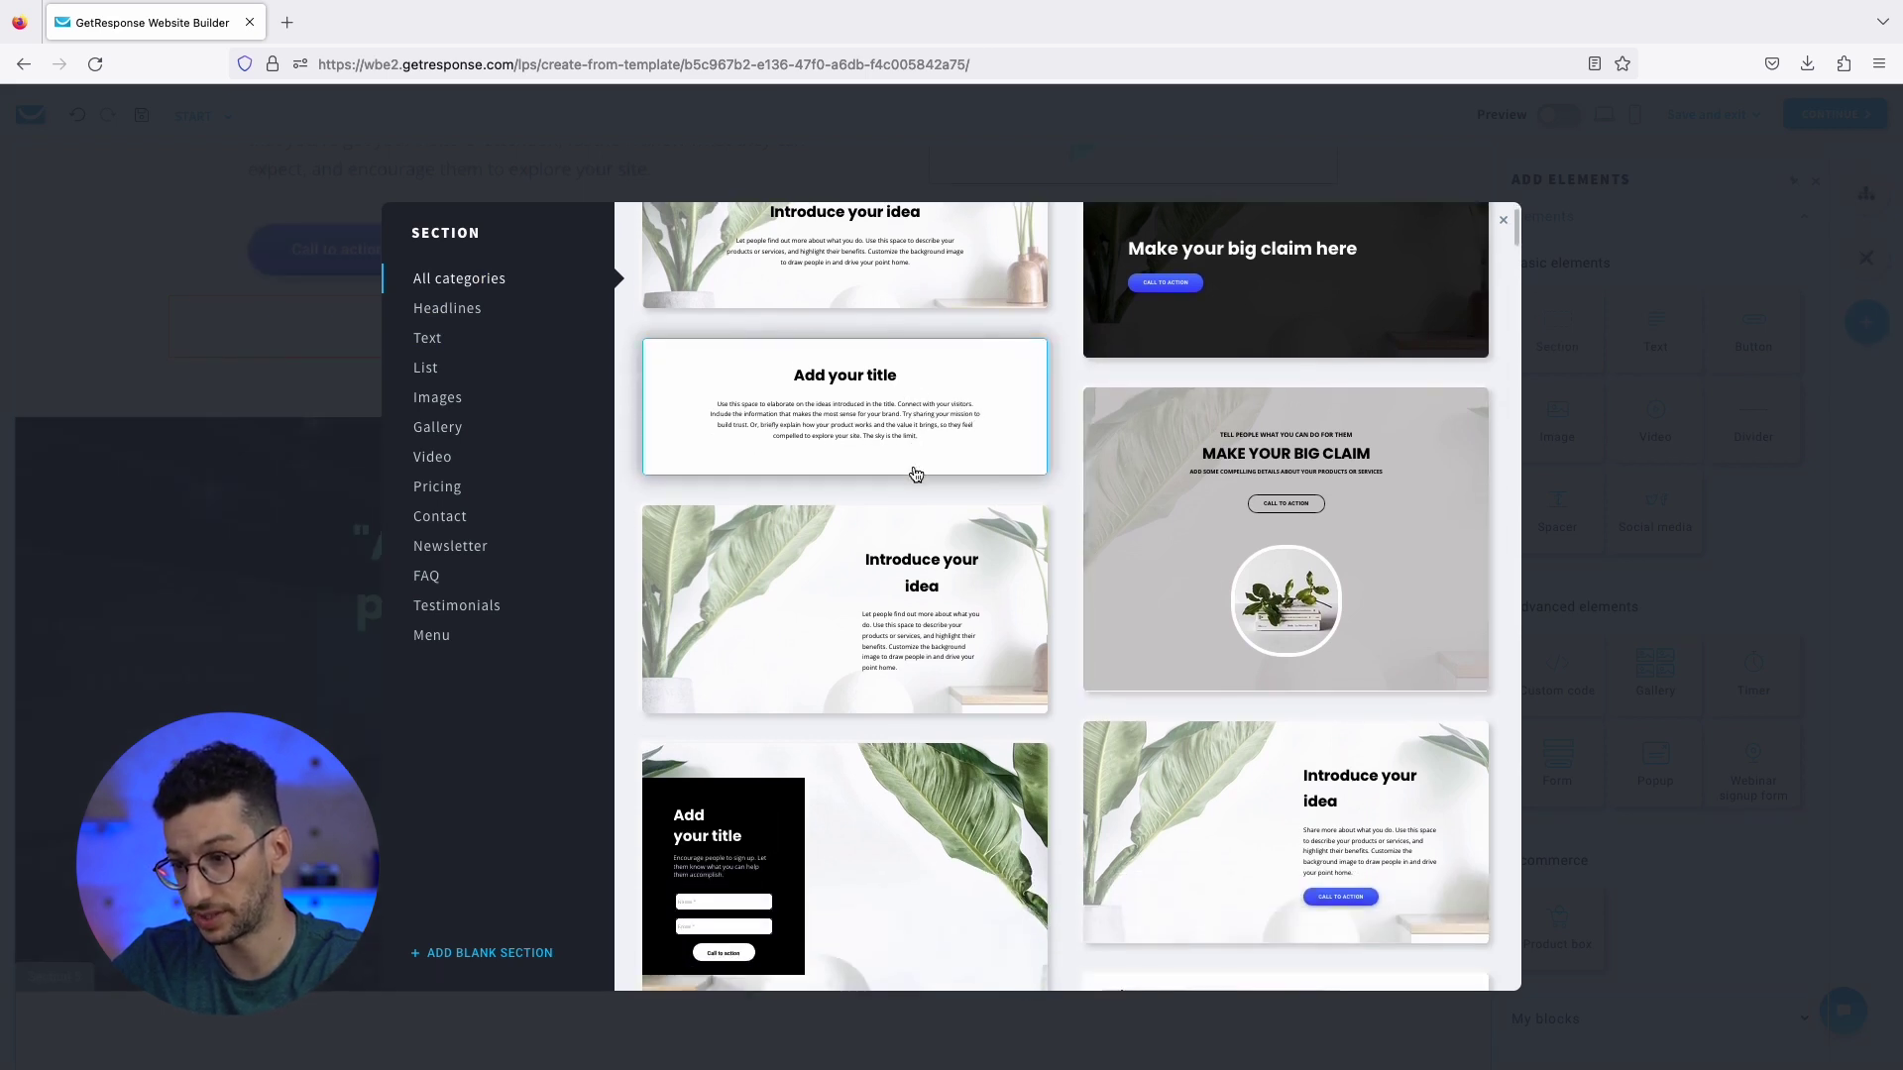
{"action": "left_click", "coordinate": [915, 474]}
{"action": "scroll", "coordinate": [915, 694], "scroll_direction": "down", "scroll_amount": 1}
{"action": "scroll", "coordinate": [1190, 843], "scroll_direction": "down", "scroll_amount": 2}
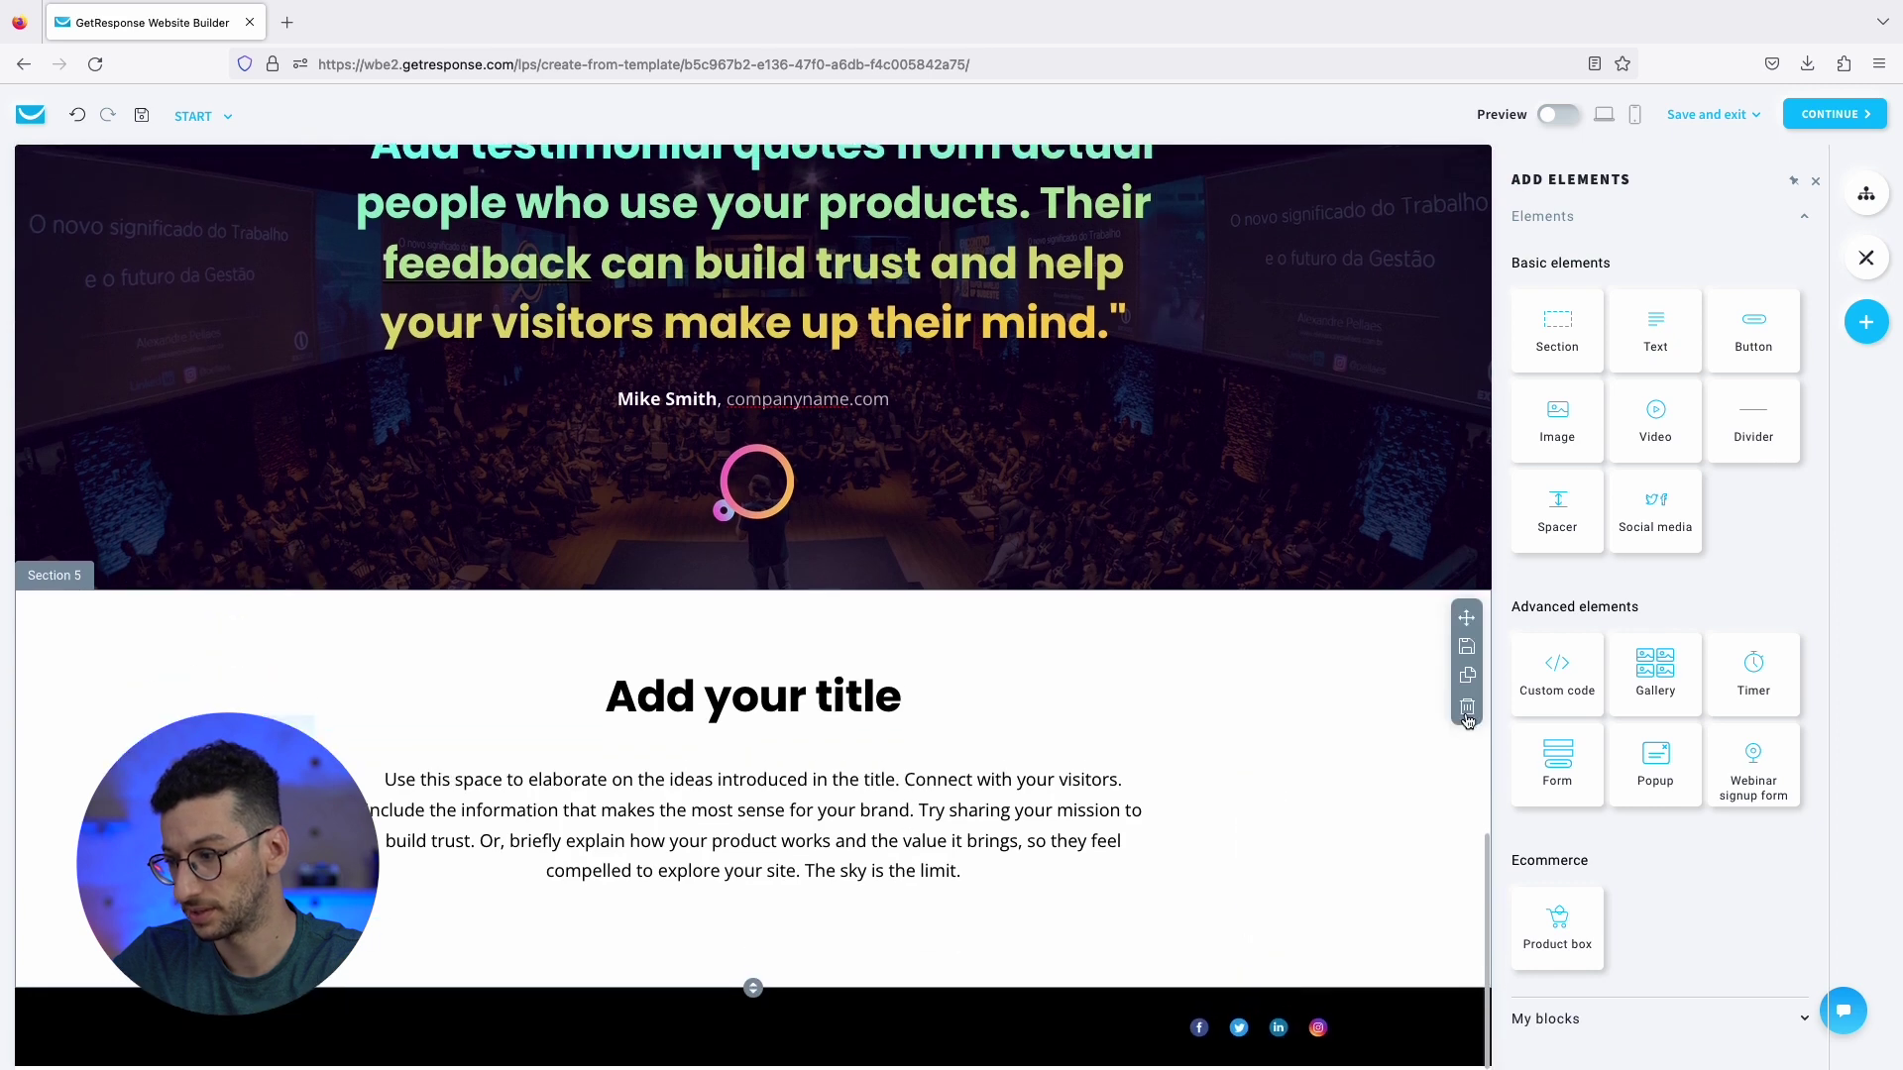
Insert an Unsplash photo of the curly-haired man in glasses above the new section's title, searching for "man glasses".
{"action": "left_click_drag", "start_coordinate": [1566, 426], "coordinate": [524, 686]}
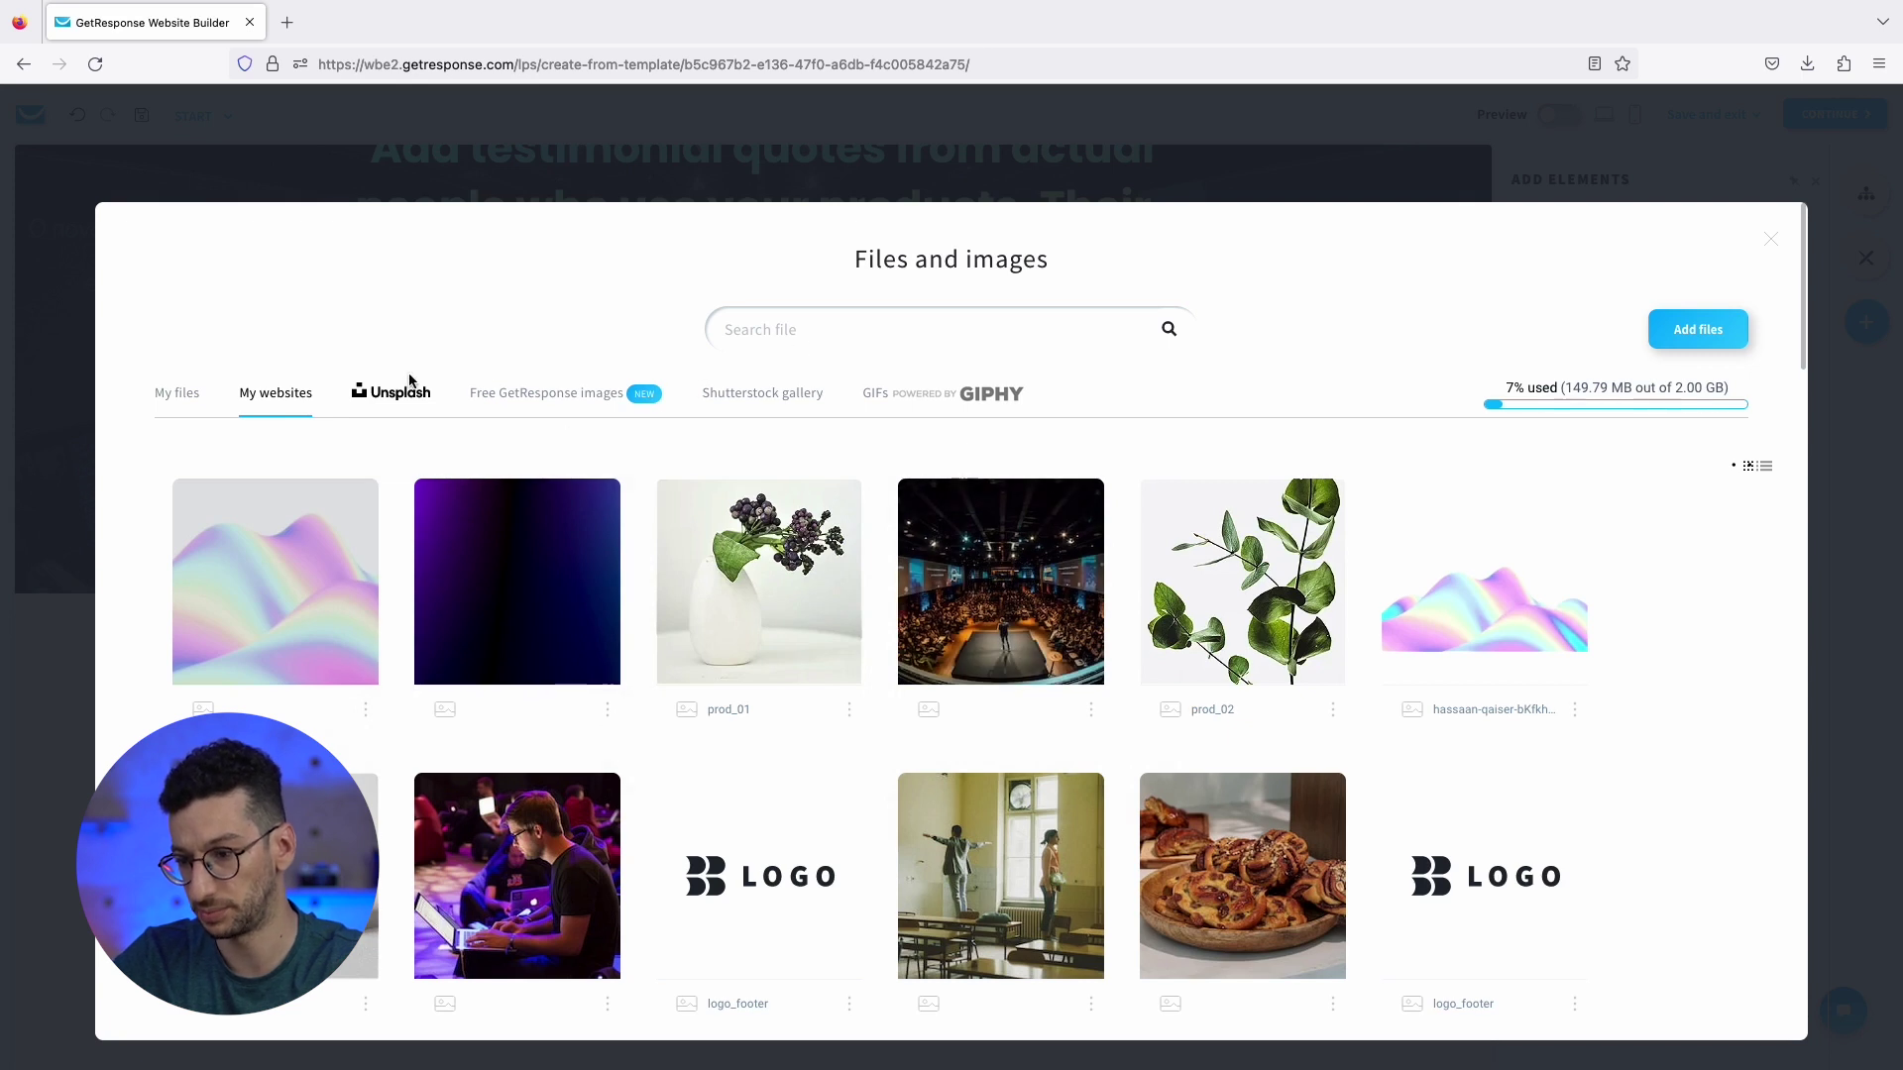
{"action": "scroll", "coordinate": [515, 551], "scroll_direction": "down", "scroll_amount": 12}
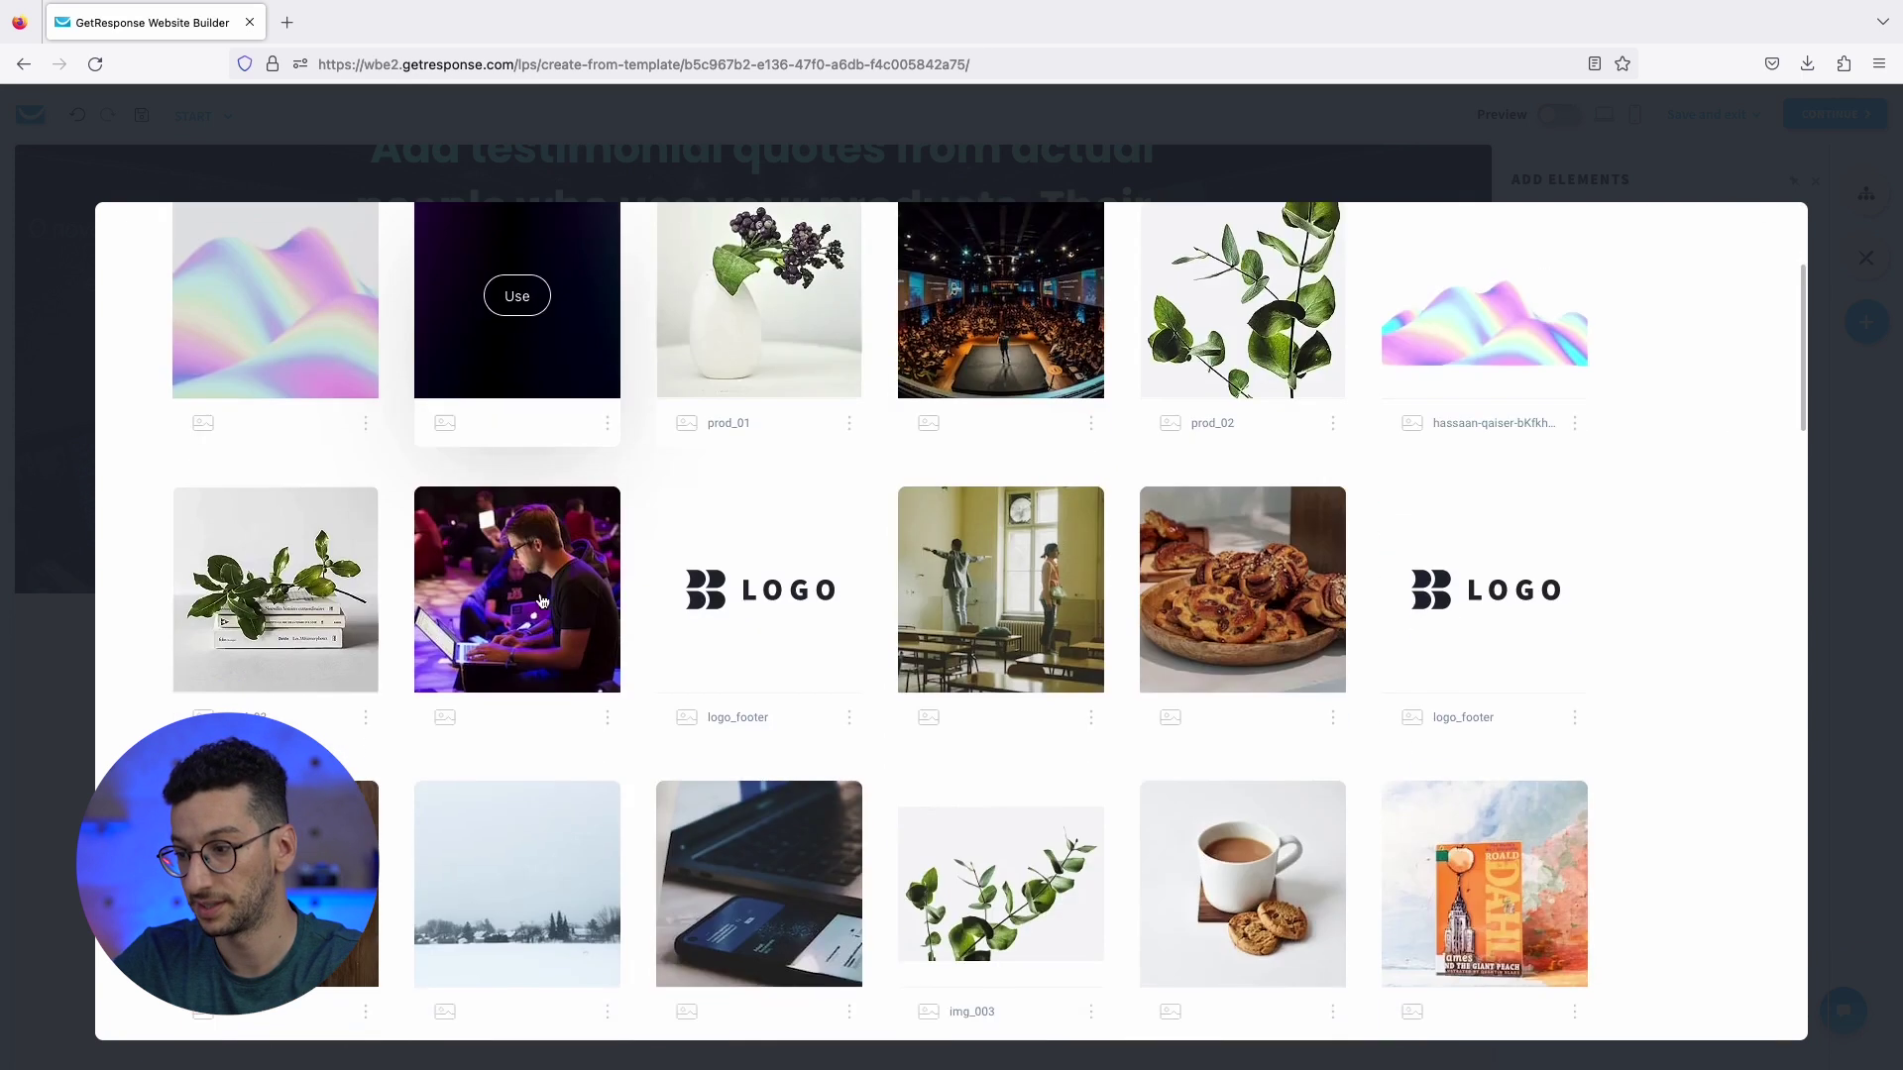
{"action": "scroll", "coordinate": [542, 601], "scroll_direction": "down", "scroll_amount": 4}
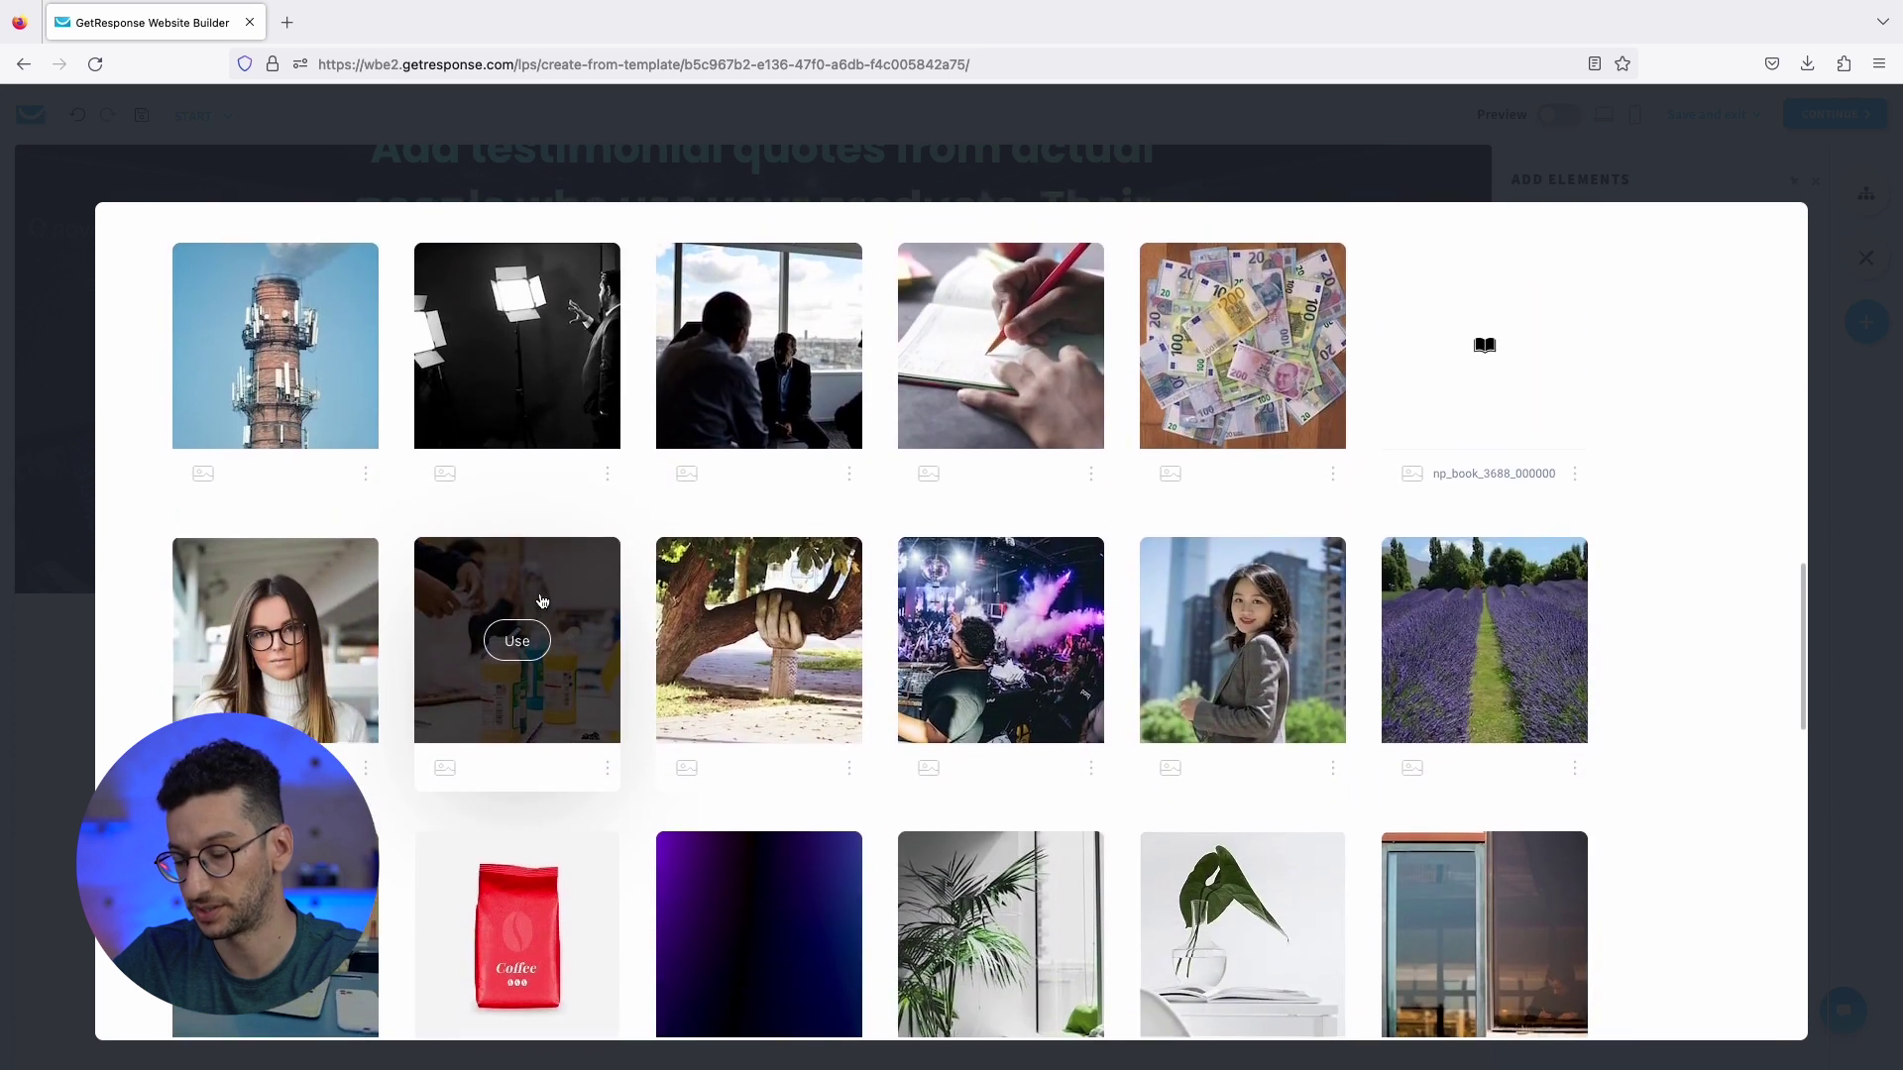
{"action": "scroll", "coordinate": [535, 604], "scroll_direction": "up", "scroll_amount": 15}
{"action": "left_click", "coordinate": [405, 394]}
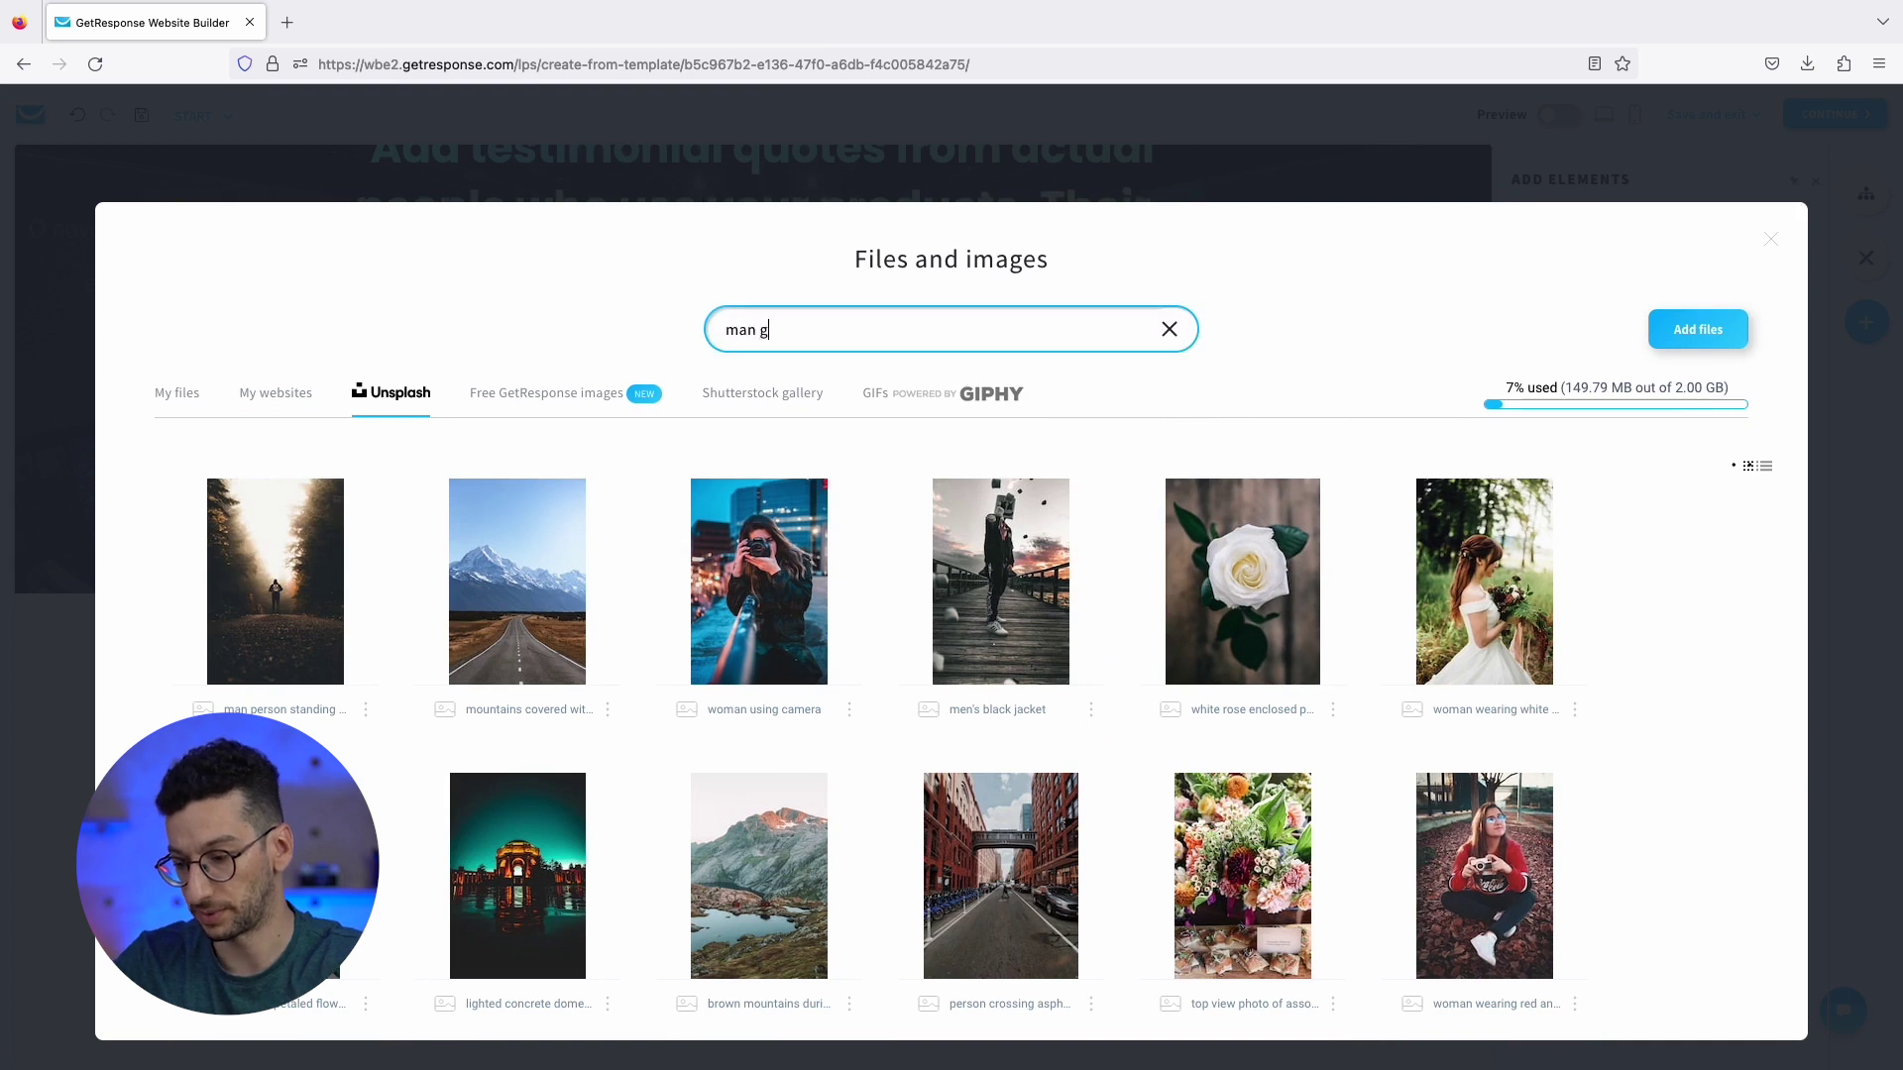
{"action": "key", "text": "Return"}
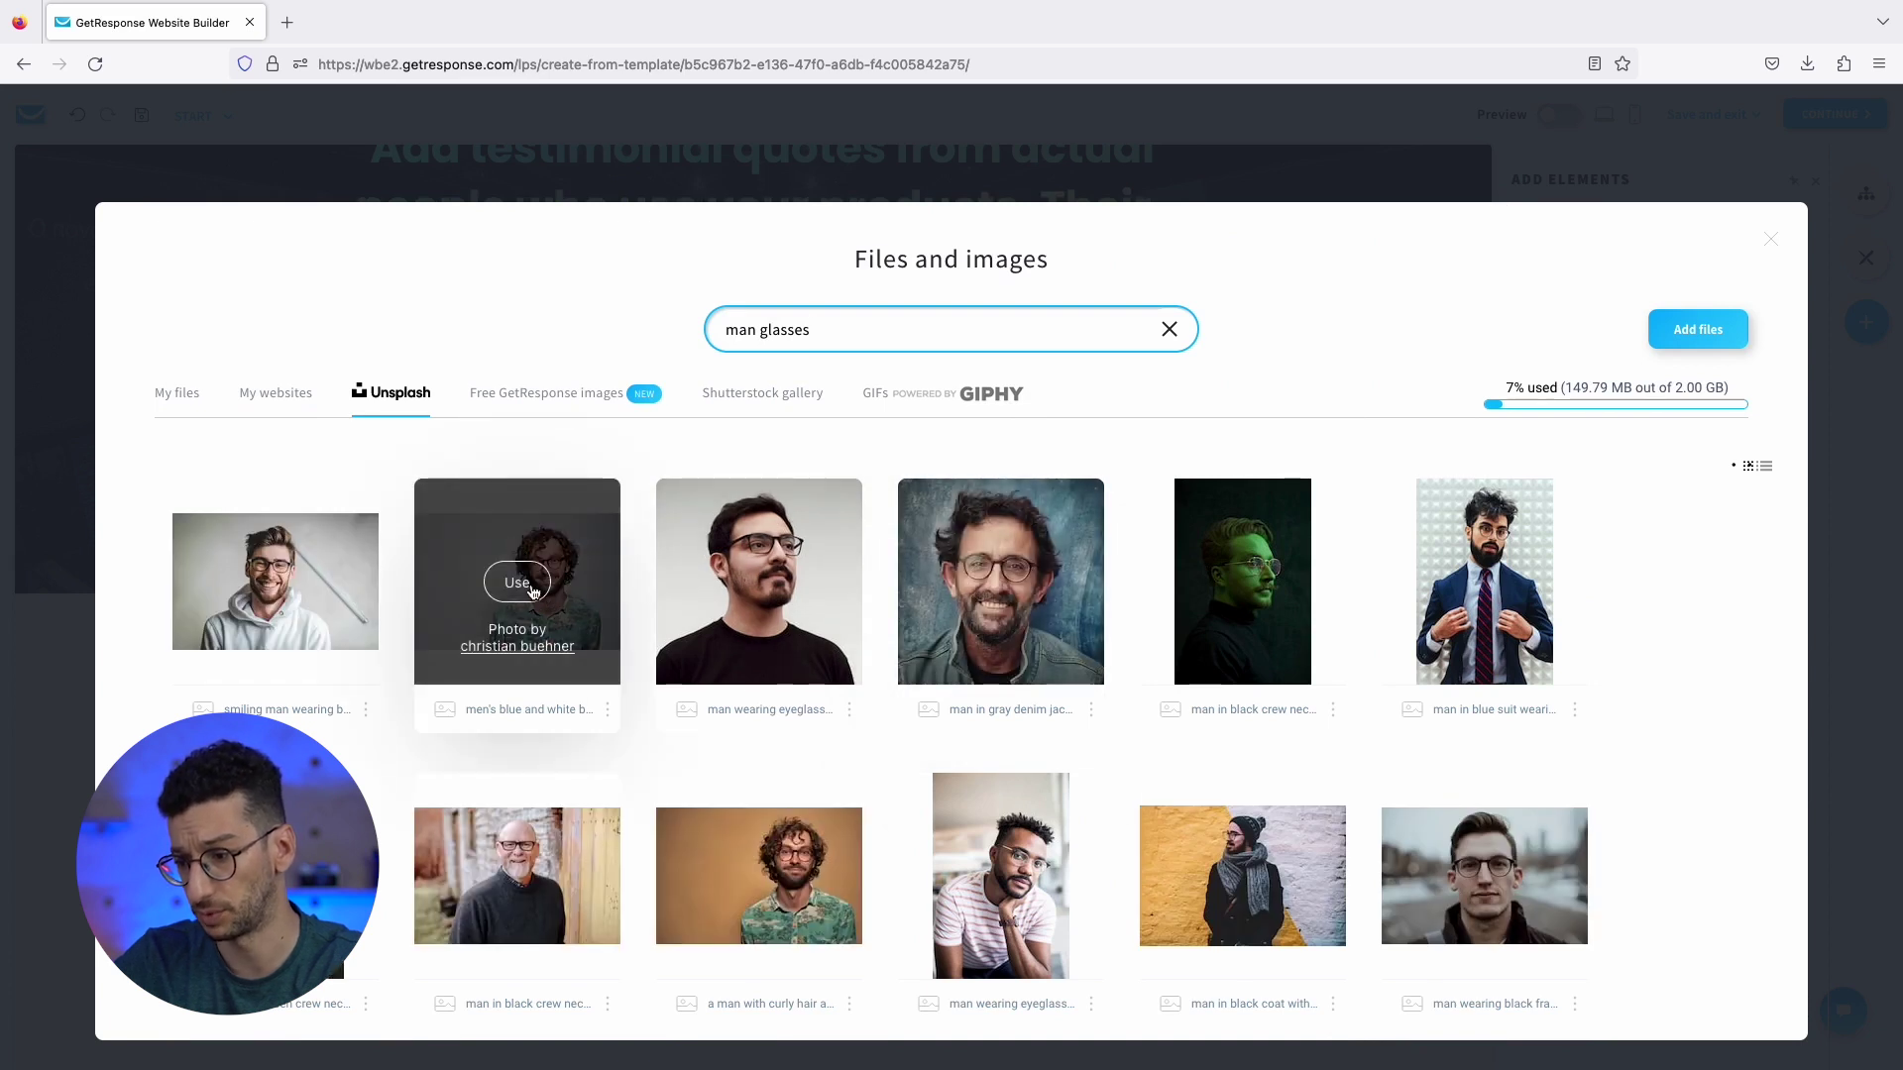
{"action": "left_click", "coordinate": [532, 592]}
{"action": "scroll", "coordinate": [1065, 835], "scroll_direction": "down", "scroll_amount": 3}
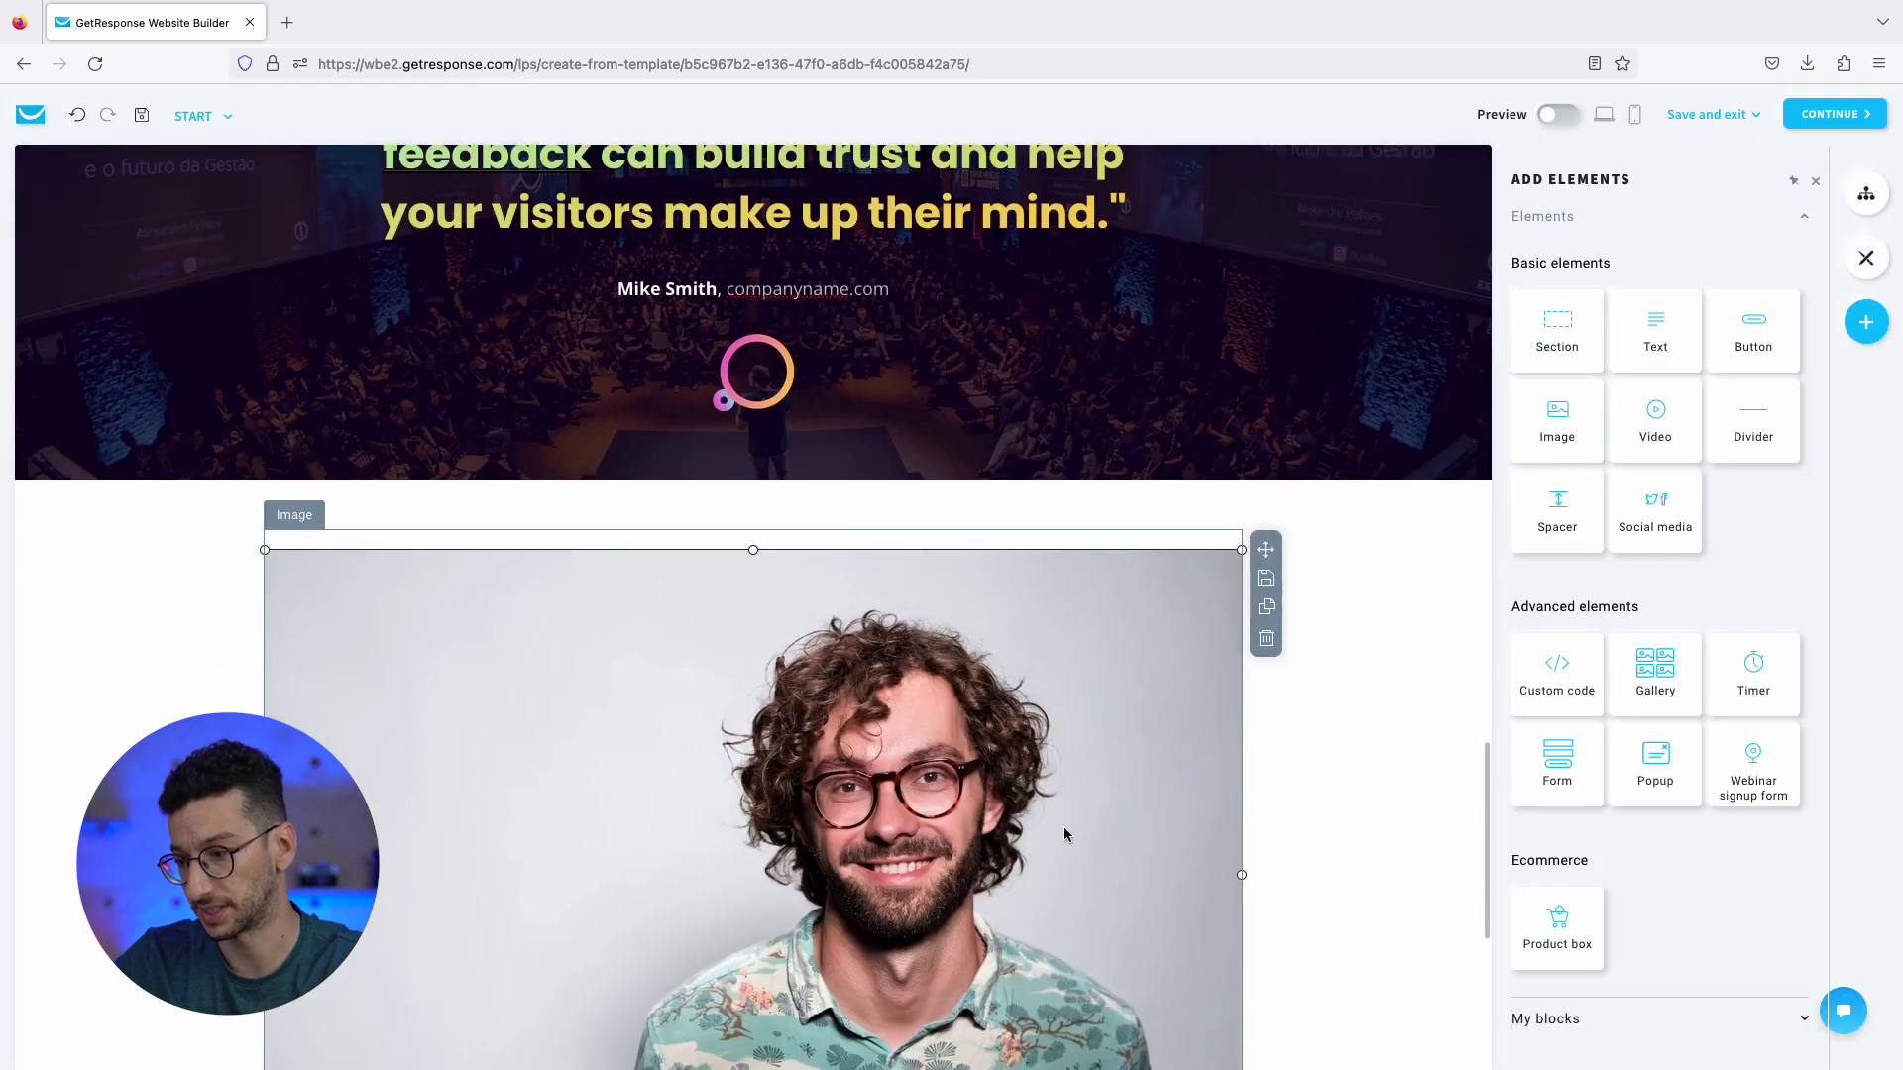
{"action": "scroll", "coordinate": [1280, 782], "scroll_direction": "down", "scroll_amount": 2}
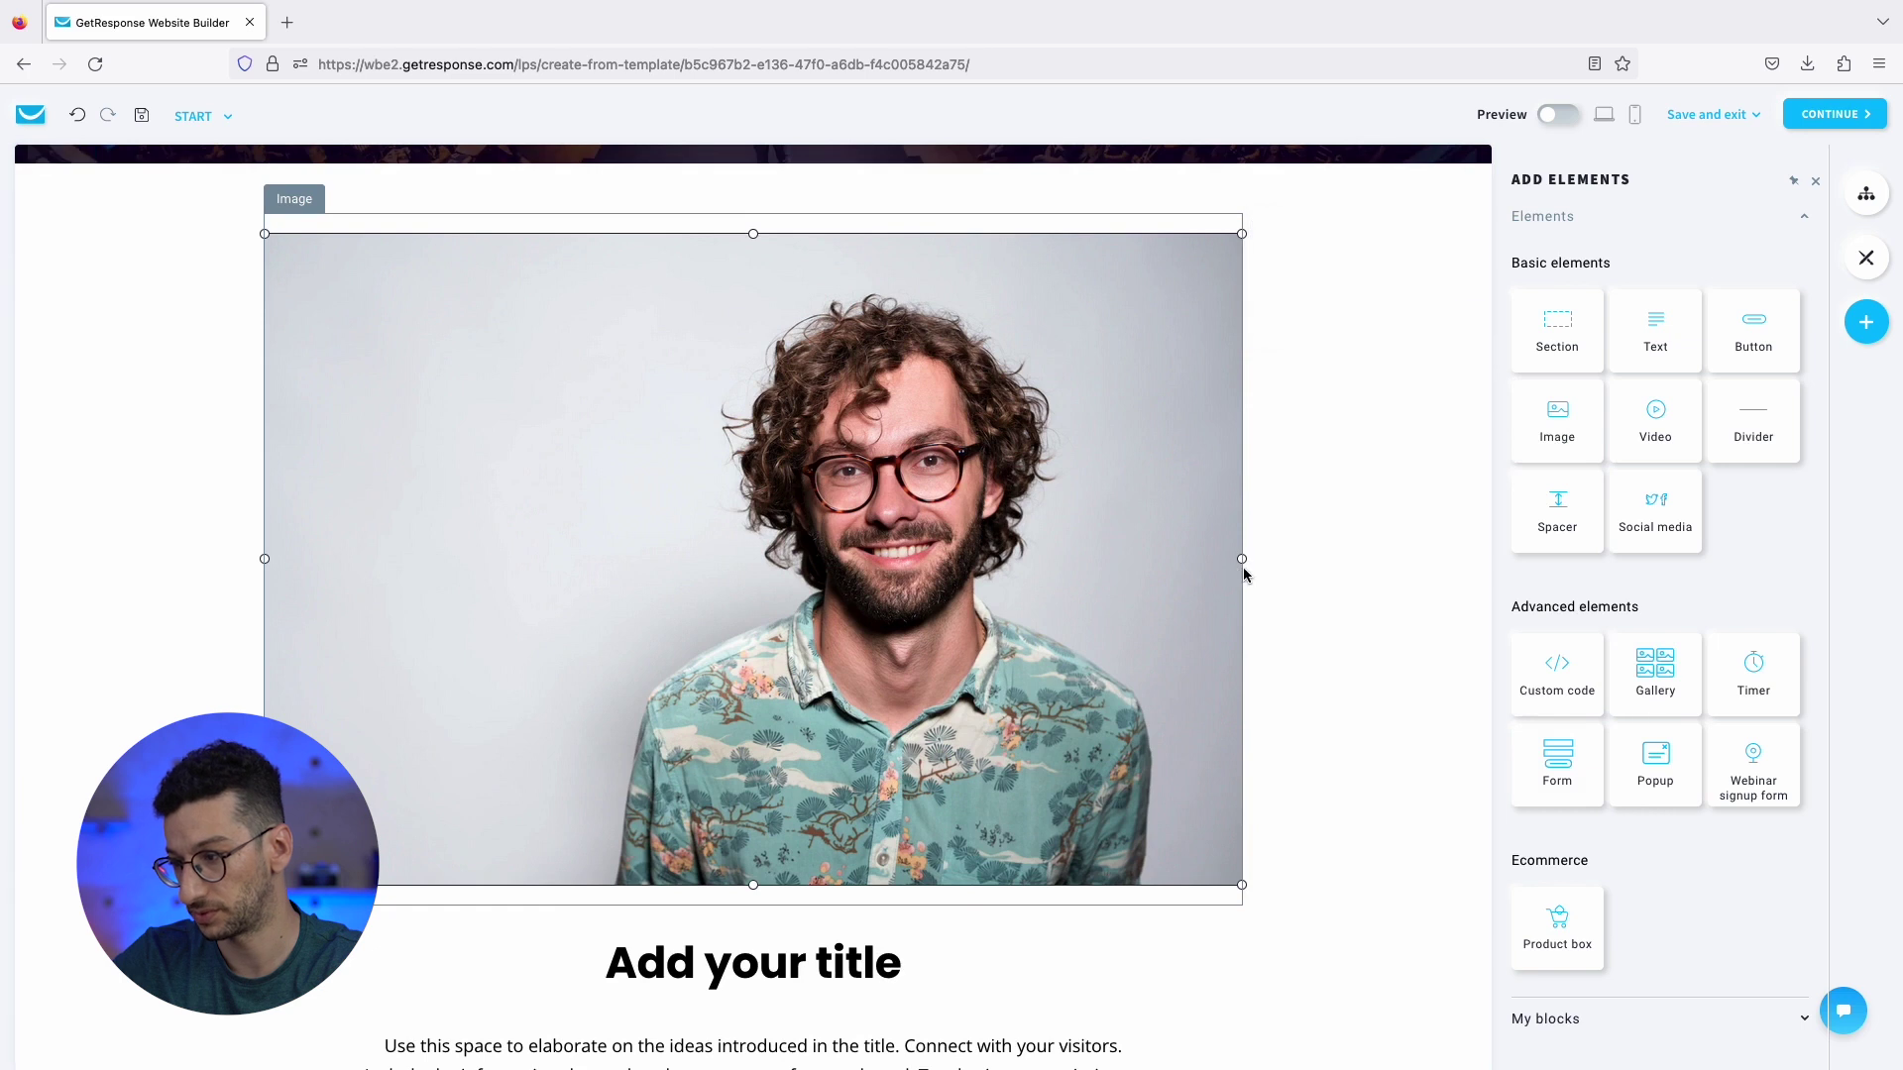
Insert an Unsplash photo of the woman in a pink T-shirt to the right of the man's photo, searching for "woman in glasses".
{"action": "left_click_drag", "start_coordinate": [1557, 421], "coordinate": [1248, 507]}
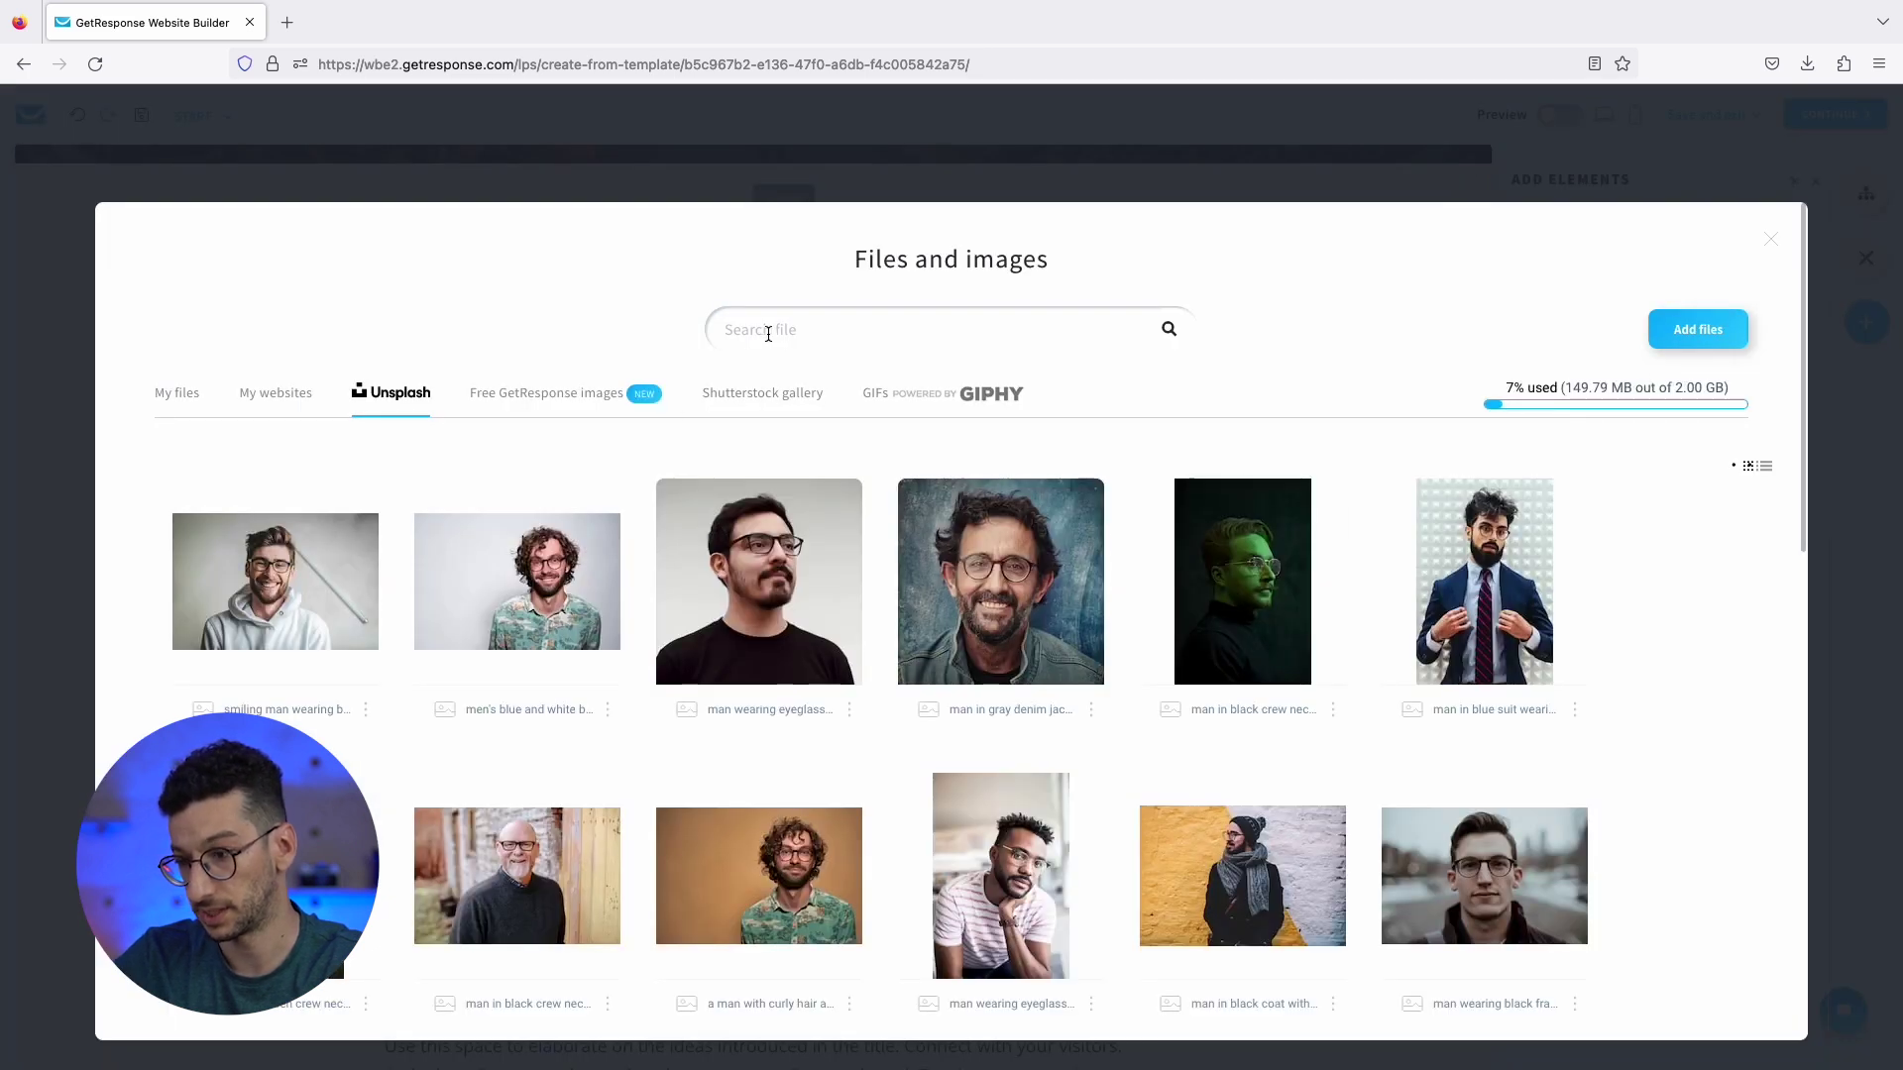
{"action": "type", "text": "woman in glasses"}
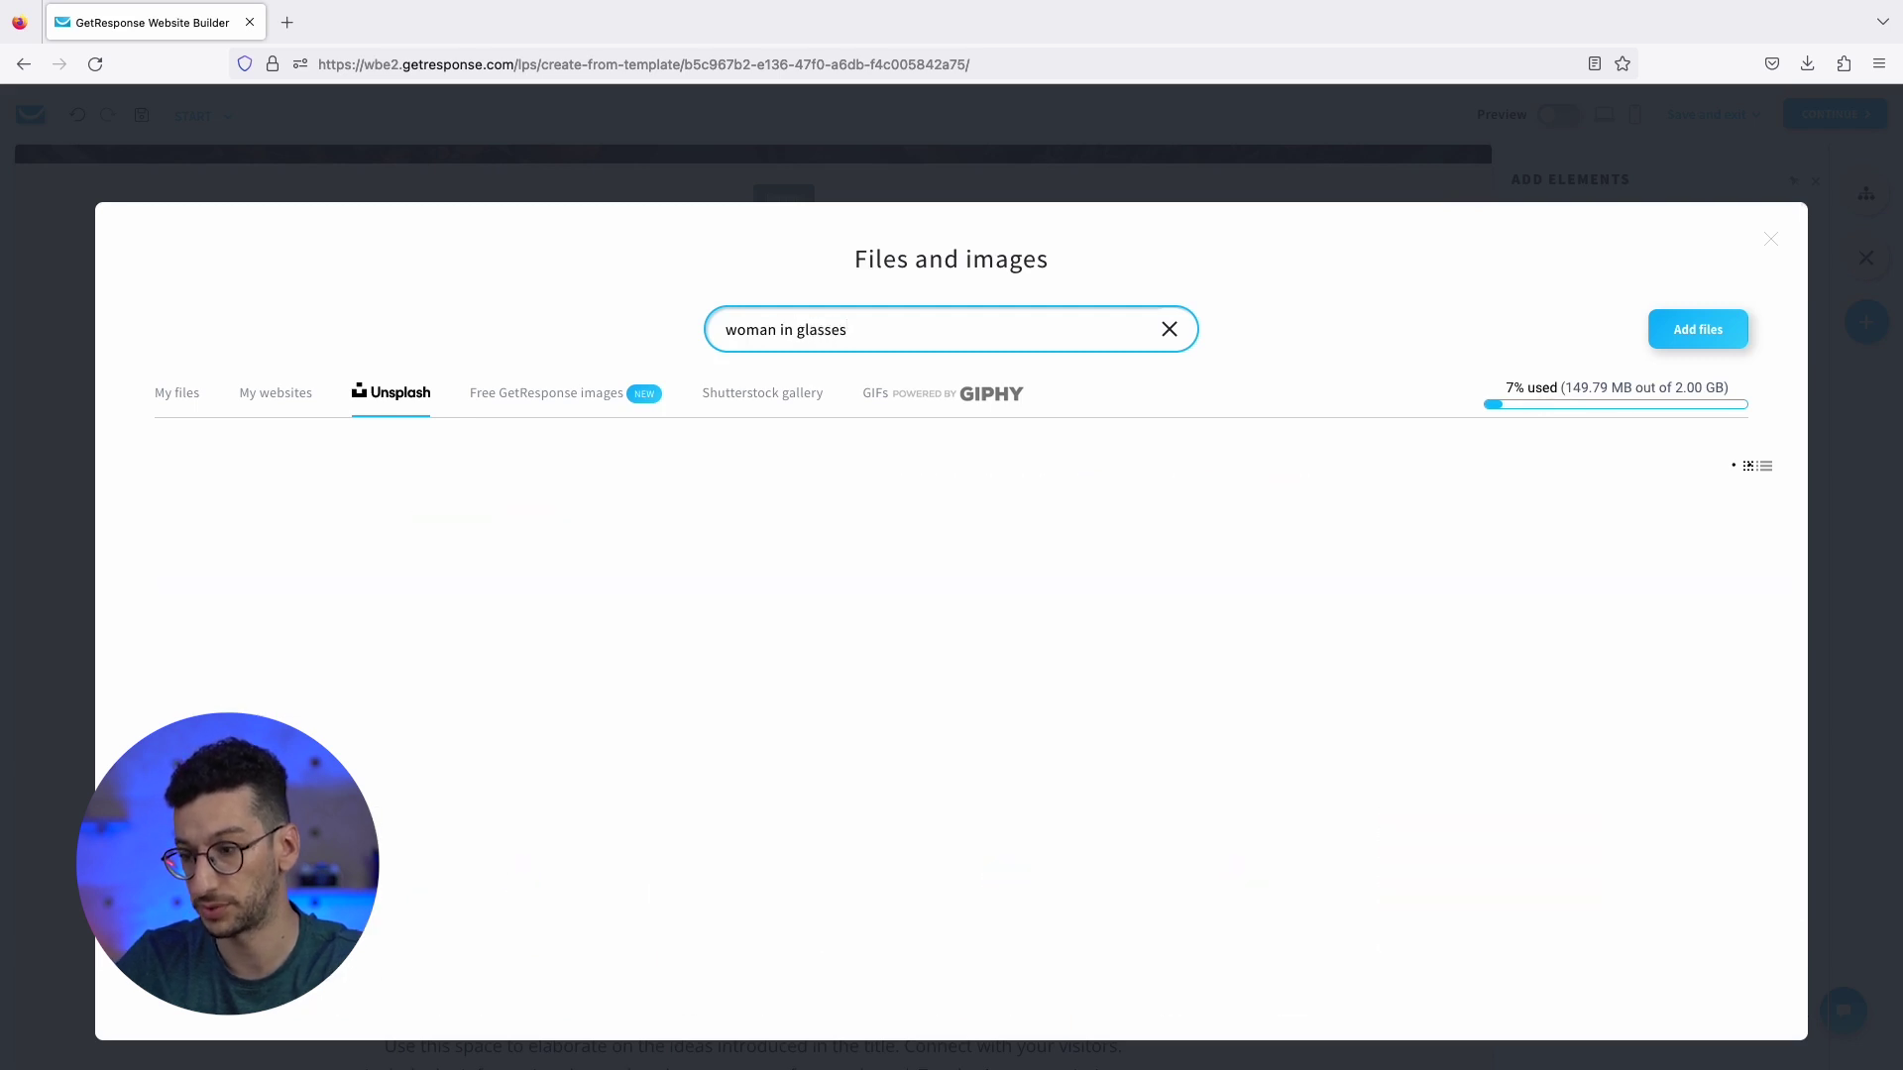
{"action": "mouse_move", "coordinate": [767, 554]}
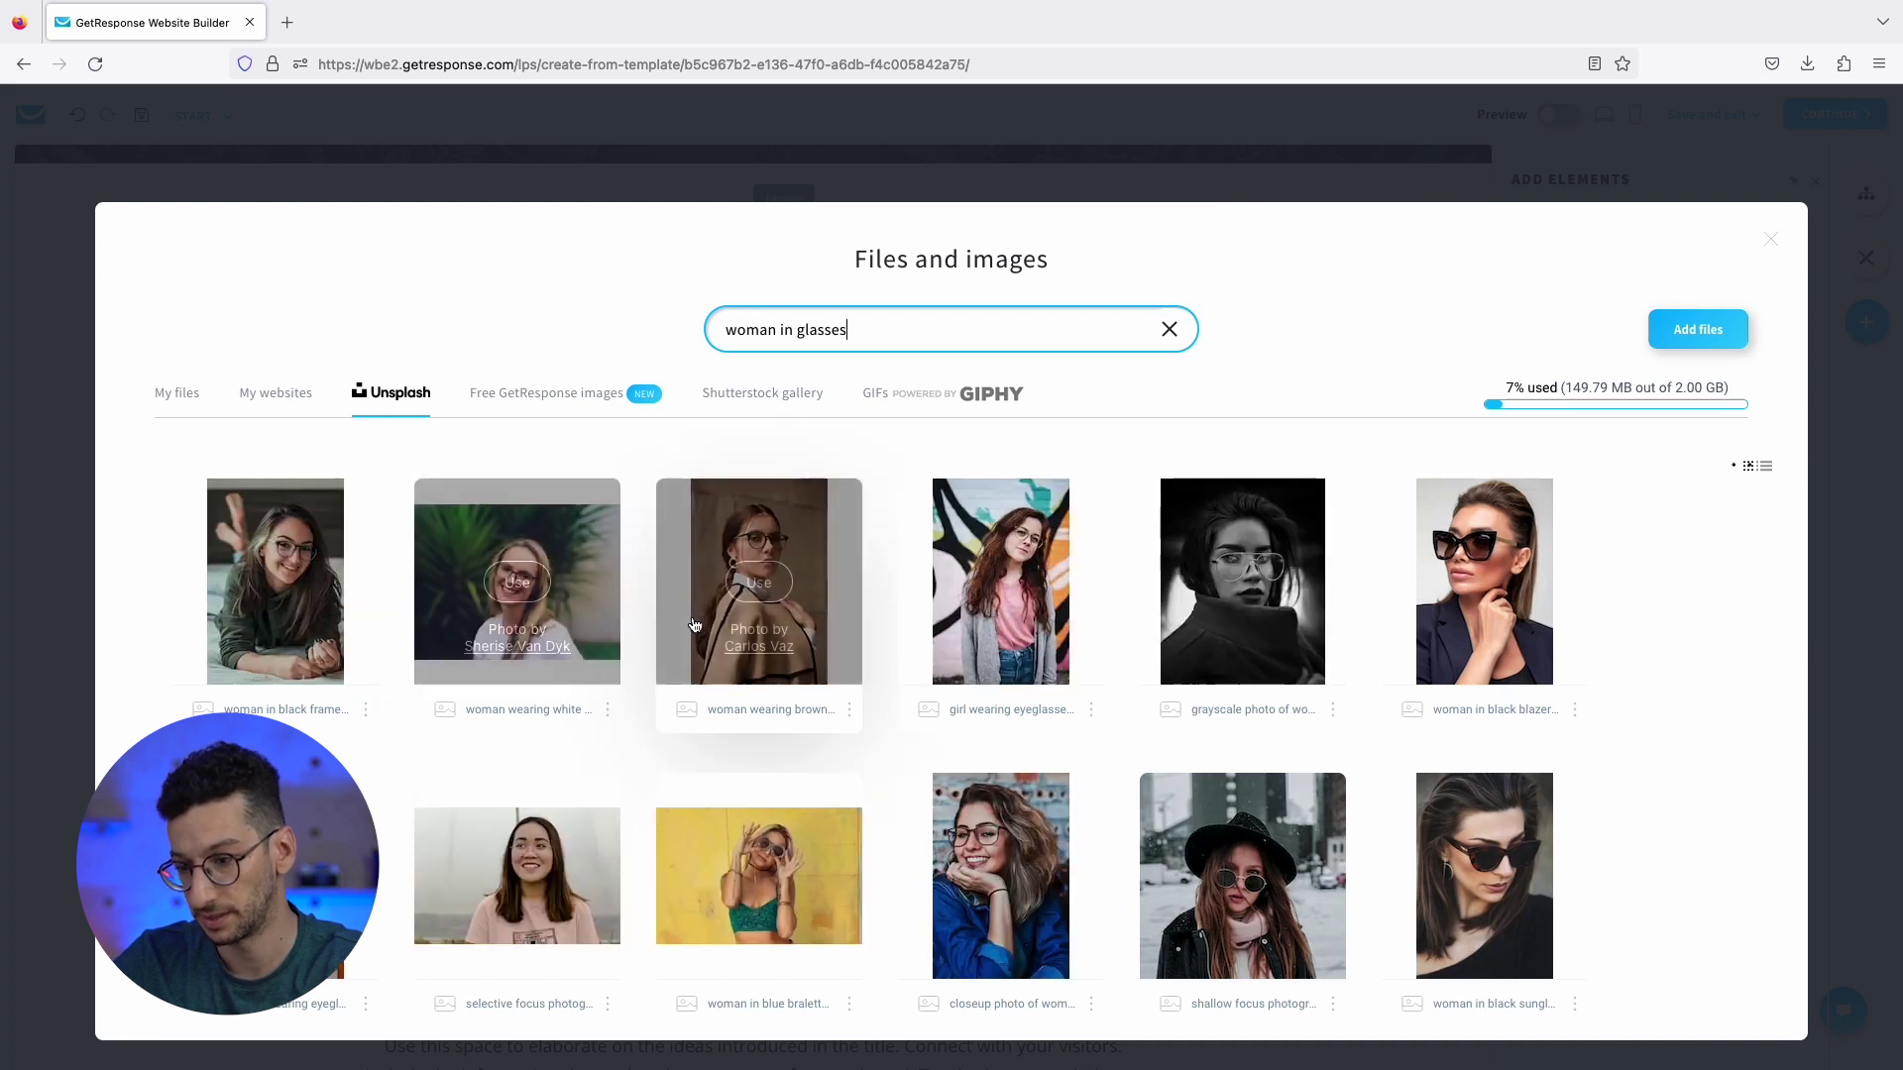
{"action": "scroll", "coordinate": [695, 625], "scroll_direction": "down", "scroll_amount": 2}
{"action": "mouse_move", "coordinate": [552, 750]}
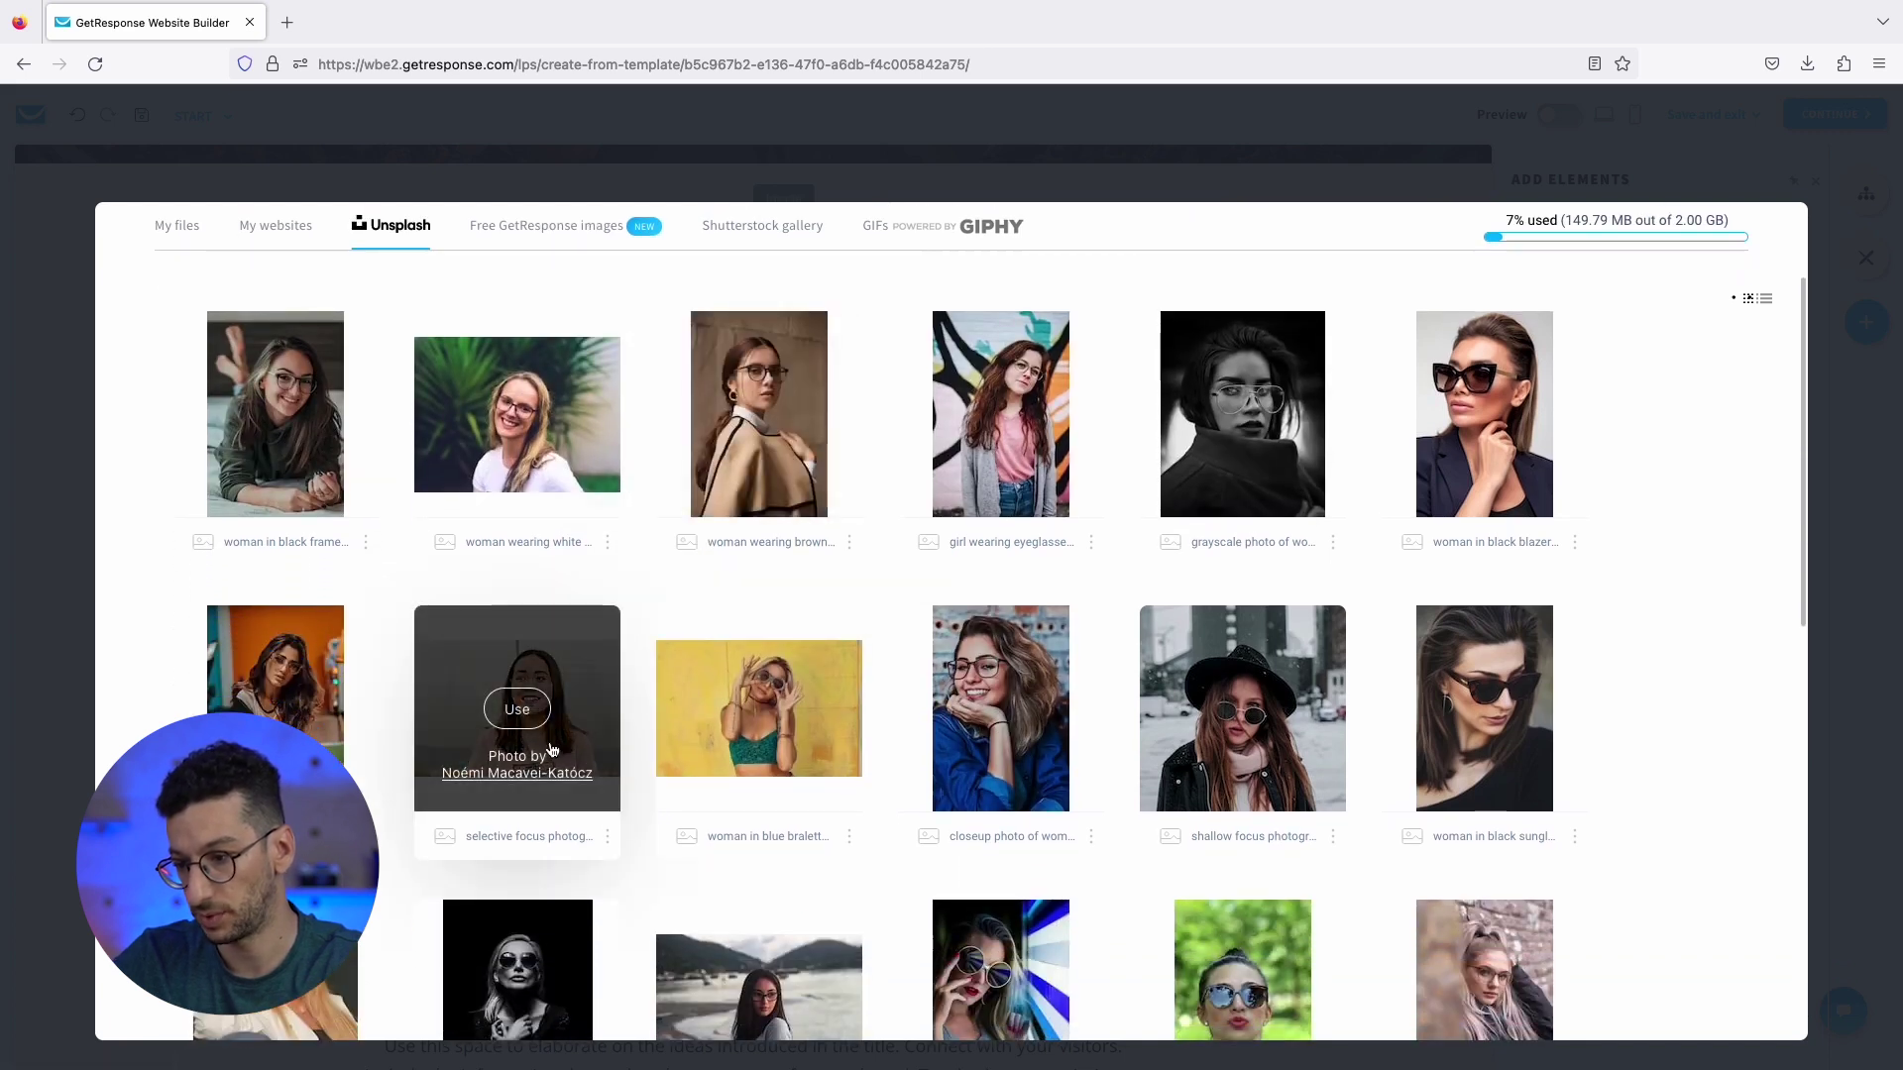
{"action": "left_click", "coordinate": [518, 710]}
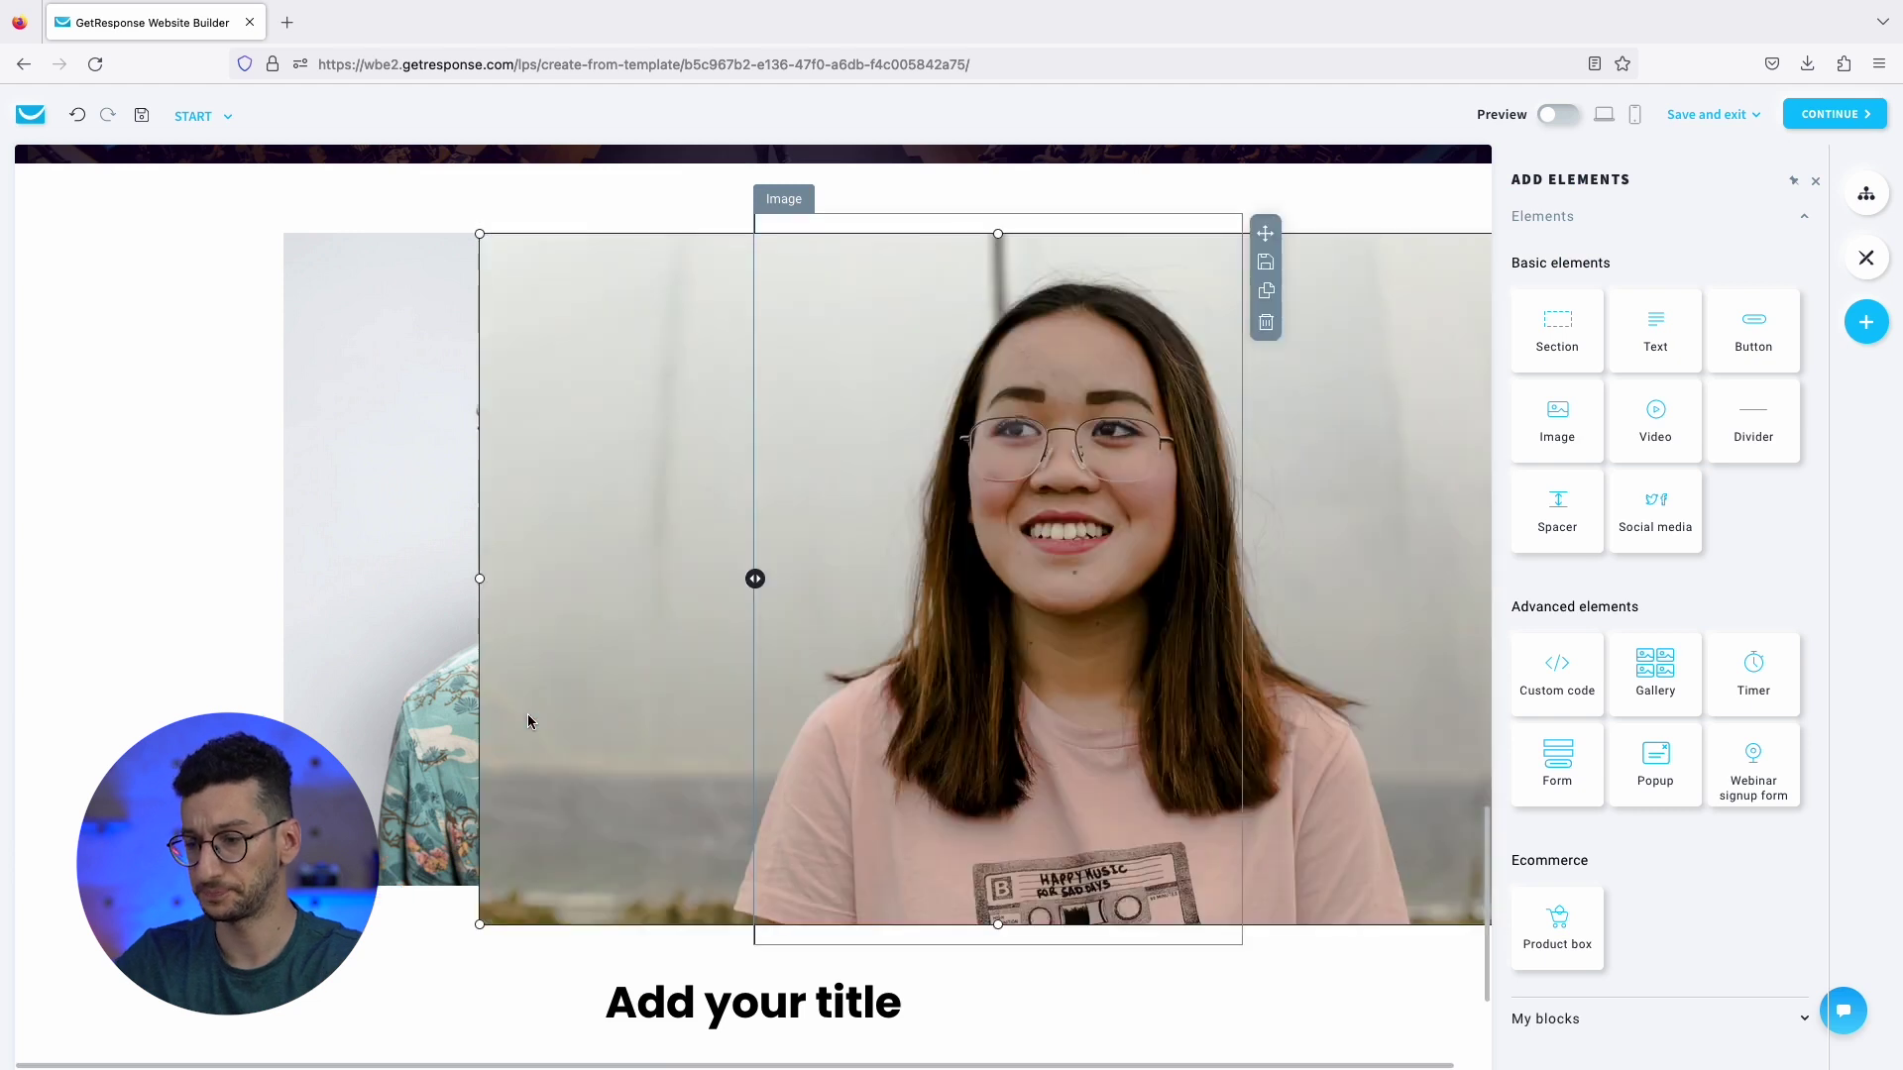
{"action": "left_click", "coordinate": [156, 616]}
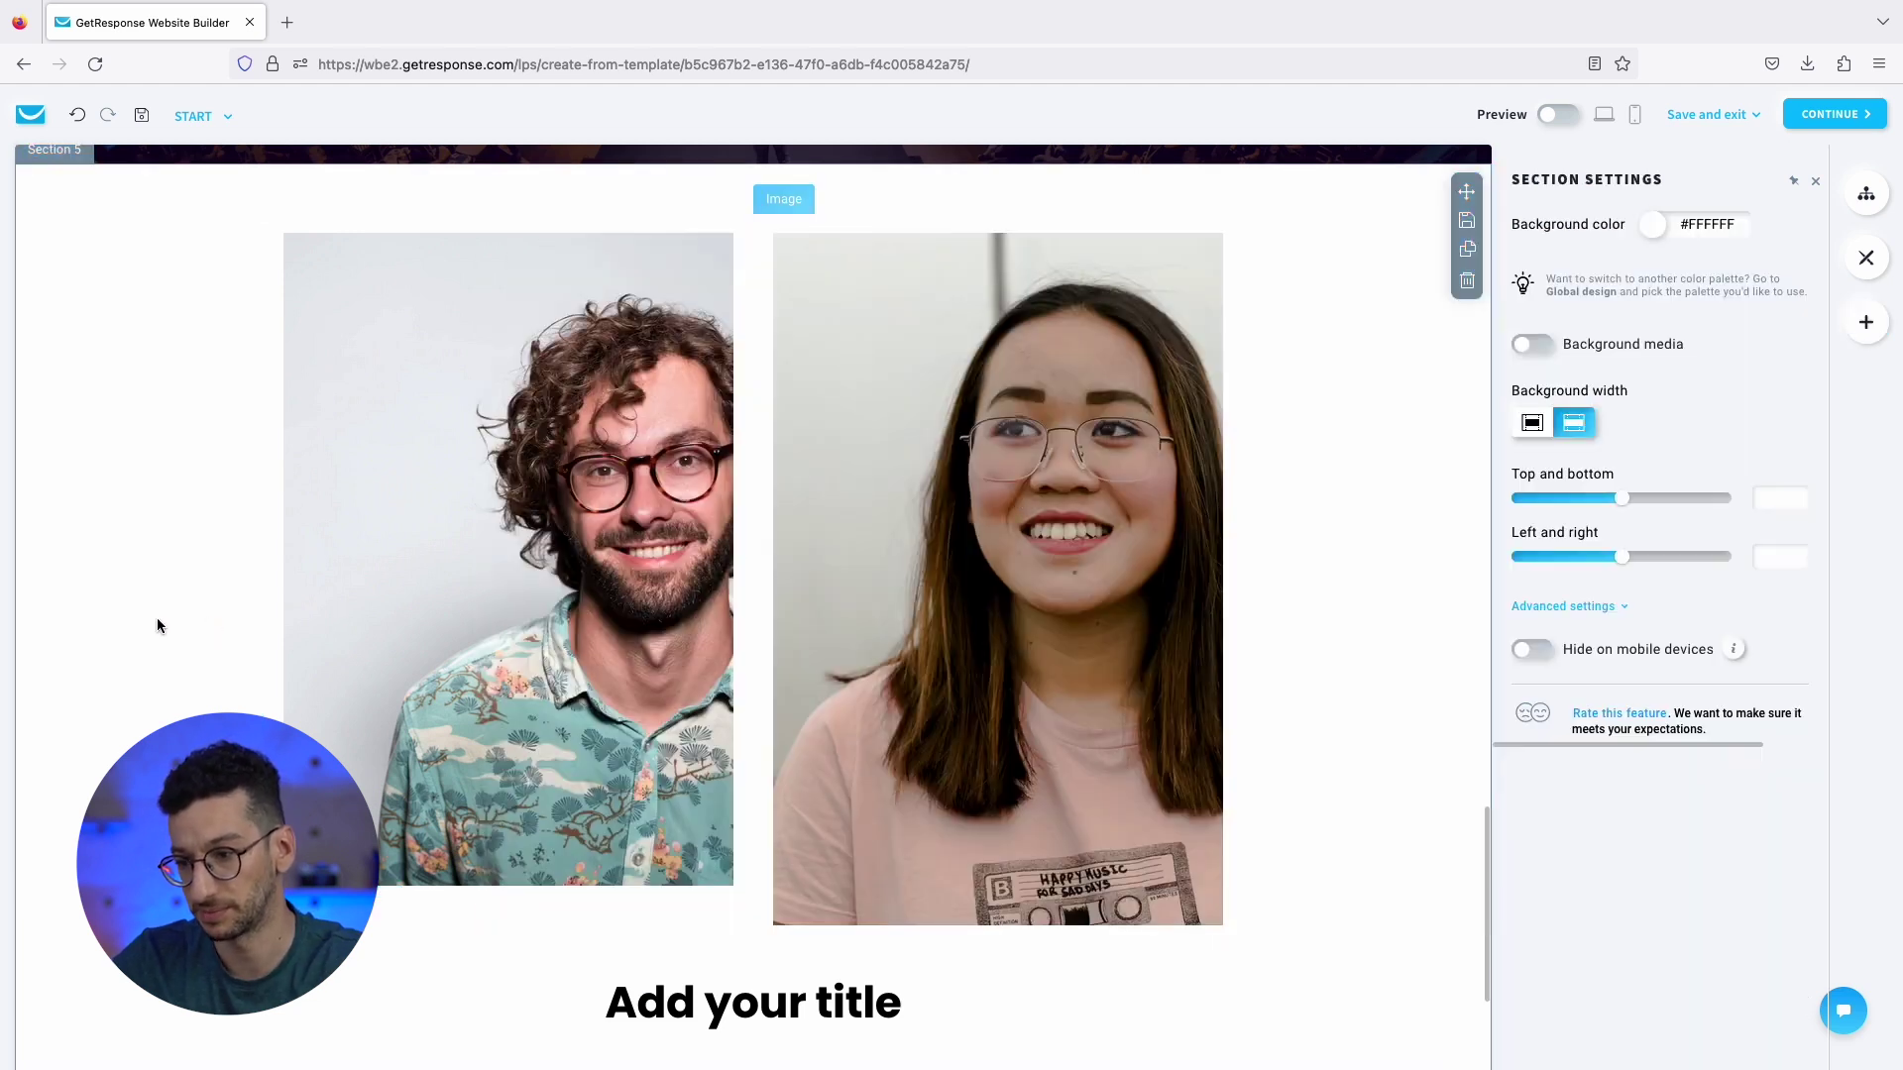
Duplicate the "Add your title" heading and place one copy under each of the two photos.
{"action": "scroll", "coordinate": [397, 592], "scroll_direction": "down", "scroll_amount": 3}
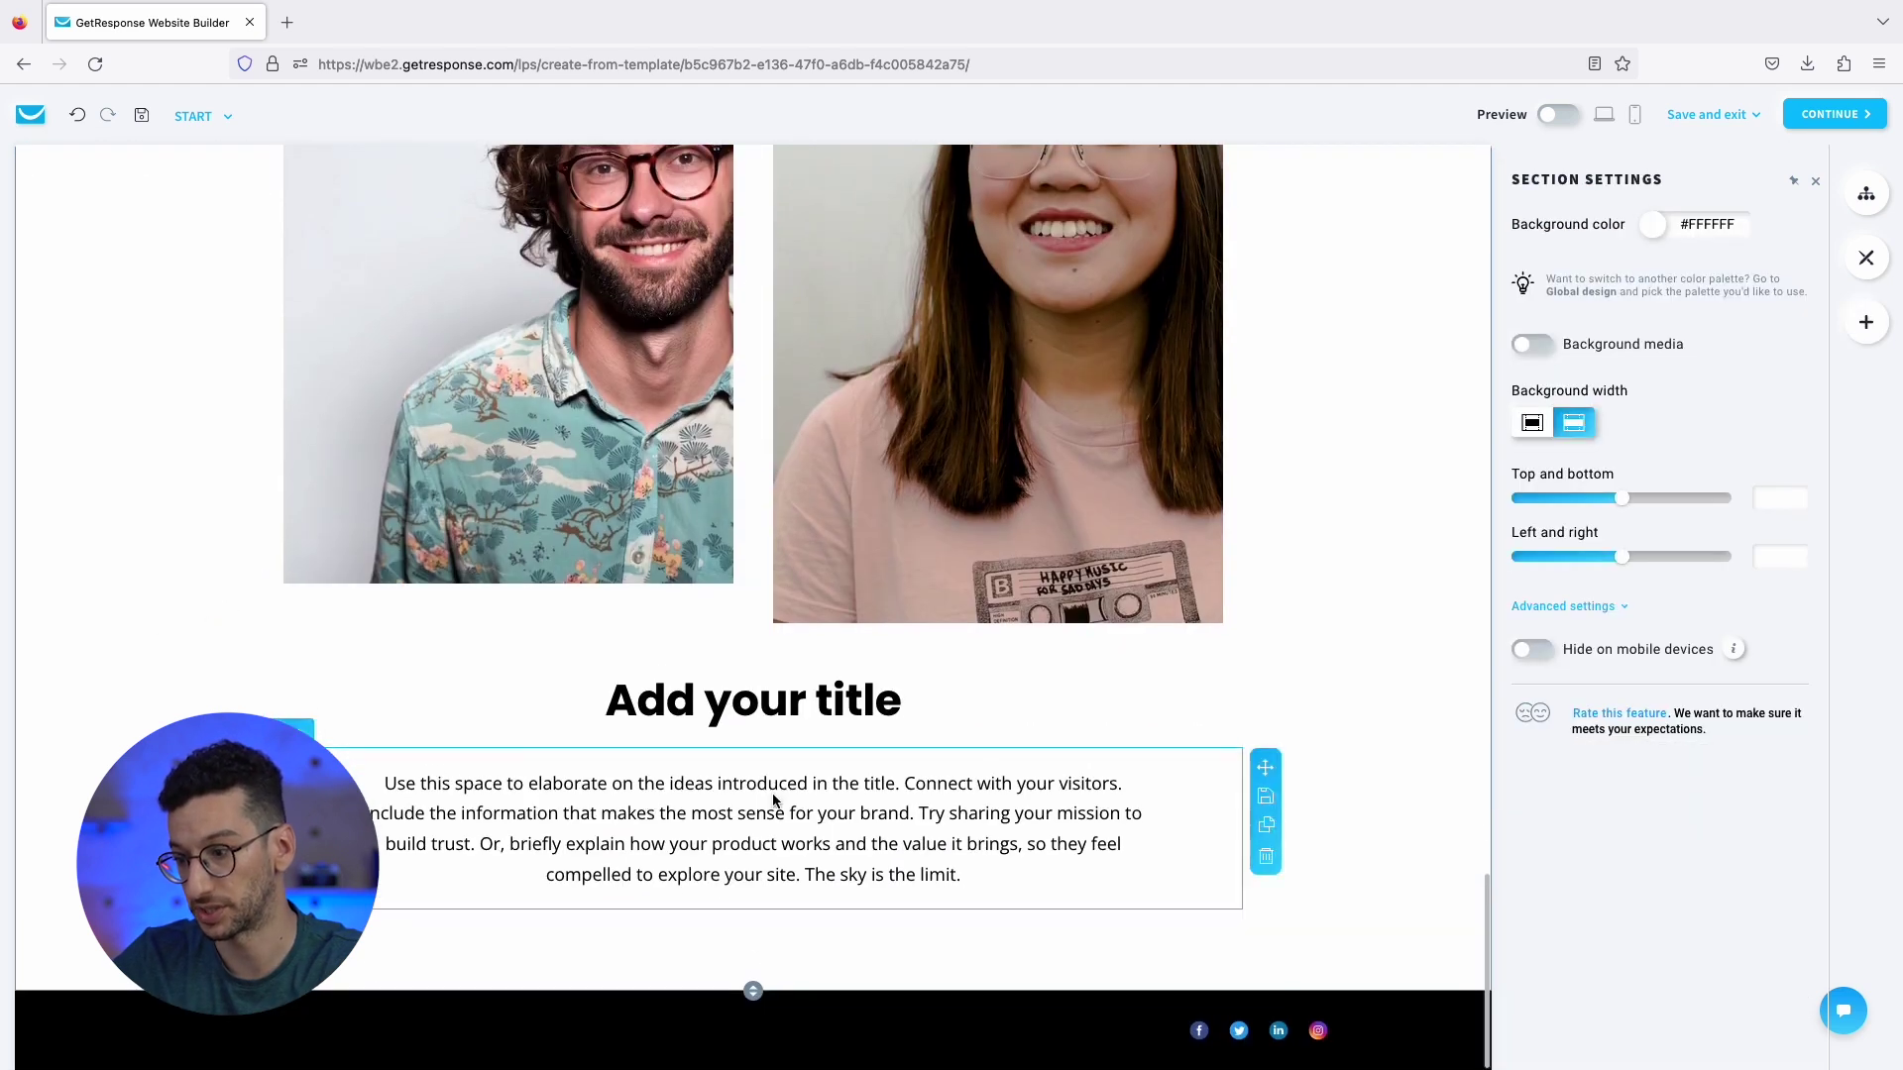
{"action": "scroll", "coordinate": [768, 738], "scroll_direction": "up", "scroll_amount": 1}
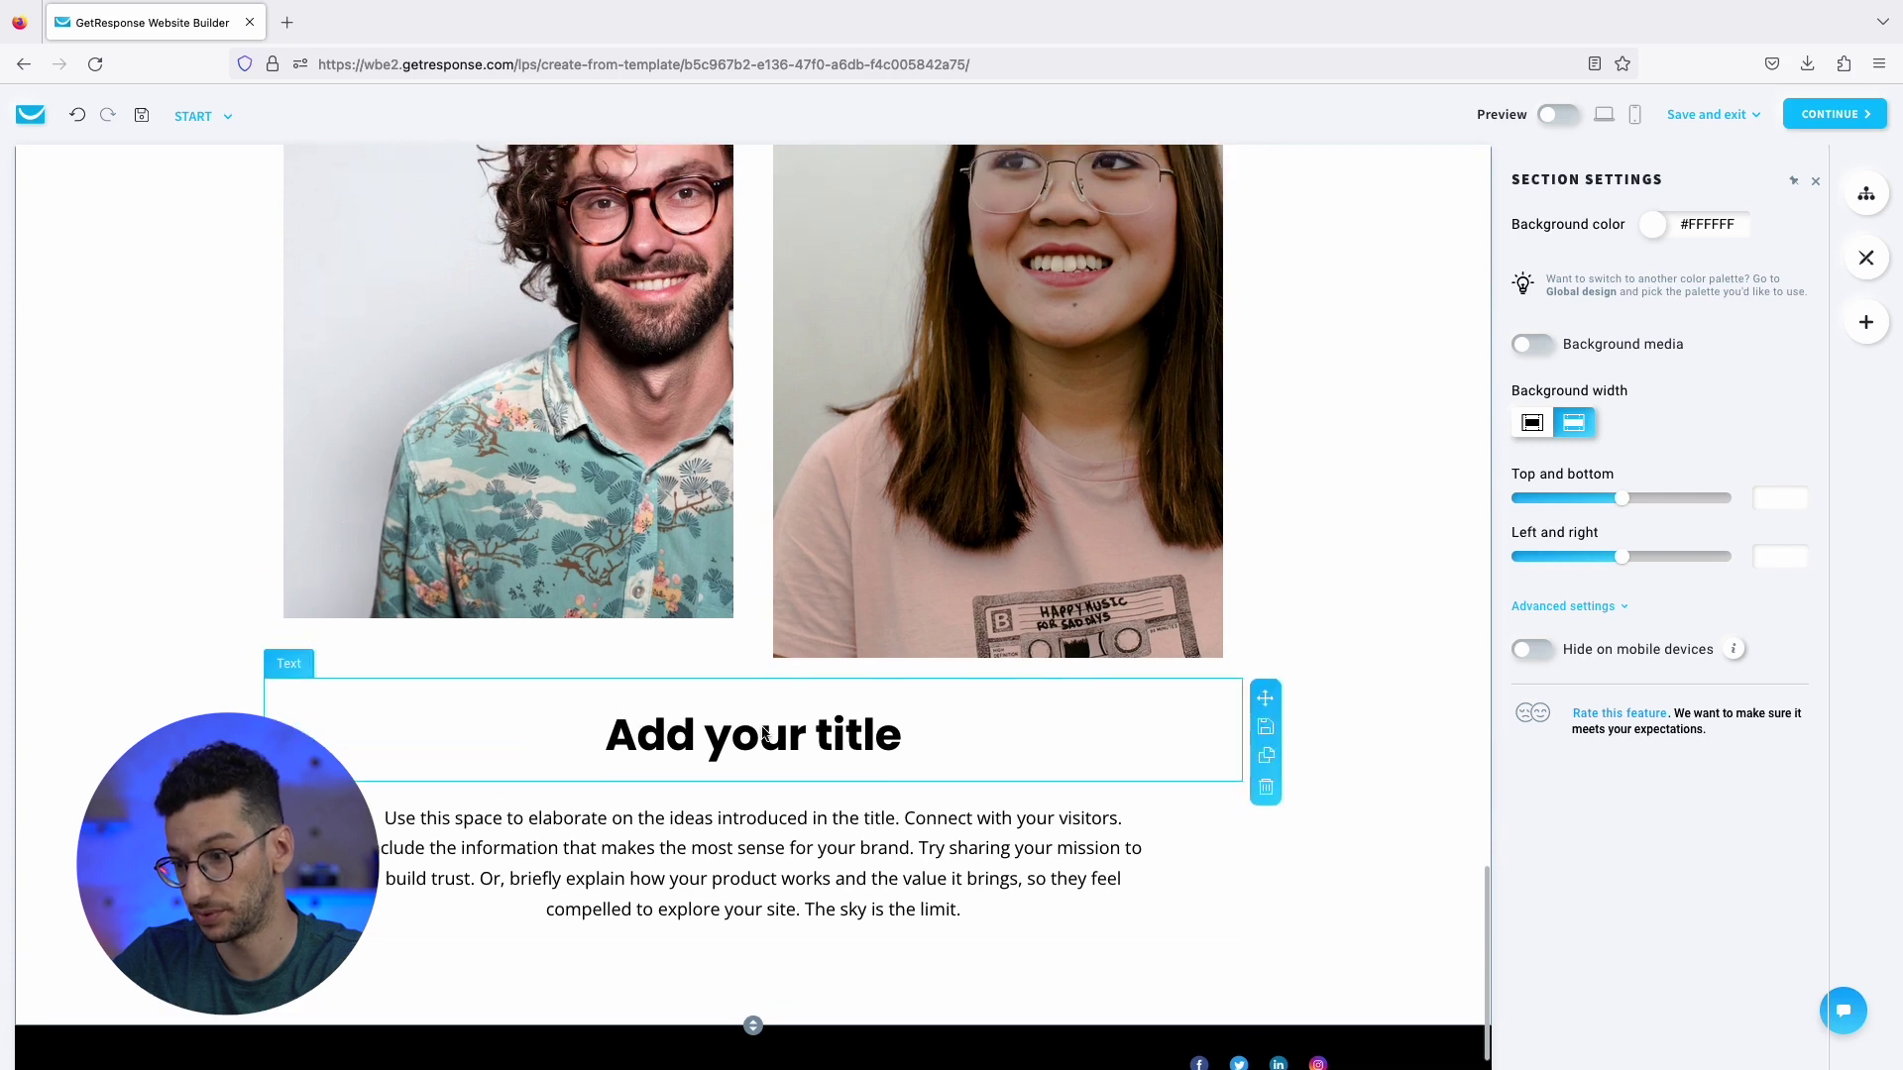
{"action": "left_click", "coordinate": [1268, 759]}
{"action": "left_click_drag", "start_coordinate": [1265, 703], "coordinate": [563, 610]}
{"action": "left_click_drag", "start_coordinate": [1263, 771], "coordinate": [1182, 674]}
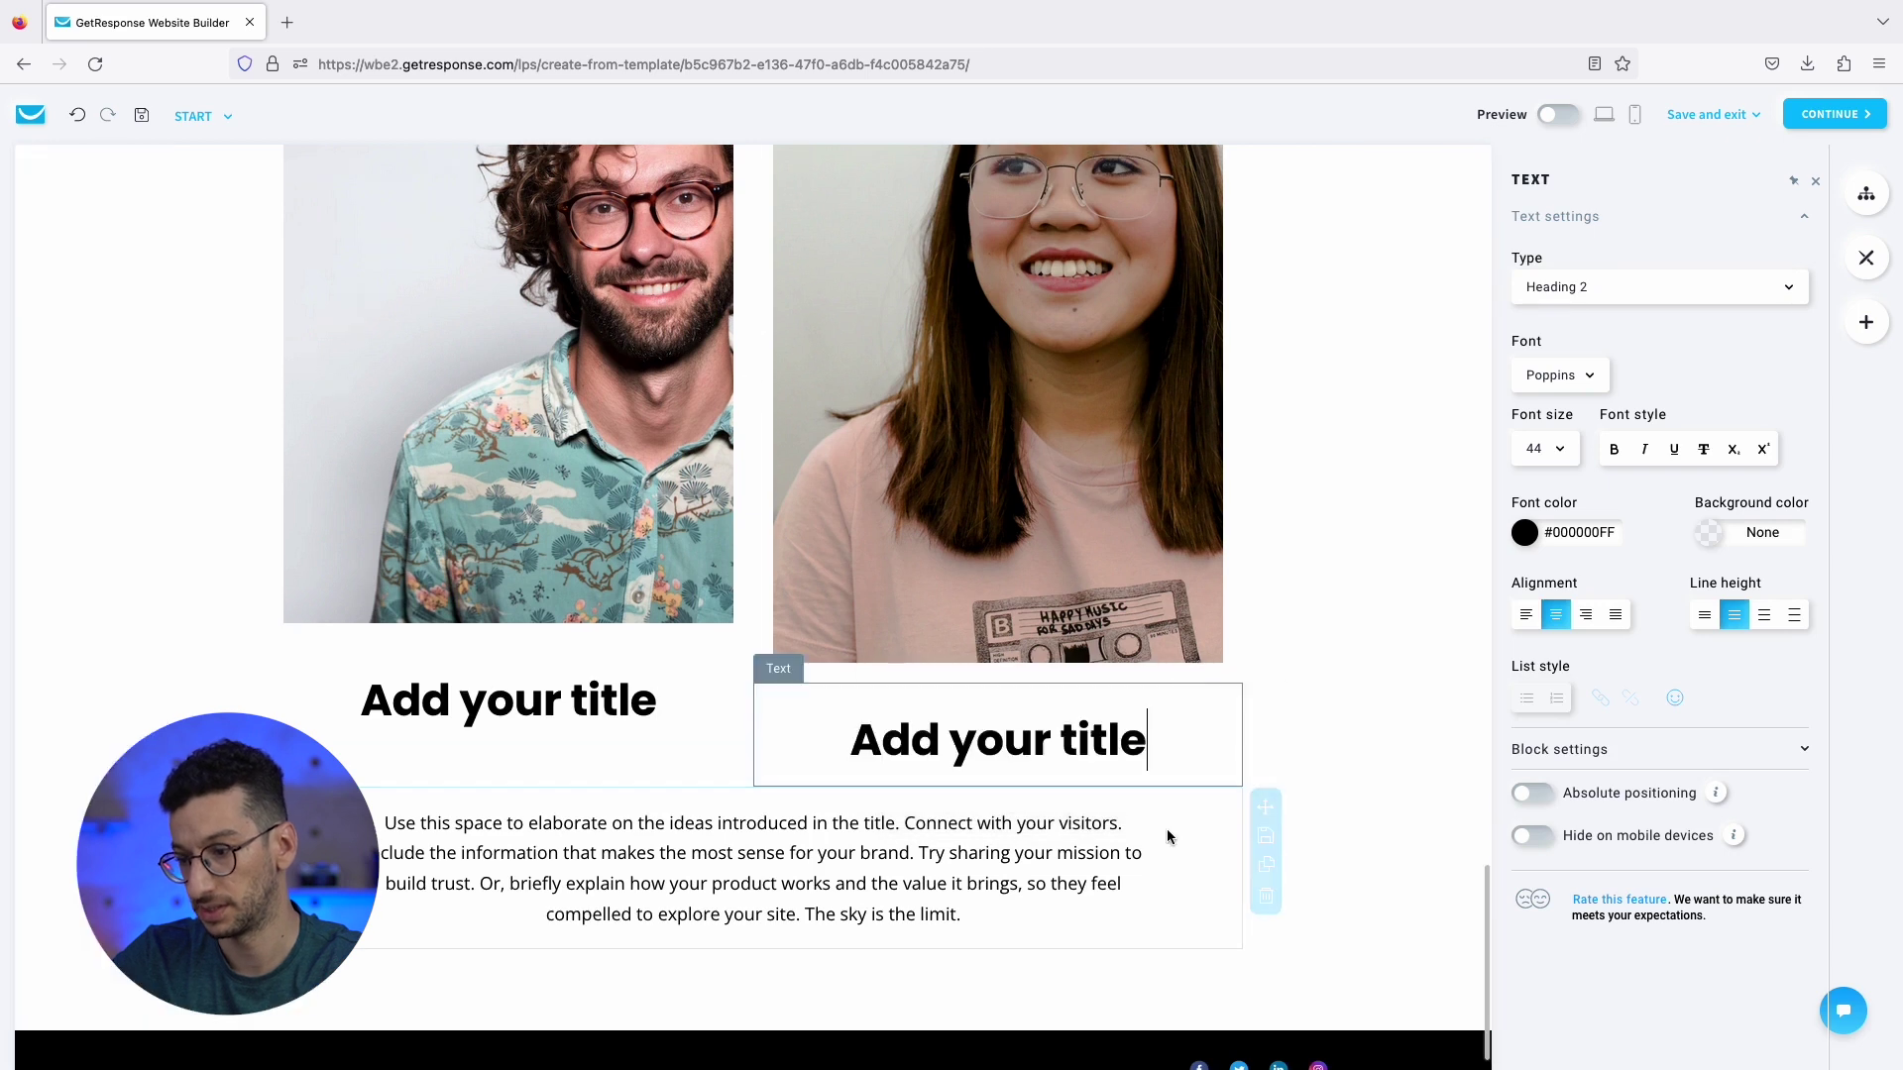
Duplicate the placeholder paragraph and place one copy under each photo's title.
{"action": "left_click", "coordinate": [1267, 866]}
{"action": "scroll", "coordinate": [1207, 711], "scroll_direction": "down", "scroll_amount": 2}
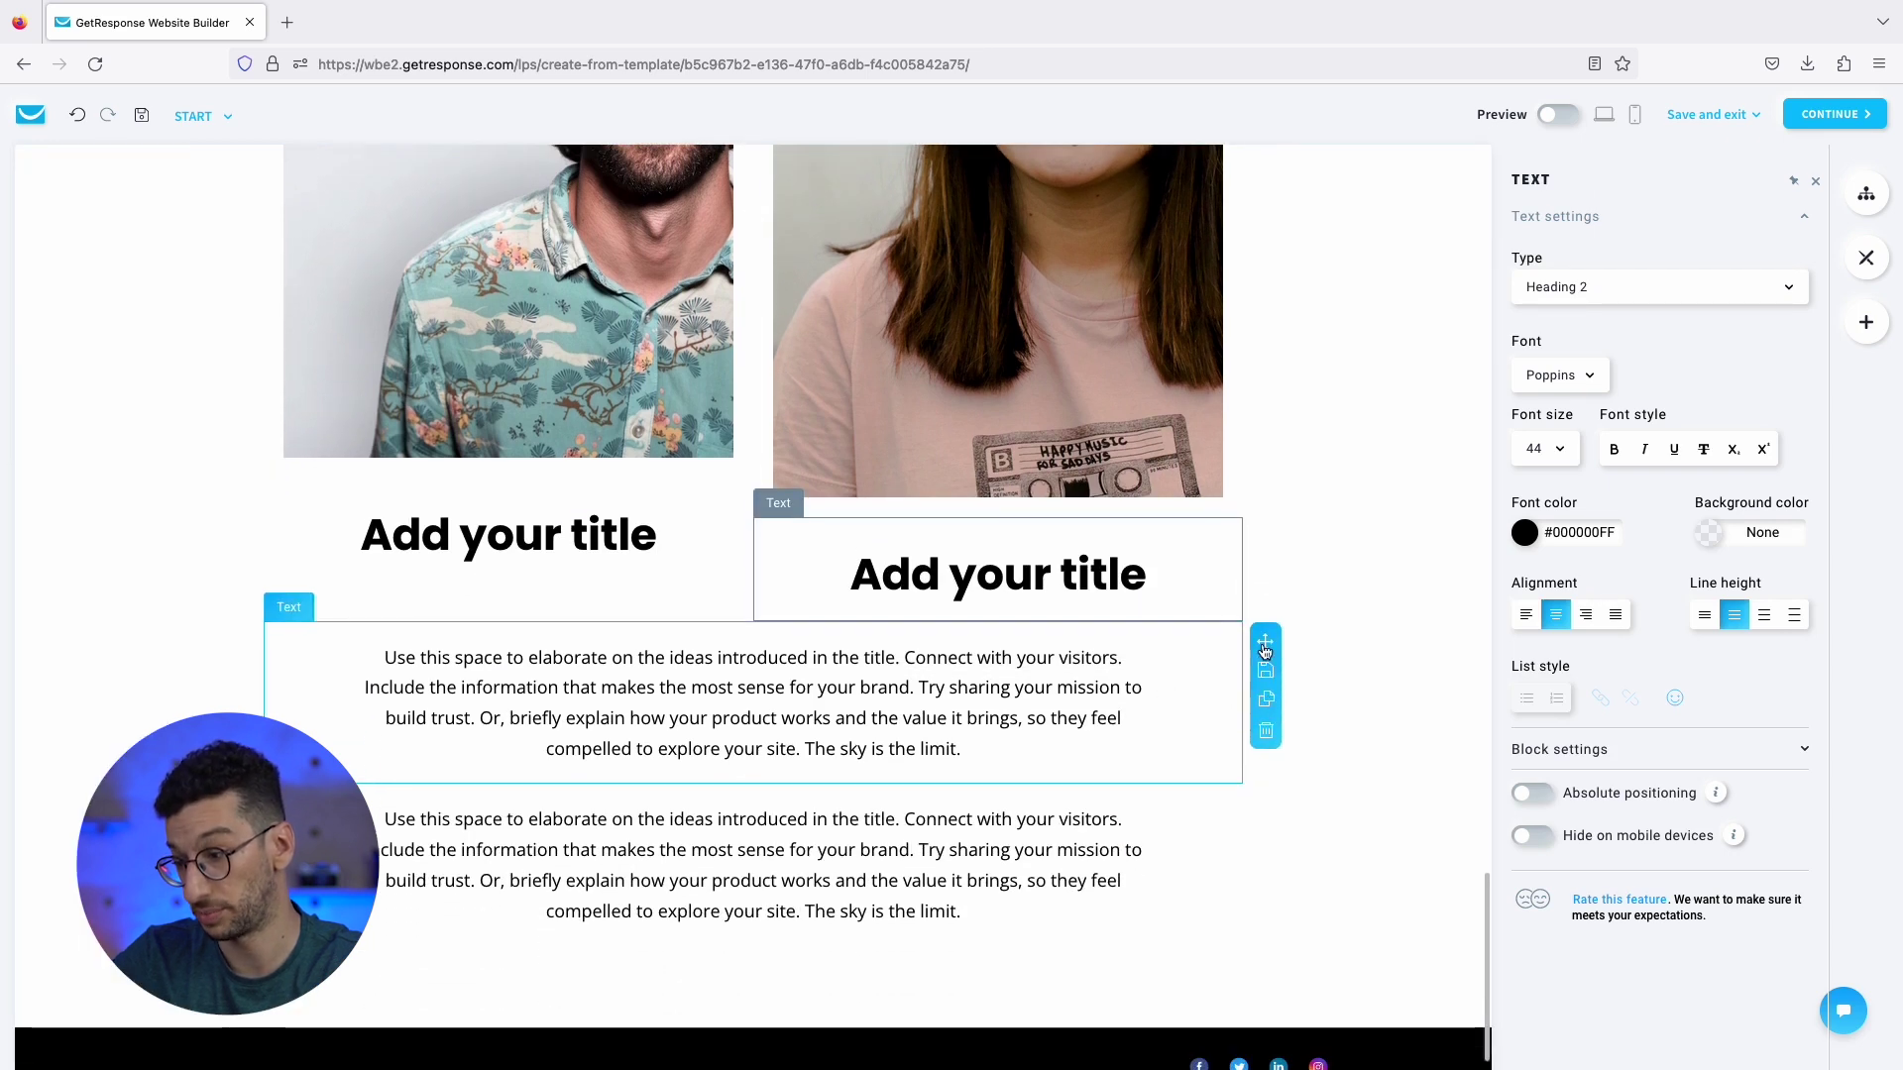
{"action": "left_click_drag", "start_coordinate": [1264, 650], "coordinate": [614, 694]}
{"action": "scroll", "coordinate": [1065, 908], "scroll_direction": "down", "scroll_amount": 4}
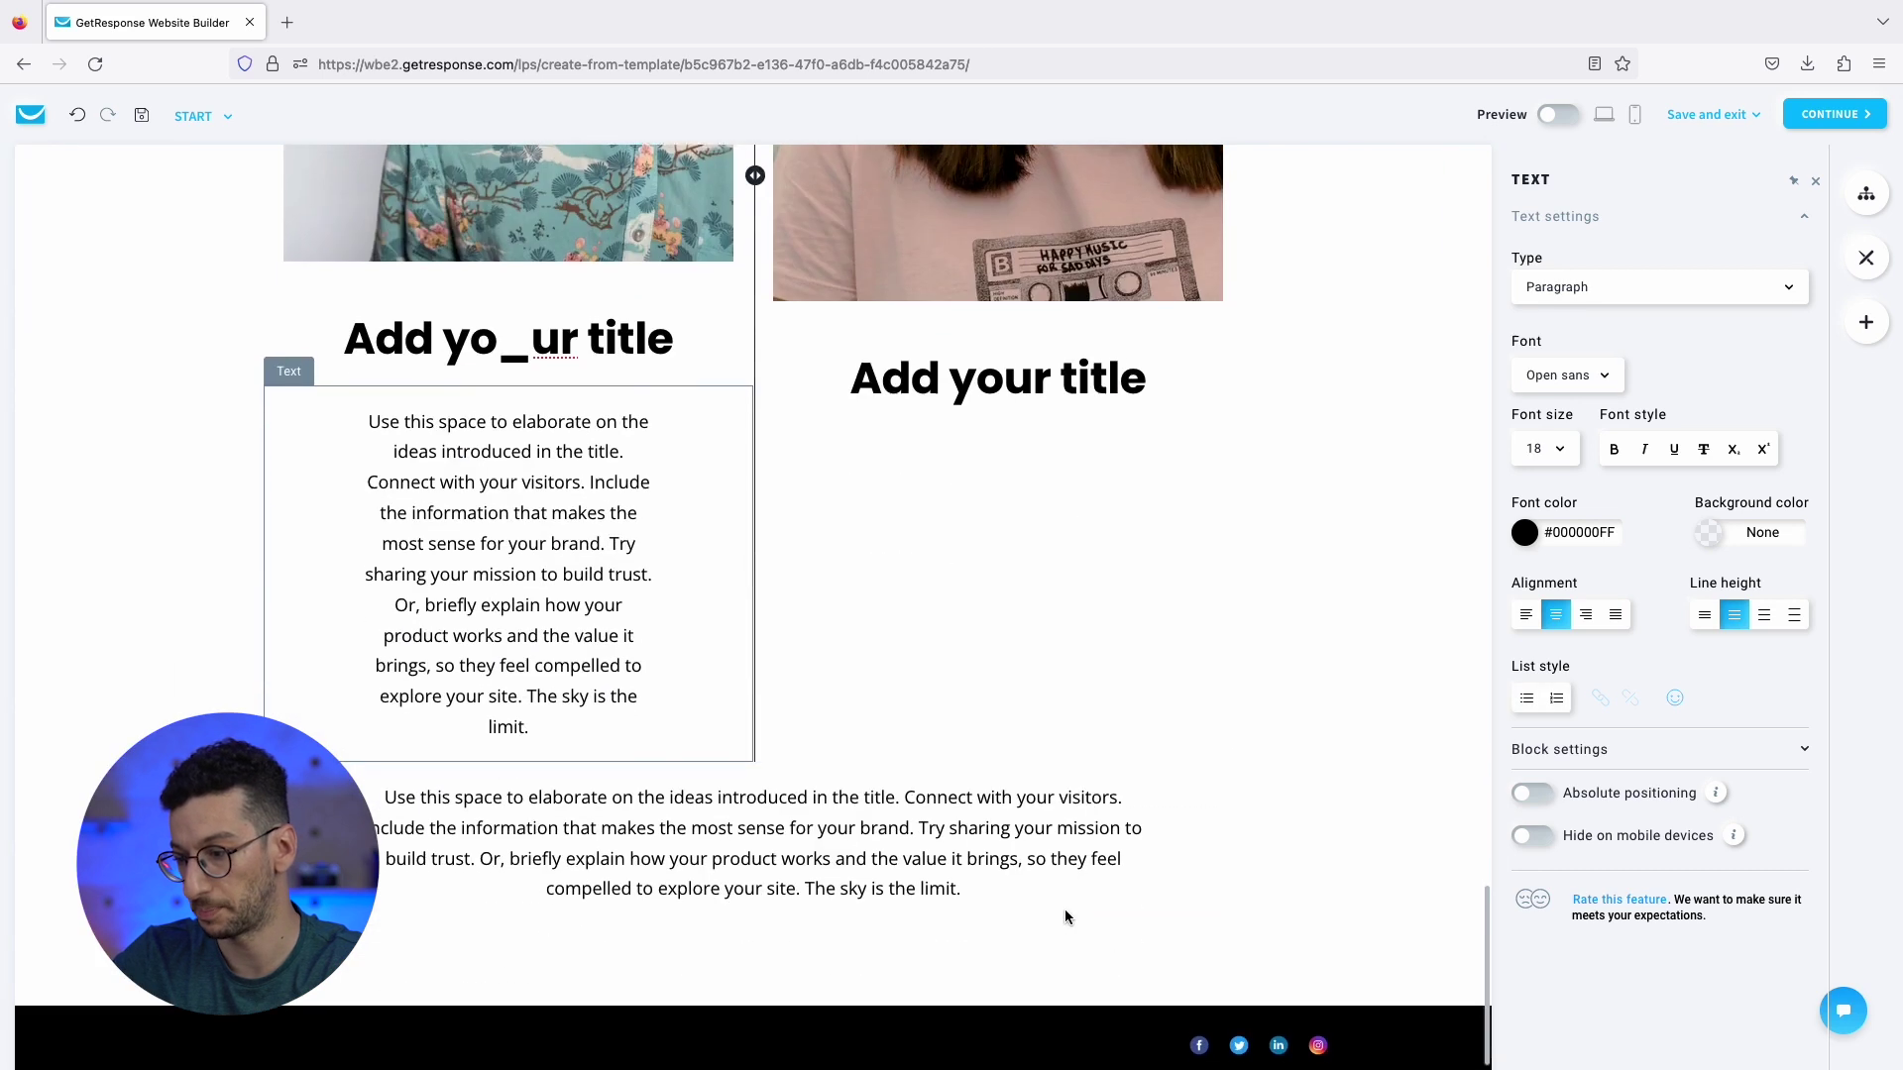
{"action": "left_click_drag", "start_coordinate": [1265, 779], "coordinate": [1240, 624]}
{"action": "scroll", "coordinate": [1240, 624], "scroll_direction": "up", "scroll_amount": 5}
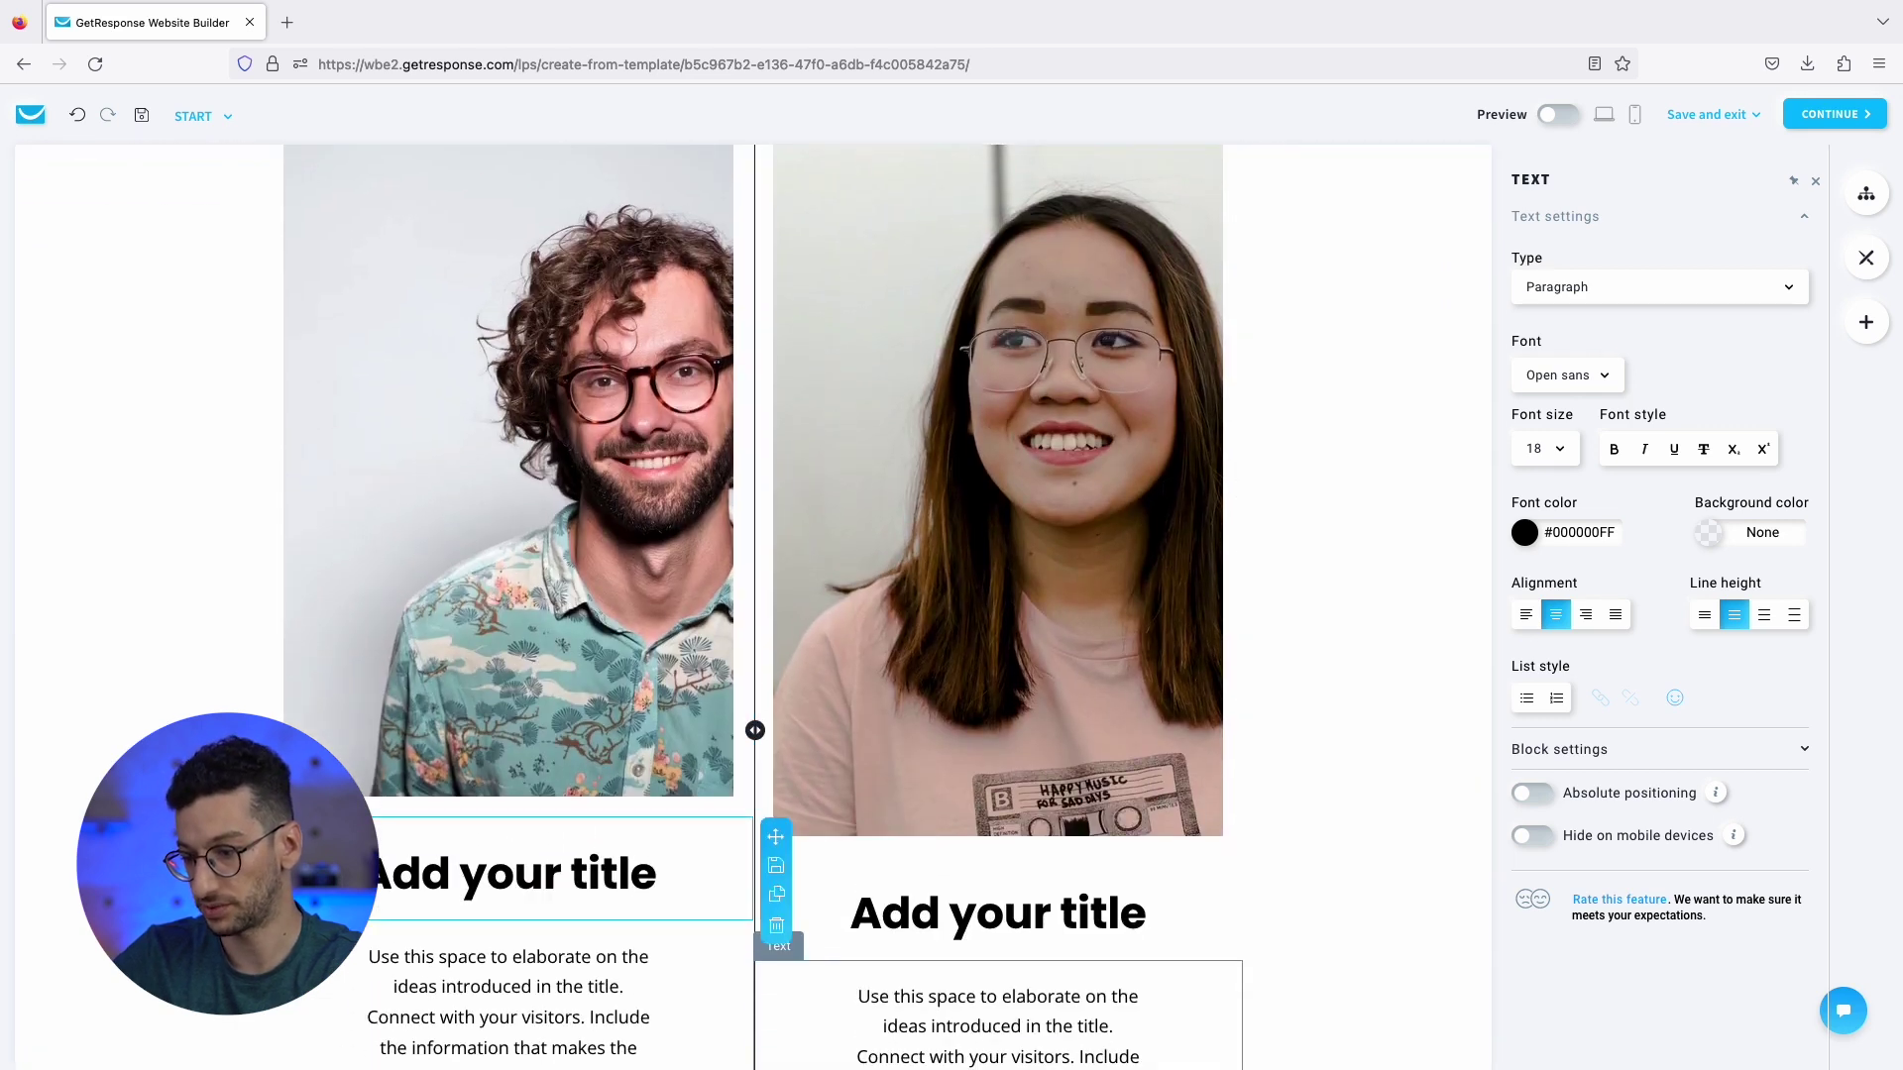
{"action": "left_click", "coordinate": [211, 675]}
Crop the man's photo to about 2603 × 2582 pixels around him in the image editor and save it.
{"action": "scroll", "coordinate": [507, 601], "scroll_direction": "up", "scroll_amount": 2}
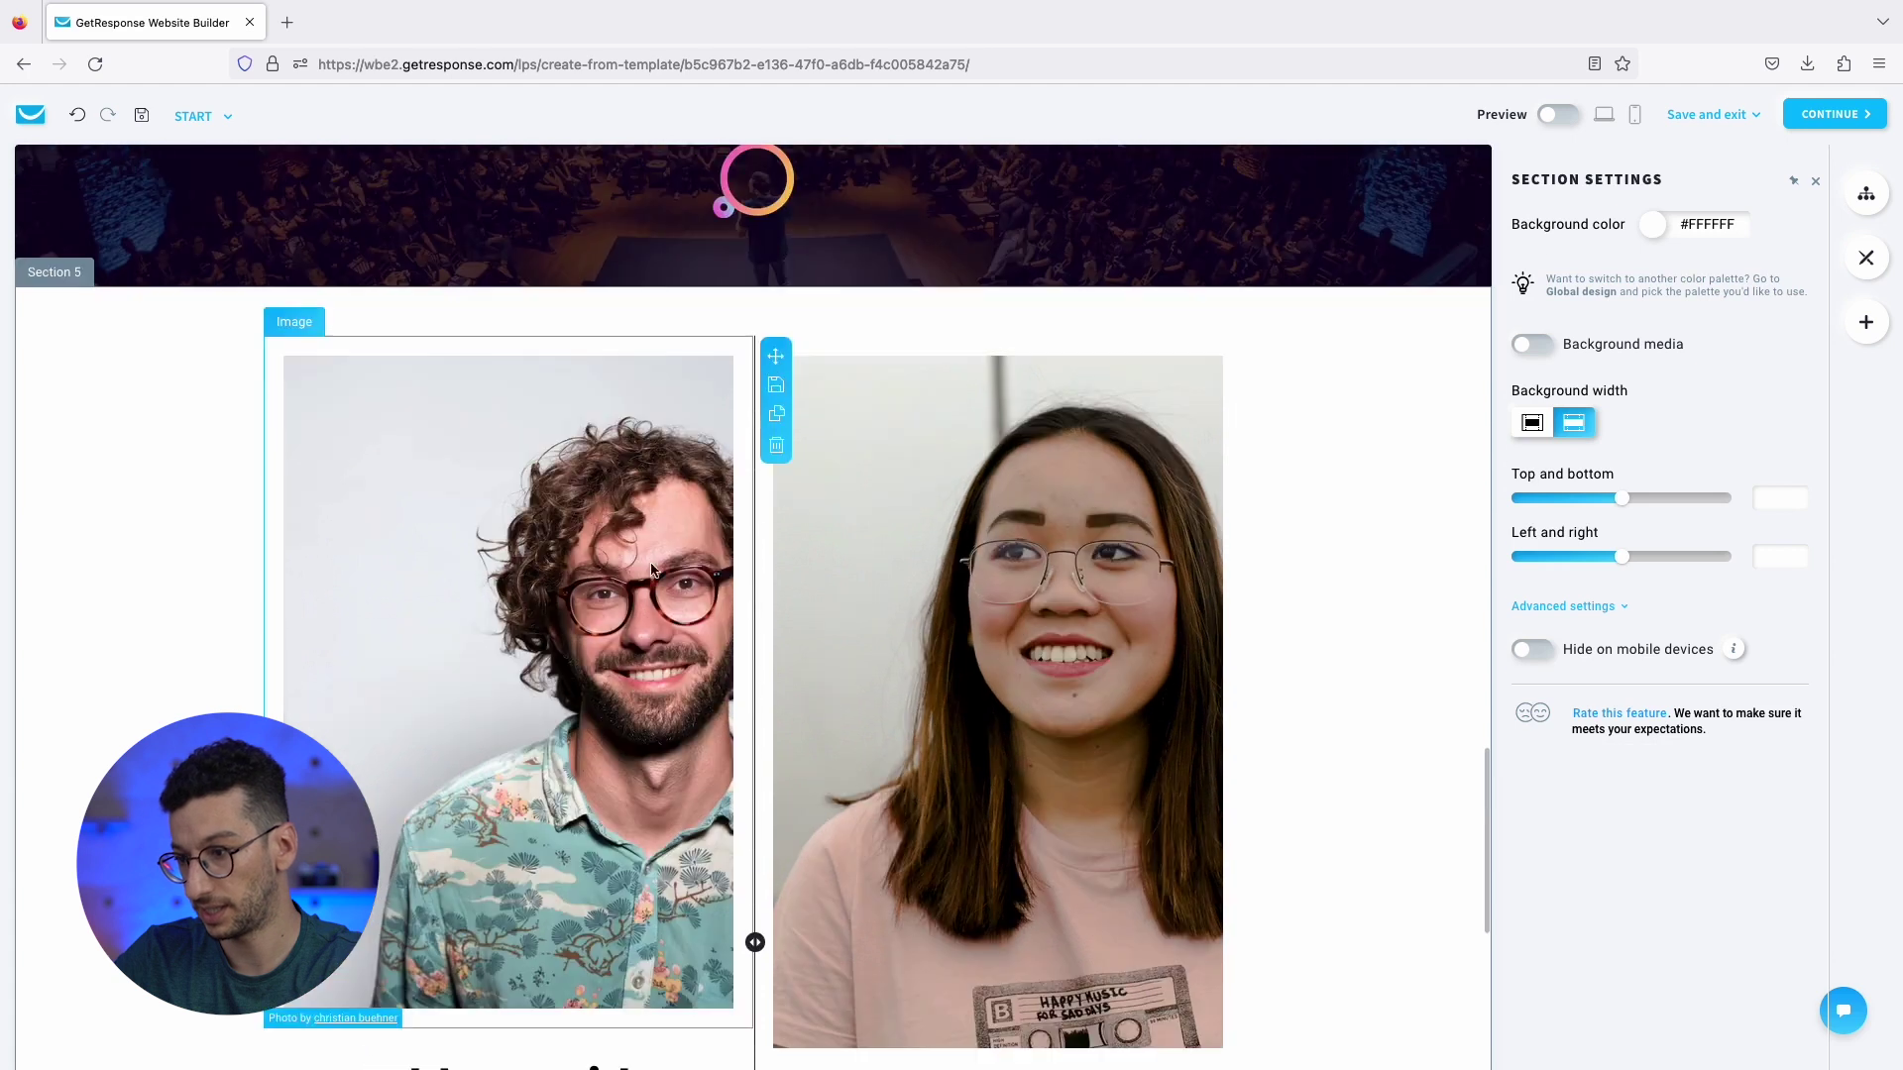
{"action": "scroll", "coordinate": [594, 565], "scroll_direction": "down", "scroll_amount": 3}
{"action": "left_click", "coordinate": [628, 543]}
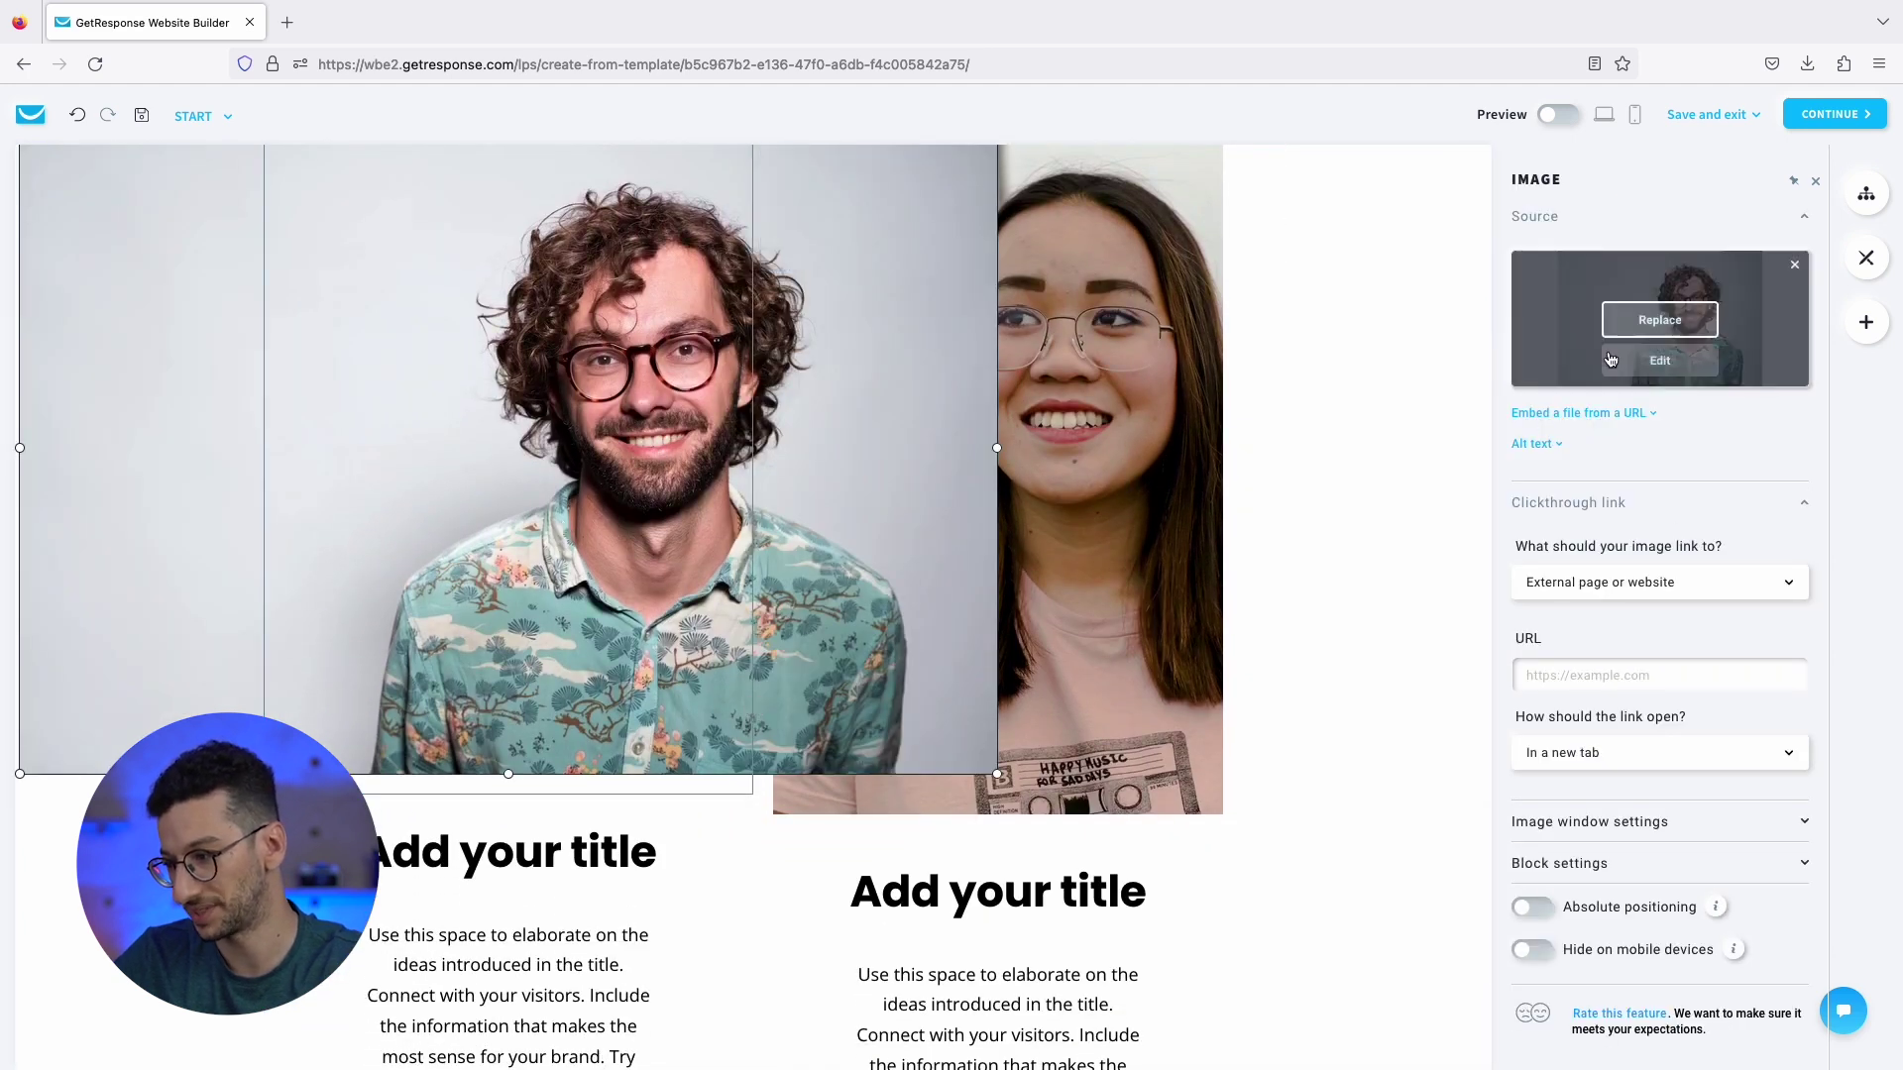
{"action": "mouse_move", "coordinate": [1658, 344]}
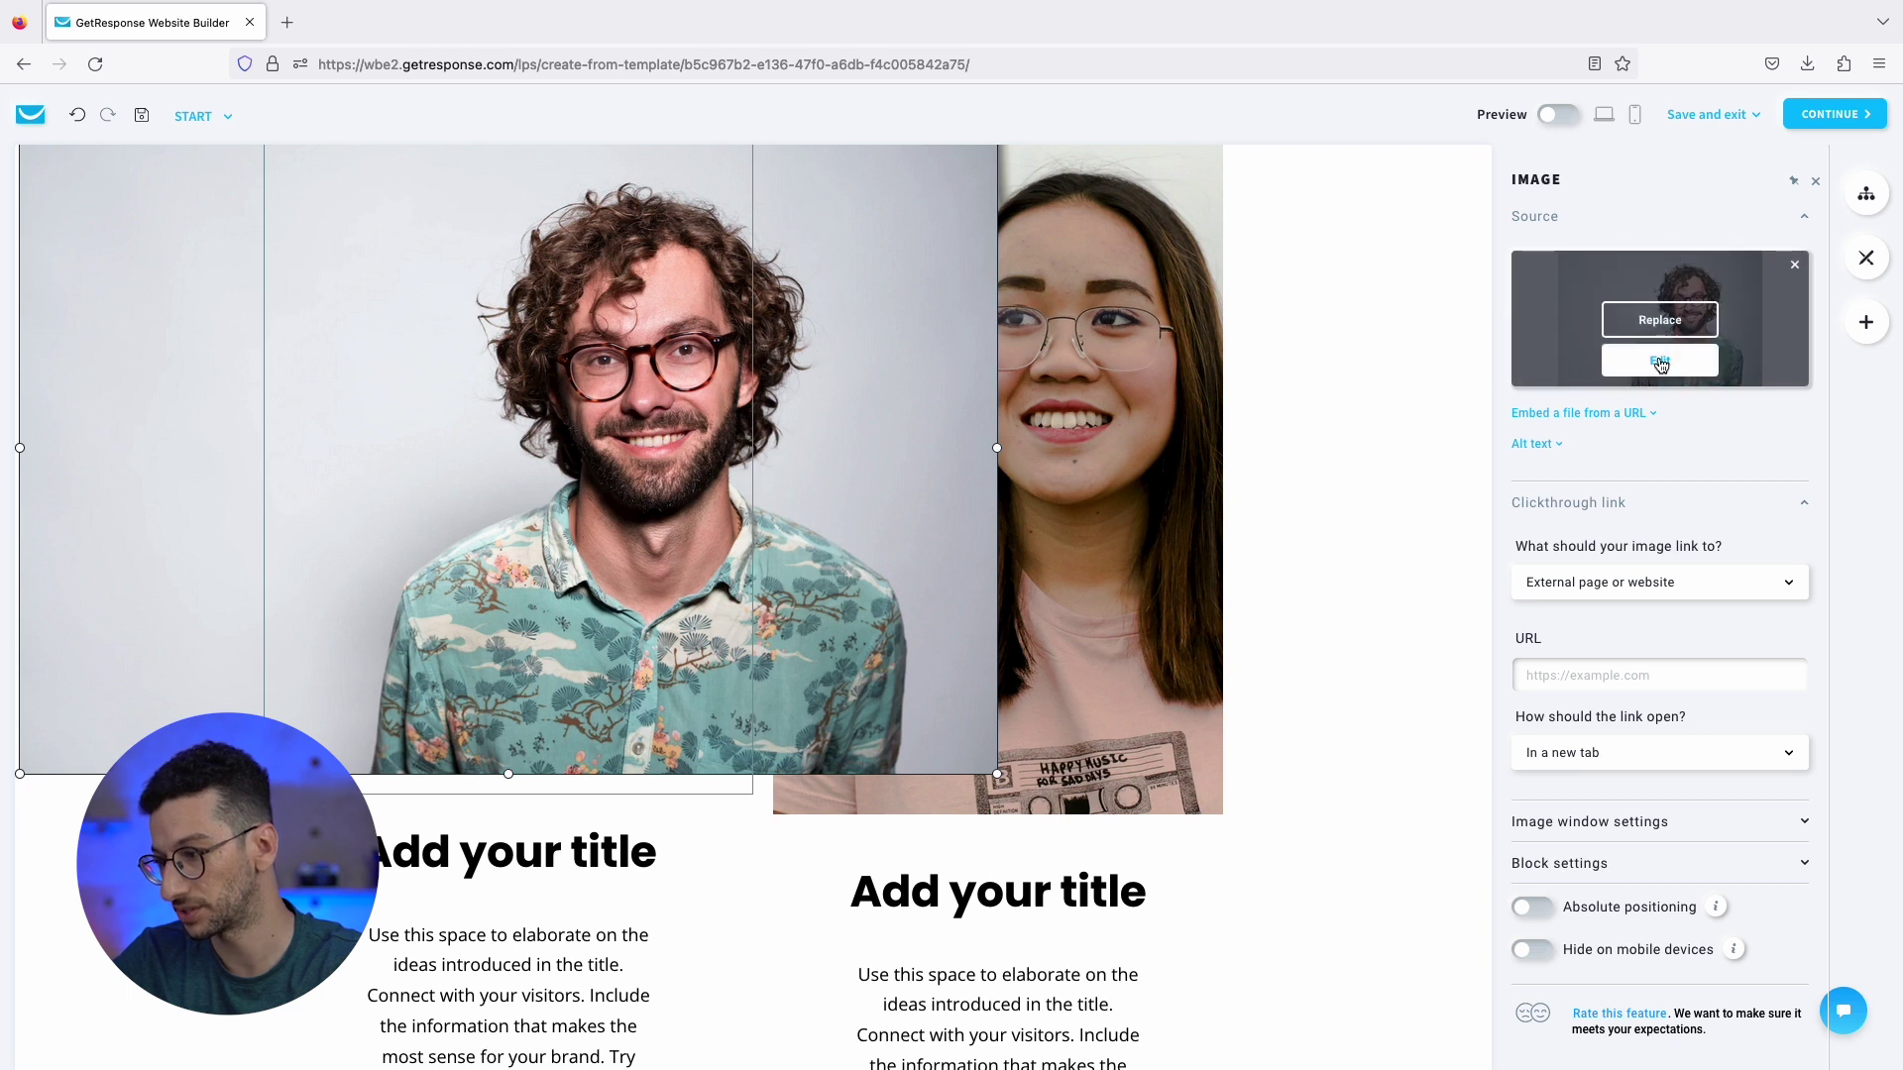
{"action": "left_click", "coordinate": [1653, 363]}
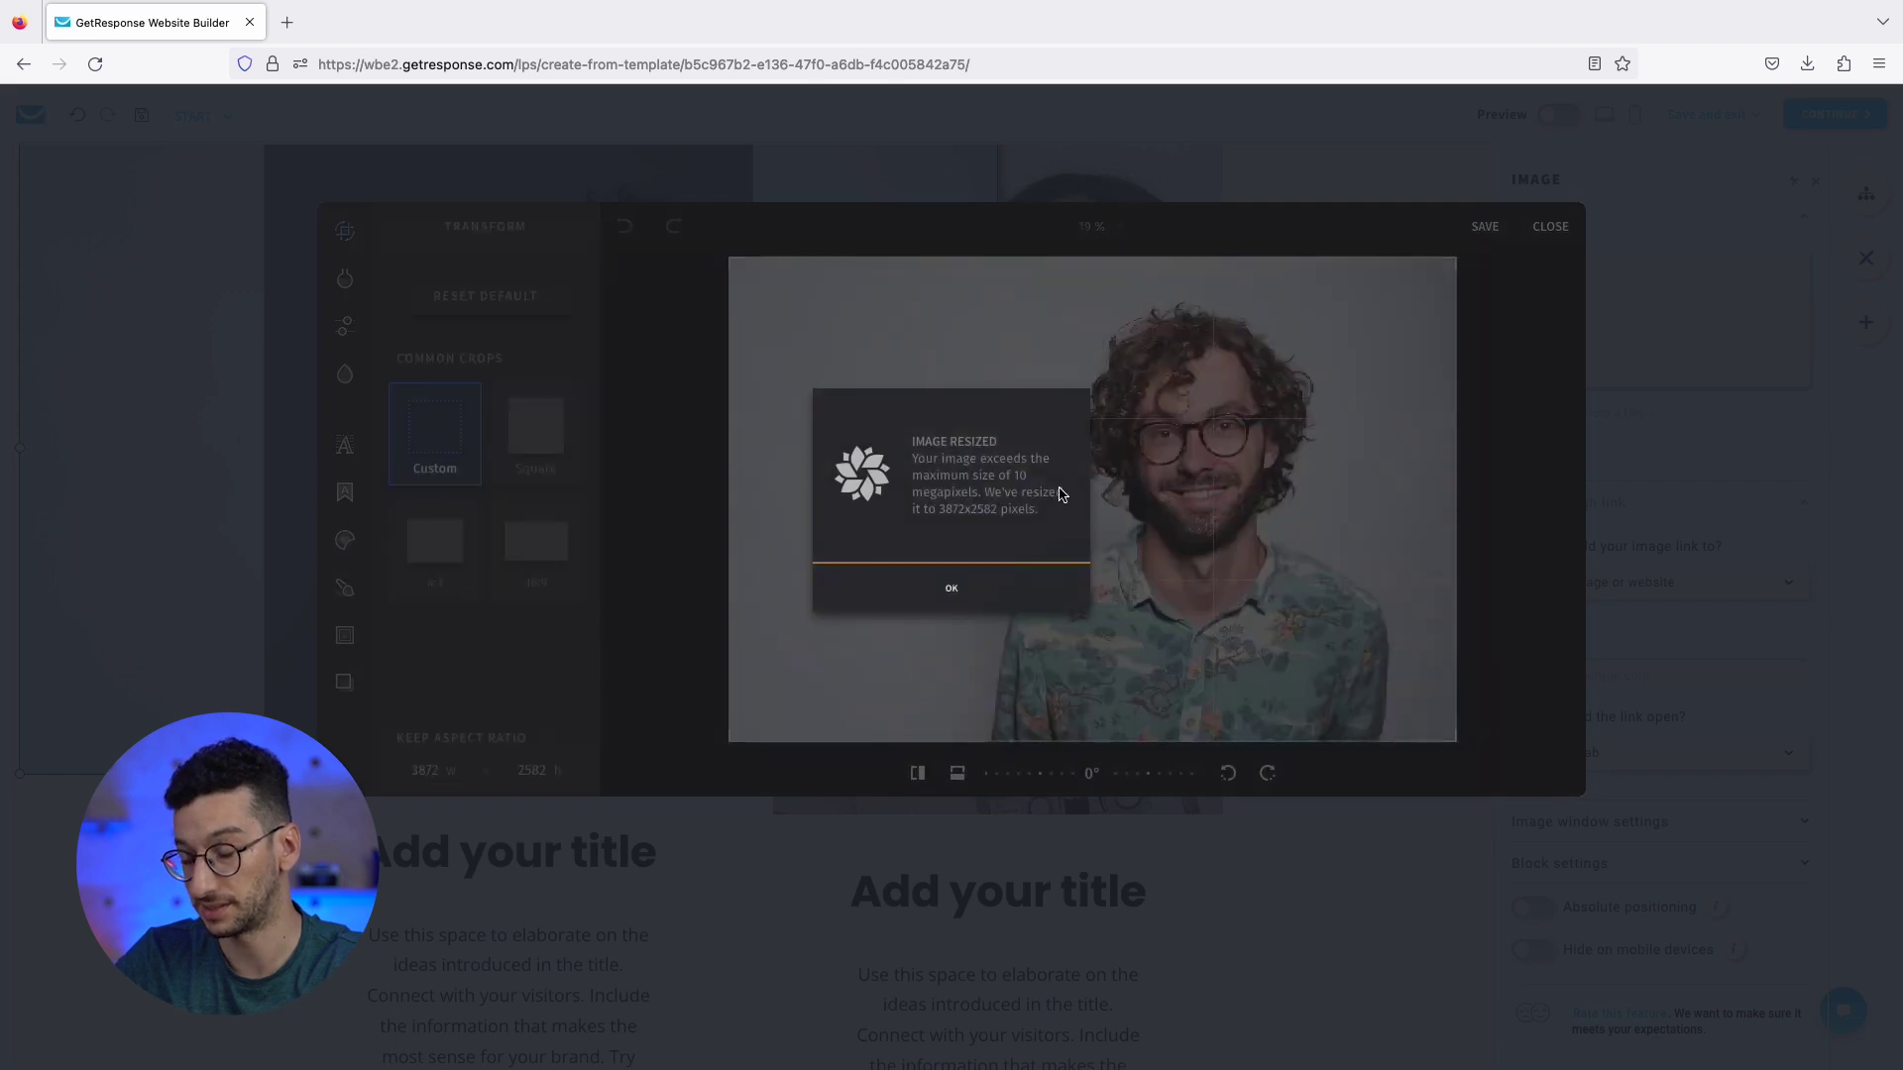
{"action": "left_click", "coordinate": [954, 589]}
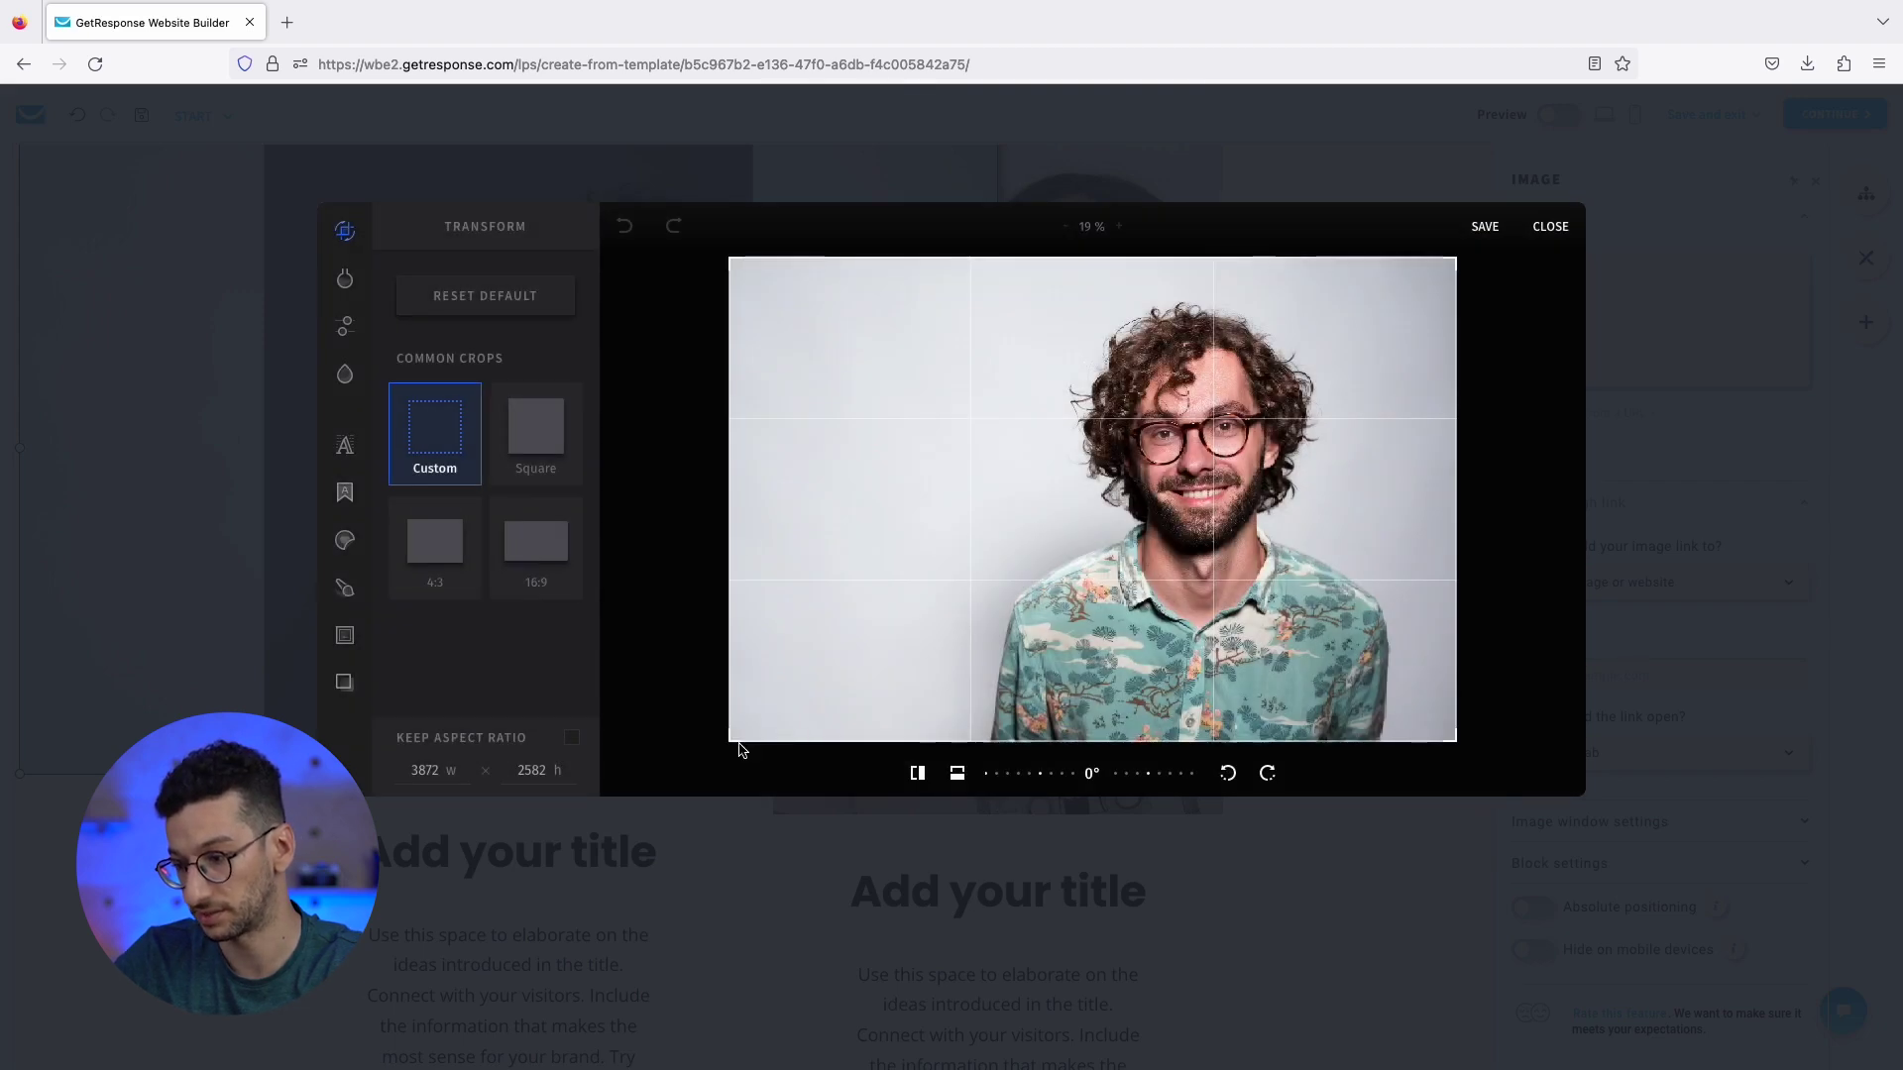
{"action": "left_click_drag", "start_coordinate": [735, 744], "coordinate": [954, 751]}
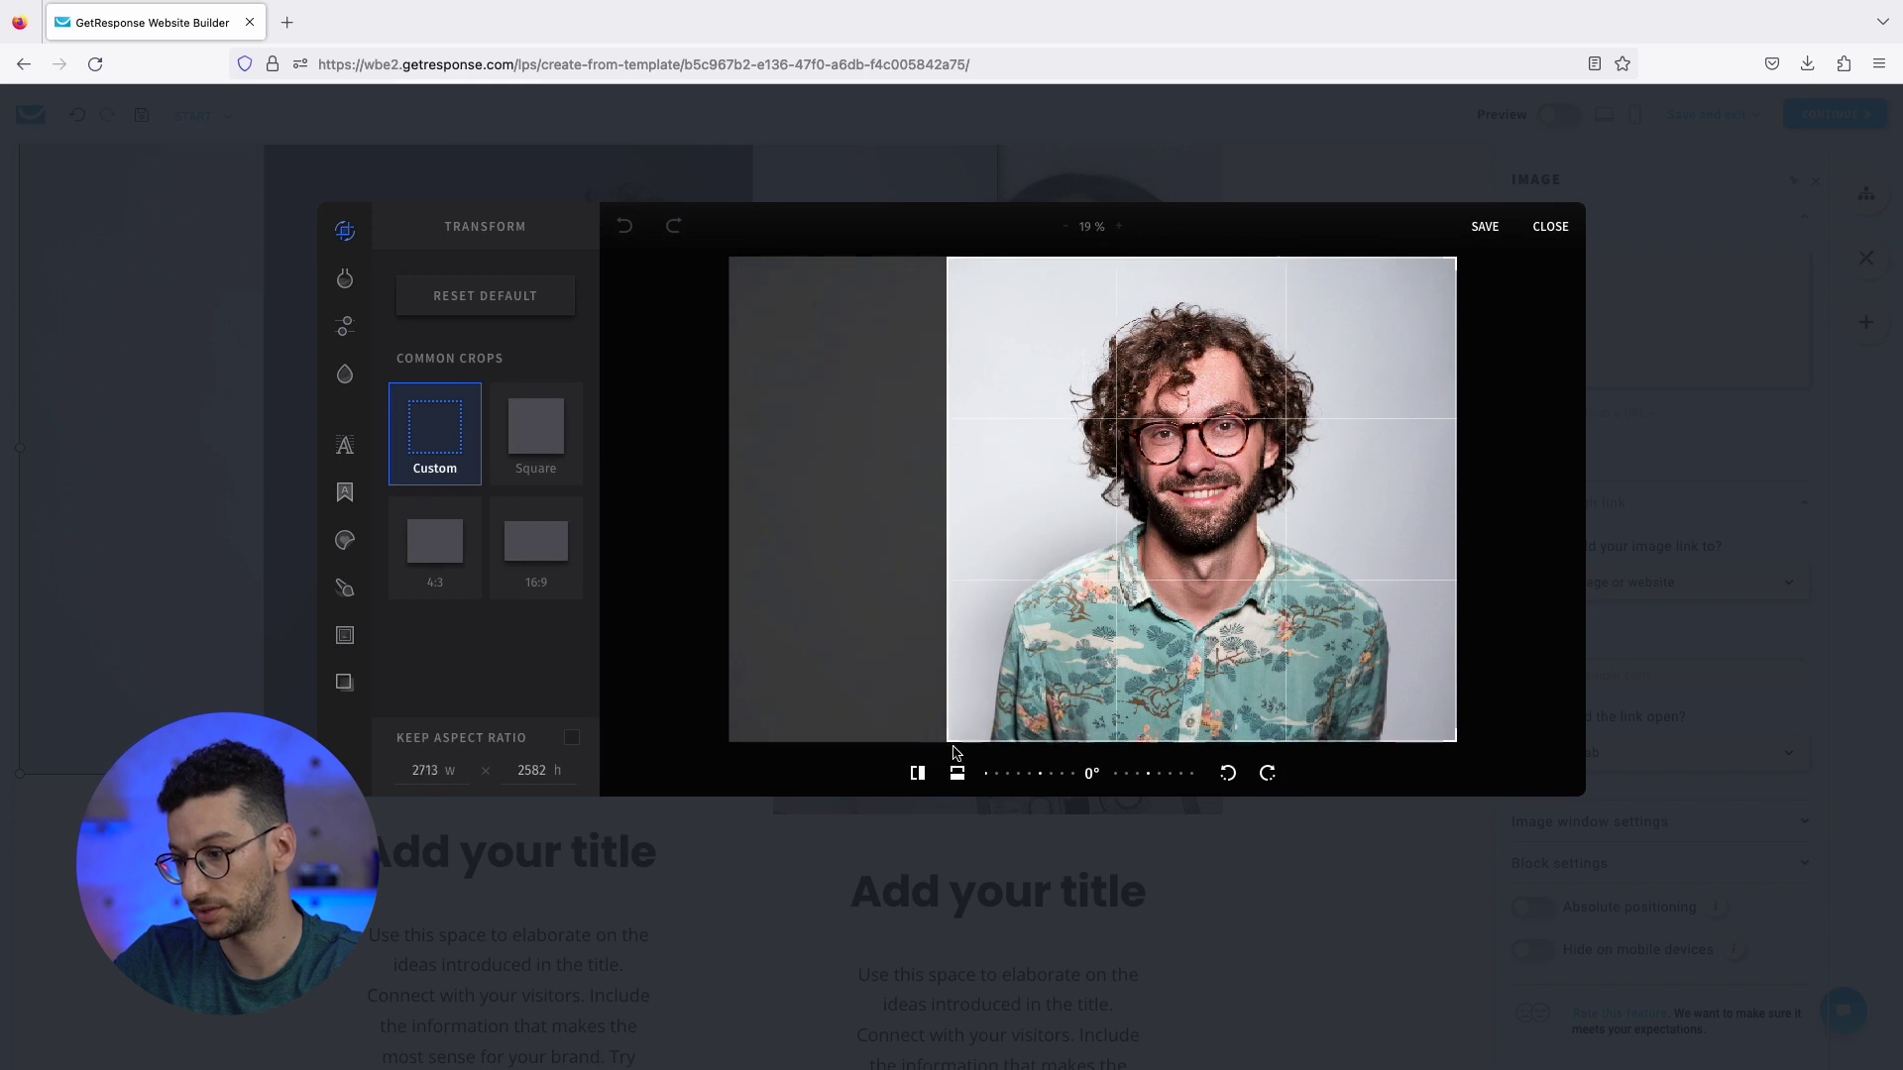
{"action": "left_click_drag", "start_coordinate": [1457, 747], "coordinate": [1437, 748]}
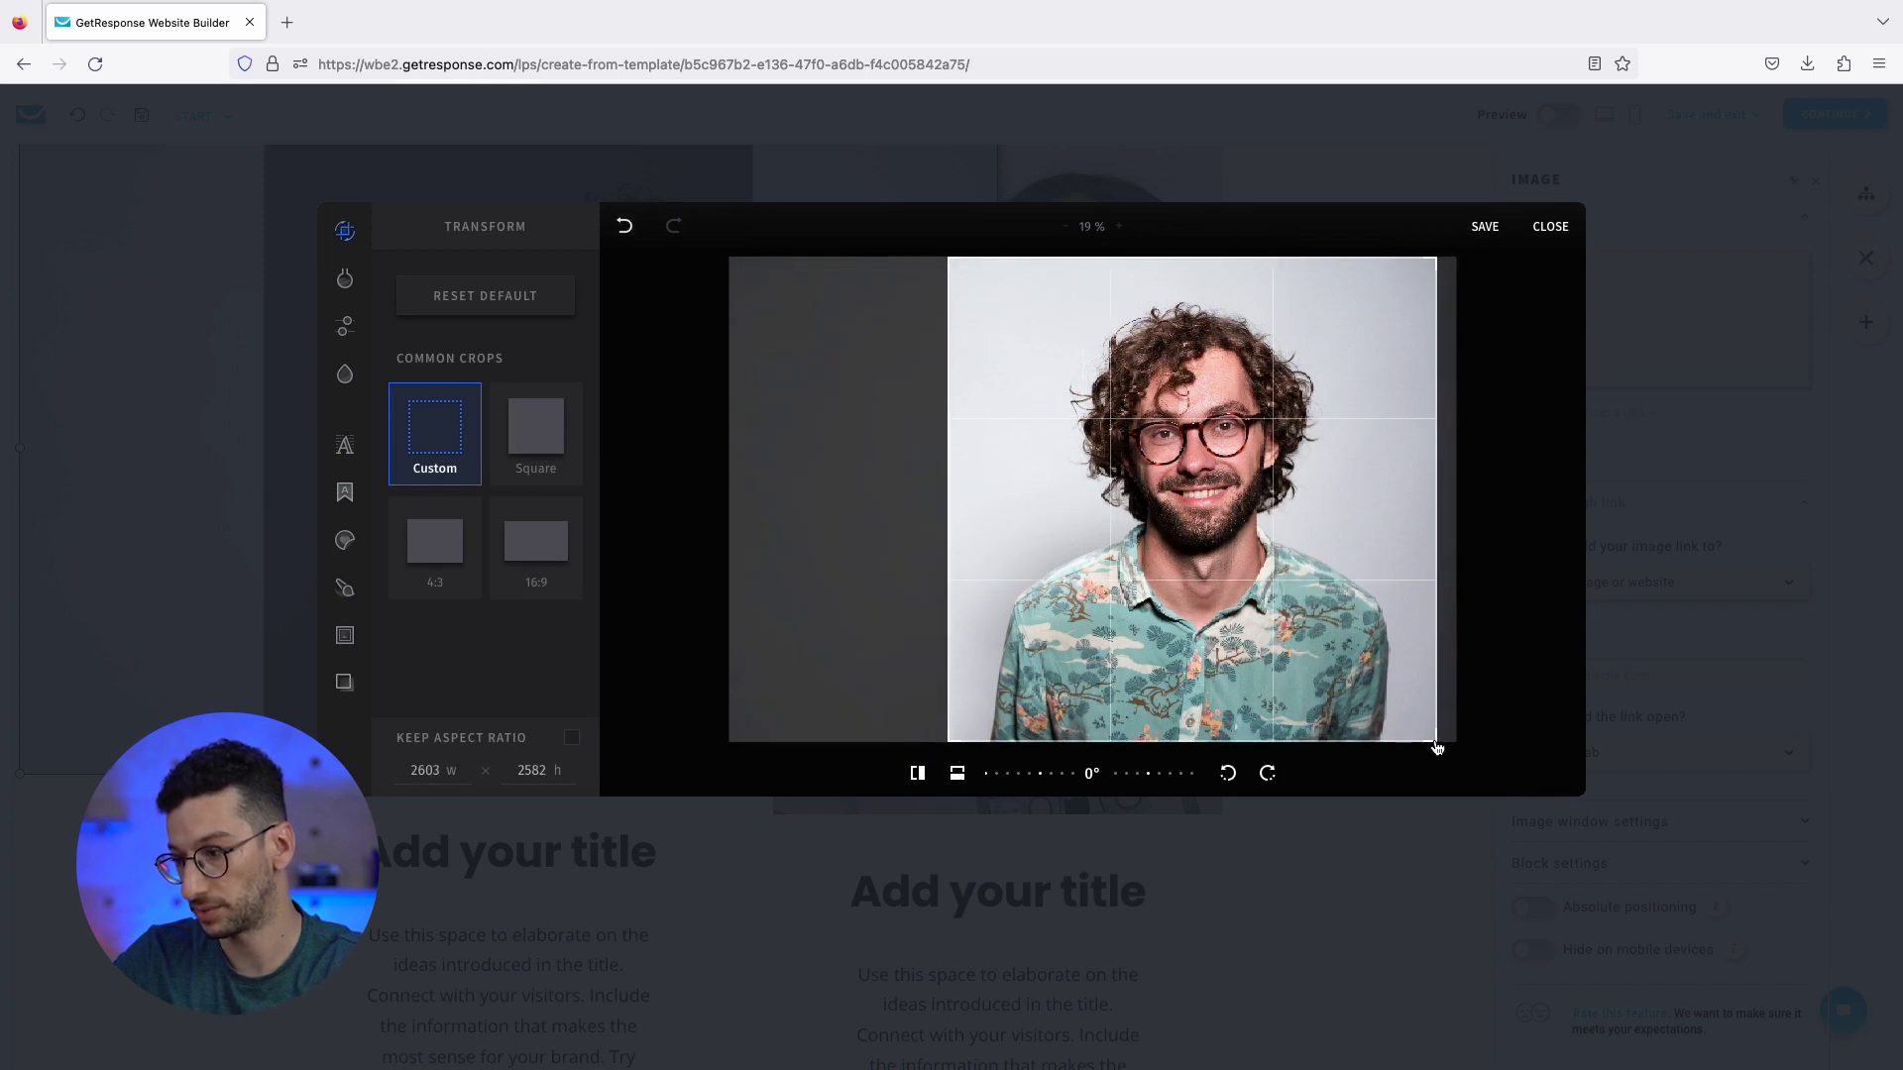
{"action": "left_click", "coordinate": [1489, 230]}
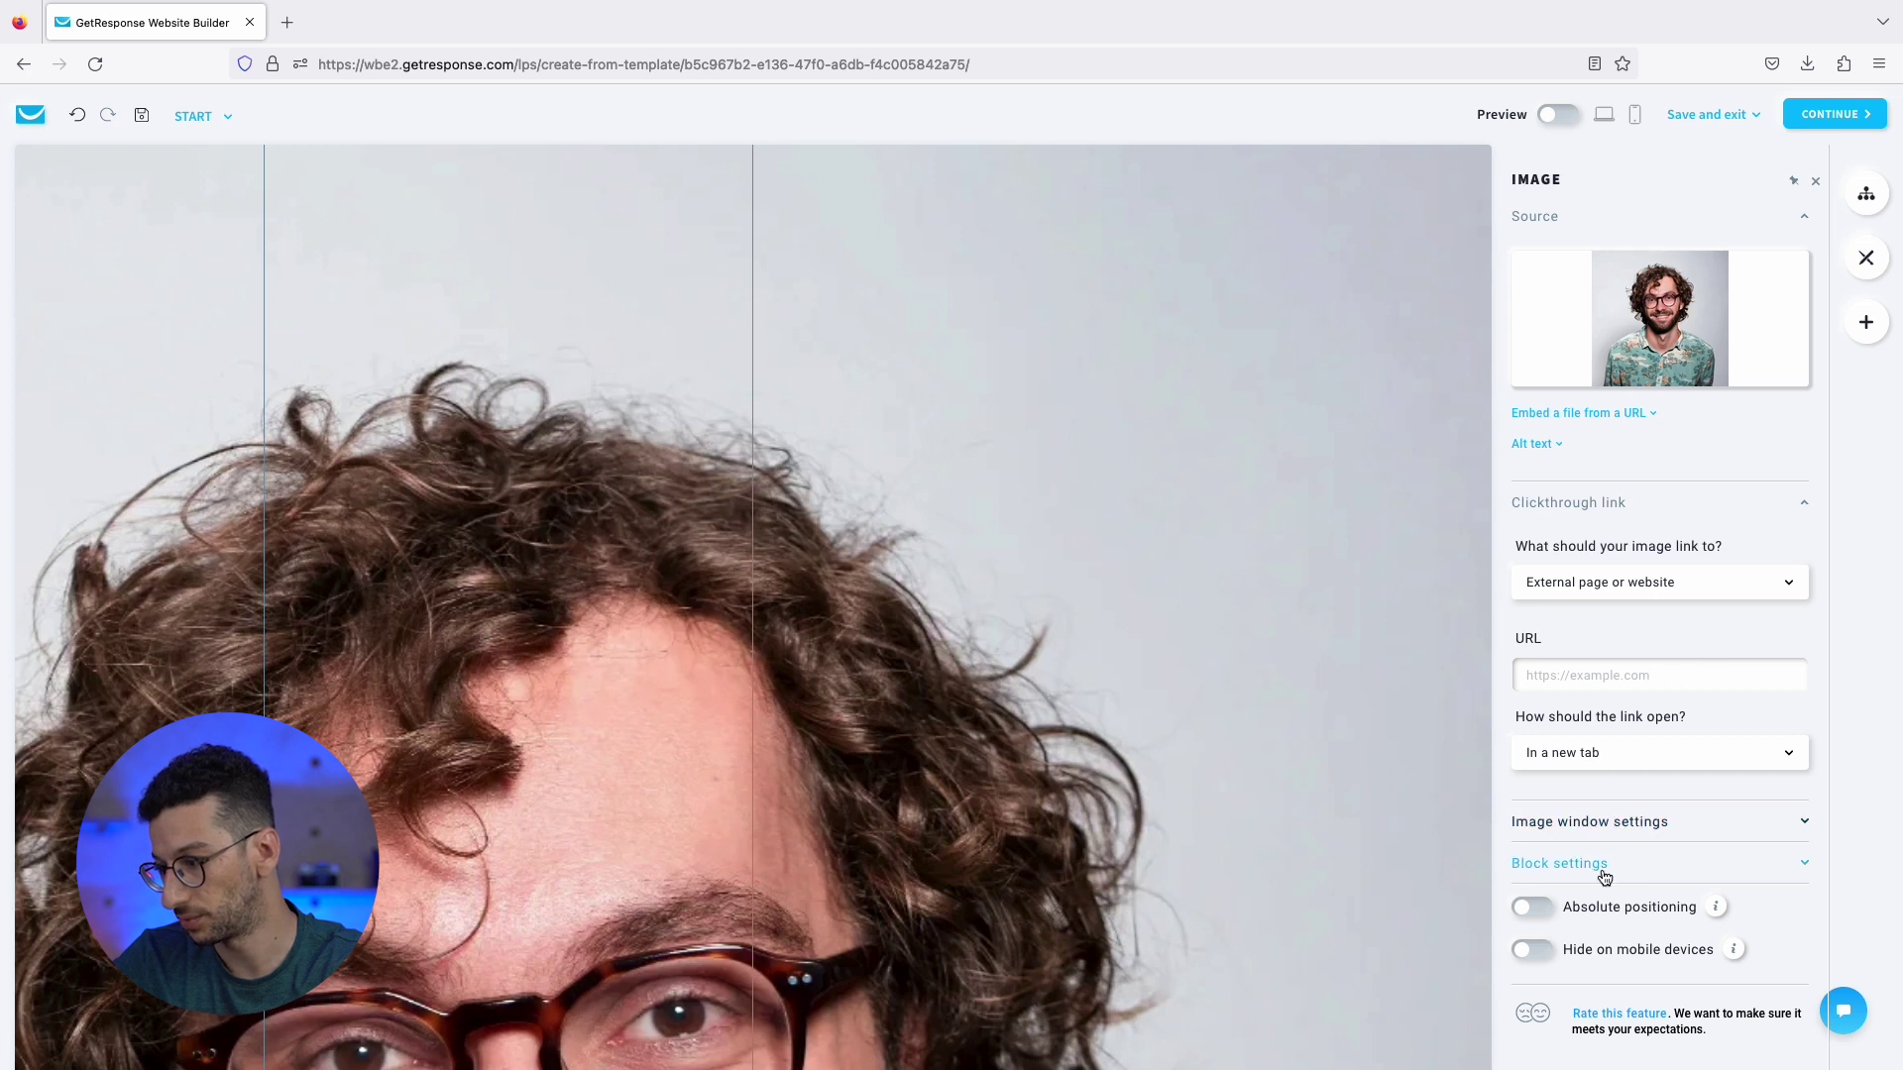
Set the width of the man's photo to 600 with its proportions locked.
{"action": "left_click", "coordinate": [1681, 865]}
{"action": "scroll", "coordinate": [1680, 814], "scroll_direction": "down", "scroll_amount": 4}
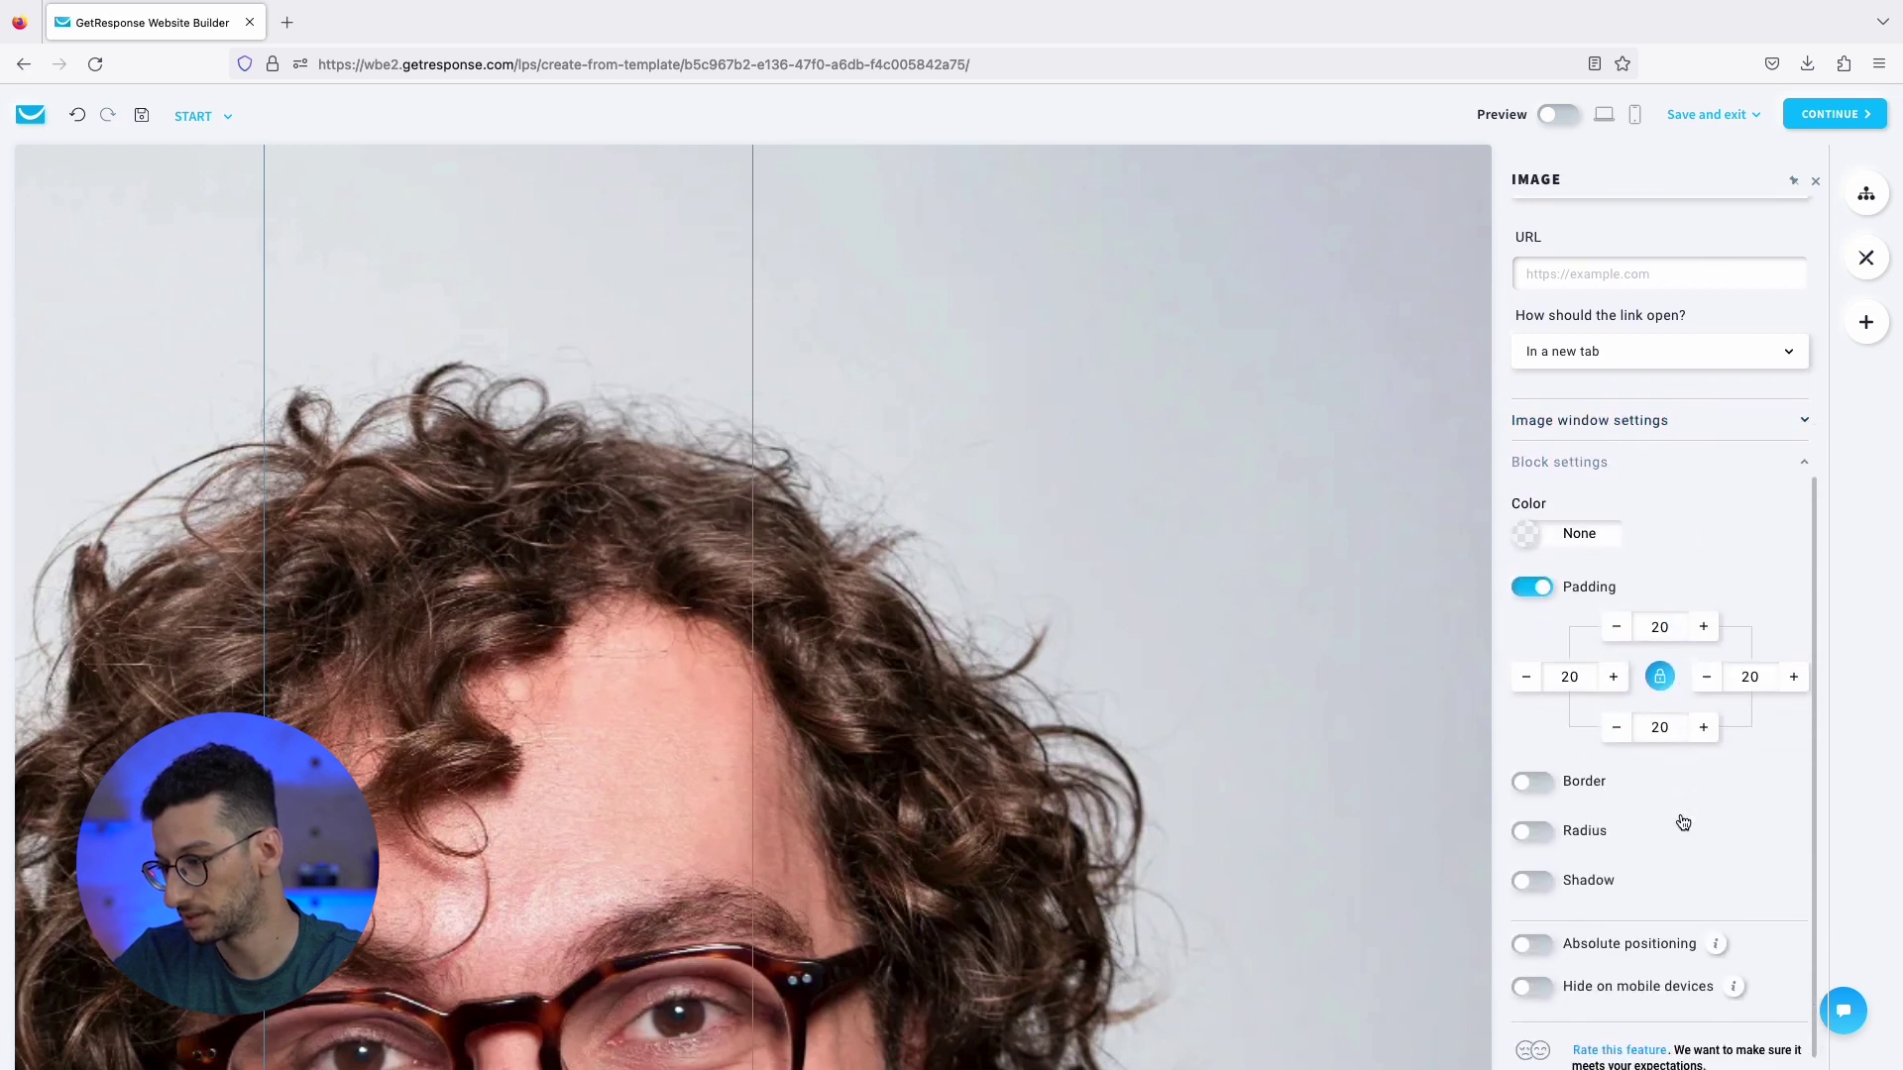
{"action": "scroll", "coordinate": [1679, 812], "scroll_direction": "up", "scroll_amount": 4}
{"action": "left_click", "coordinate": [1608, 776]}
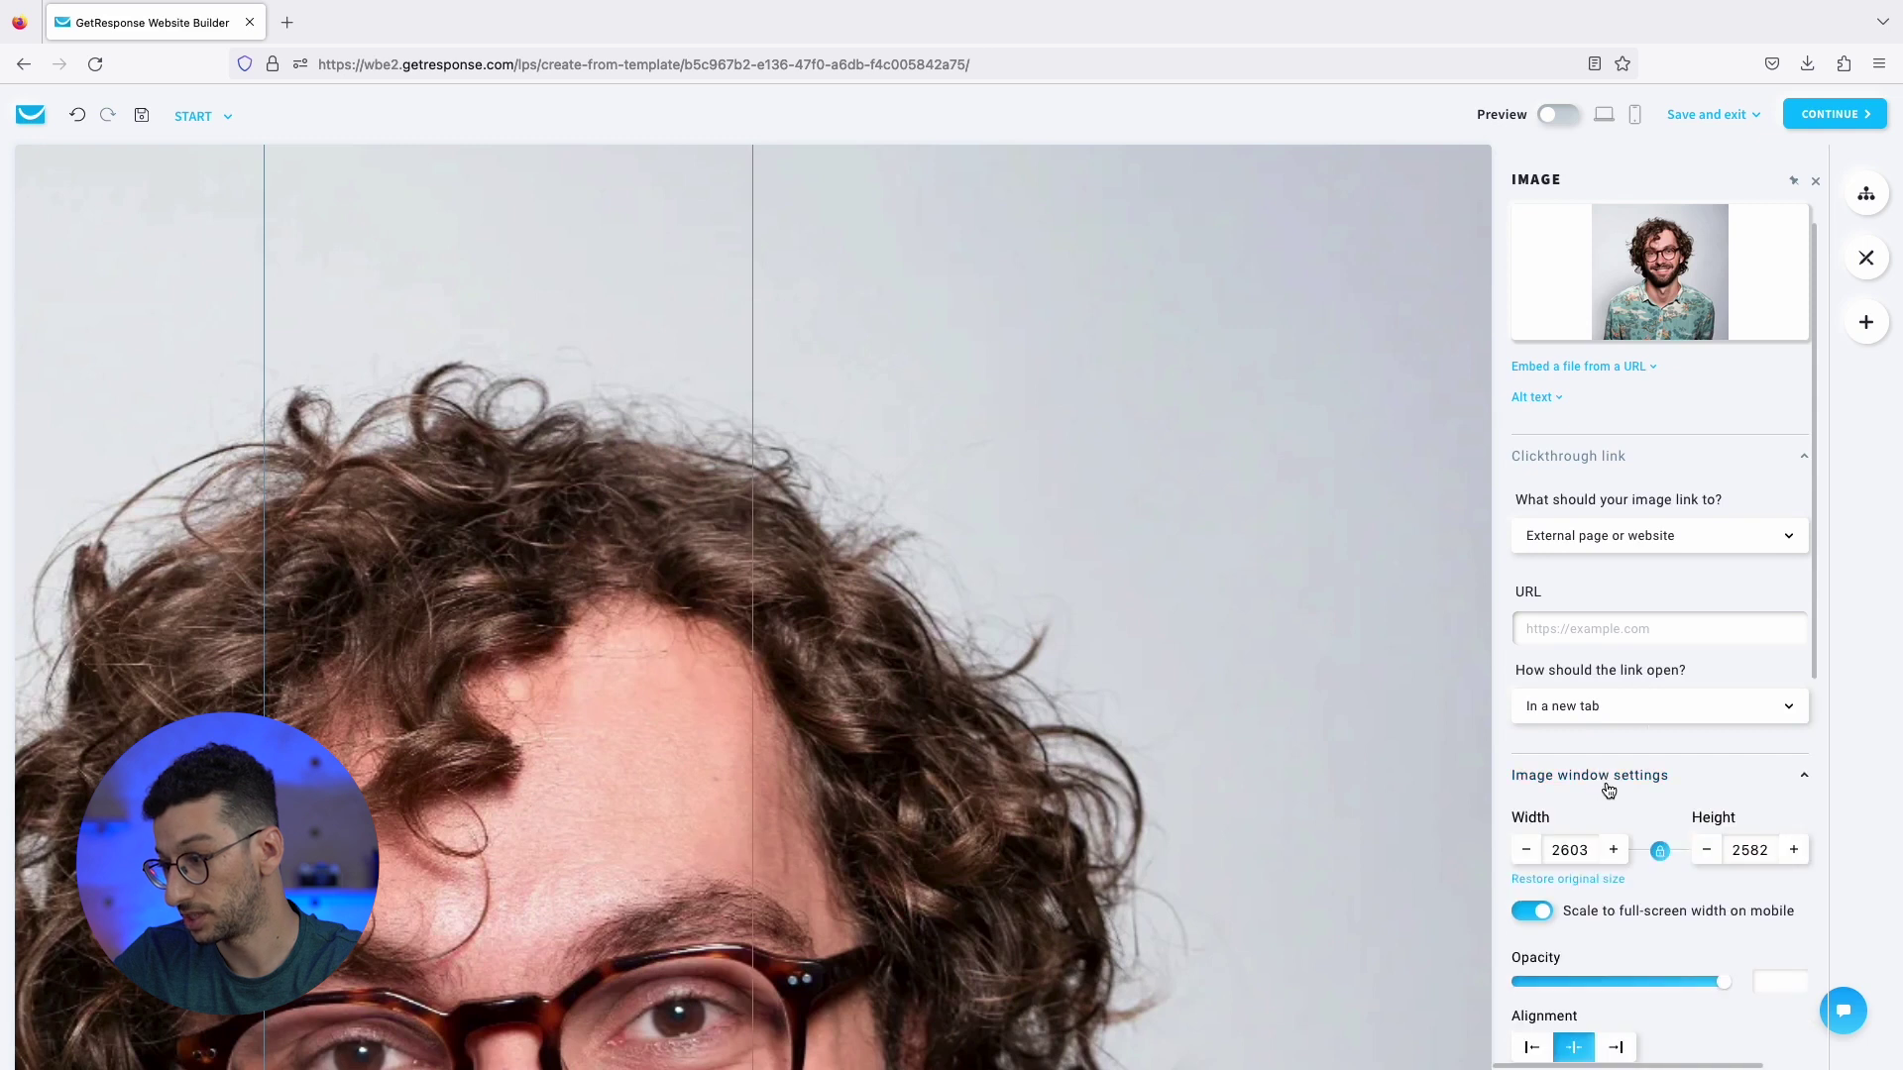
{"action": "scroll", "coordinate": [1660, 731], "scroll_direction": "down", "scroll_amount": 1}
{"action": "scroll", "coordinate": [1659, 731], "scroll_direction": "down", "scroll_amount": 1}
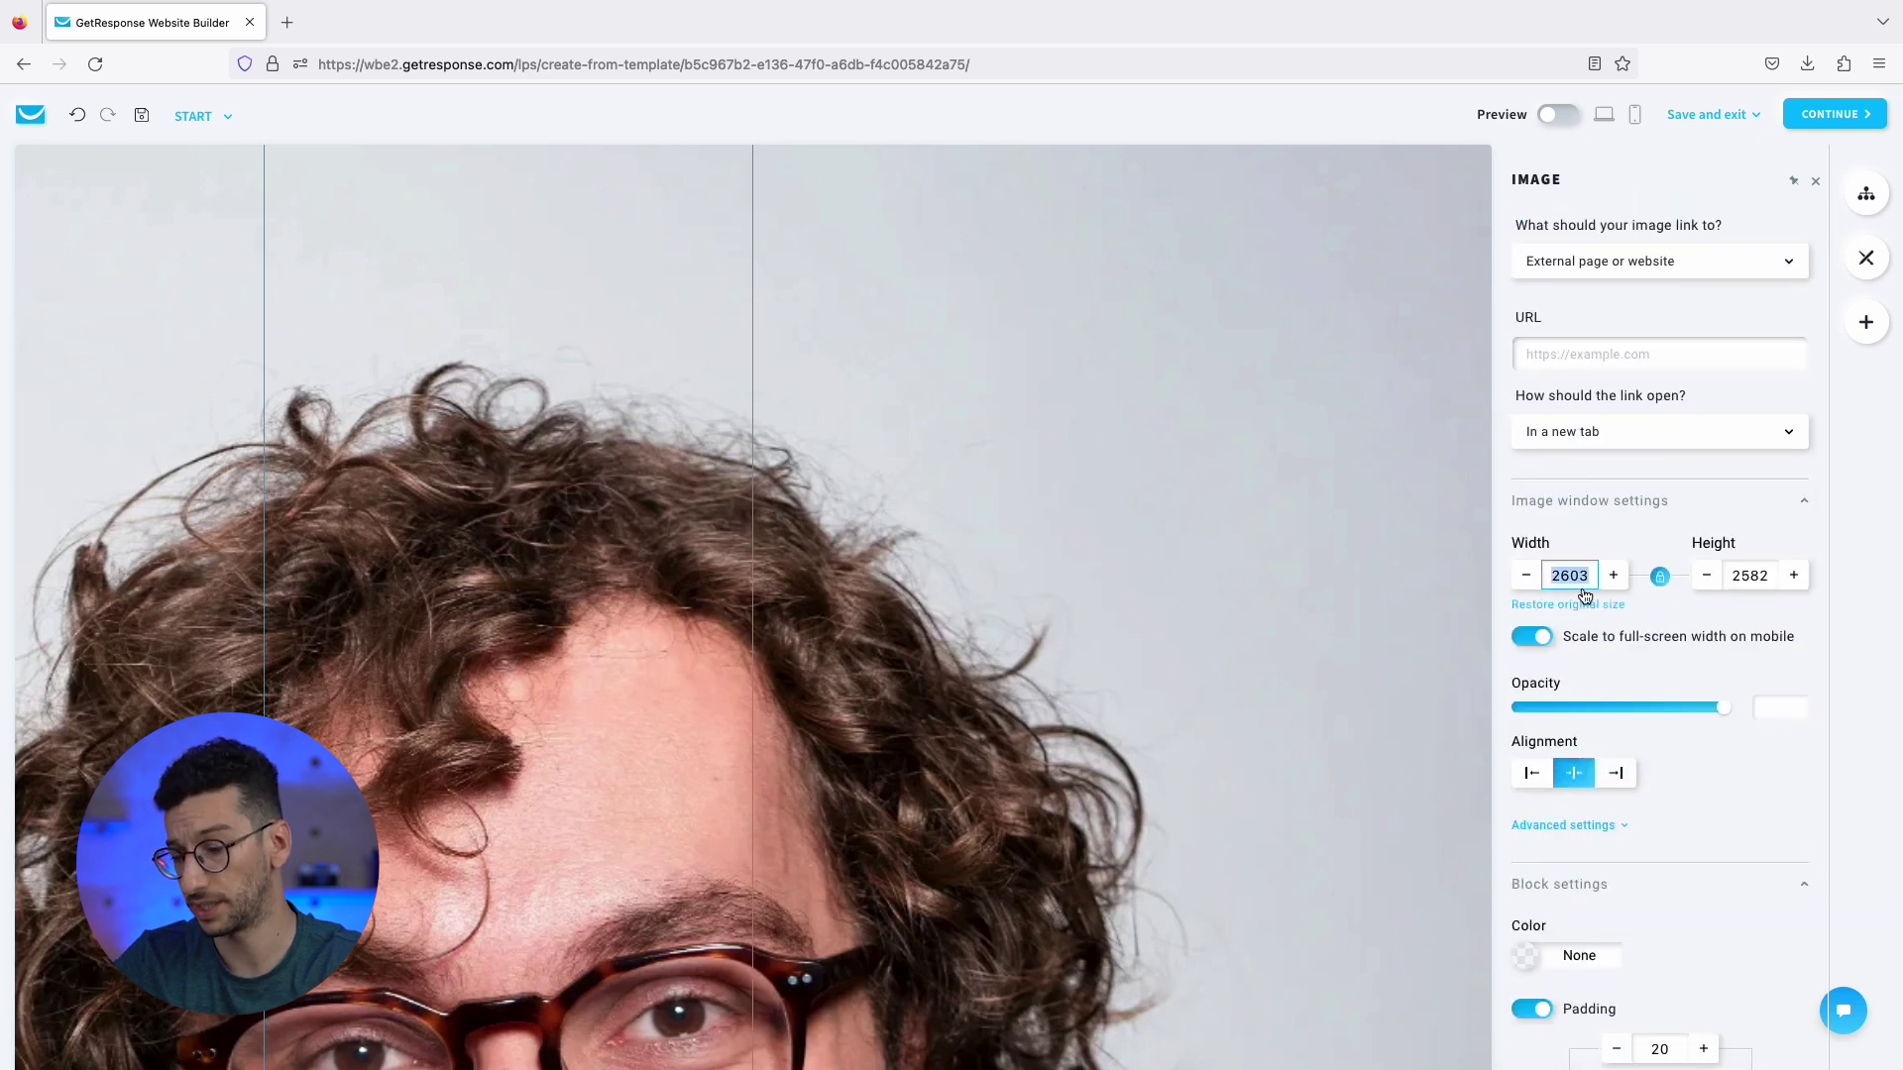
{"action": "type", "text": "600"}
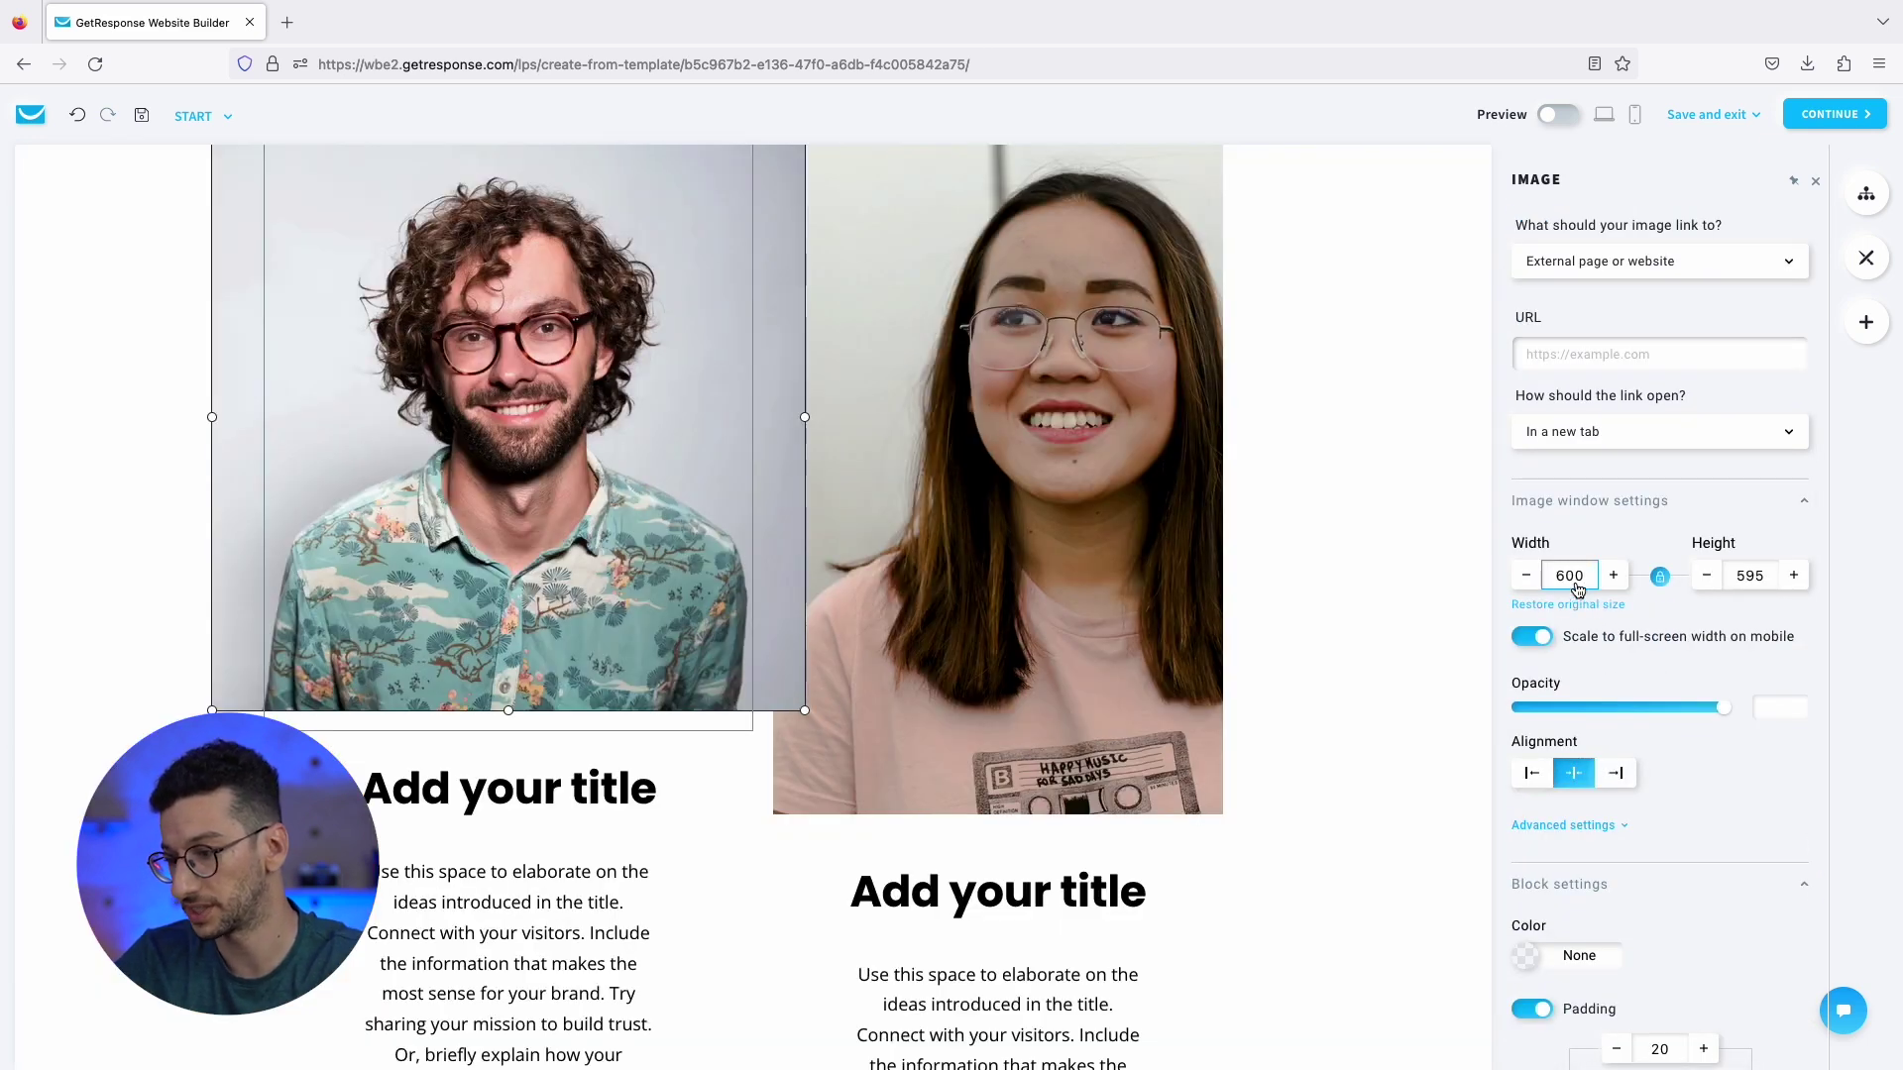
{"action": "left_click", "coordinate": [1341, 663]}
Crop the woman's photo to about 2820 × 2581 pixels around her in the image editor and save it.
{"action": "left_click", "coordinate": [1105, 583]}
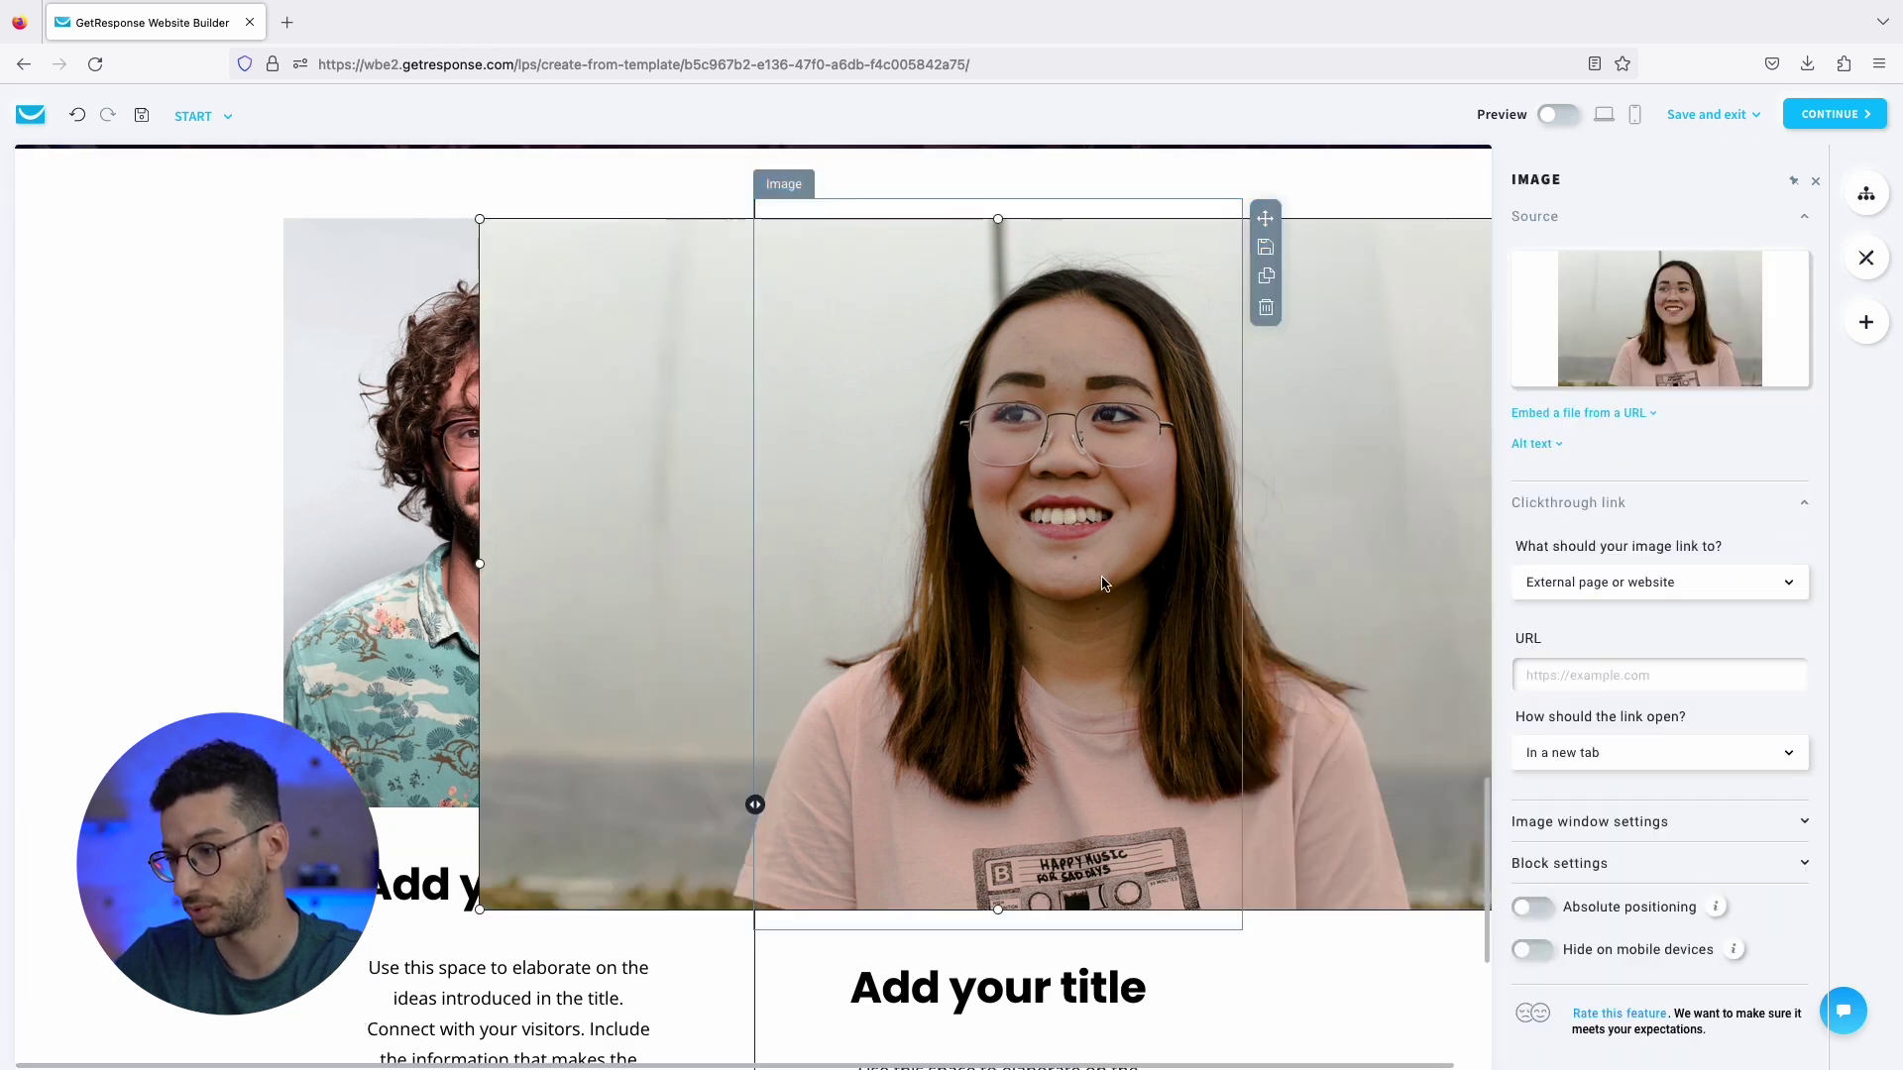
{"action": "mouse_move", "coordinate": [1675, 333]}
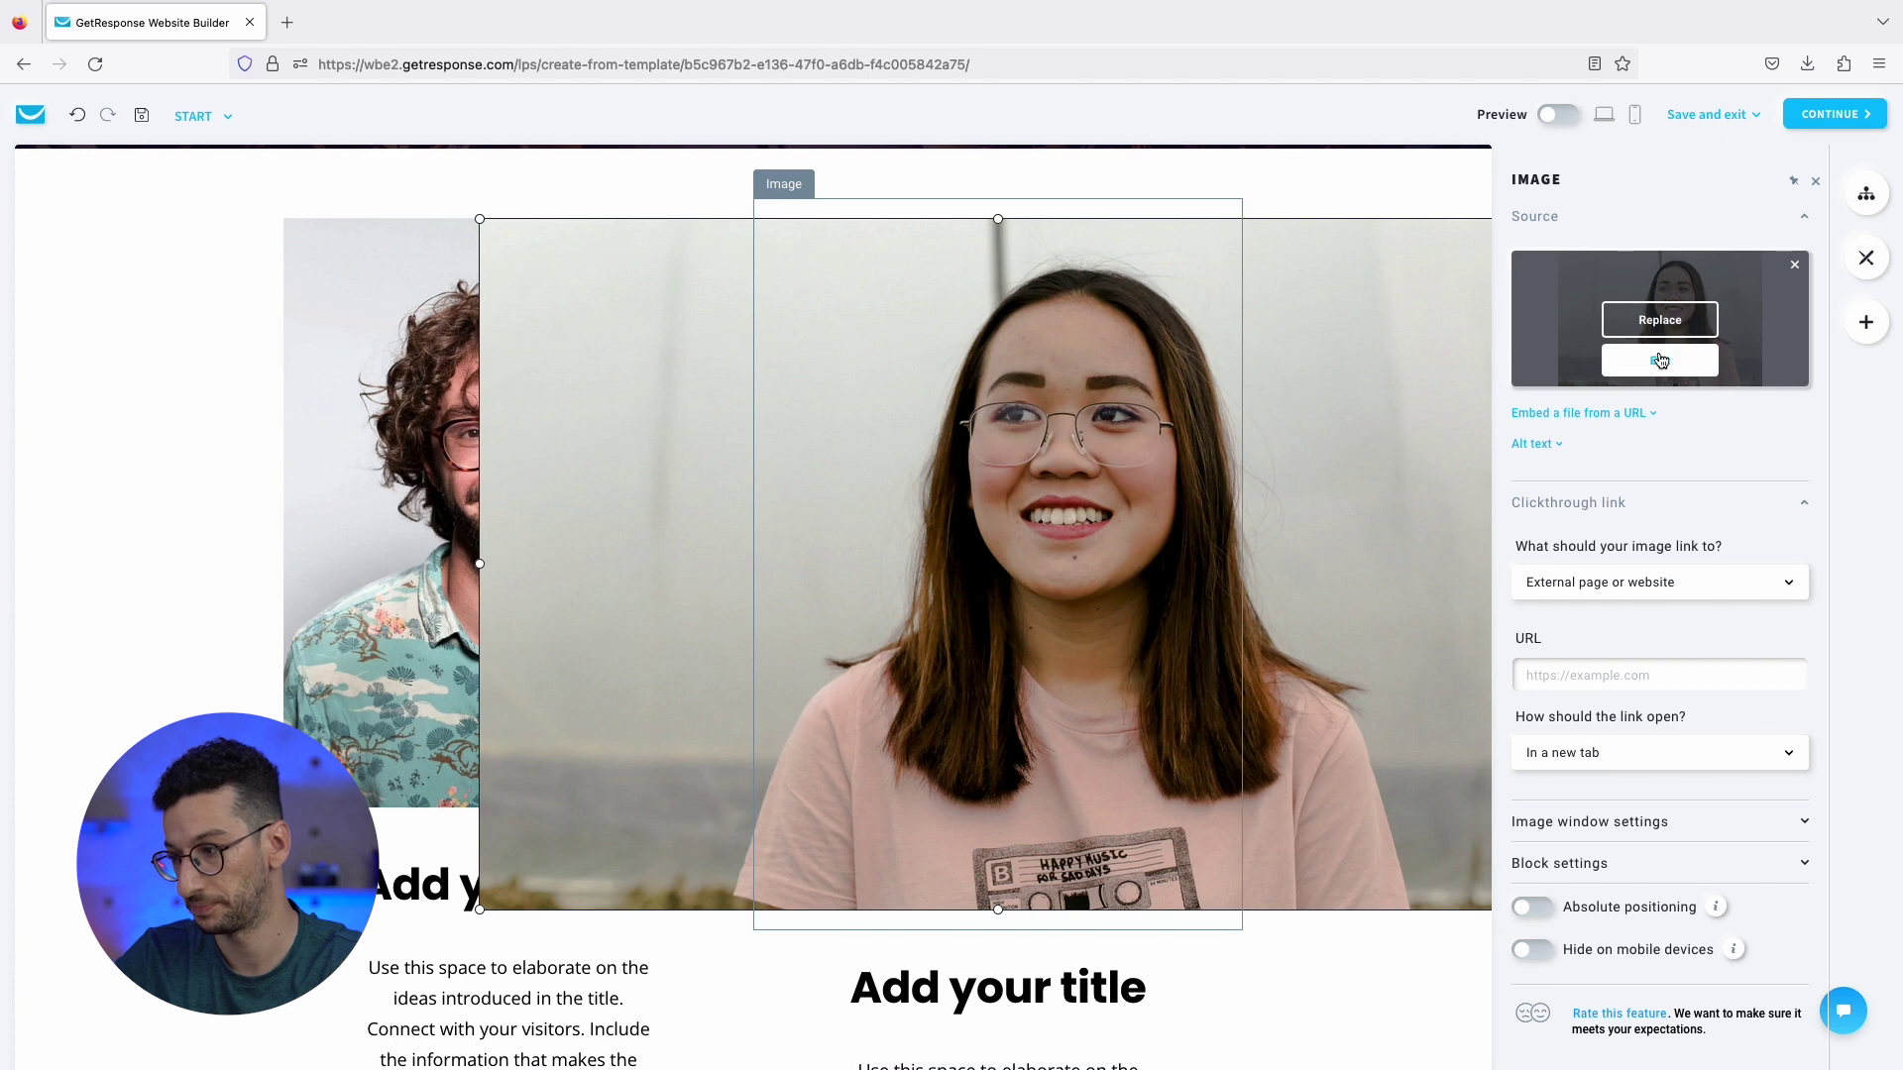
{"action": "left_click", "coordinate": [1658, 360]}
{"action": "left_click_drag", "start_coordinate": [722, 723], "coordinate": [872, 728]}
{"action": "left_click", "coordinate": [1485, 227]}
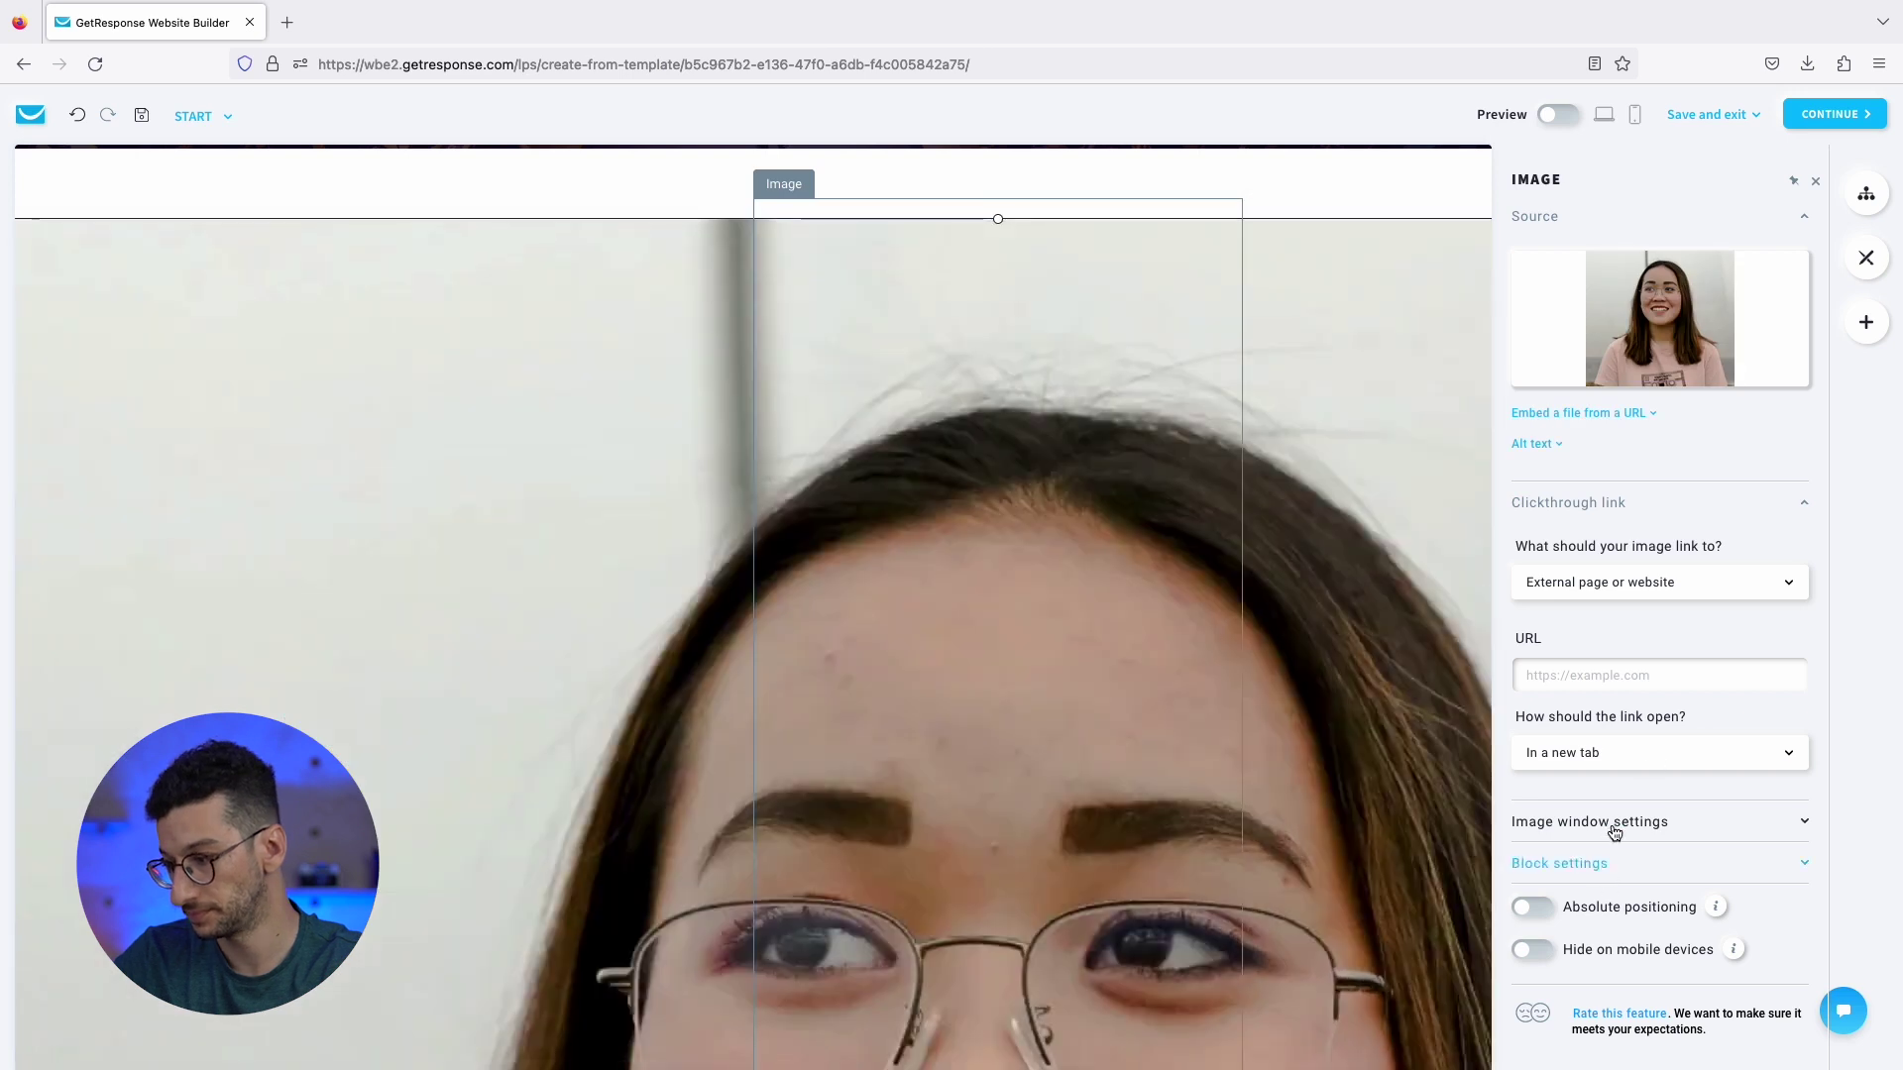
Set the woman's photo to 600 wide and 595 high with its proportions unlocked.
{"action": "left_click", "coordinate": [1590, 821]}
{"action": "double_click", "coordinate": [1576, 763]}
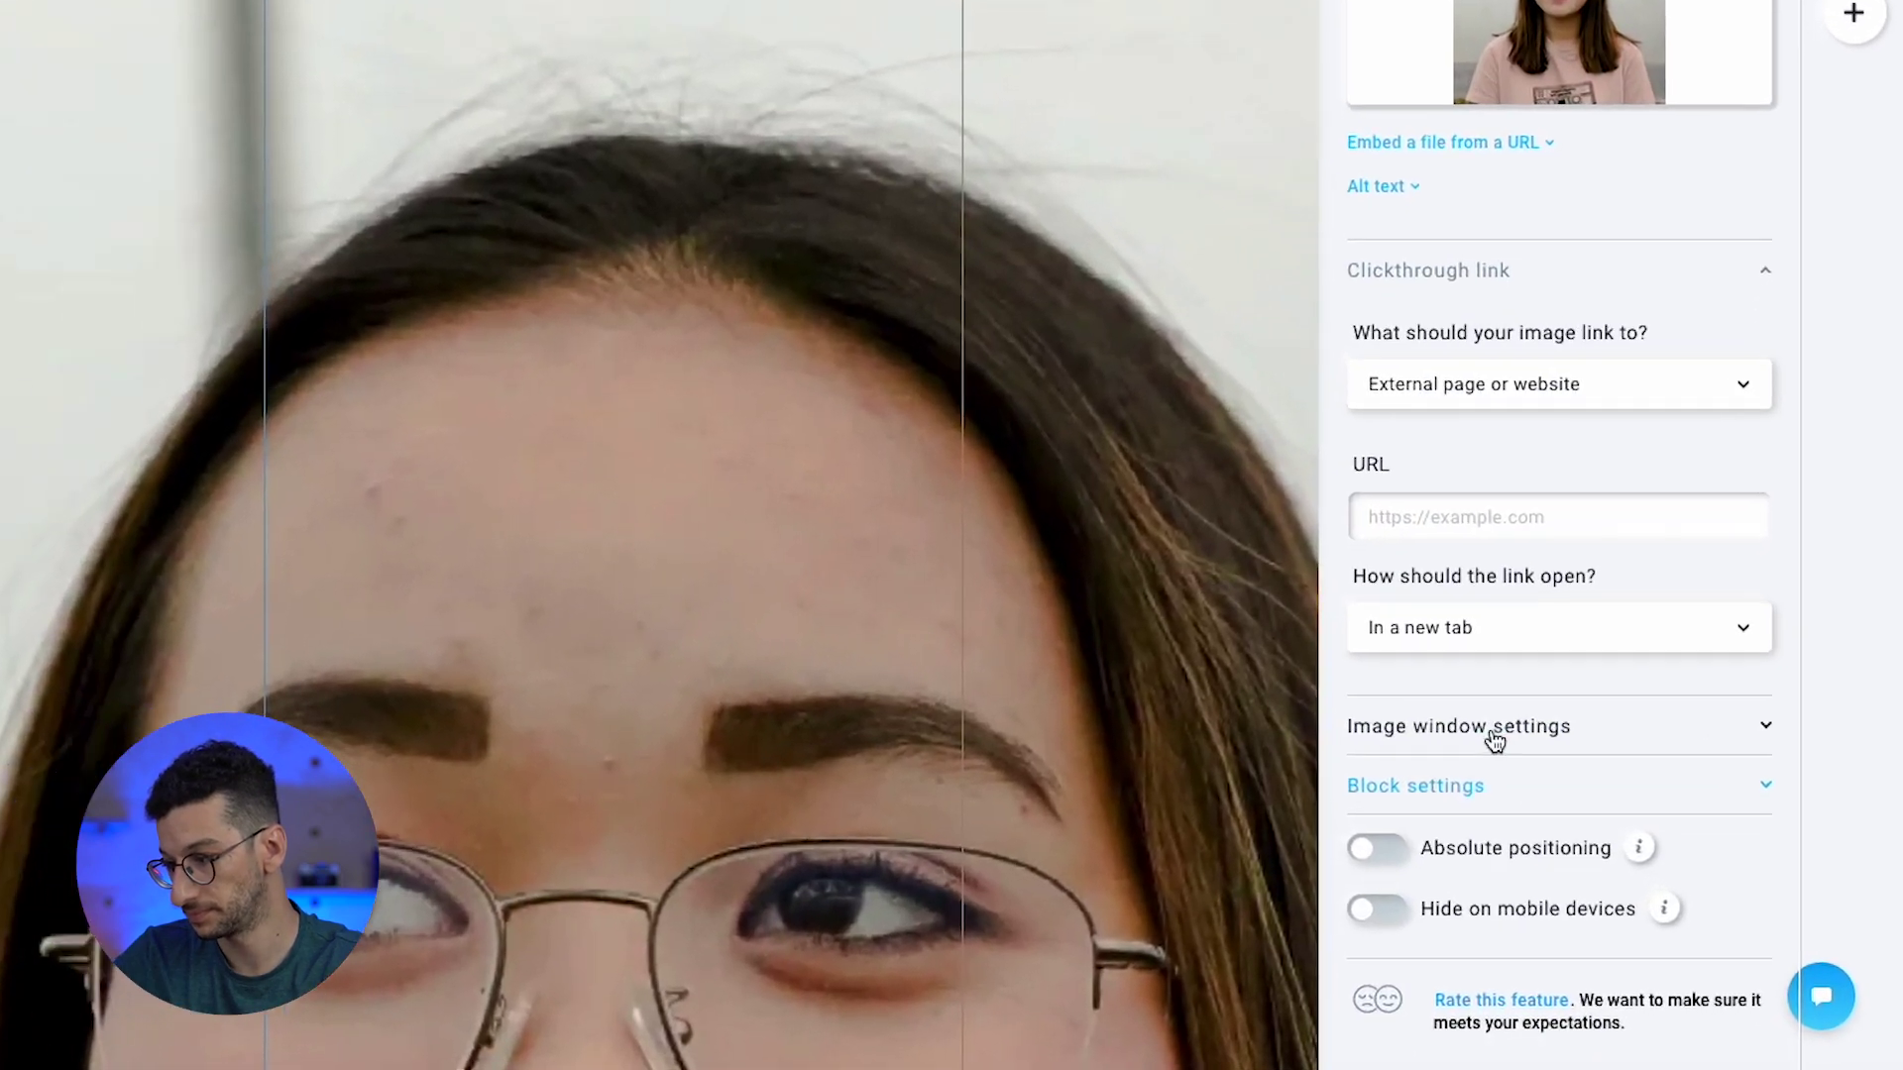
{"action": "left_click", "coordinate": [1590, 687]}
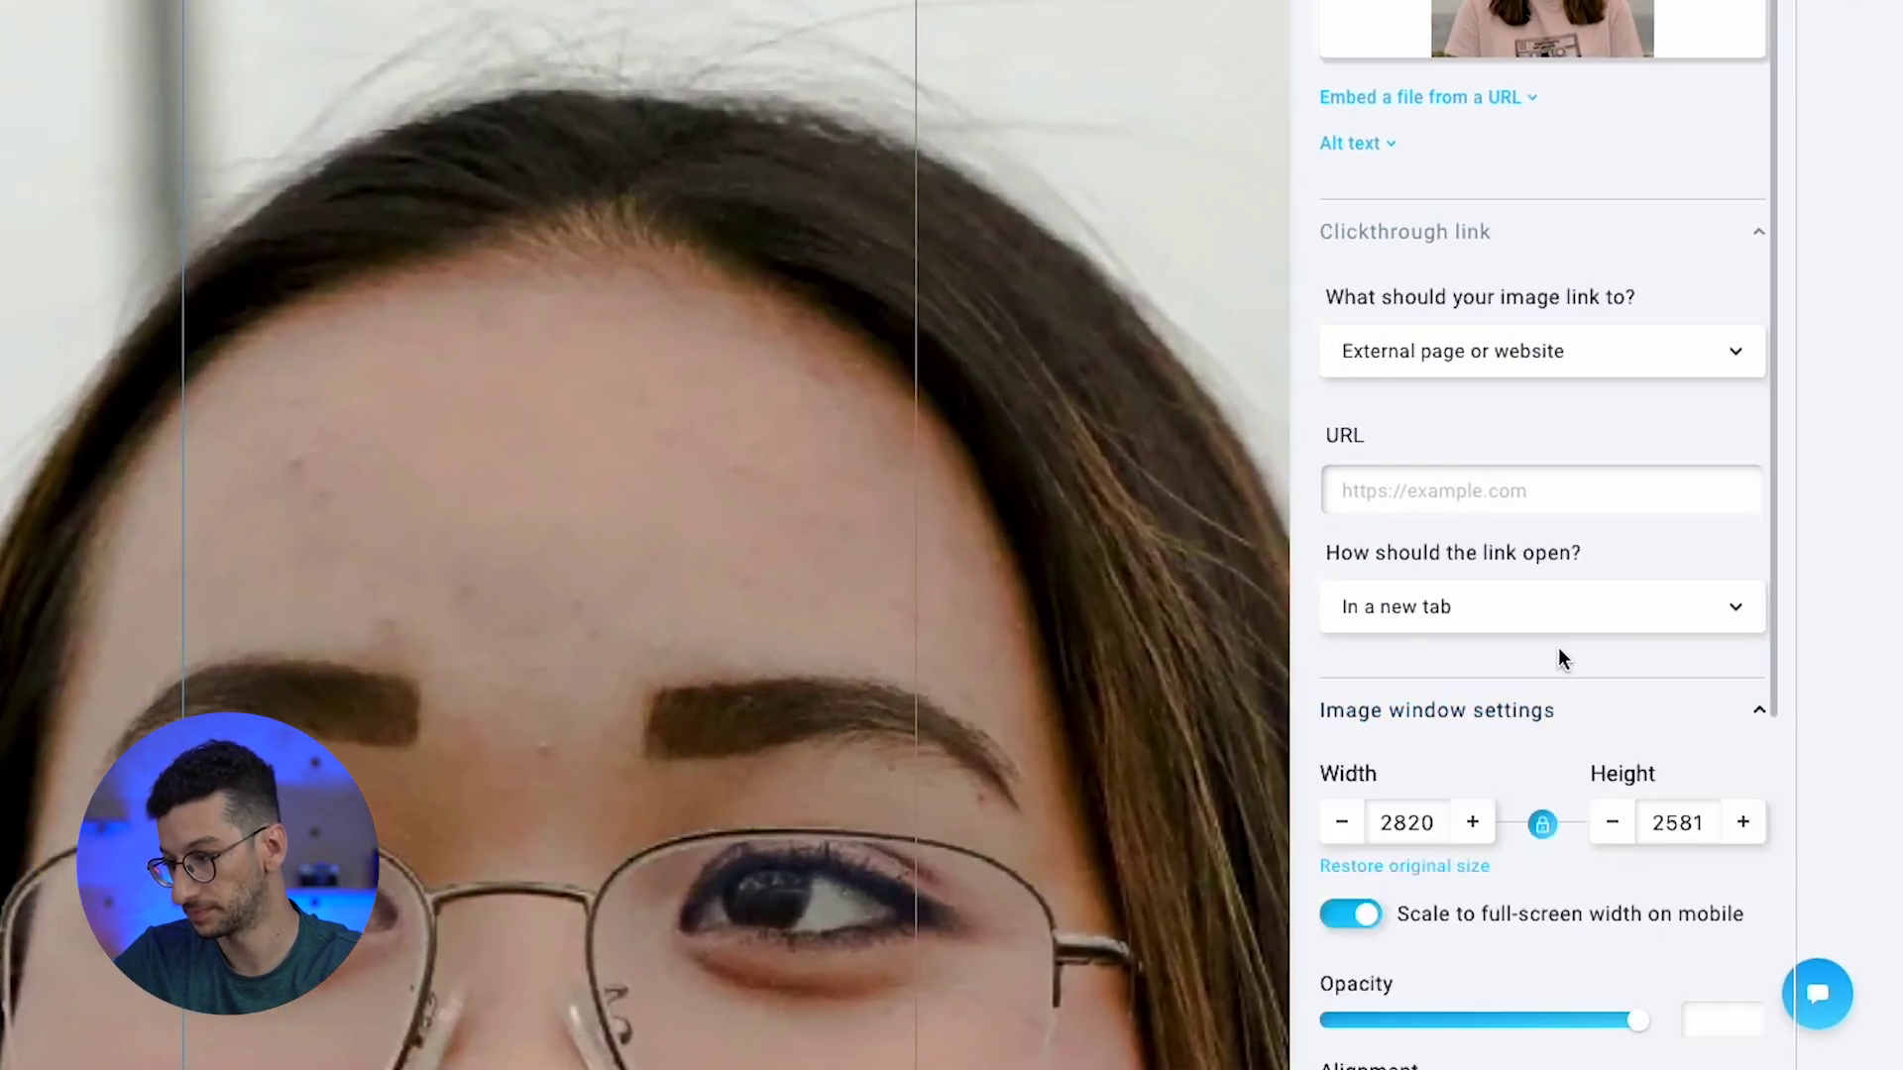
{"action": "scroll", "coordinate": [1558, 646], "scroll_direction": "down", "scroll_amount": 2}
{"action": "double_click", "coordinate": [1425, 641]}
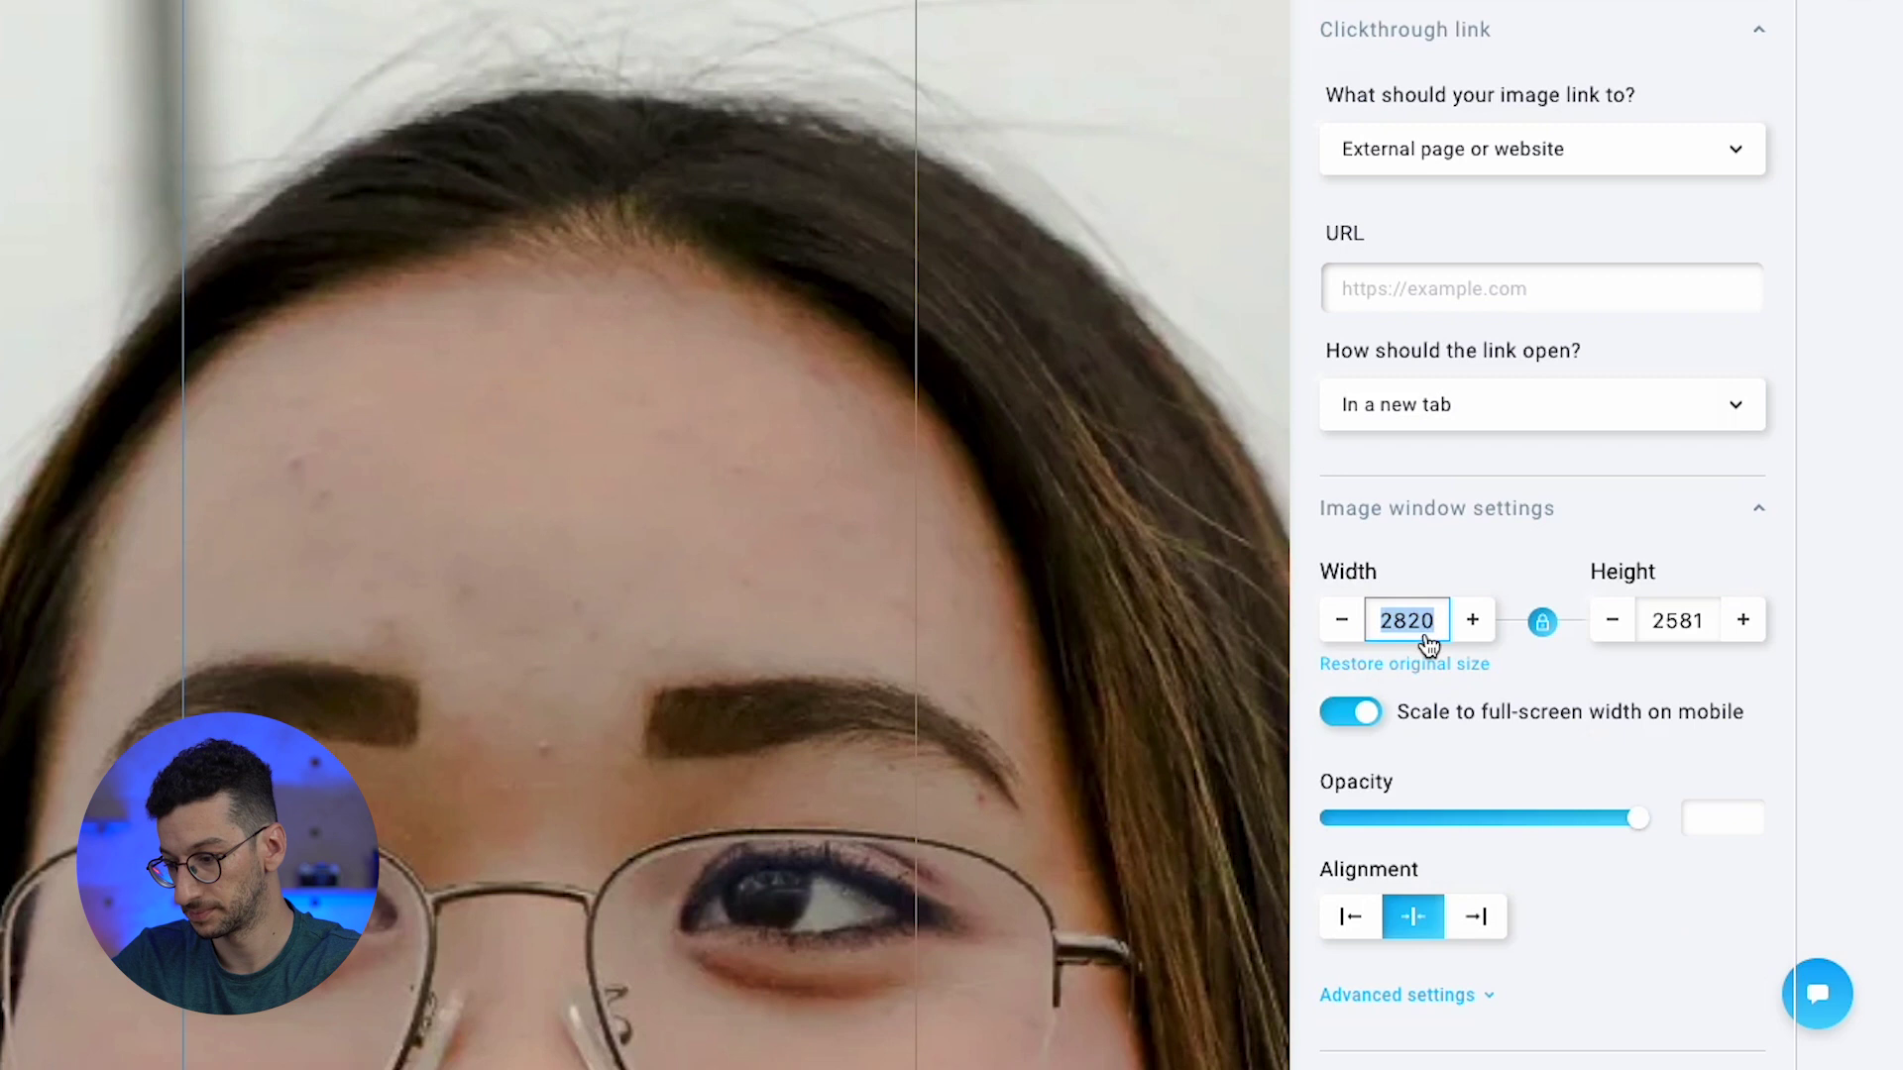
{"action": "type", "text": "600"}
{"action": "left_click", "coordinate": [1548, 628]}
{"action": "type", "text": "595"}
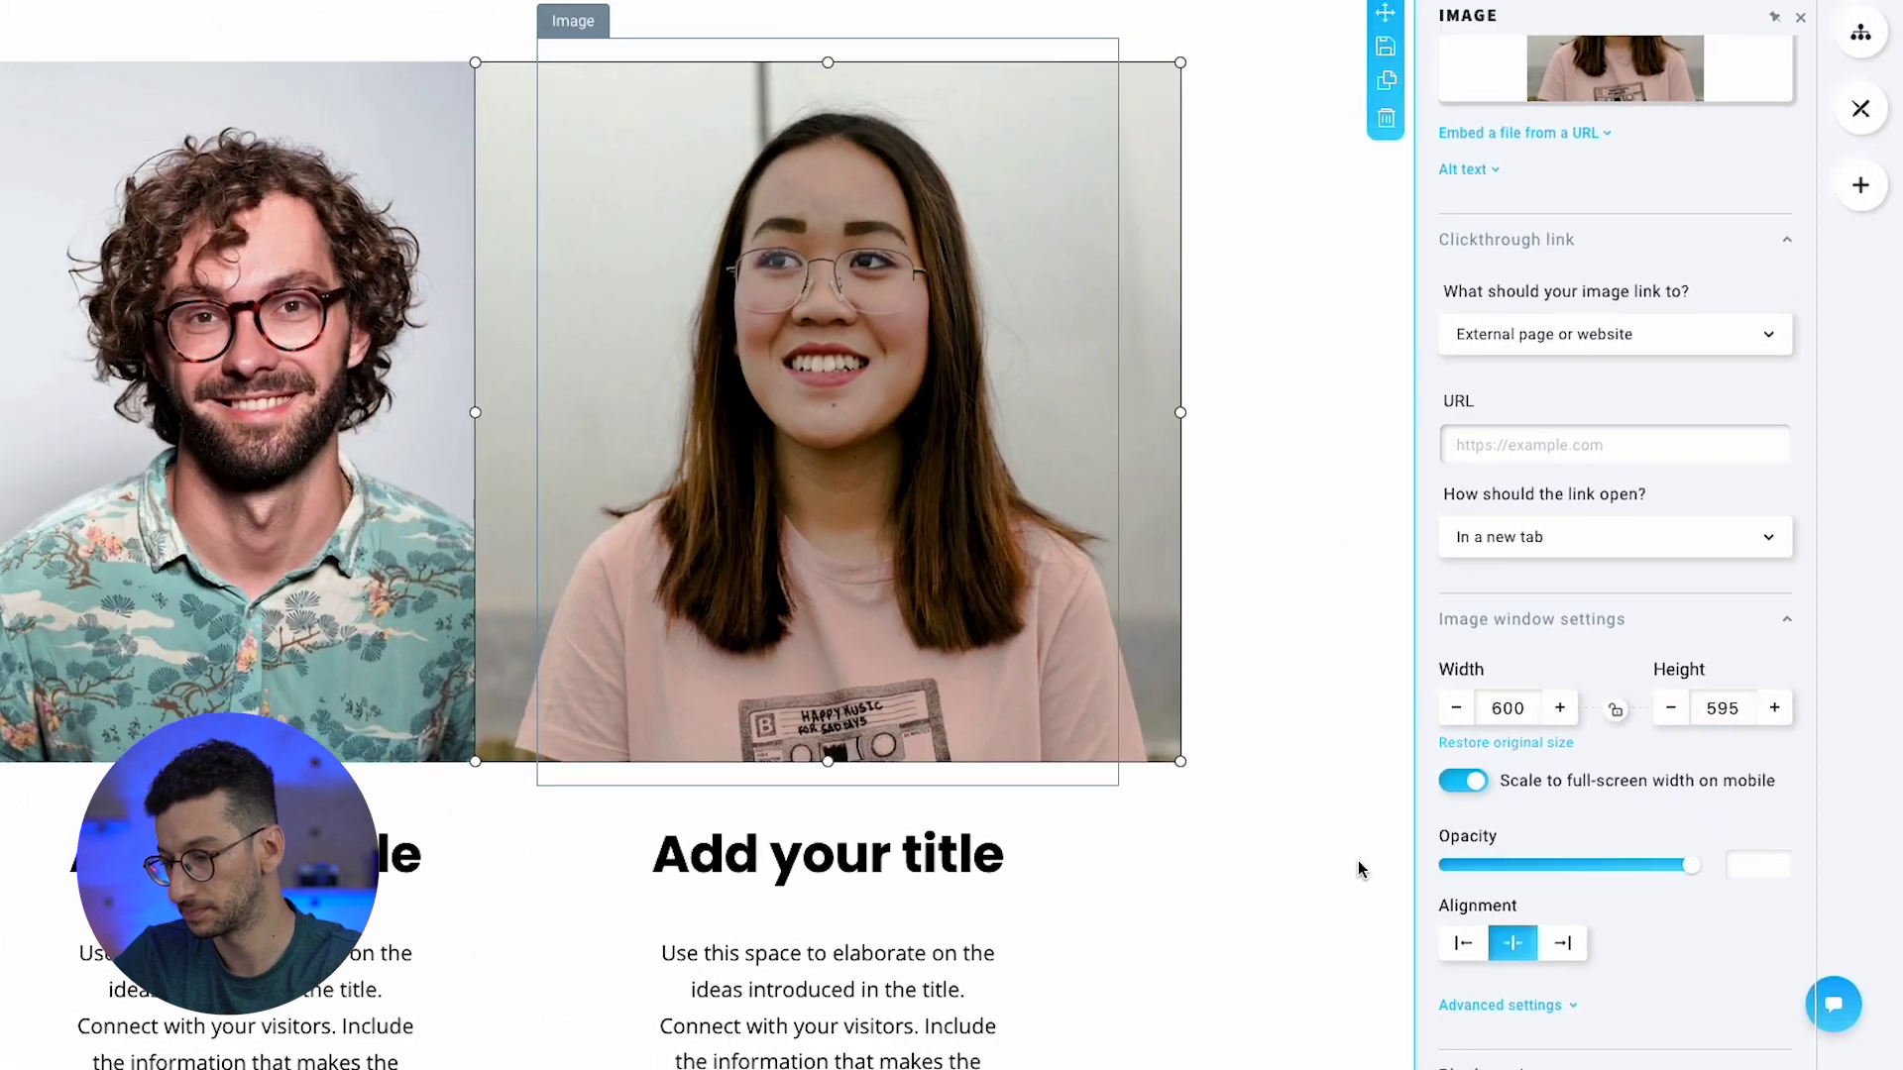
{"action": "left_click", "coordinate": [1219, 811]}
Add a social media element between the man's photo and the title below it.
{"action": "scroll", "coordinate": [1183, 676], "scroll_direction": "down", "scroll_amount": 4}
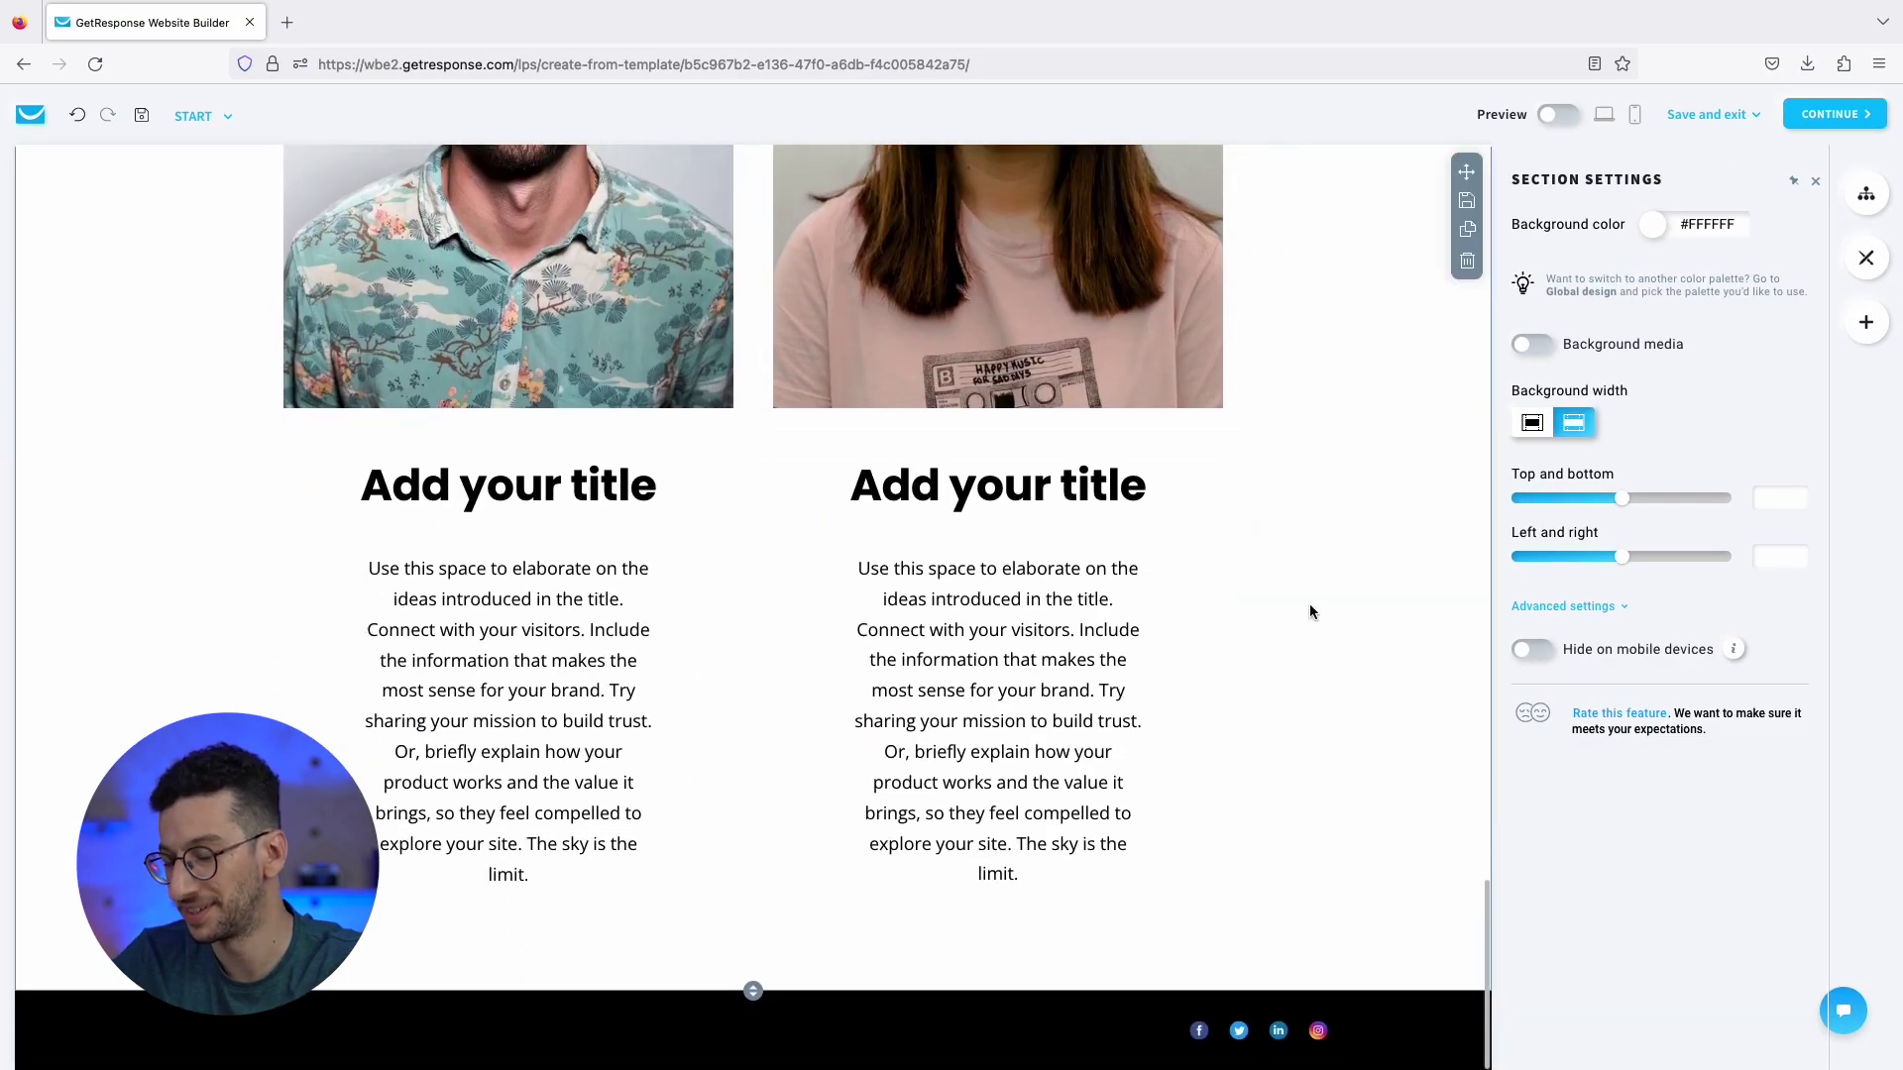
{"action": "scroll", "coordinate": [1311, 611], "scroll_direction": "up", "scroll_amount": 1}
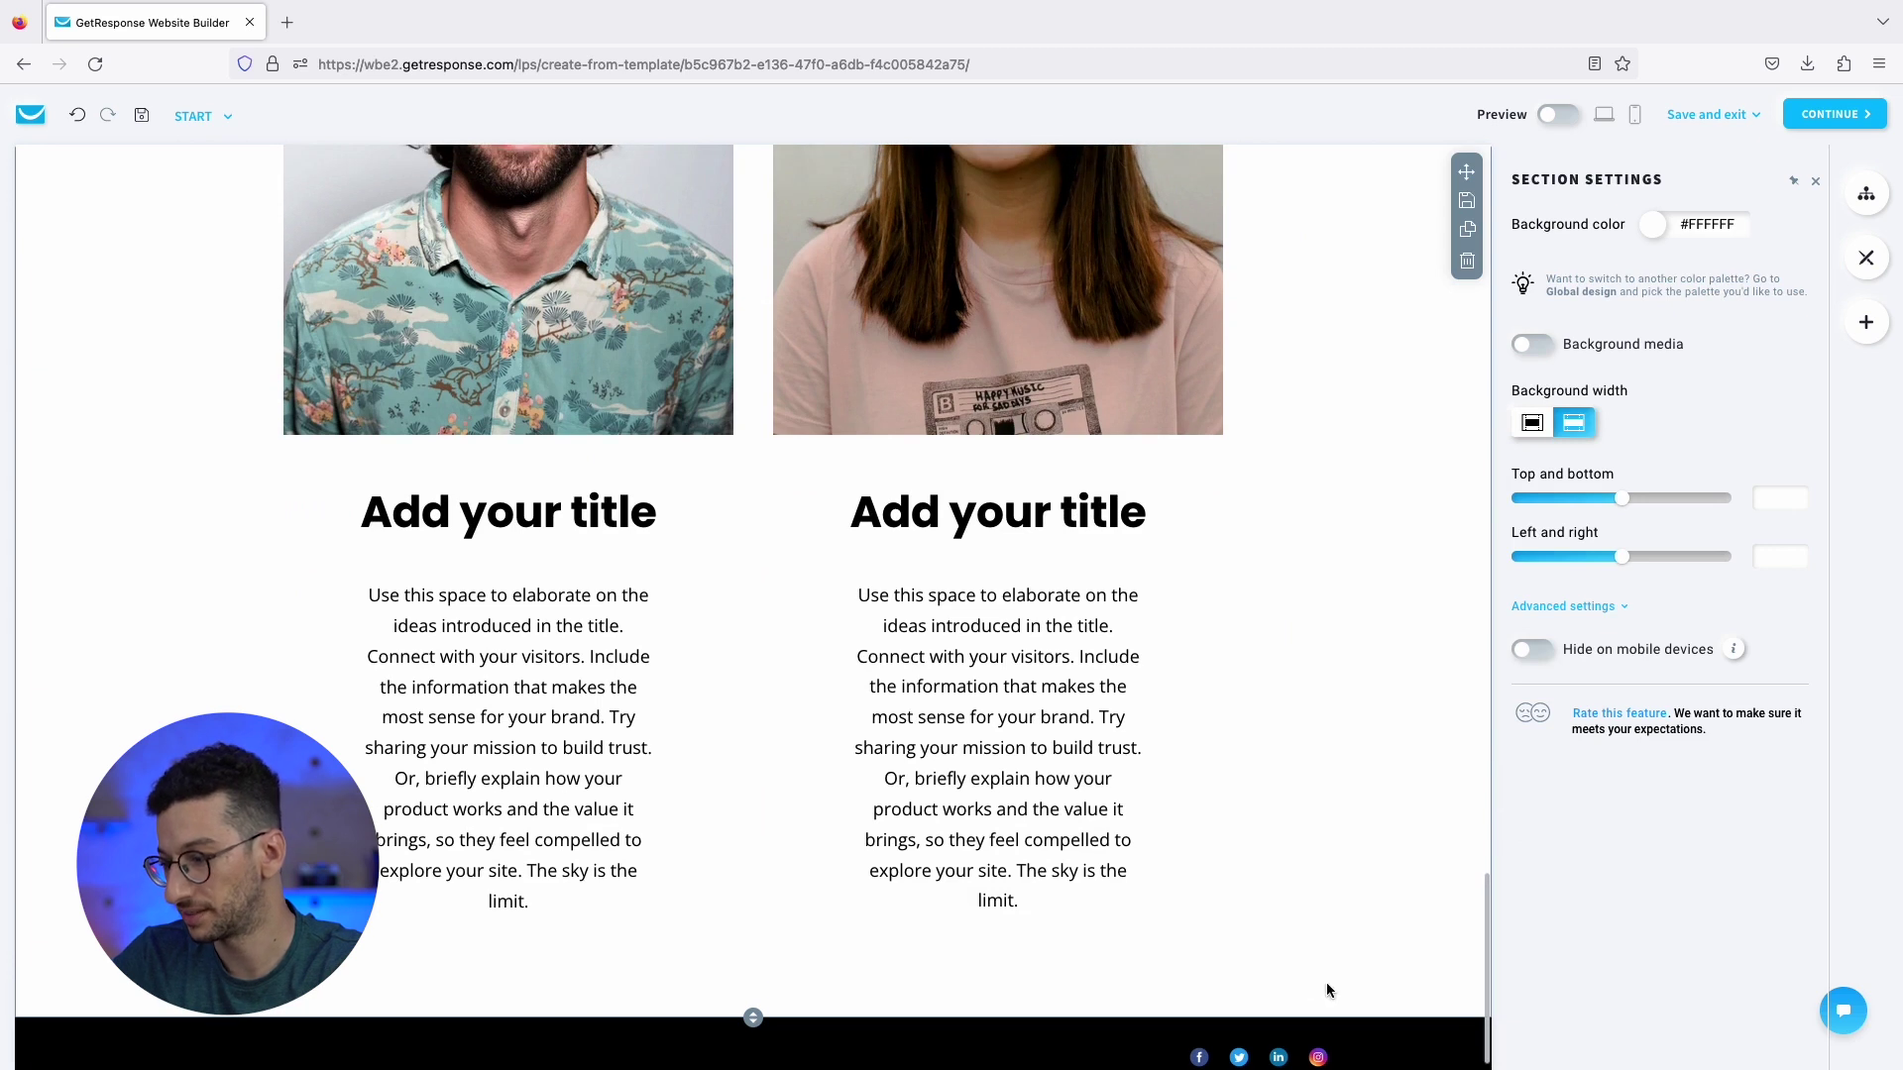
{"action": "left_click", "coordinate": [1363, 1029]}
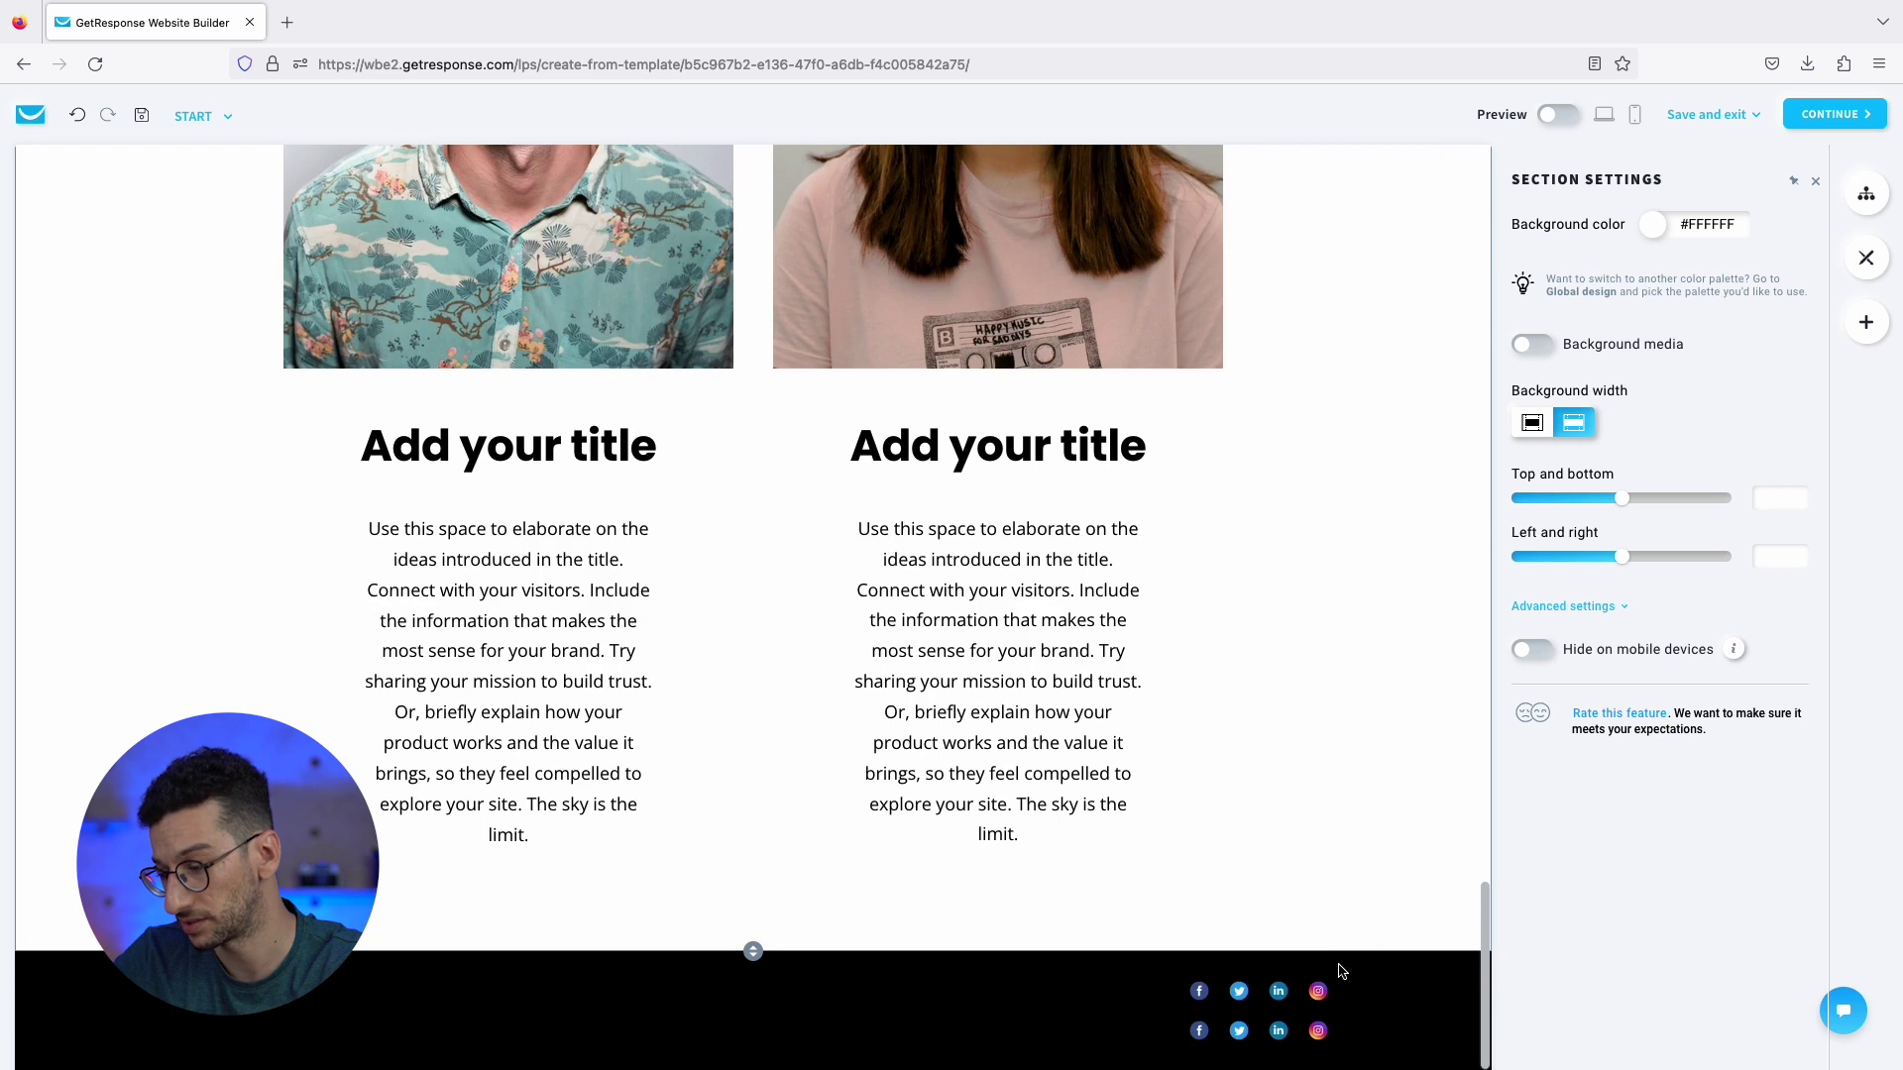
{"action": "left_click", "coordinate": [1867, 322]}
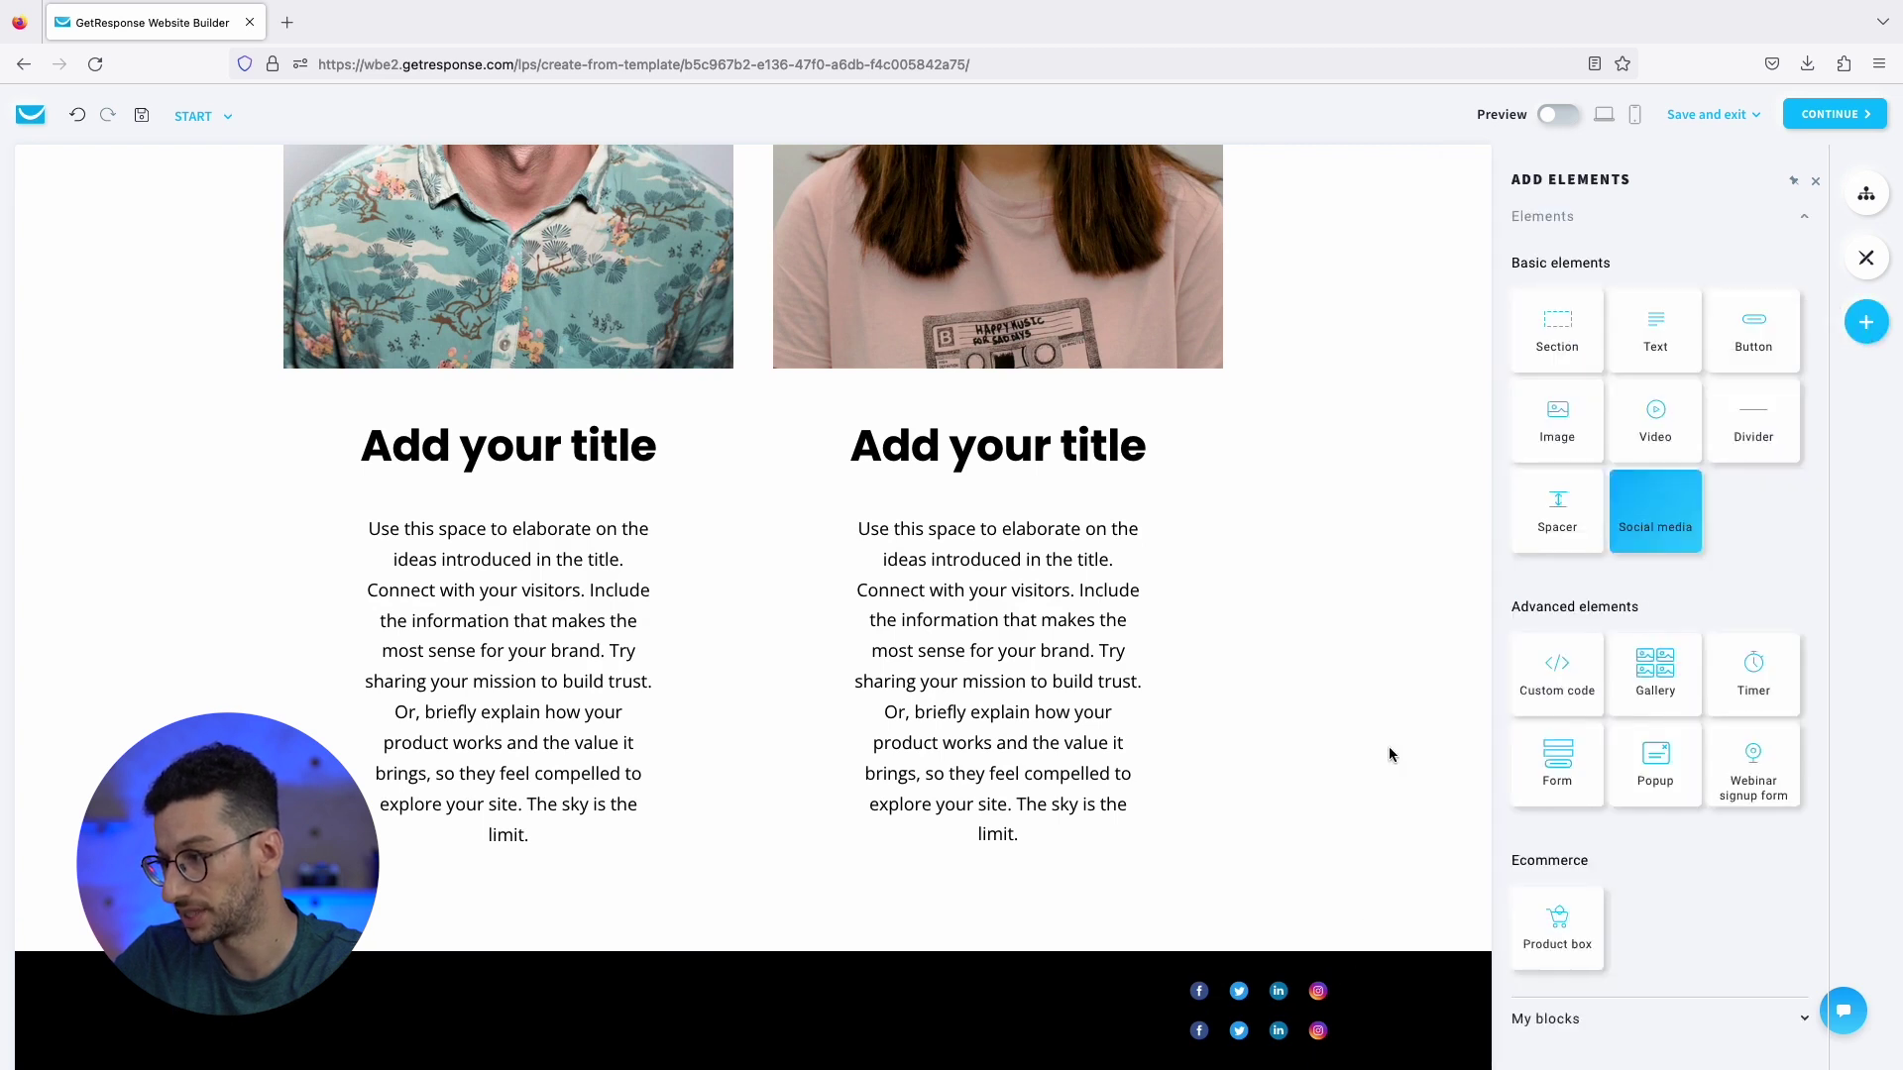
{"action": "left_click", "coordinate": [1359, 992]}
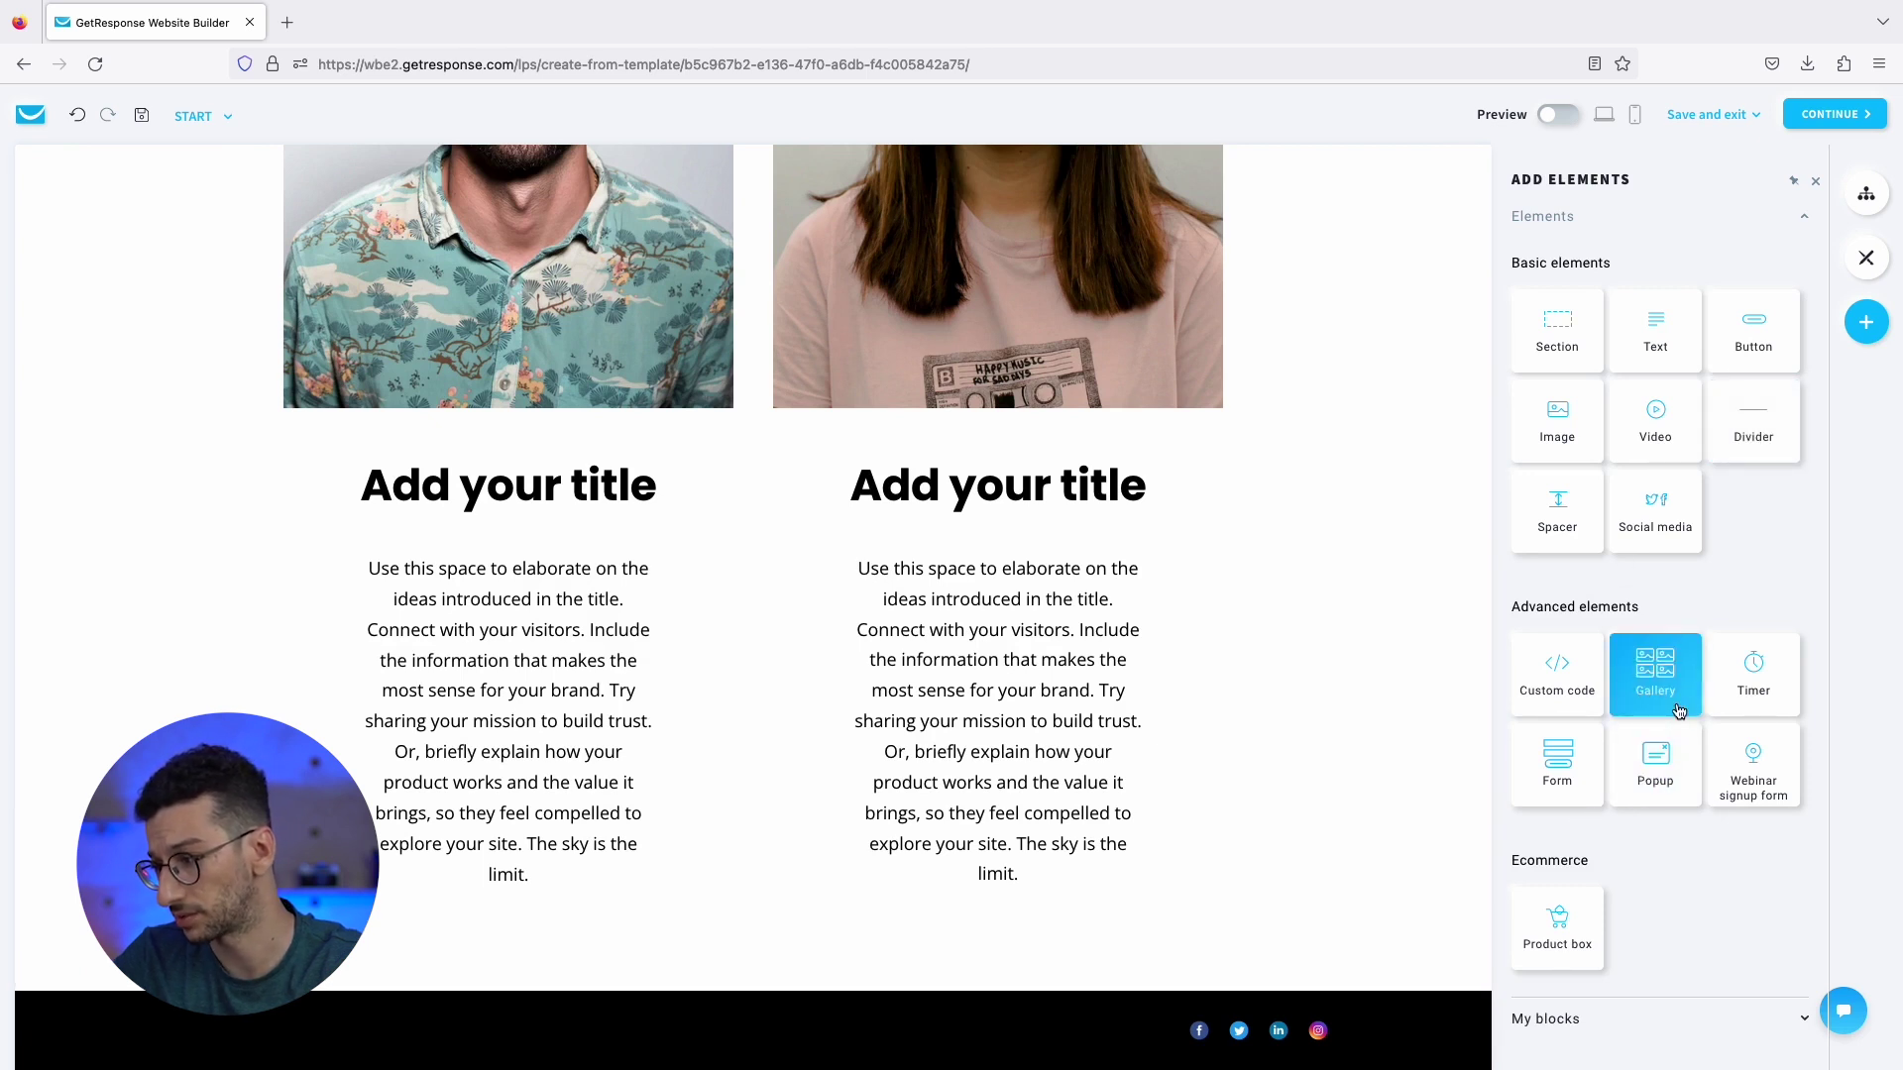
{"action": "left_click_drag", "start_coordinate": [1654, 511], "coordinate": [517, 469]}
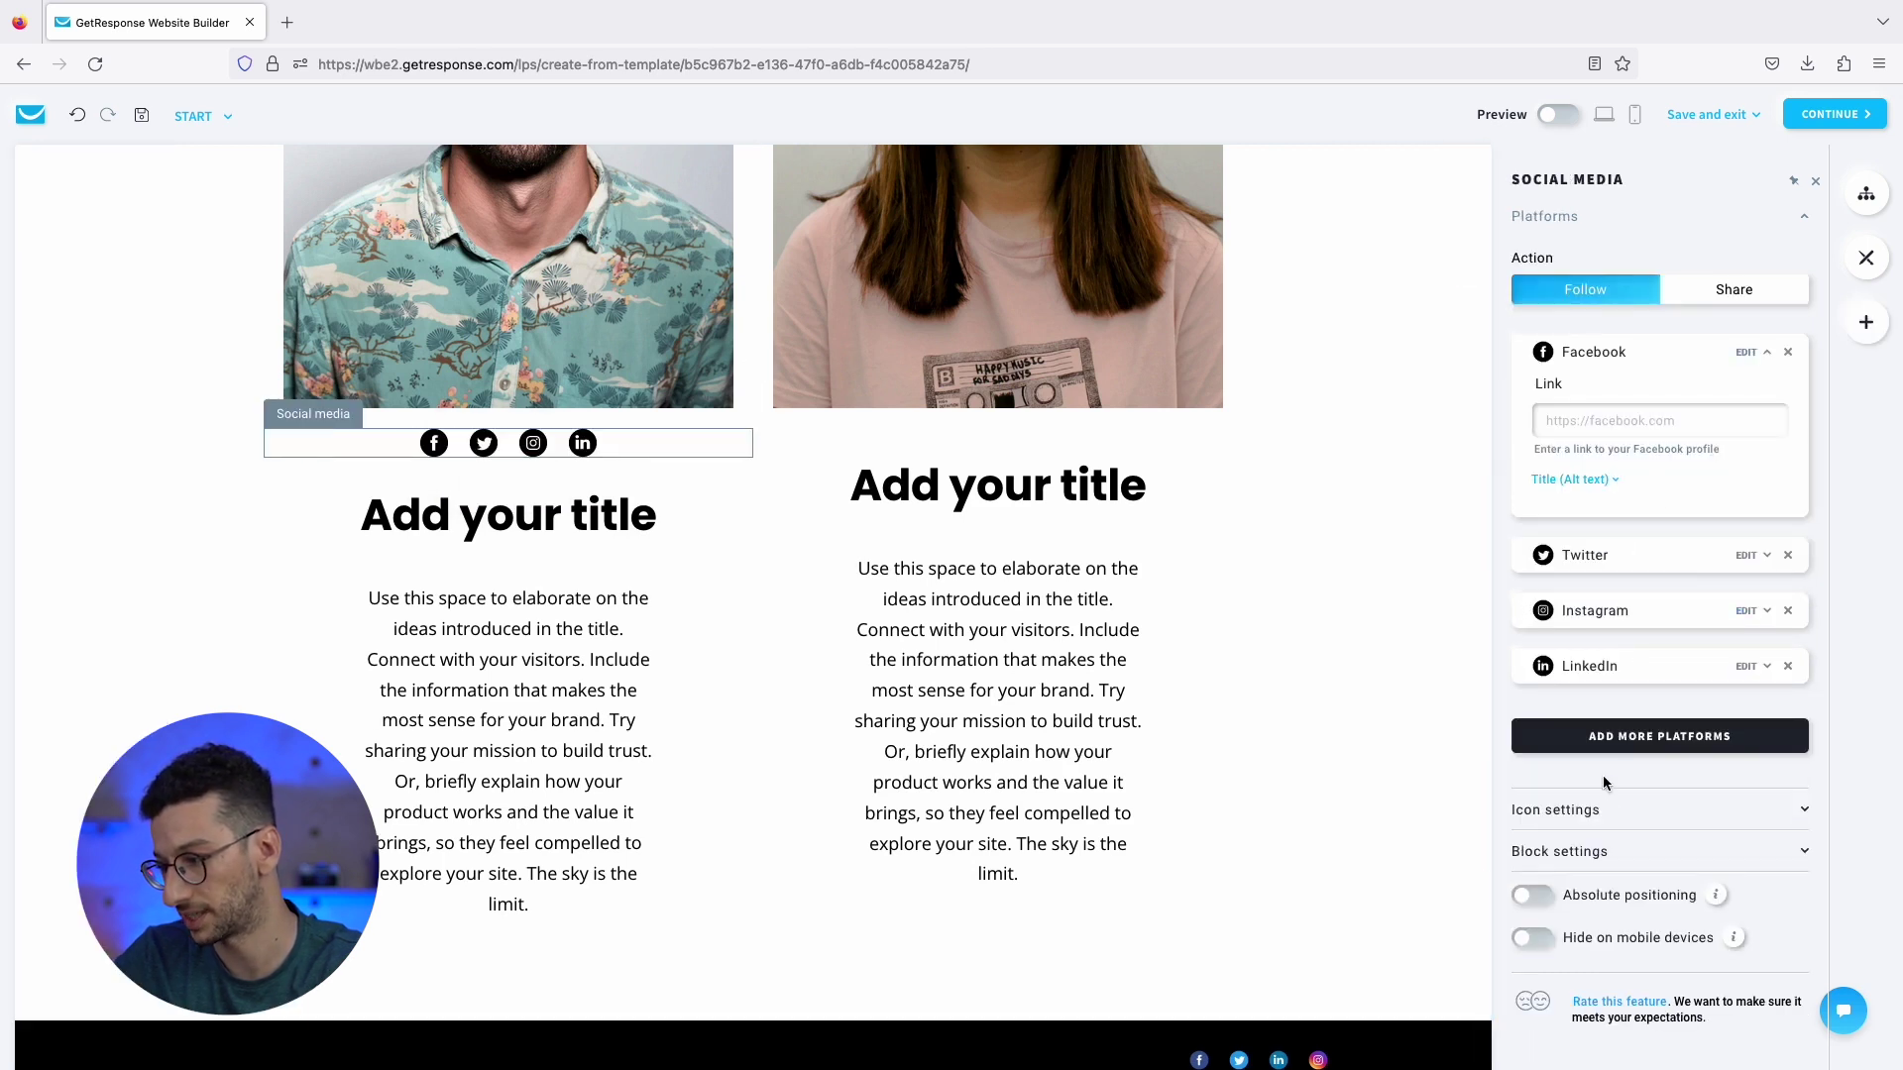
Change the social media icons under the man's photo to the filled, coloured round style.
{"action": "left_click", "coordinate": [1613, 809]}
{"action": "left_click", "coordinate": [1650, 894]}
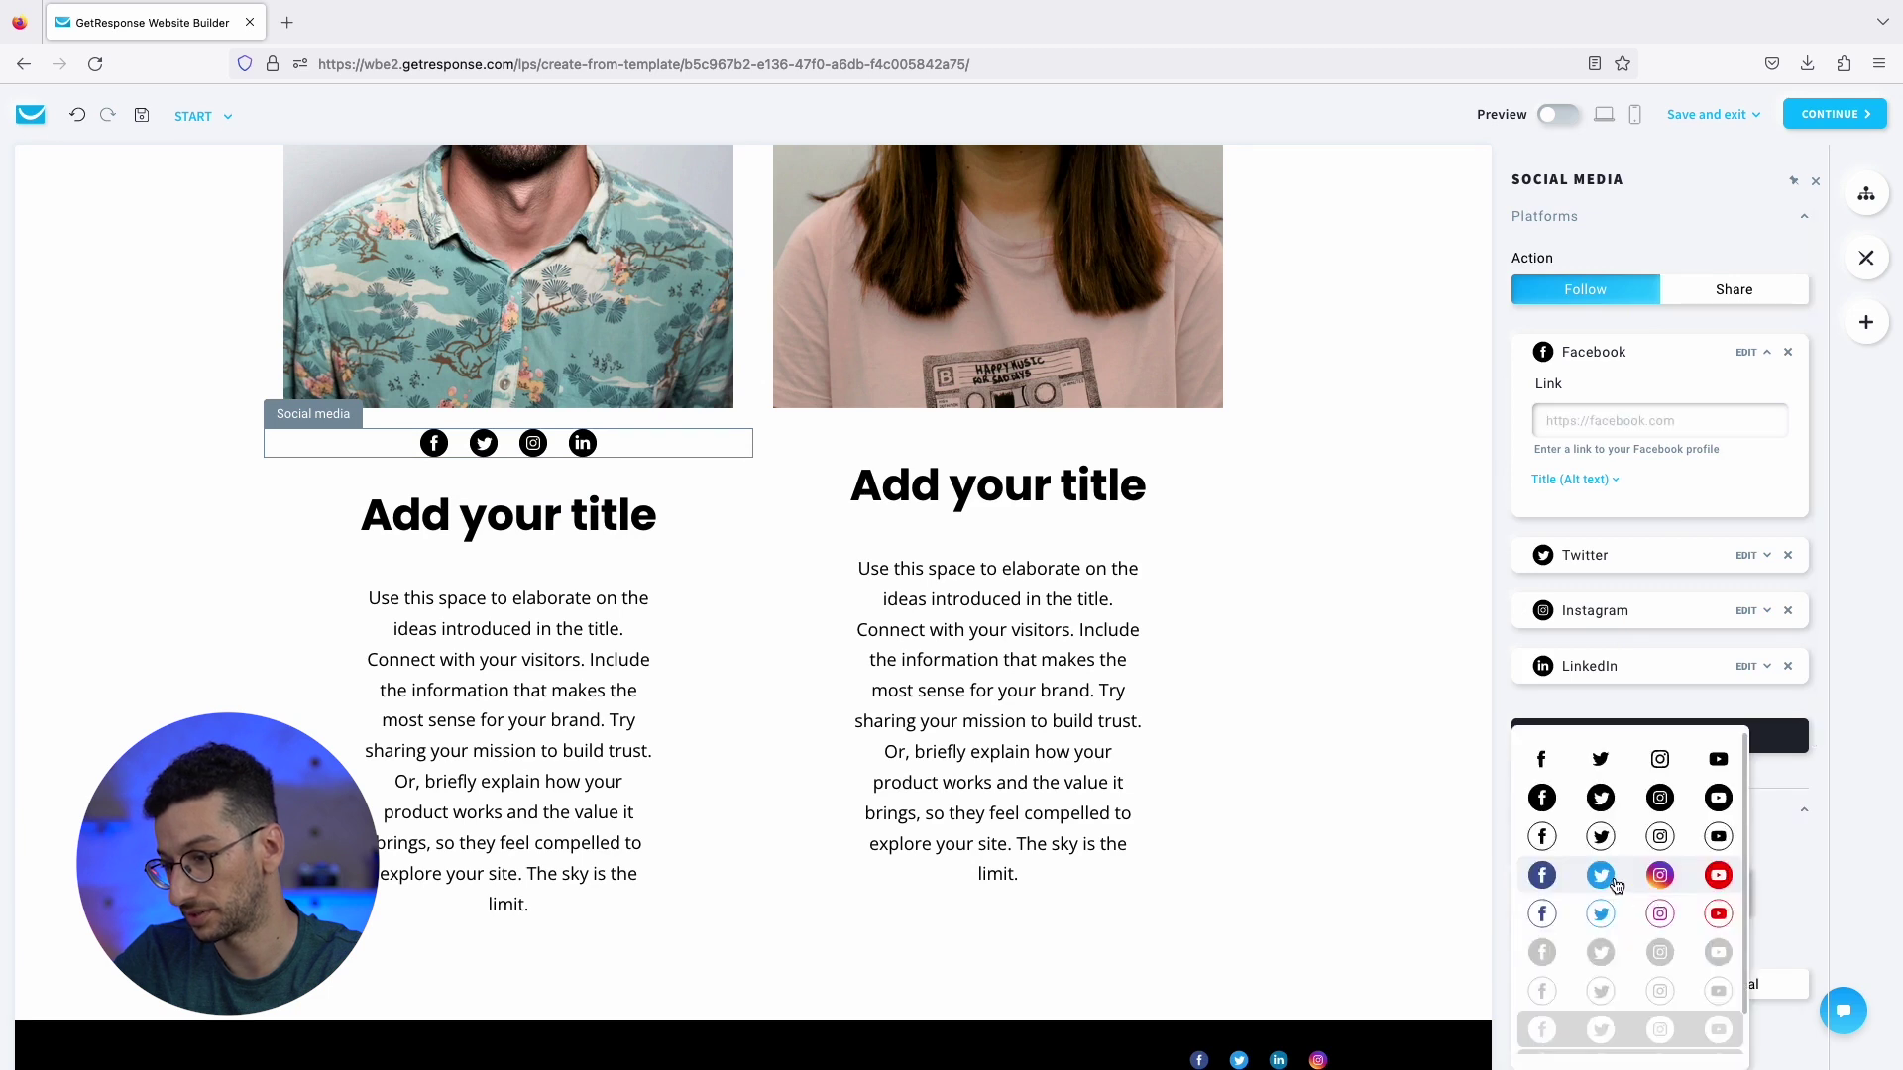
{"action": "left_click", "coordinate": [1615, 885]}
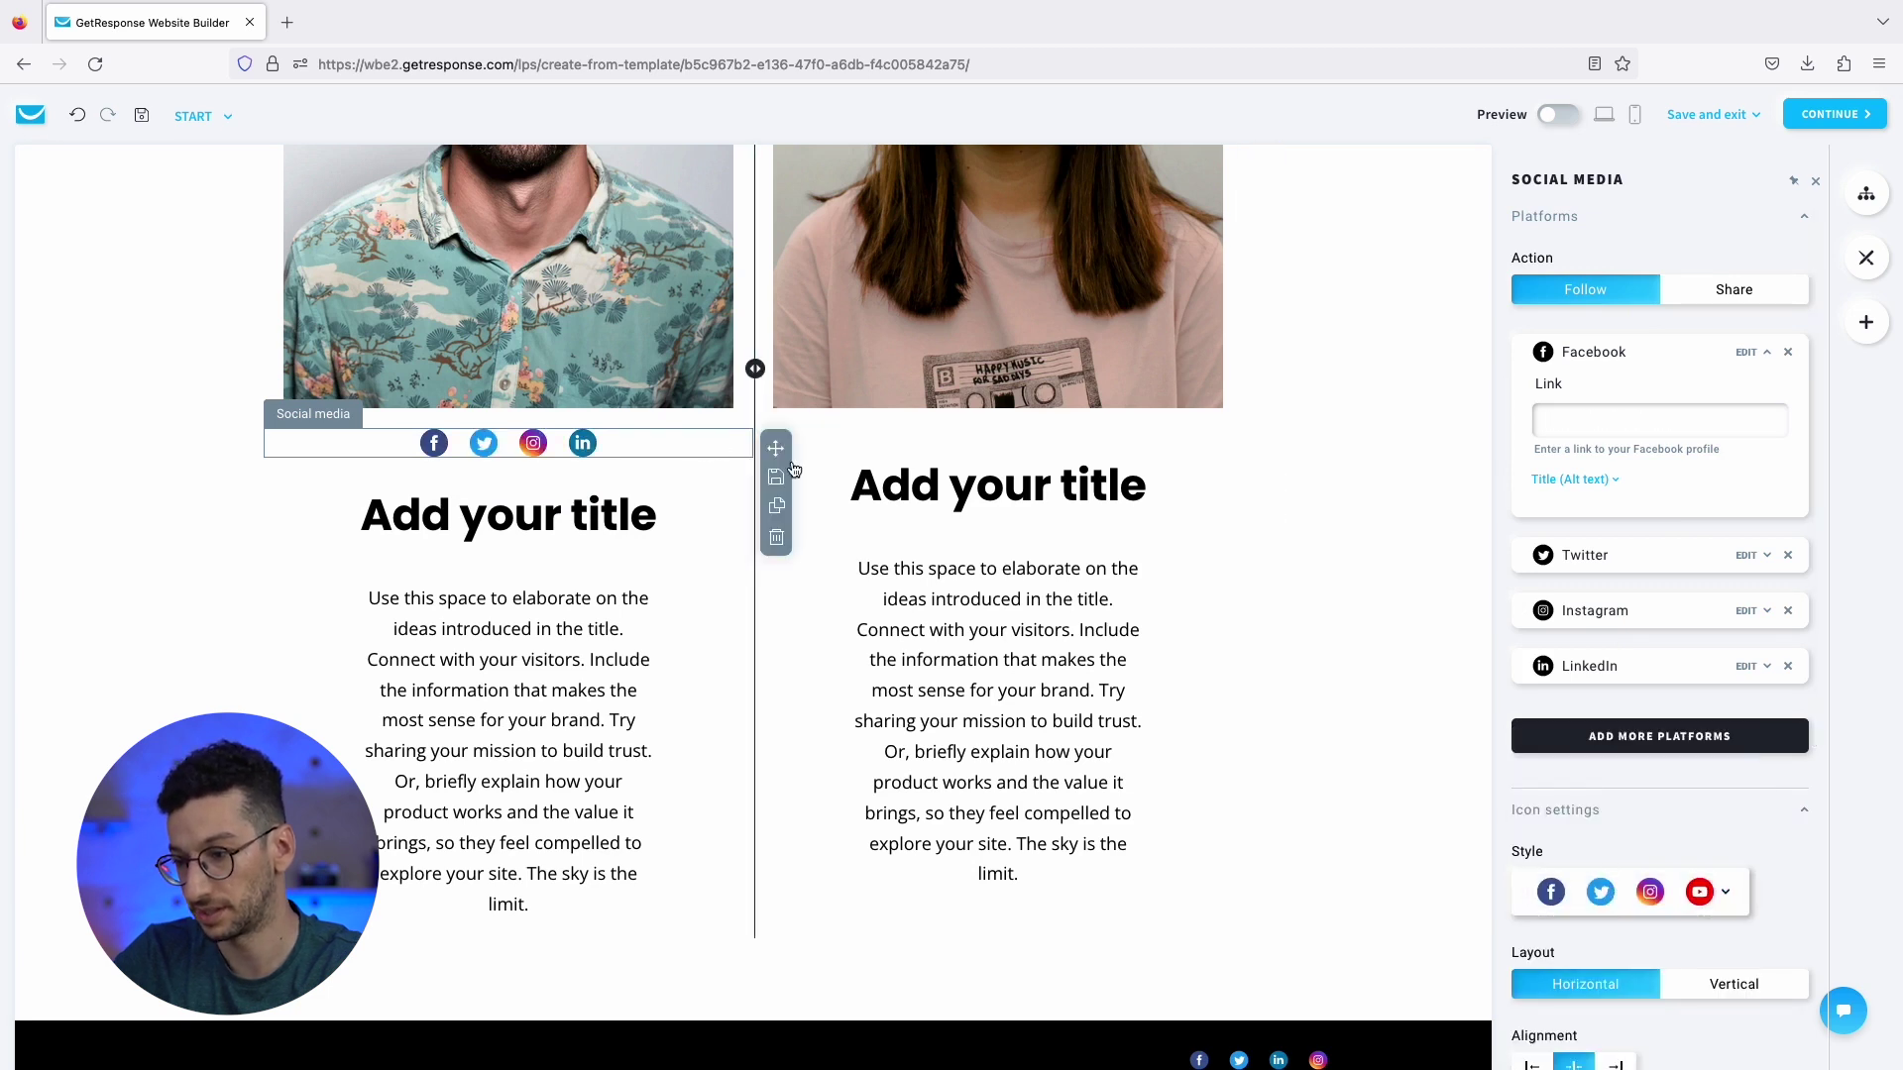
Duplicate the social media icons and place the copy between the woman's photo and her title.
{"action": "left_click", "coordinate": [778, 505]}
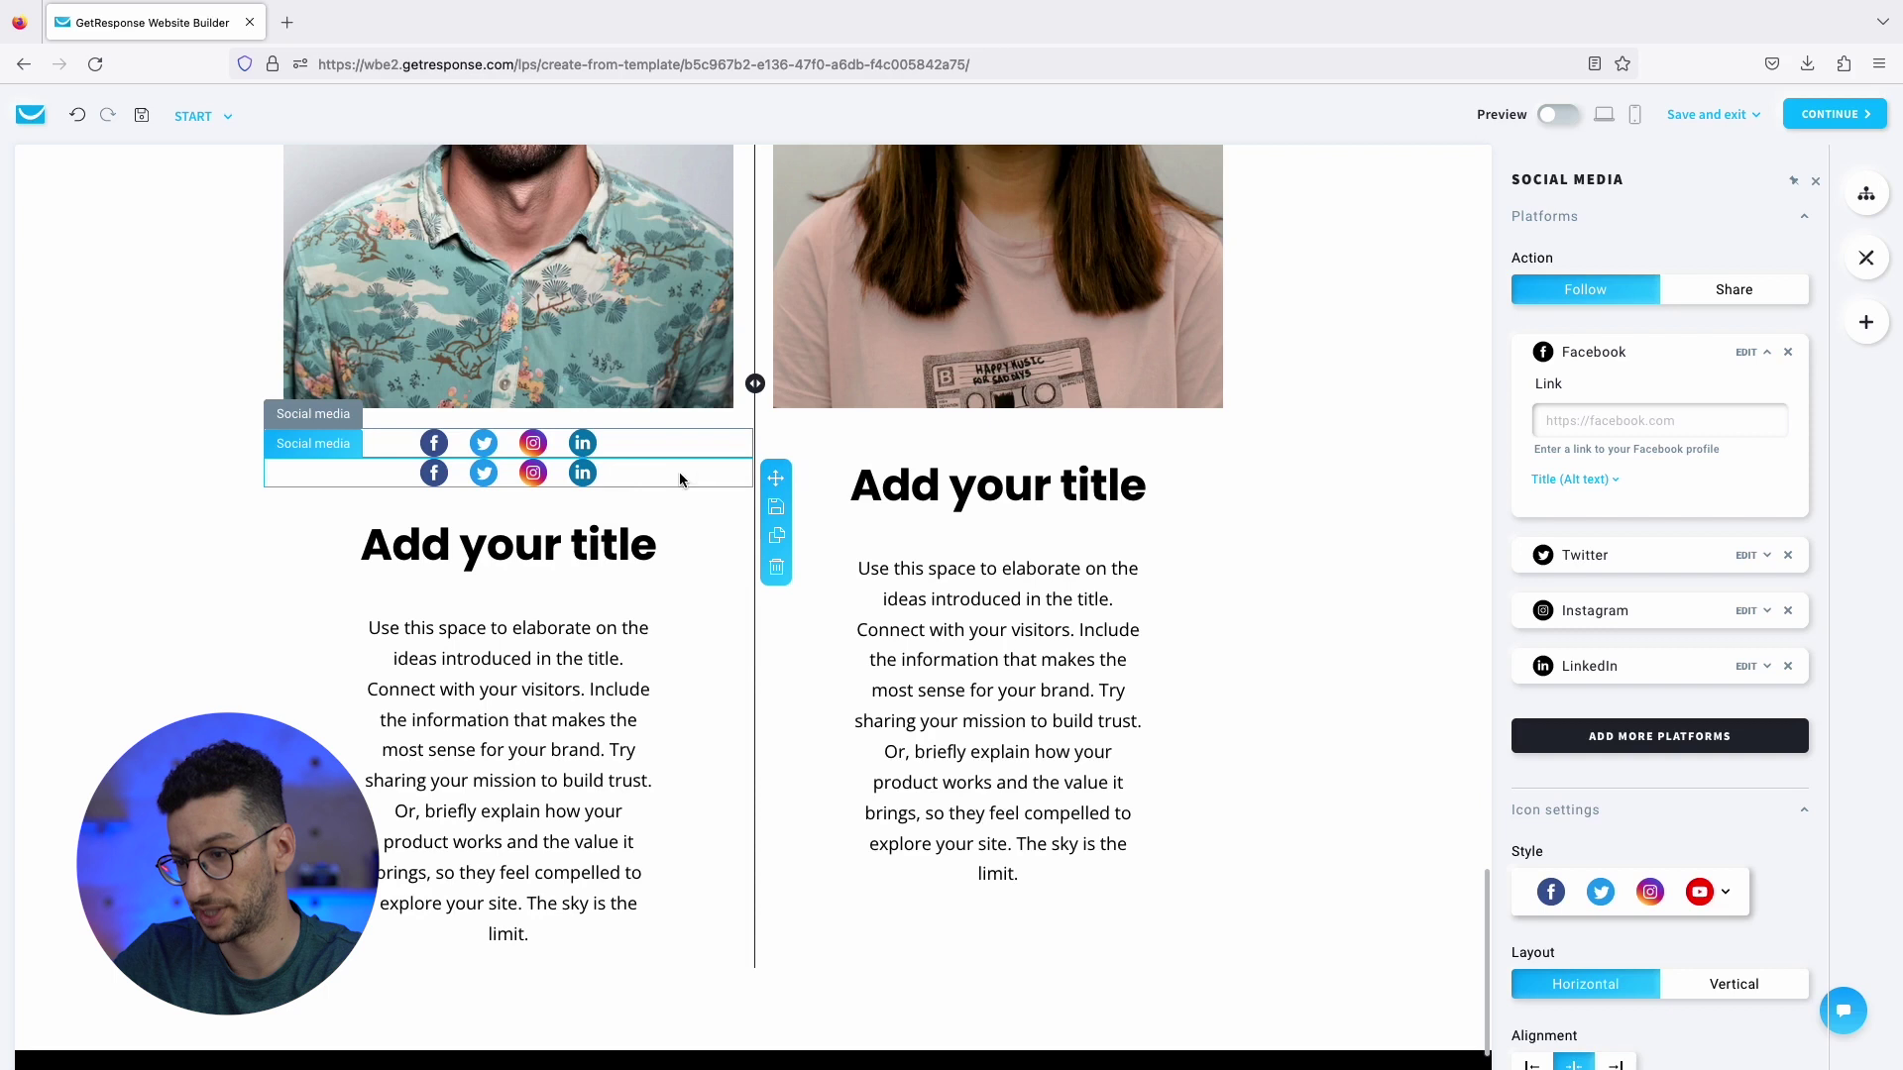
{"action": "left_click_drag", "start_coordinate": [769, 481], "coordinate": [1031, 461]}
{"action": "scroll", "coordinate": [1179, 534], "scroll_direction": "up", "scroll_amount": 3}
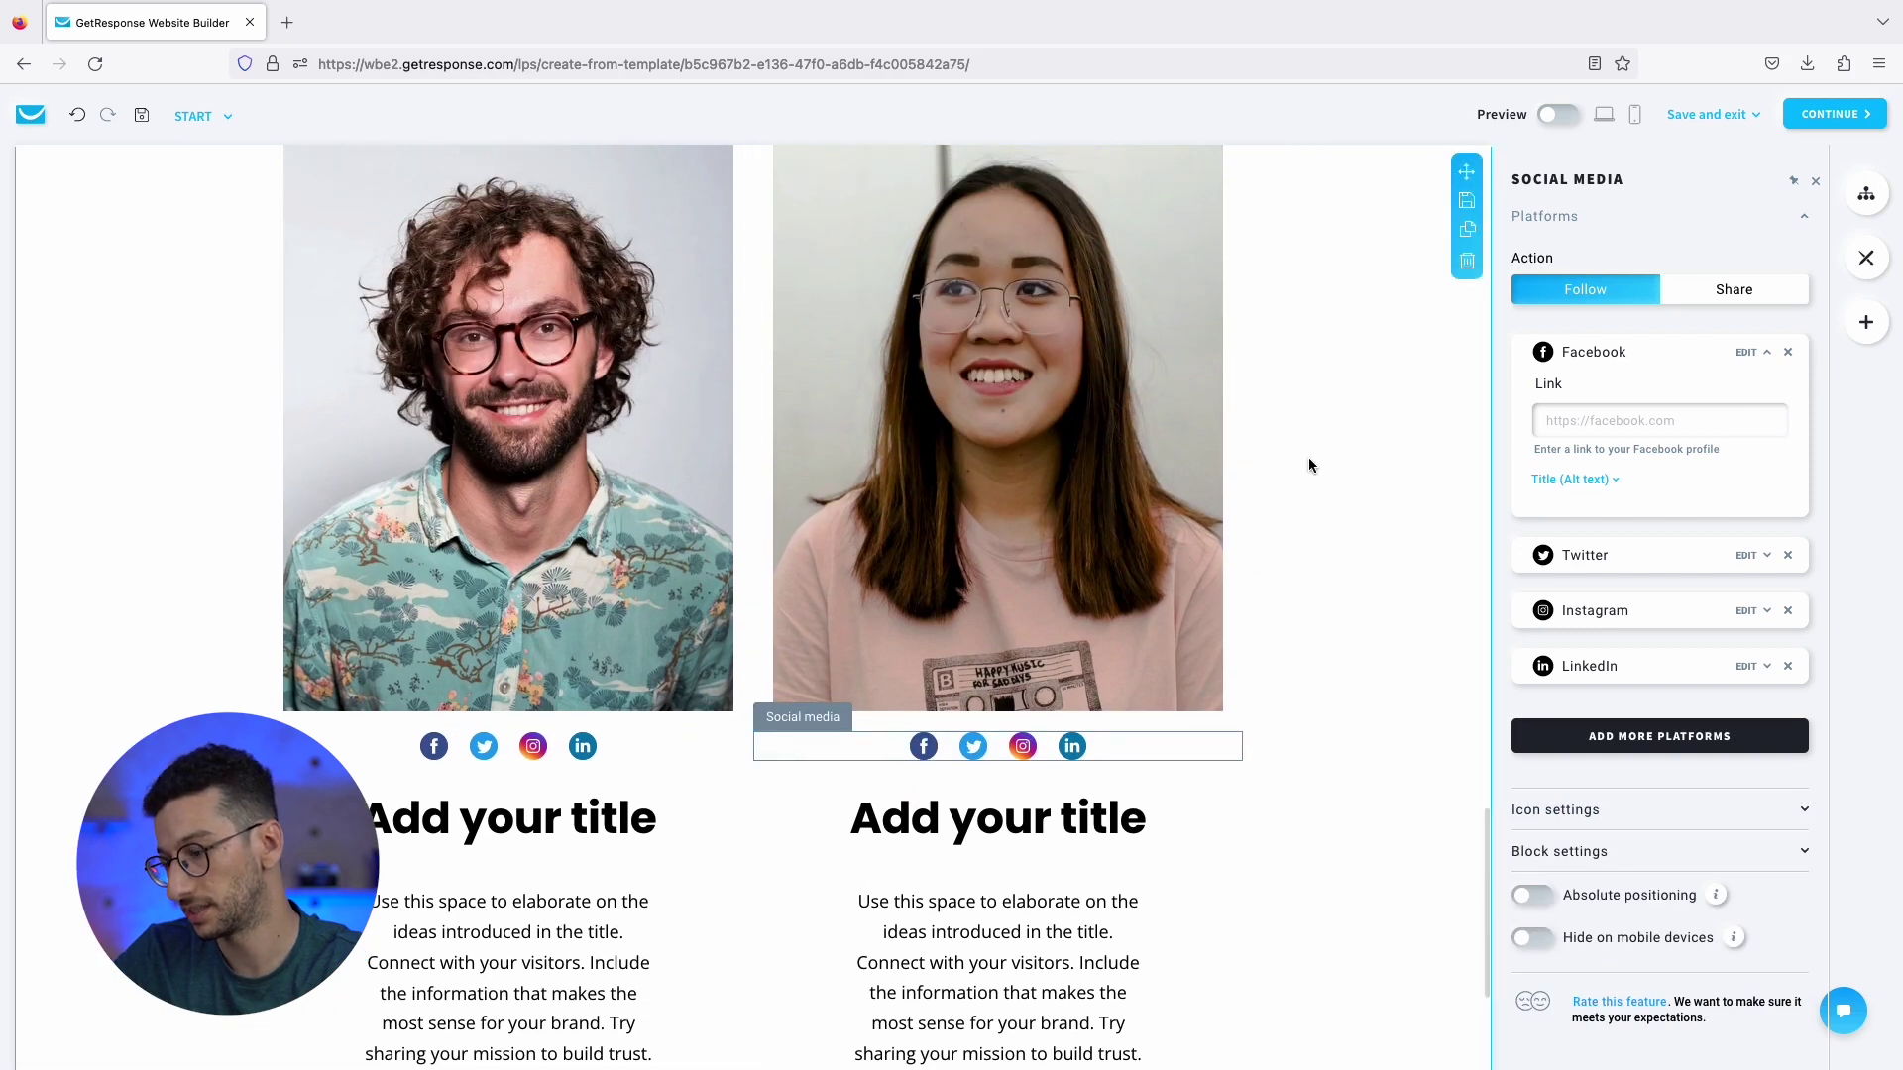
{"action": "left_click", "coordinate": [1309, 465]}
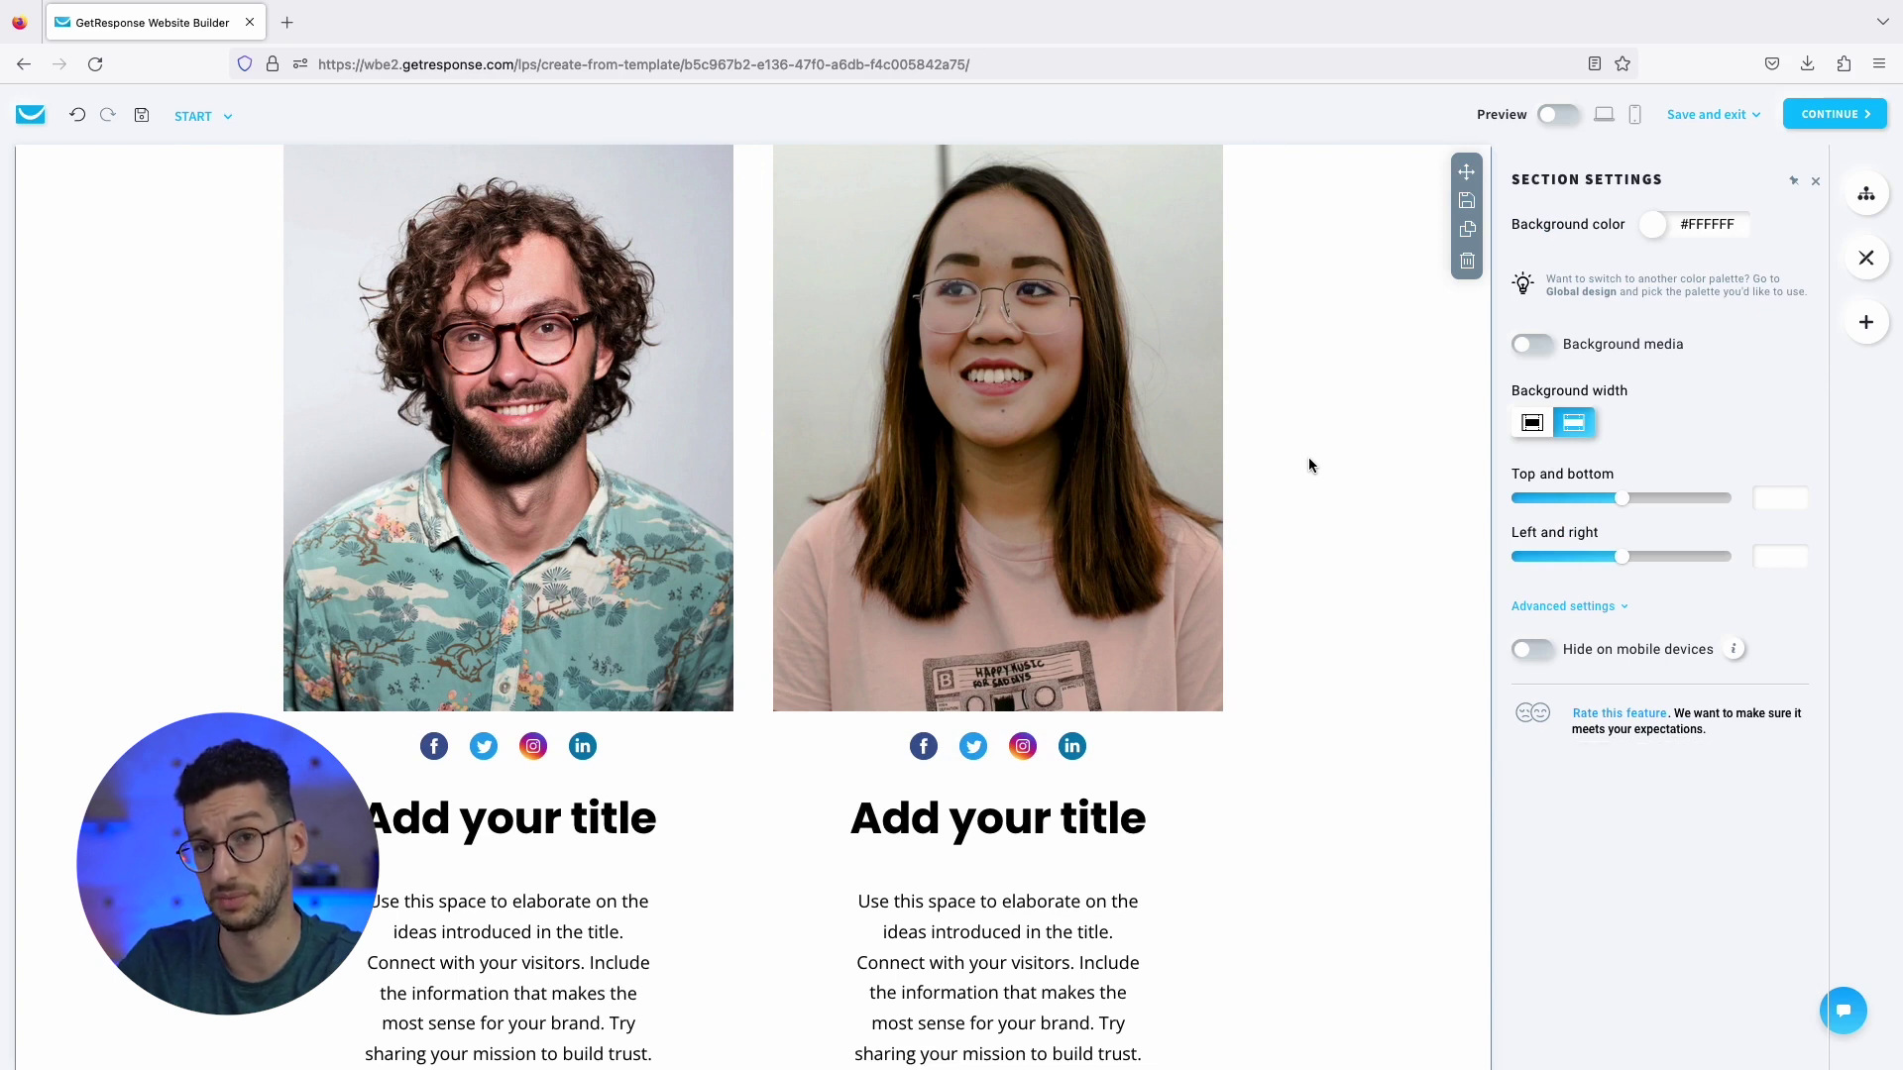
Save the two-person section as a reusable block named "speakers".
{"action": "scroll", "coordinate": [1375, 493], "scroll_direction": "up", "scroll_amount": 2}
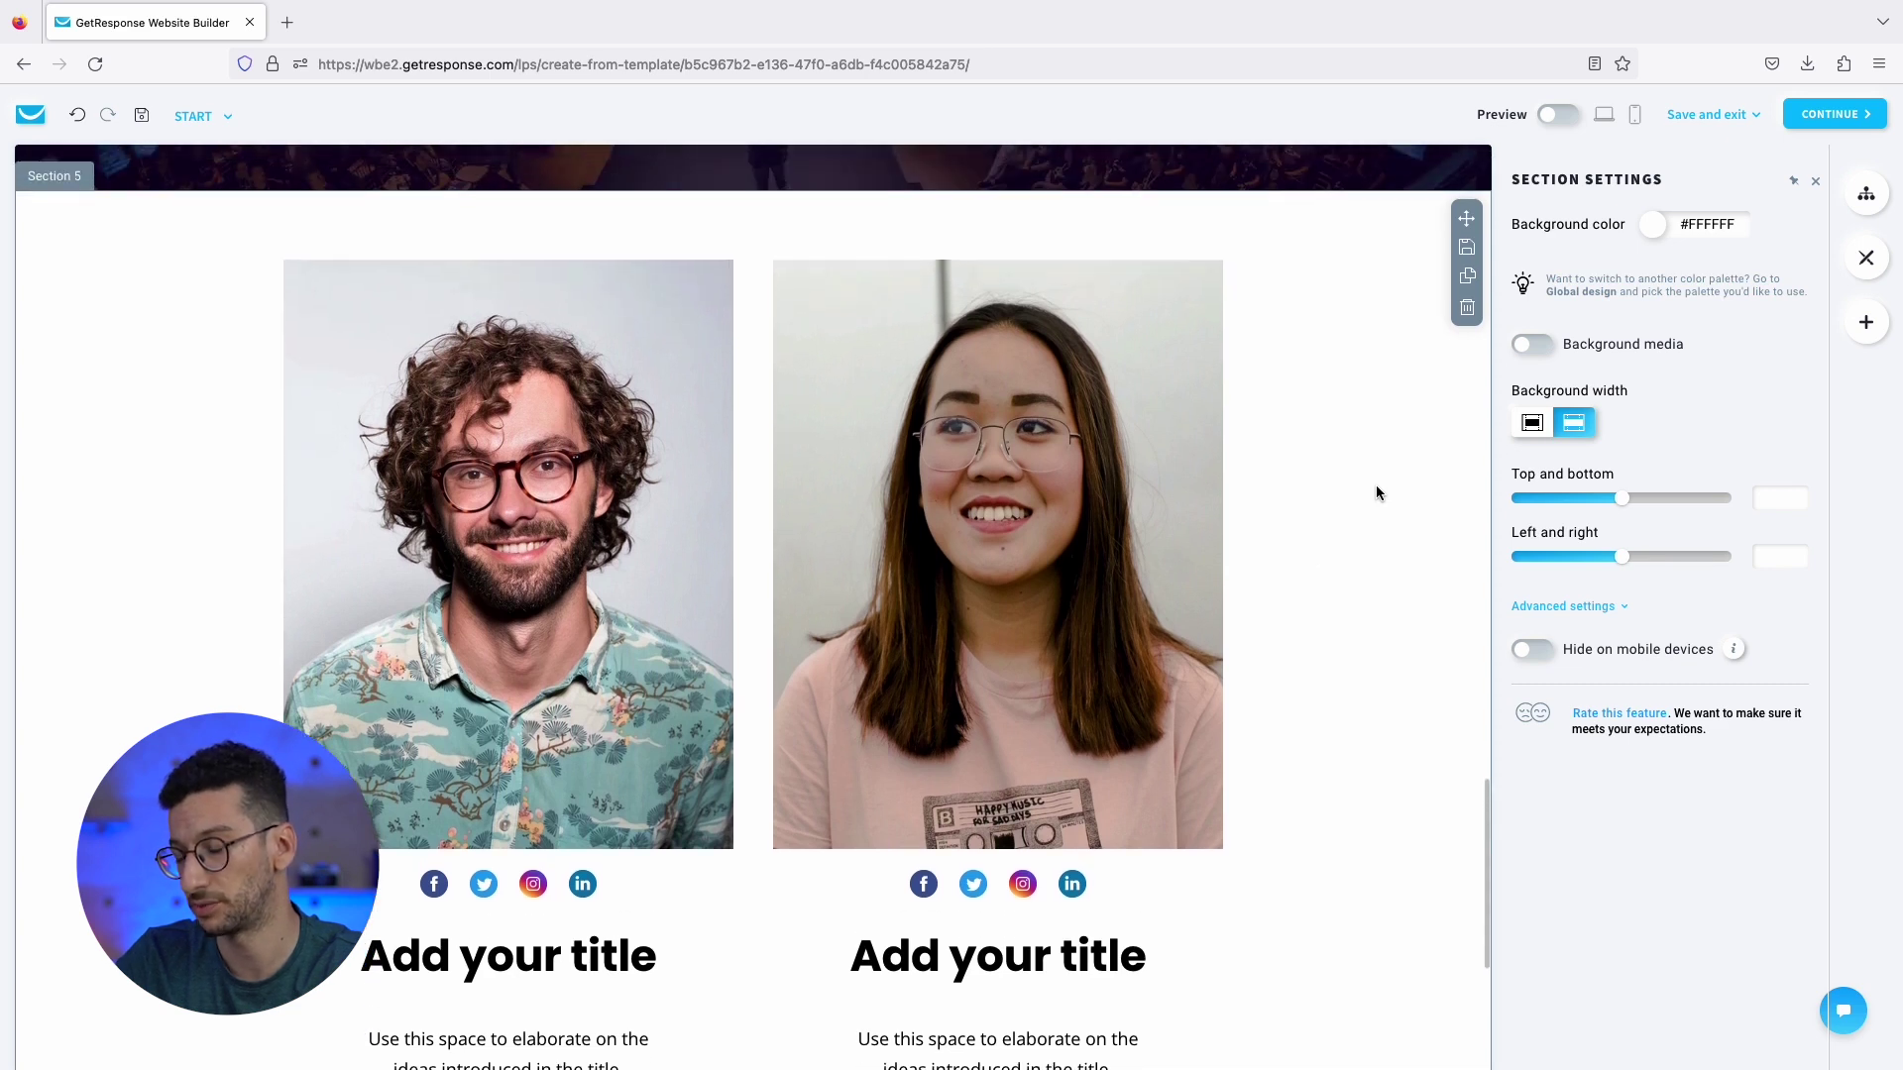
{"action": "scroll", "coordinate": [1353, 552], "scroll_direction": "down", "scroll_amount": 1}
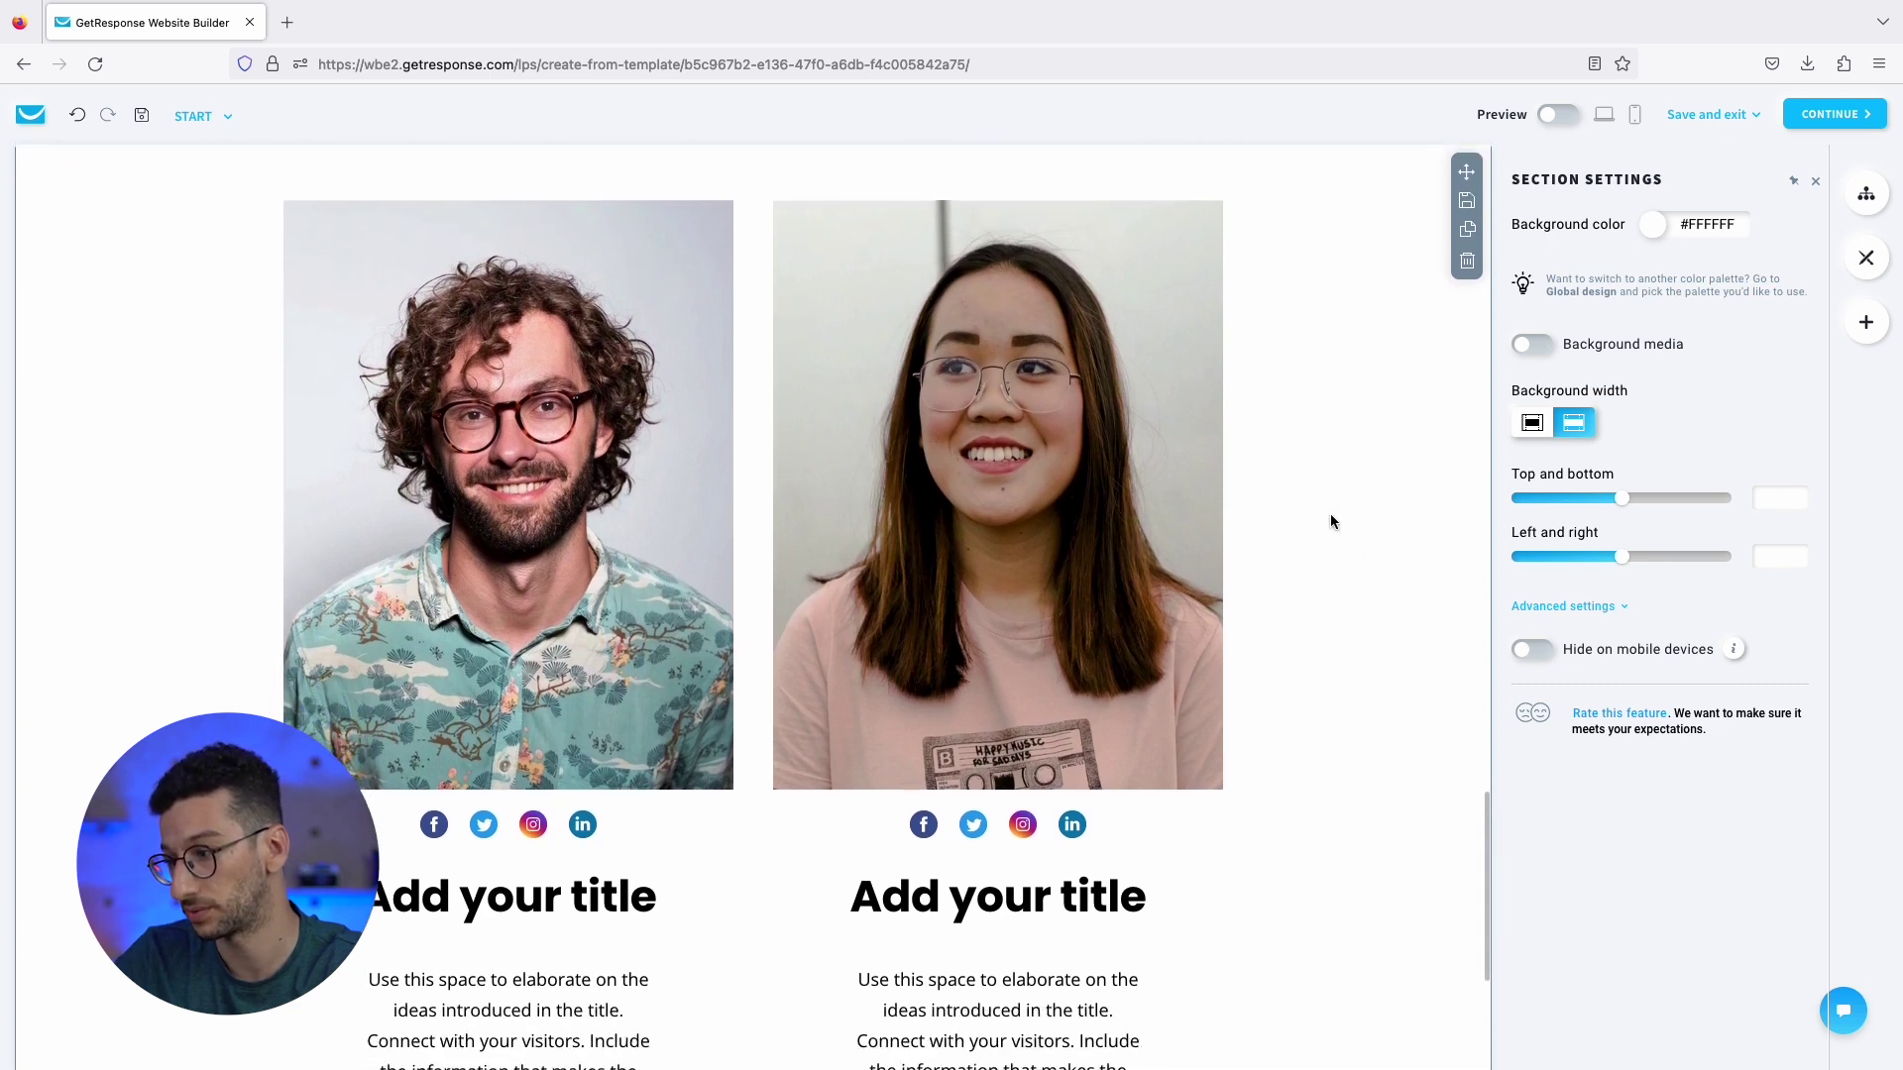
{"action": "scroll", "coordinate": [1330, 513], "scroll_direction": "up", "scroll_amount": 1}
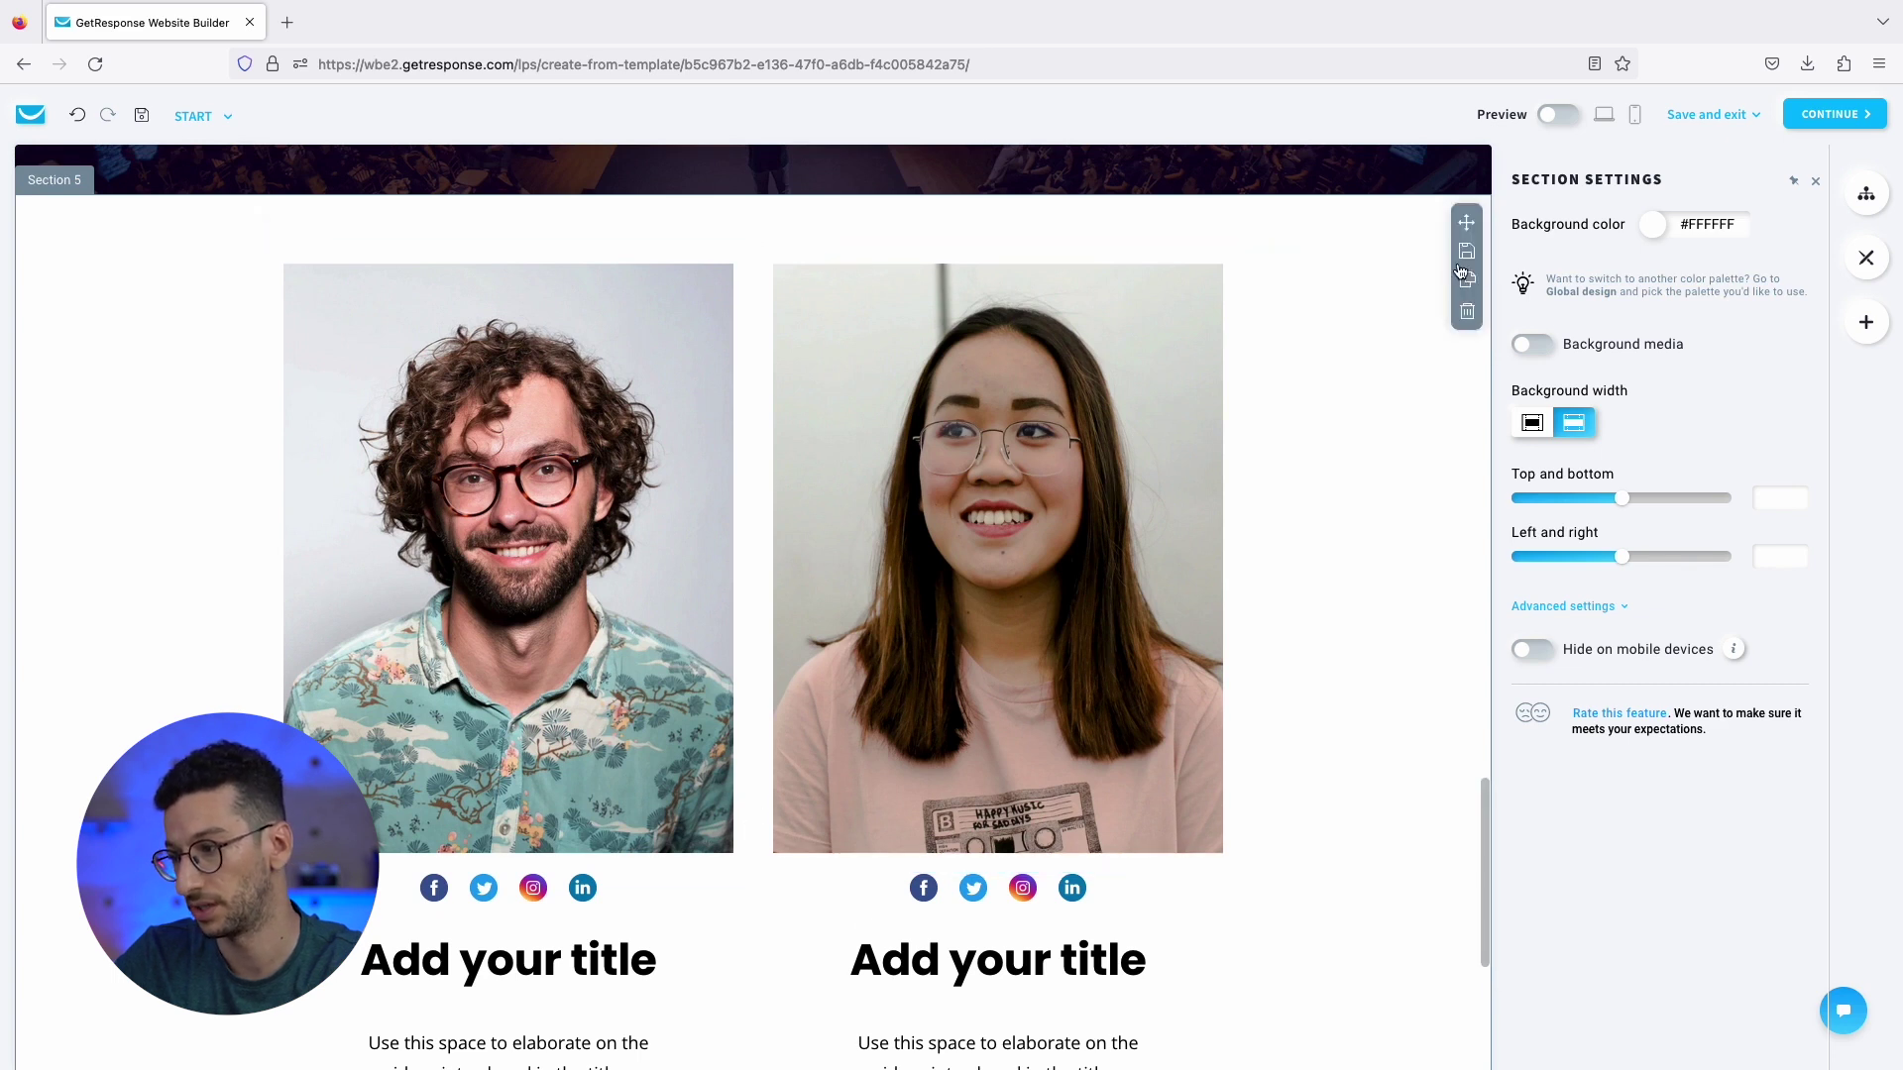
{"action": "left_click", "coordinate": [1467, 253]}
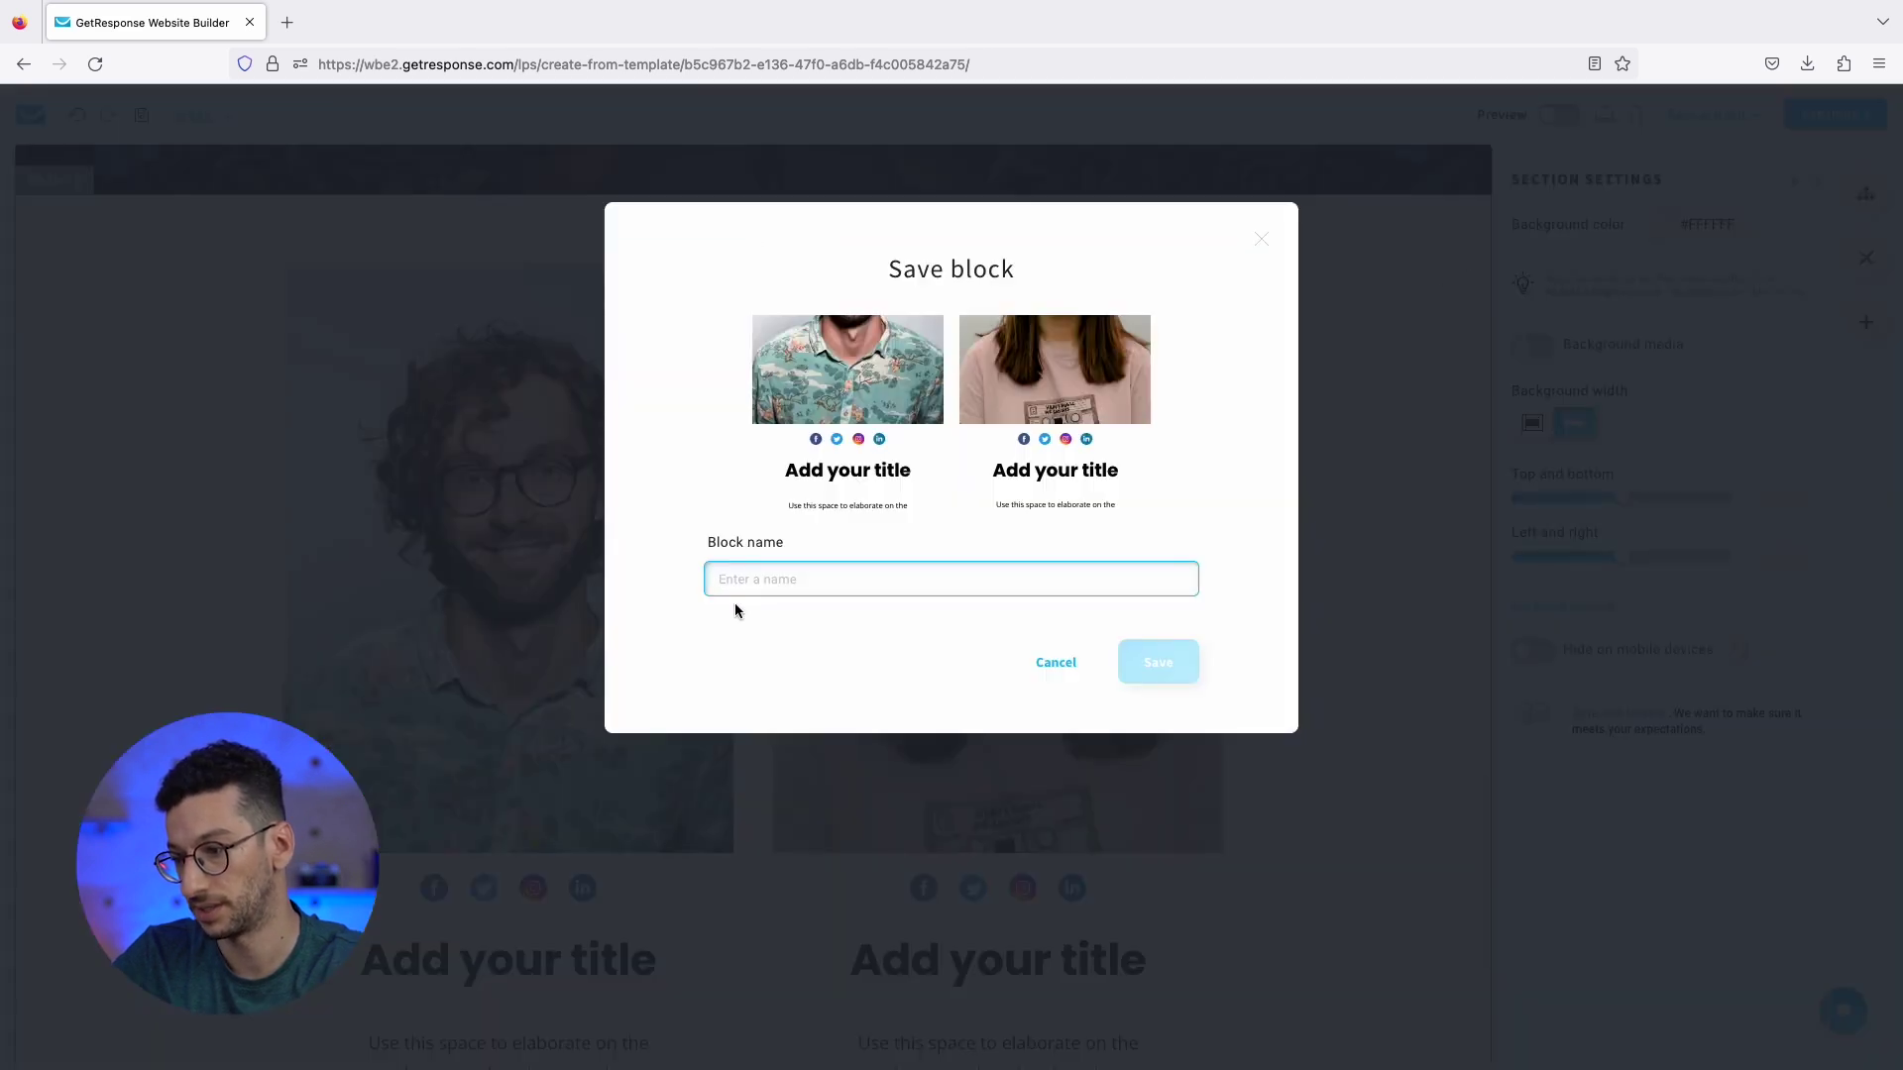
{"action": "type", "text": "speakers"}
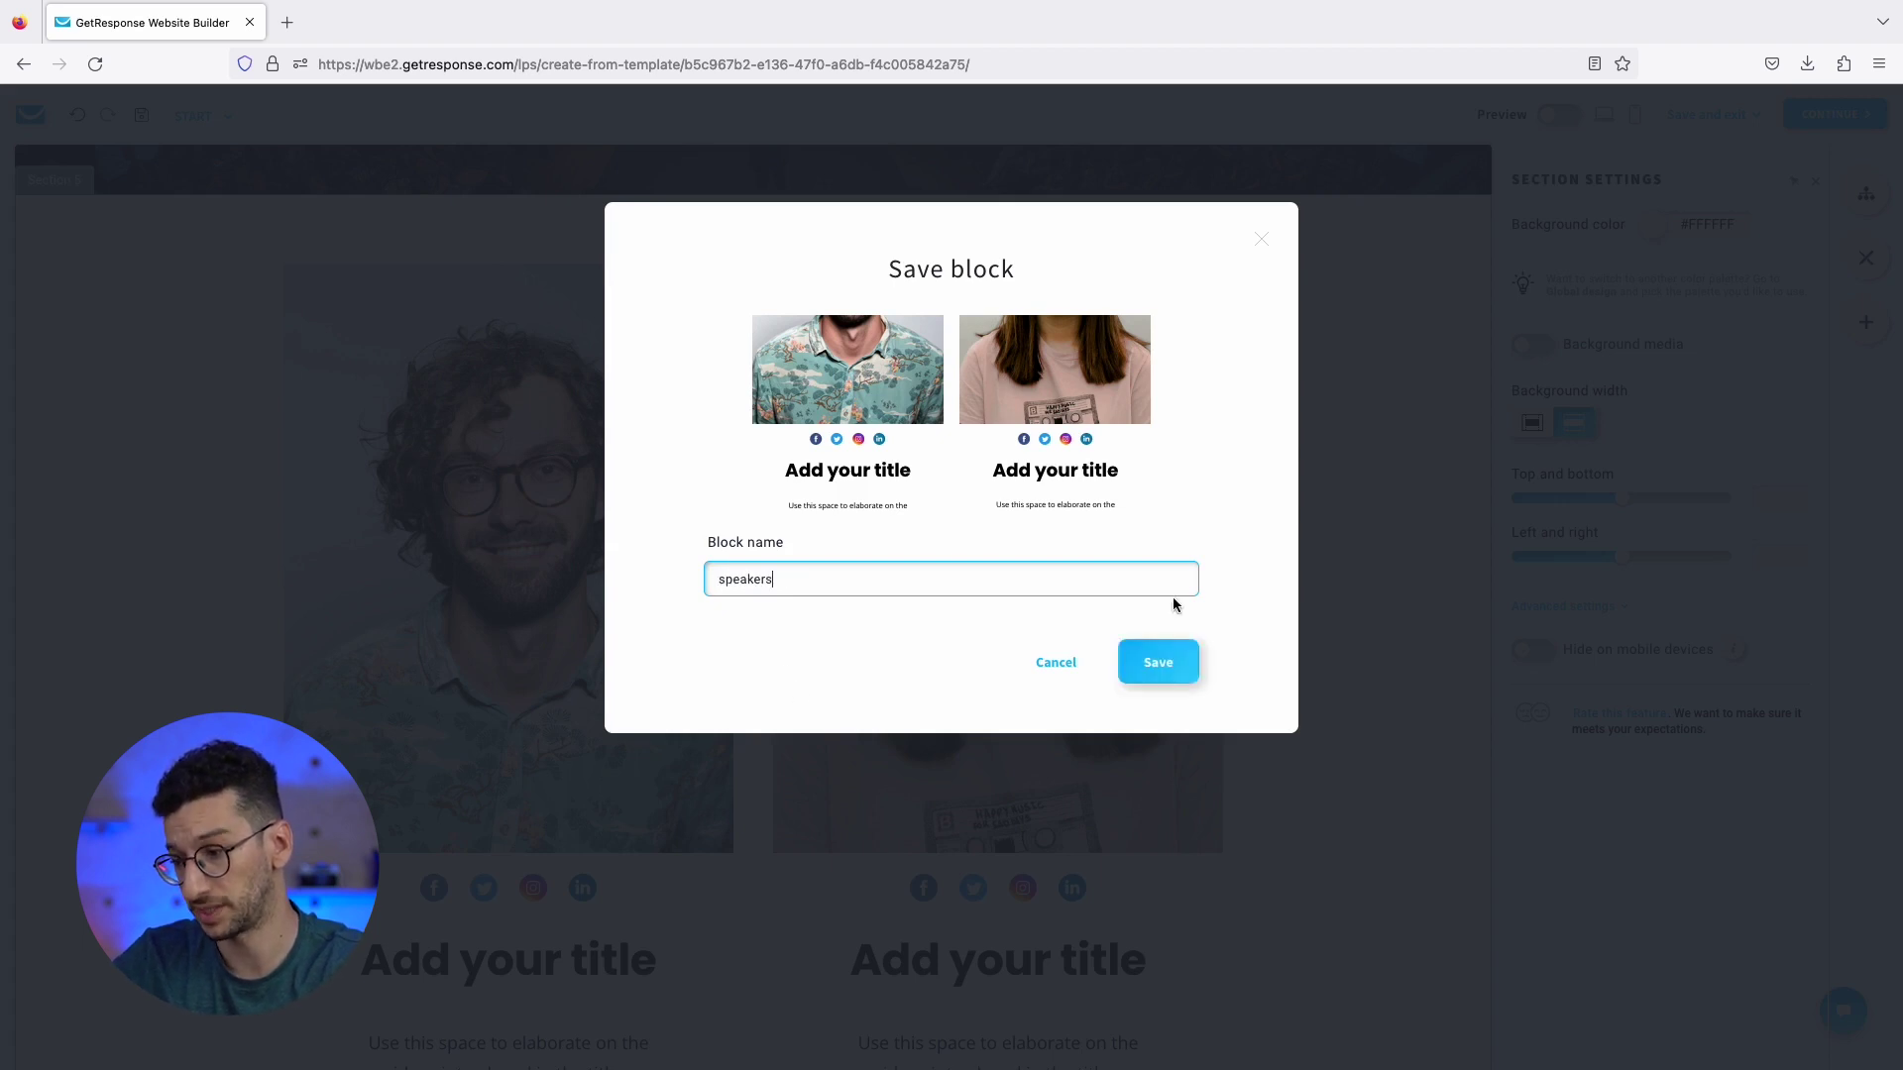
{"action": "left_click", "coordinate": [1156, 663]}
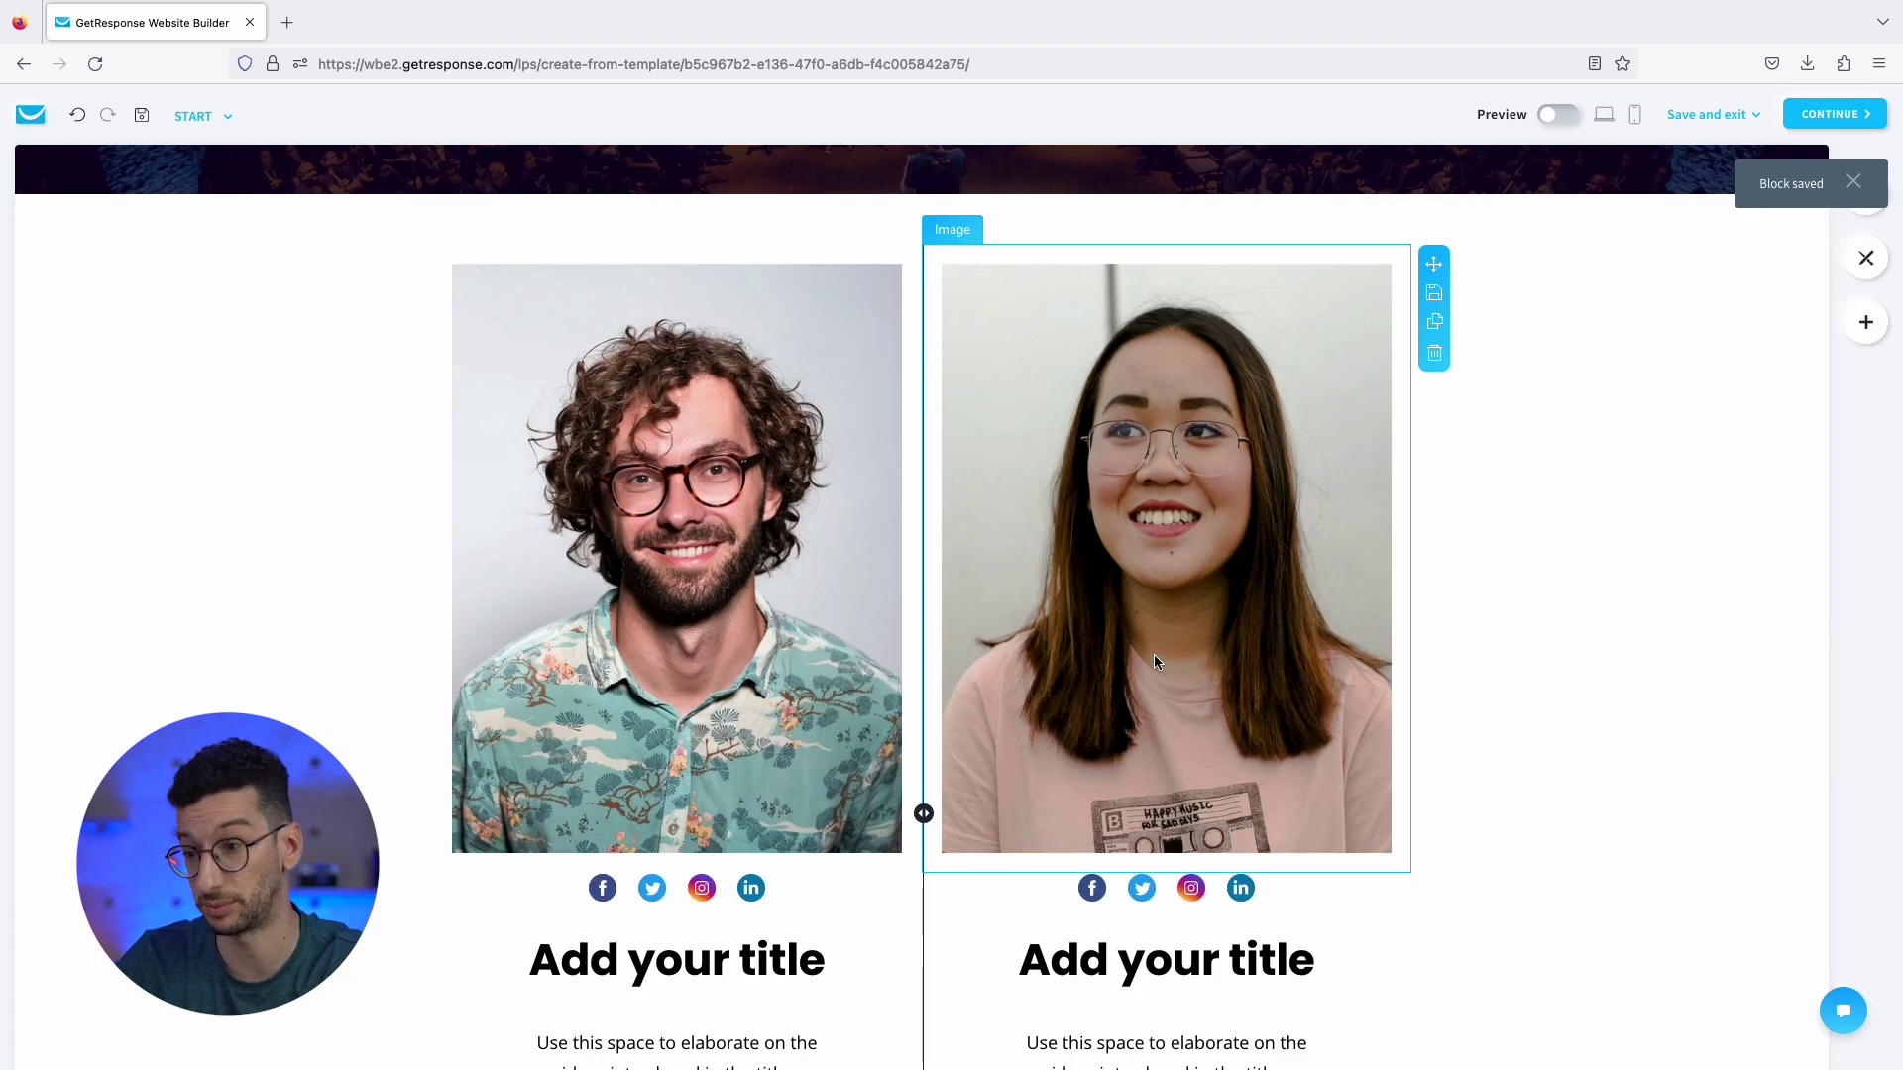
Check the saved blocks for the "speakers" block and collapse the list again.
{"action": "left_click", "coordinate": [1867, 323]}
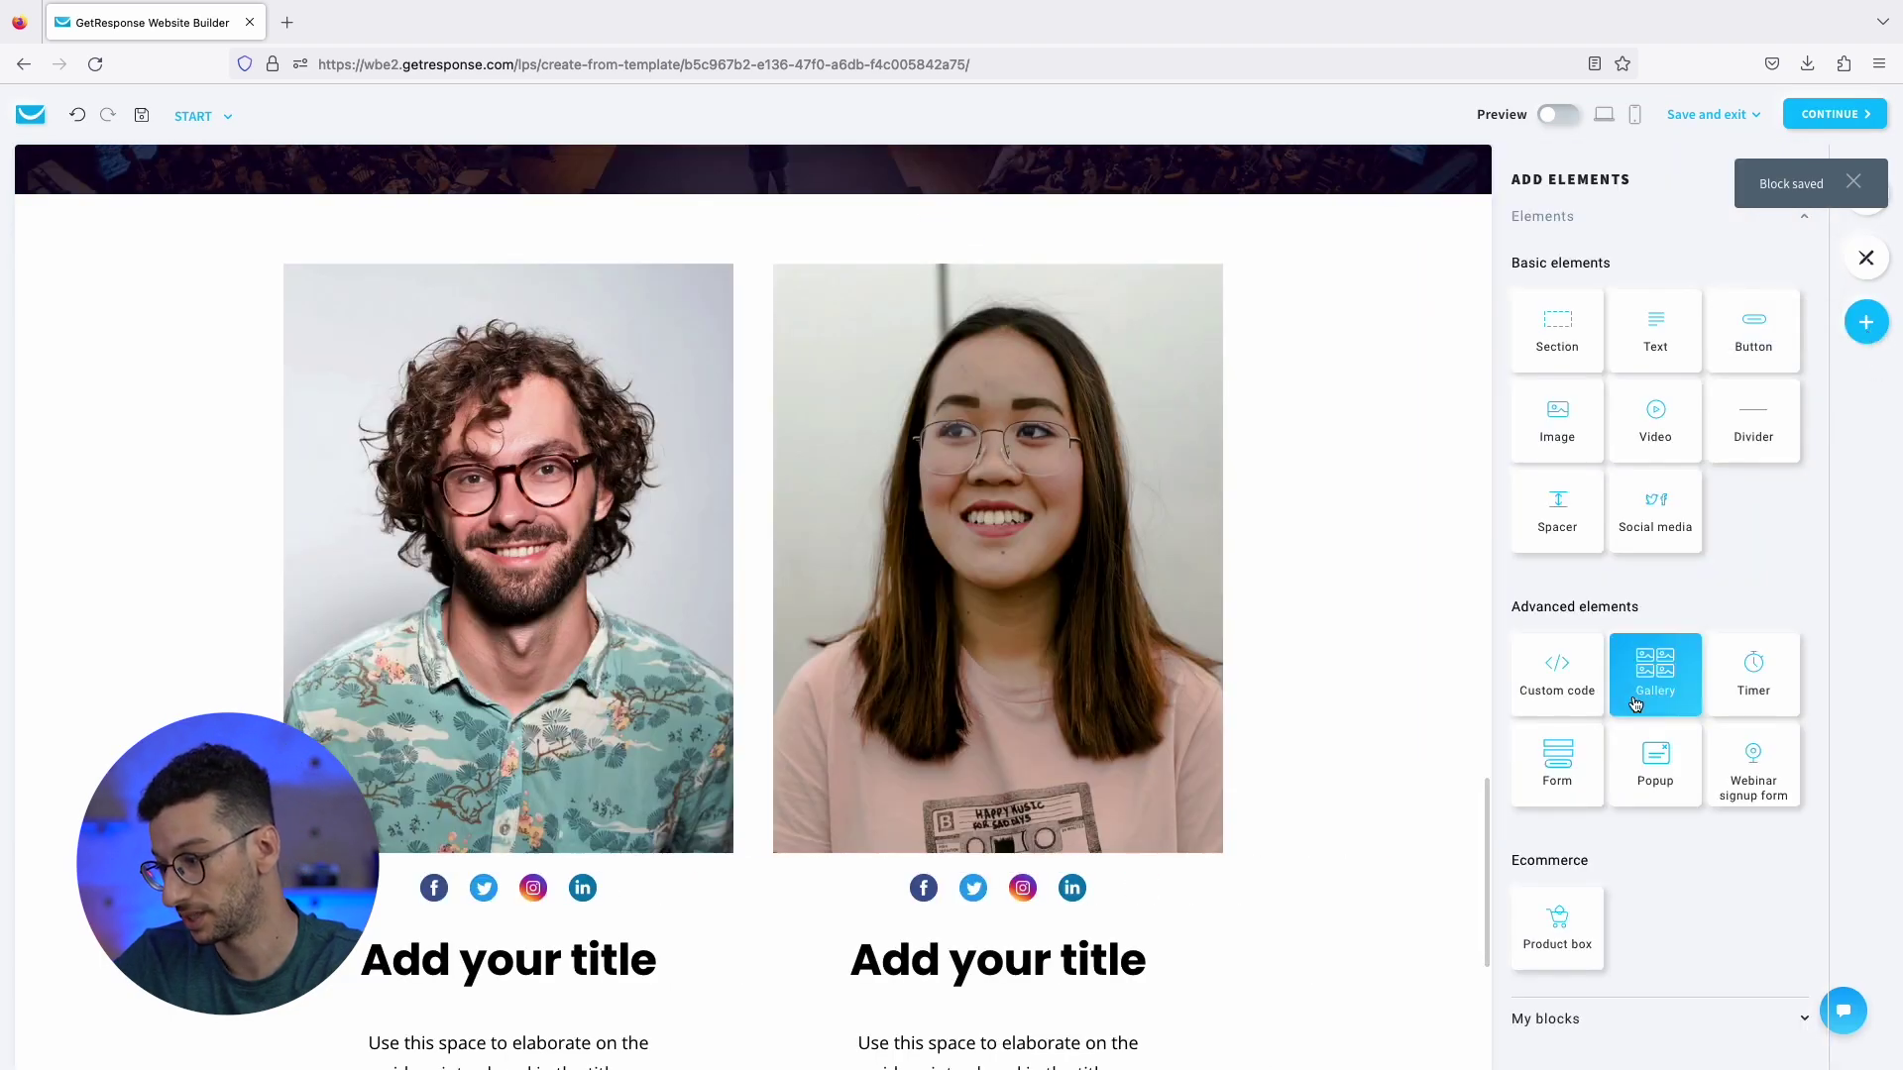
{"action": "left_click", "coordinate": [1610, 1027]}
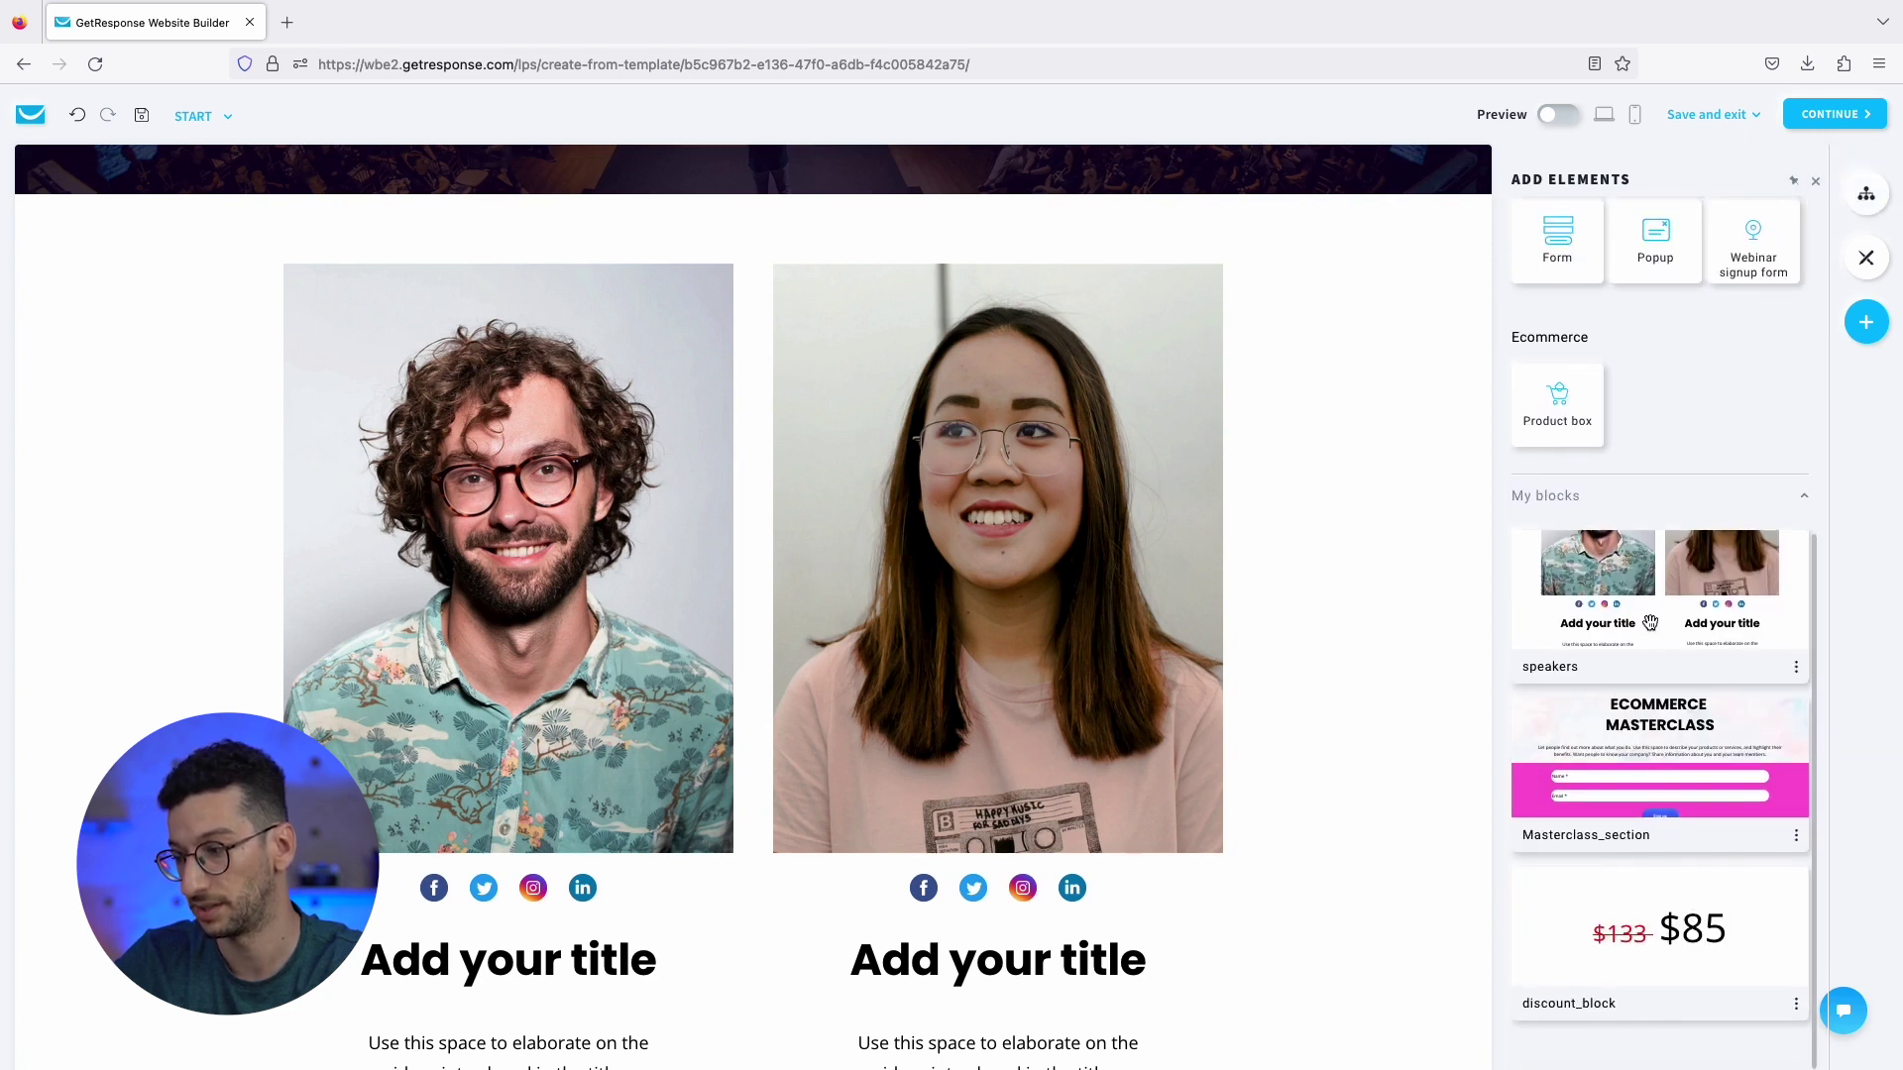
{"action": "left_click_drag", "start_coordinate": [1662, 604], "coordinate": [1668, 858]}
{"action": "scroll", "coordinate": [1668, 859], "scroll_direction": "up", "scroll_amount": 3}
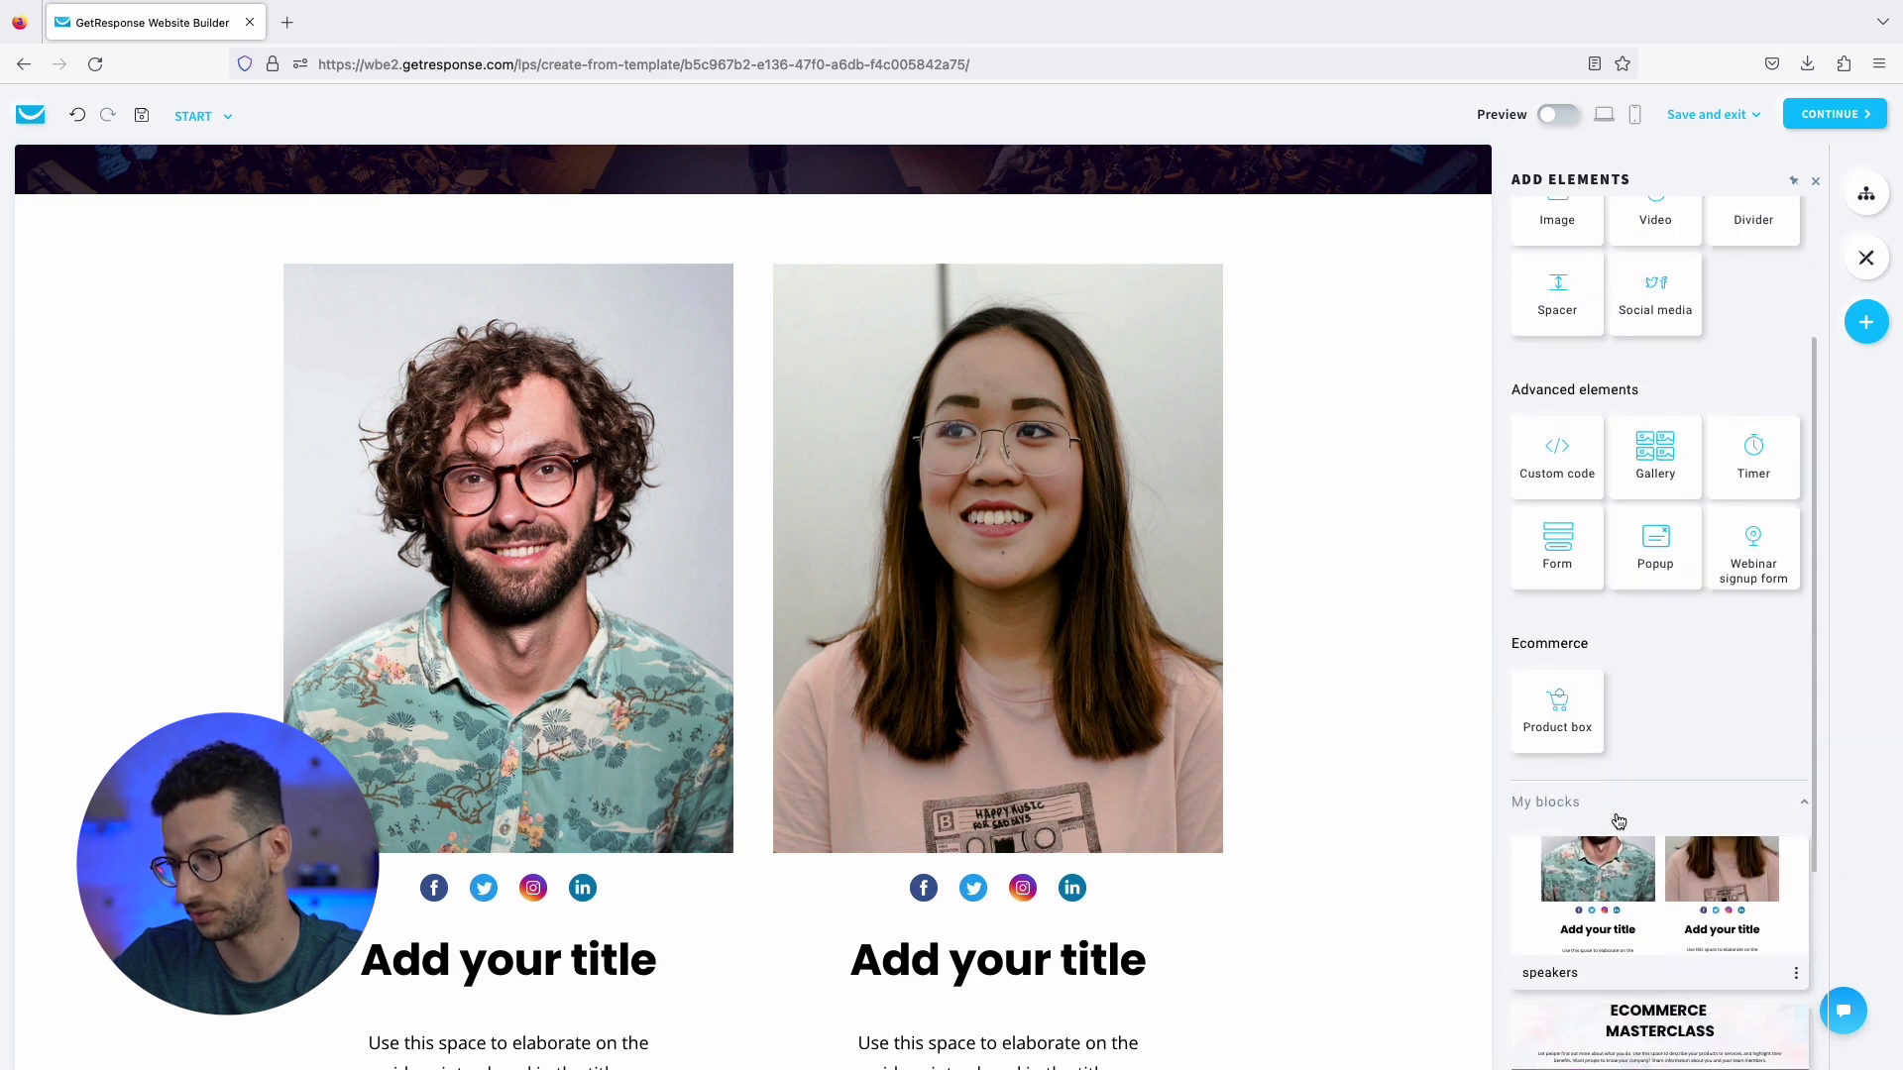
{"action": "left_click", "coordinate": [1603, 808]}
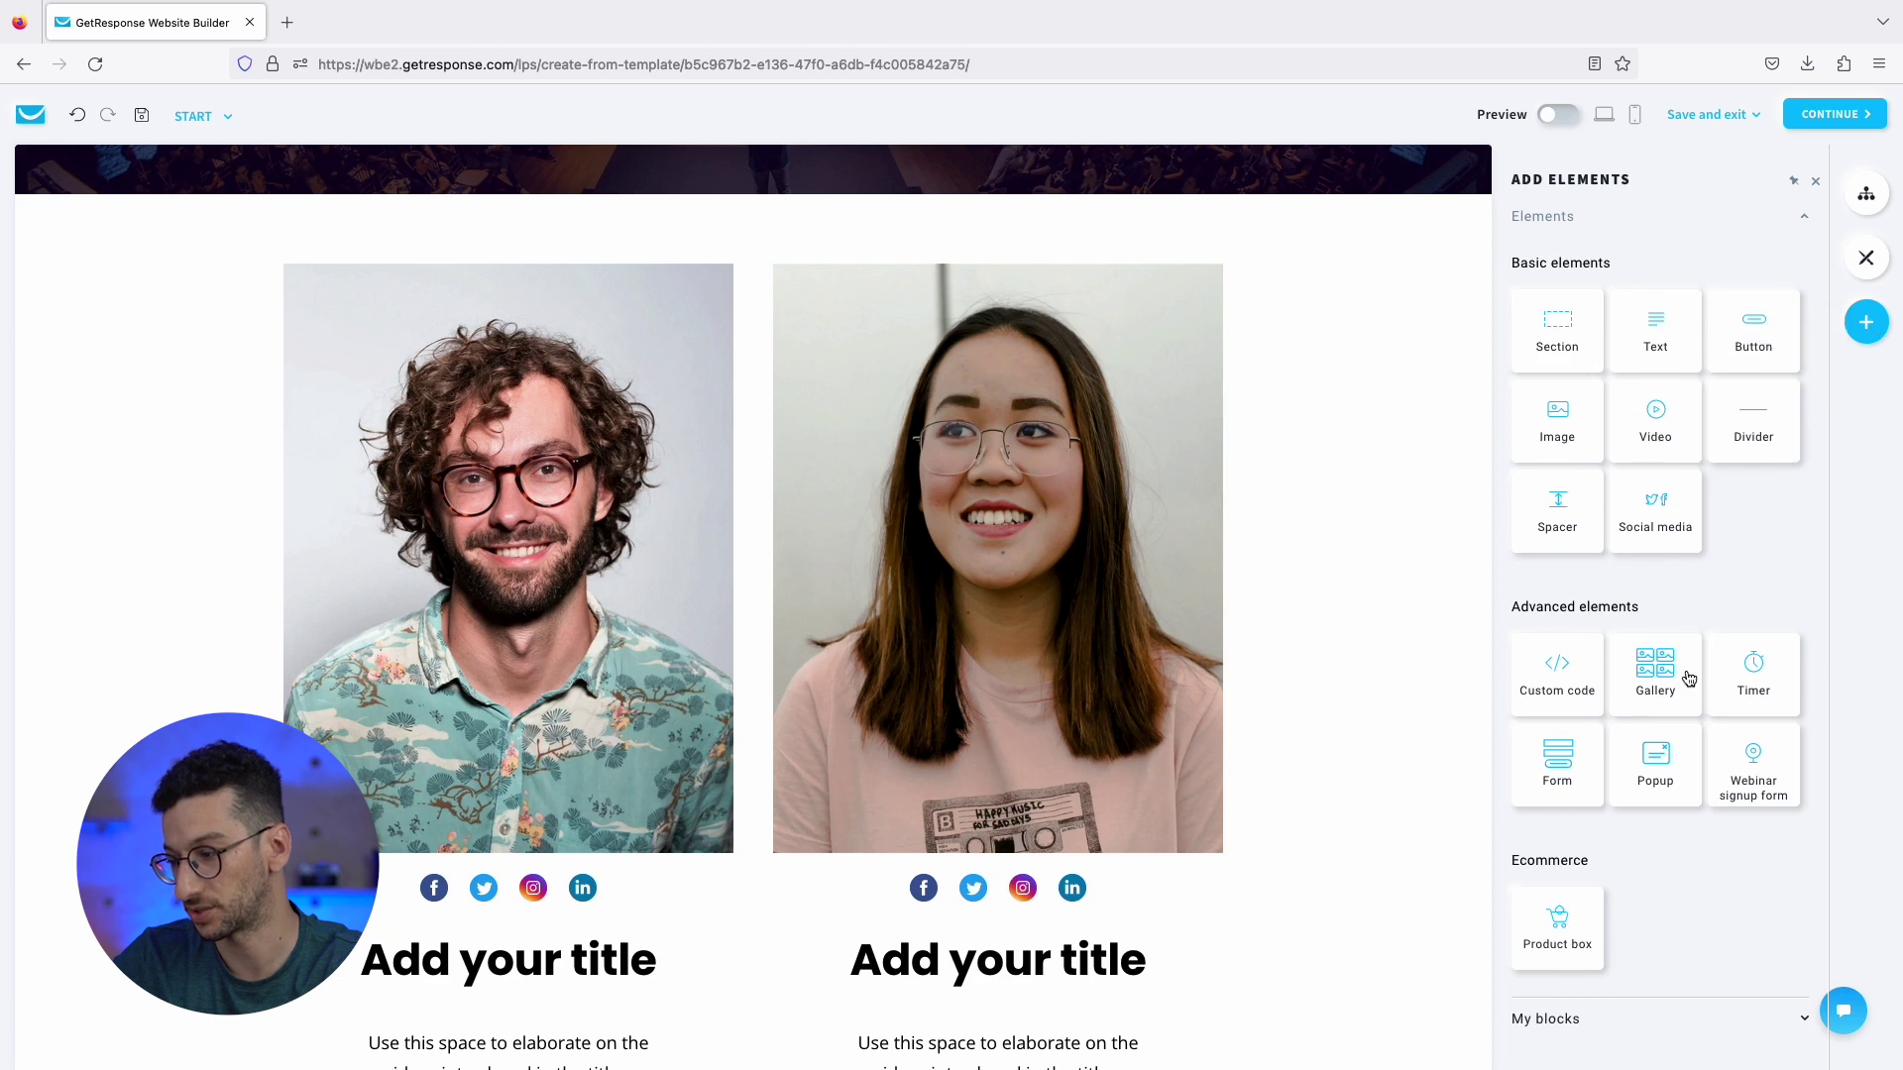
Try a maximum content width of 1185 px in the global design settings and reset it to the default.
{"action": "left_click", "coordinate": [1866, 257]}
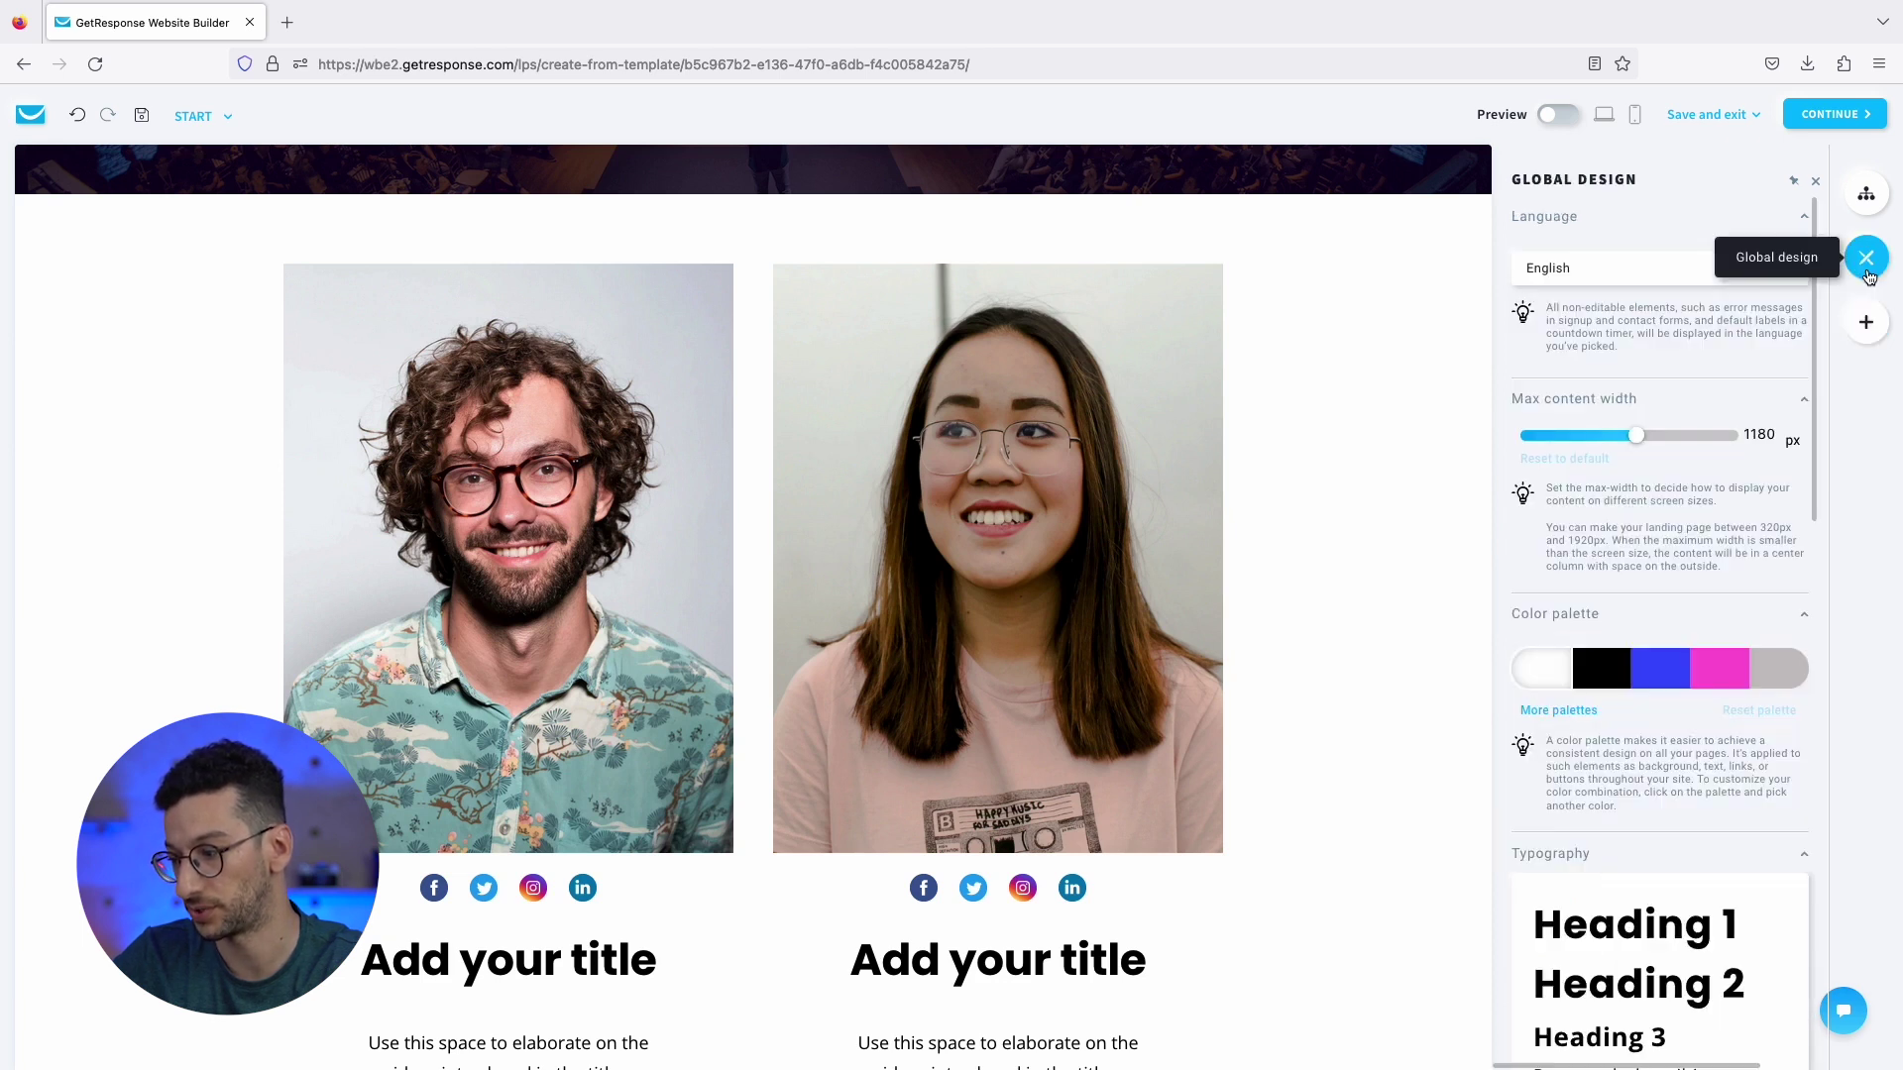
{"action": "scroll", "coordinate": [1652, 615], "scroll_direction": "down", "scroll_amount": 1}
{"action": "scroll", "coordinate": [1070, 540], "scroll_direction": "up", "scroll_amount": 20}
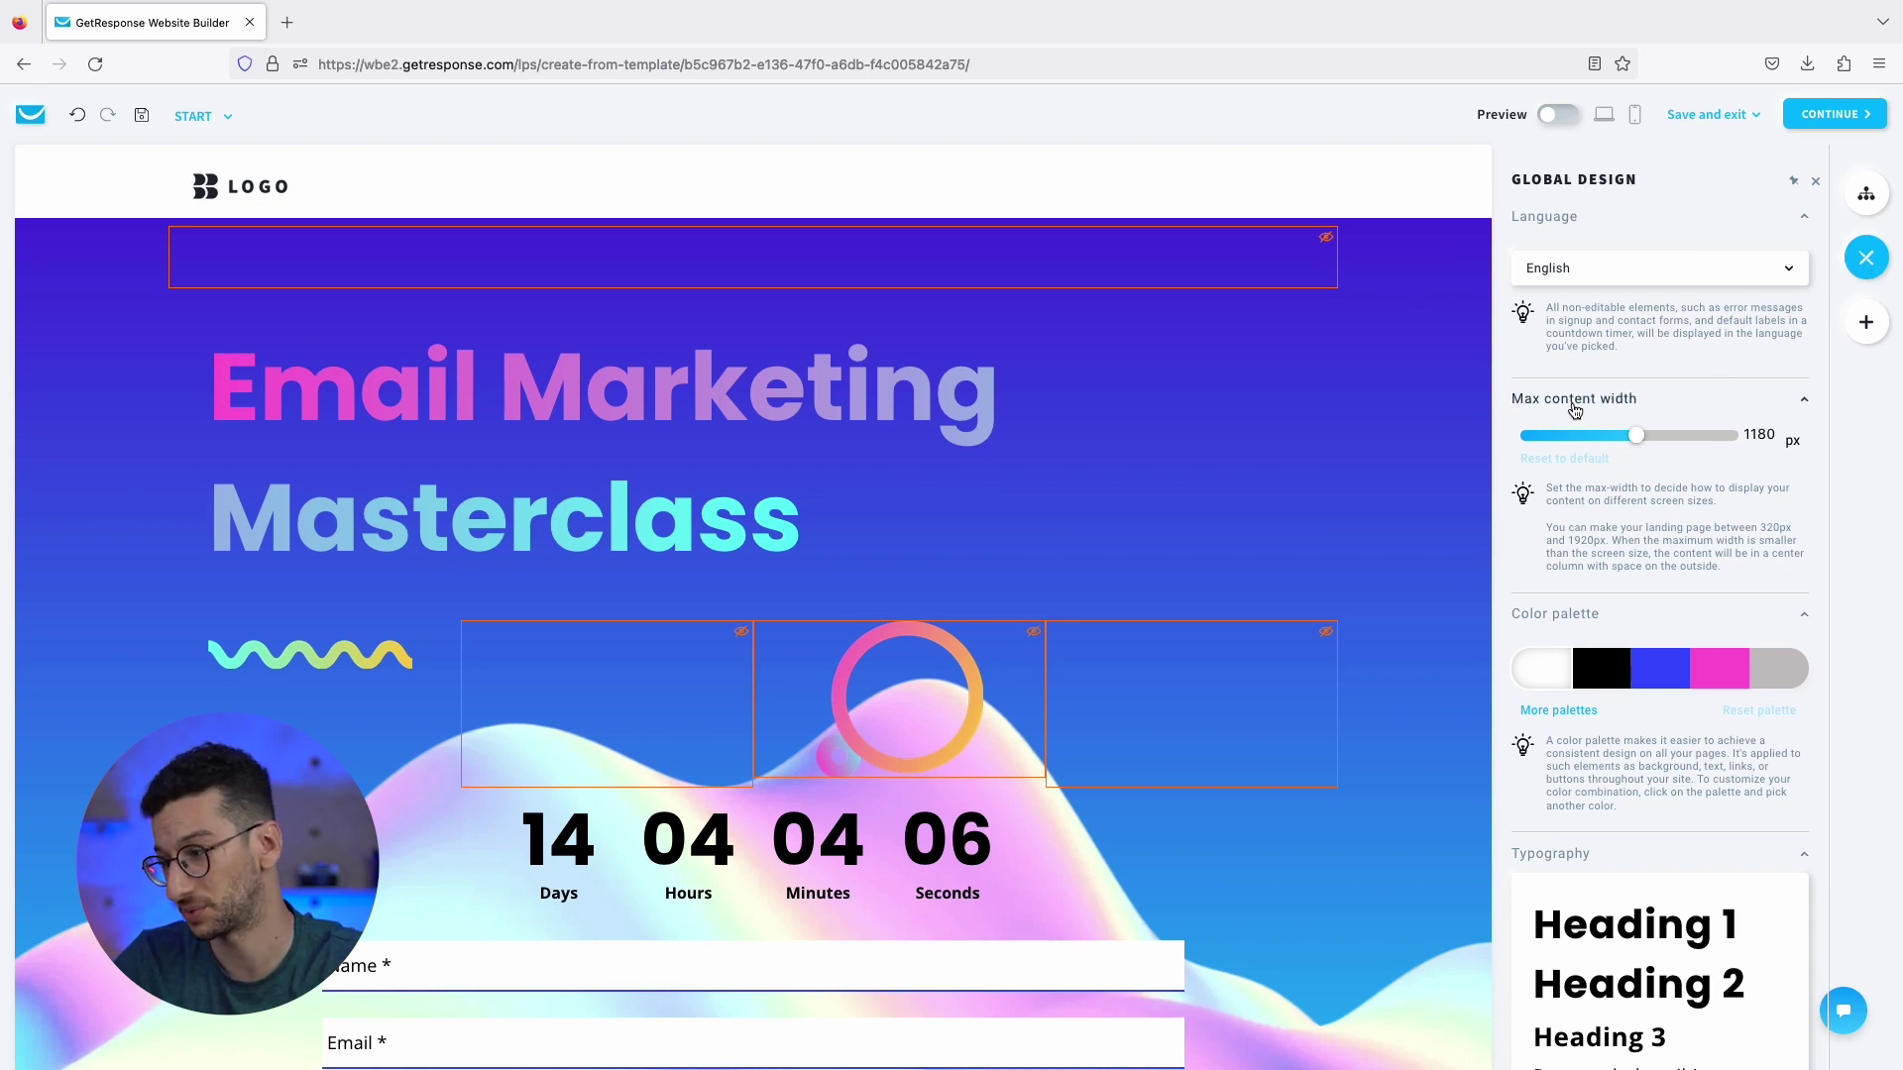
{"action": "mouse_move", "coordinate": [1636, 446]}
{"action": "left_mouse_down"}
{"action": "mouse_move", "coordinate": [1600, 446]}
{"action": "mouse_move", "coordinate": [1639, 449]}
{"action": "left_mouse_up"}
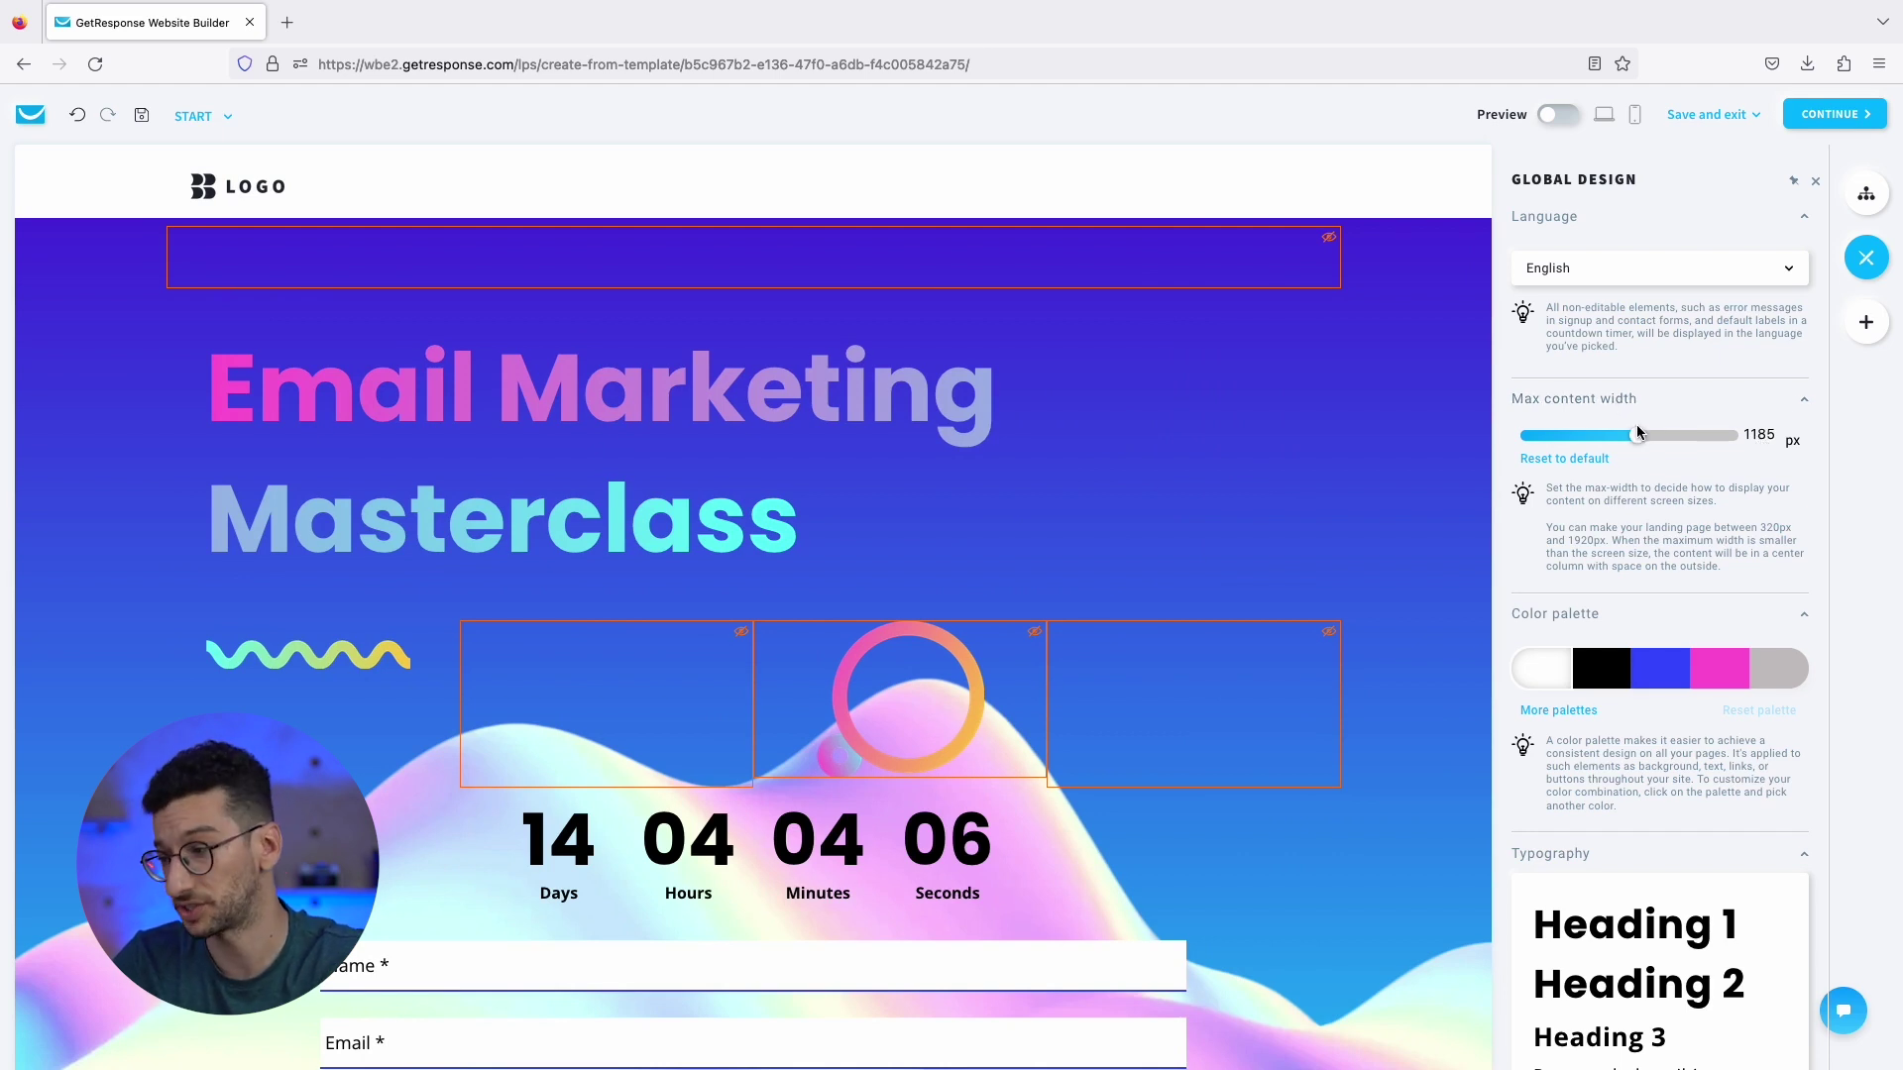
{"action": "left_click", "coordinate": [1598, 469]}
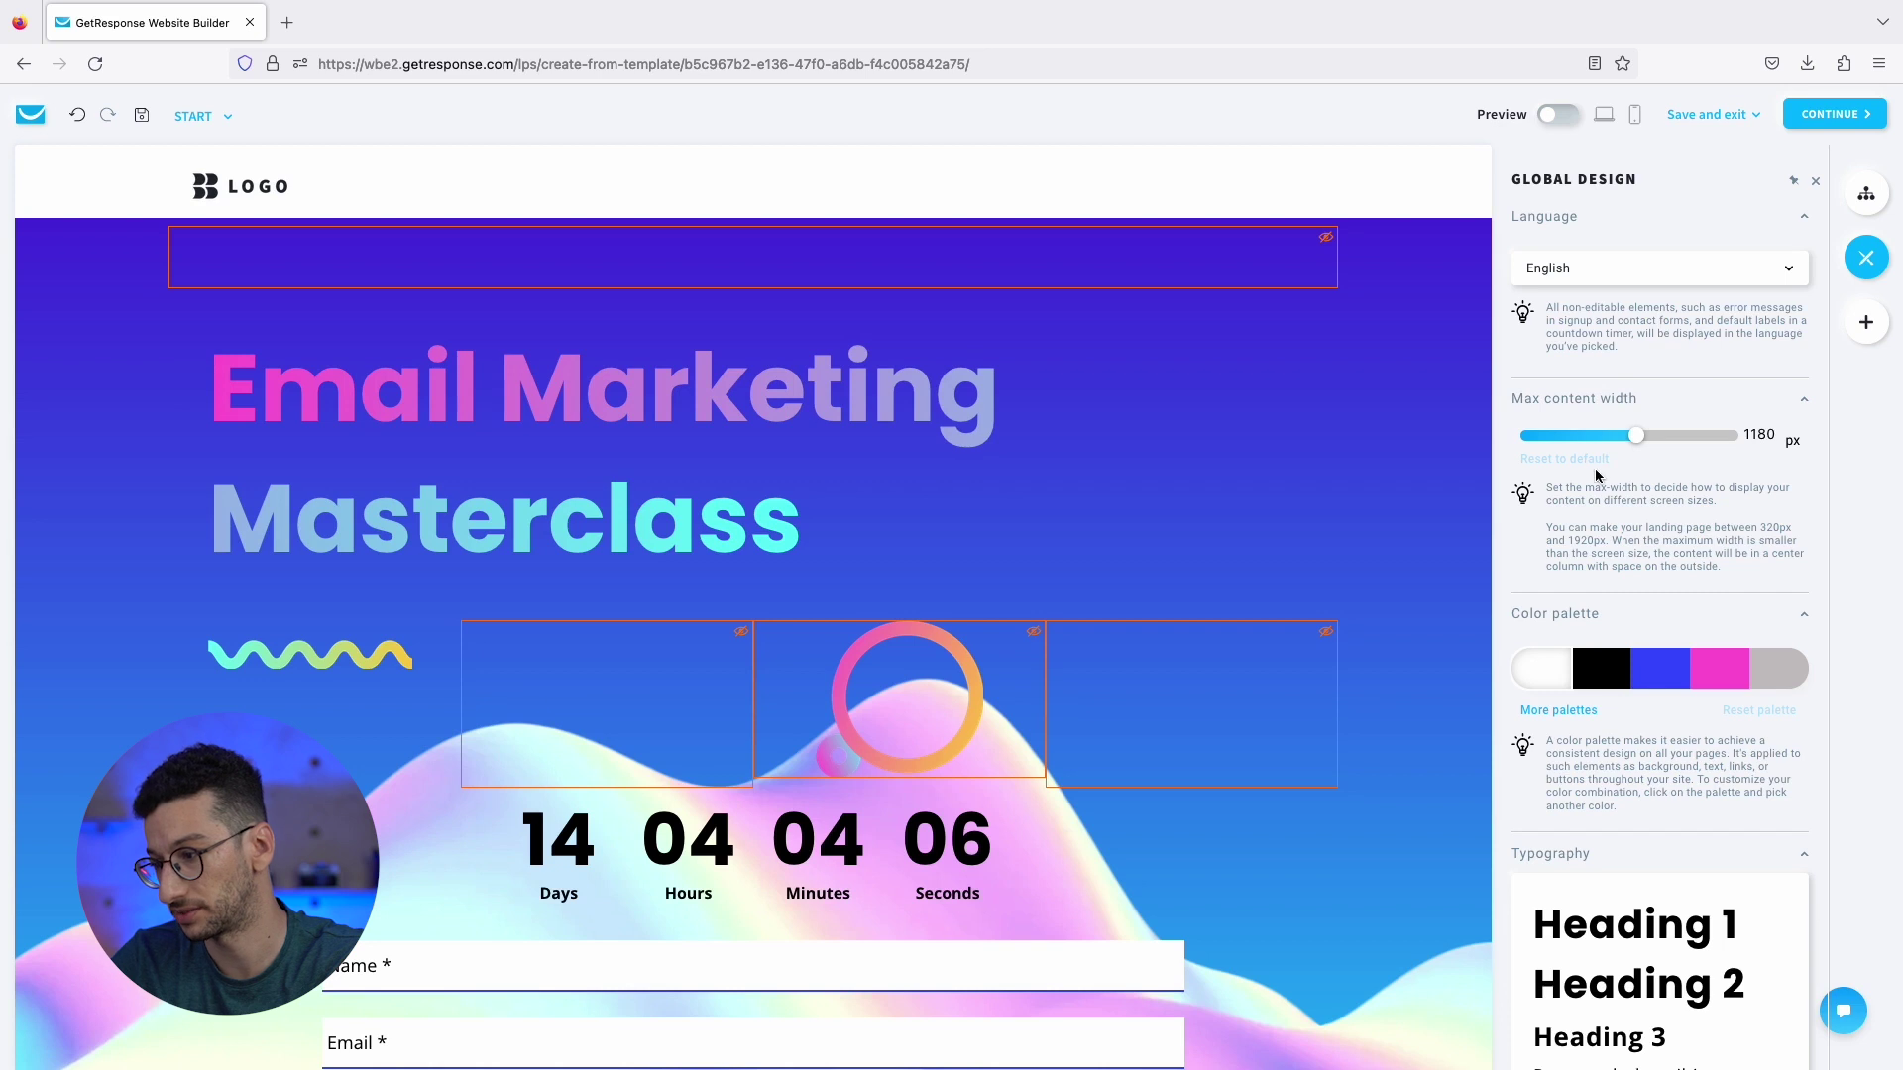
Look through the available page languages in the global design settings, keeping English.
{"action": "left_click", "coordinate": [1589, 271]}
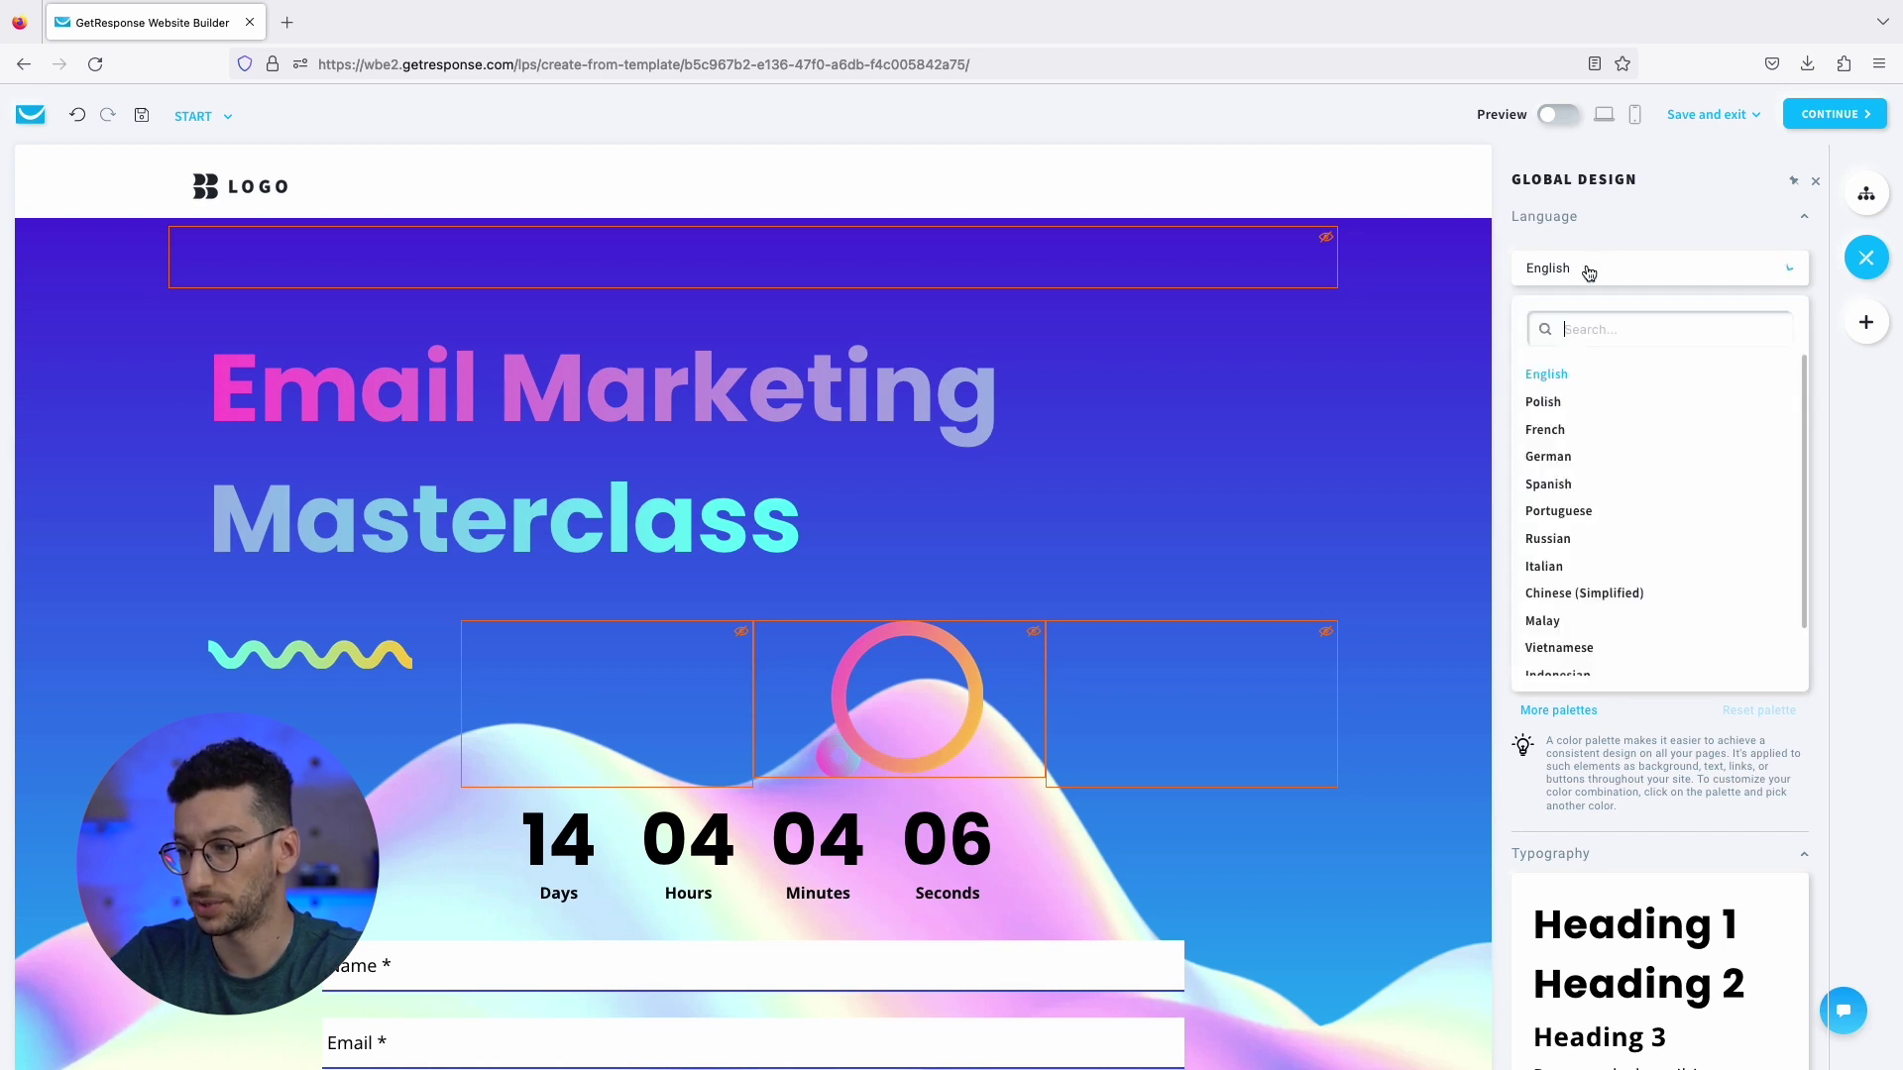
{"action": "left_click", "coordinate": [1600, 271]}
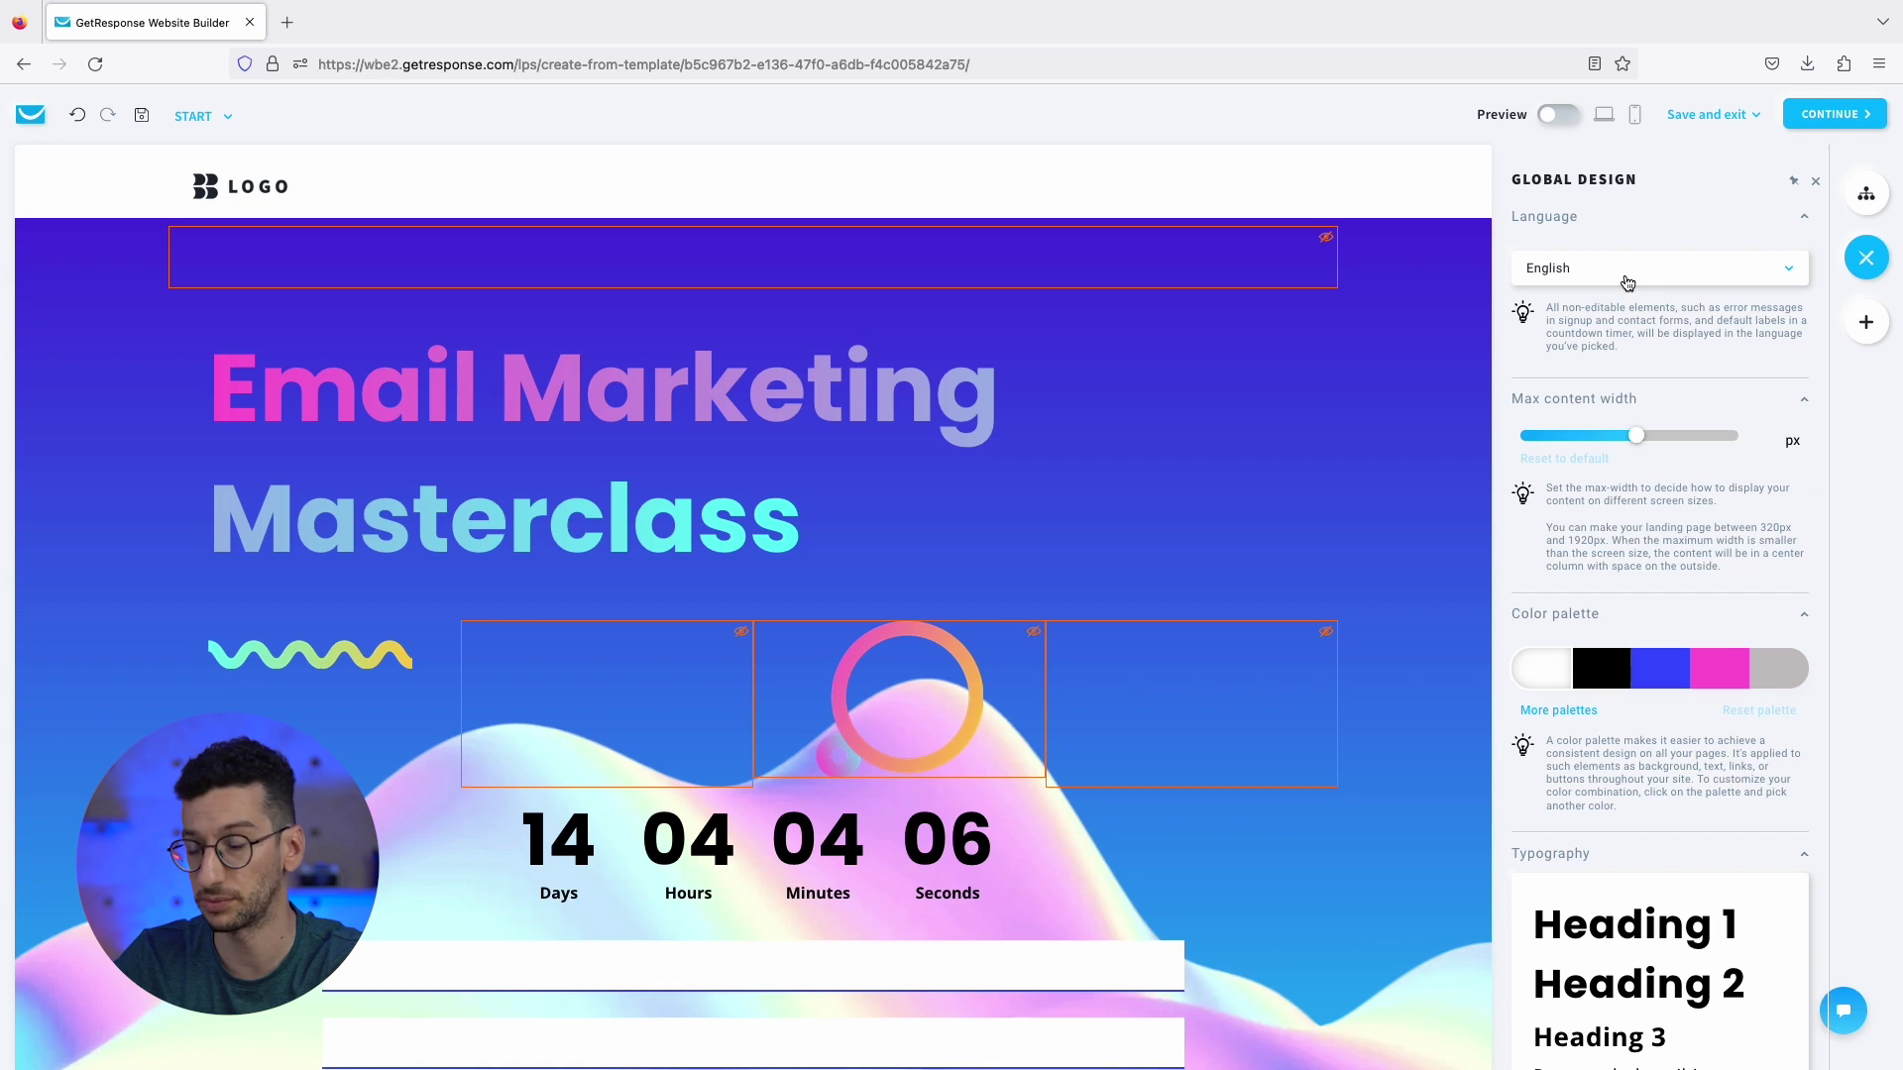
{"action": "left_click", "coordinate": [1627, 283]}
{"action": "left_click", "coordinate": [1628, 279]}
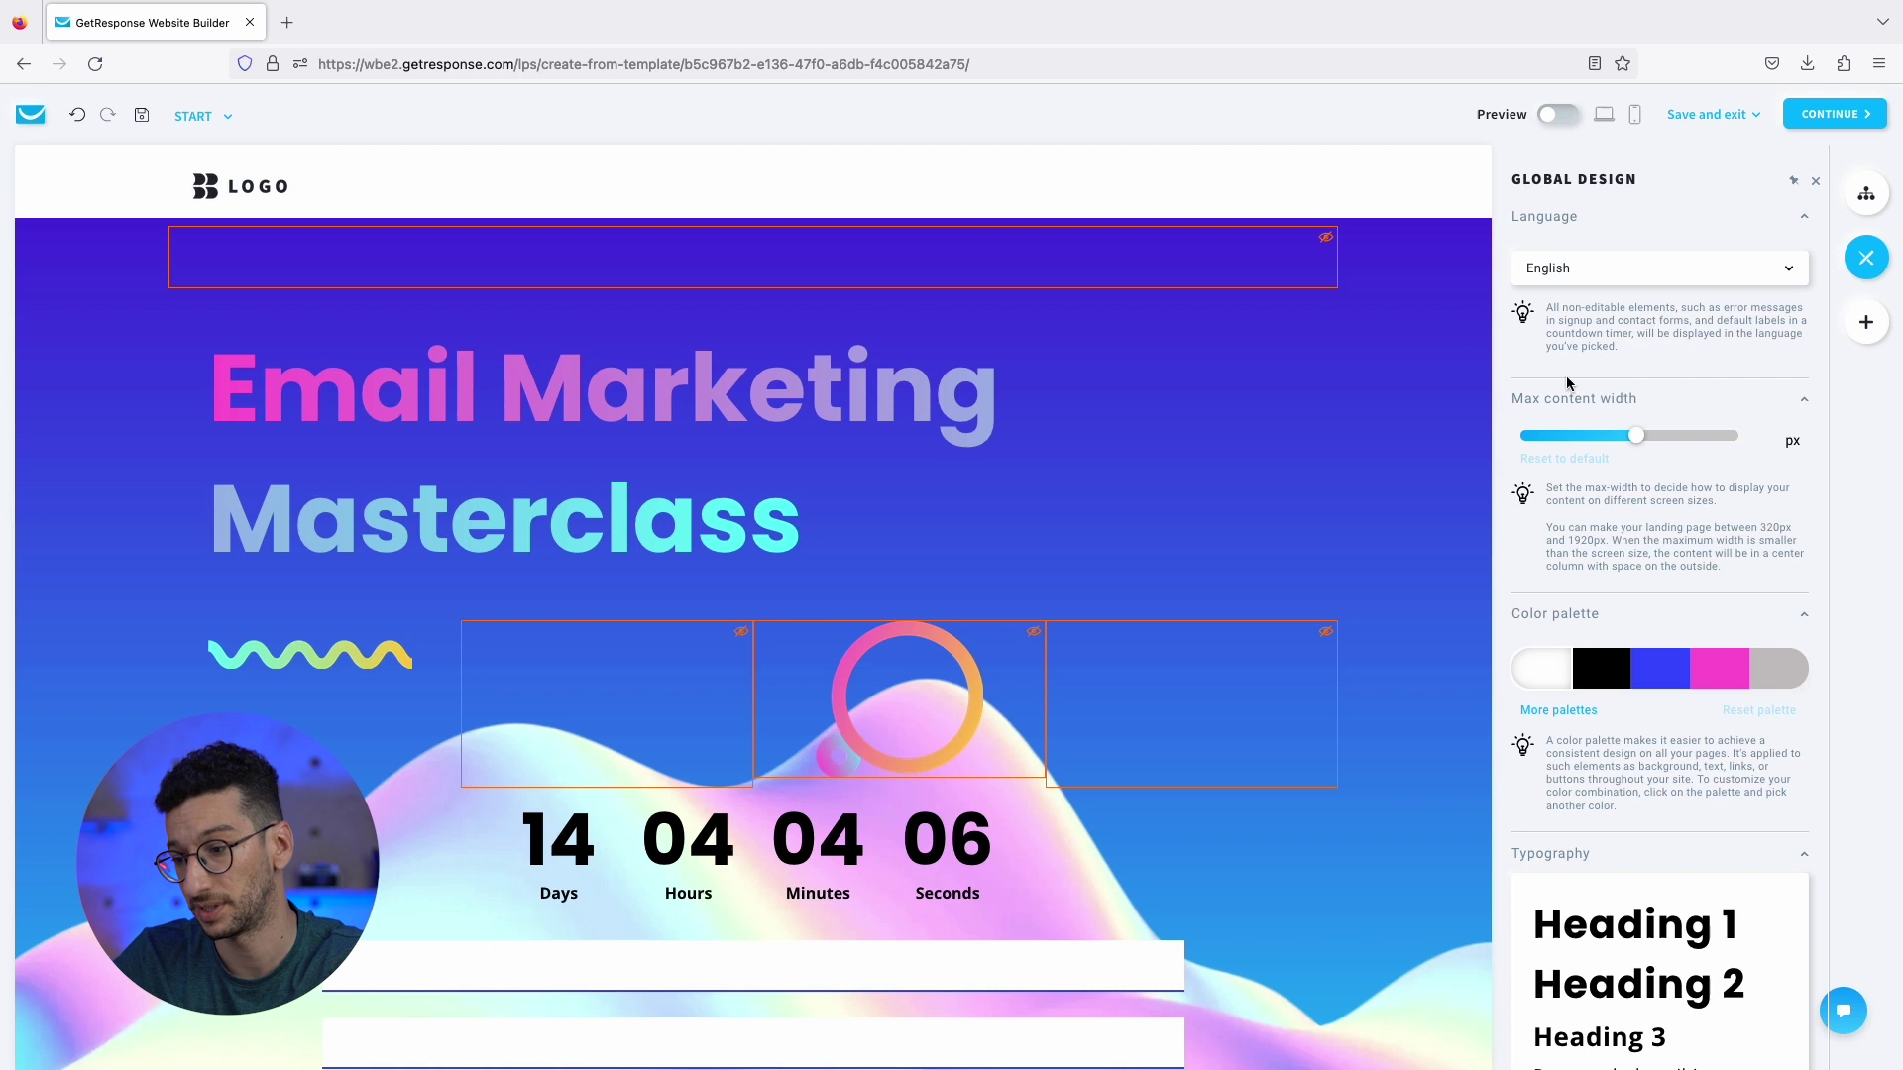
Look at the countdown timer's settings and return to the global design settings.
{"action": "left_click", "coordinate": [854, 879]}
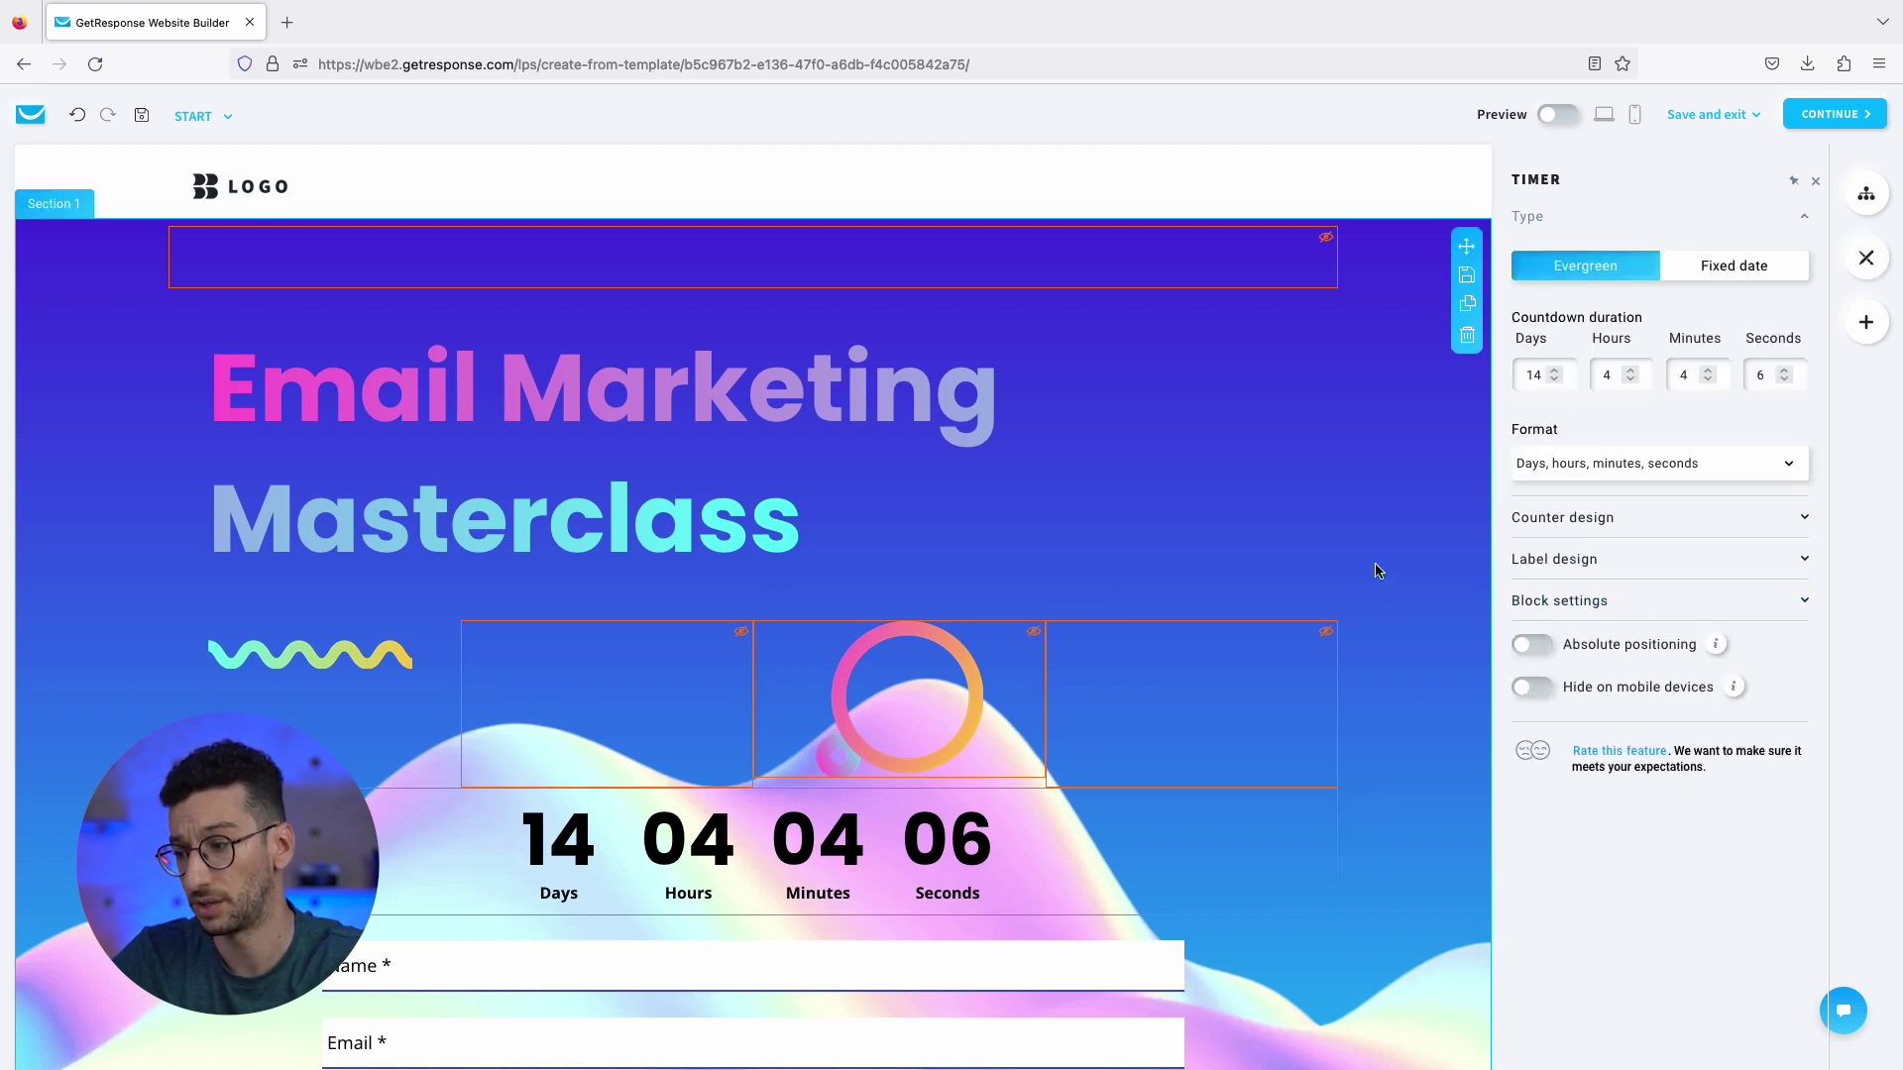
{"action": "left_click", "coordinate": [1062, 521]}
{"action": "left_click", "coordinate": [1866, 257]}
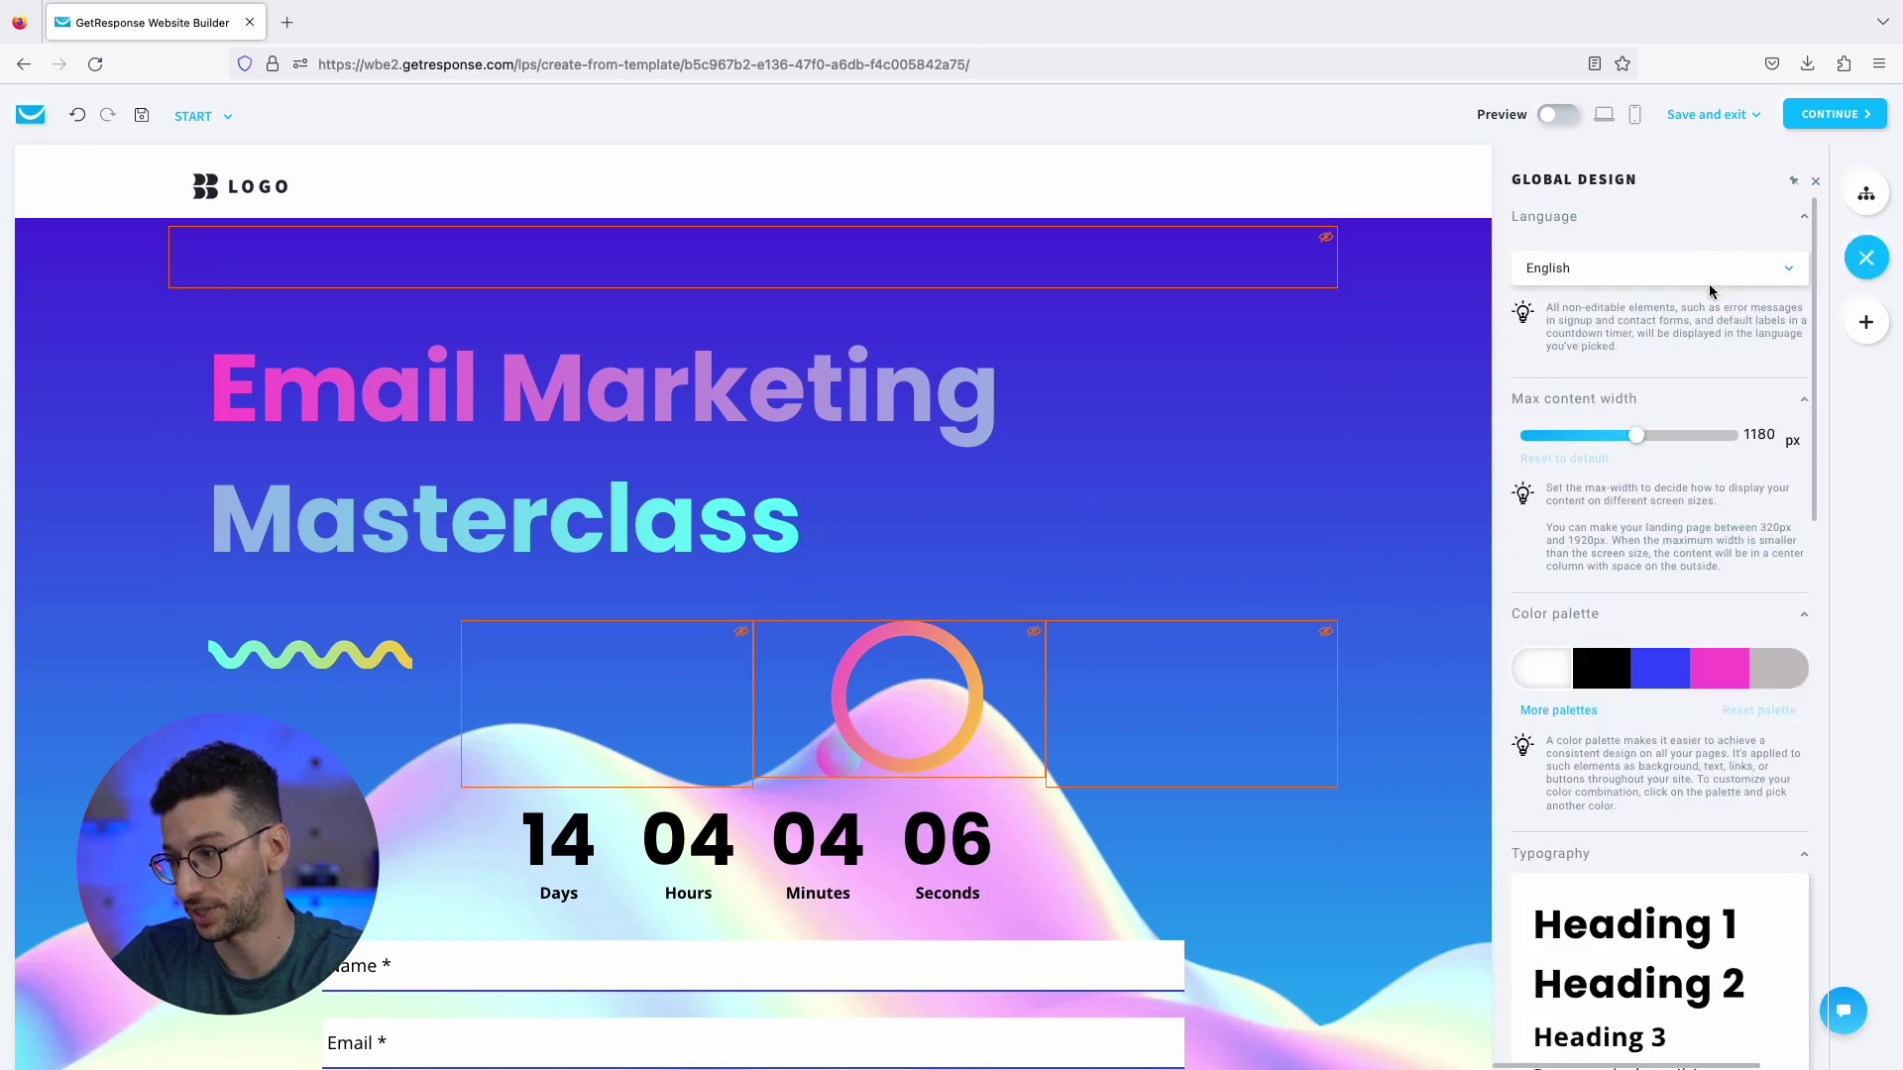
Try green #2ABD68FF as the text color in the global color palette and reset the palette.
{"action": "scroll", "coordinate": [1668, 397], "scroll_direction": "down", "scroll_amount": 3}
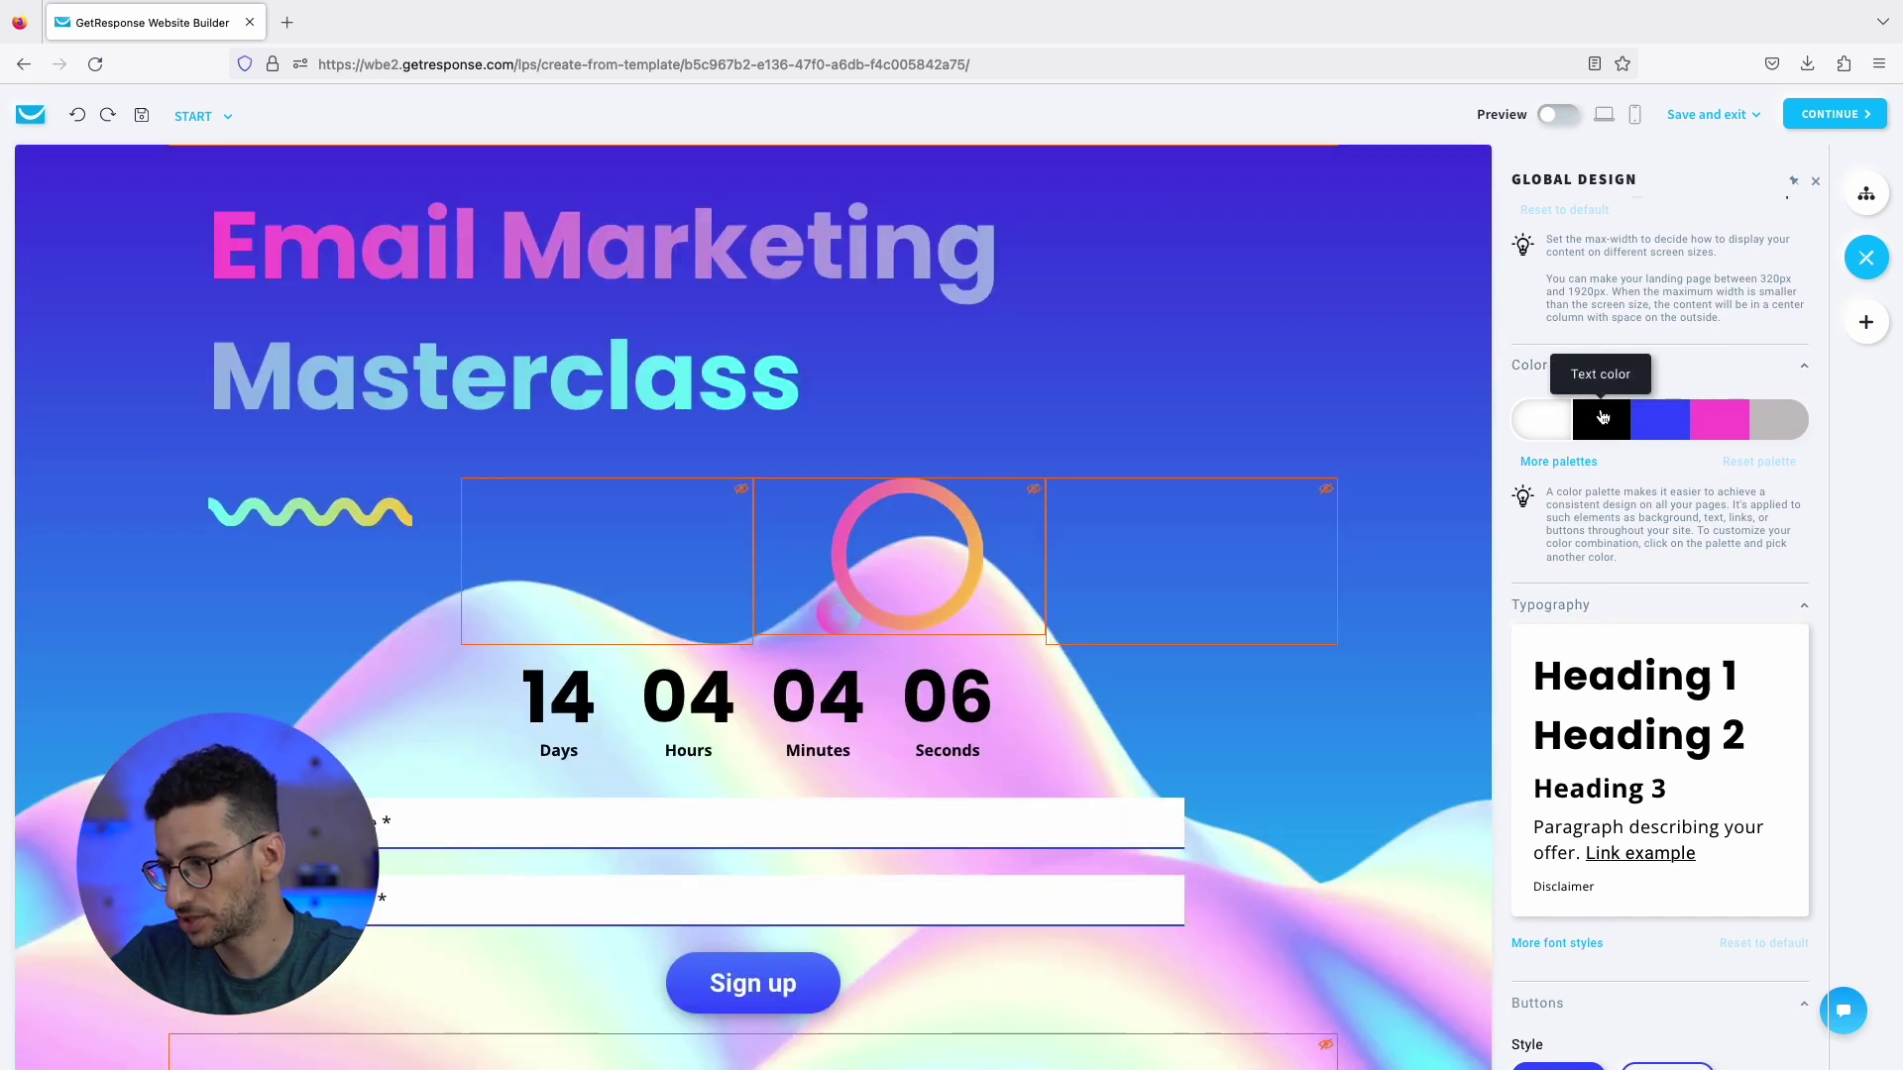
{"action": "left_click", "coordinate": [1602, 416]}
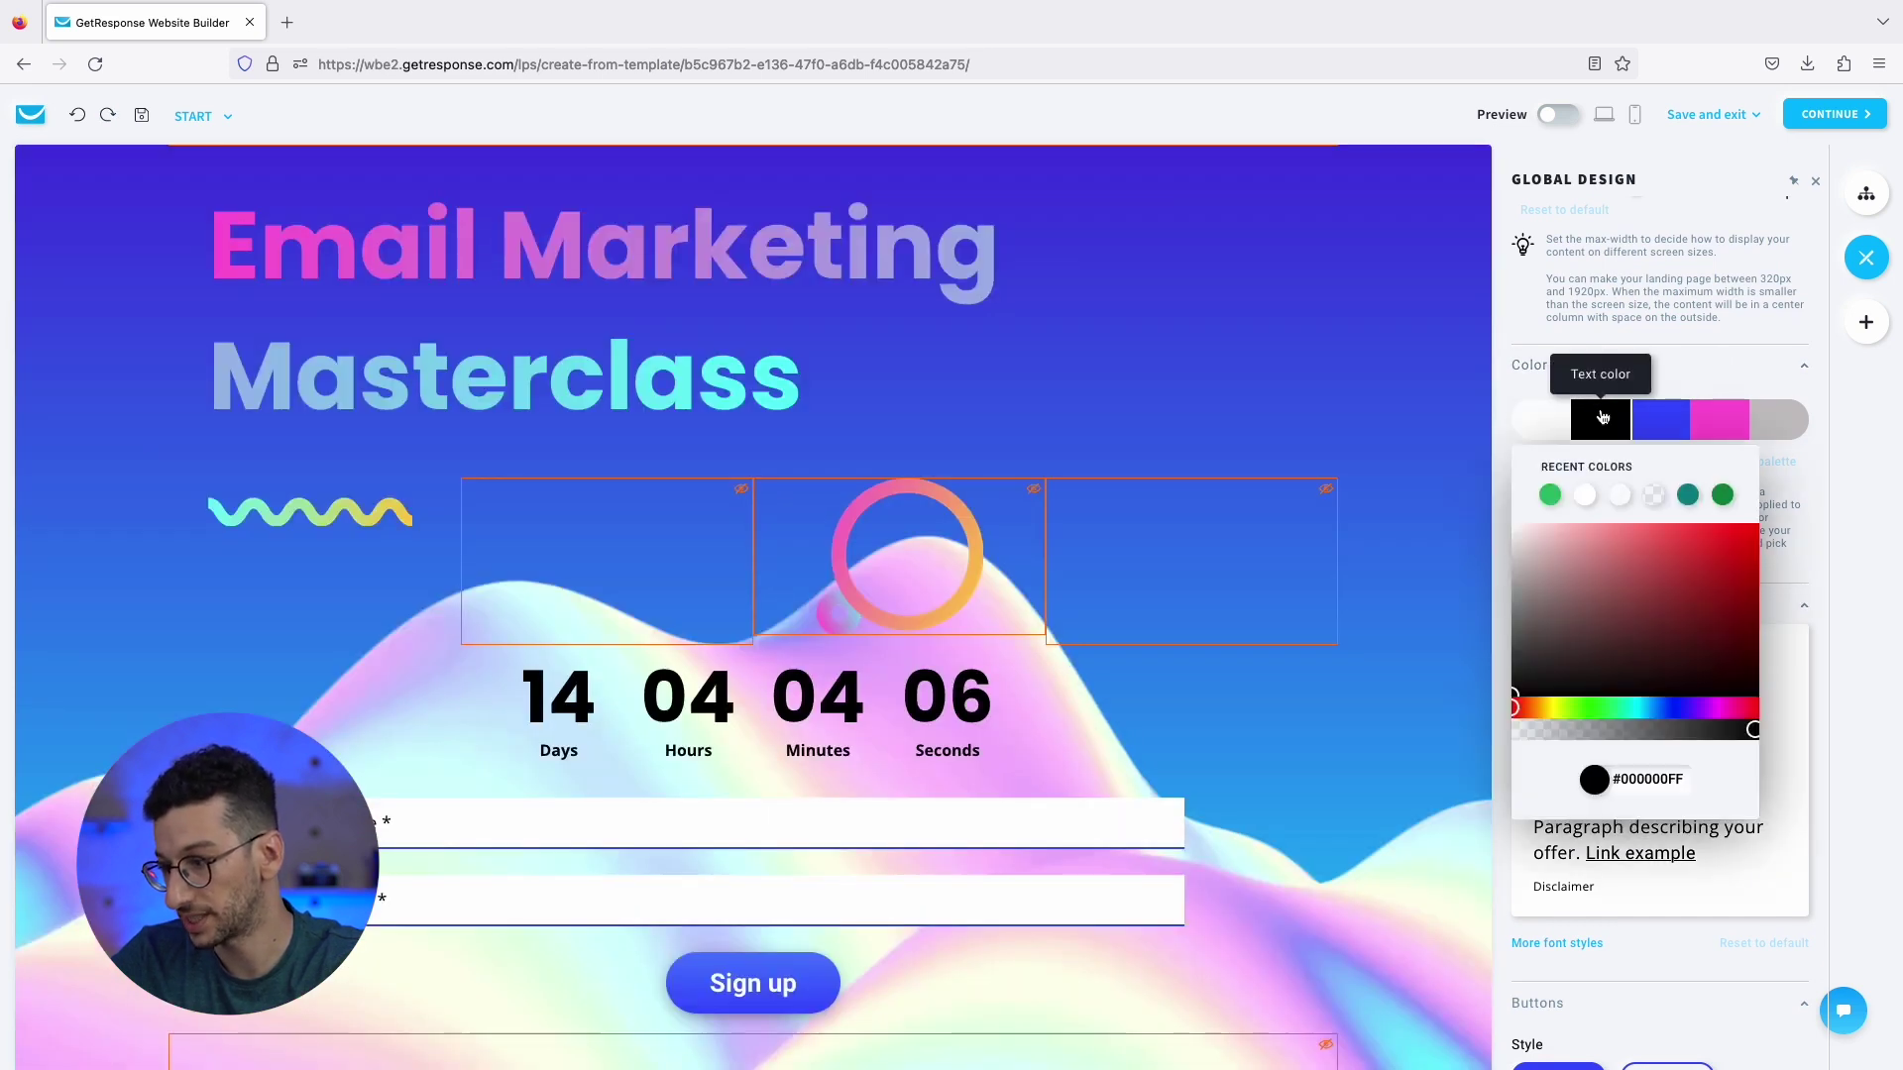
{"action": "left_click", "coordinate": [1551, 496]}
{"action": "scroll", "coordinate": [1062, 639], "scroll_direction": "down", "scroll_amount": 4}
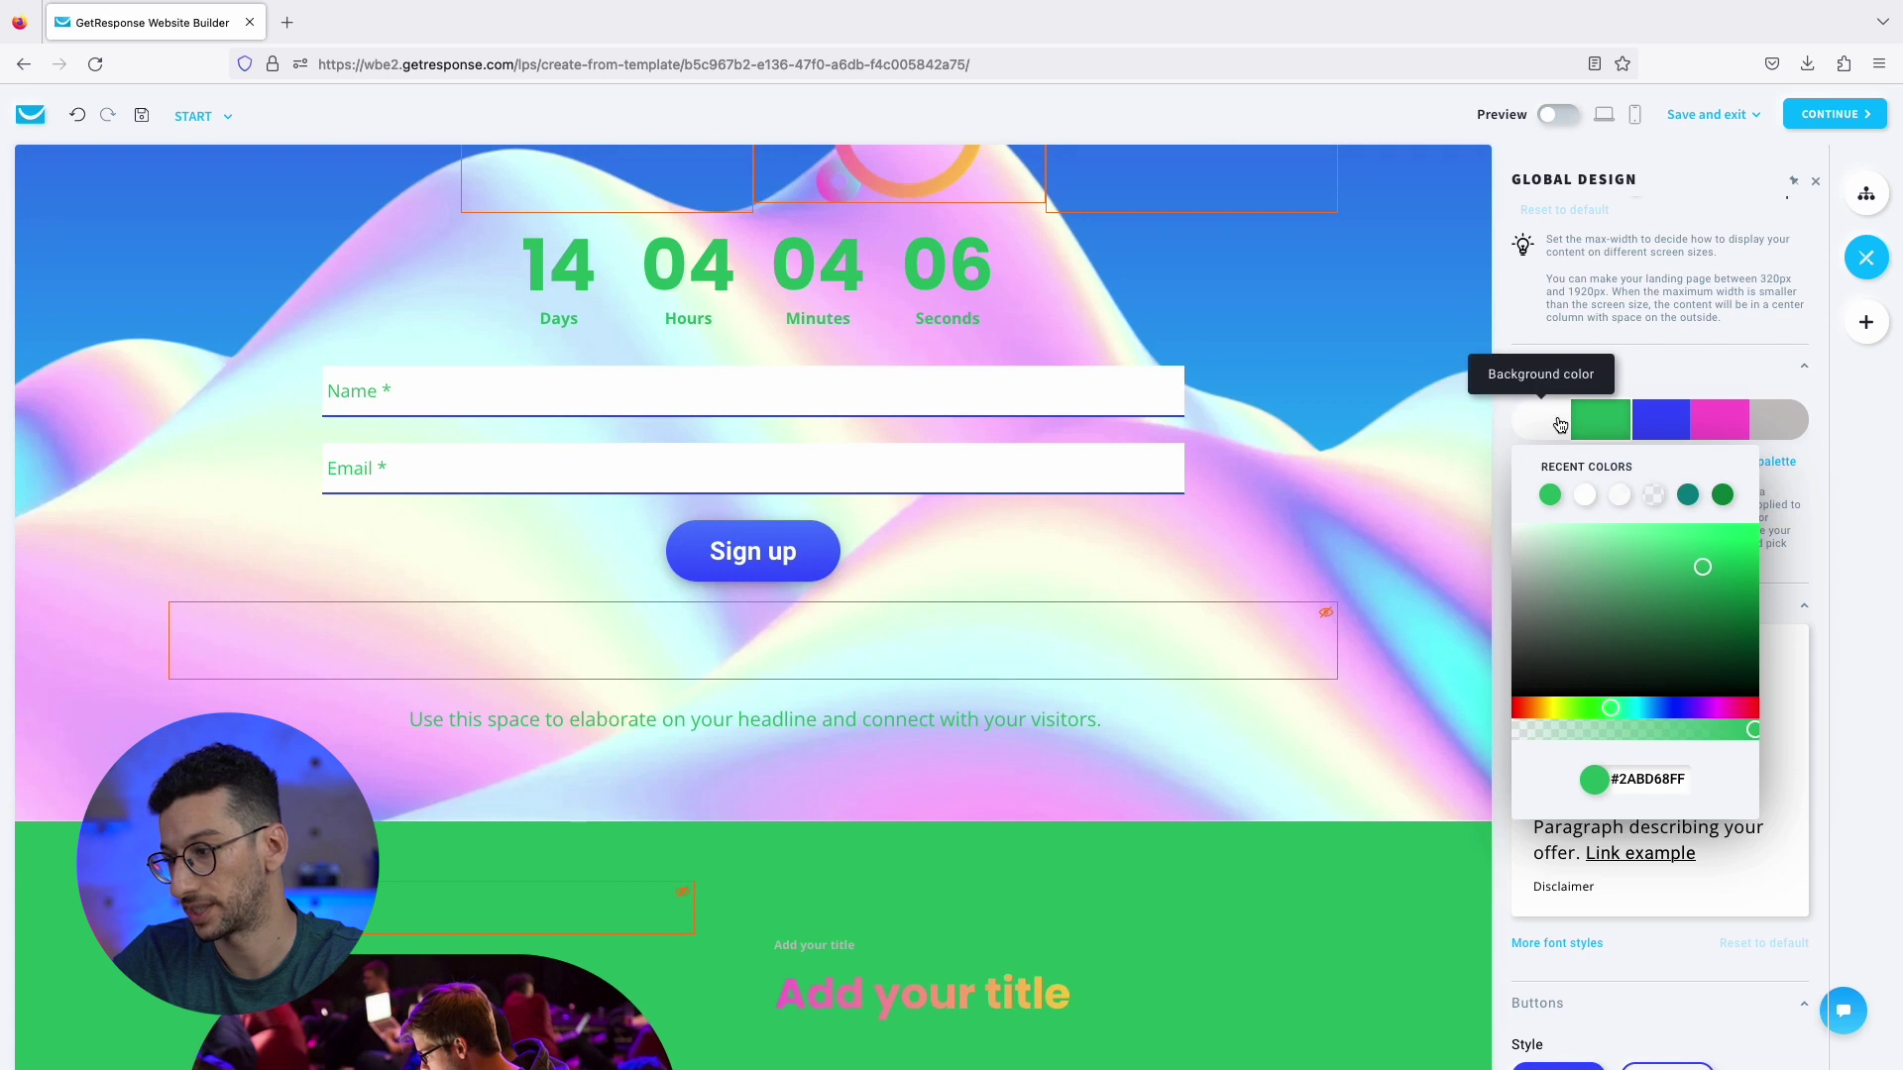
{"action": "left_click", "coordinate": [1549, 384]}
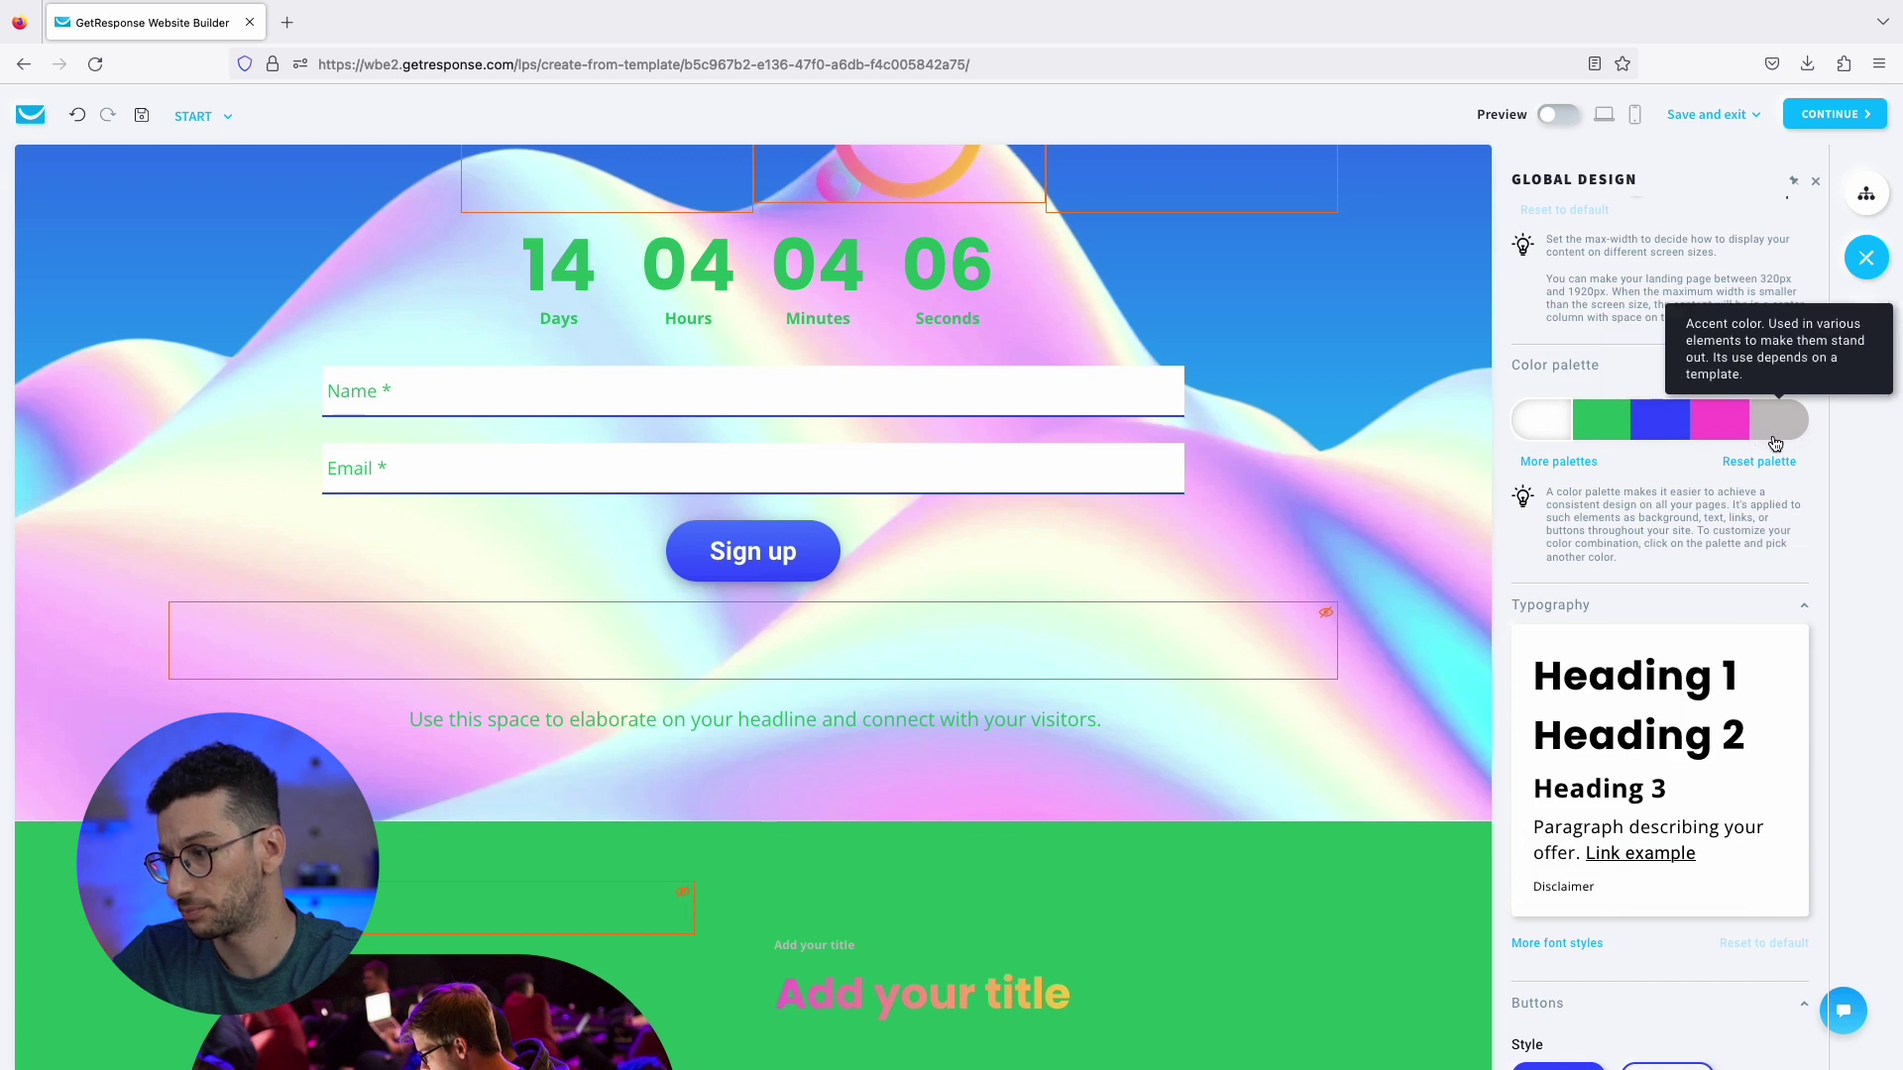
{"action": "scroll", "coordinate": [1776, 536], "scroll_direction": "up", "scroll_amount": 2}
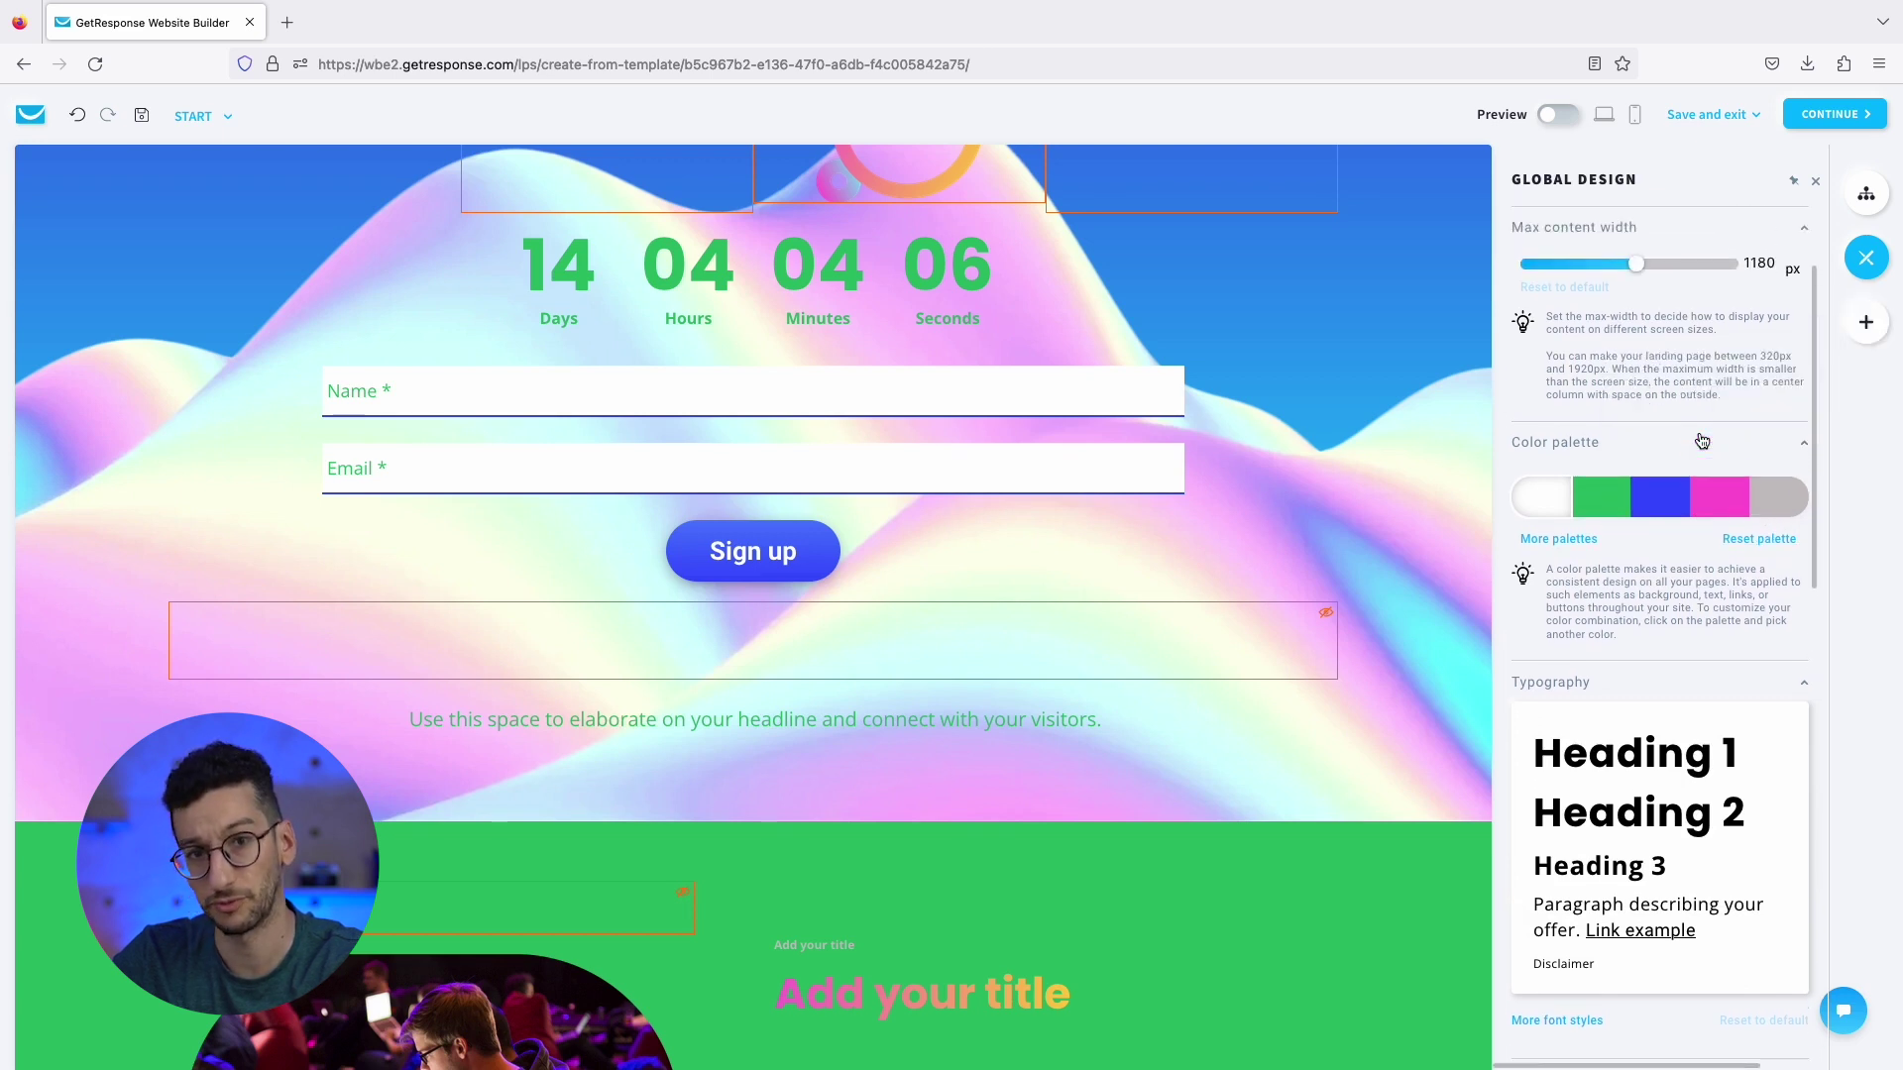
{"action": "left_click", "coordinate": [1756, 553]}
Compare the outlined and solid button styles in the global design settings and apply the solid style.
{"action": "scroll", "coordinate": [1750, 555], "scroll_direction": "down", "scroll_amount": 4}
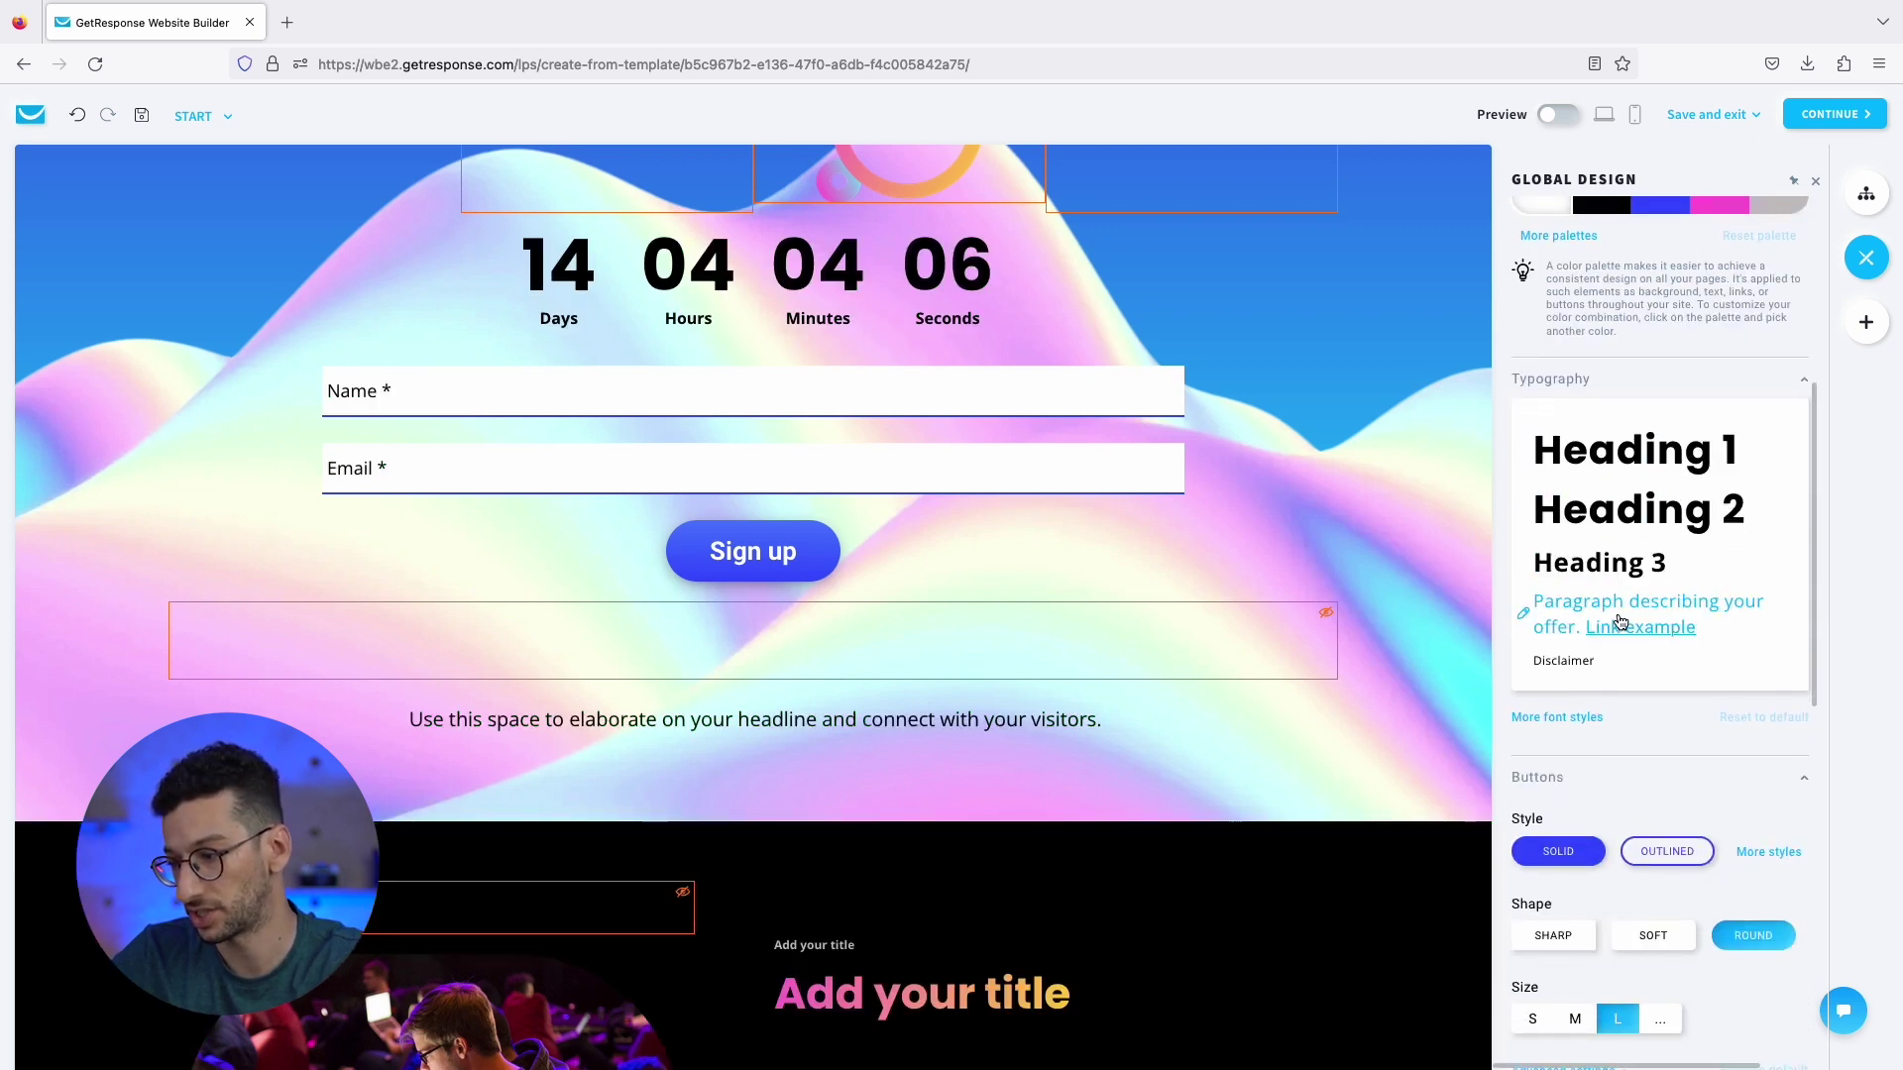
{"action": "scroll", "coordinate": [1618, 619], "scroll_direction": "down", "scroll_amount": 3}
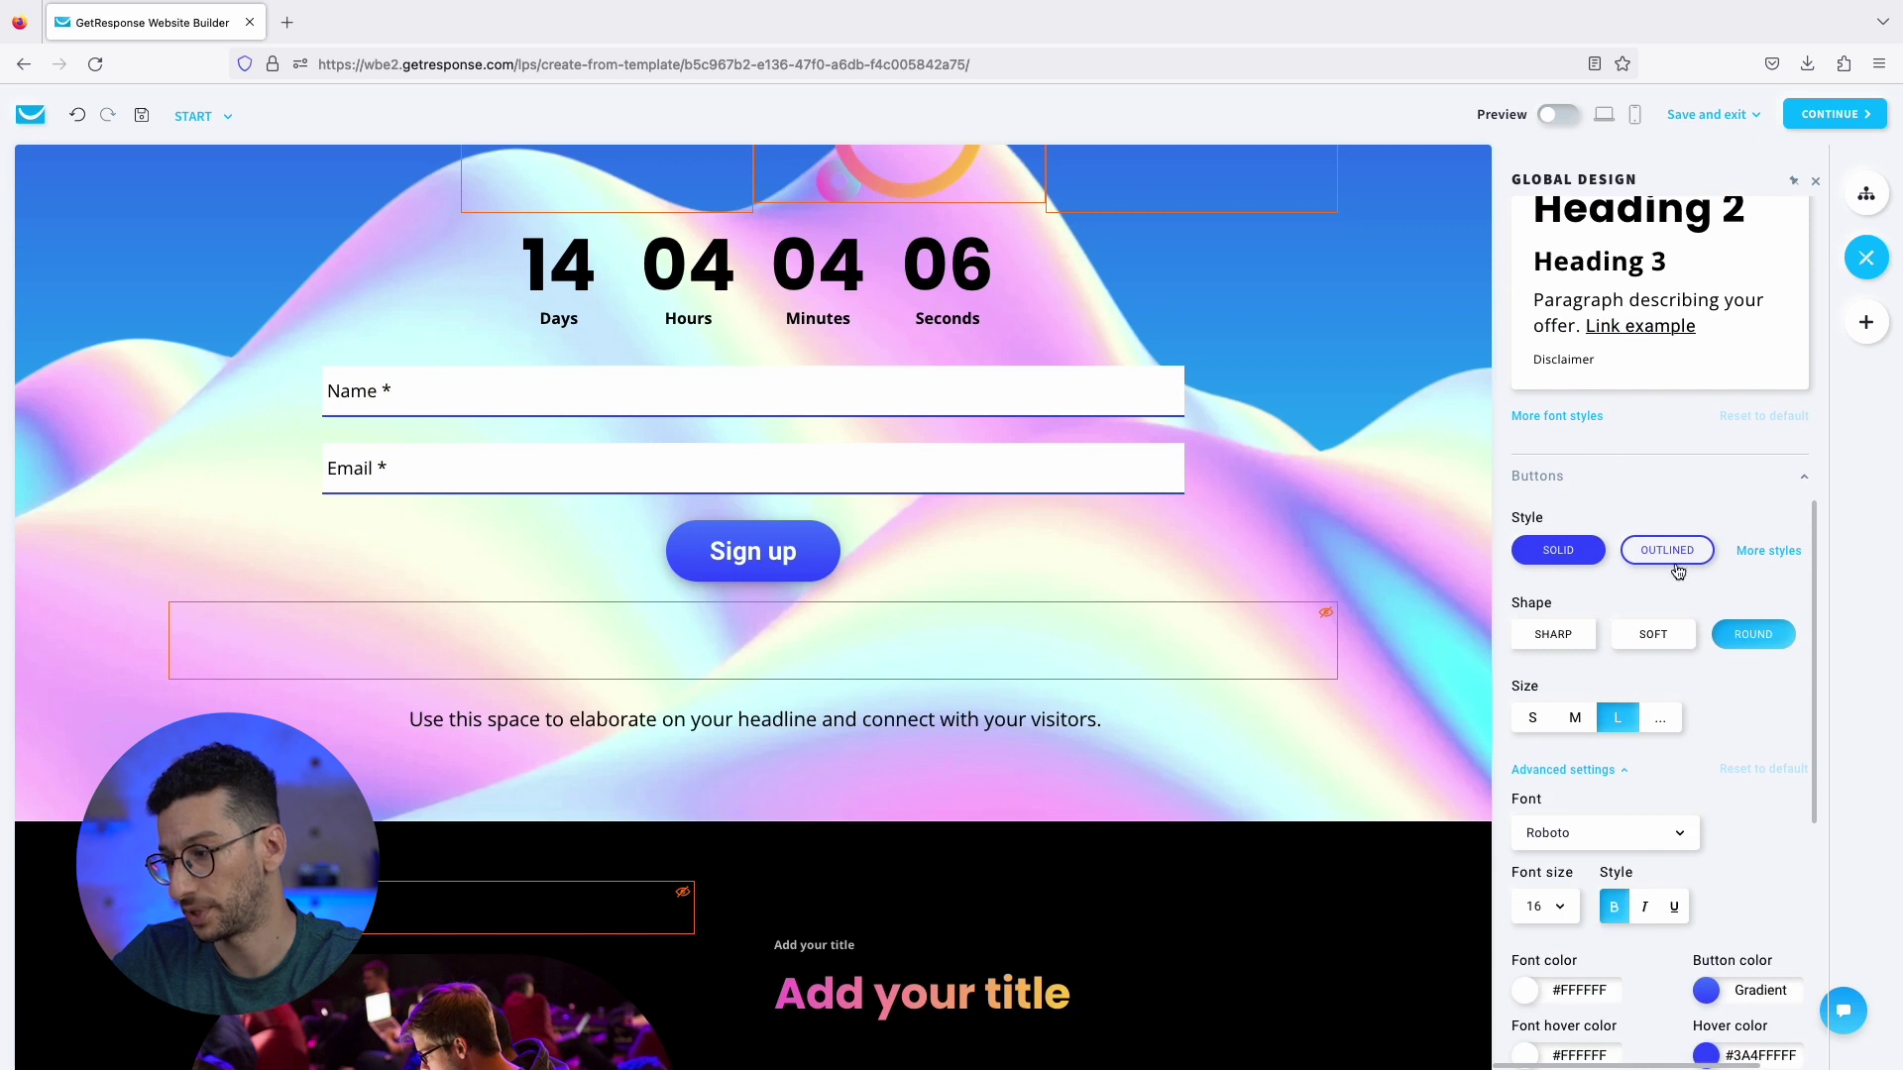
{"action": "scroll", "coordinate": [1677, 572], "scroll_direction": "down", "scroll_amount": 2}
{"action": "scroll", "coordinate": [1198, 777], "scroll_direction": "down", "scroll_amount": 5}
{"action": "left_click", "coordinate": [1653, 366]}
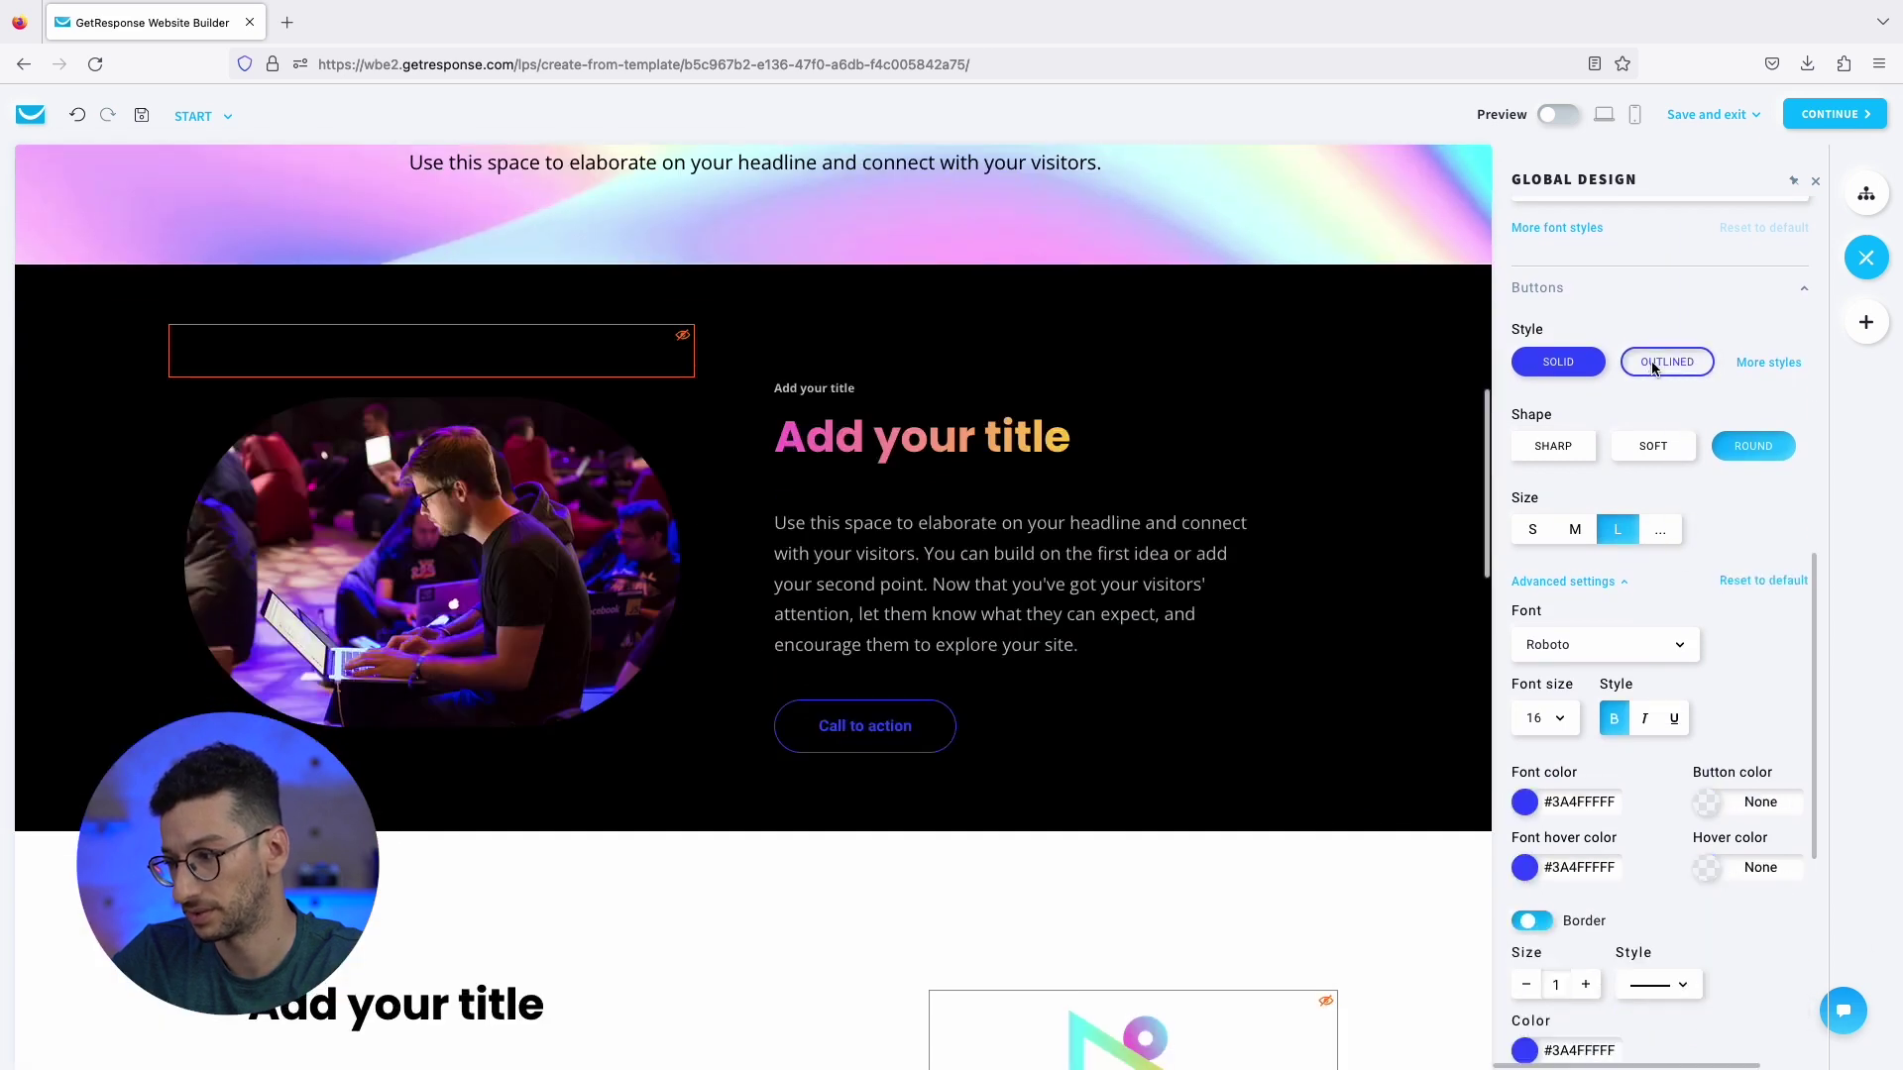
{"action": "left_click", "coordinate": [1572, 372]}
{"action": "left_click", "coordinate": [1669, 367]}
{"action": "left_click", "coordinate": [1588, 371]}
{"action": "scroll", "coordinate": [1692, 475], "scroll_direction": "down", "scroll_amount": 5}
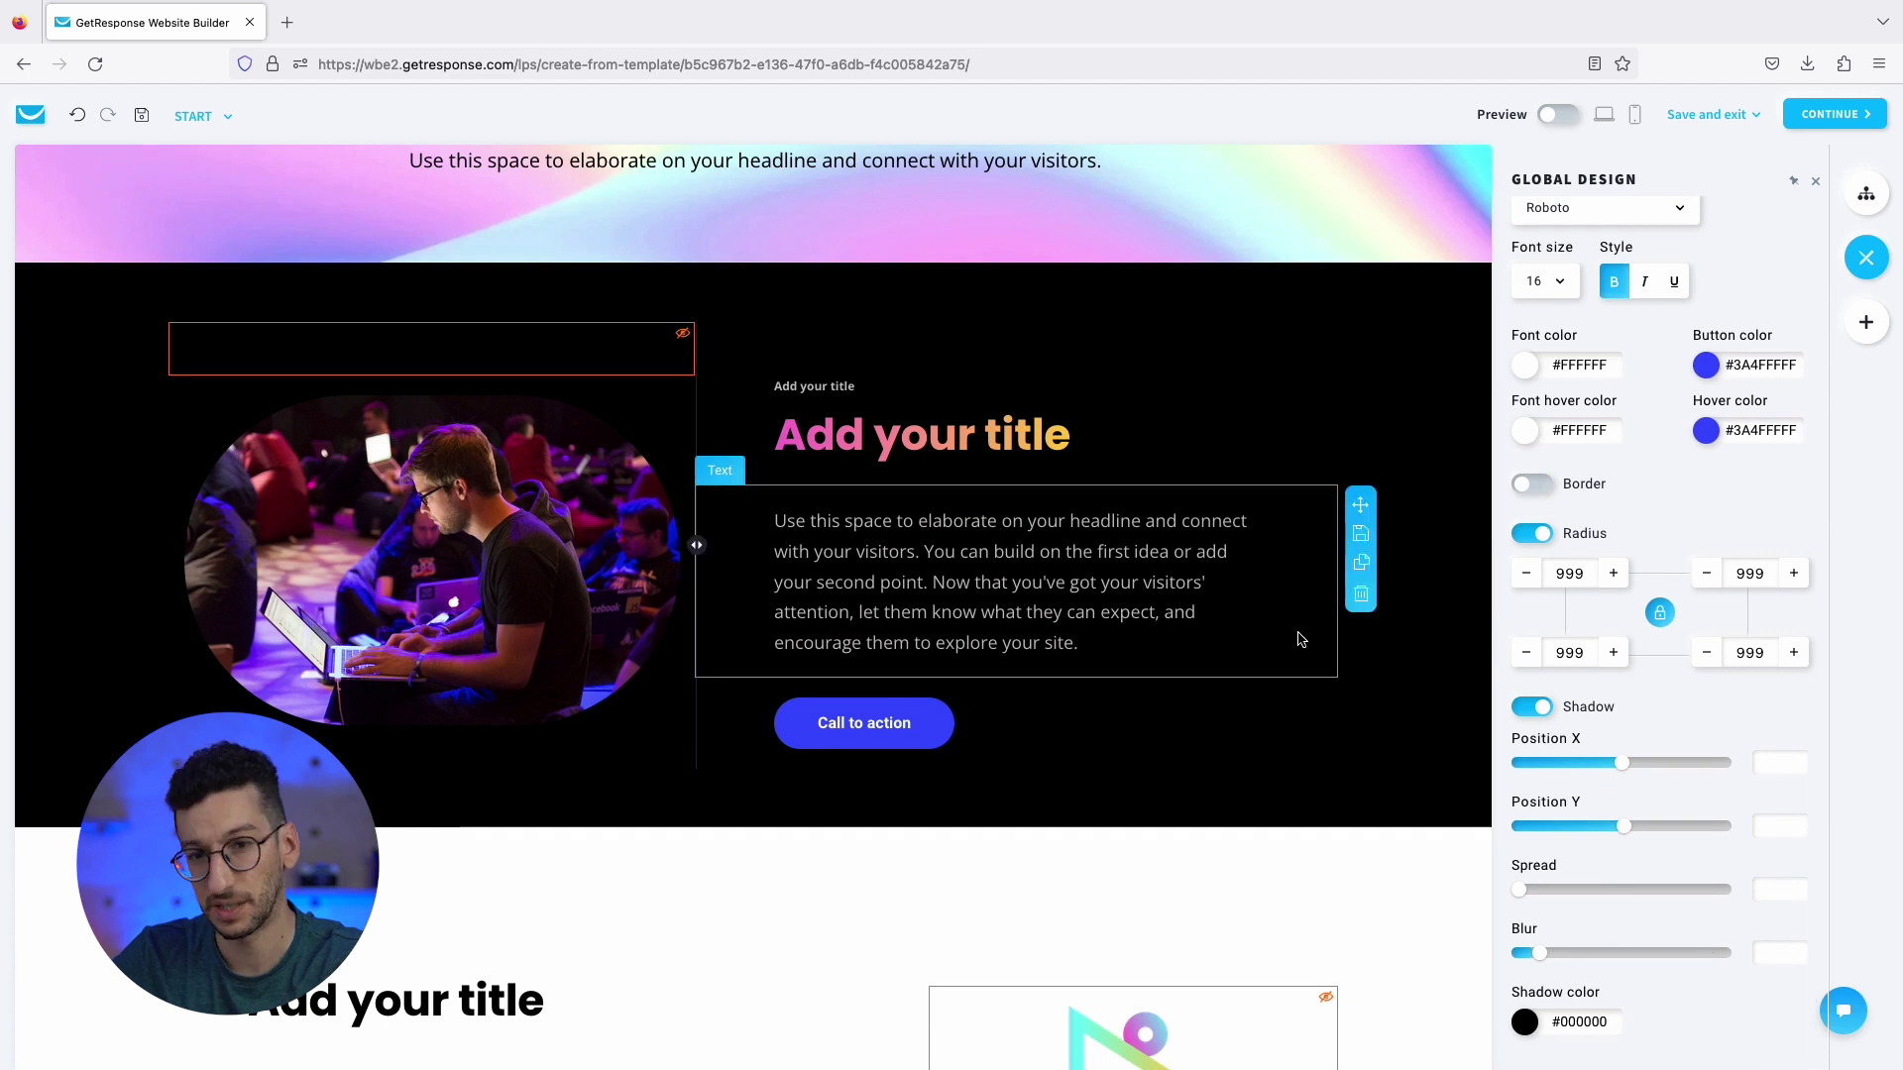
Add a popup element to the landing page.
{"action": "left_click", "coordinate": [1868, 328]}
{"action": "scroll", "coordinate": [1283, 682], "scroll_direction": "up", "scroll_amount": 10}
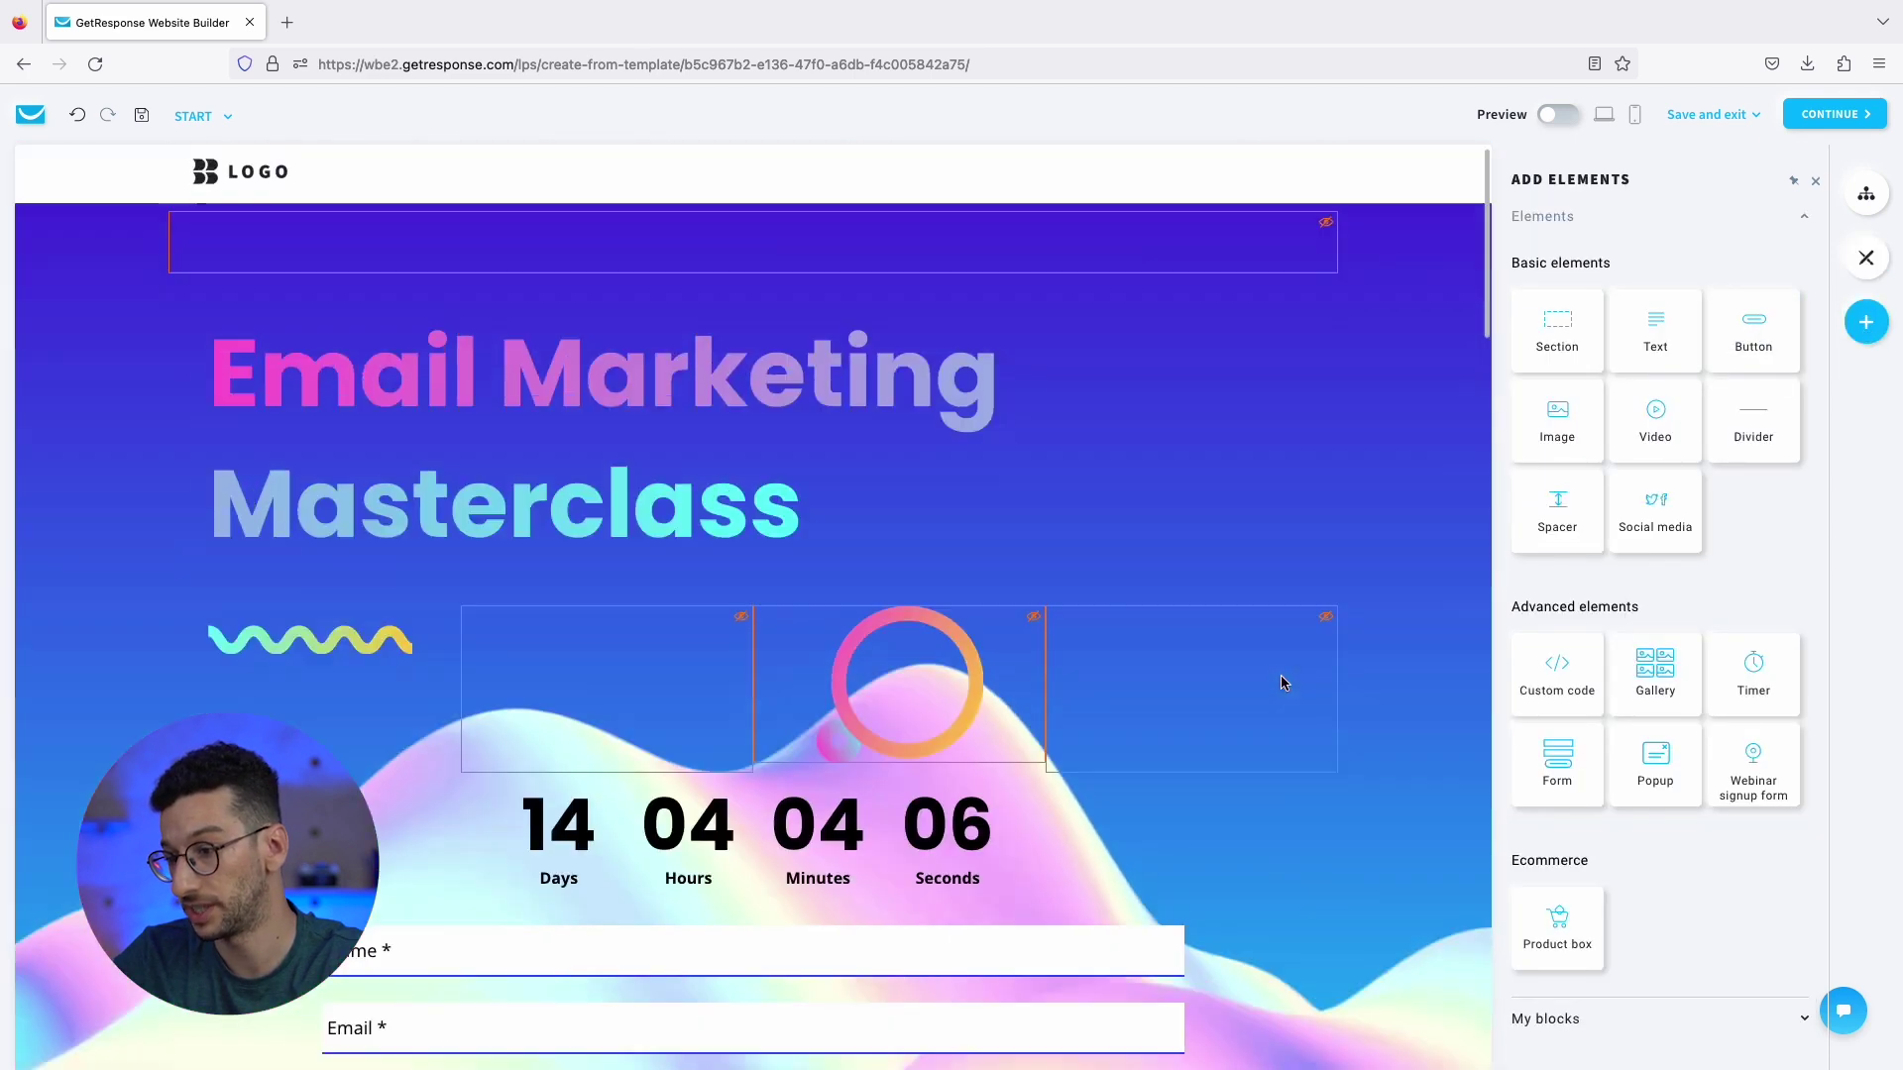
{"action": "scroll", "coordinate": [1281, 681], "scroll_direction": "down", "scroll_amount": 5}
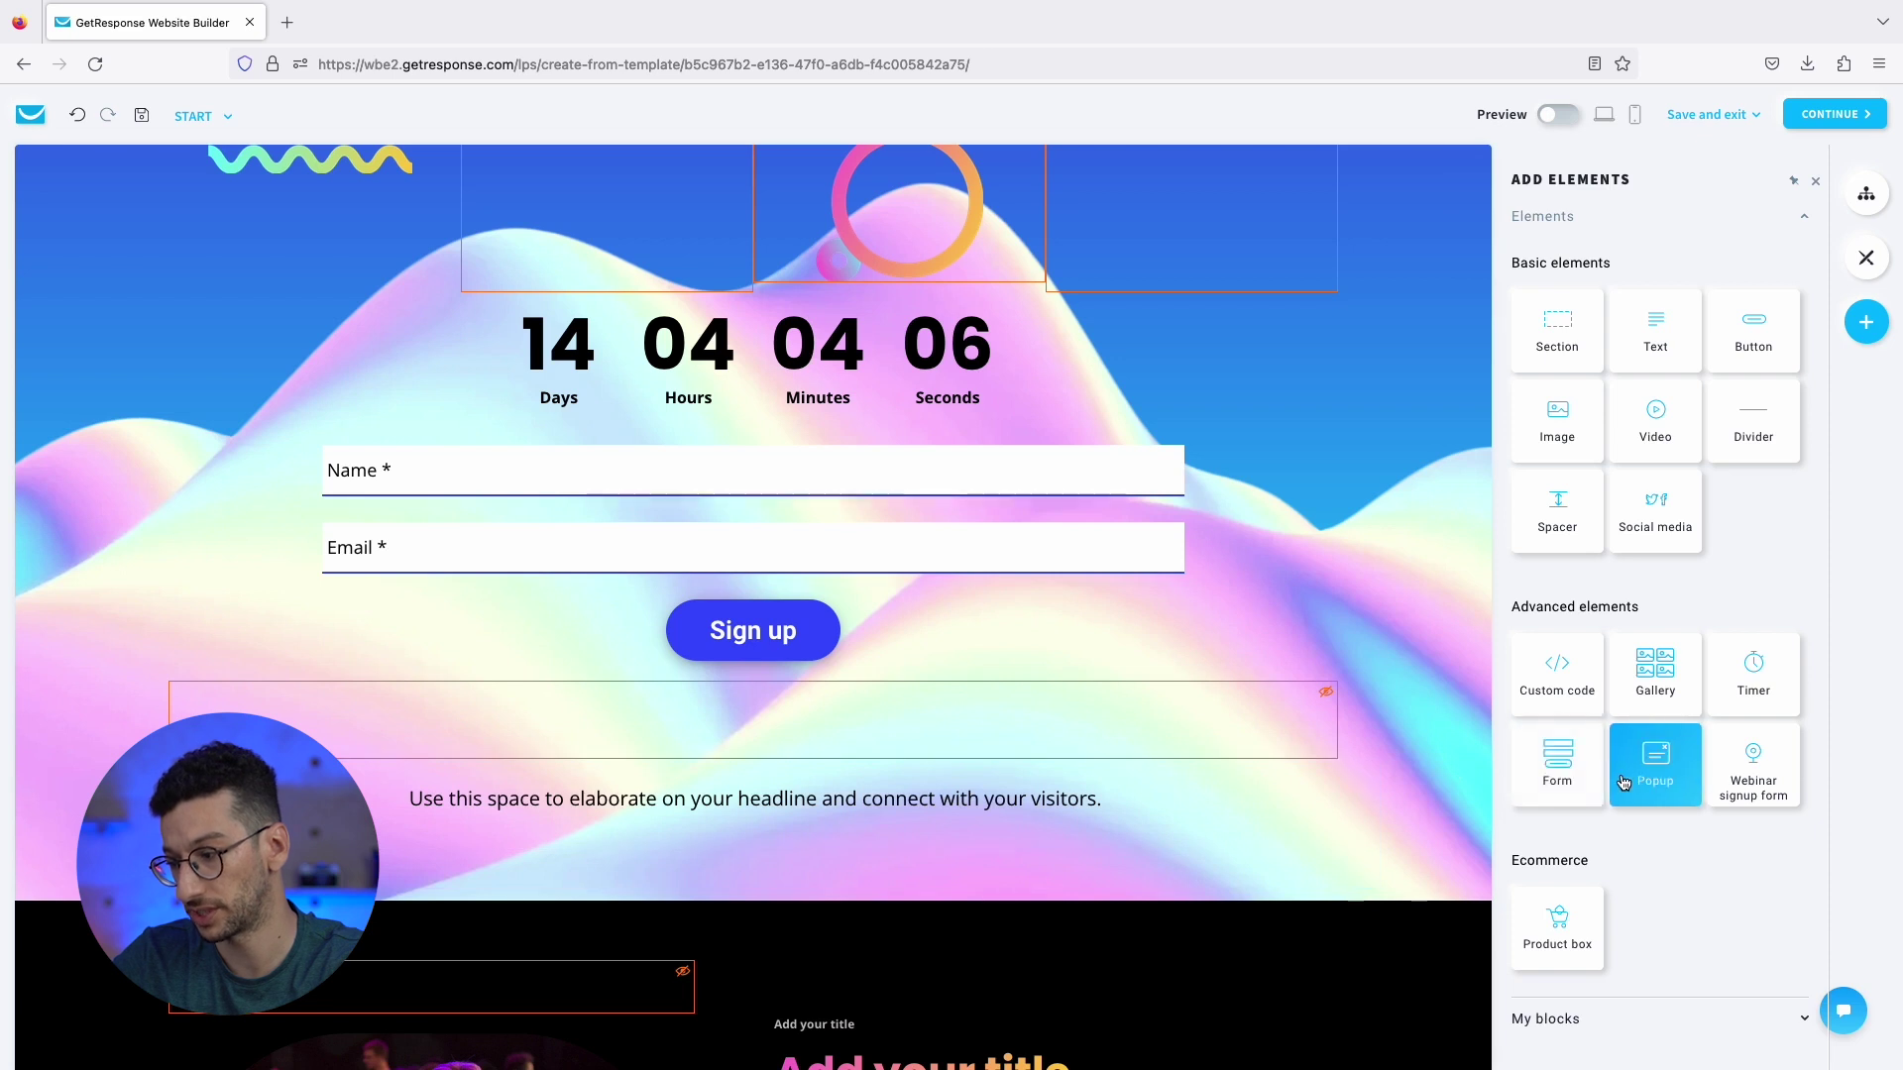
{"action": "left_click_drag", "start_coordinate": [1640, 803], "coordinate": [853, 872]}
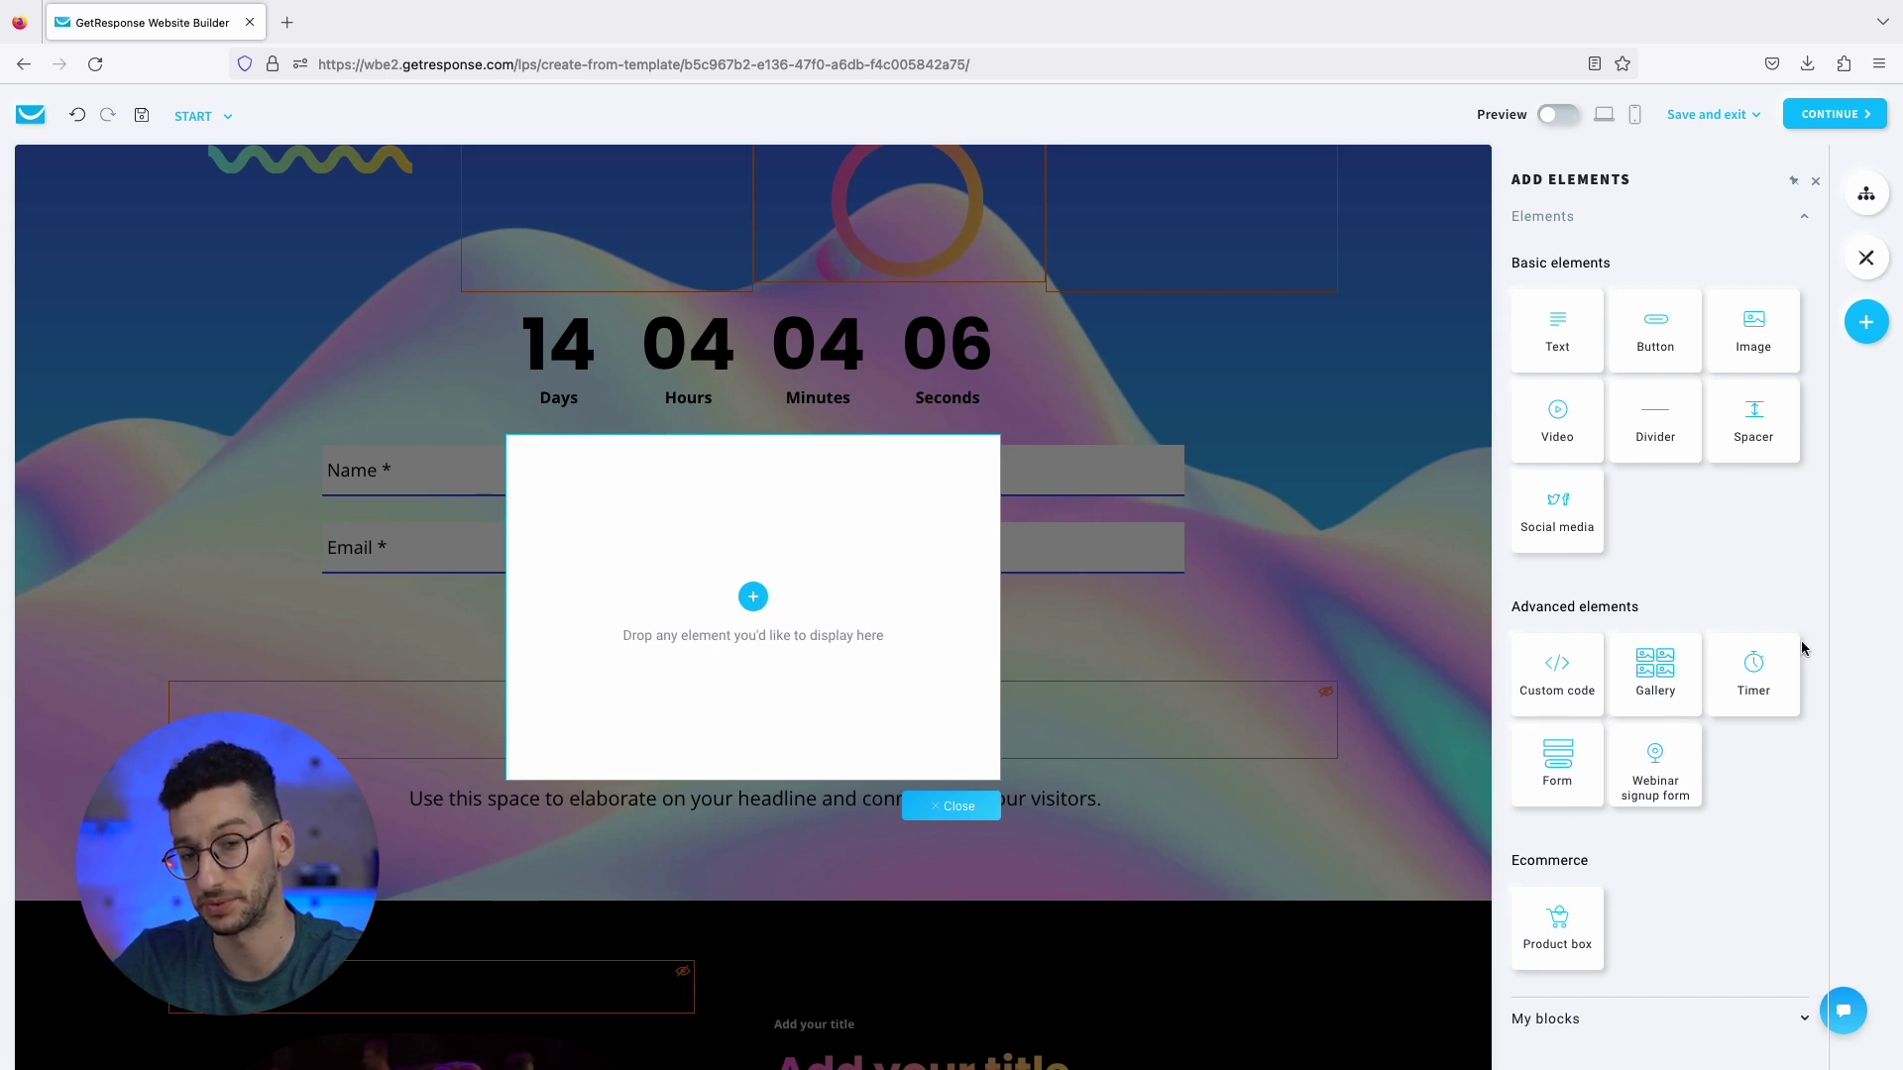
Add a white signup form with underlined grey Name and Email fields to the empty popup.
{"action": "left_click_drag", "start_coordinate": [1557, 761], "coordinate": [743, 634]}
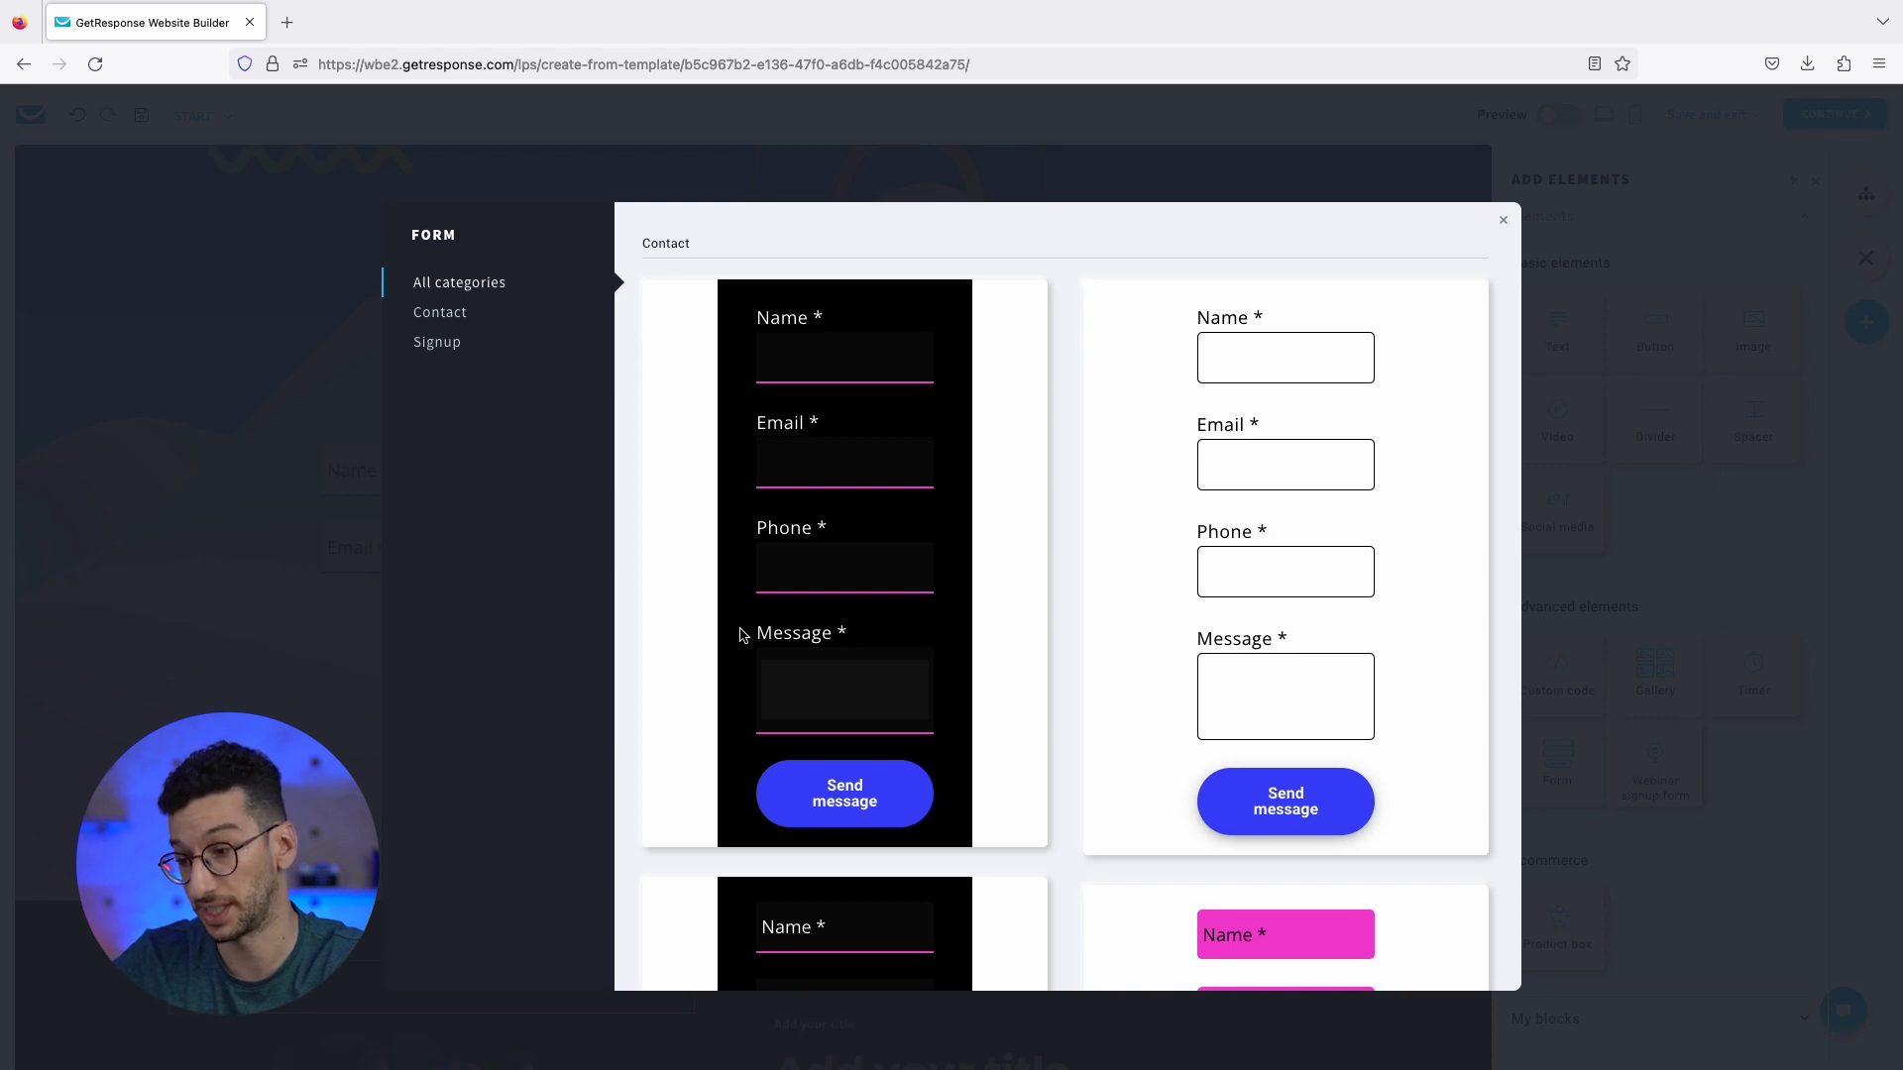
{"action": "left_click", "coordinate": [448, 349]}
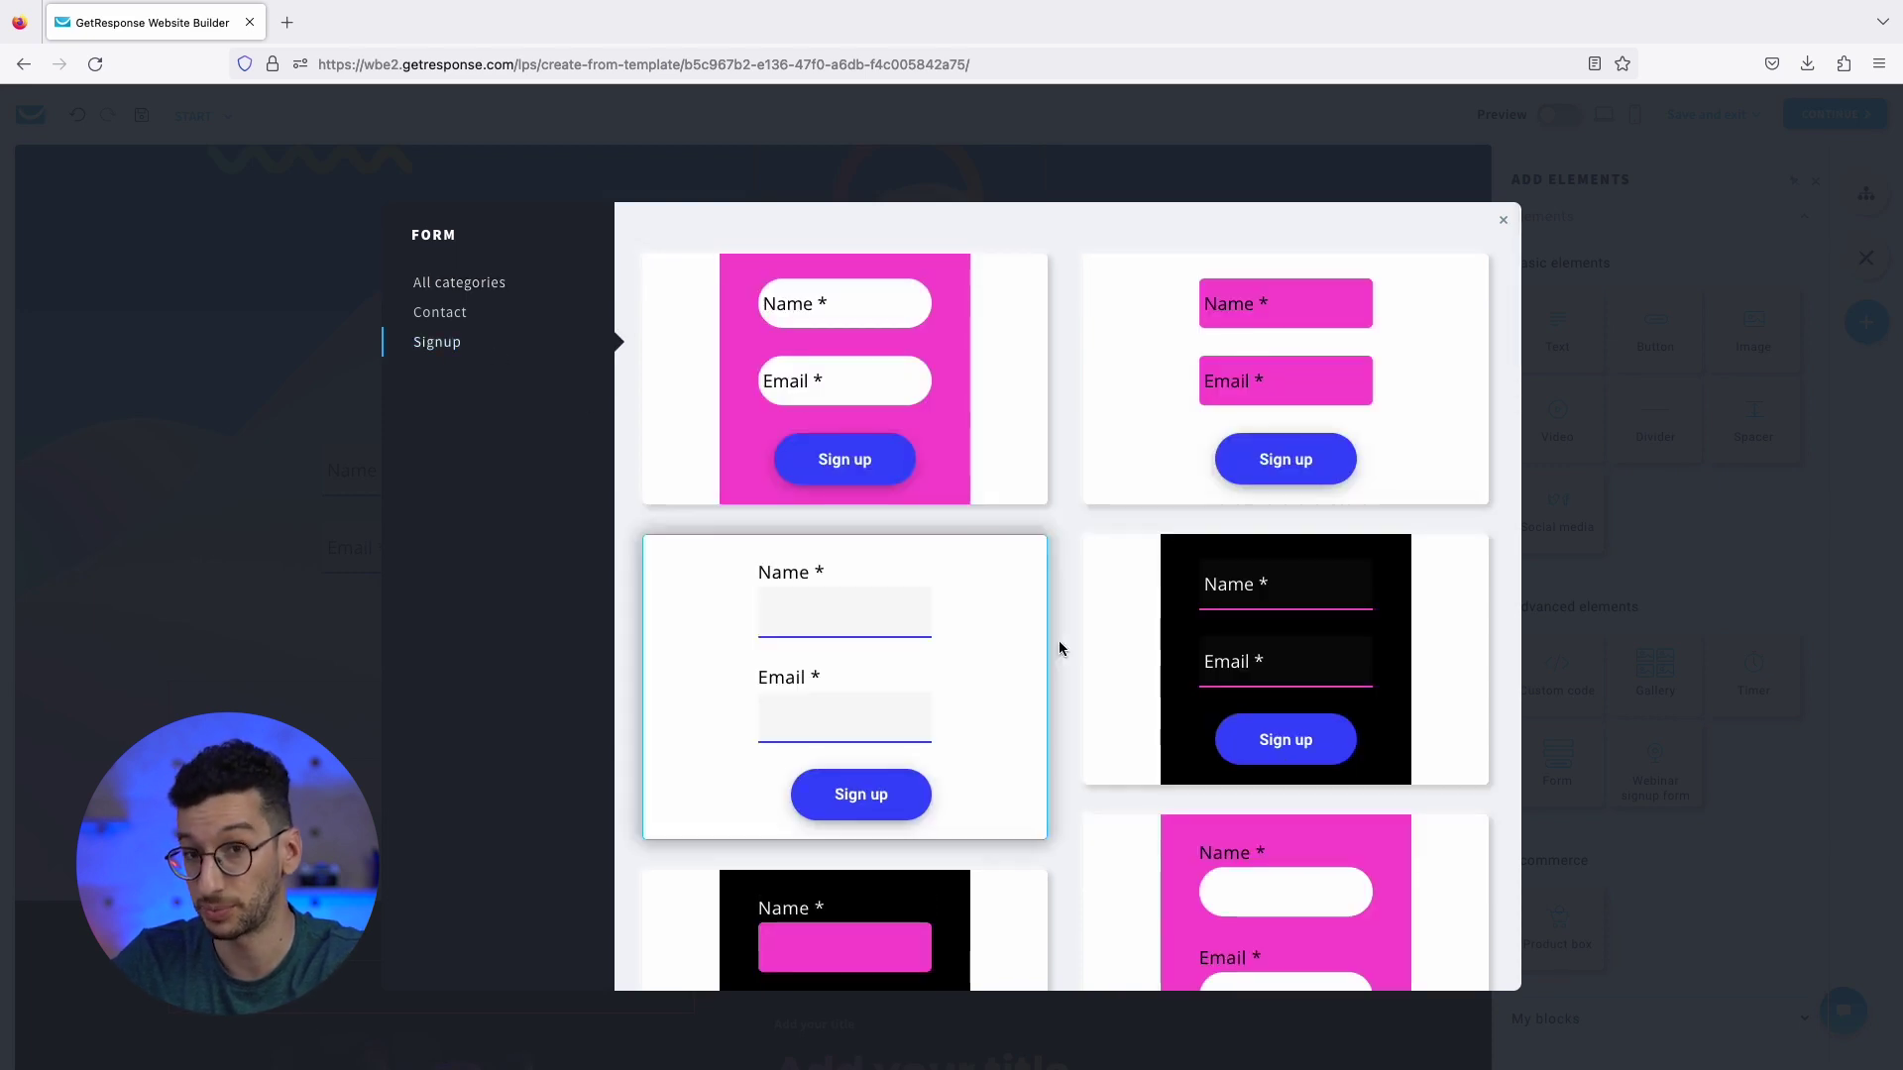
{"action": "scroll", "coordinate": [968, 705], "scroll_direction": "down", "scroll_amount": 1}
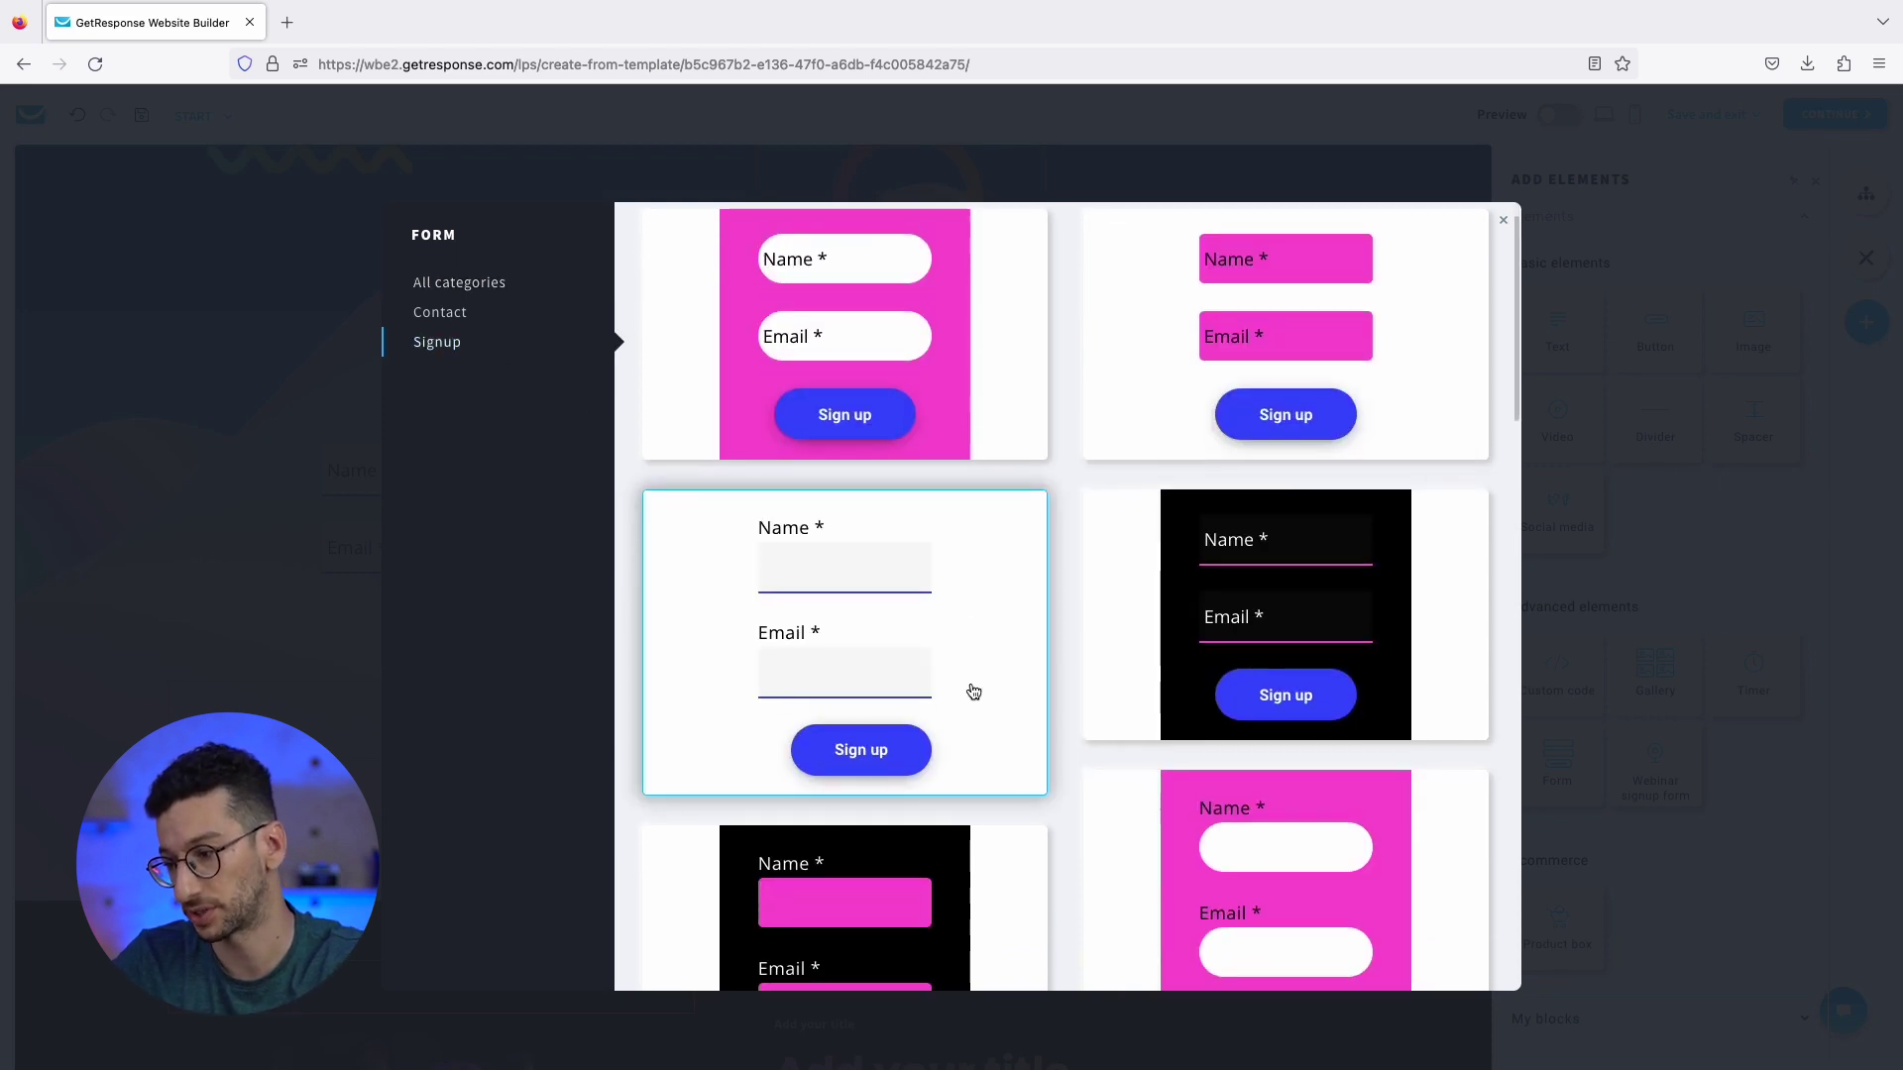
{"action": "left_click", "coordinate": [863, 652]}
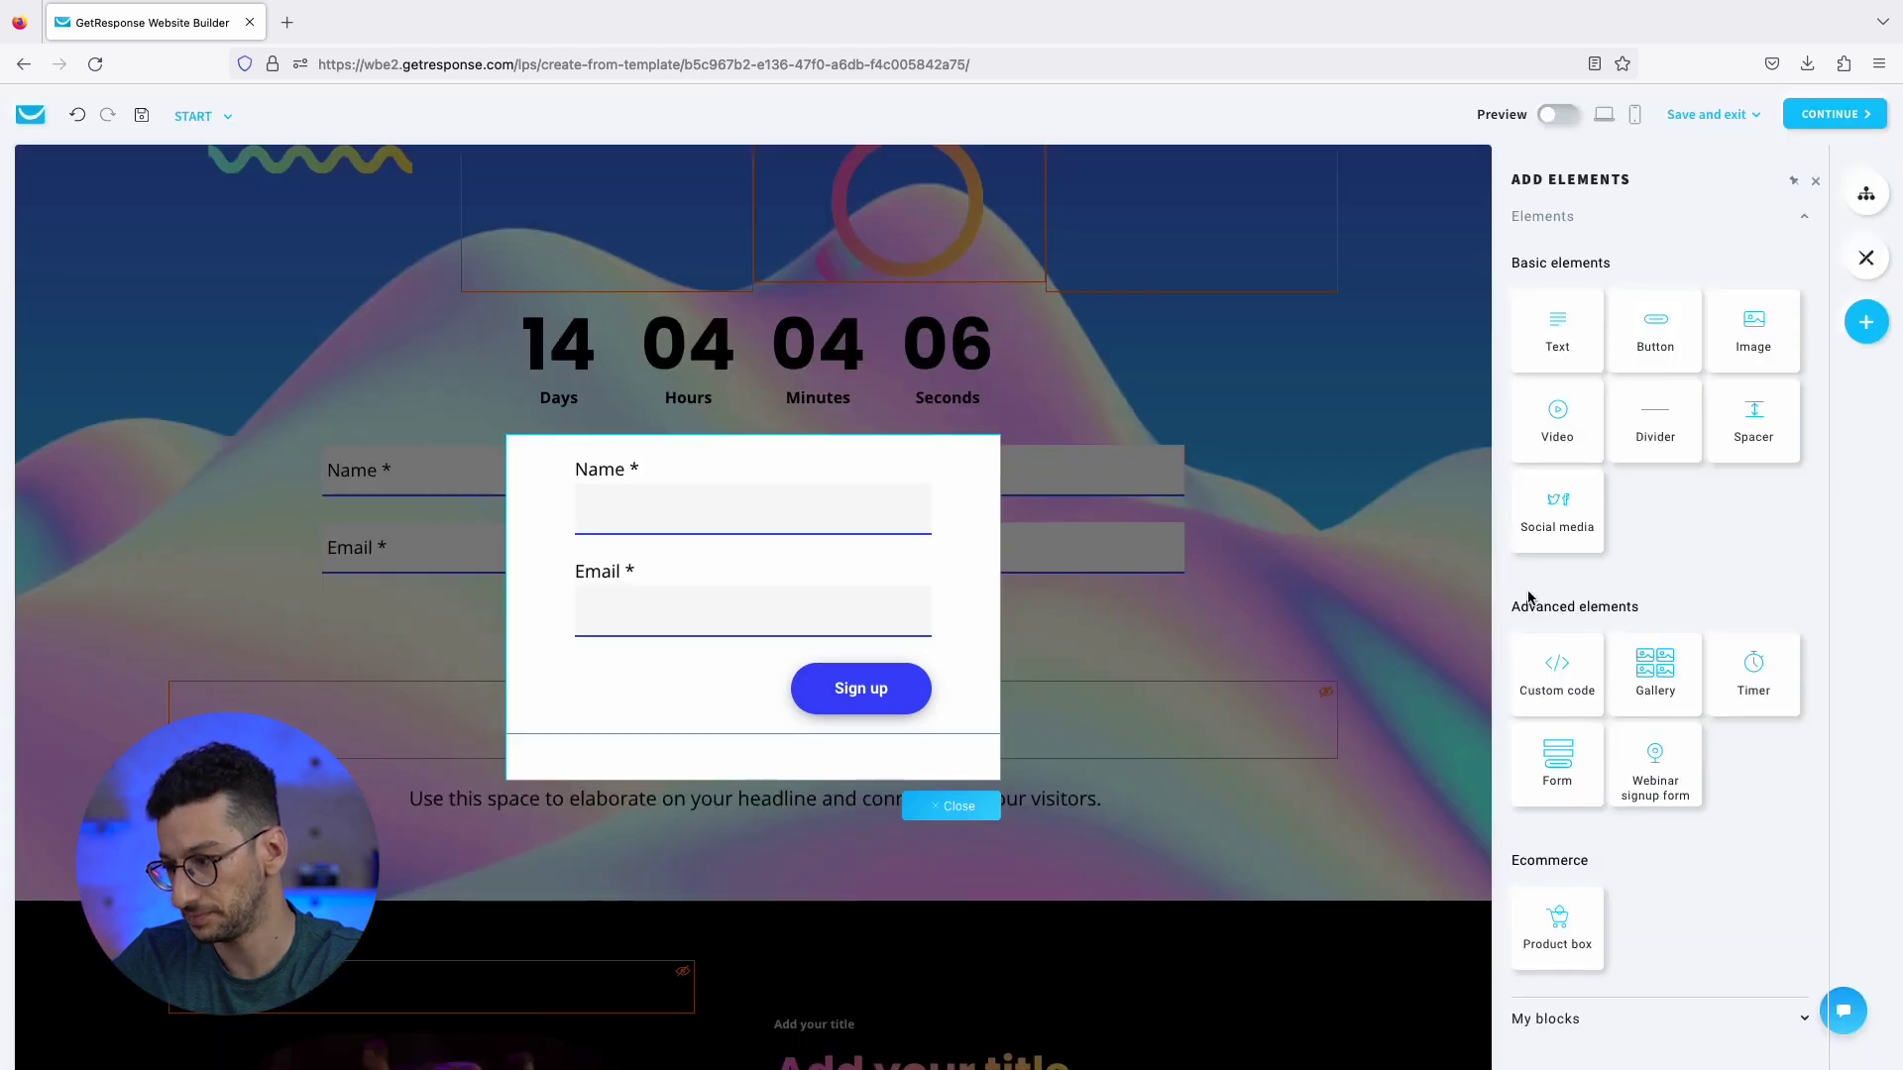
{"action": "left_click", "coordinate": [993, 677]}
Add a centred Heading 3 text block above the signup form in the popup.
{"action": "left_click", "coordinate": [1837, 331]}
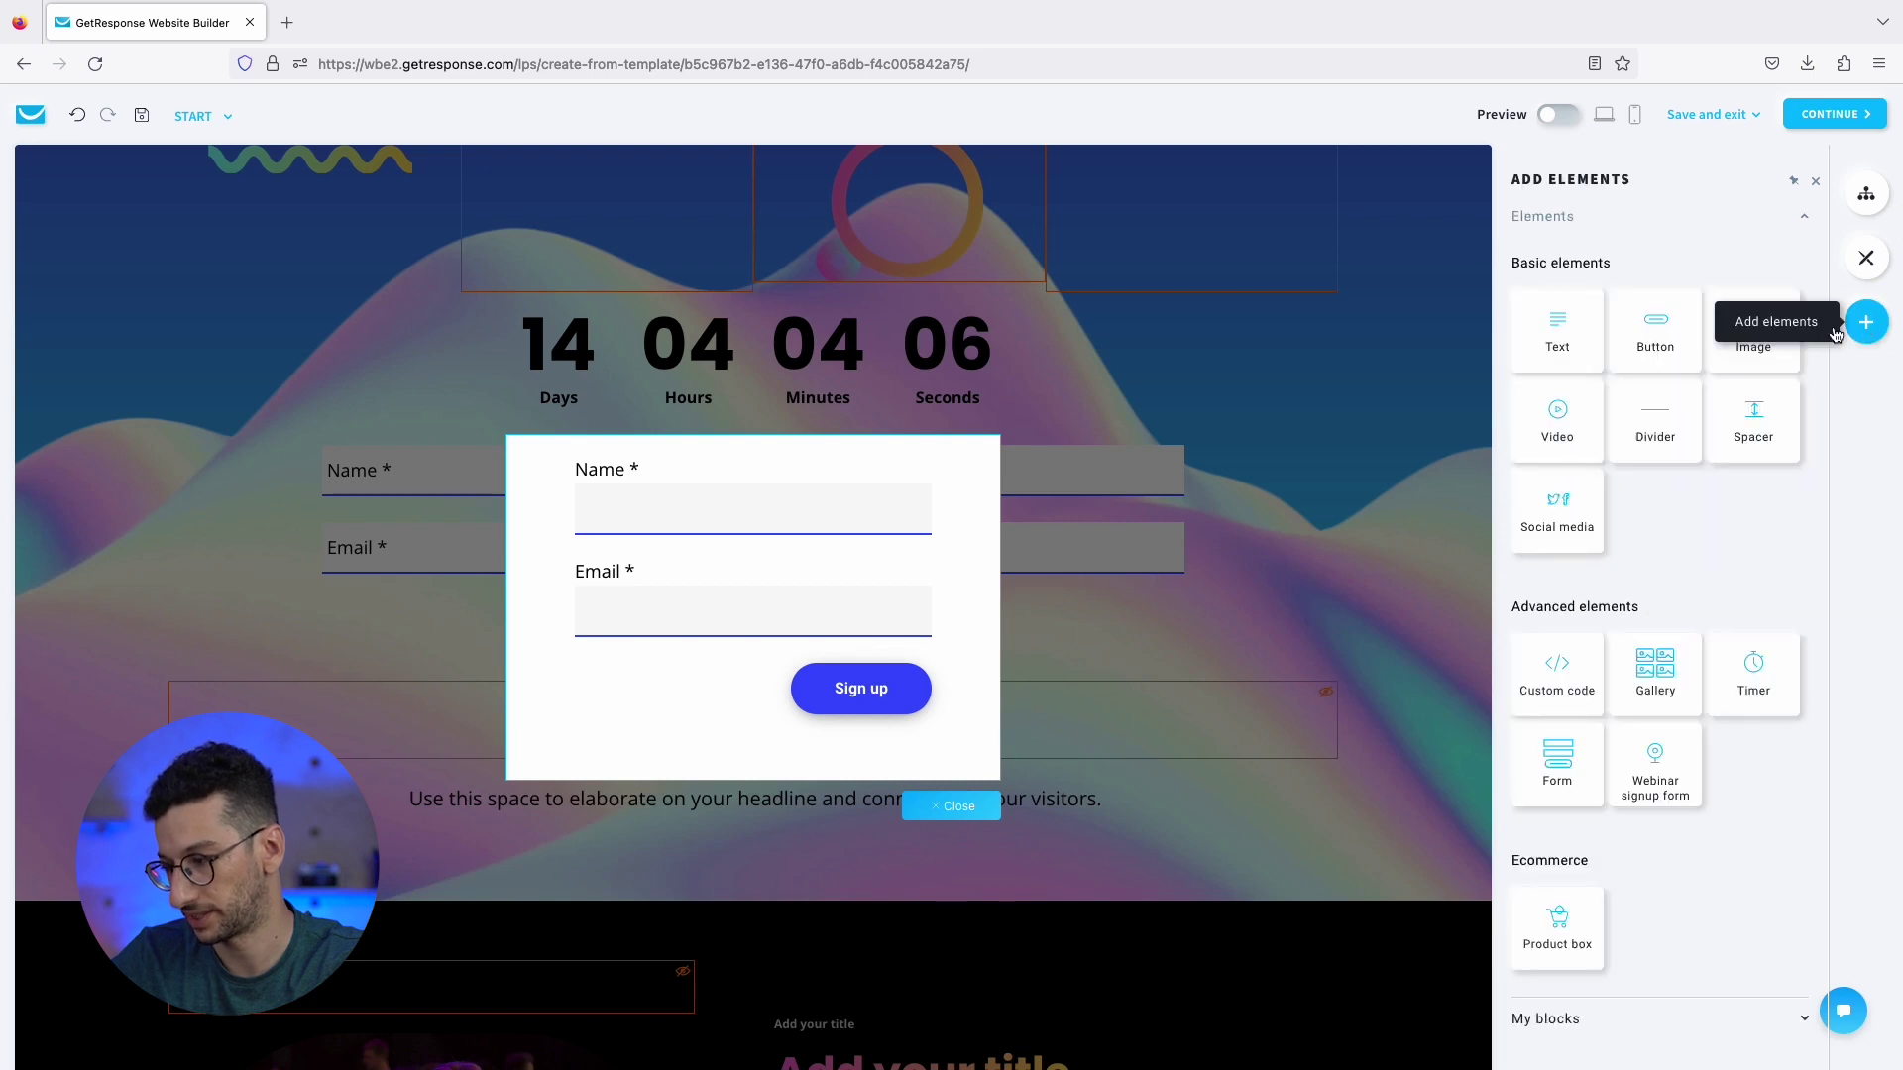
{"action": "left_click_drag", "start_coordinate": [1571, 347], "coordinate": [741, 485]}
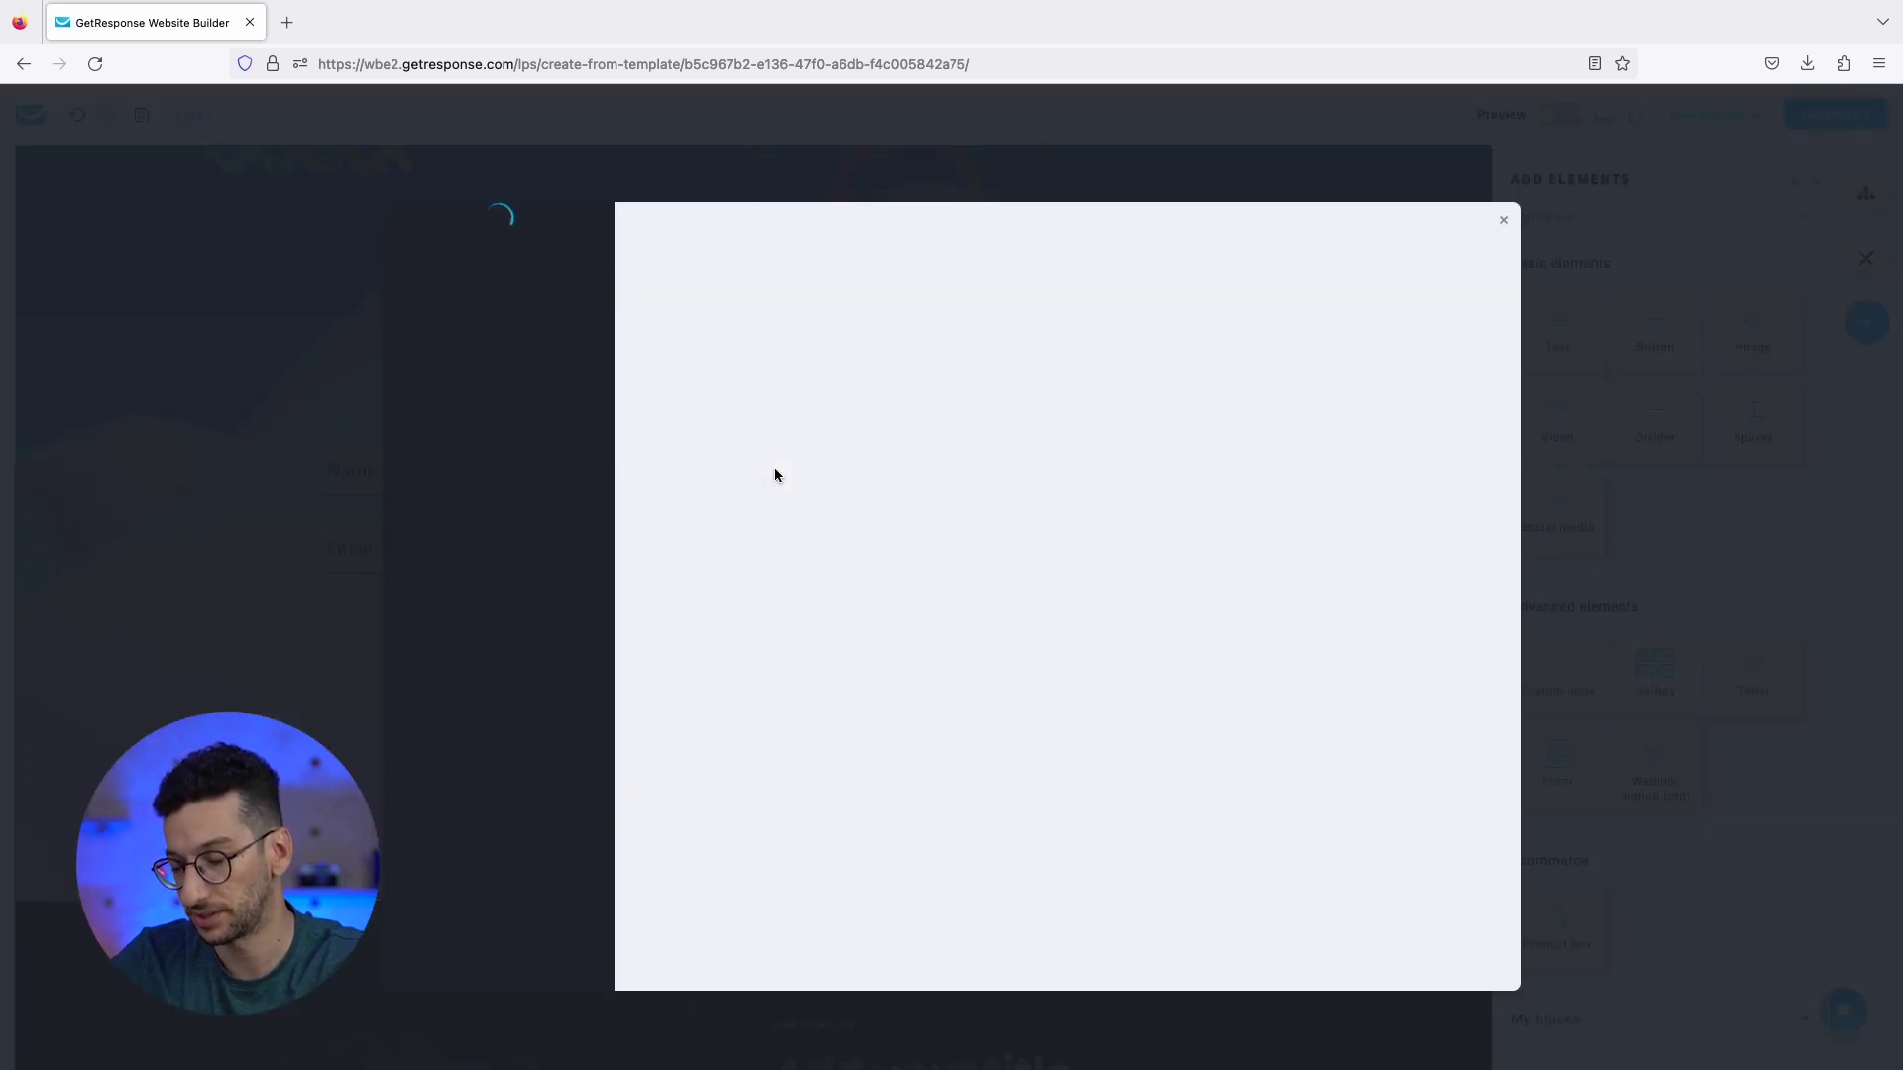
{"action": "left_click", "coordinate": [841, 344]}
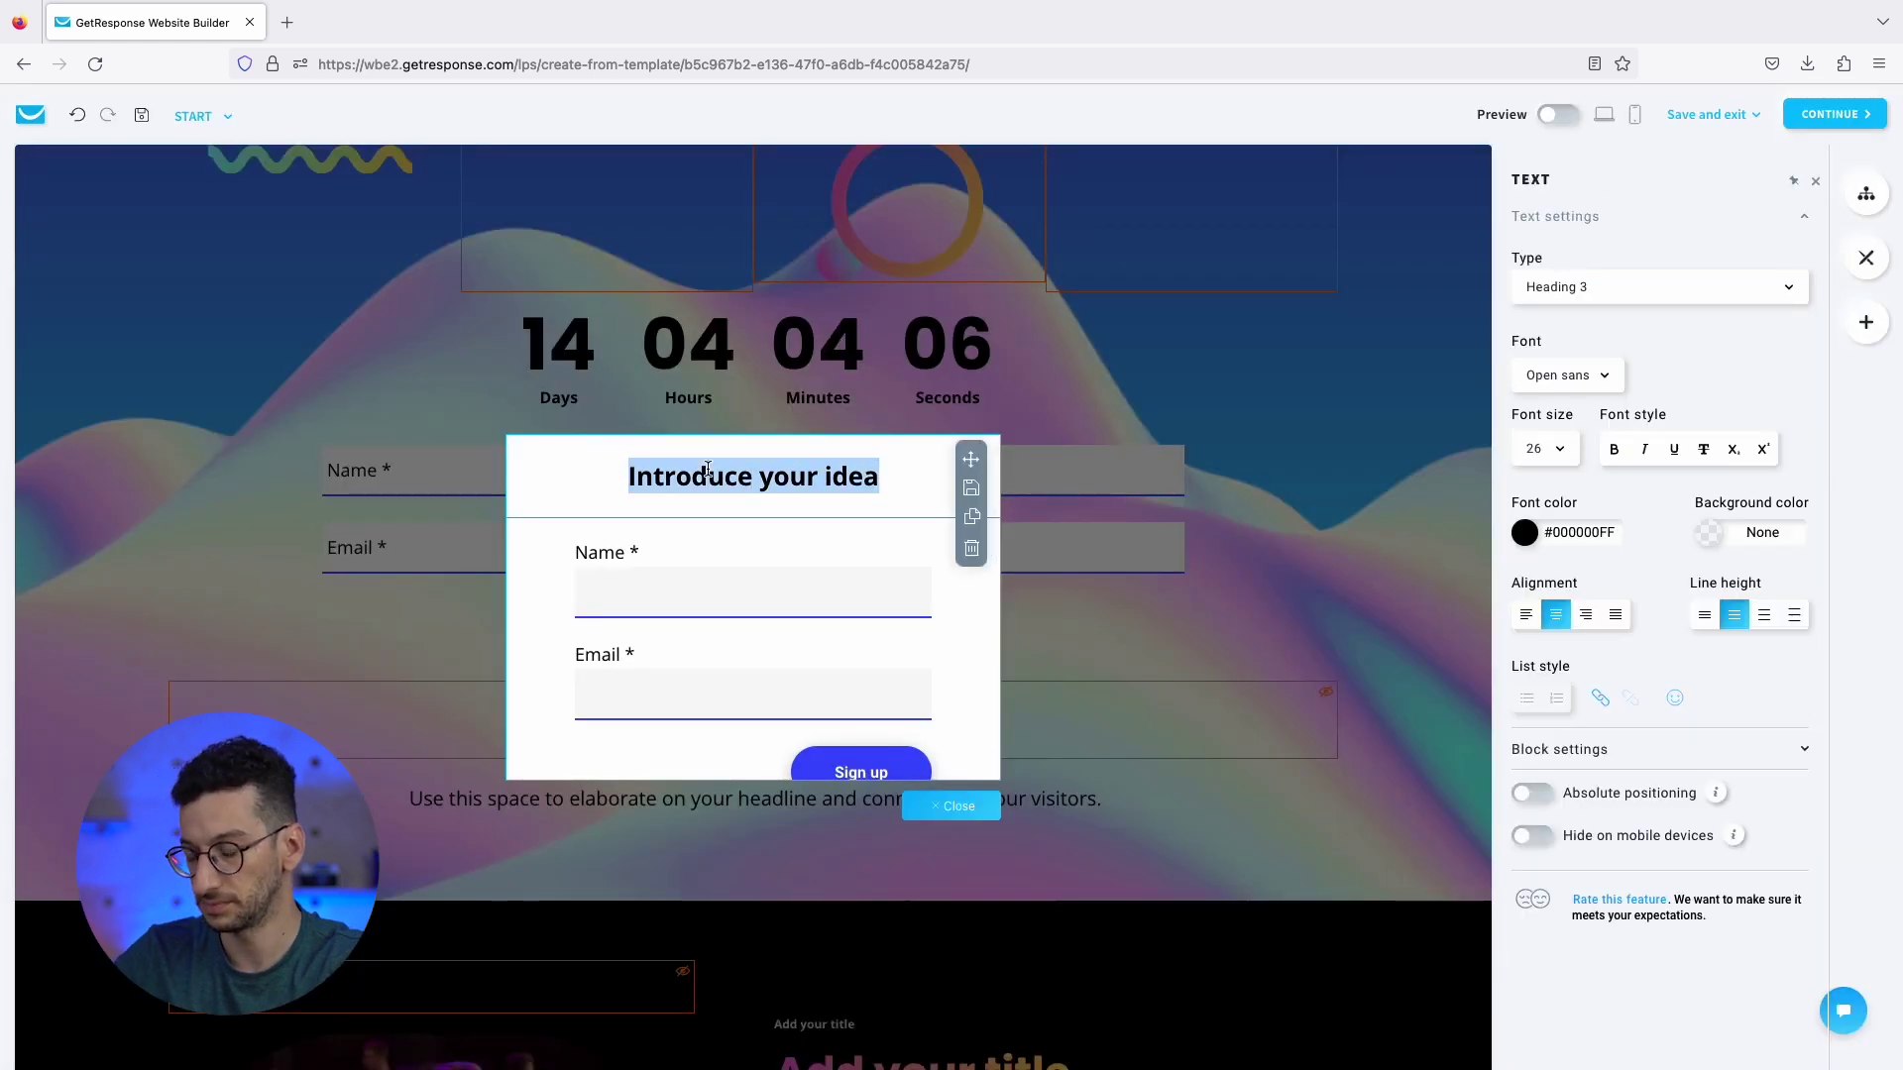
Replace the popup heading's placeholder text with "Don't miss this webinar!".
{"action": "type", "text": "We notic"}
{"action": "key", "text": "BackSpace"}
{"action": "key", "text": "BackSpace"}
{"action": "key", "text": "BackSpace"}
{"action": "key", "text": "BackSpace"}
{"action": "key", "text": "BackSpace"}
{"action": "key", "text": "BackSpace"}
{"action": "key", "text": "BackSpace"}
{"action": "key", "text": "BackSpace"}
{"action": "type", "text": "Don't "}
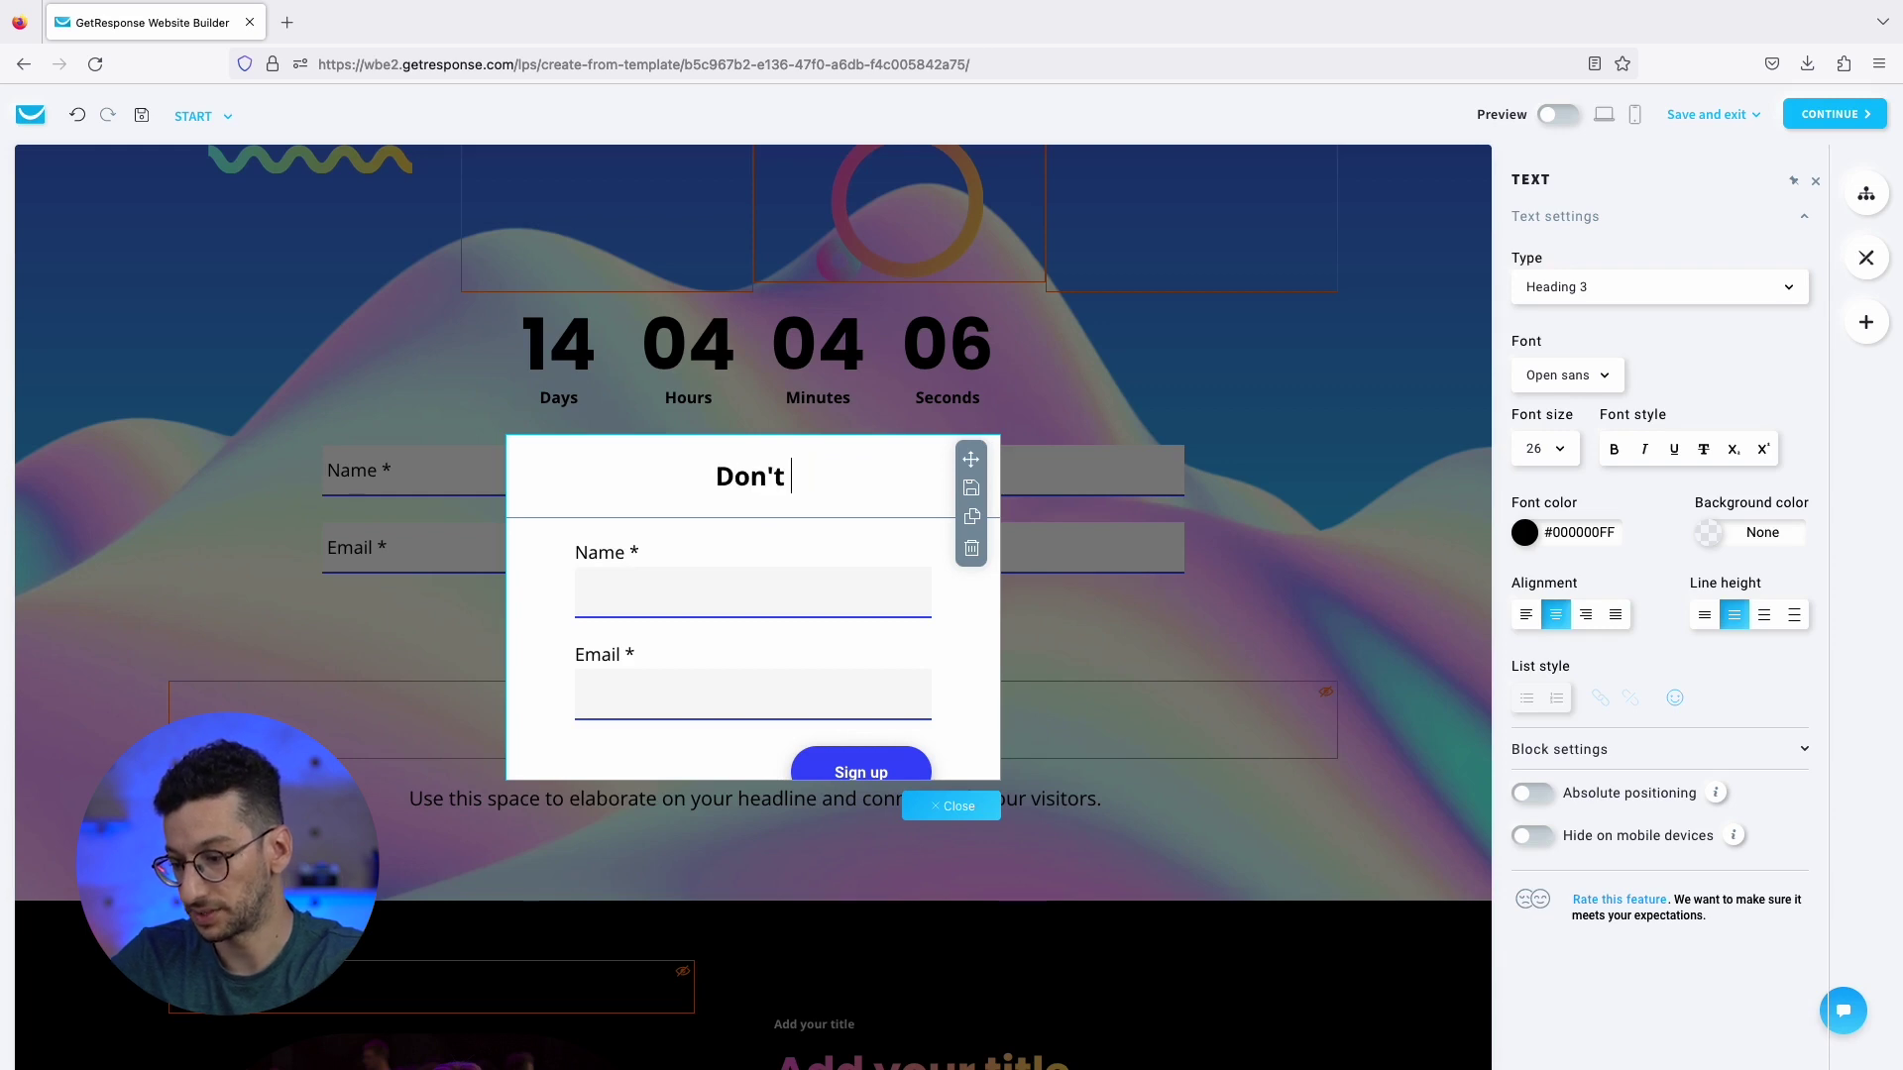
{"action": "type", "text": "miss this w"}
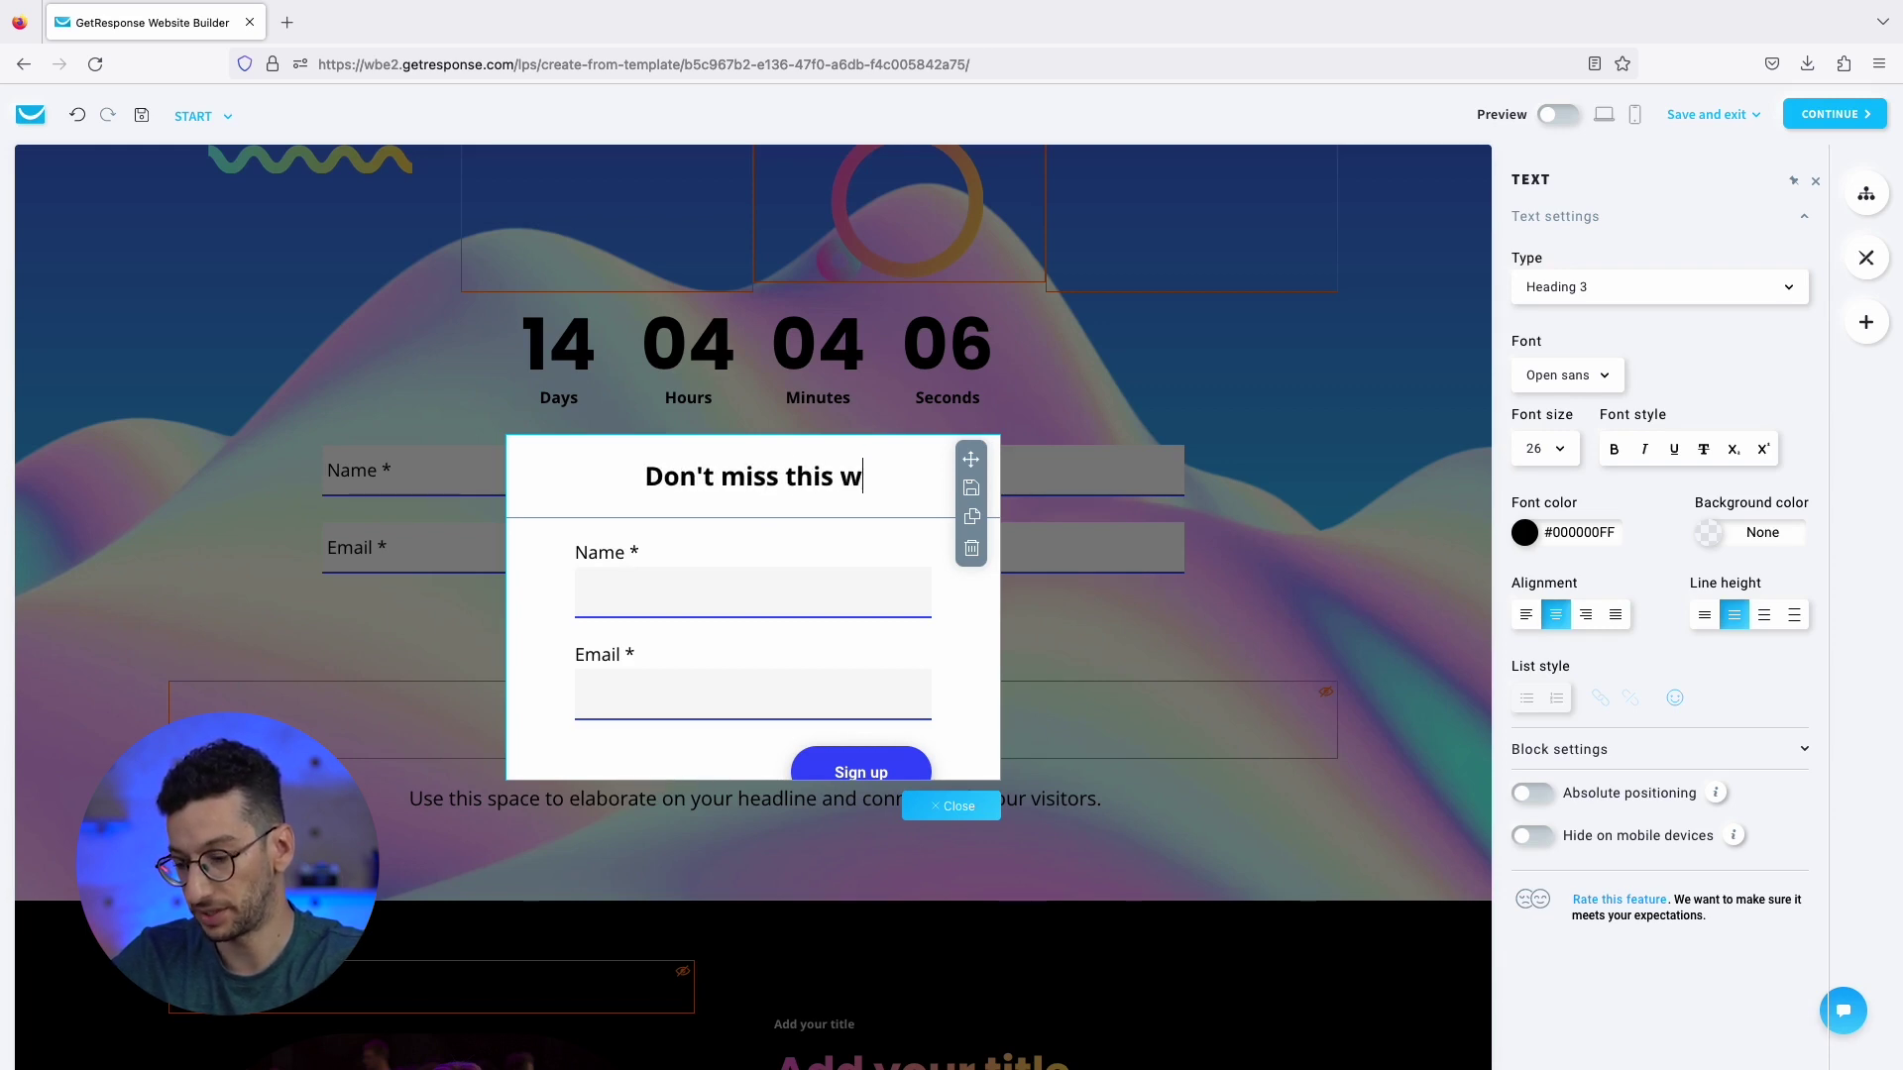
{"action": "type", "text": "ebinar!"}
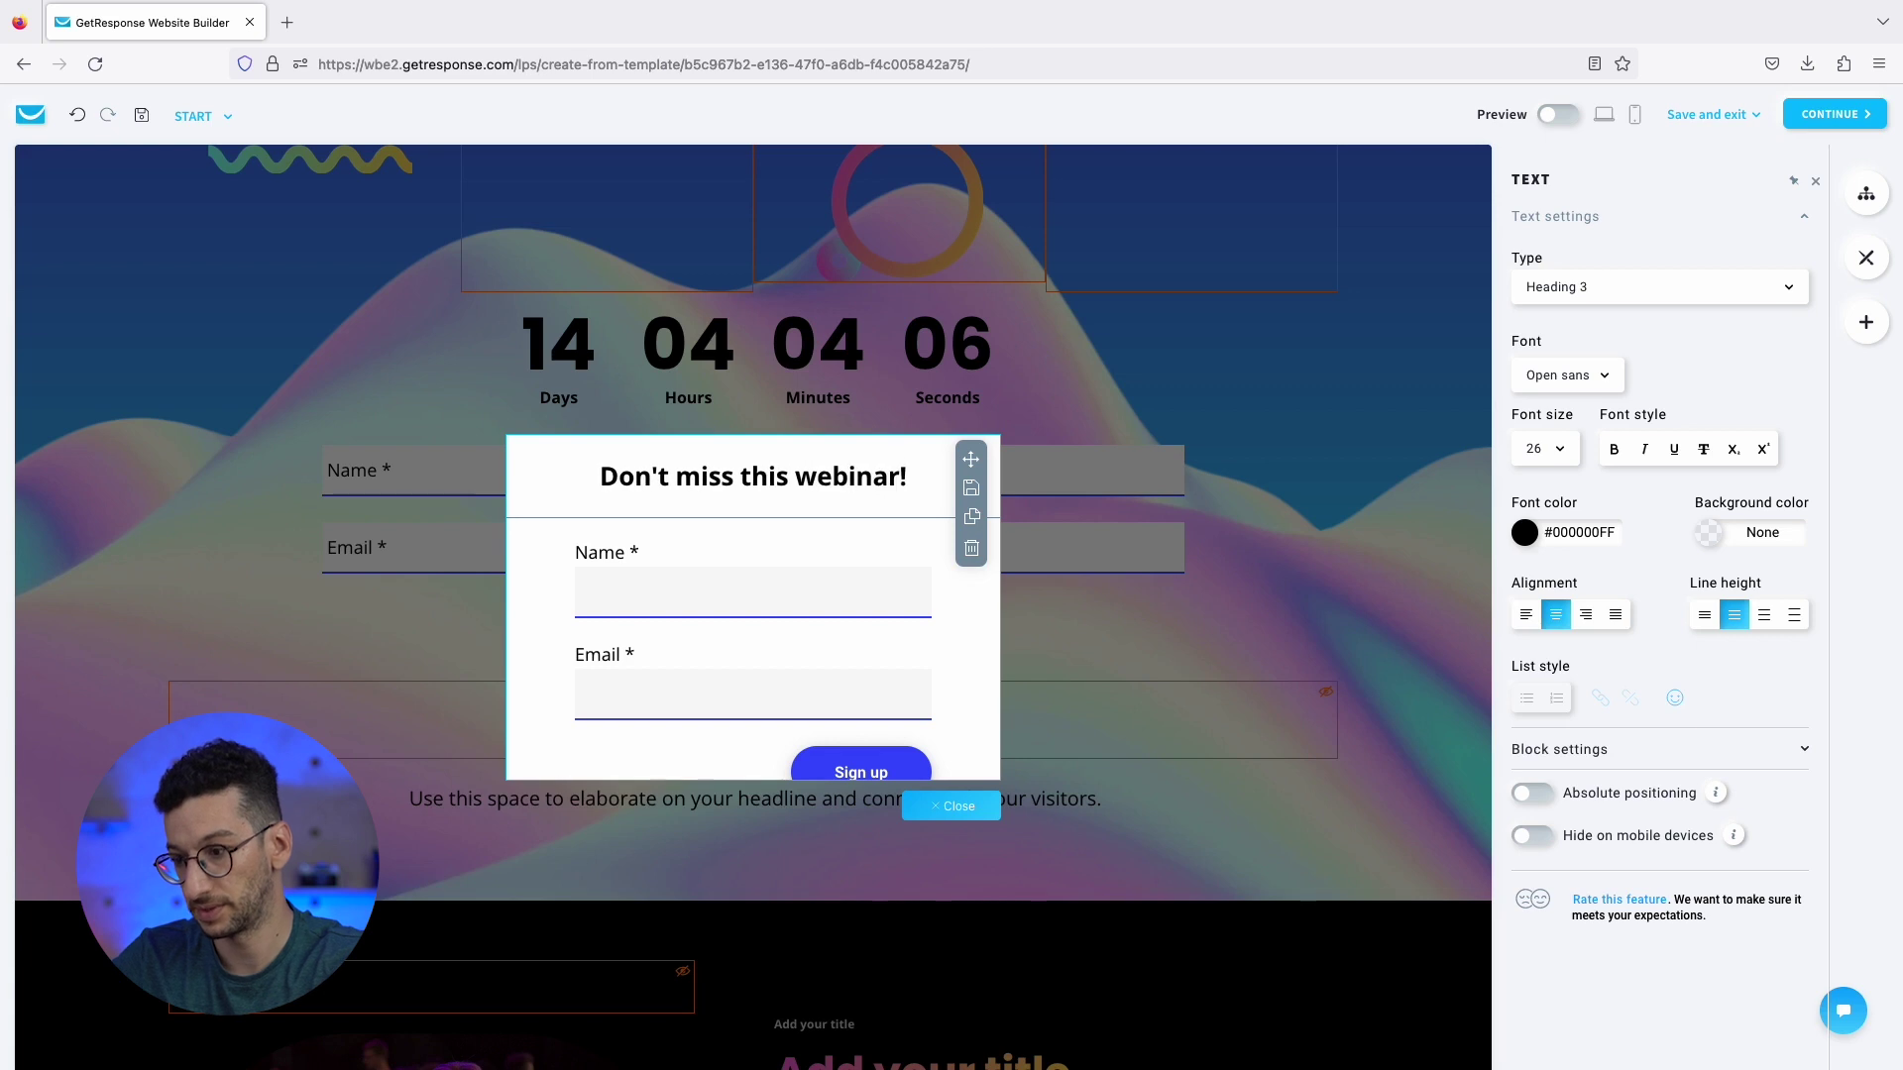
Review the fields and success view settings of the popup's signup form.
{"action": "scroll", "coordinate": [925, 711], "scroll_direction": "down", "scroll_amount": 1}
{"action": "left_click", "coordinate": [943, 736]}
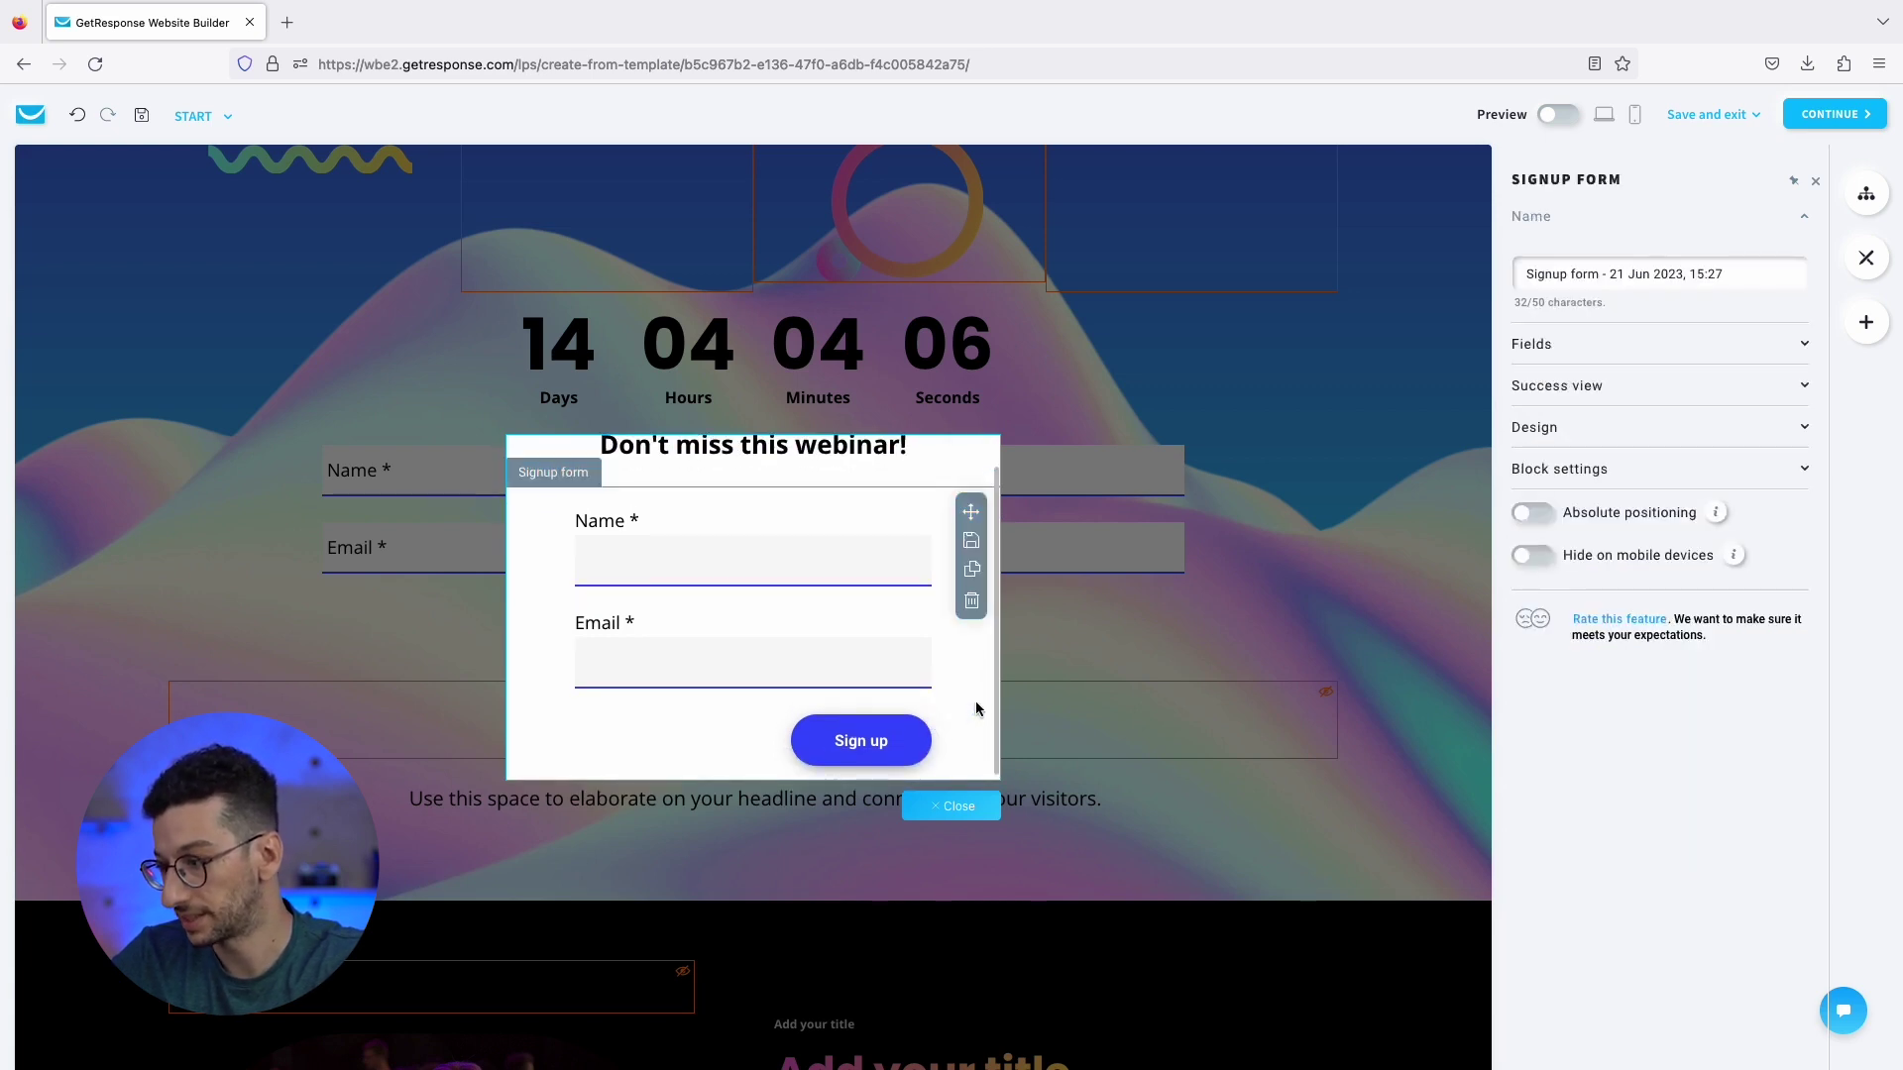
{"action": "left_click", "coordinate": [1604, 352]}
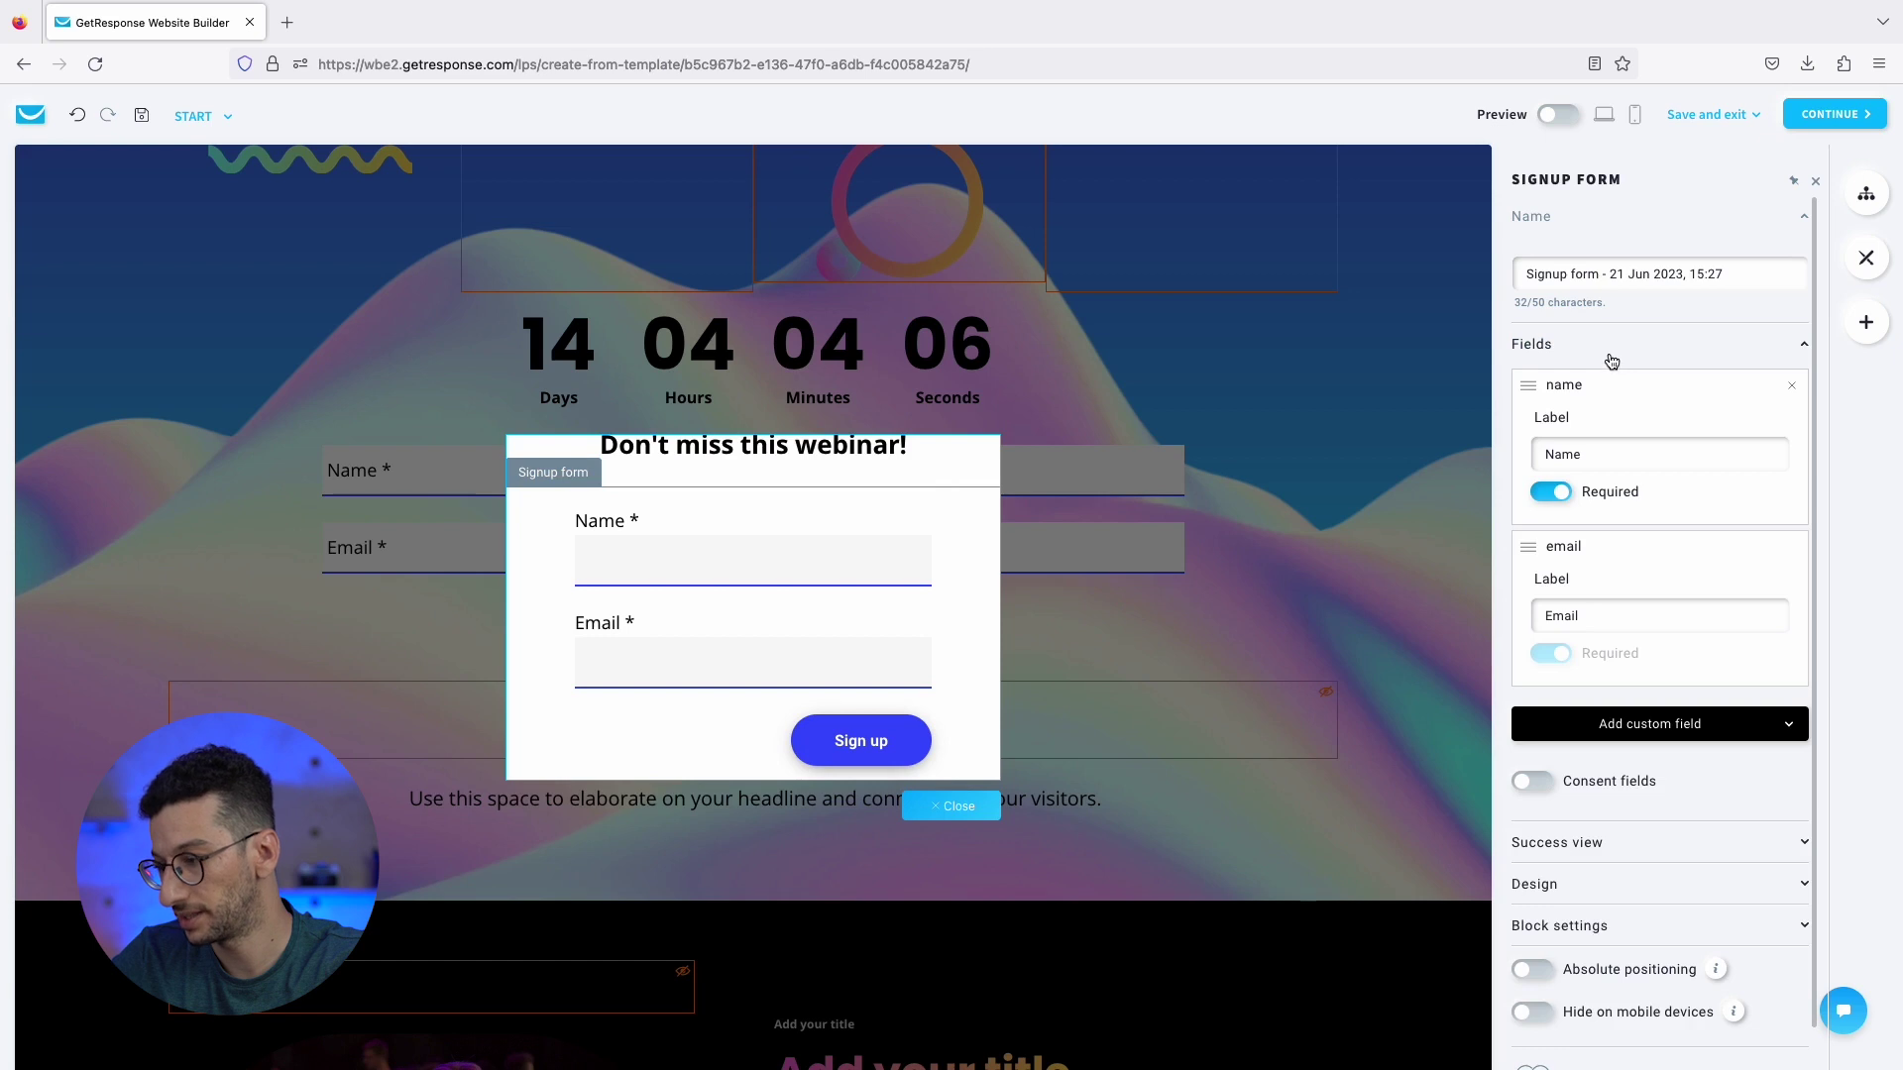
{"action": "left_click", "coordinate": [1611, 359]}
{"action": "left_click", "coordinate": [1614, 393]}
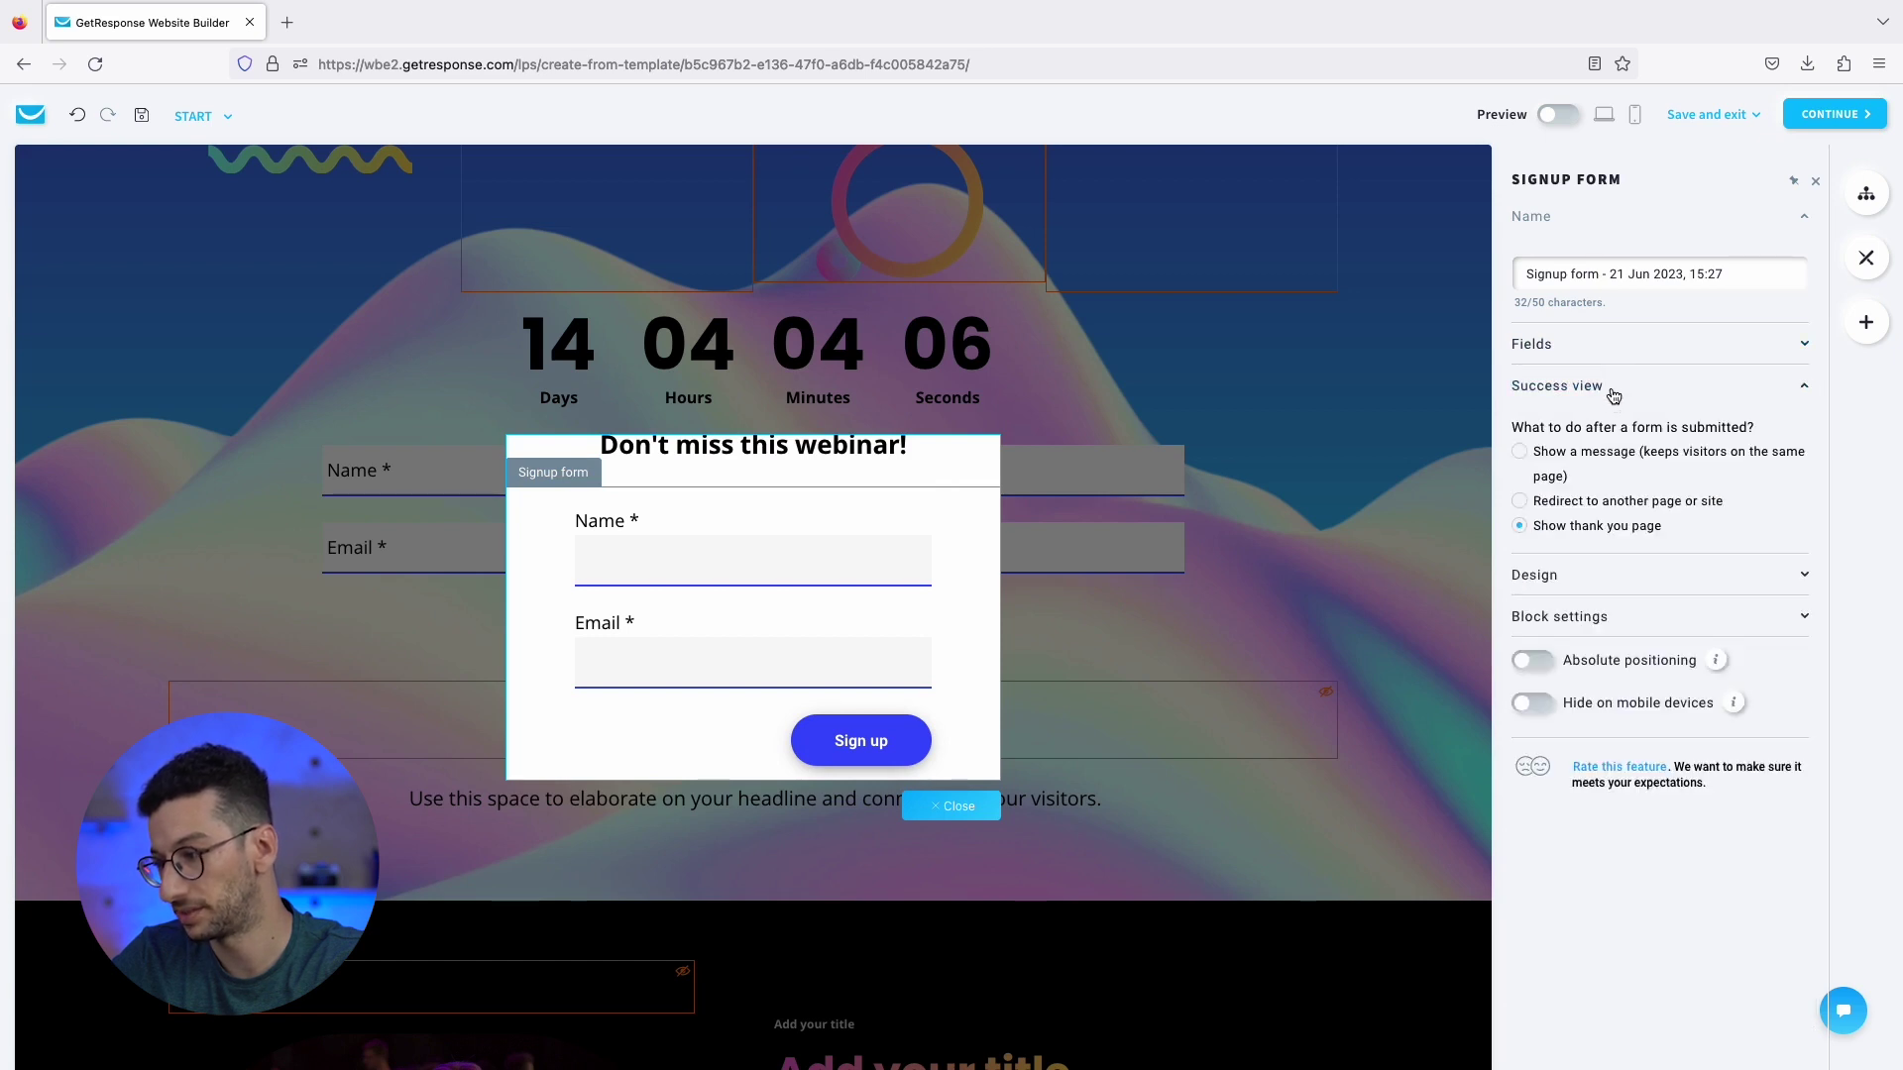
{"action": "left_click", "coordinate": [1614, 393]}
Centre the Sign up button in the popup's signup form through the form's design settings.
{"action": "left_click", "coordinate": [1607, 430]}
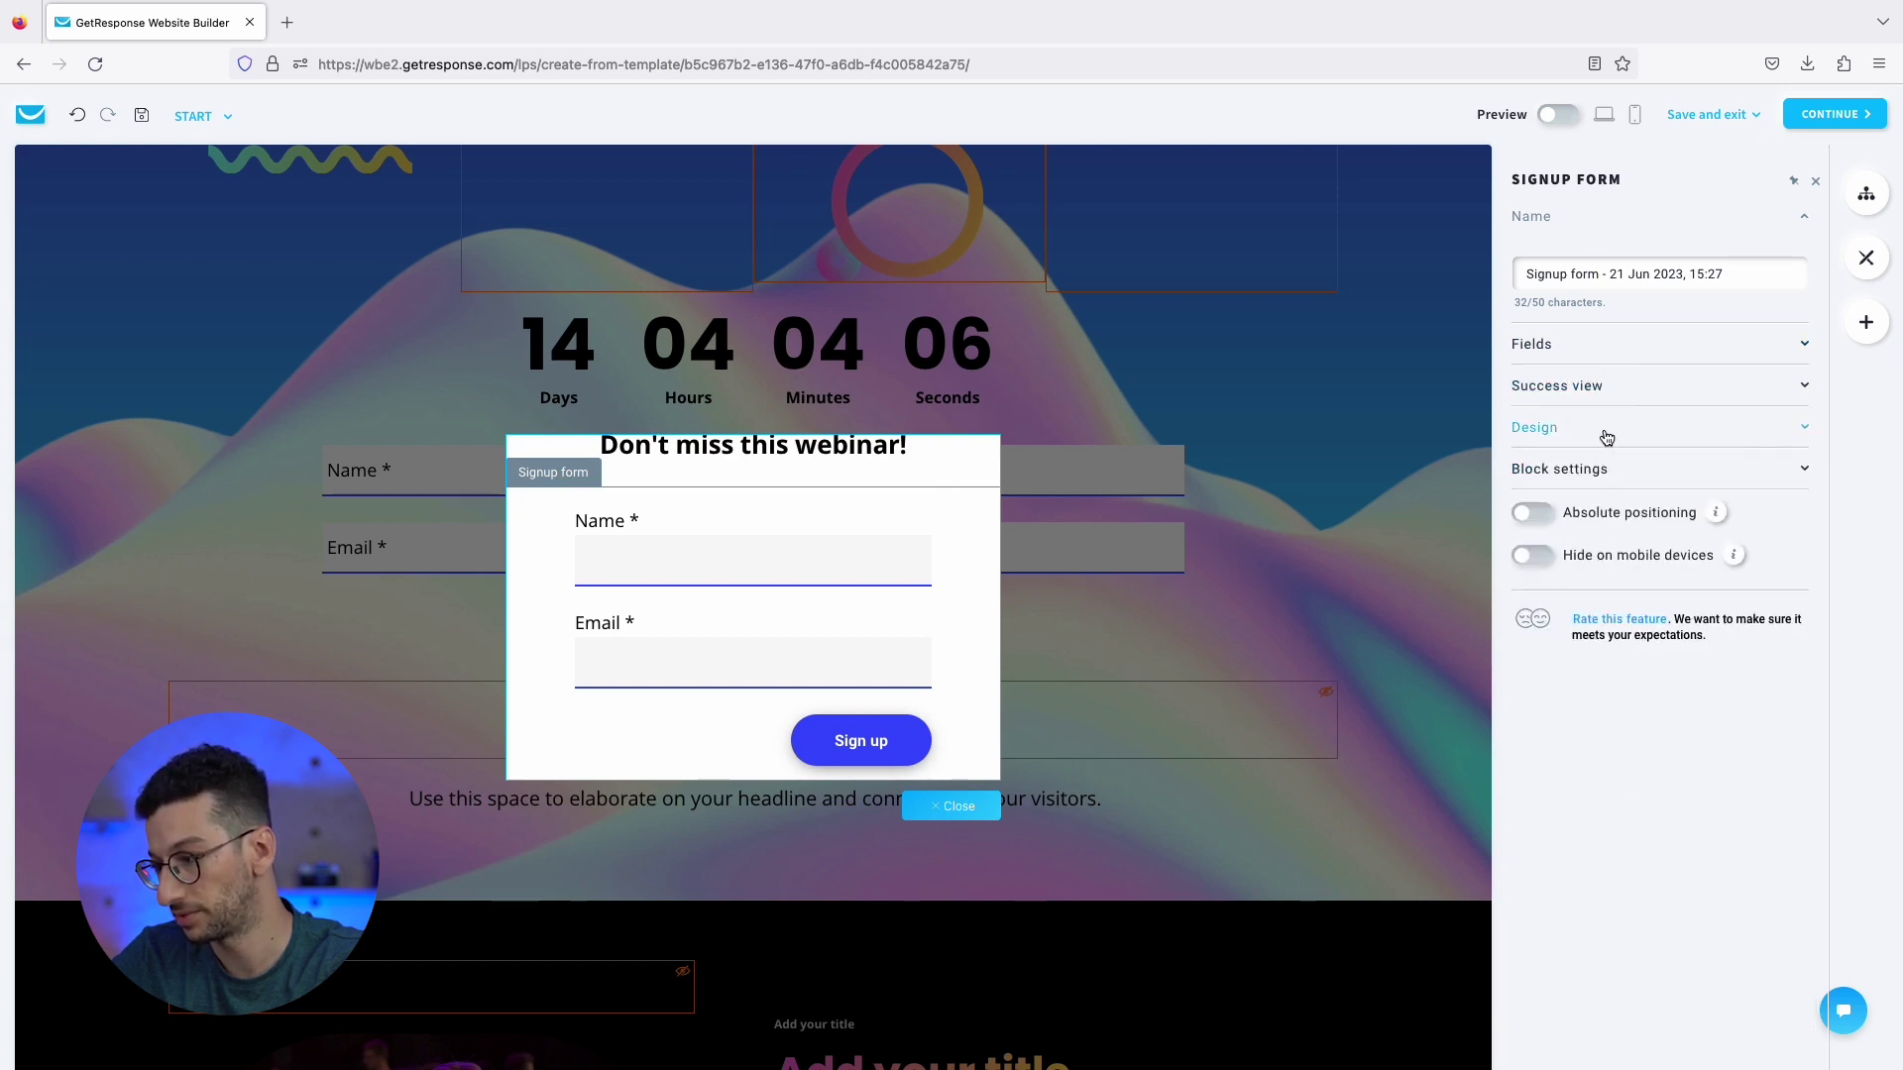
{"action": "left_click", "coordinate": [1549, 510]}
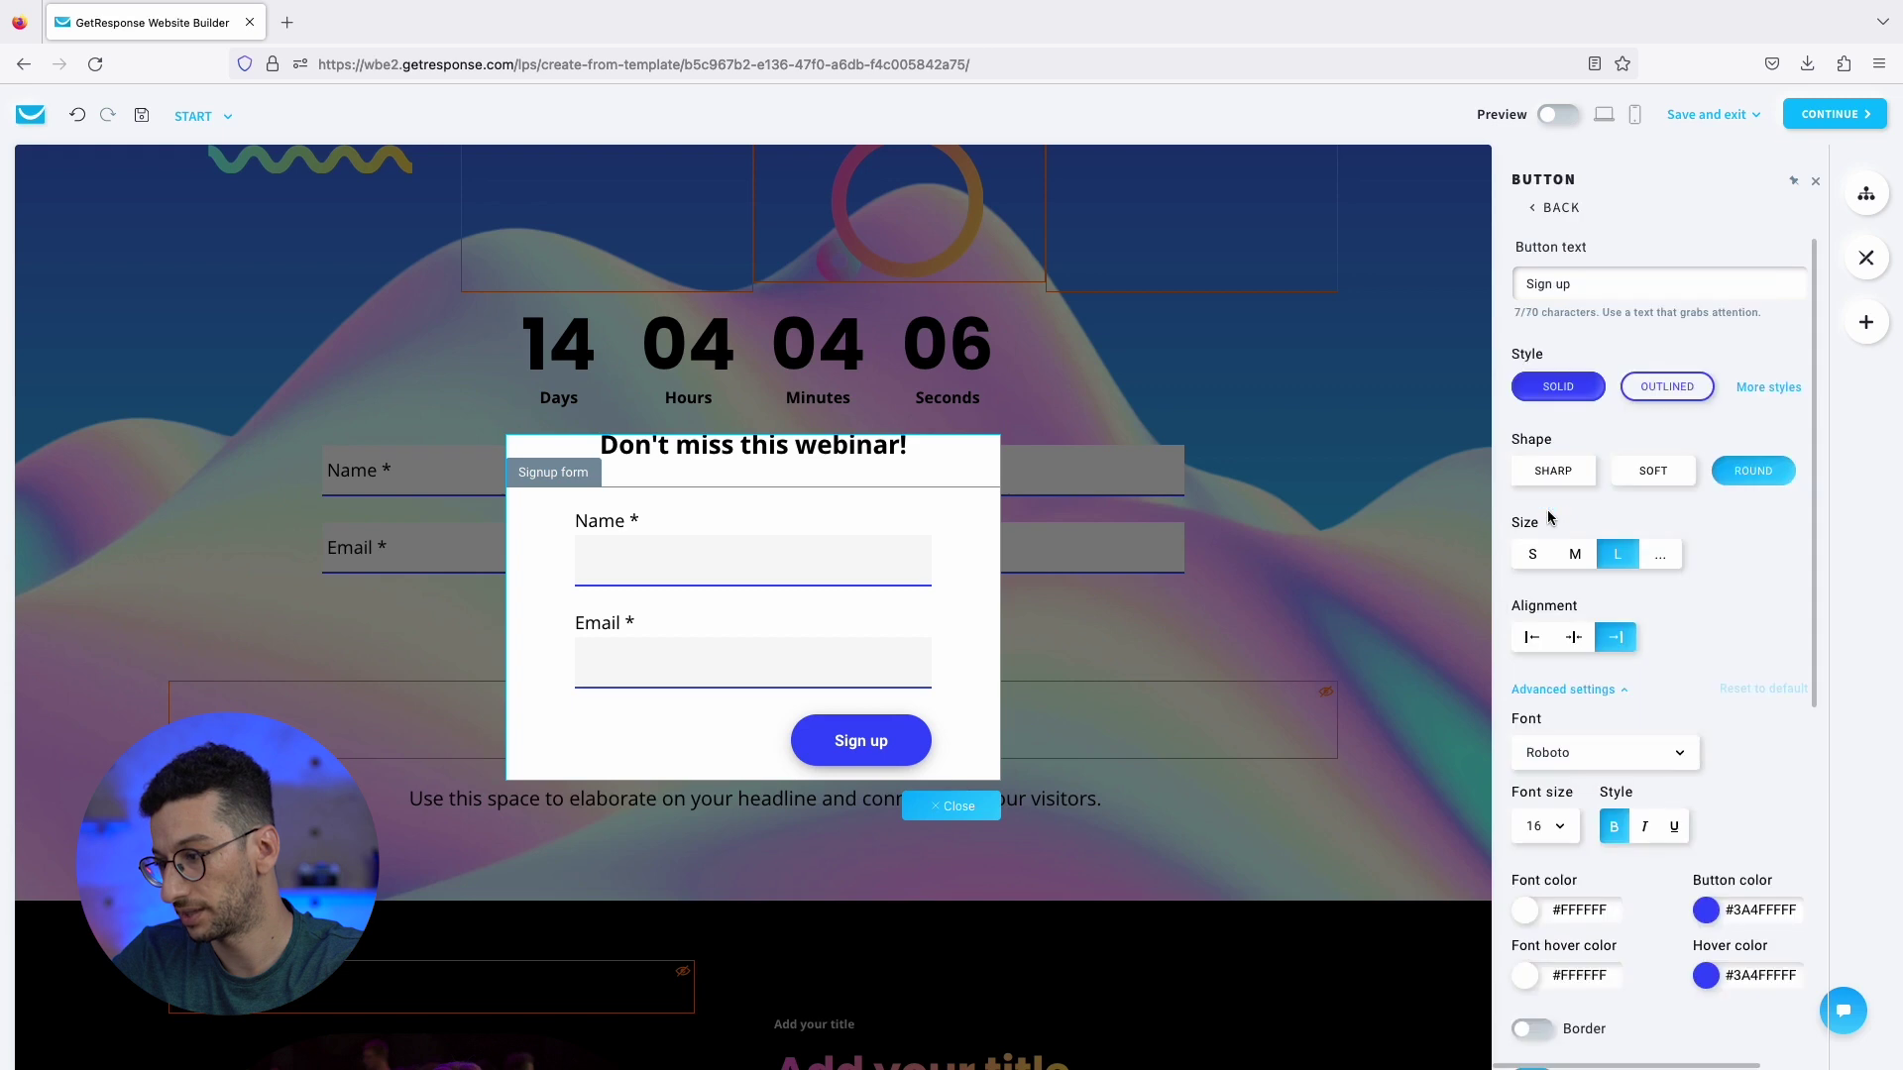
{"action": "left_click", "coordinate": [1574, 637]}
{"action": "scroll", "coordinate": [1705, 605], "scroll_direction": "down", "scroll_amount": 2}
{"action": "scroll", "coordinate": [1704, 598], "scroll_direction": "up", "scroll_amount": 2}
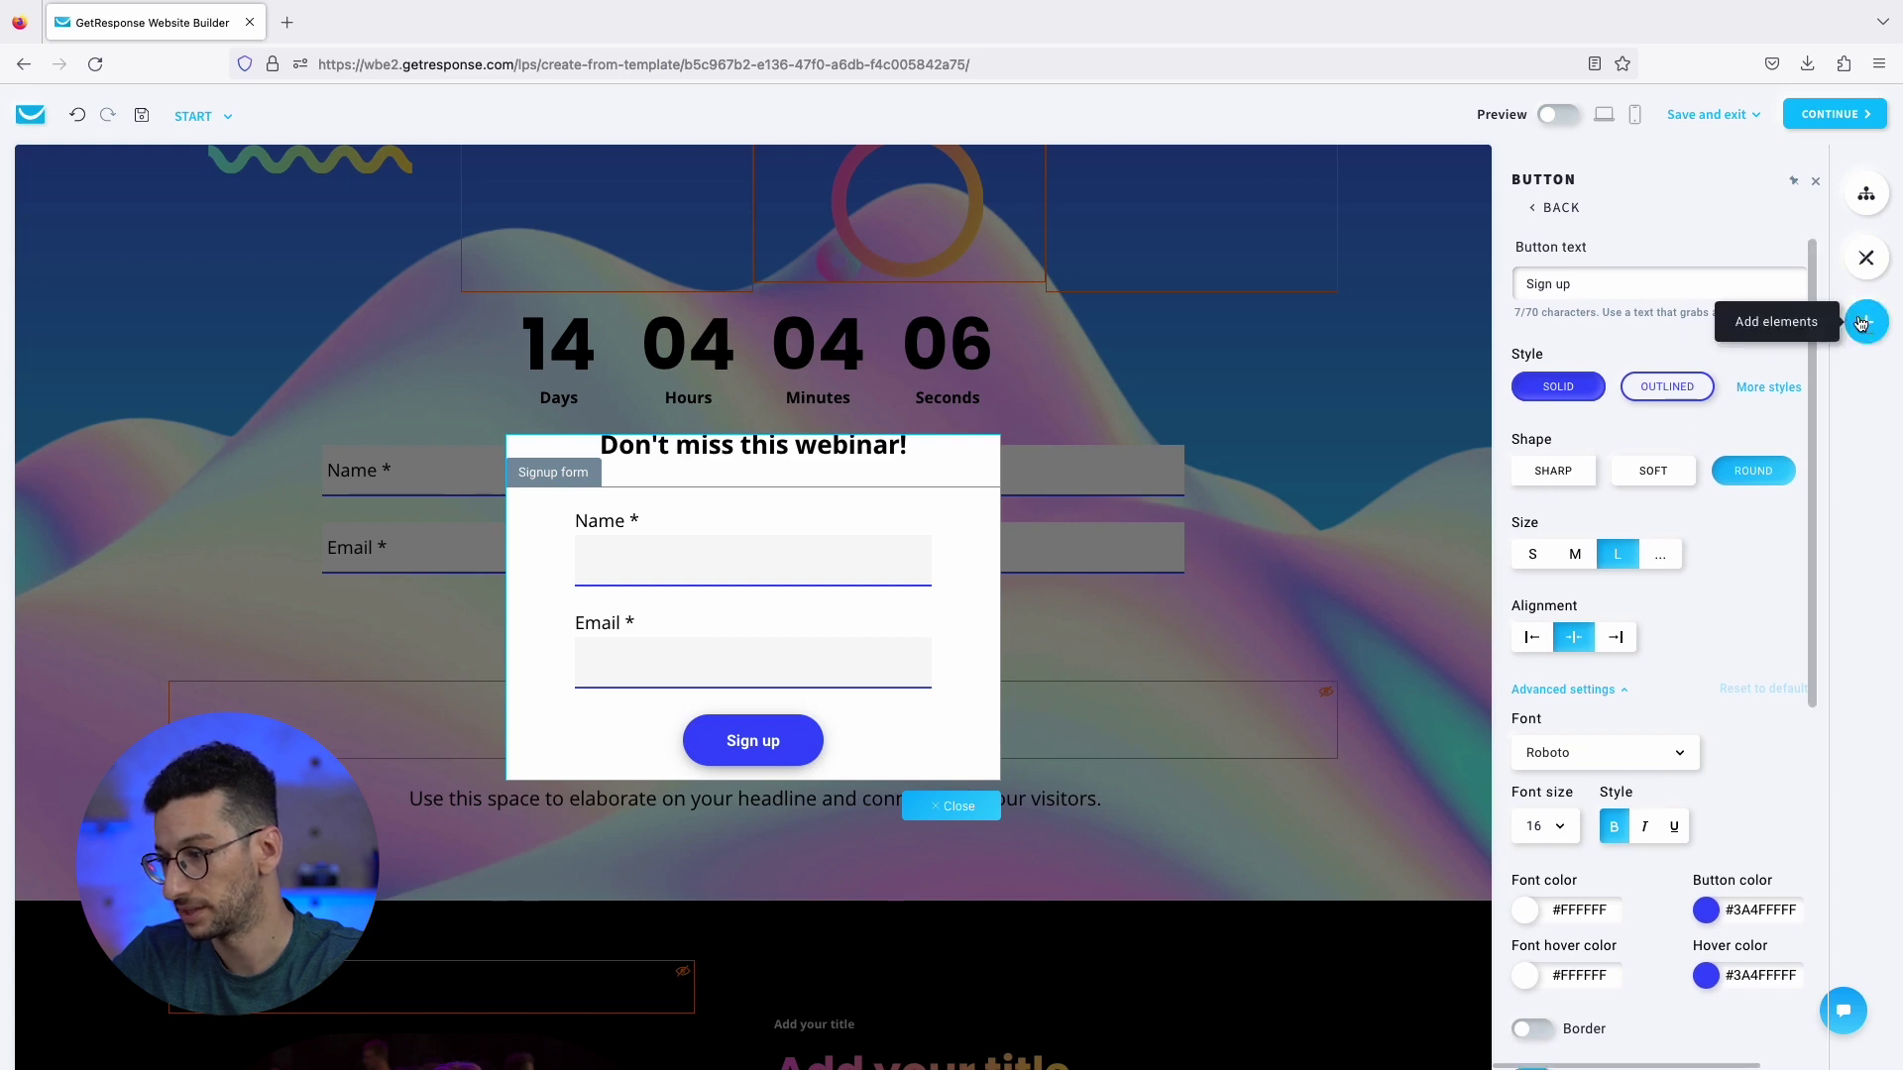
{"action": "left_click", "coordinate": [1556, 207]}
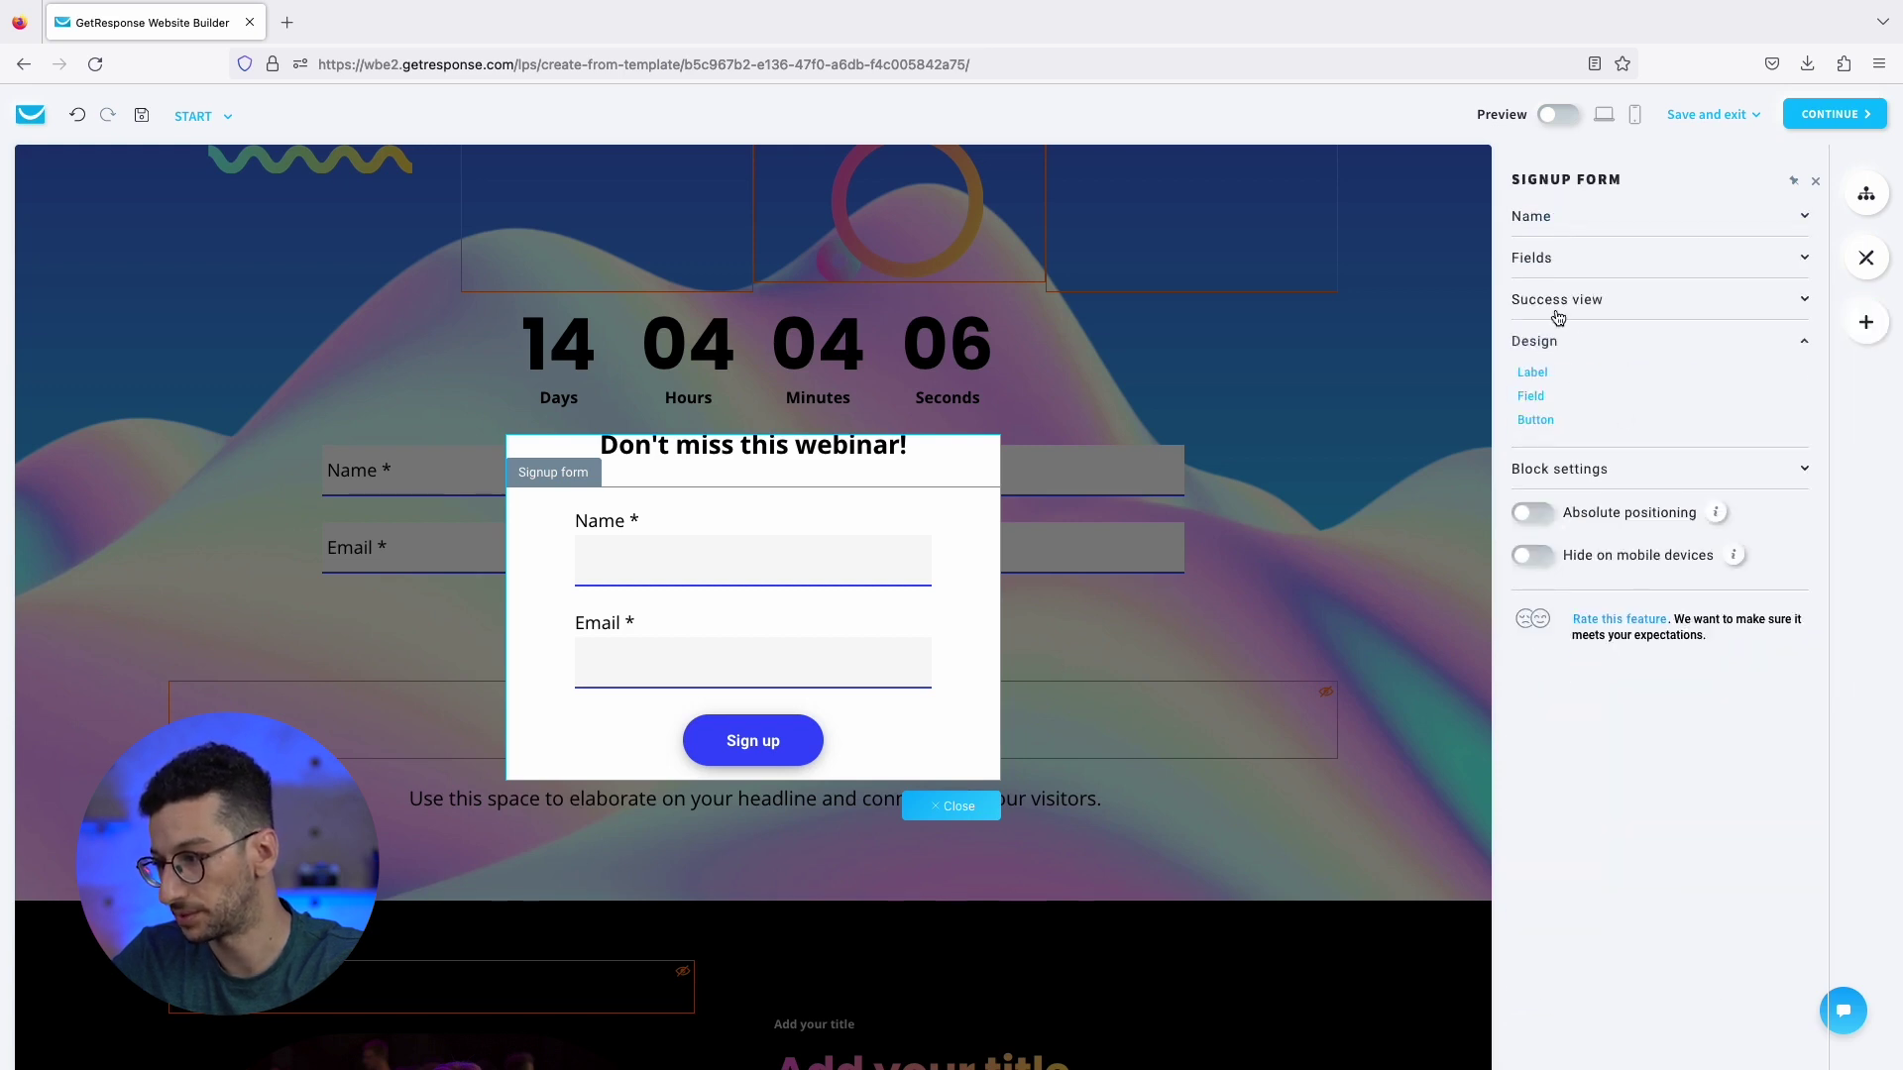
Give the popup's signup form block a gradient background with the blue start colour #4565E0FF.
{"action": "scroll", "coordinate": [1587, 463], "scroll_direction": "down", "scroll_amount": 1}
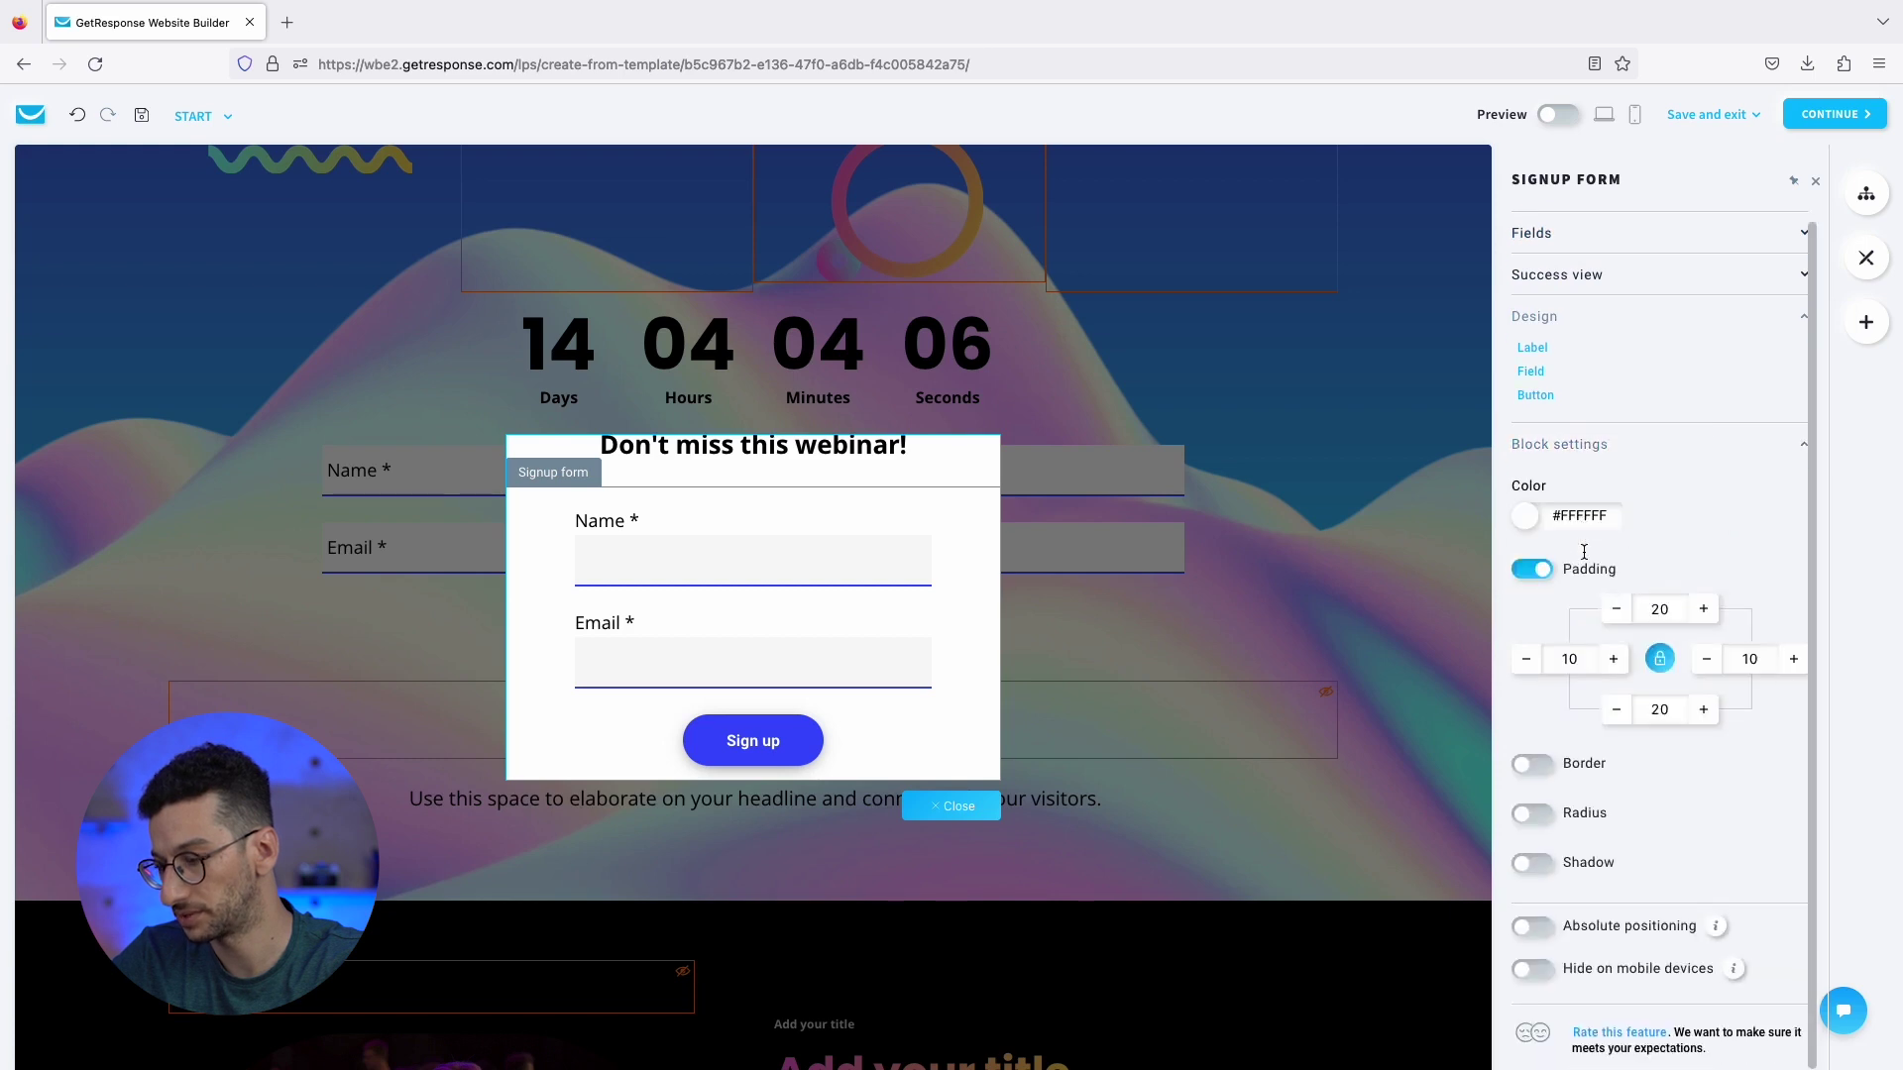
{"action": "left_click", "coordinate": [1525, 516]}
{"action": "left_click", "coordinate": [1705, 568]}
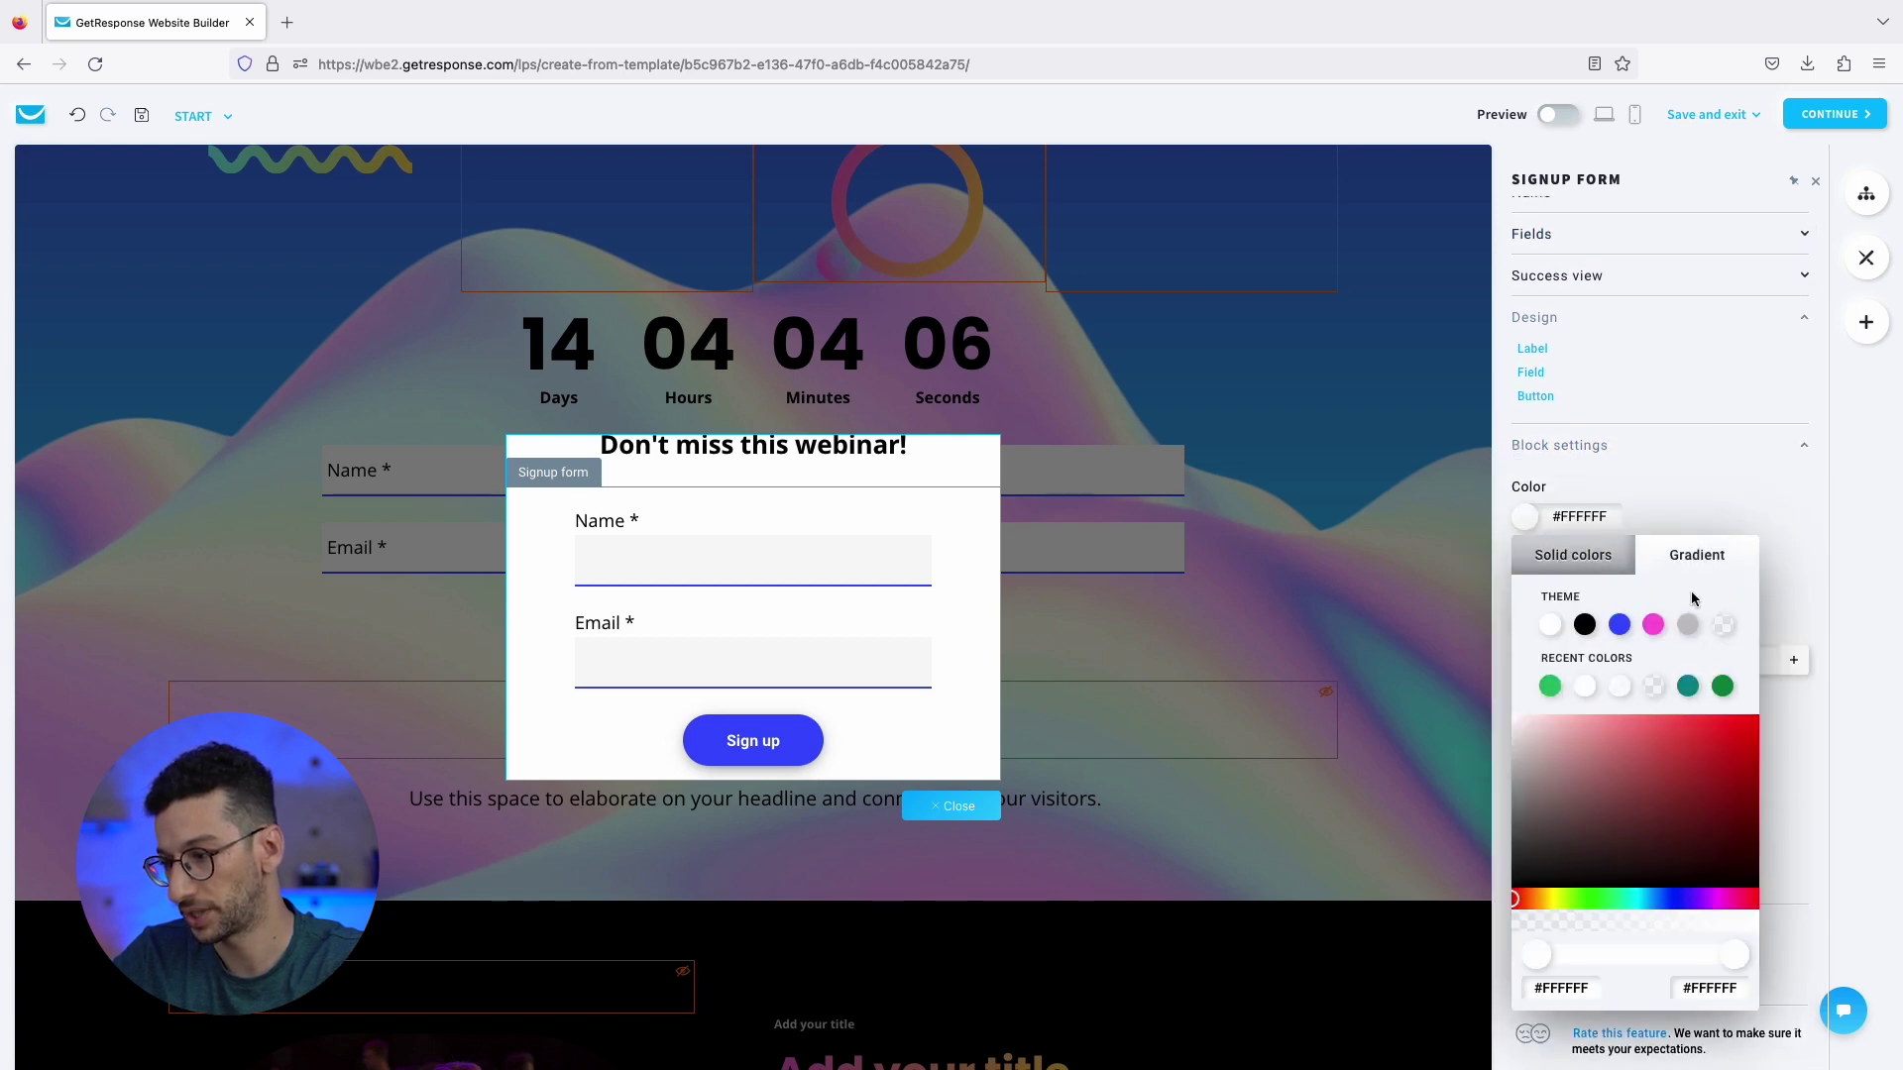
{"action": "left_click", "coordinate": [1652, 635]}
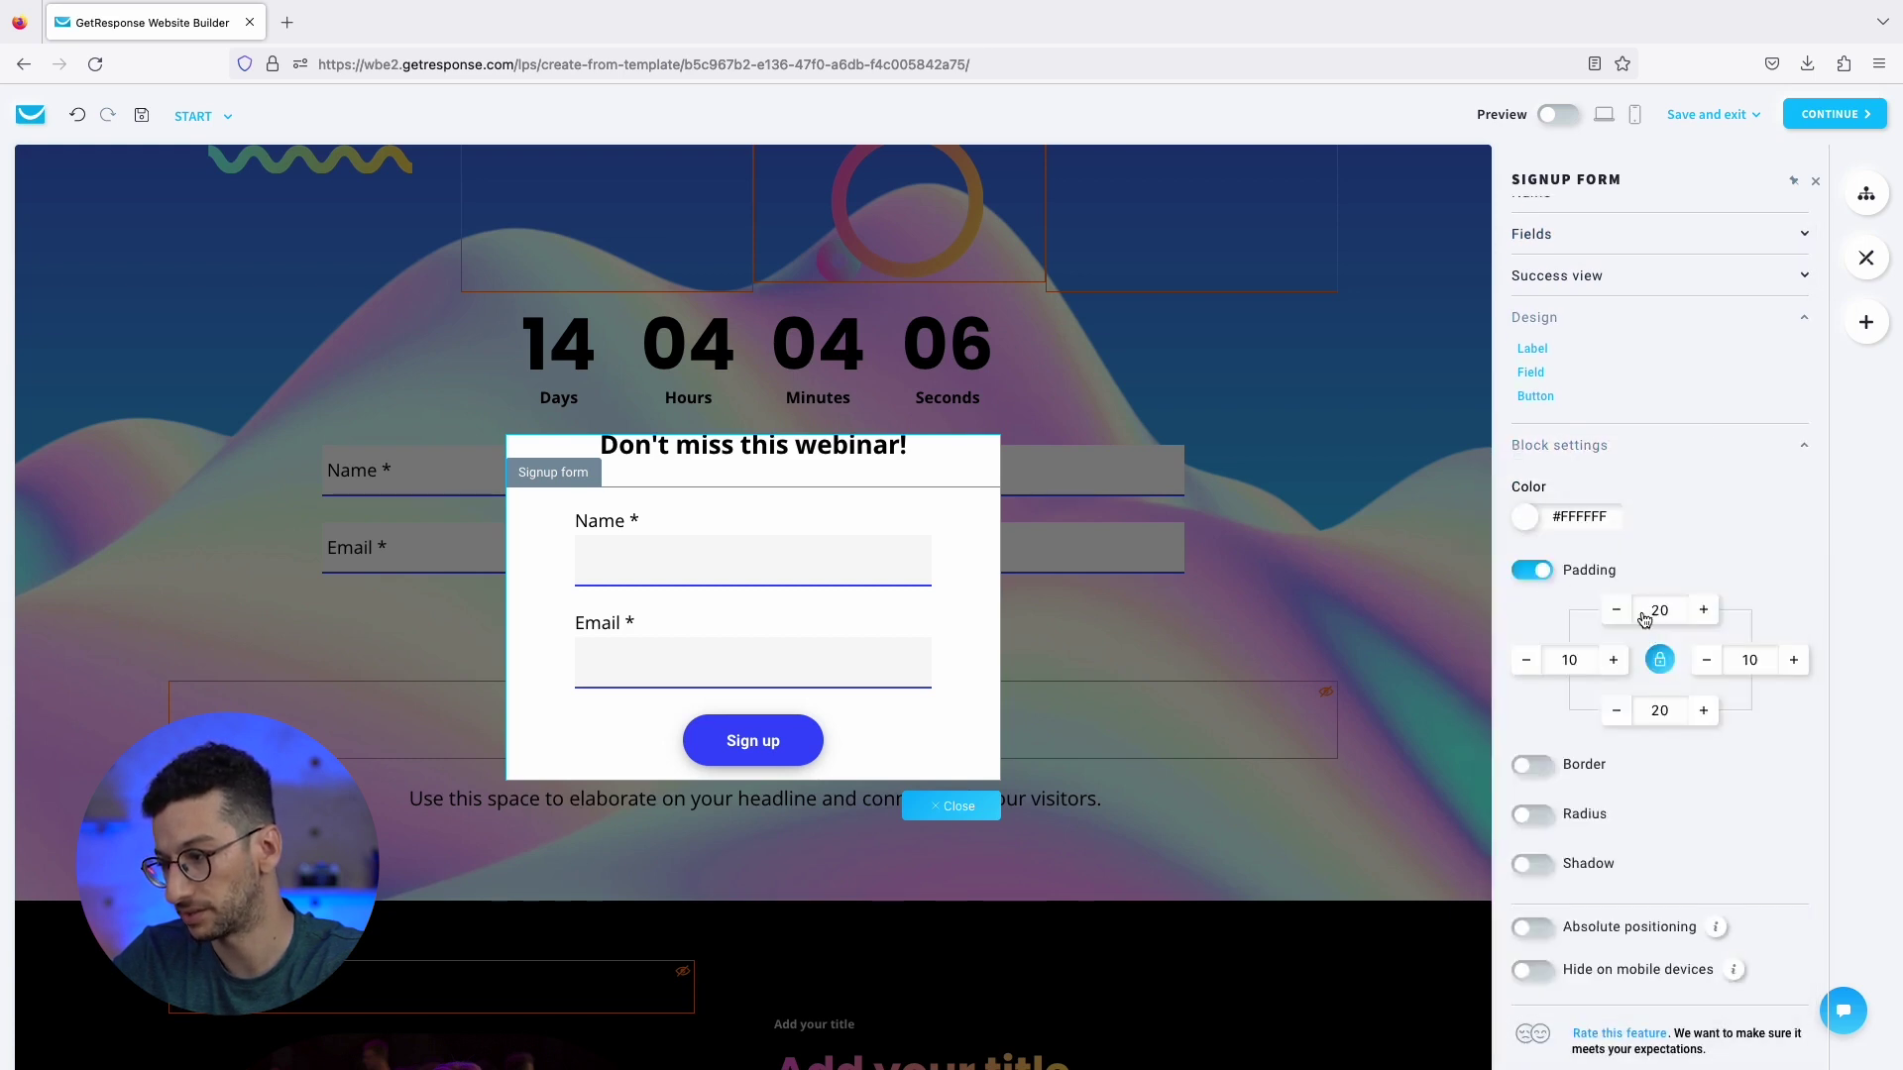
{"action": "left_click", "coordinate": [1531, 523]}
{"action": "left_click", "coordinate": [1695, 560]}
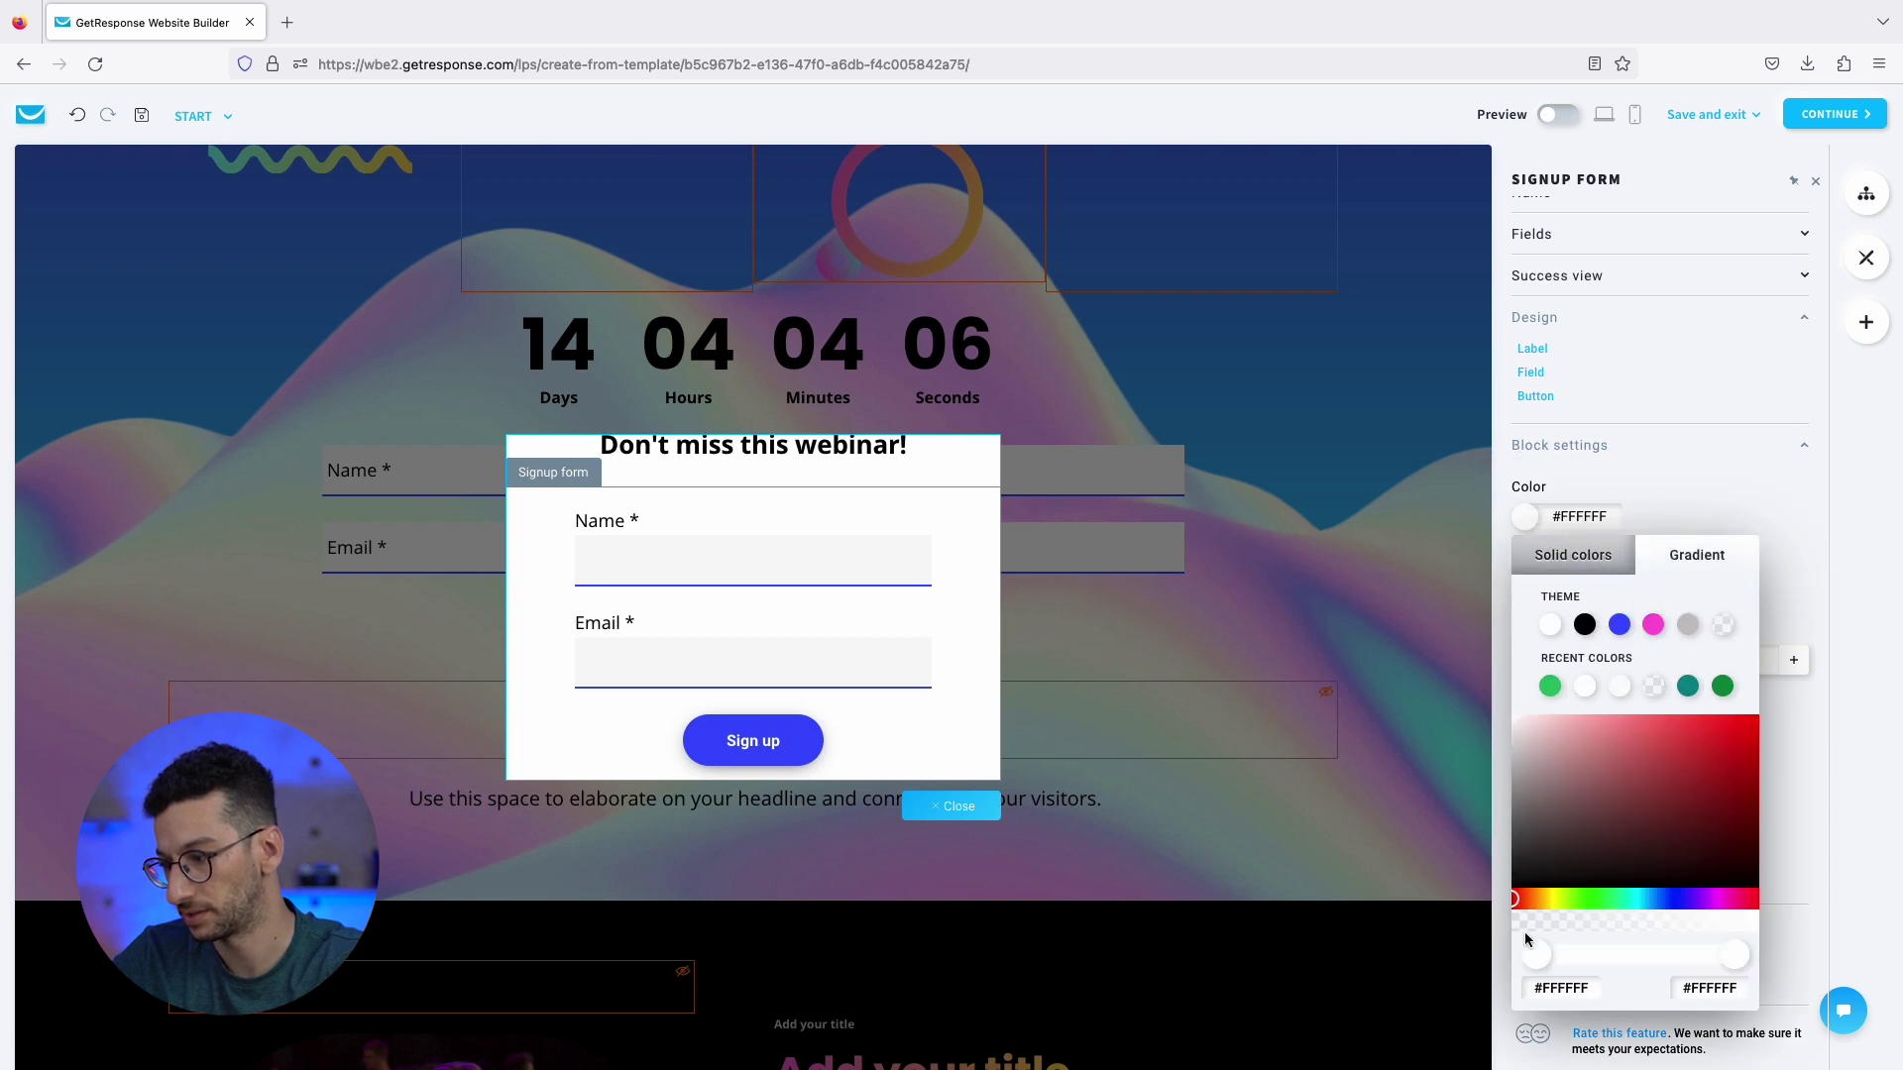
{"action": "left_click_drag", "start_coordinate": [1519, 904], "coordinate": [1708, 898]}
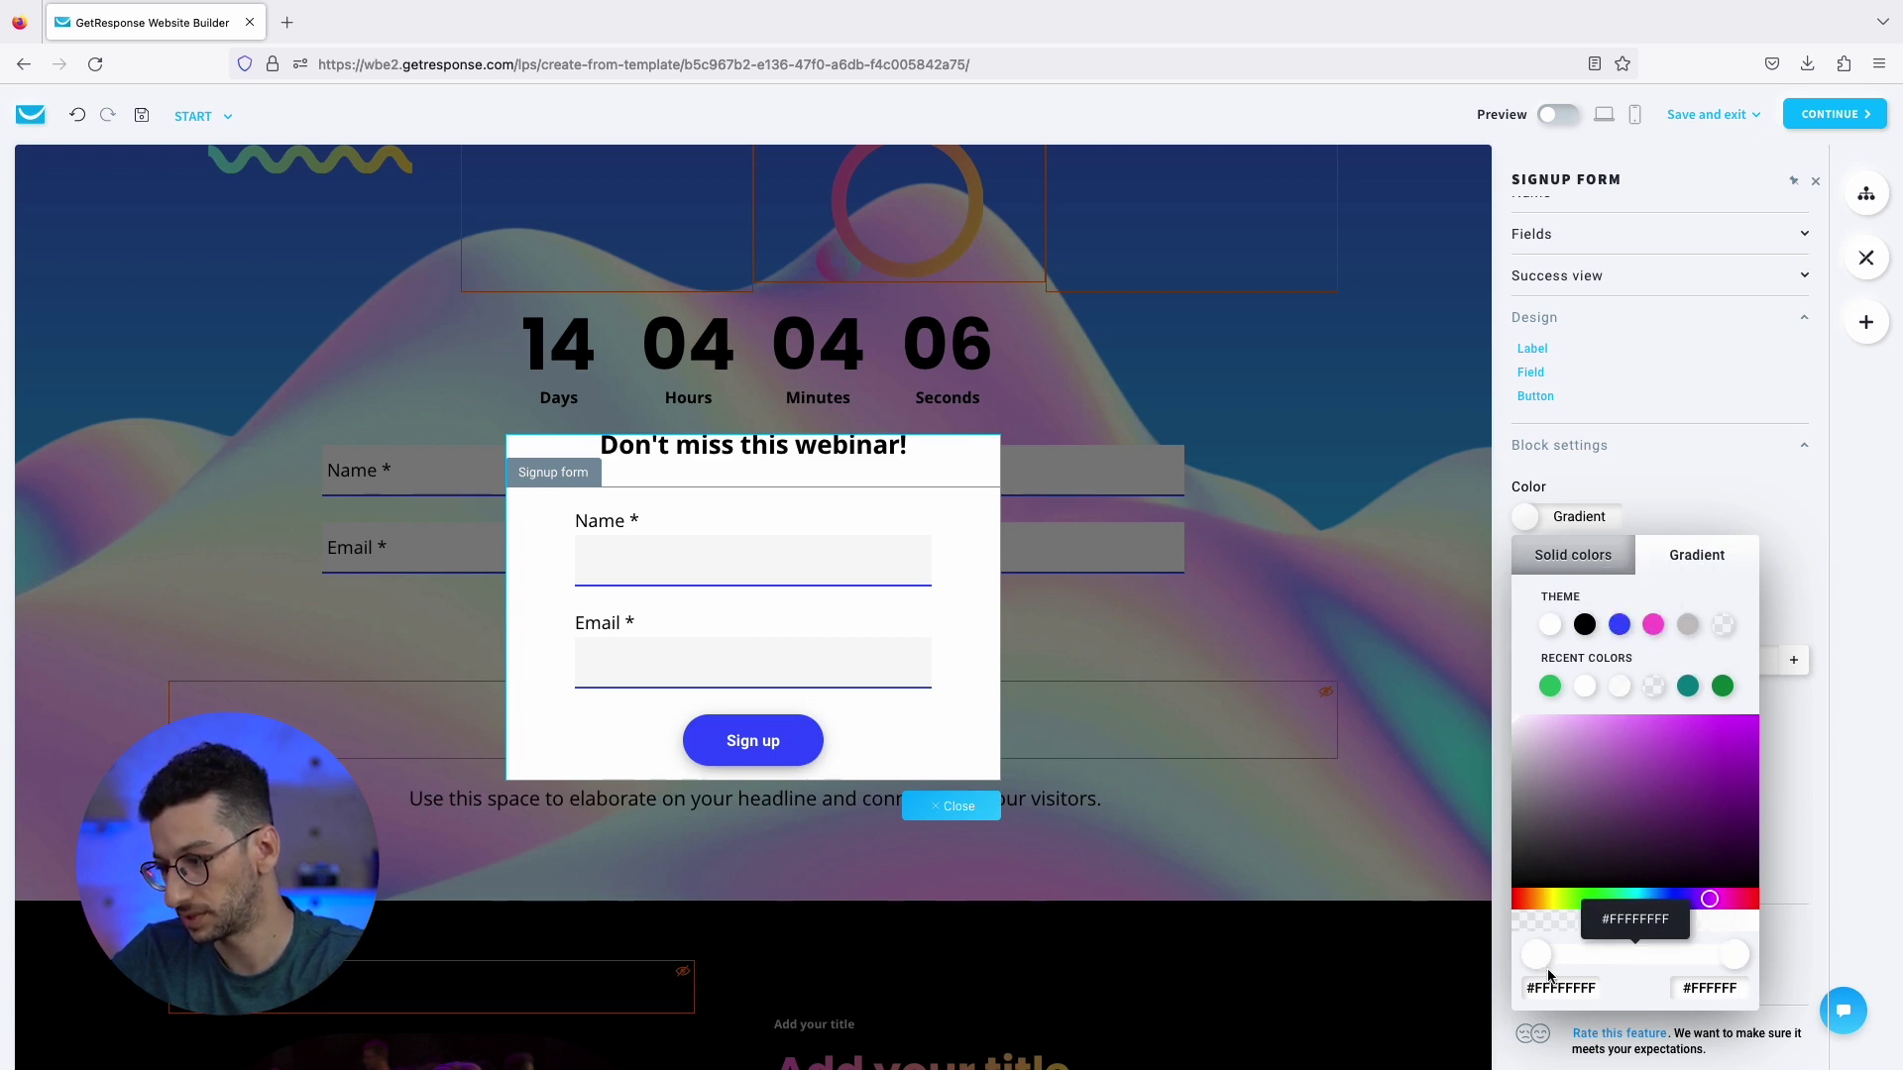
{"action": "left_click_drag", "start_coordinate": [1697, 909], "coordinate": [1639, 900]}
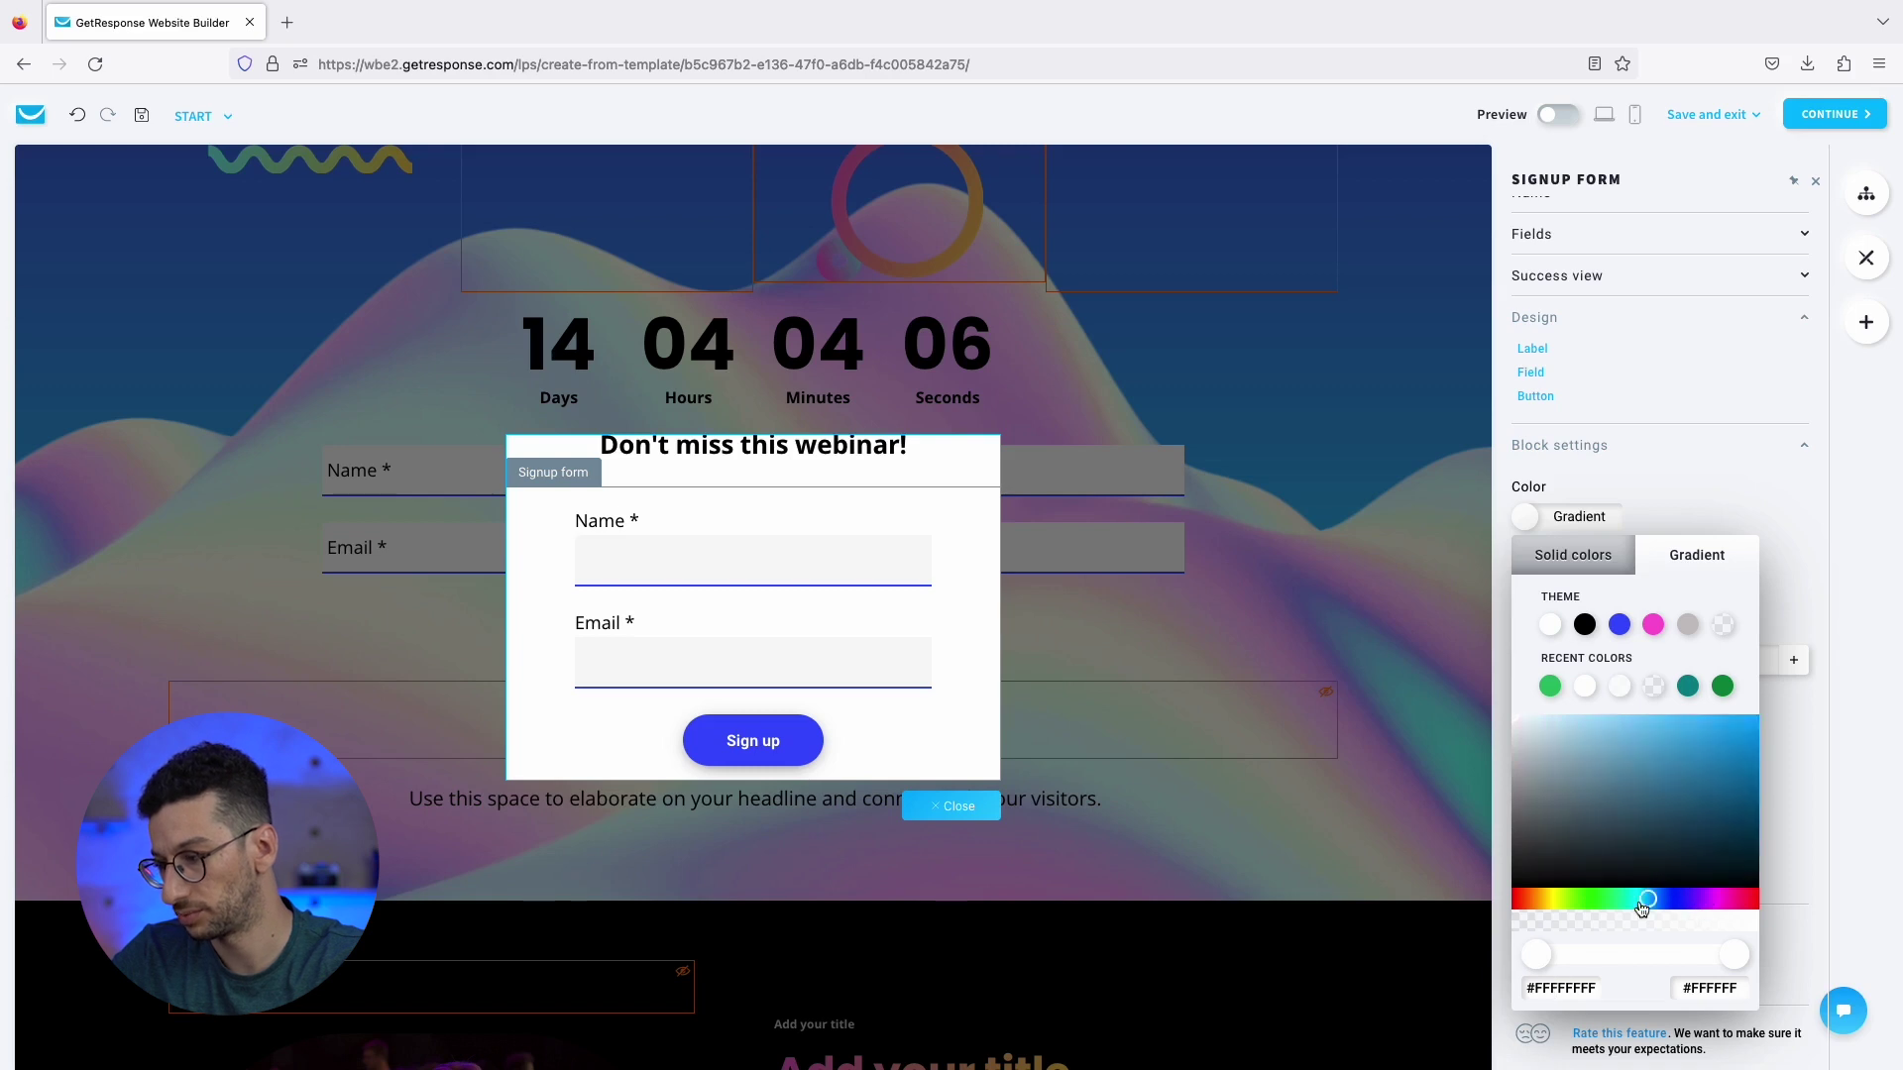
{"action": "left_click", "coordinate": [1726, 745]}
{"action": "left_click_drag", "start_coordinate": [1729, 751], "coordinate": [1682, 735]}
{"action": "left_click", "coordinate": [1667, 898]}
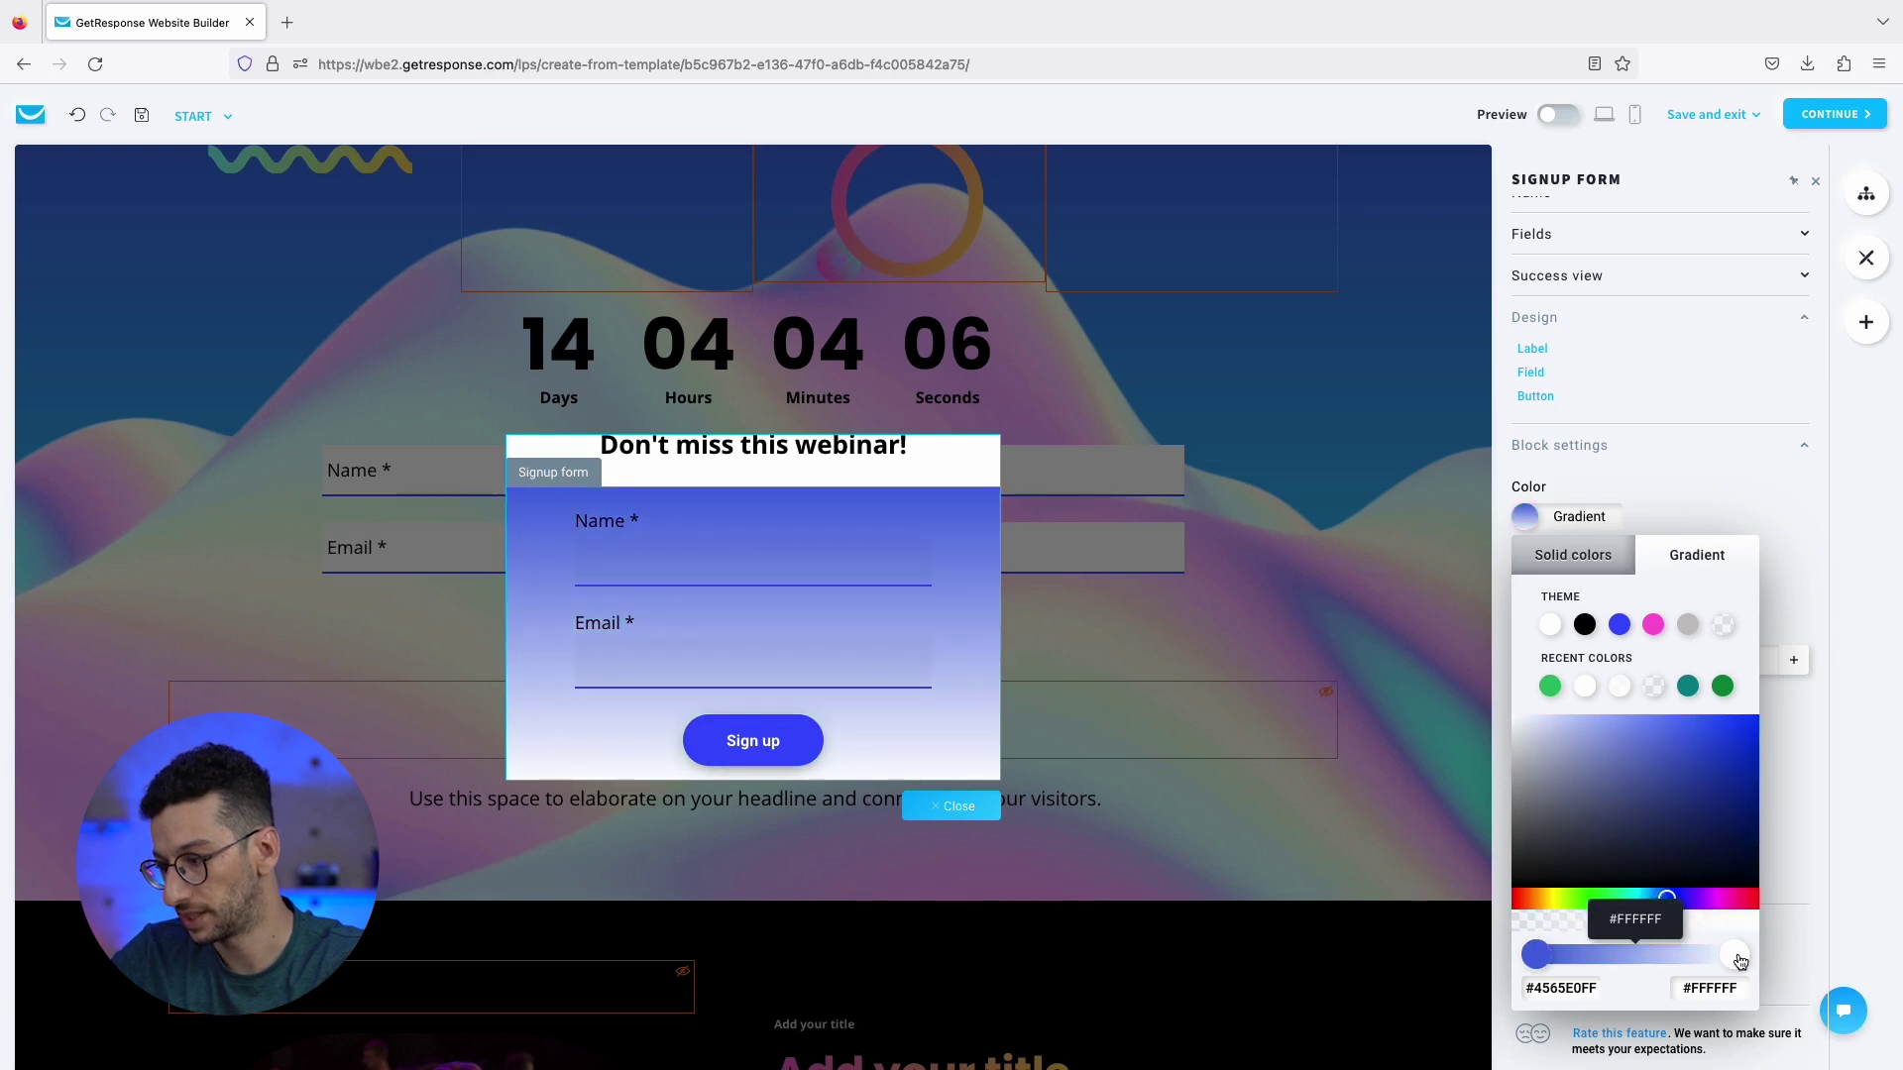
Set the end colour of the signup form's background gradient to pink #F37EFFFF.
{"action": "left_click", "coordinate": [1712, 988]}
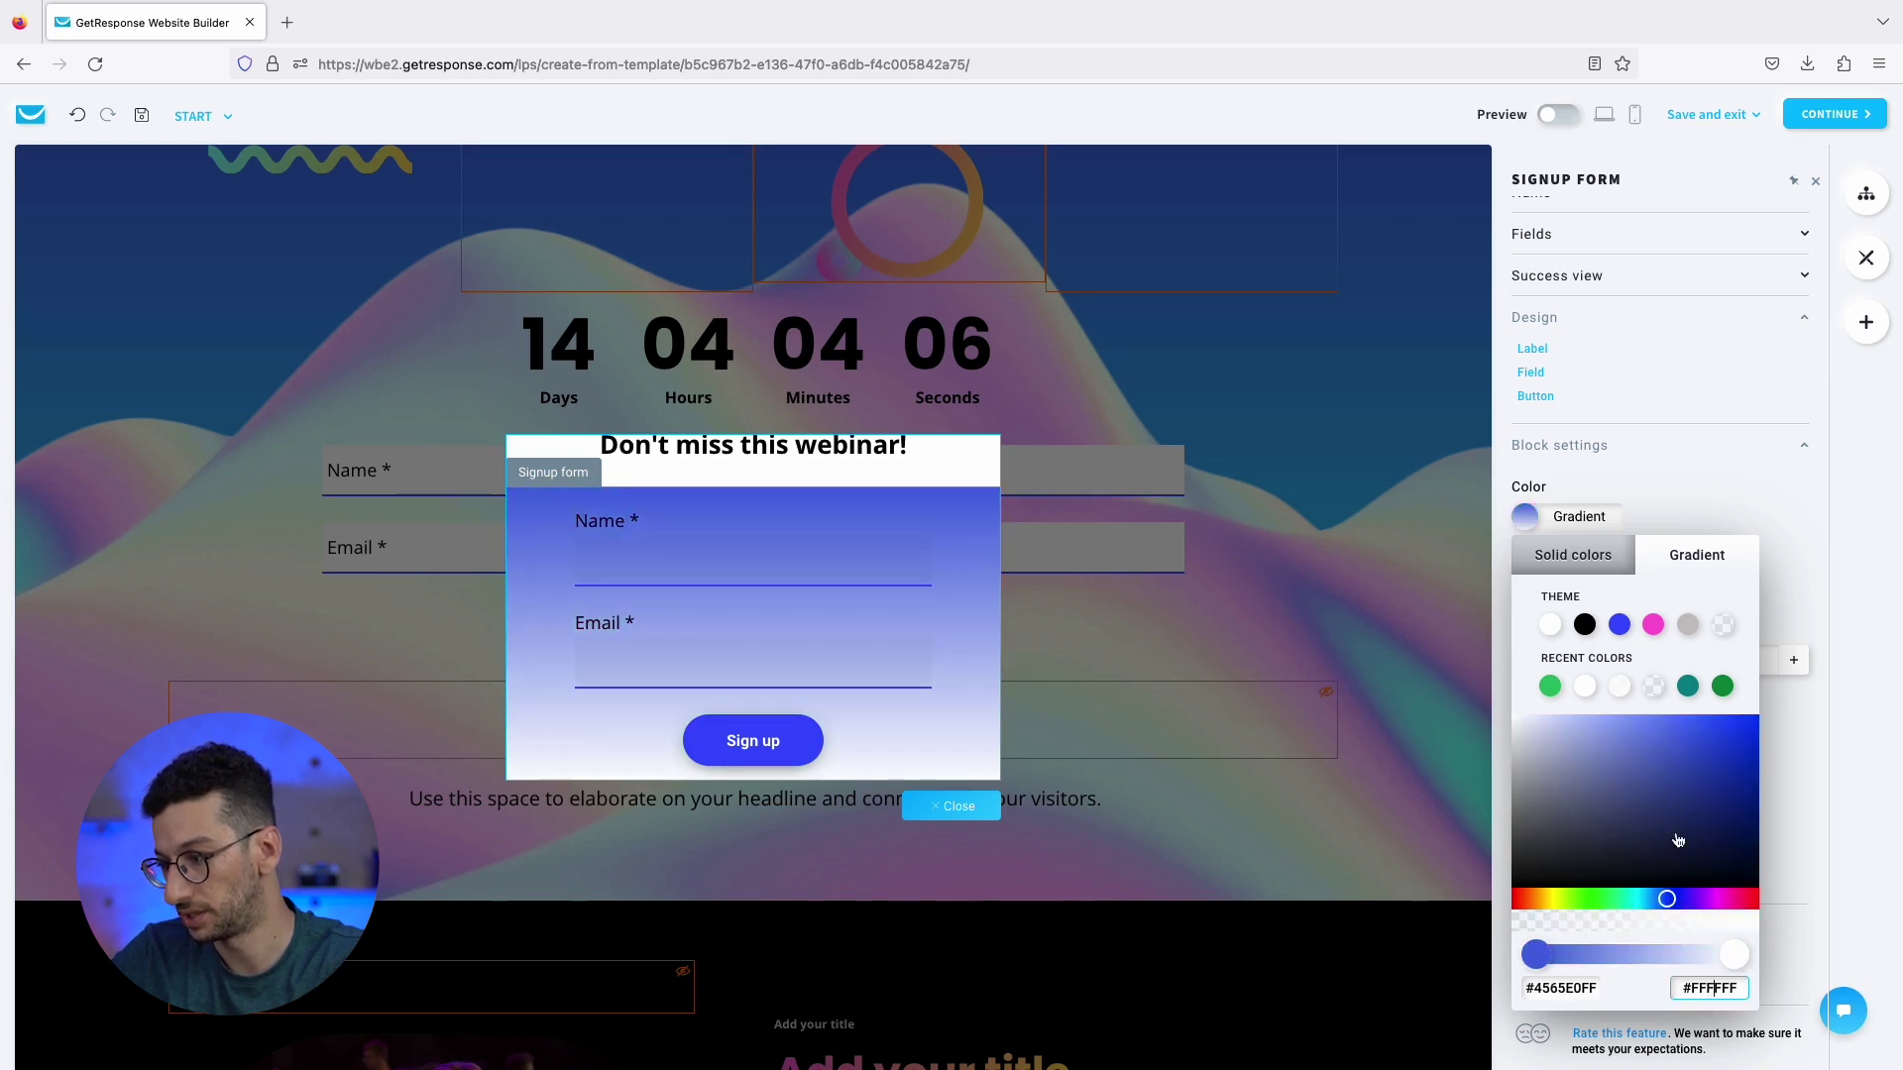
{"action": "left_click_drag", "start_coordinate": [1673, 898], "coordinate": [1712, 898]}
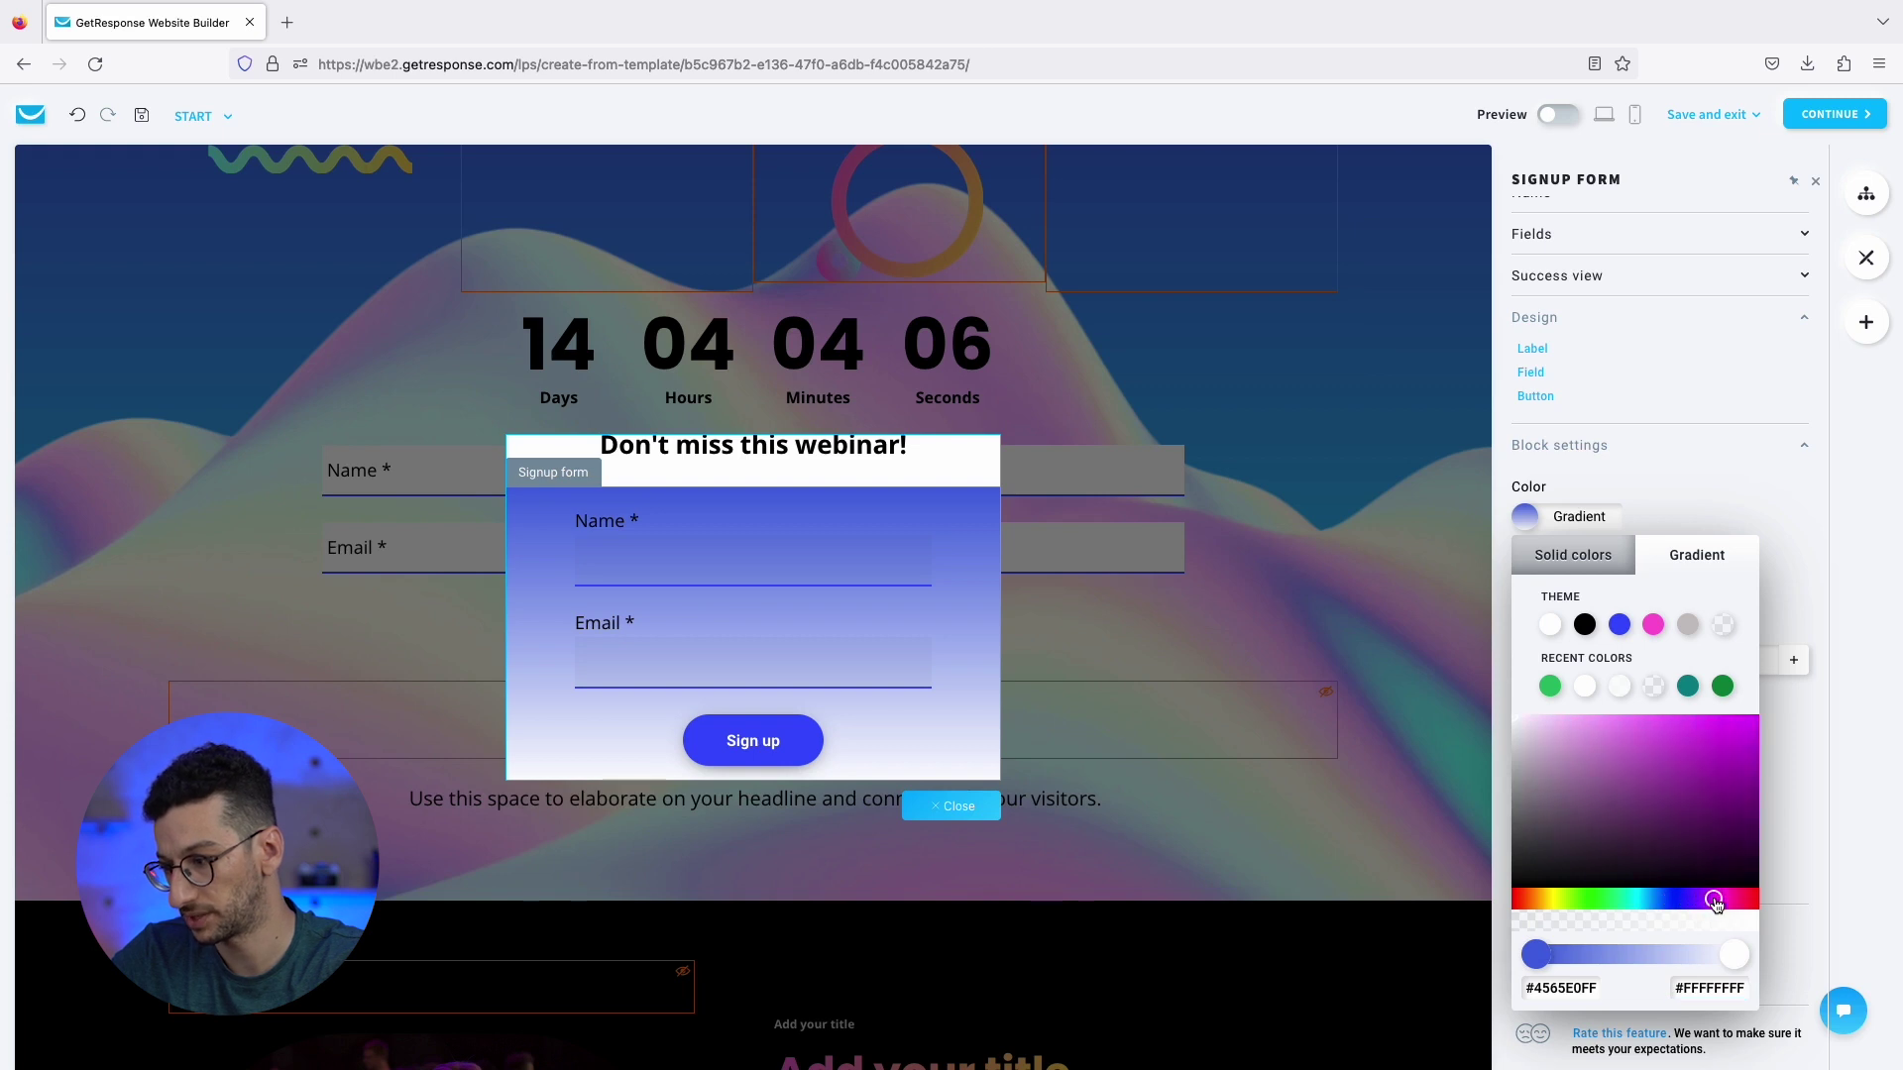
{"action": "left_click", "coordinate": [1719, 758]}
{"action": "left_click_drag", "start_coordinate": [1718, 758], "coordinate": [1641, 706]}
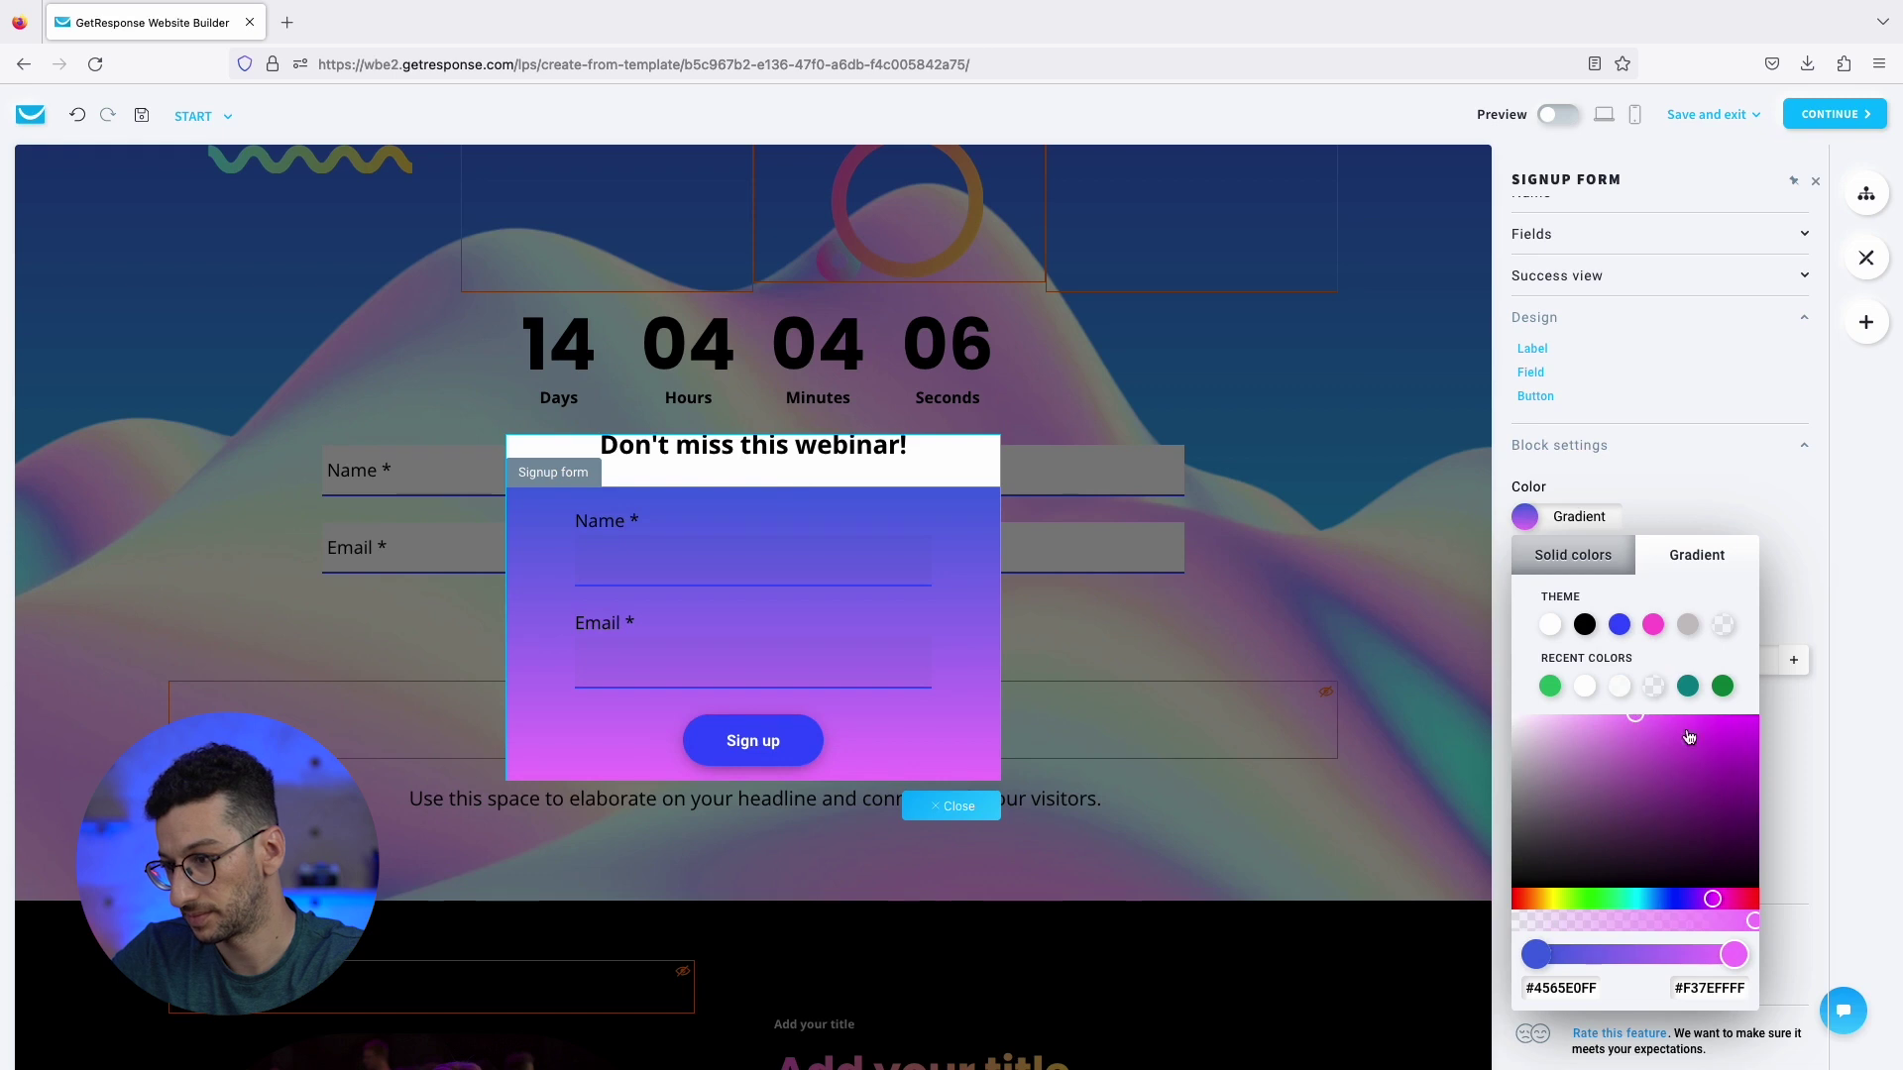
{"action": "left_click", "coordinate": [1698, 477]}
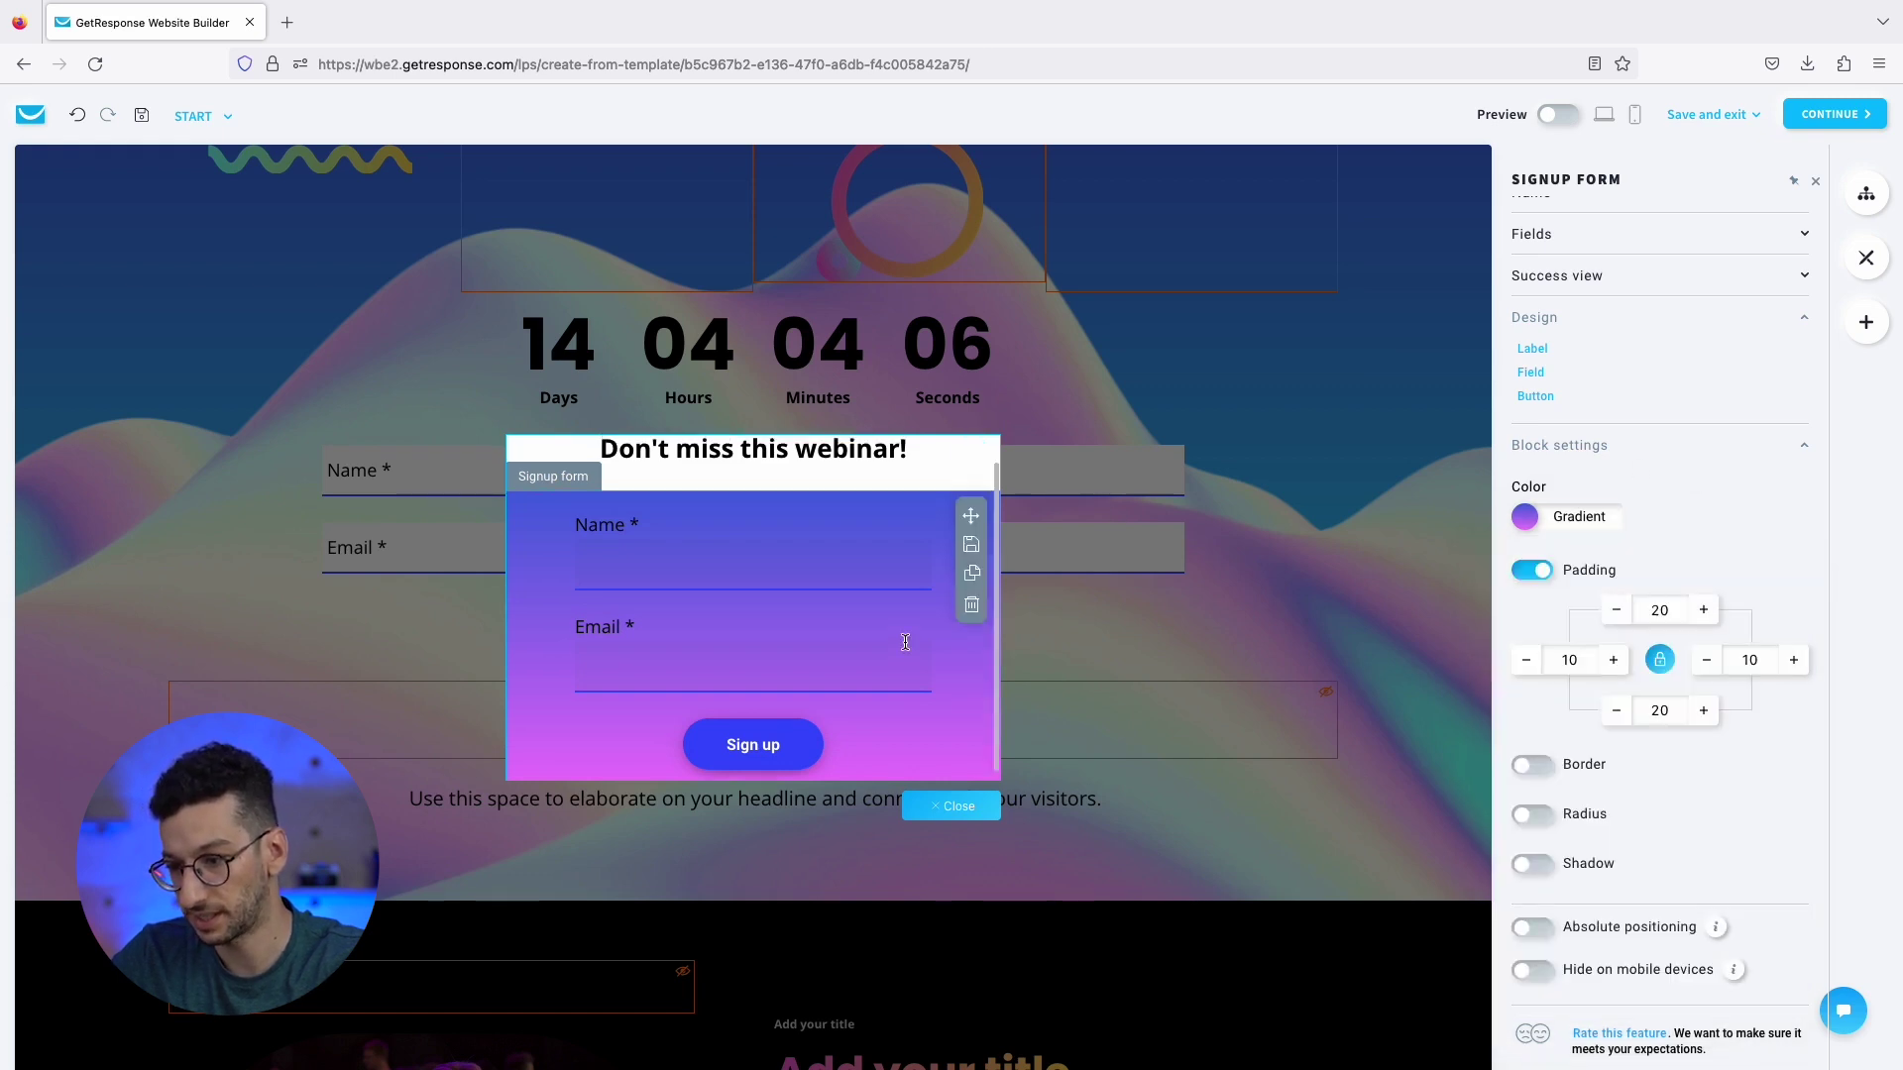
Set the block colour of the popup's "Don't miss this webinar!" heading to blue #3A4FFFD1.
{"action": "left_click_drag", "start_coordinate": [970, 458], "coordinate": [896, 502]}
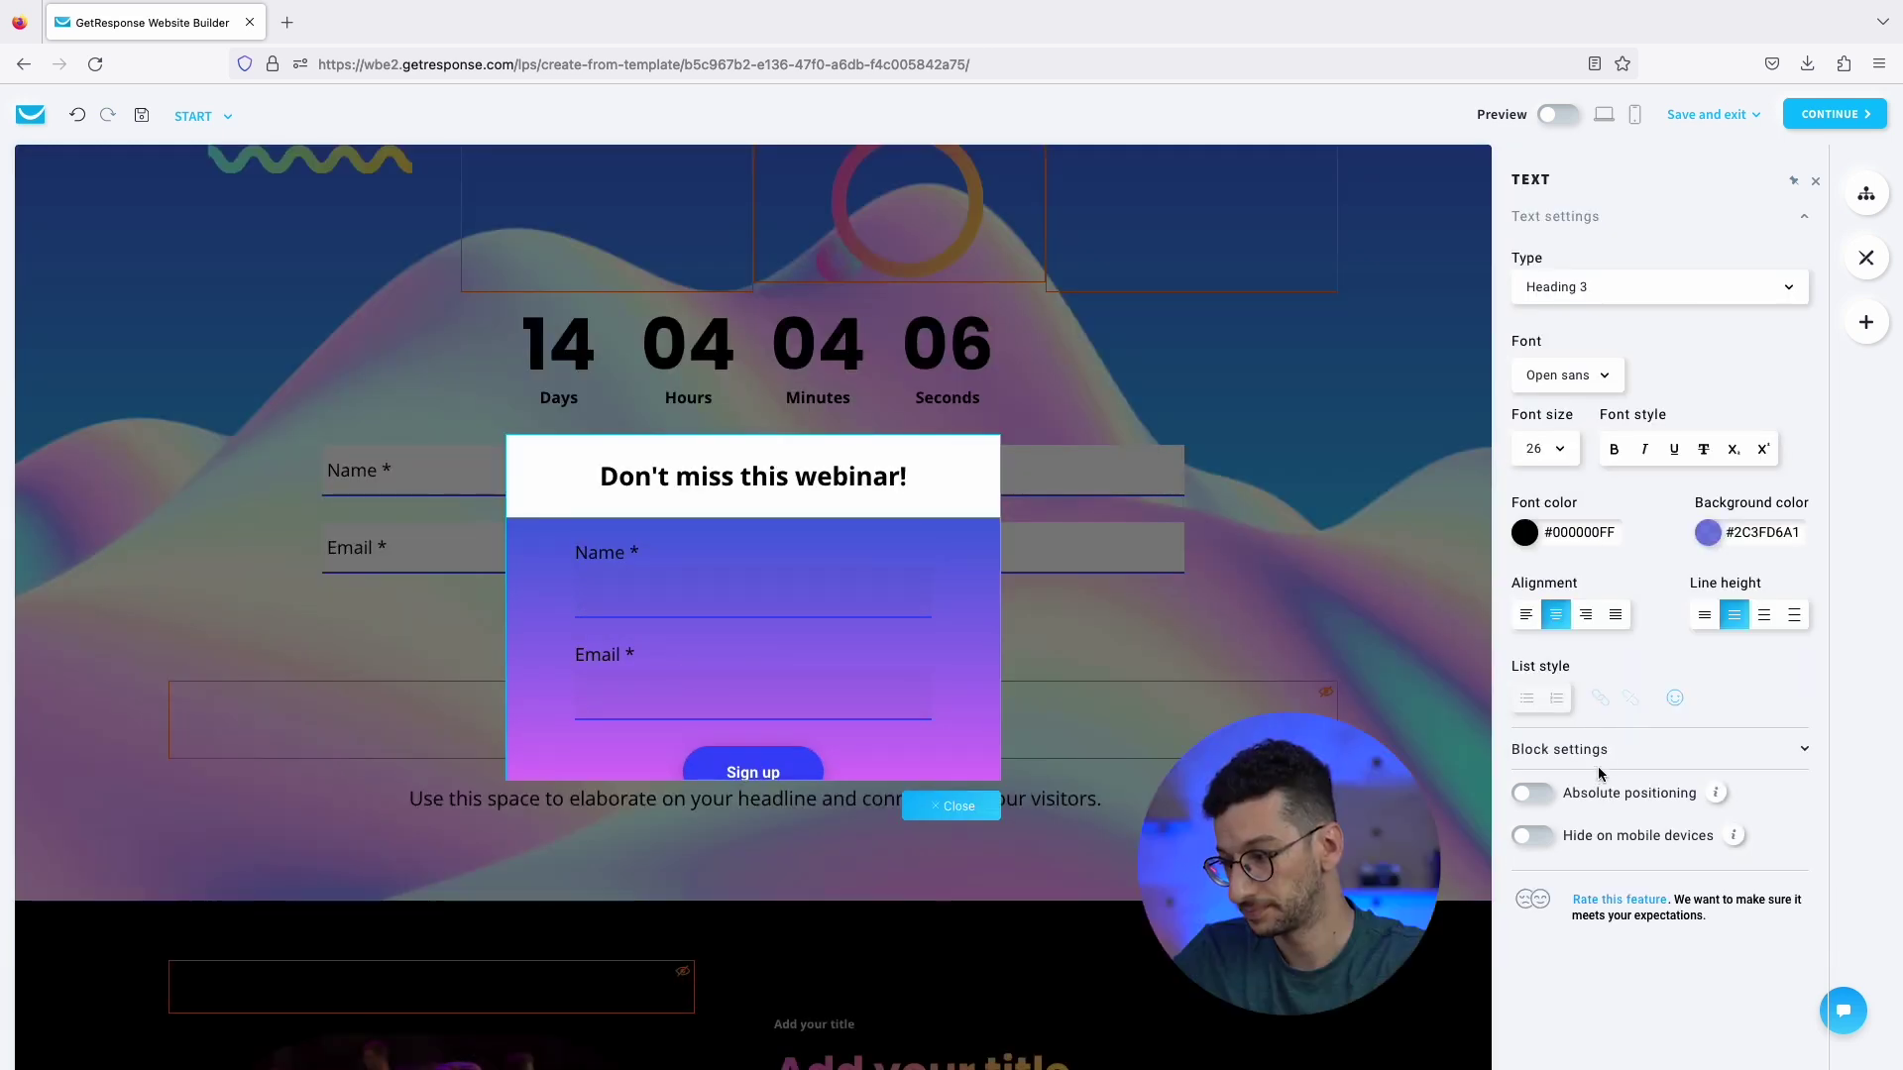
{"action": "left_click", "coordinate": [1598, 771]}
{"action": "scroll", "coordinate": [1586, 743], "scroll_direction": "down", "scroll_amount": 2}
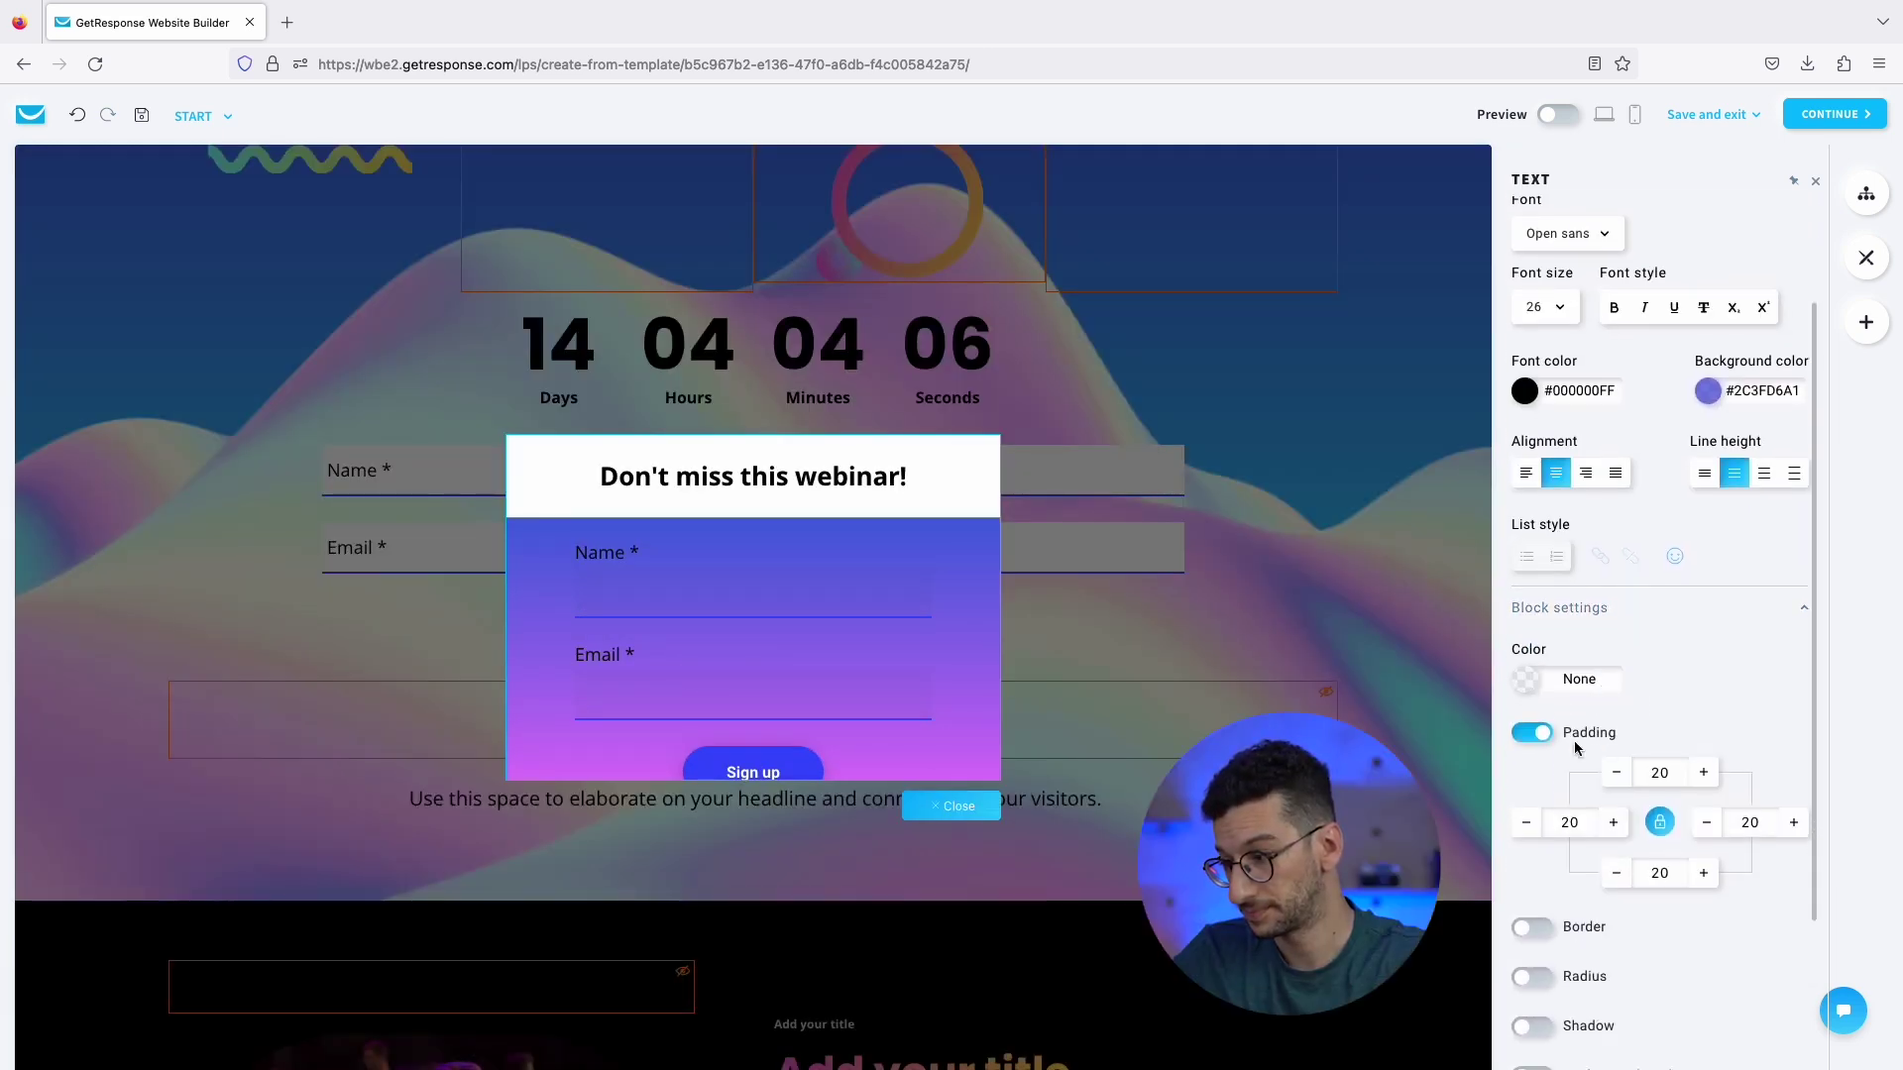
{"action": "left_click", "coordinate": [1528, 697]}
{"action": "left_click", "coordinate": [1585, 336]}
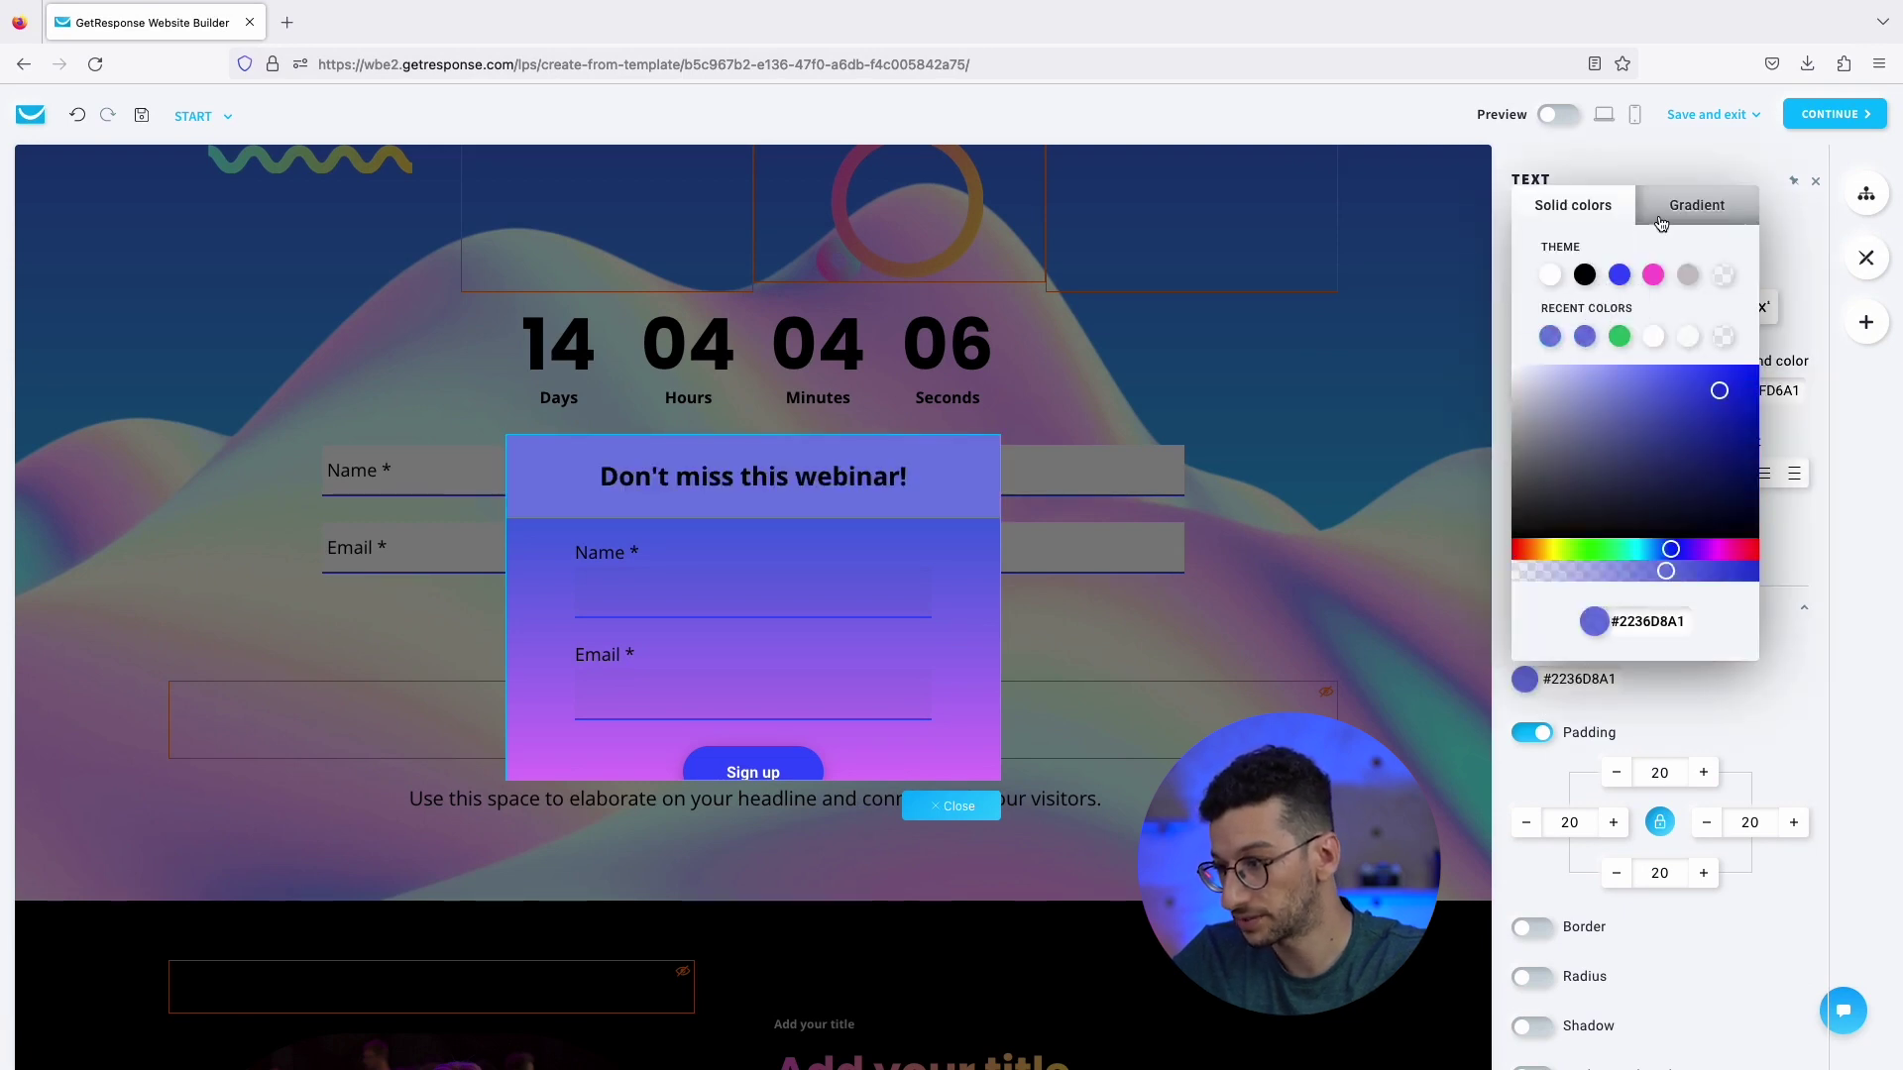
{"action": "left_click", "coordinate": [1663, 223]}
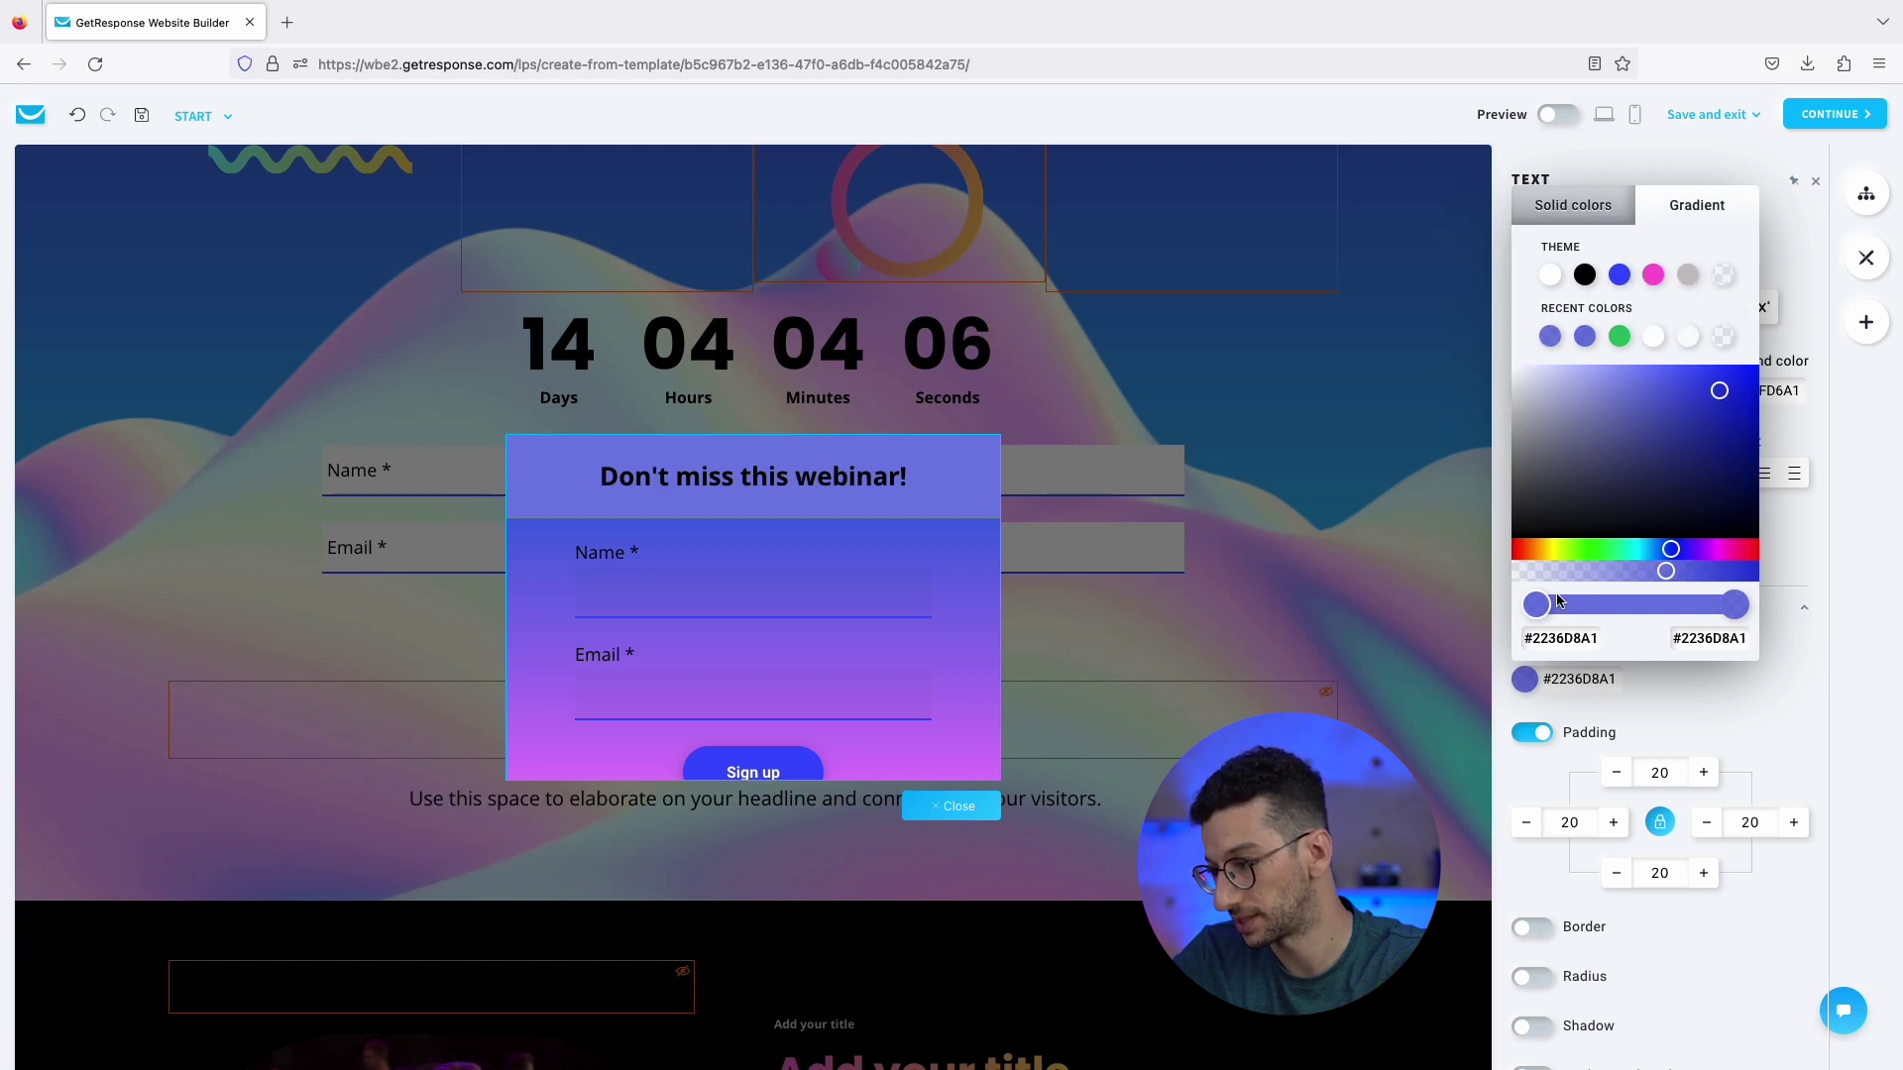
{"action": "left_click", "coordinate": [1622, 280]}
{"action": "mouse_move", "coordinate": [1710, 573]}
{"action": "left_mouse_down"}
{"action": "mouse_move", "coordinate": [1683, 573]}
{"action": "mouse_move", "coordinate": [1711, 572]}
{"action": "left_mouse_up"}
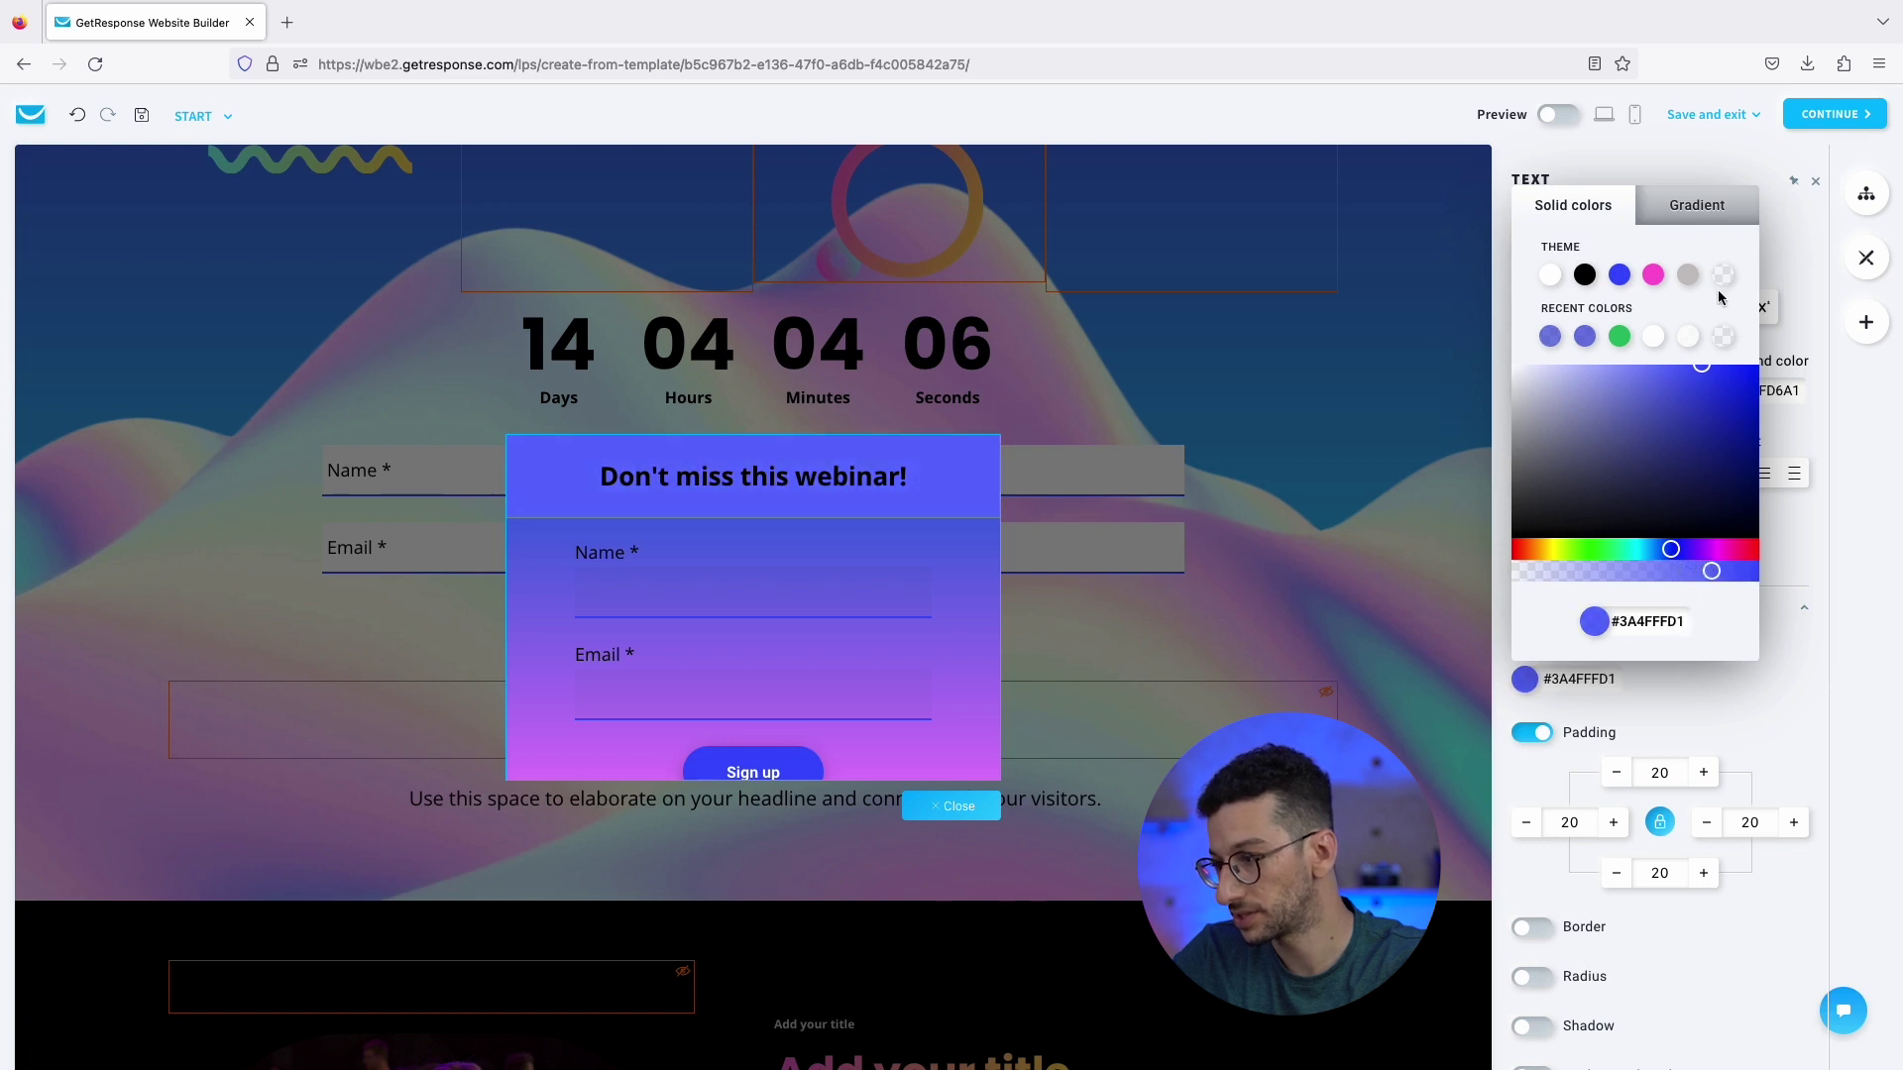
Turn the heading block's colour into a gradient that ends in light purple #D395EBD1.
{"action": "left_click", "coordinate": [1703, 217]}
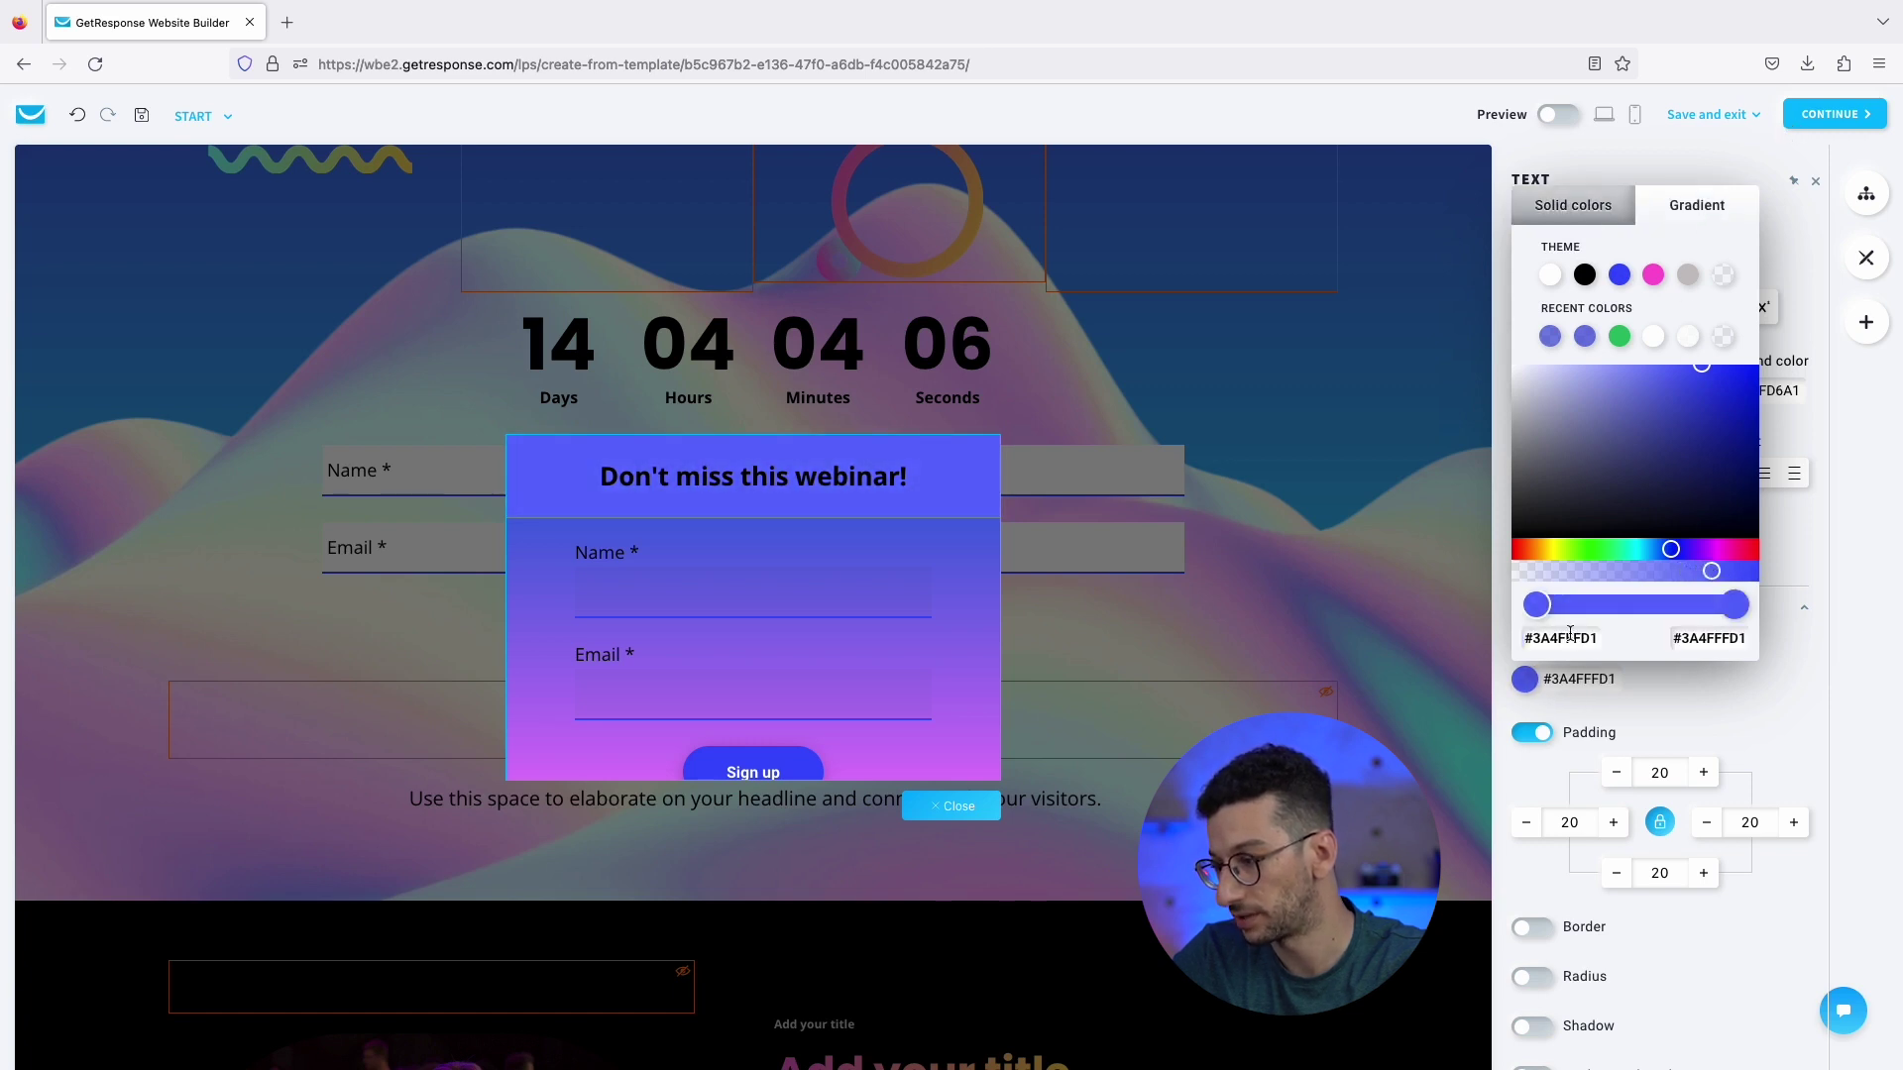
{"action": "left_click", "coordinate": [1726, 614]}
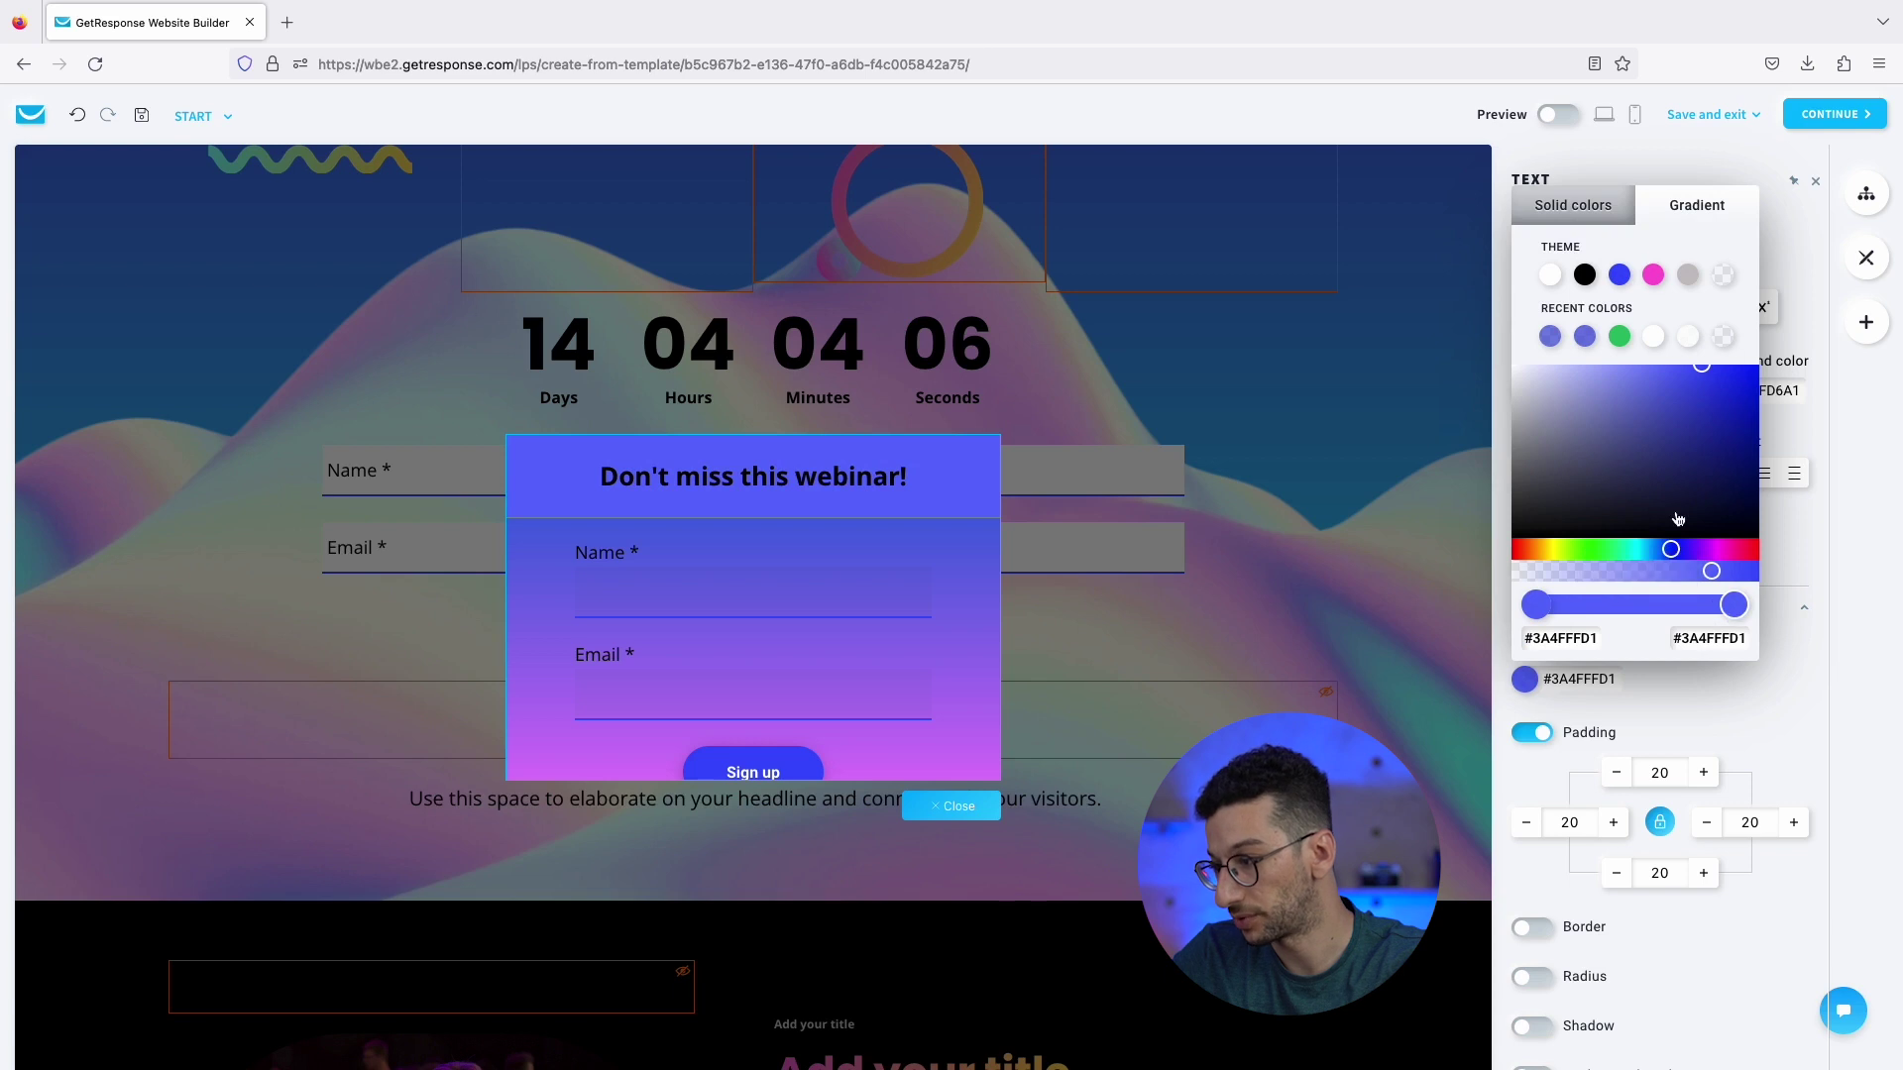
{"action": "left_click_drag", "start_coordinate": [1668, 553], "coordinate": [1707, 553]}
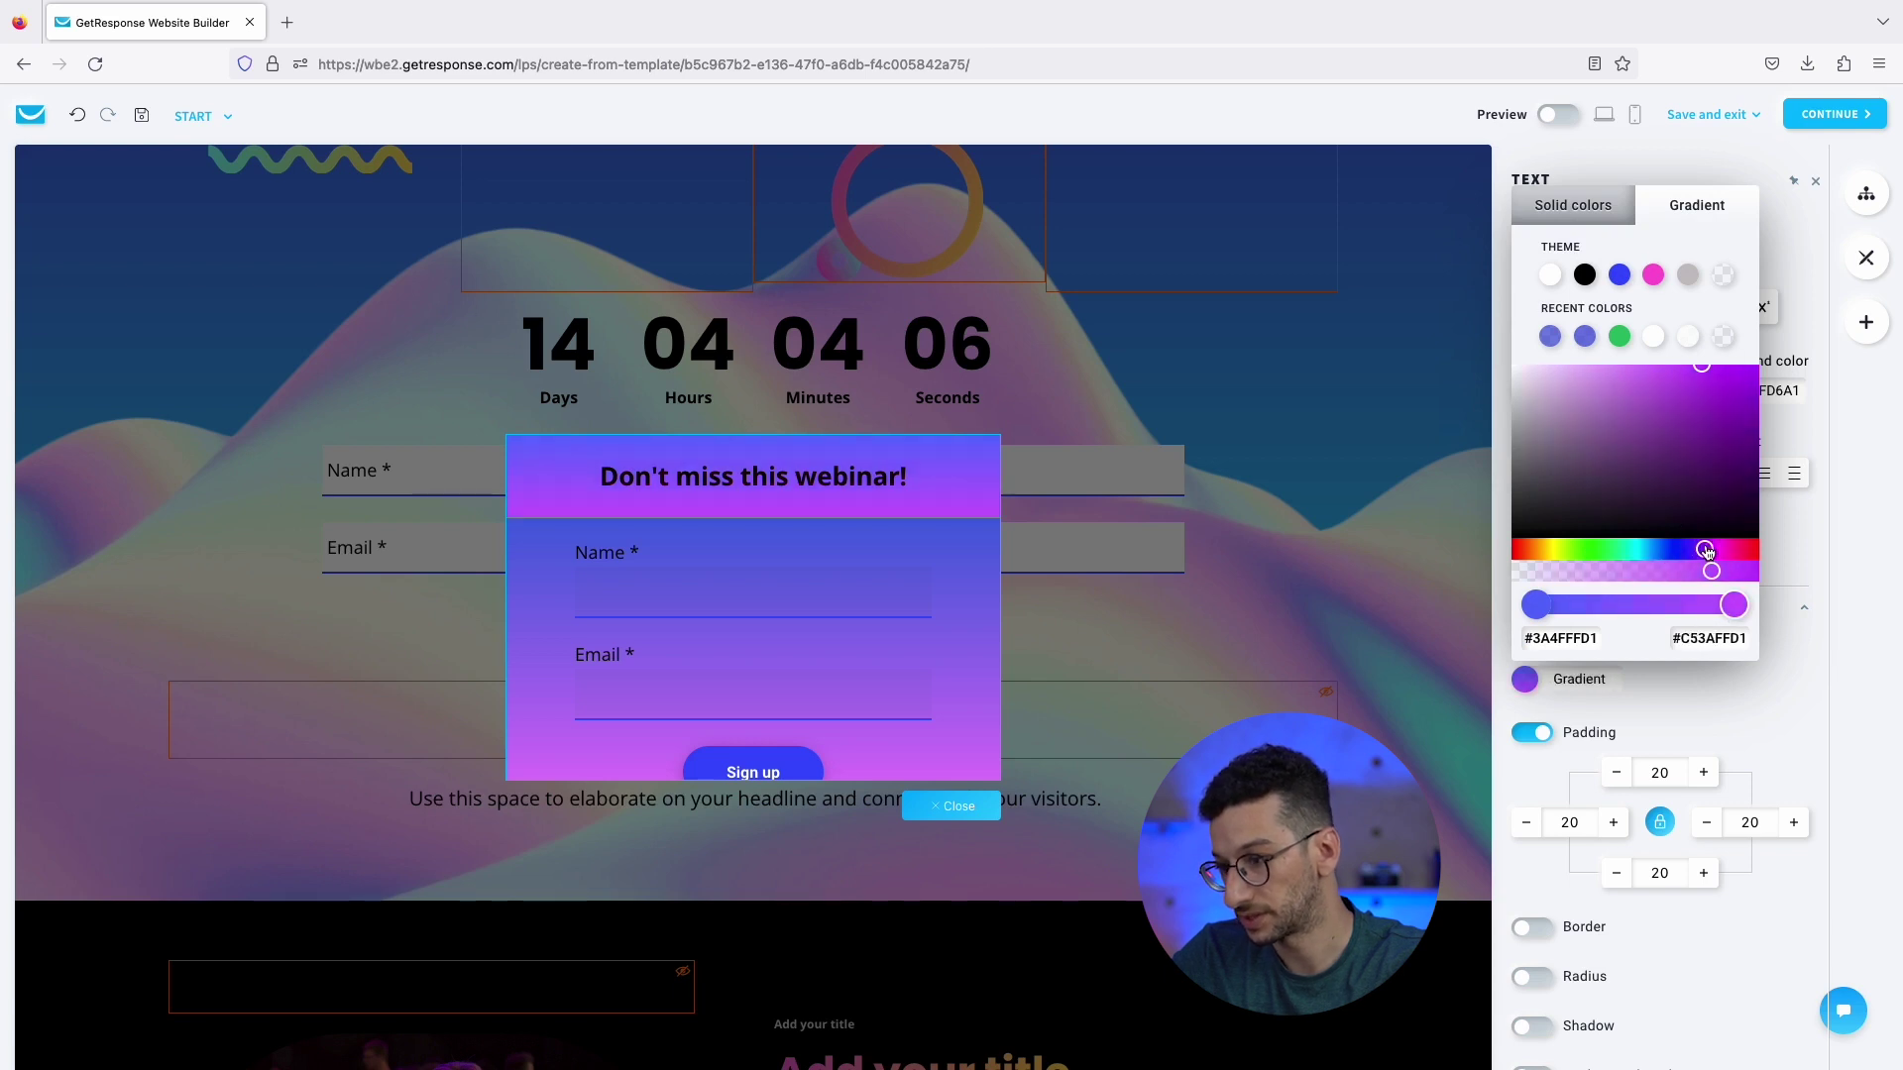
{"action": "left_click_drag", "start_coordinate": [1705, 358], "coordinate": [1602, 383]}
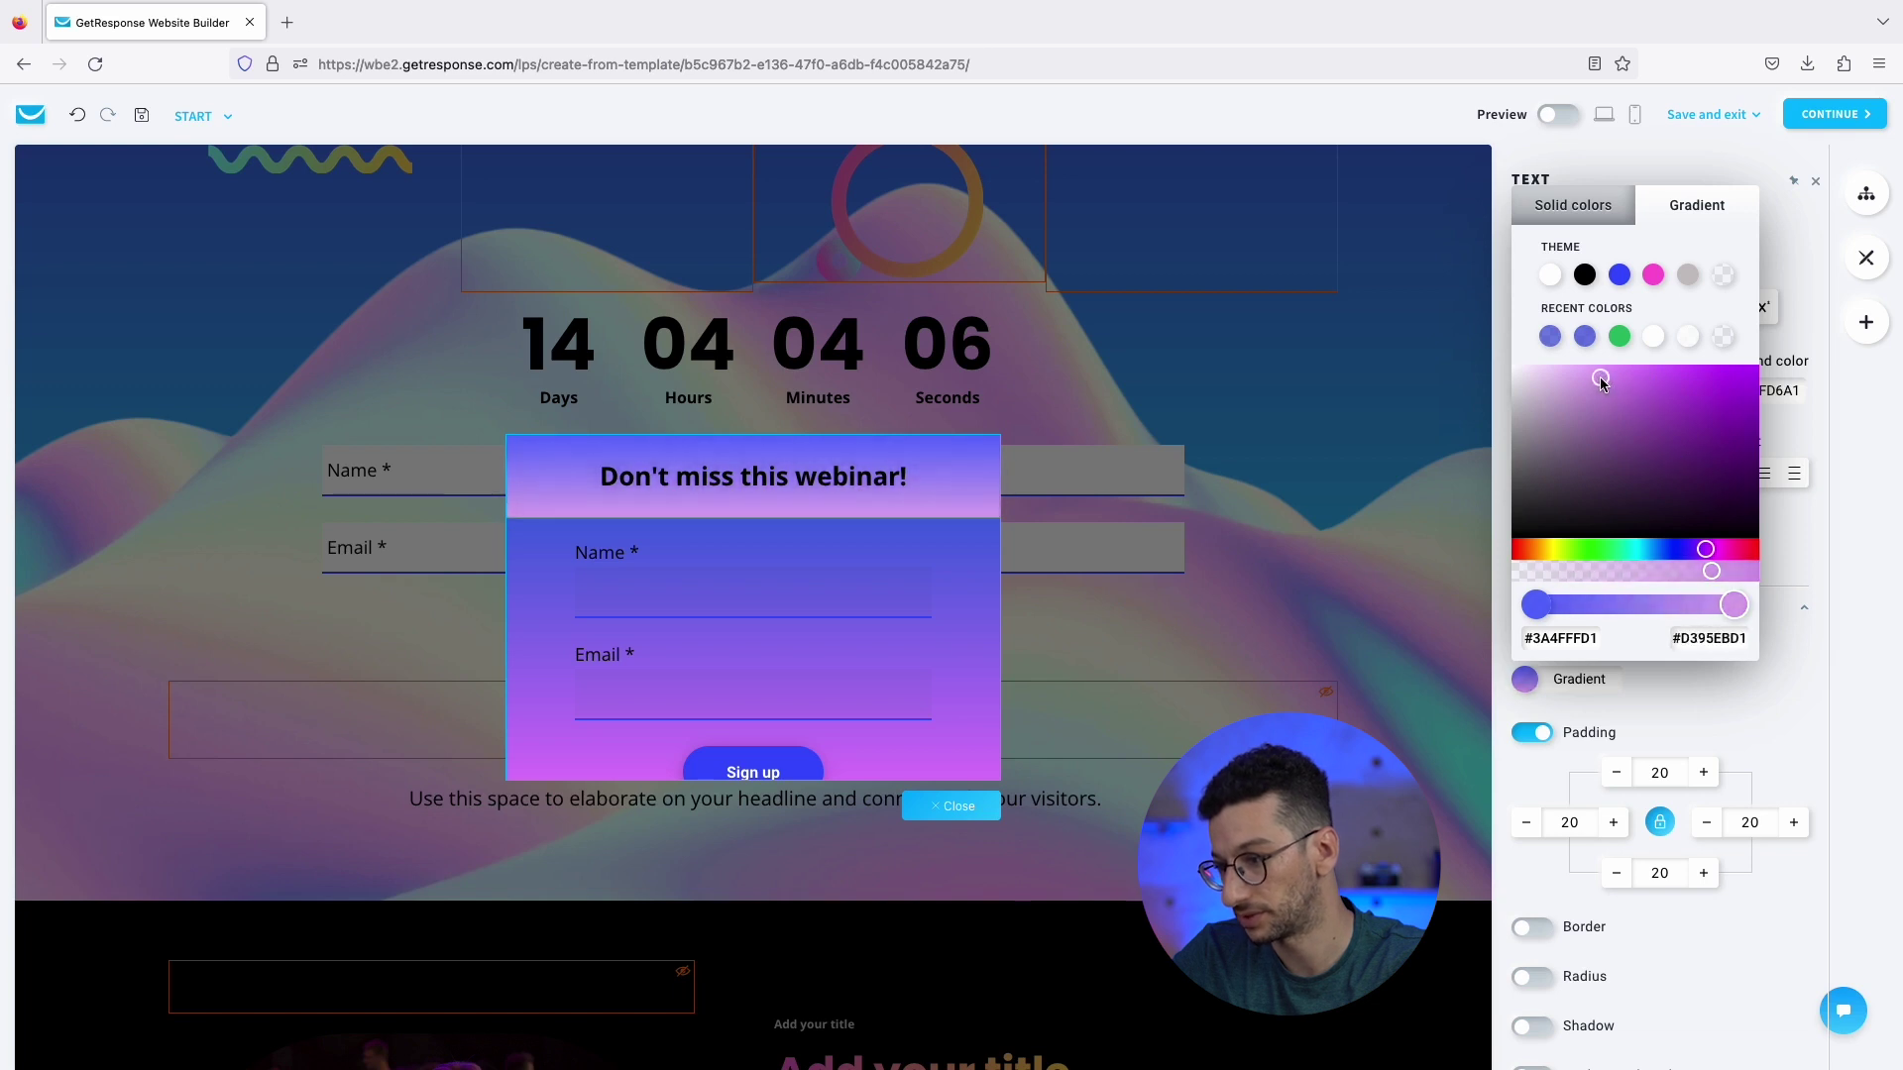
{"action": "left_click", "coordinate": [1337, 512]}
Give the entire popup heading text the pink theme colour #FF5BD5FF as its background.
{"action": "left_click", "coordinate": [904, 484]}
{"action": "key", "text": "ctrl+a"}
{"action": "left_click", "coordinate": [1715, 395]}
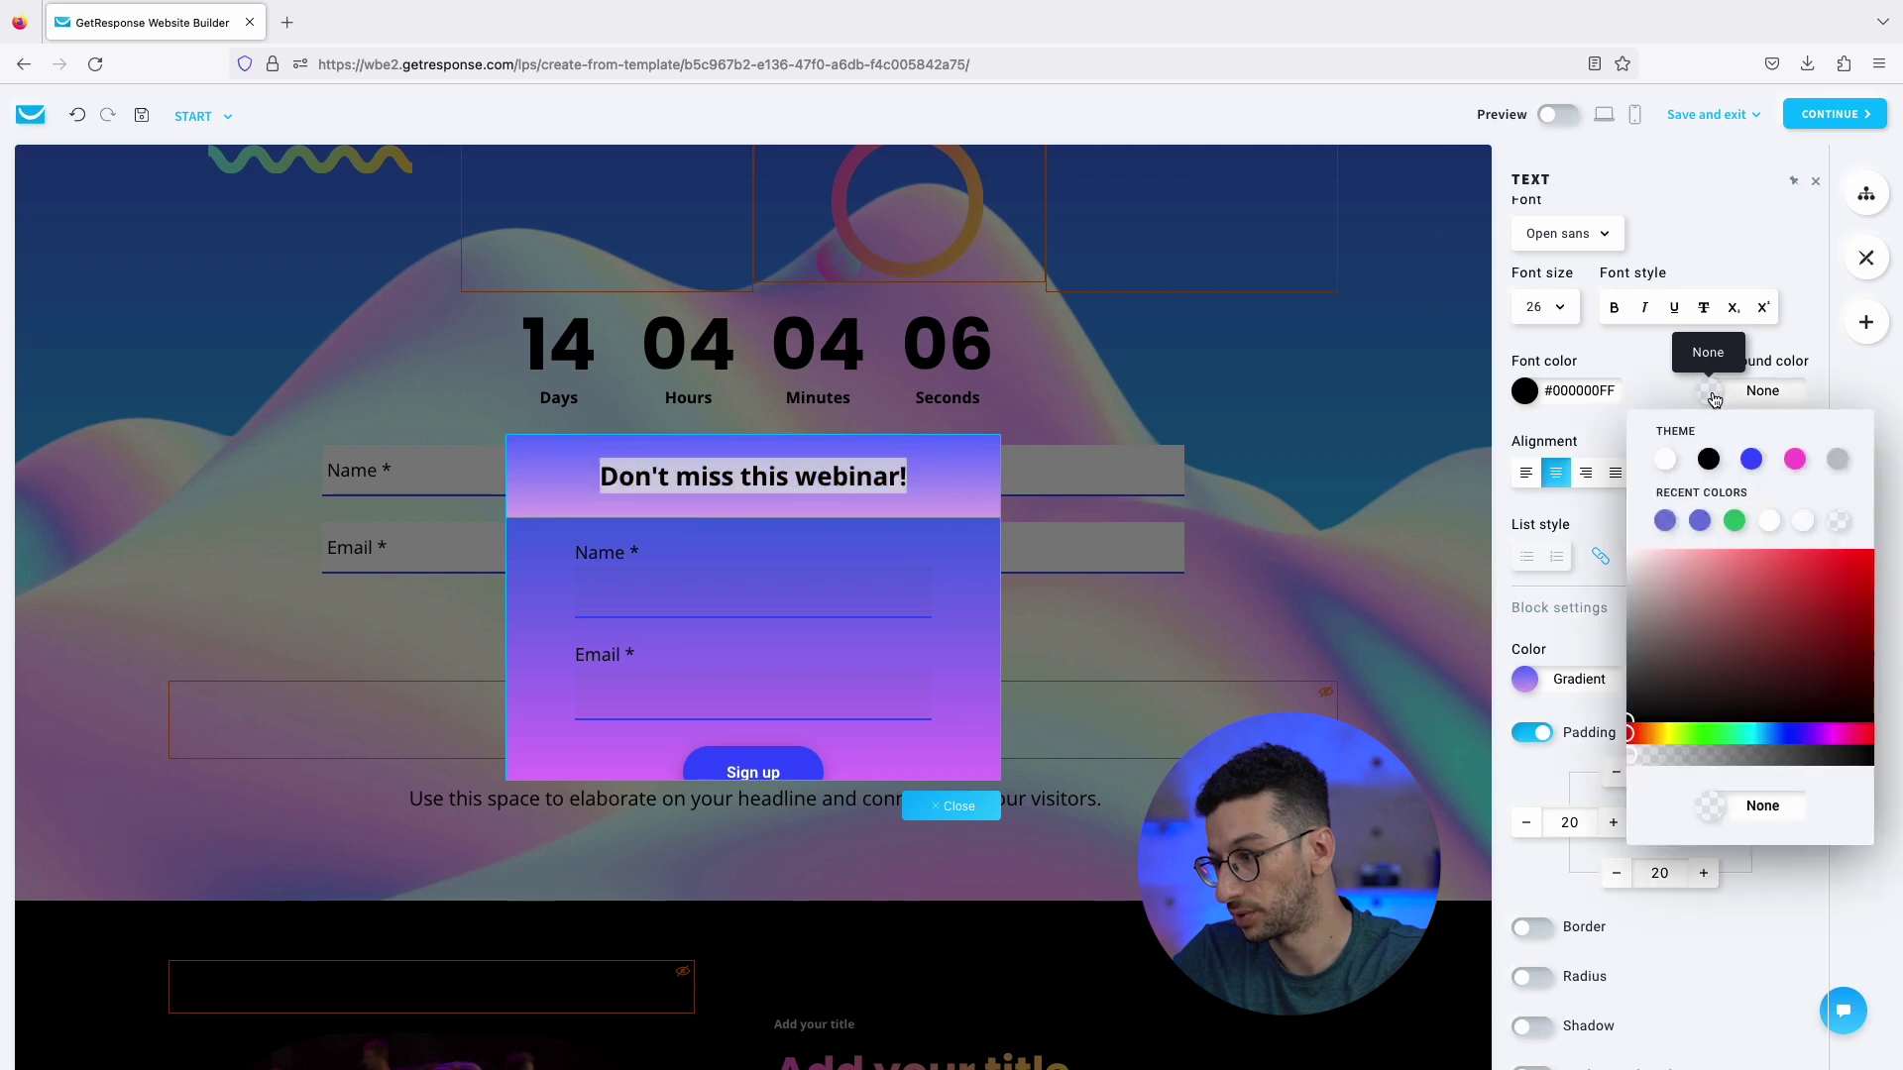
{"action": "left_click", "coordinate": [1800, 465]}
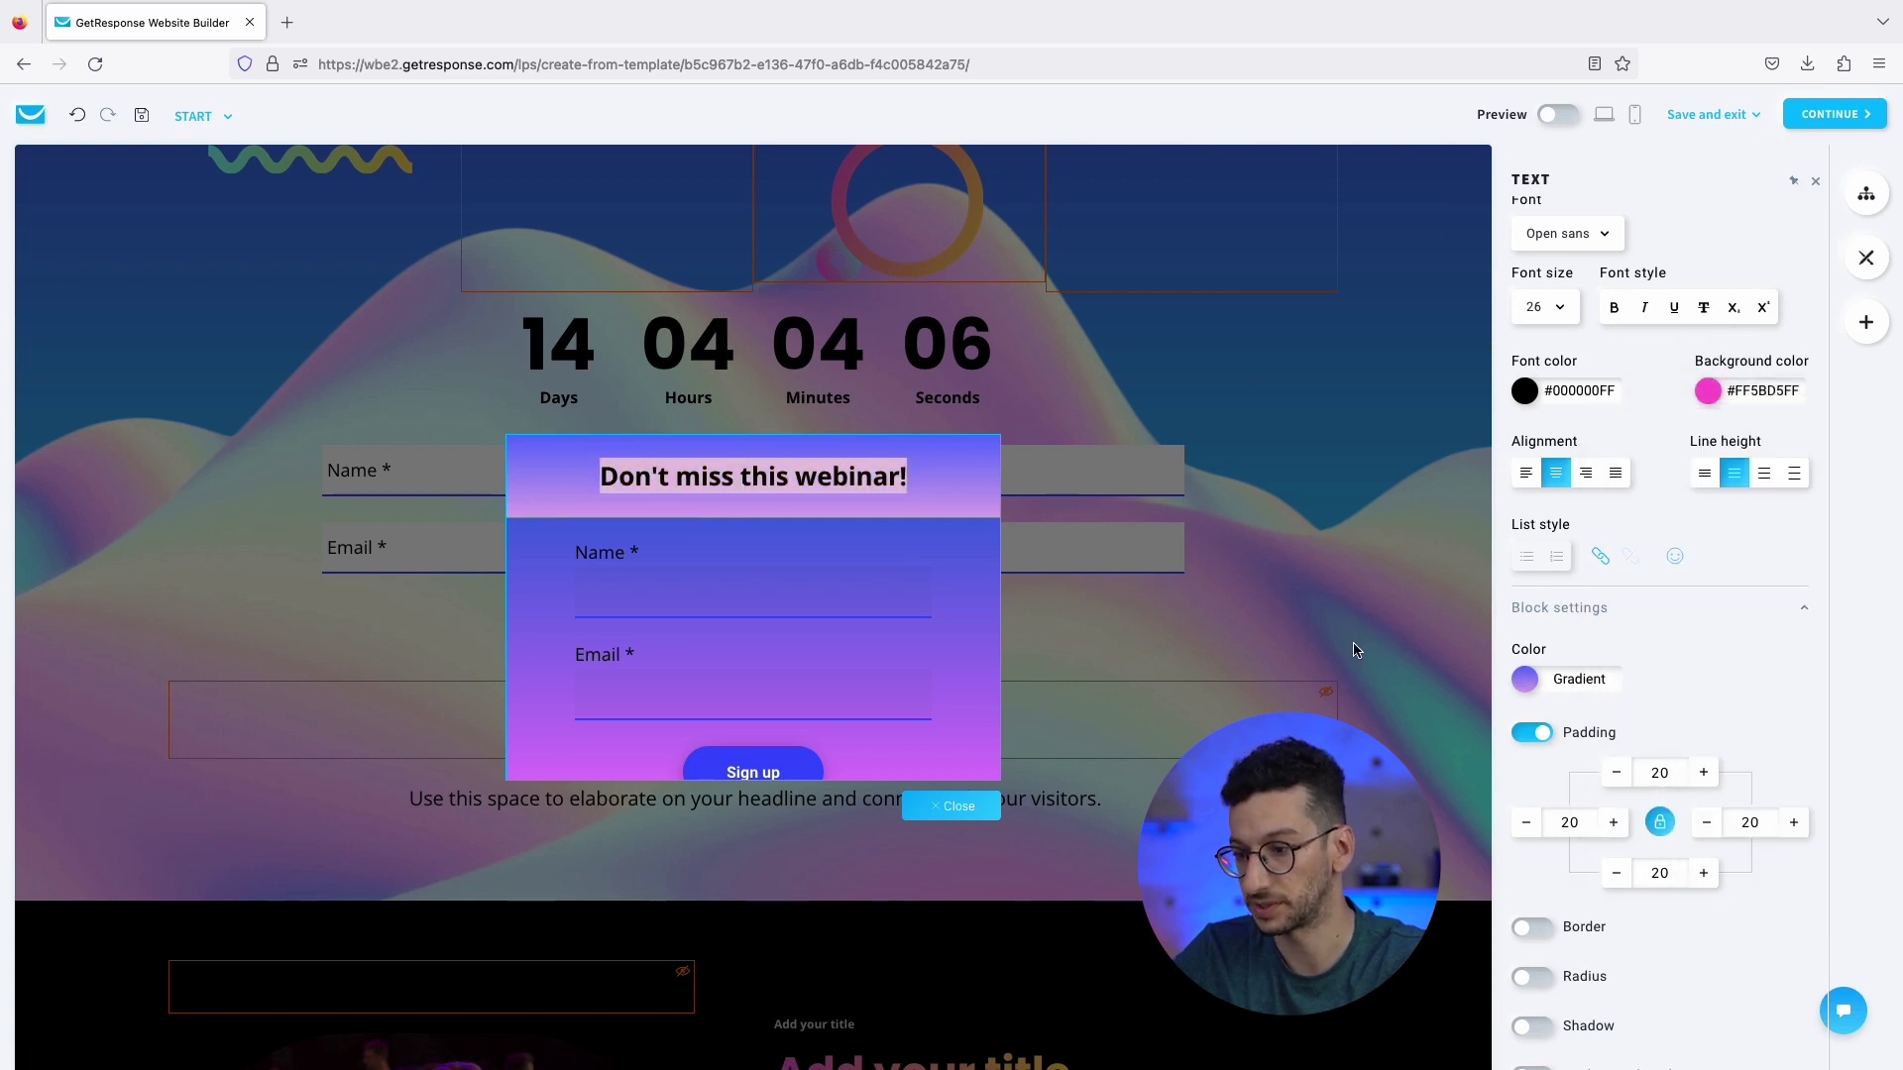
{"action": "scroll", "coordinate": [943, 662], "scroll_direction": "down", "scroll_amount": 1}
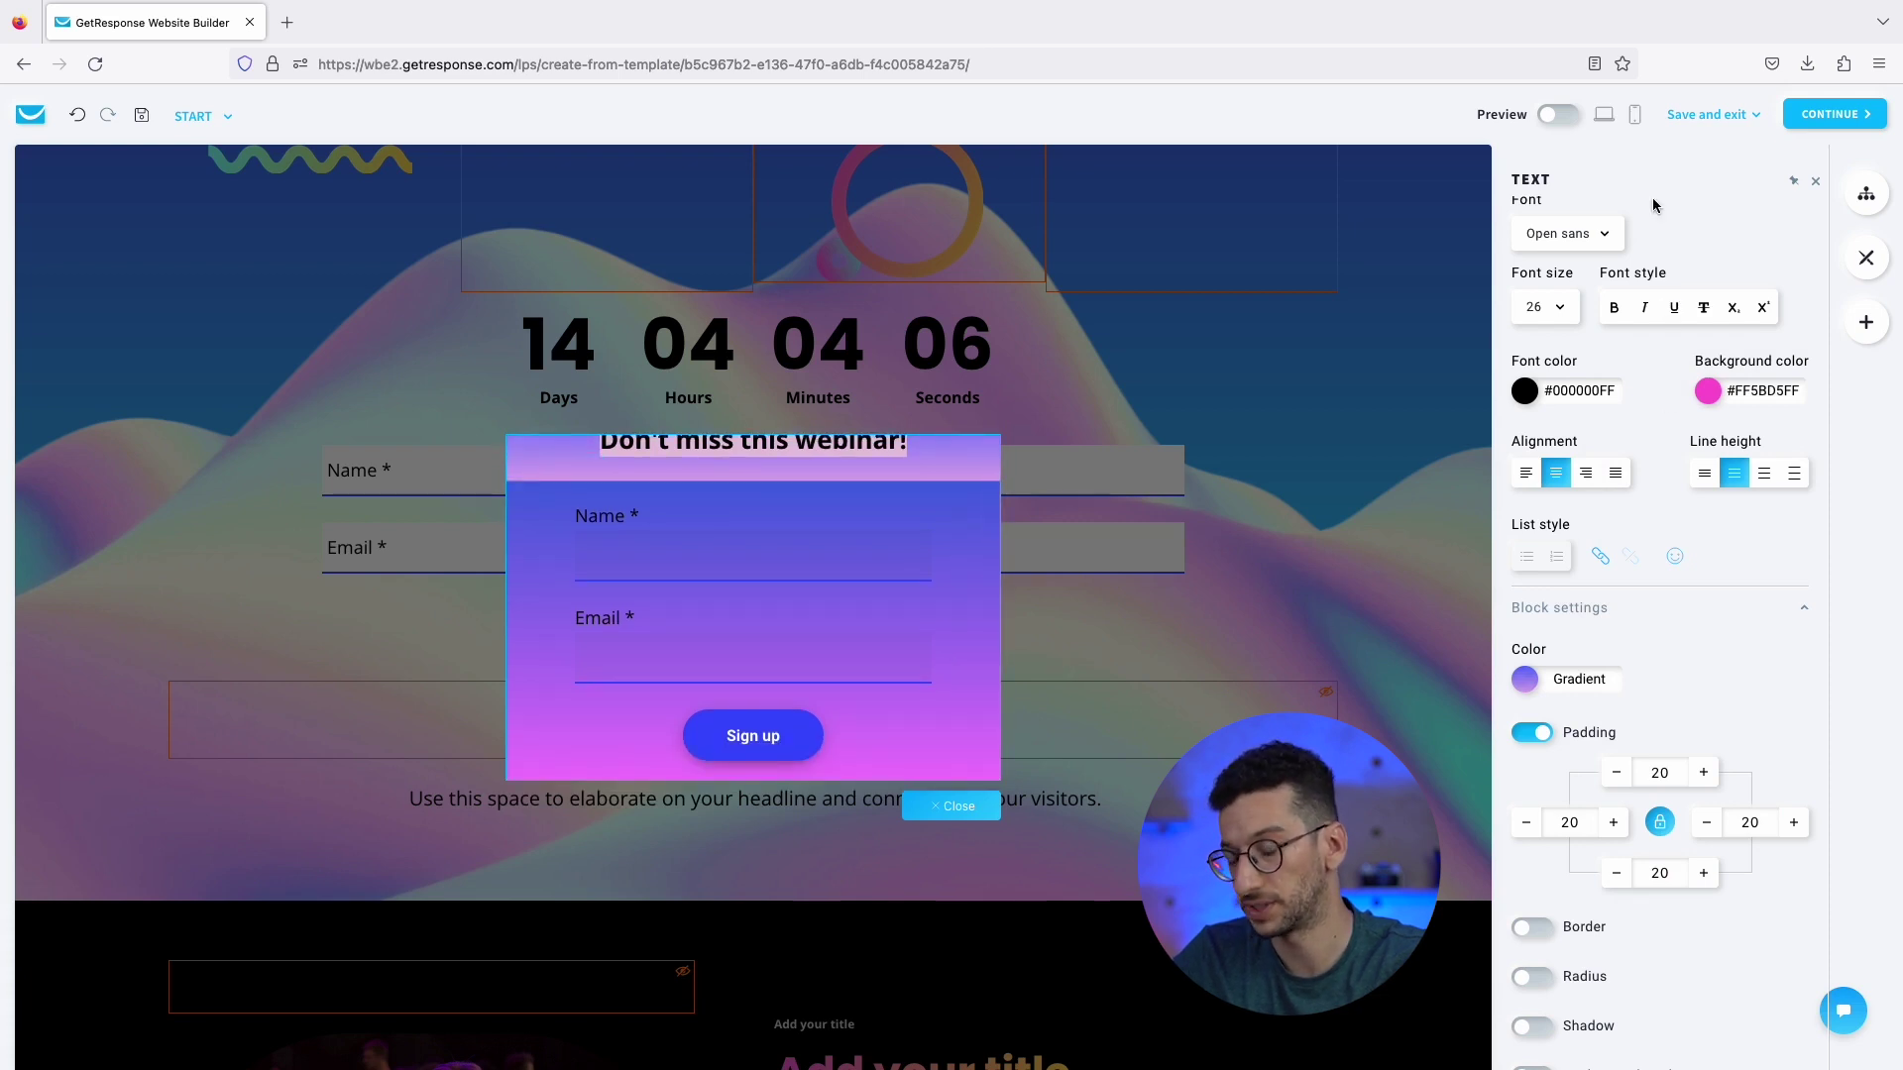
{"action": "scroll", "coordinate": [893, 592], "scroll_direction": "up", "scroll_amount": 1}
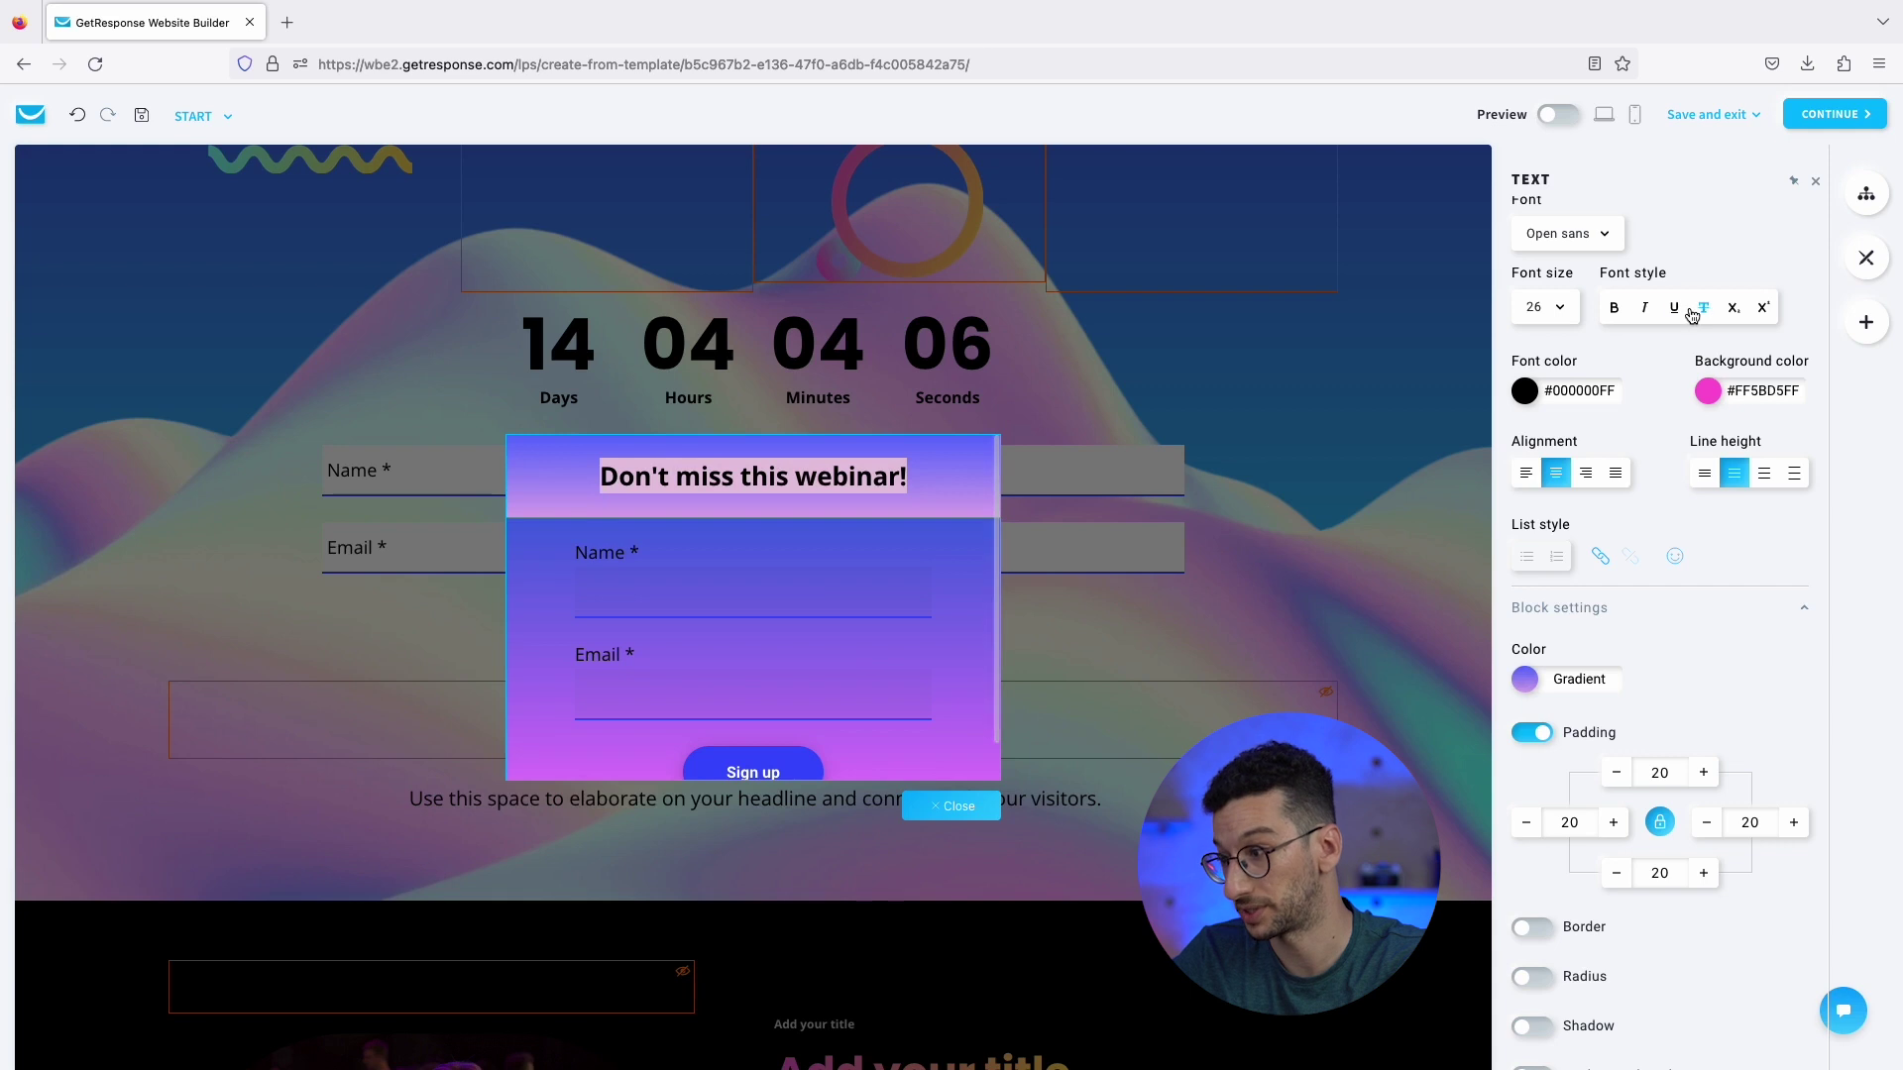
Open the popup's settings from the page management list and position the popup in the page's bottom-left corner.
{"action": "left_click", "coordinate": [1863, 201]}
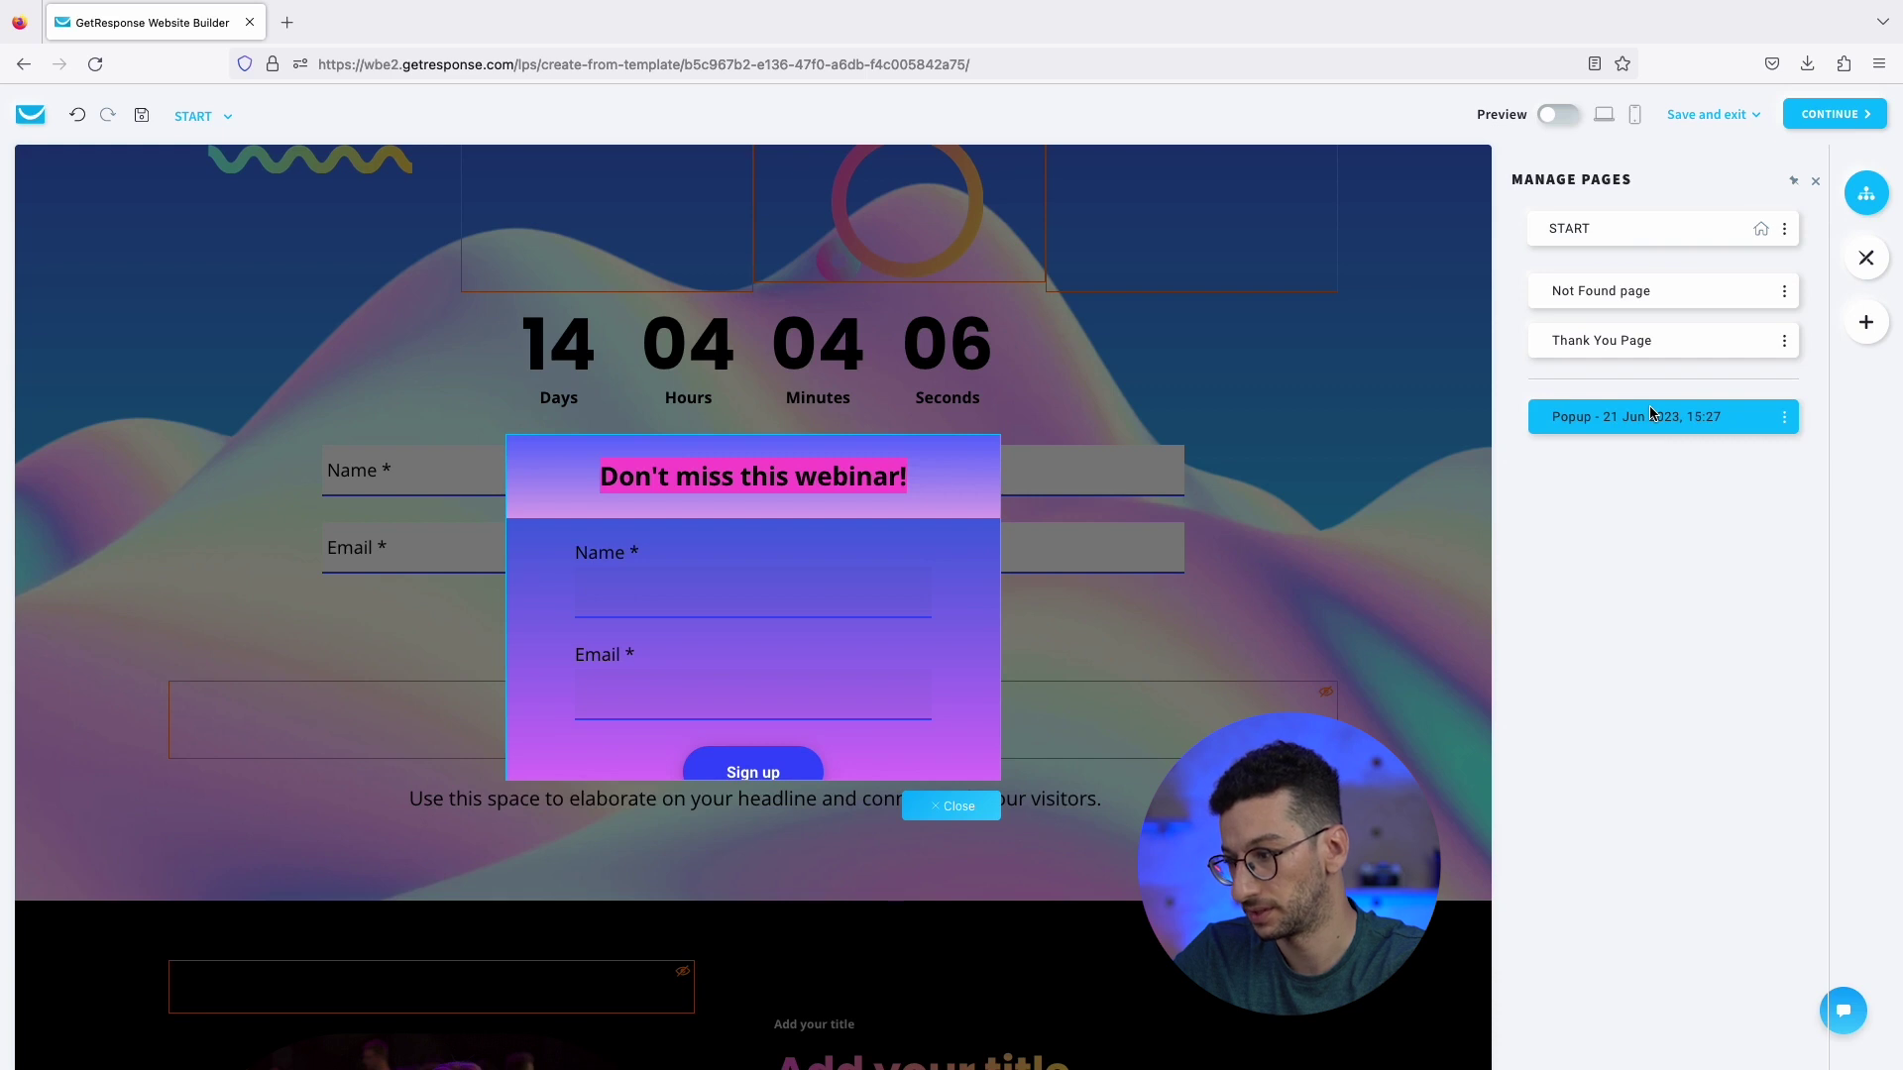
{"action": "left_click", "coordinate": [1783, 419]}
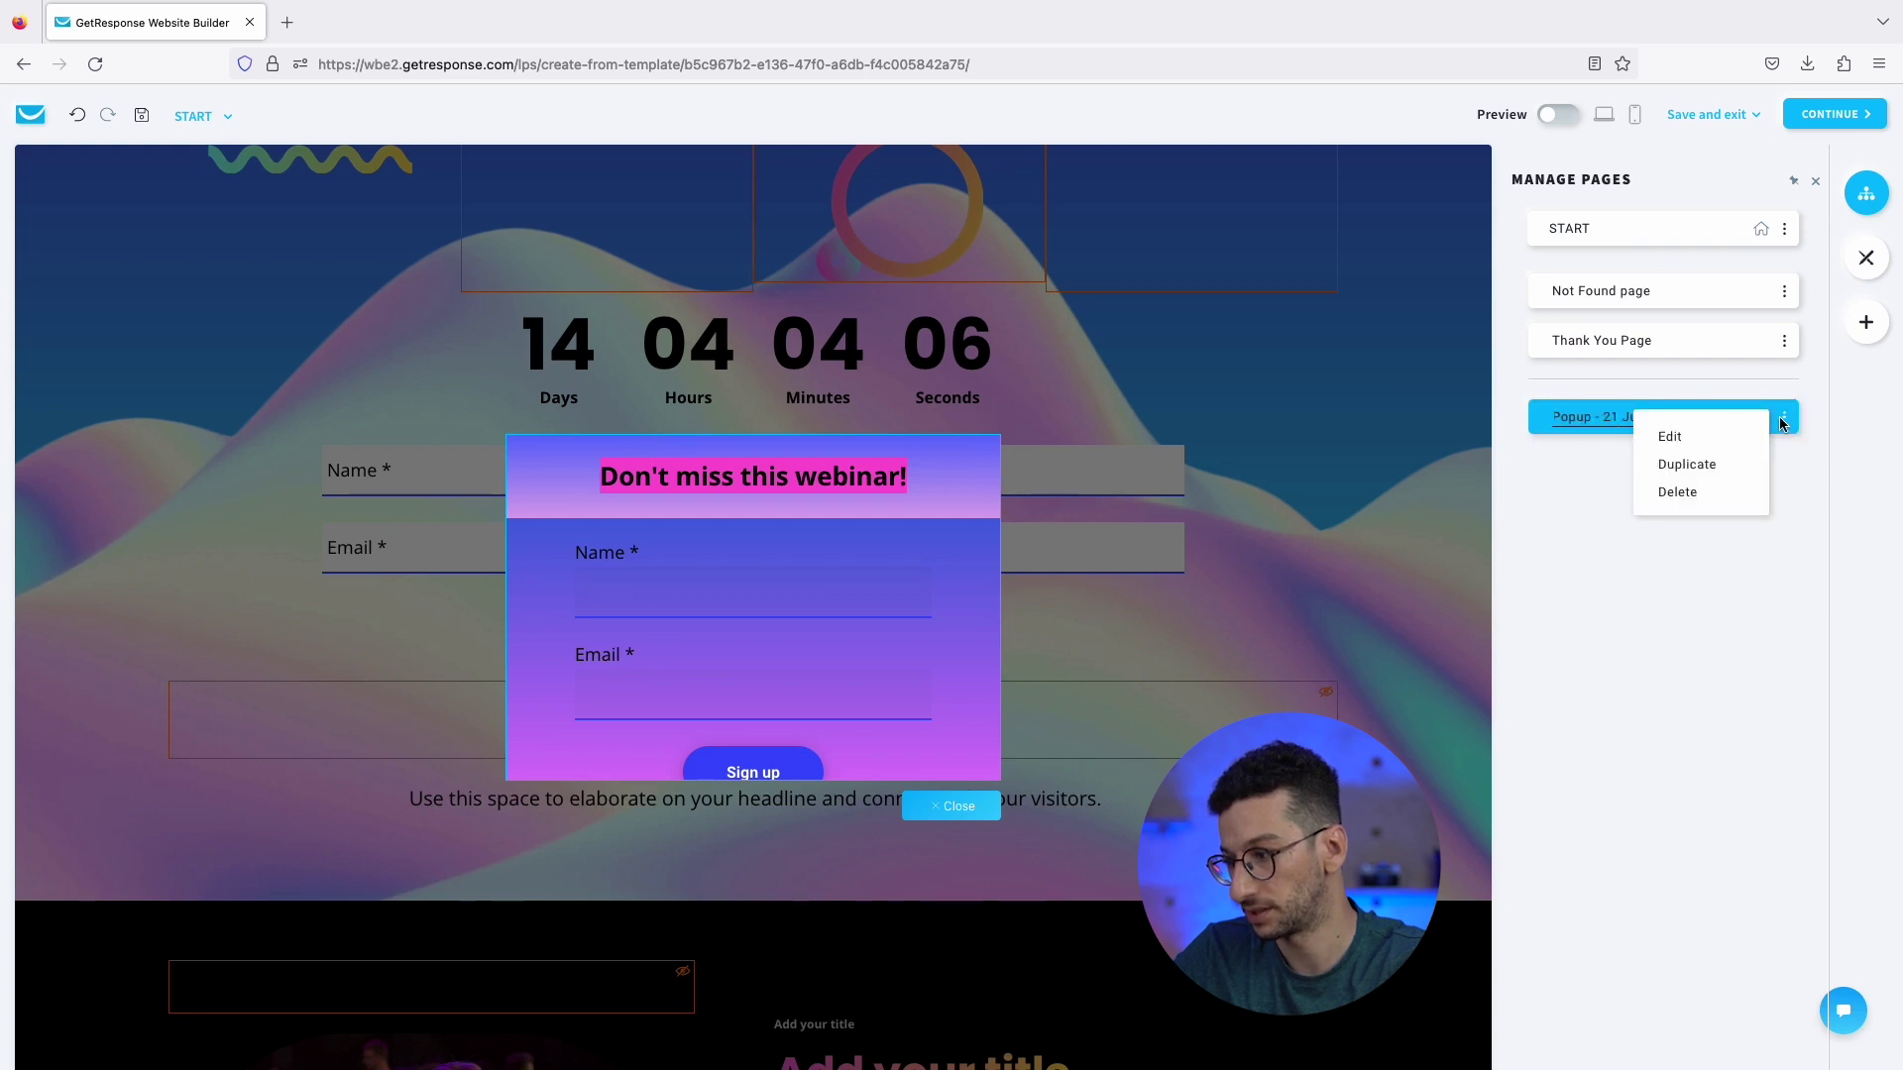
{"action": "left_click", "coordinate": [1684, 439]}
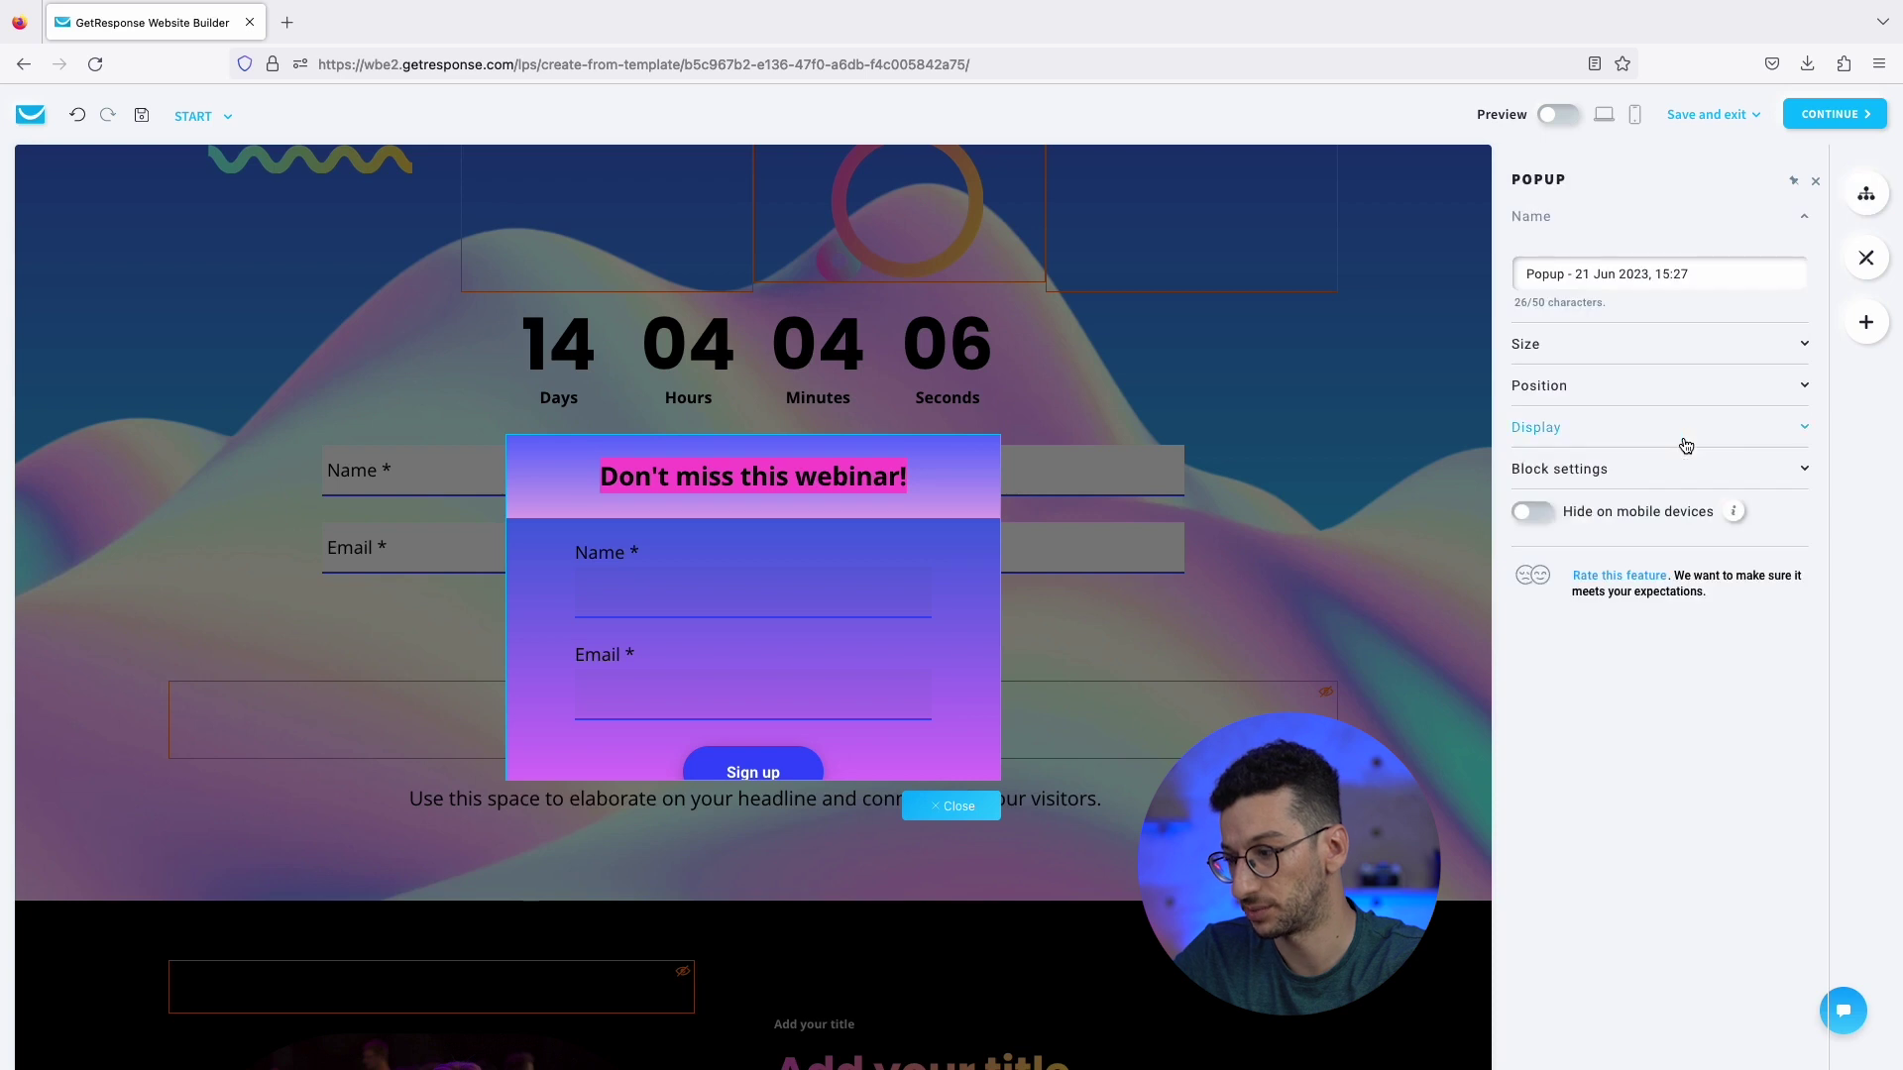
{"action": "left_click", "coordinate": [1558, 433]}
{"action": "left_click", "coordinate": [1557, 431]}
{"action": "left_click", "coordinate": [1566, 388]}
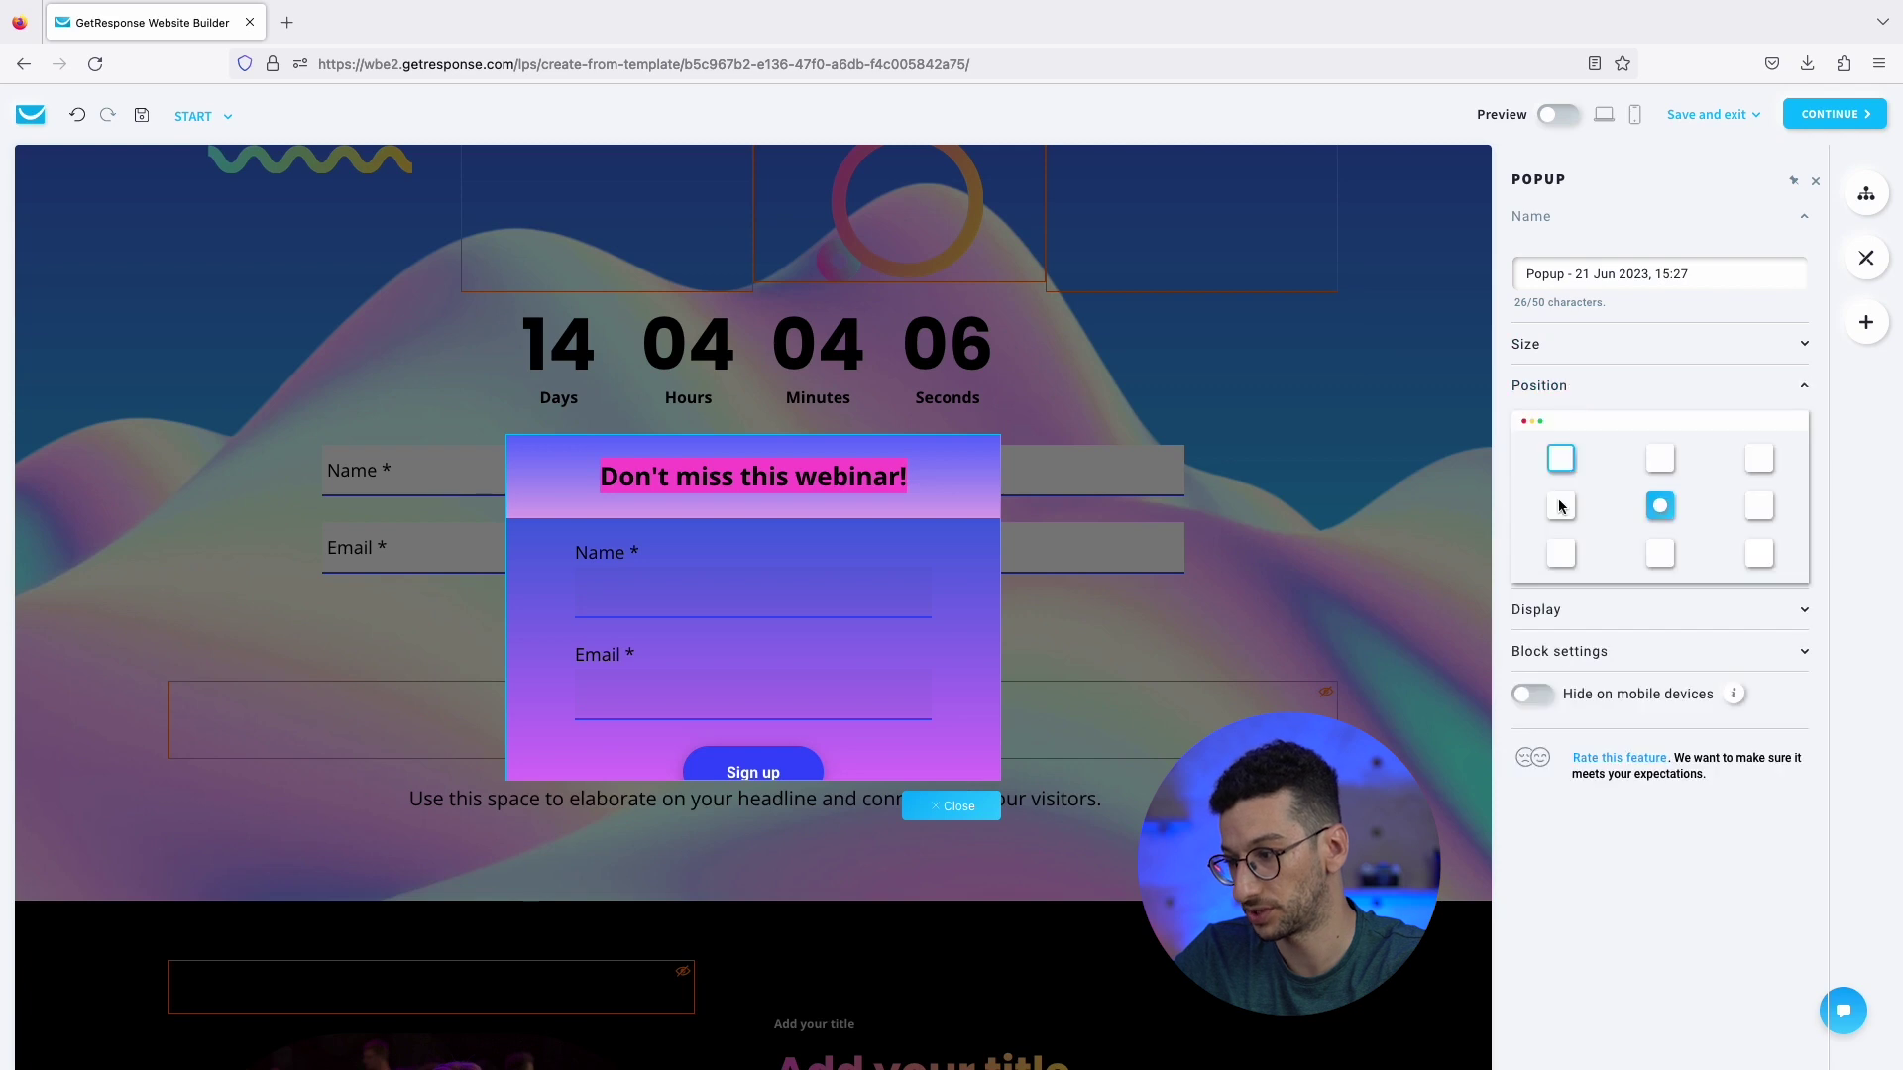
{"action": "left_click", "coordinate": [1560, 555]}
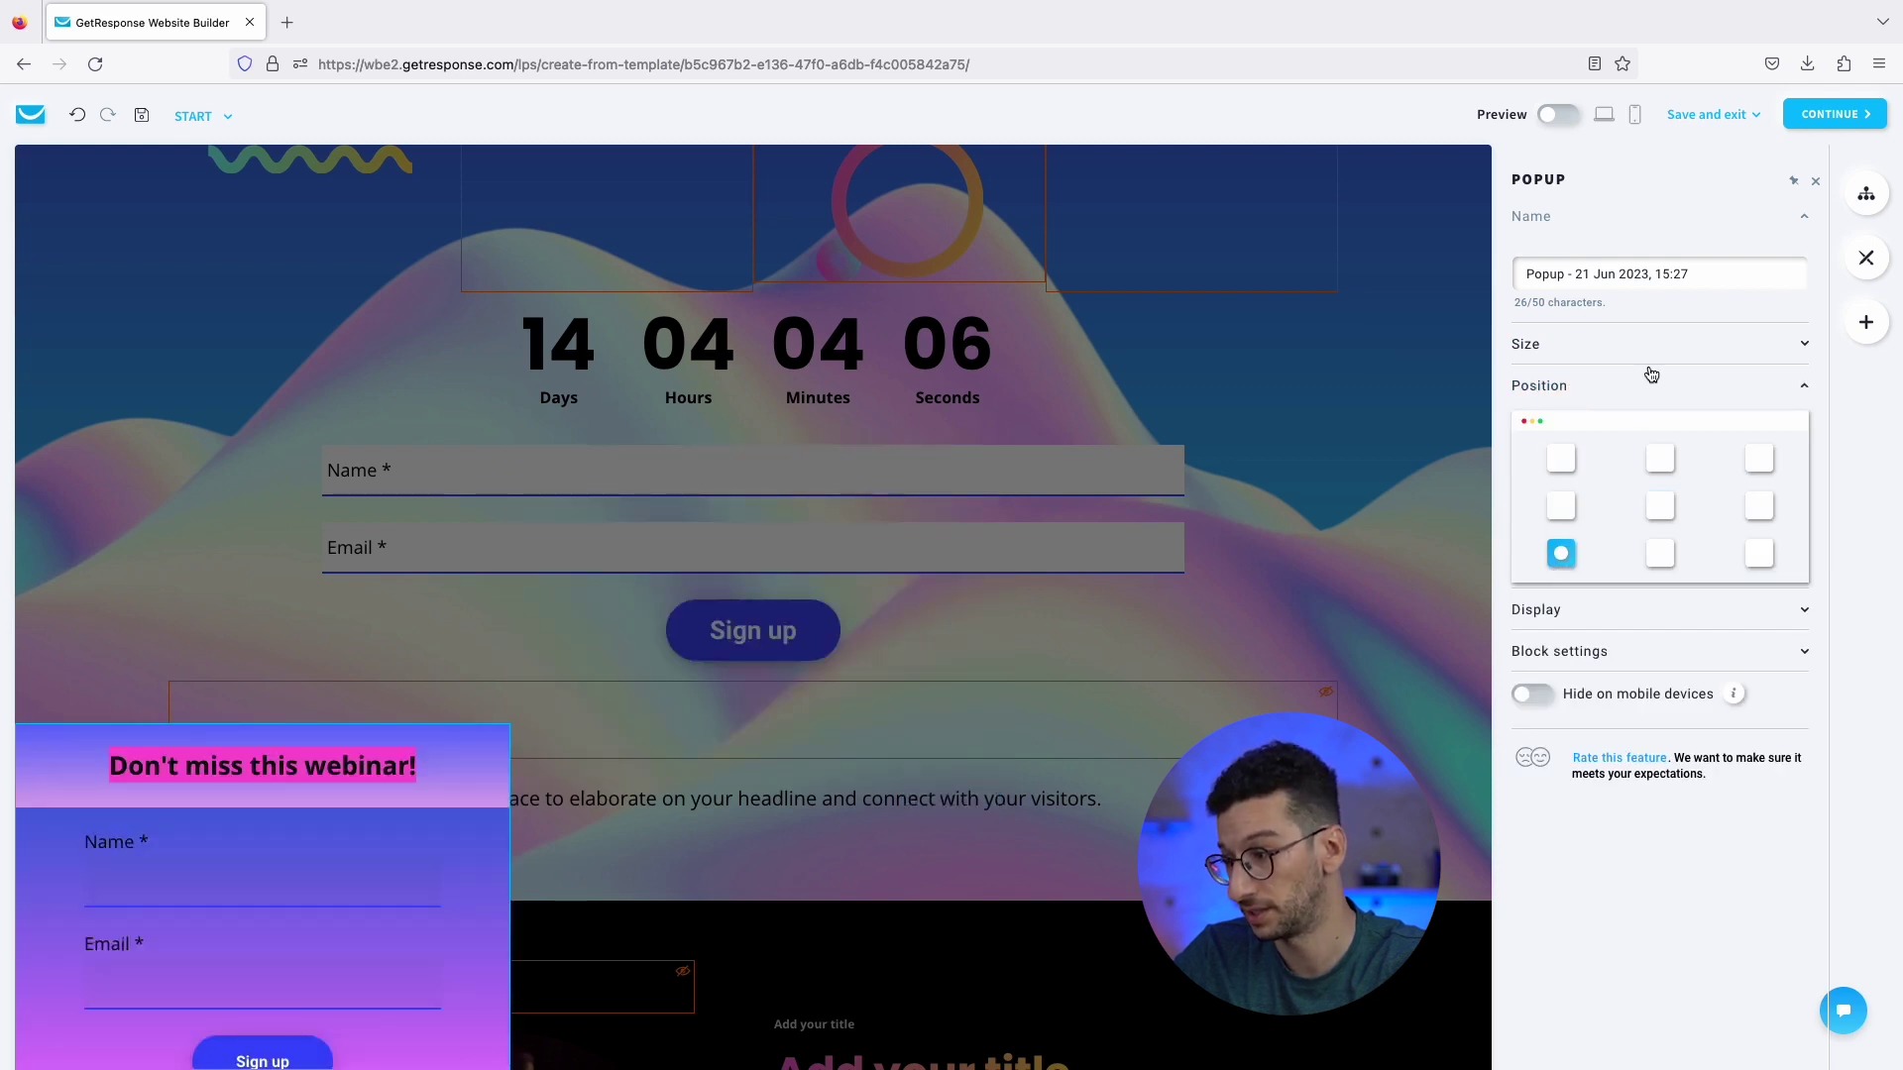
{"action": "left_click", "coordinate": [1626, 388]}
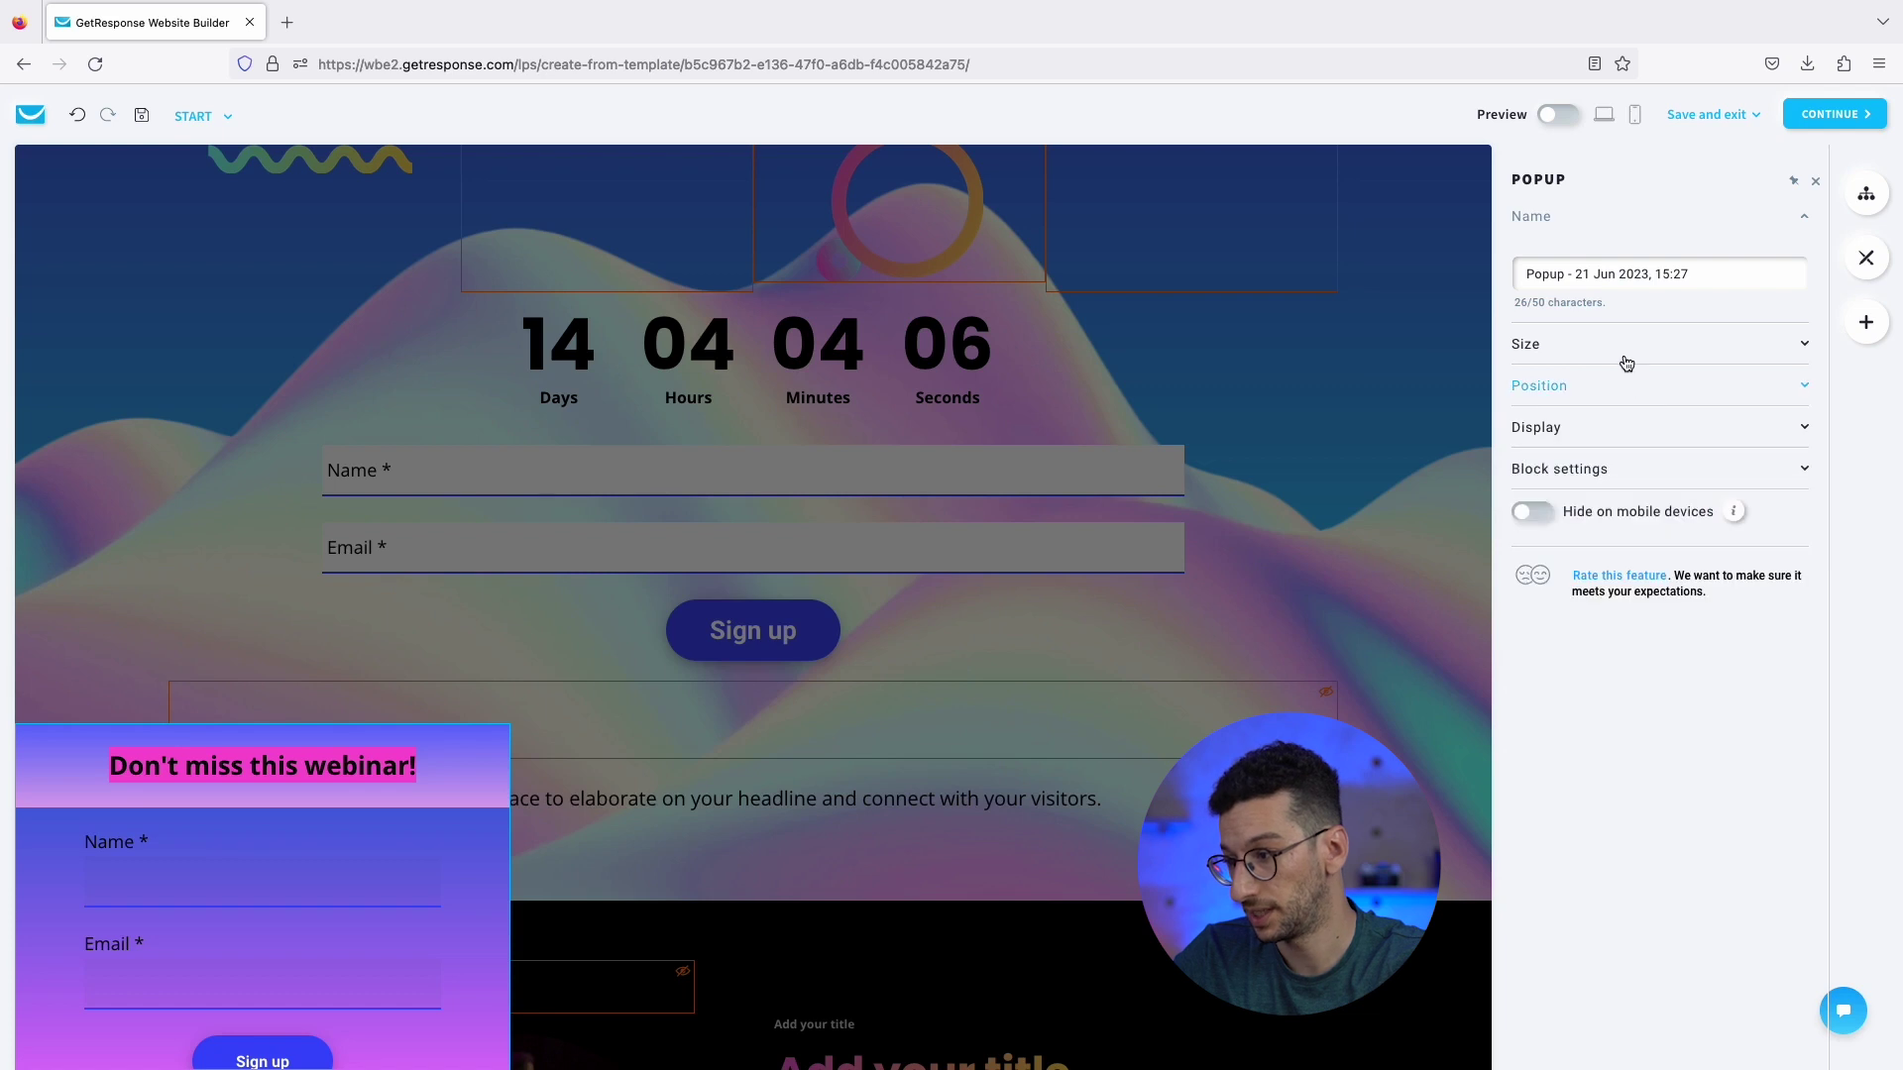
Set the popup's display trigger to On exit and its frequency to Every session.
{"action": "left_click", "coordinate": [1601, 433]}
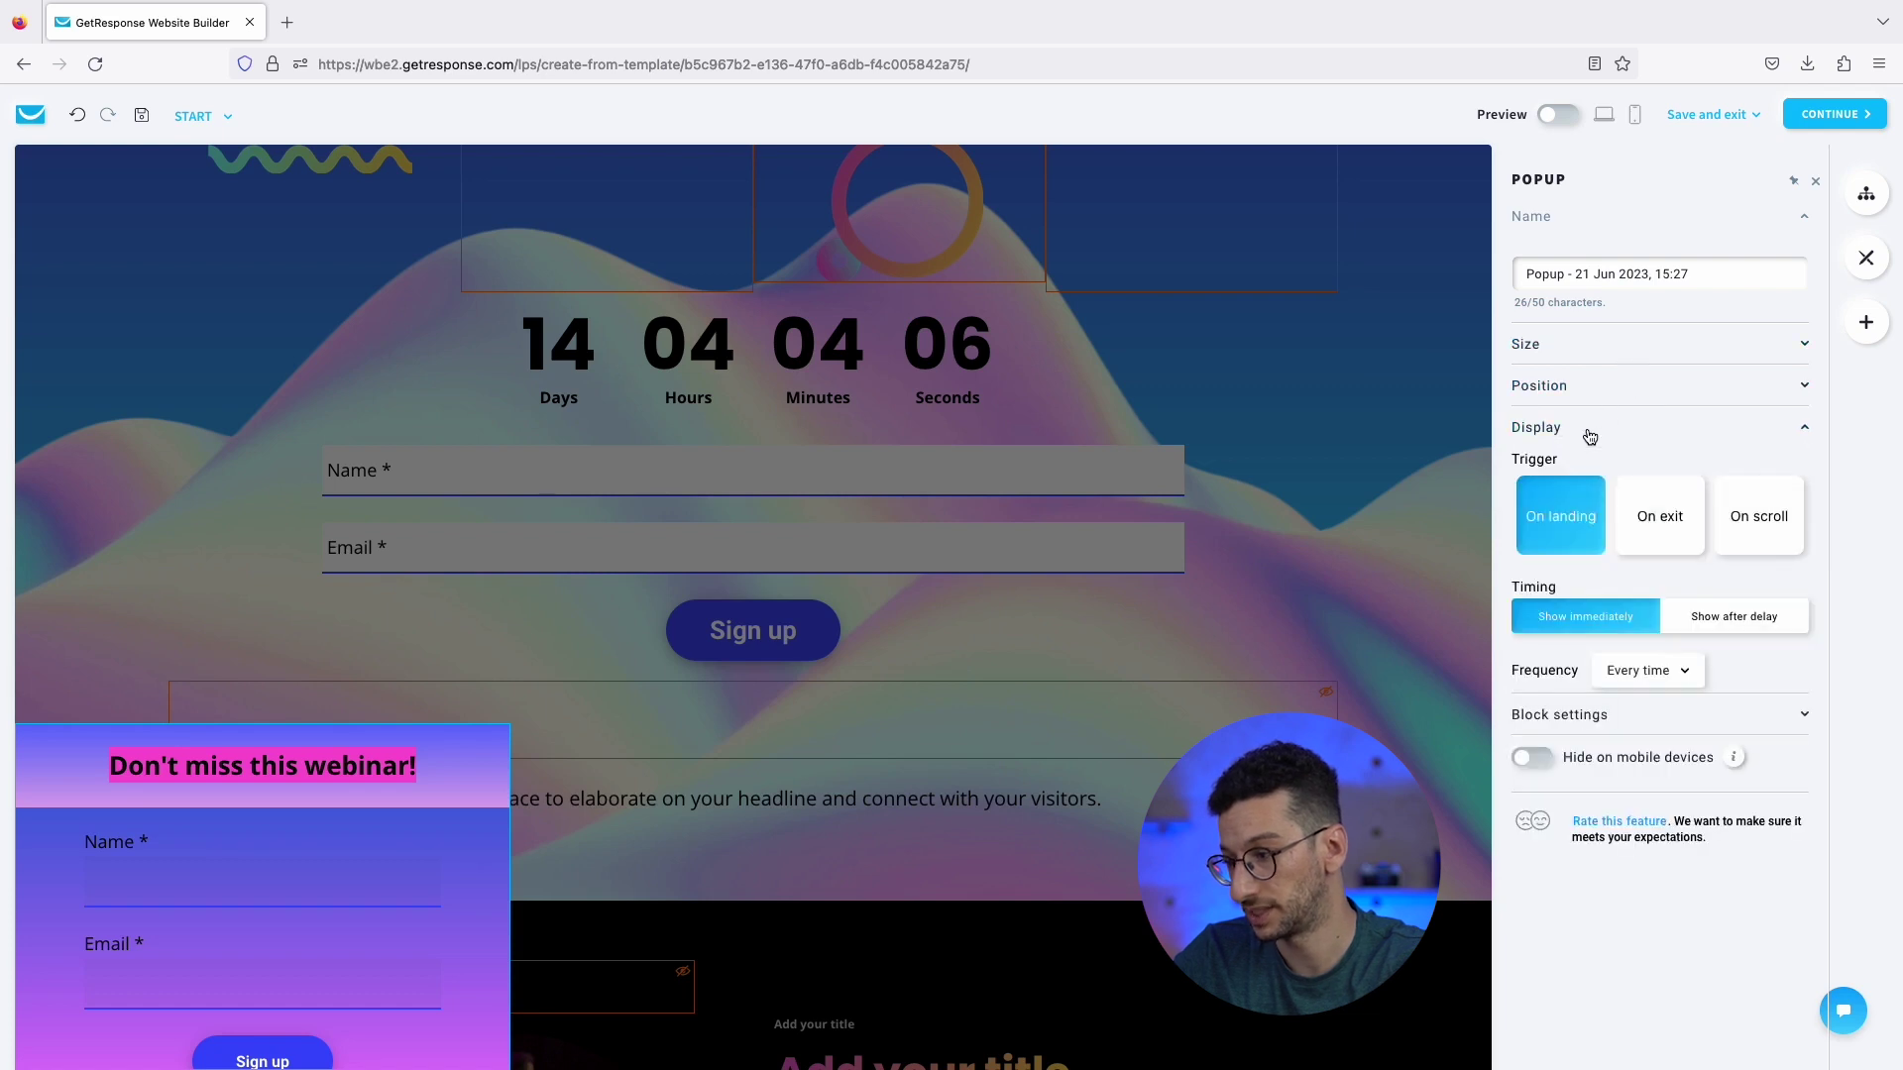
{"action": "left_click", "coordinate": [1669, 512]}
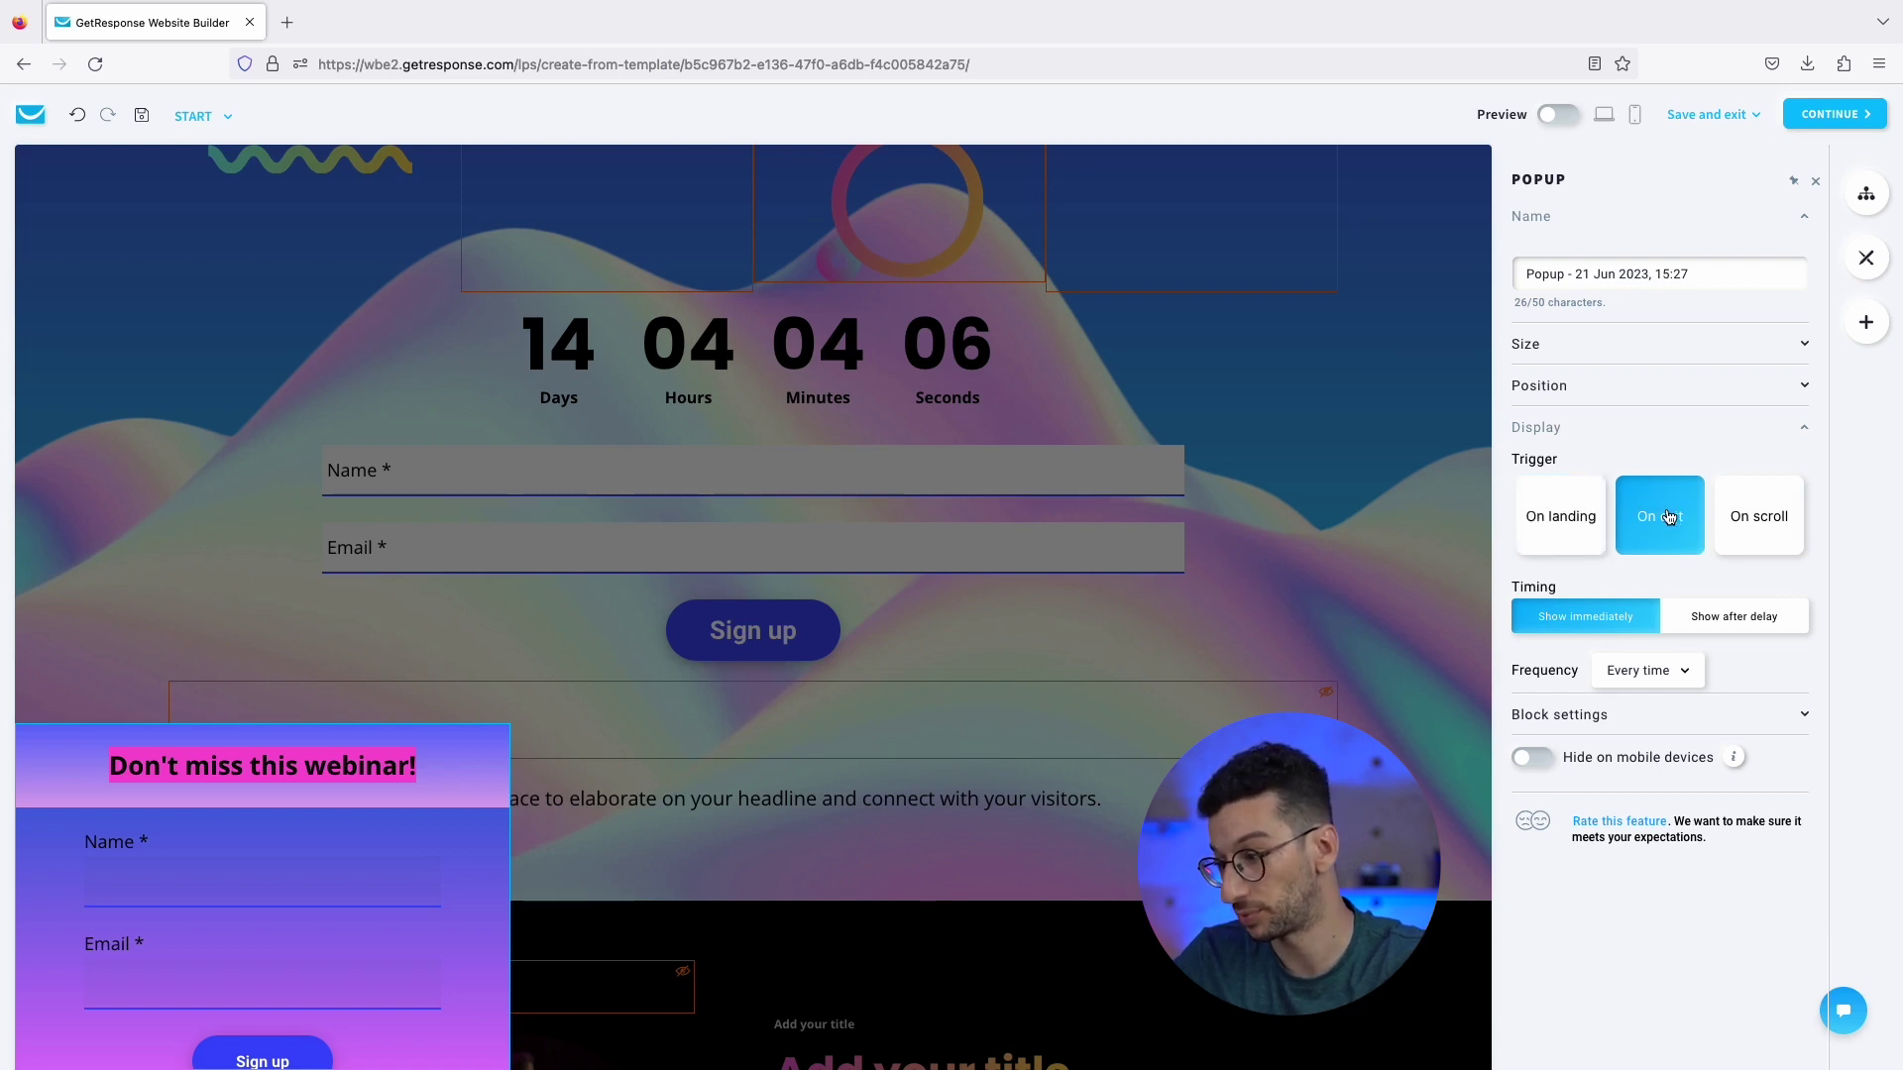
{"action": "left_click", "coordinate": [1656, 680]}
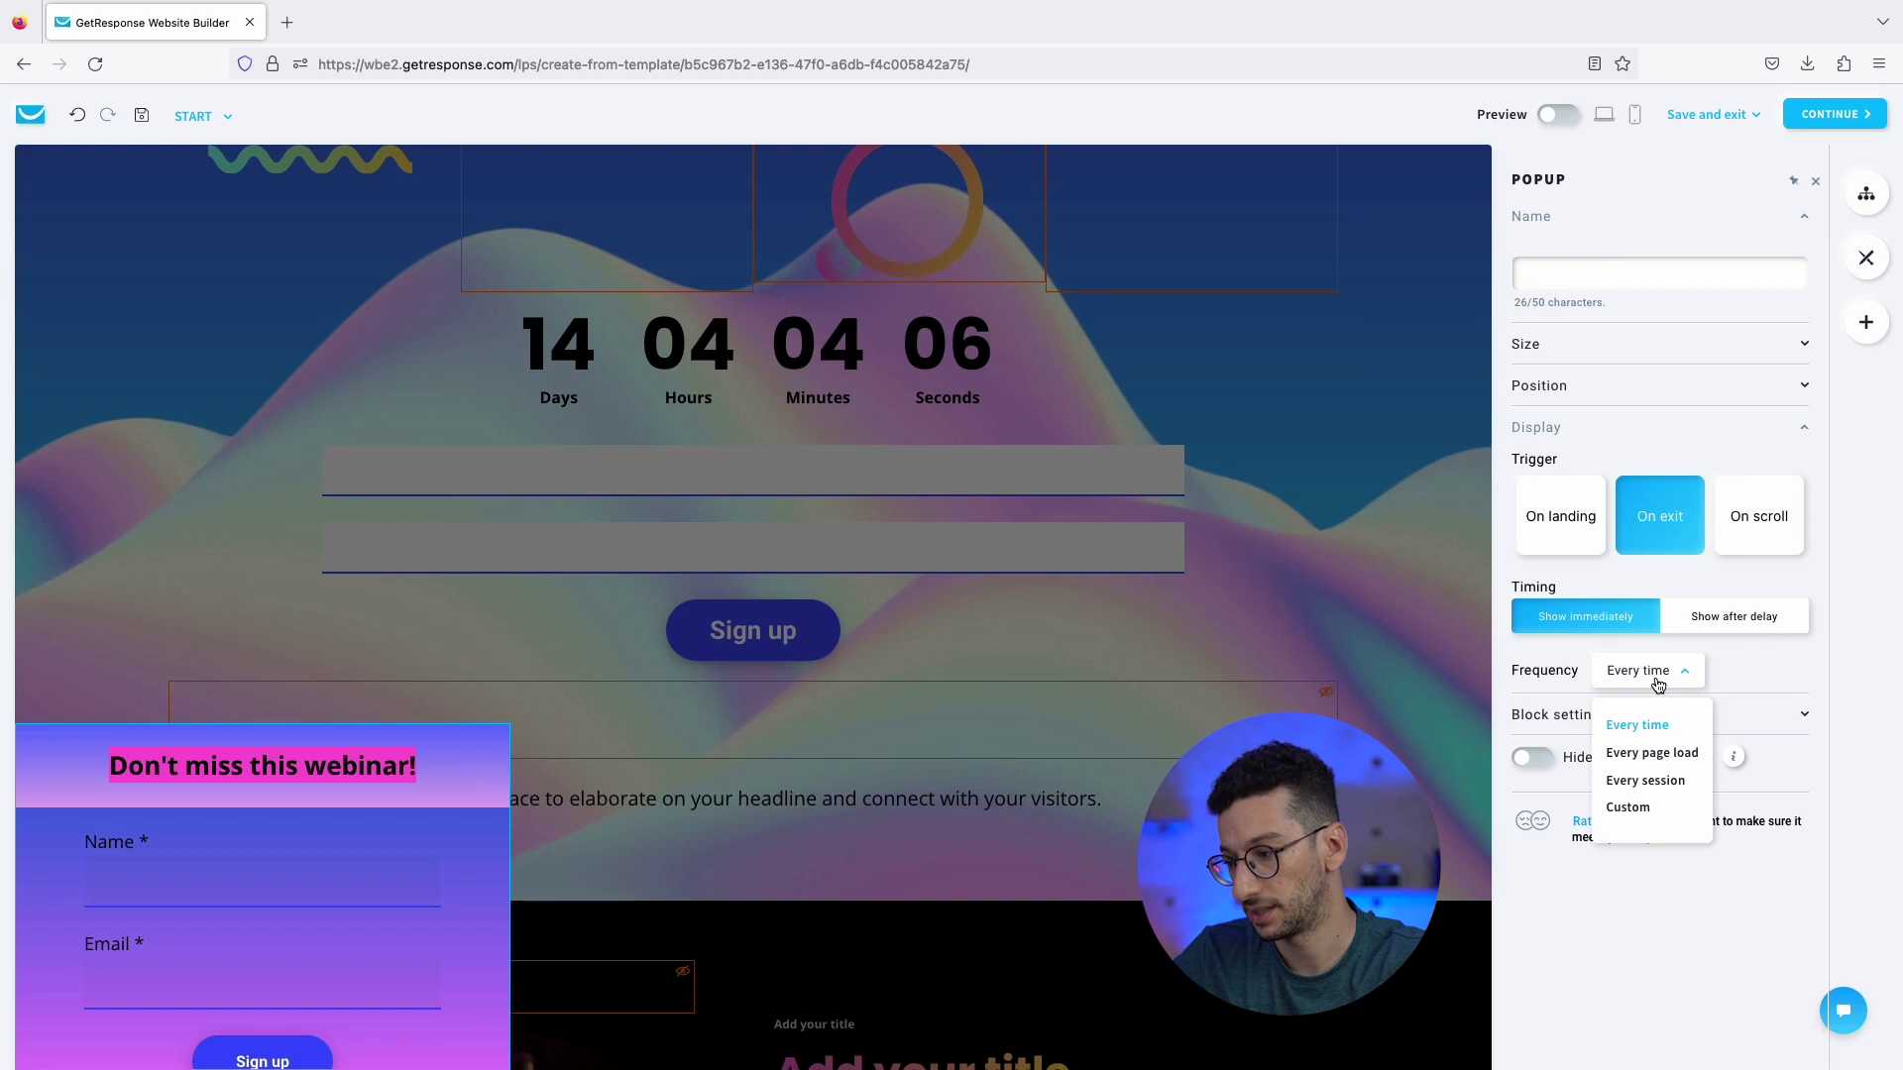
{"action": "left_click", "coordinate": [1643, 781]}
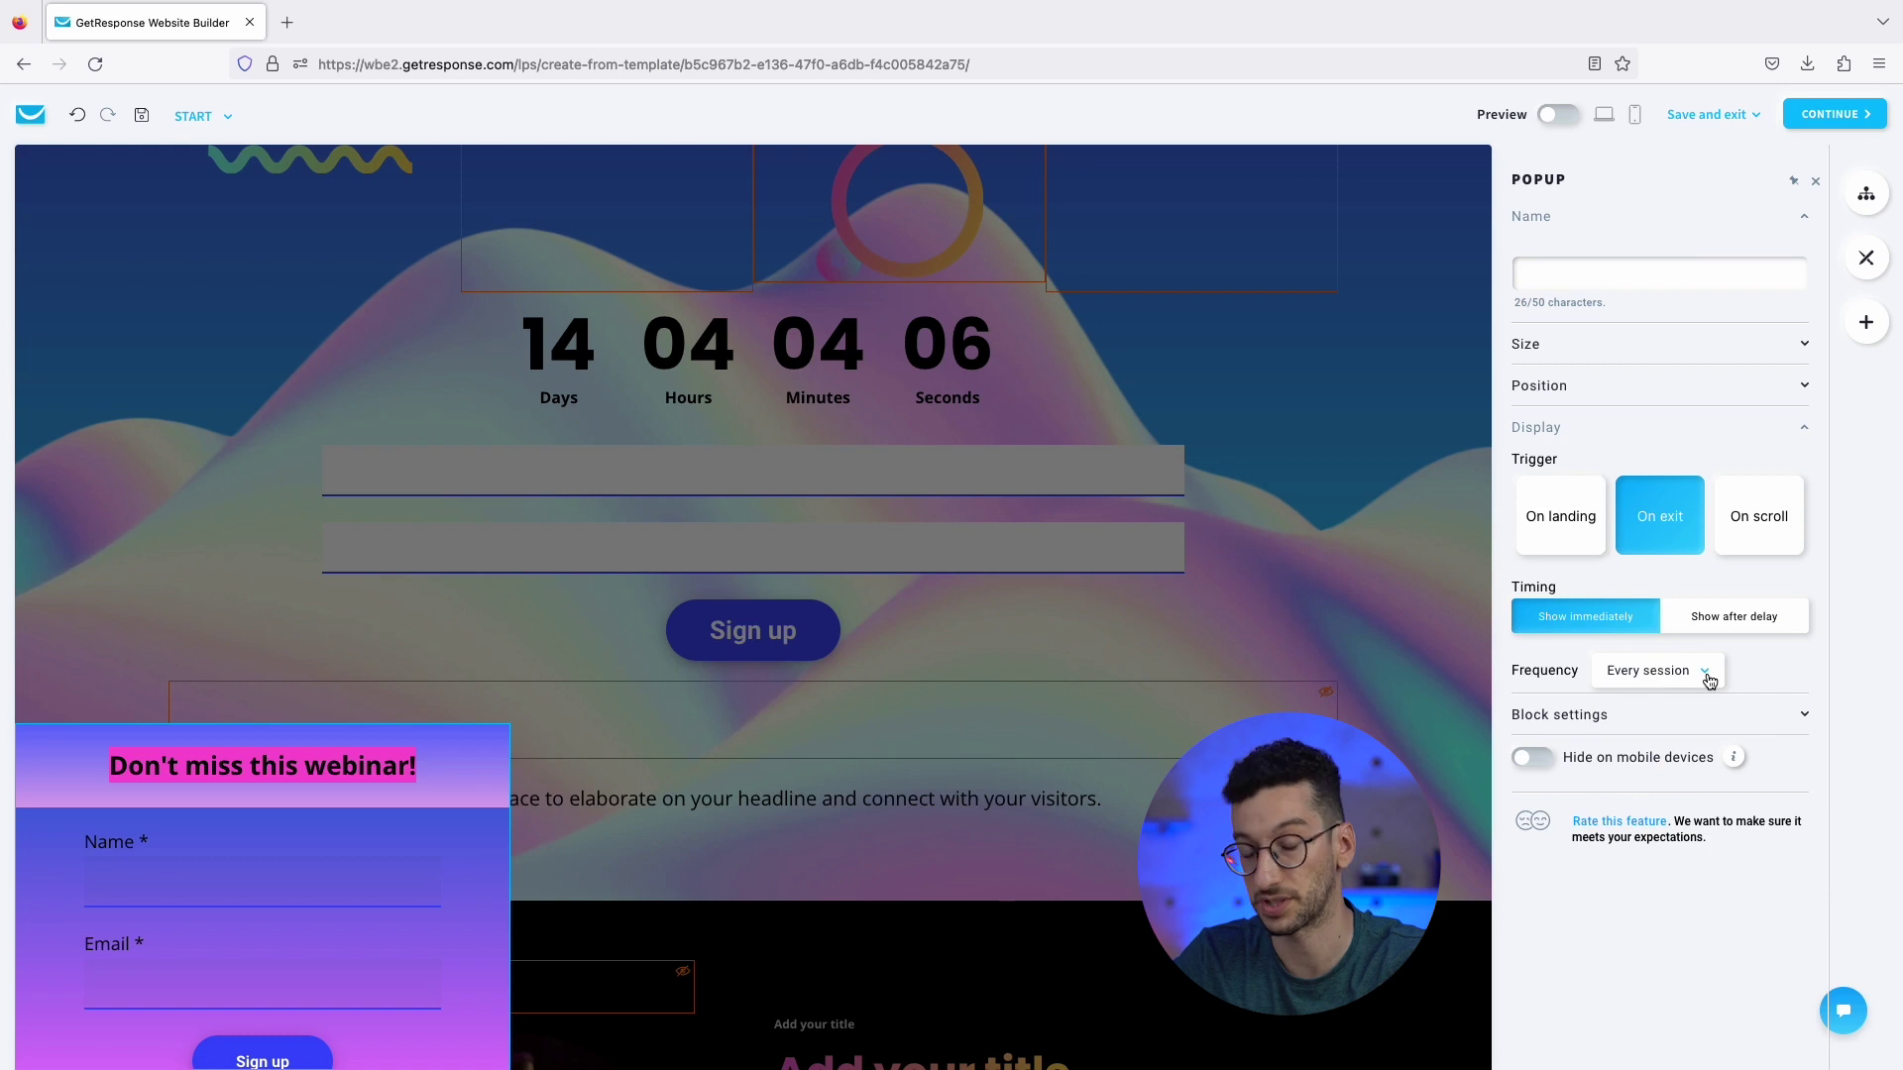
Look over the popup's block settings and preview the whole landing page in desktop view, from the hero section to the speakers.
{"action": "left_click", "coordinate": [1635, 718]}
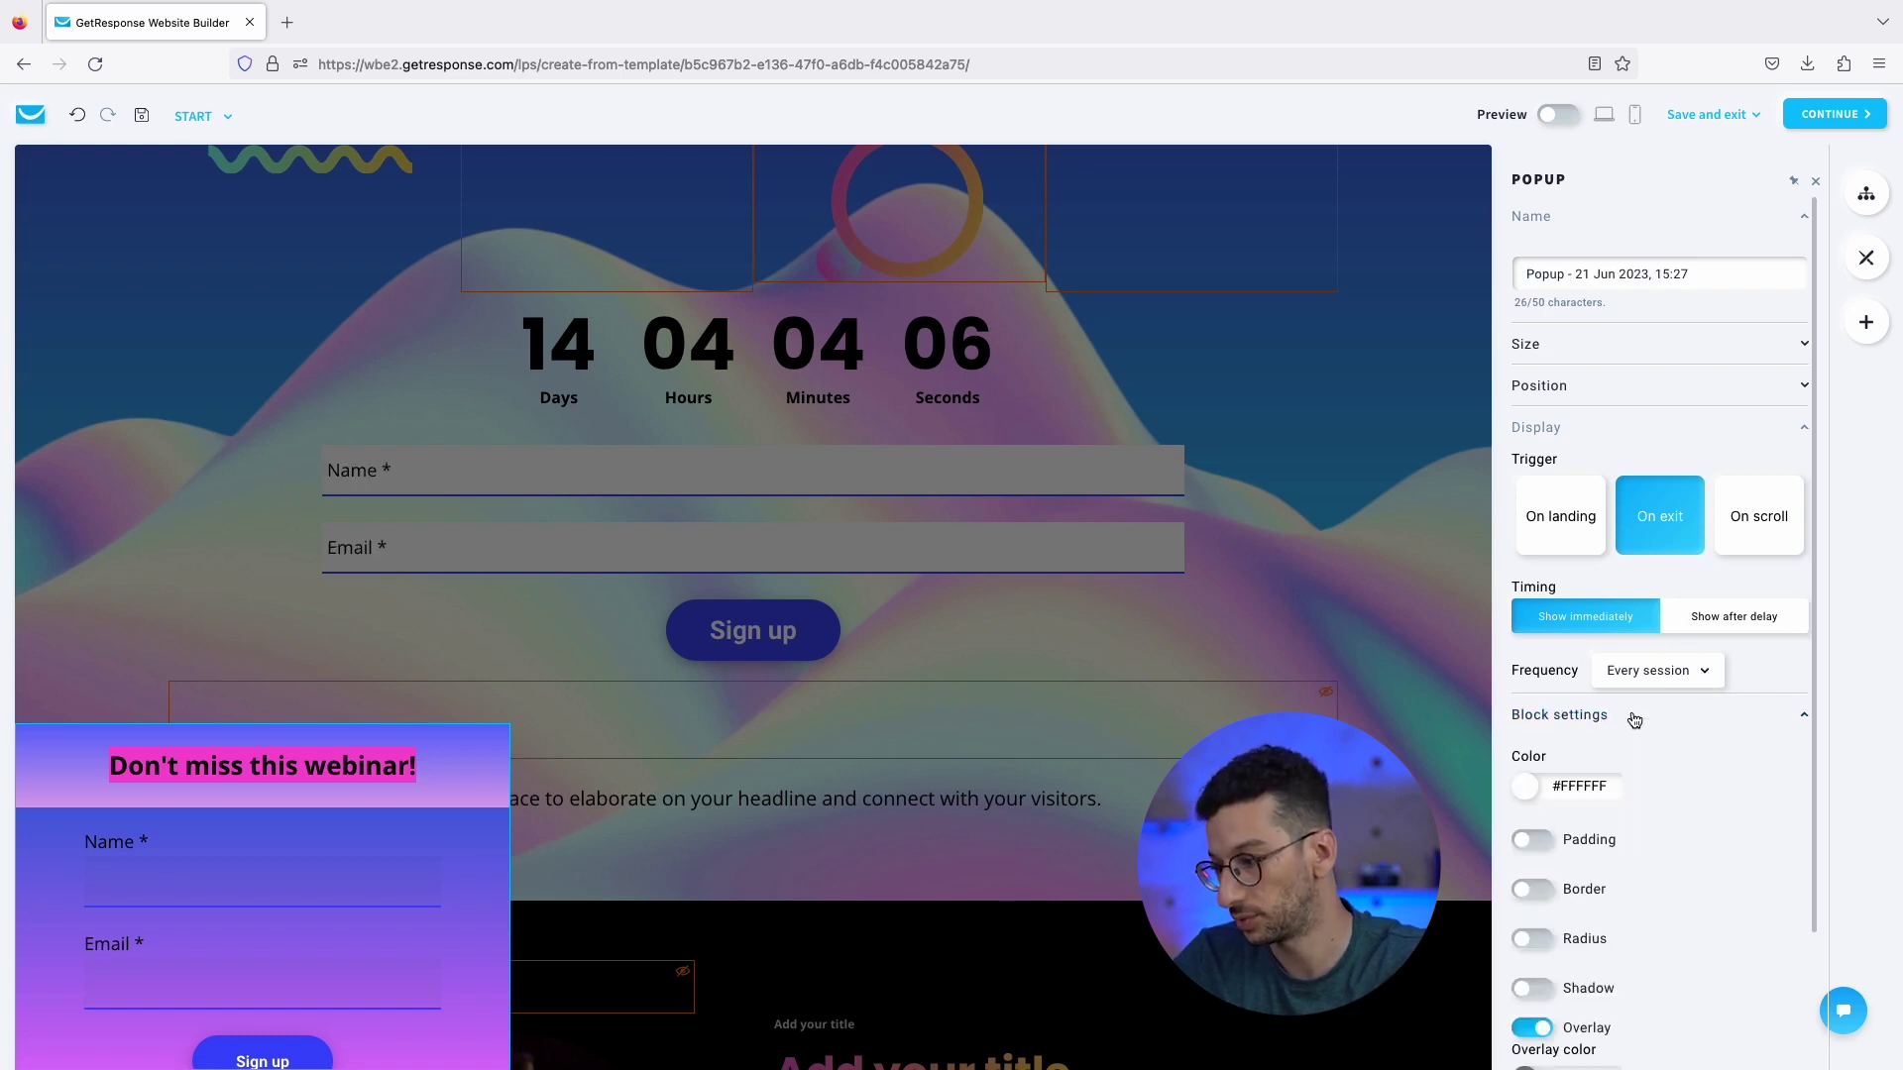
{"action": "left_click", "coordinate": [1634, 717]}
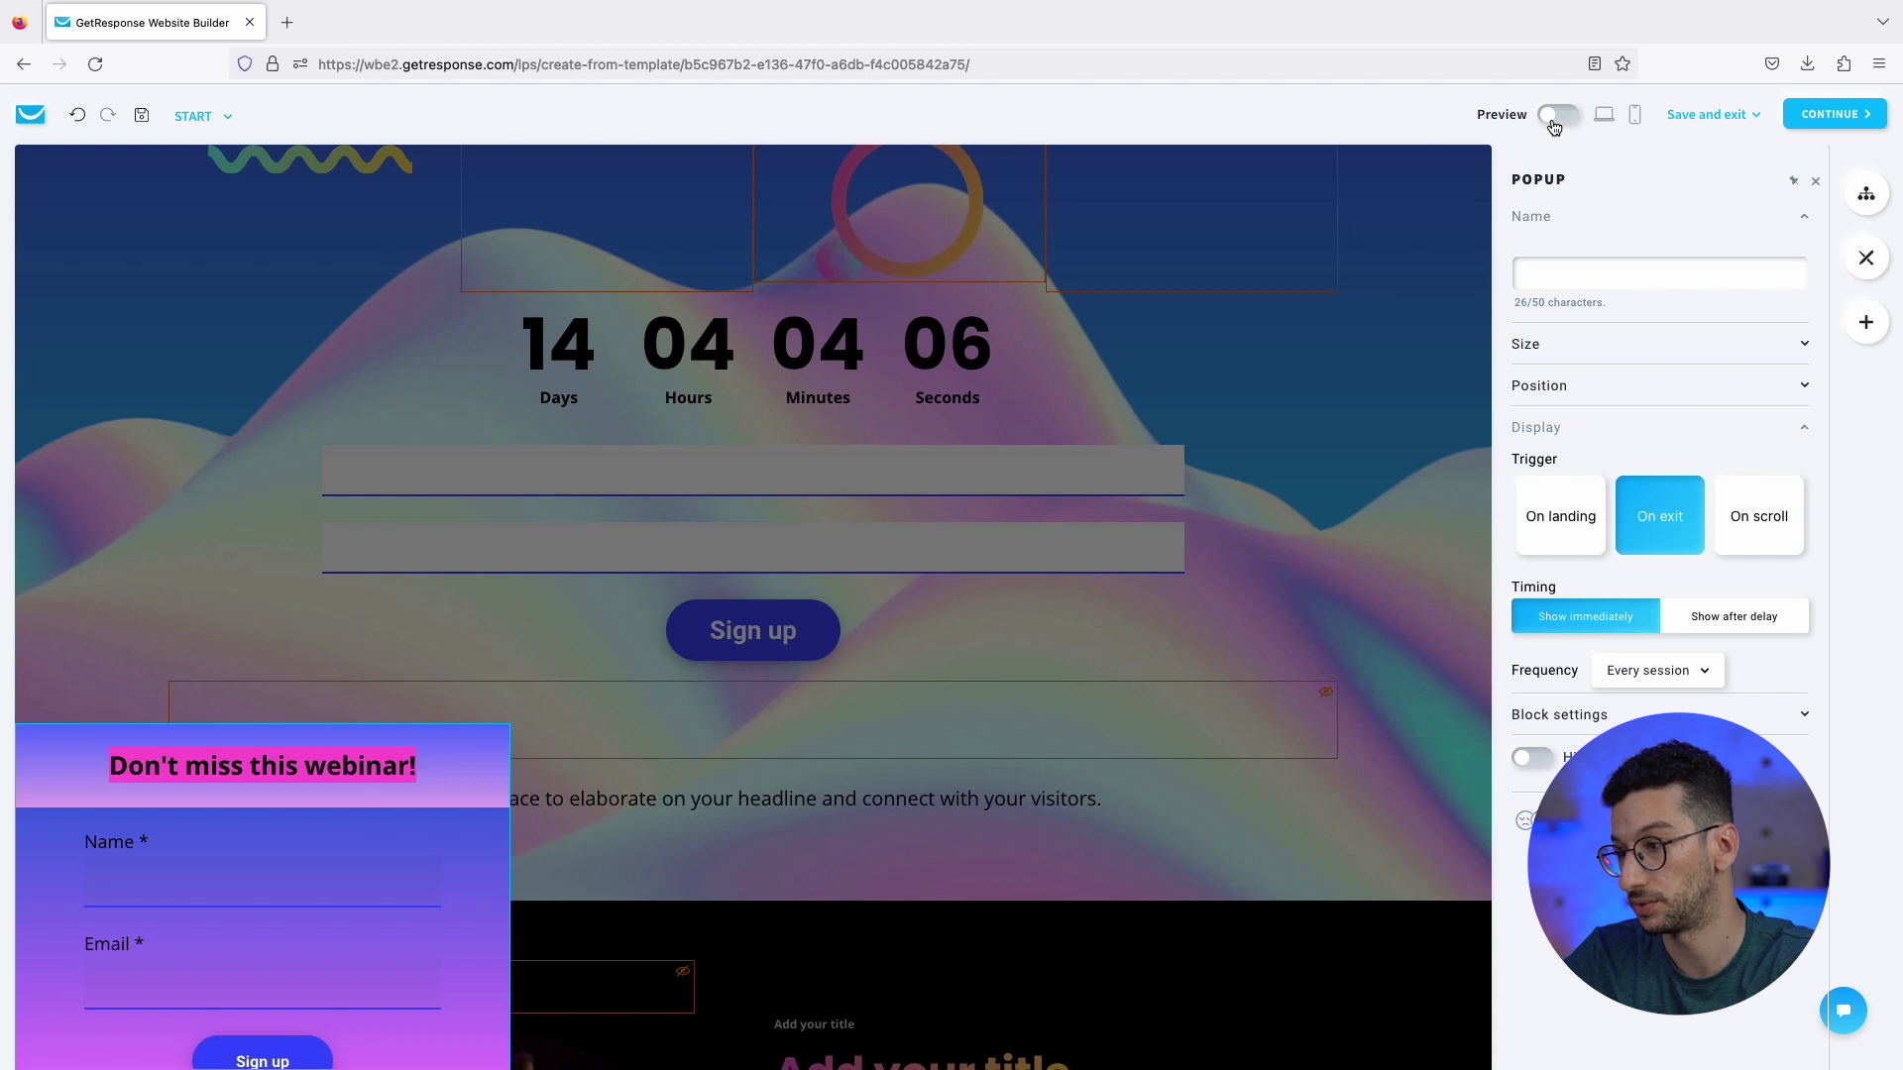
{"action": "left_click", "coordinate": [1556, 116]}
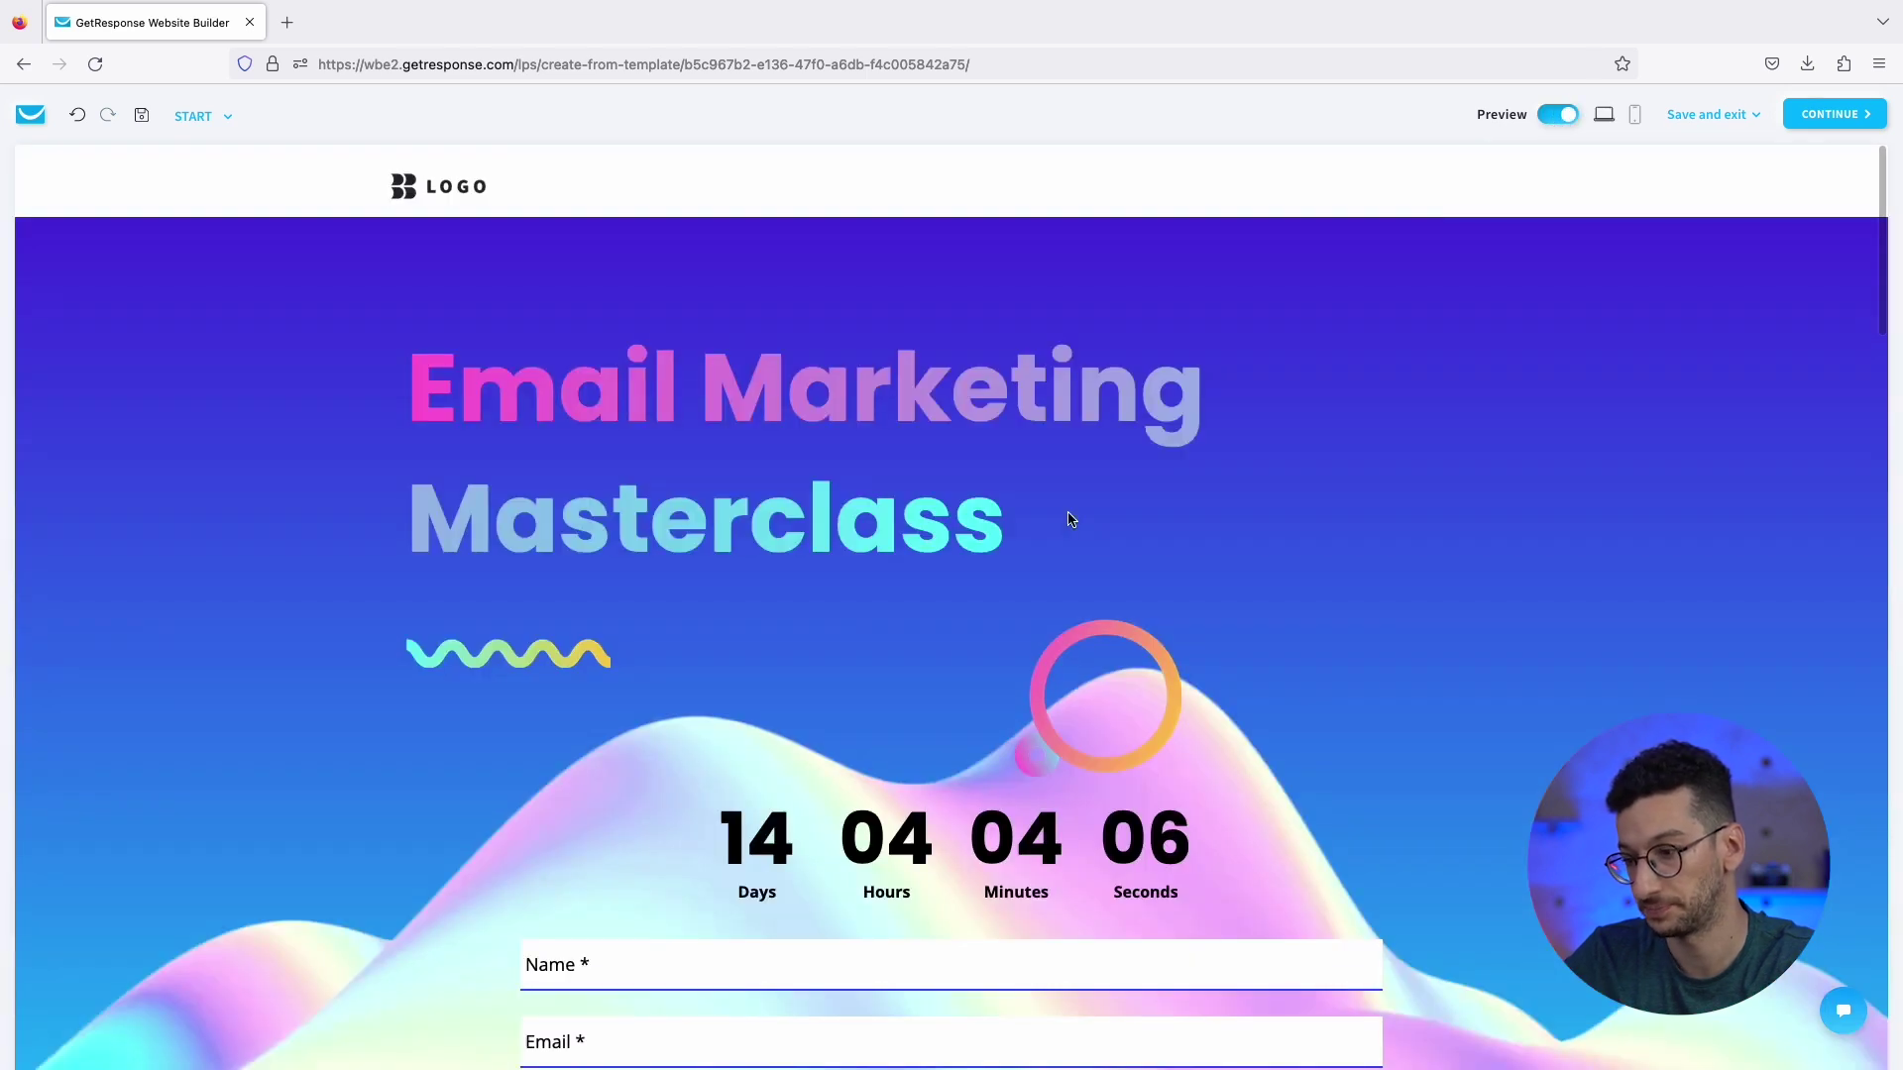
{"action": "scroll", "coordinate": [1070, 519], "scroll_direction": "down", "scroll_amount": 7}
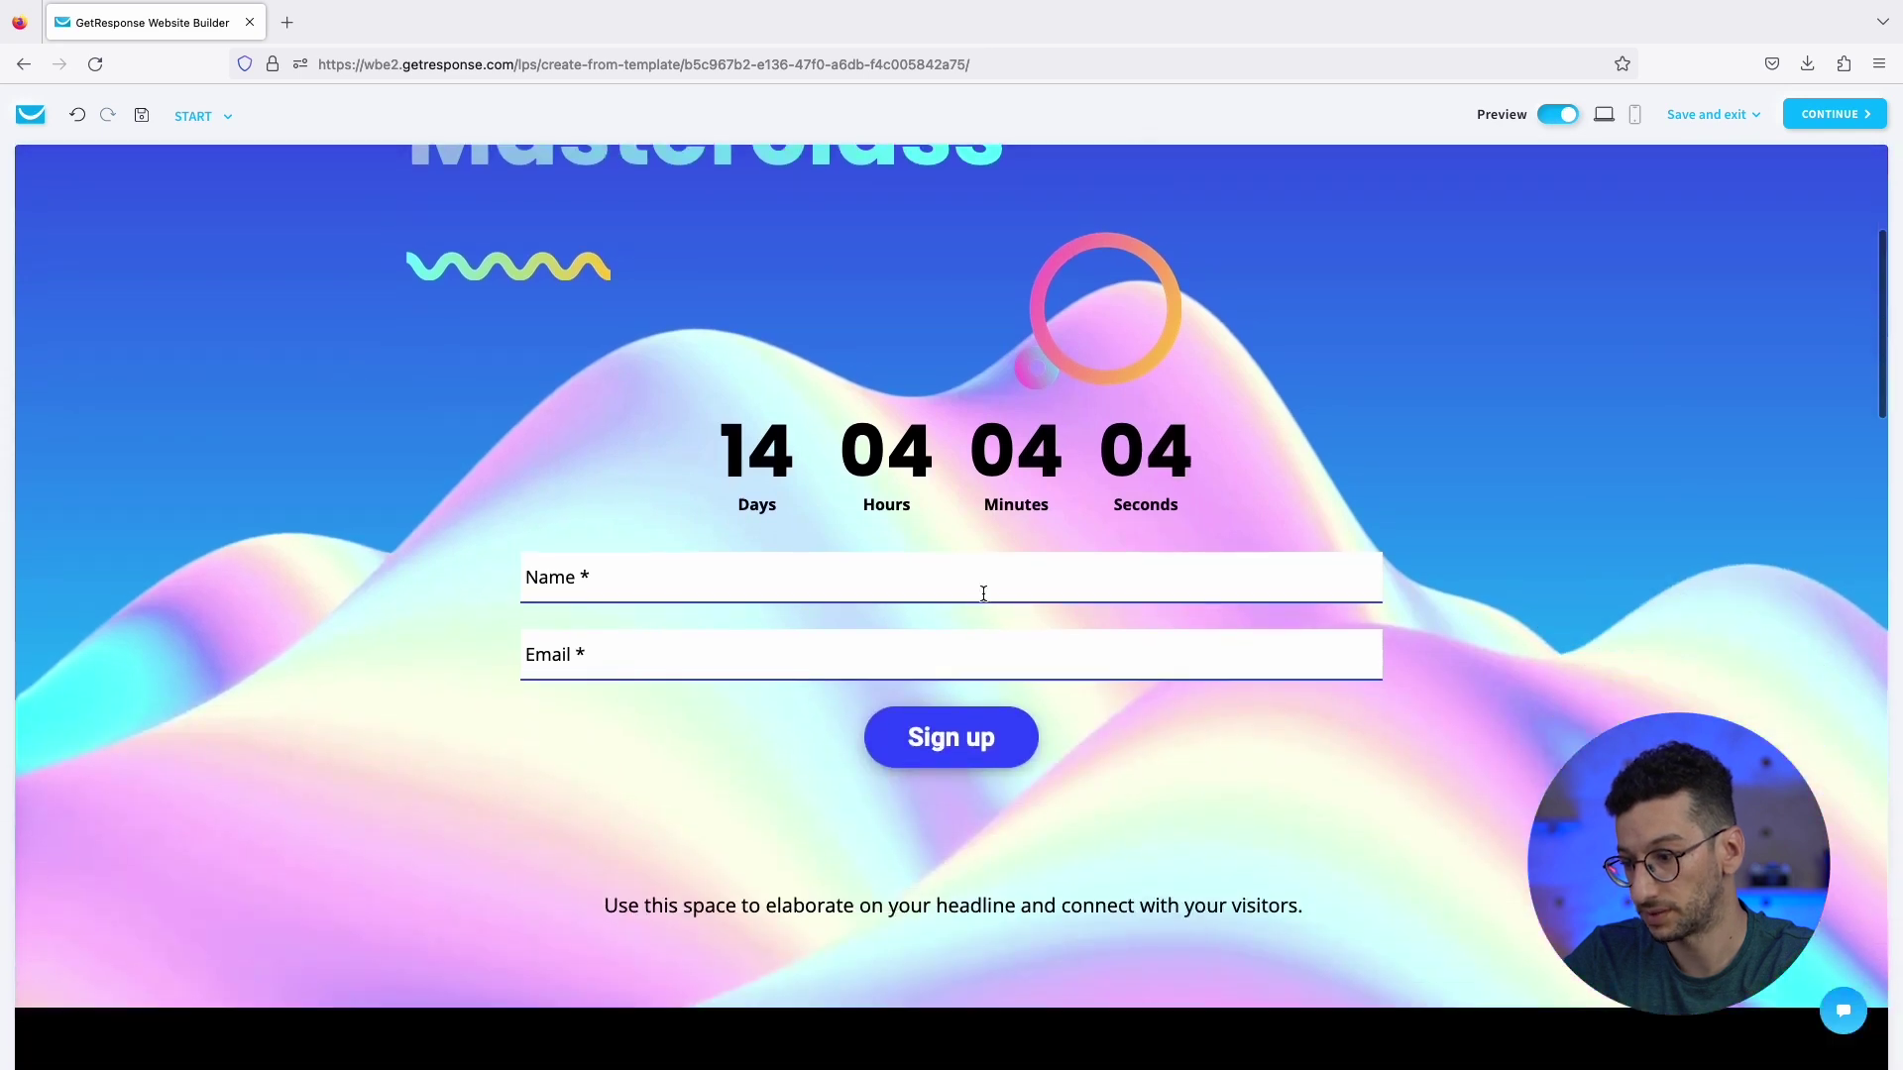
{"action": "scroll", "coordinate": [982, 592], "scroll_direction": "down", "scroll_amount": 17}
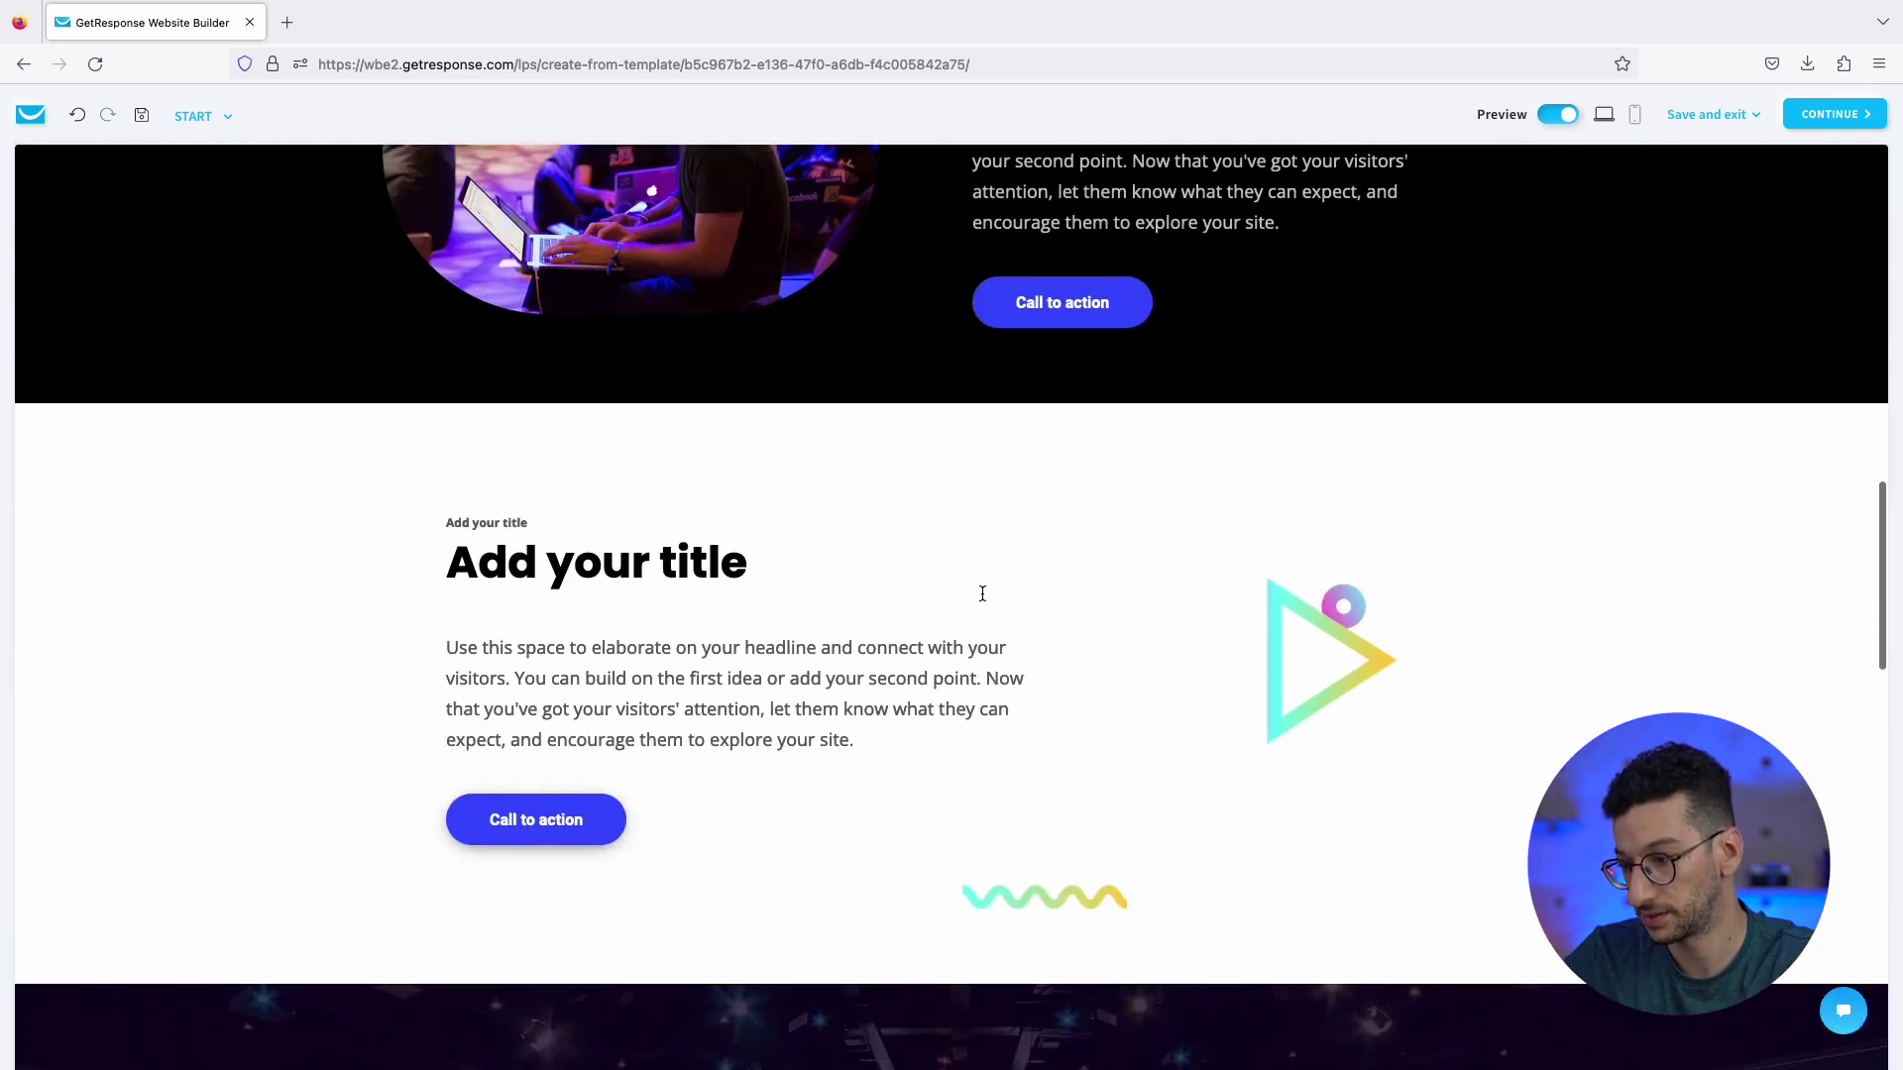
{"action": "scroll", "coordinate": [983, 593], "scroll_direction": "down", "scroll_amount": 8}
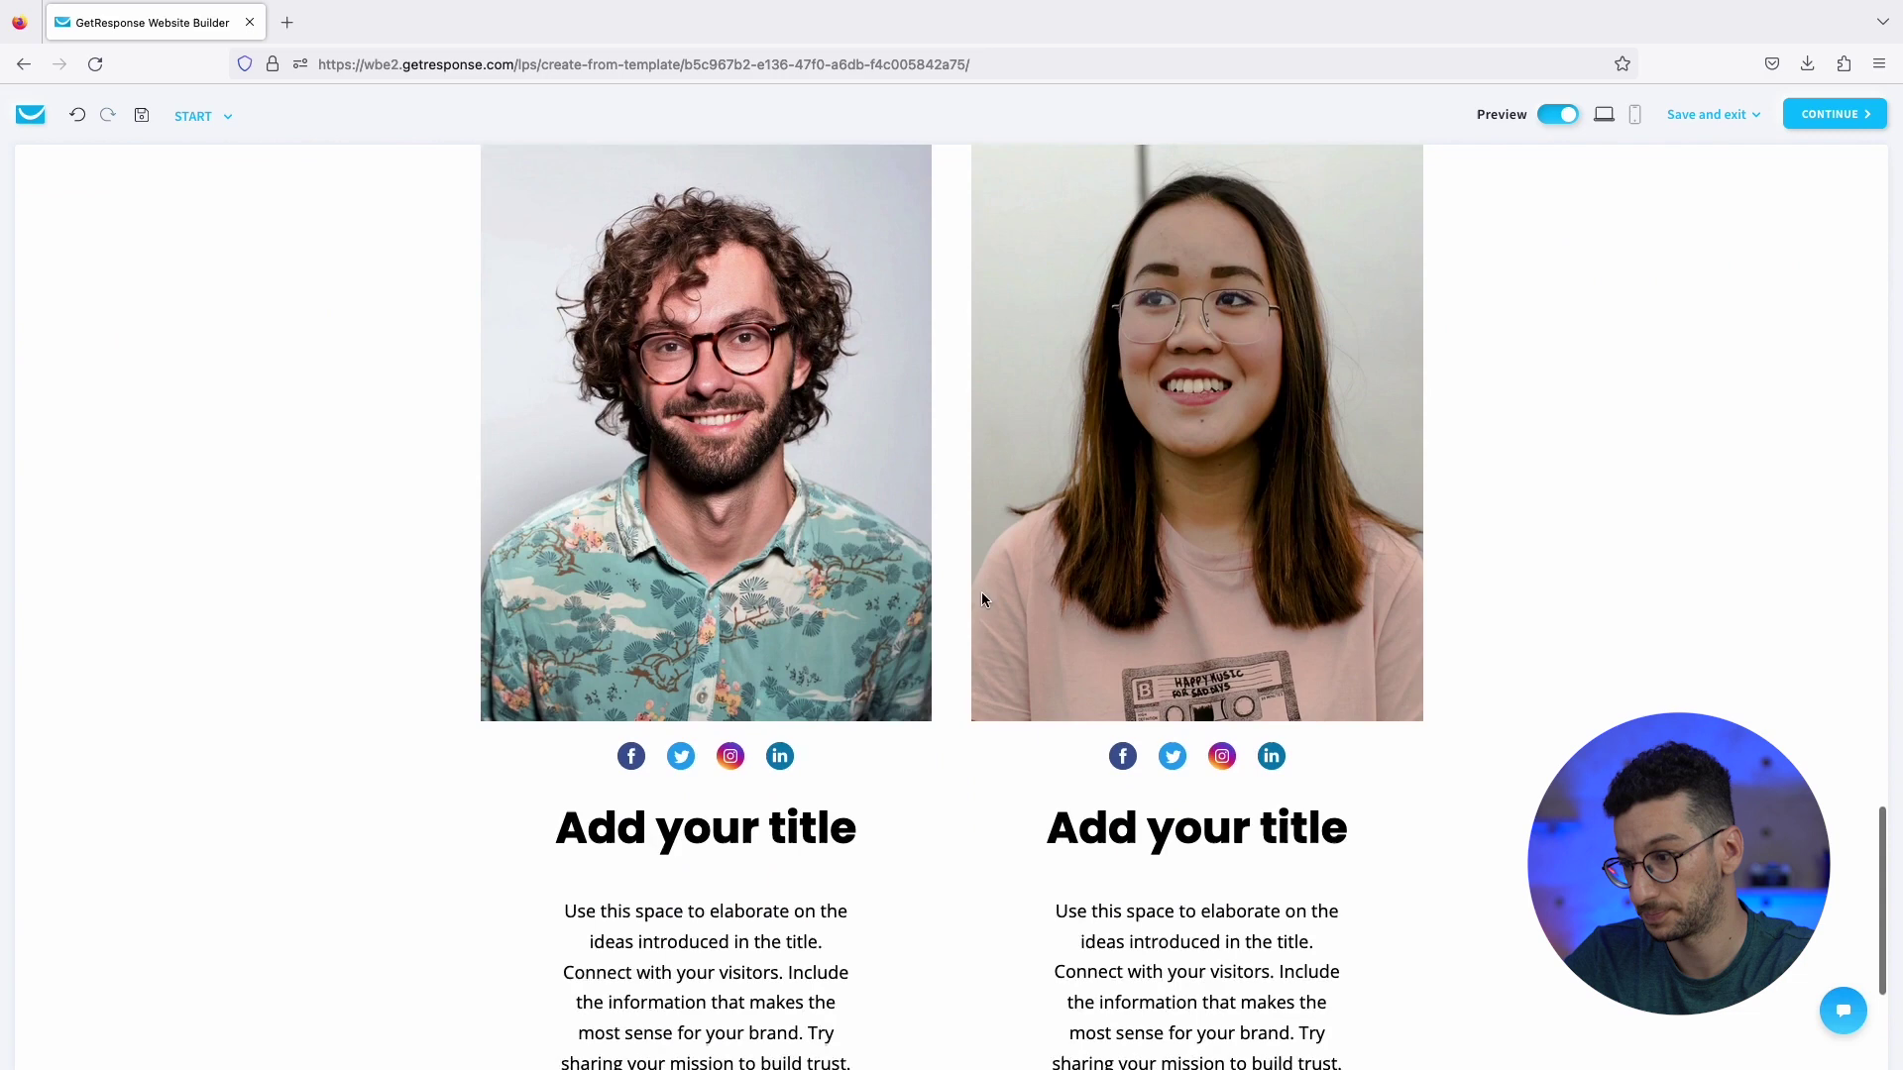
{"action": "scroll", "coordinate": [981, 599], "scroll_direction": "up", "scroll_amount": 20}
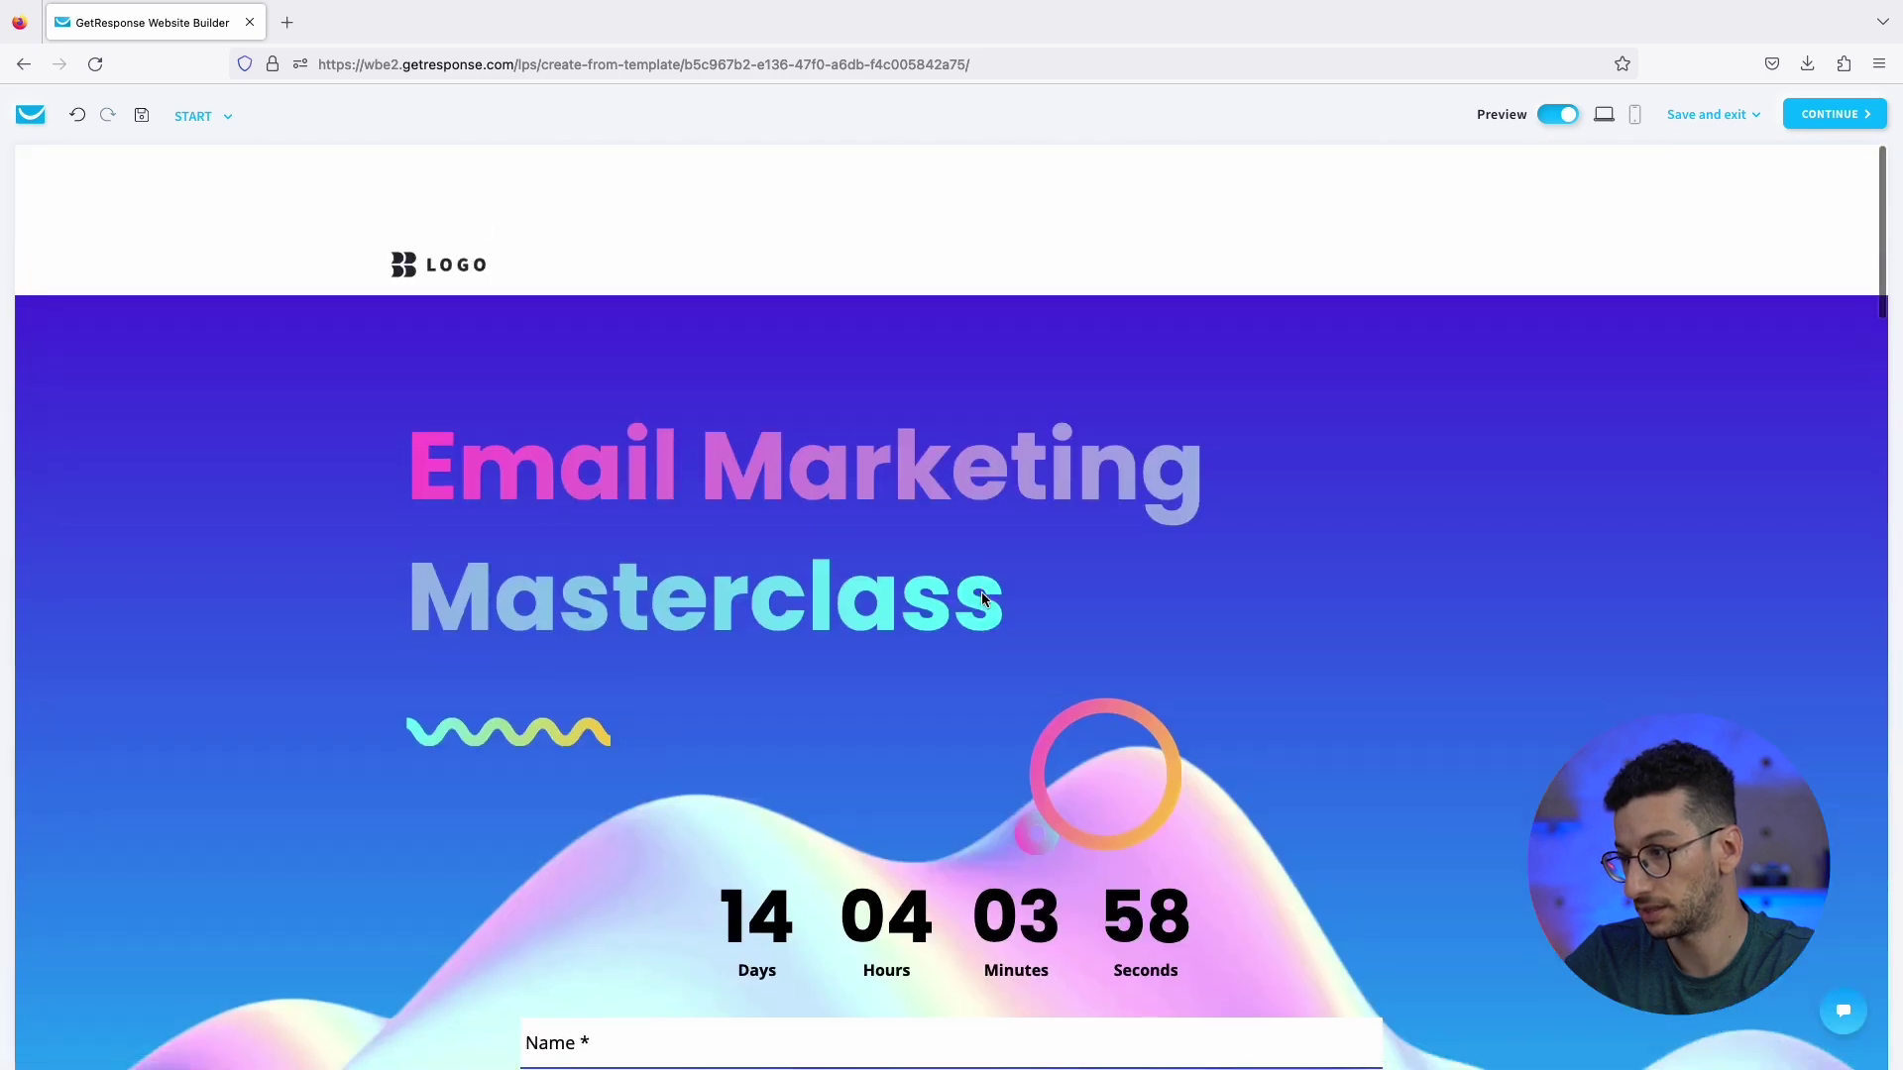
In the mobile preview, reduce the Heading #1 font size until "Masterclass" fits one line, slightly increase left and right padding, and leave the preview.
{"action": "left_click", "coordinate": [1639, 113]}
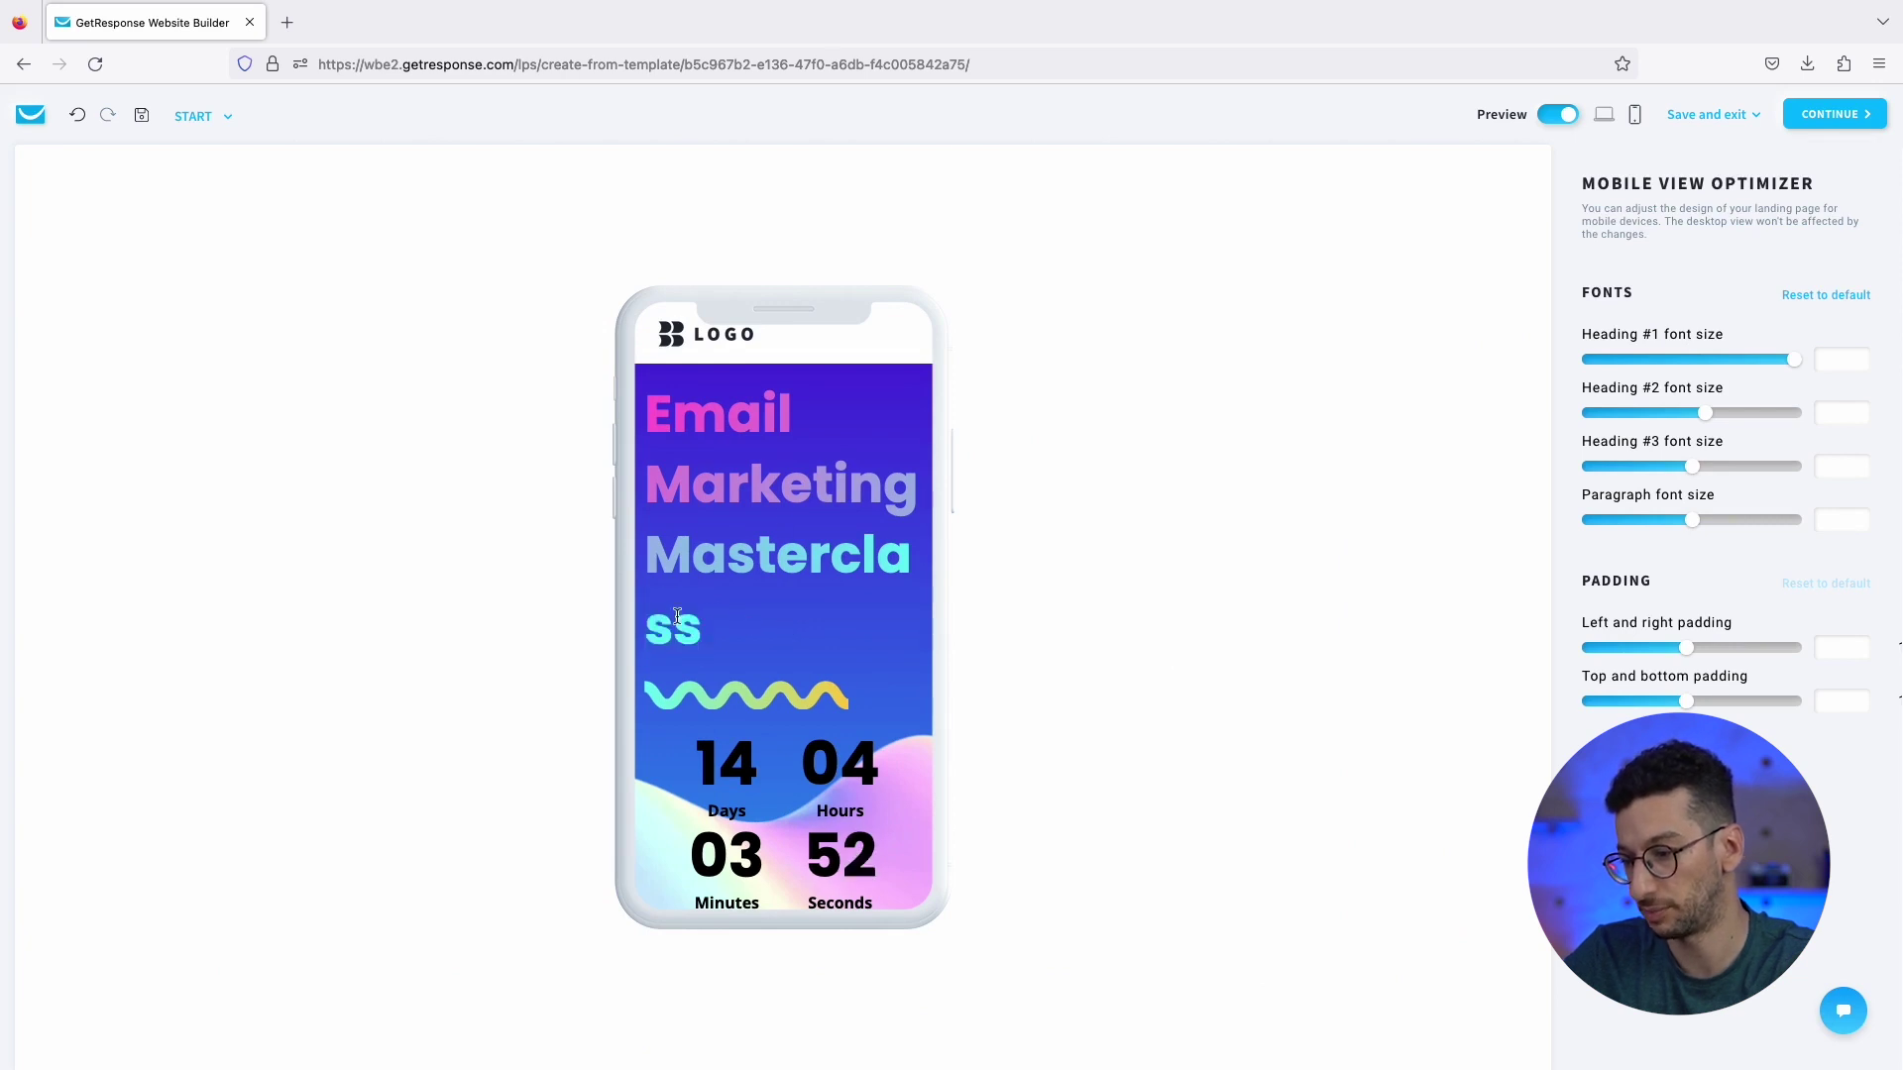
{"action": "left_click_drag", "start_coordinate": [1794, 365], "coordinate": [1740, 365]}
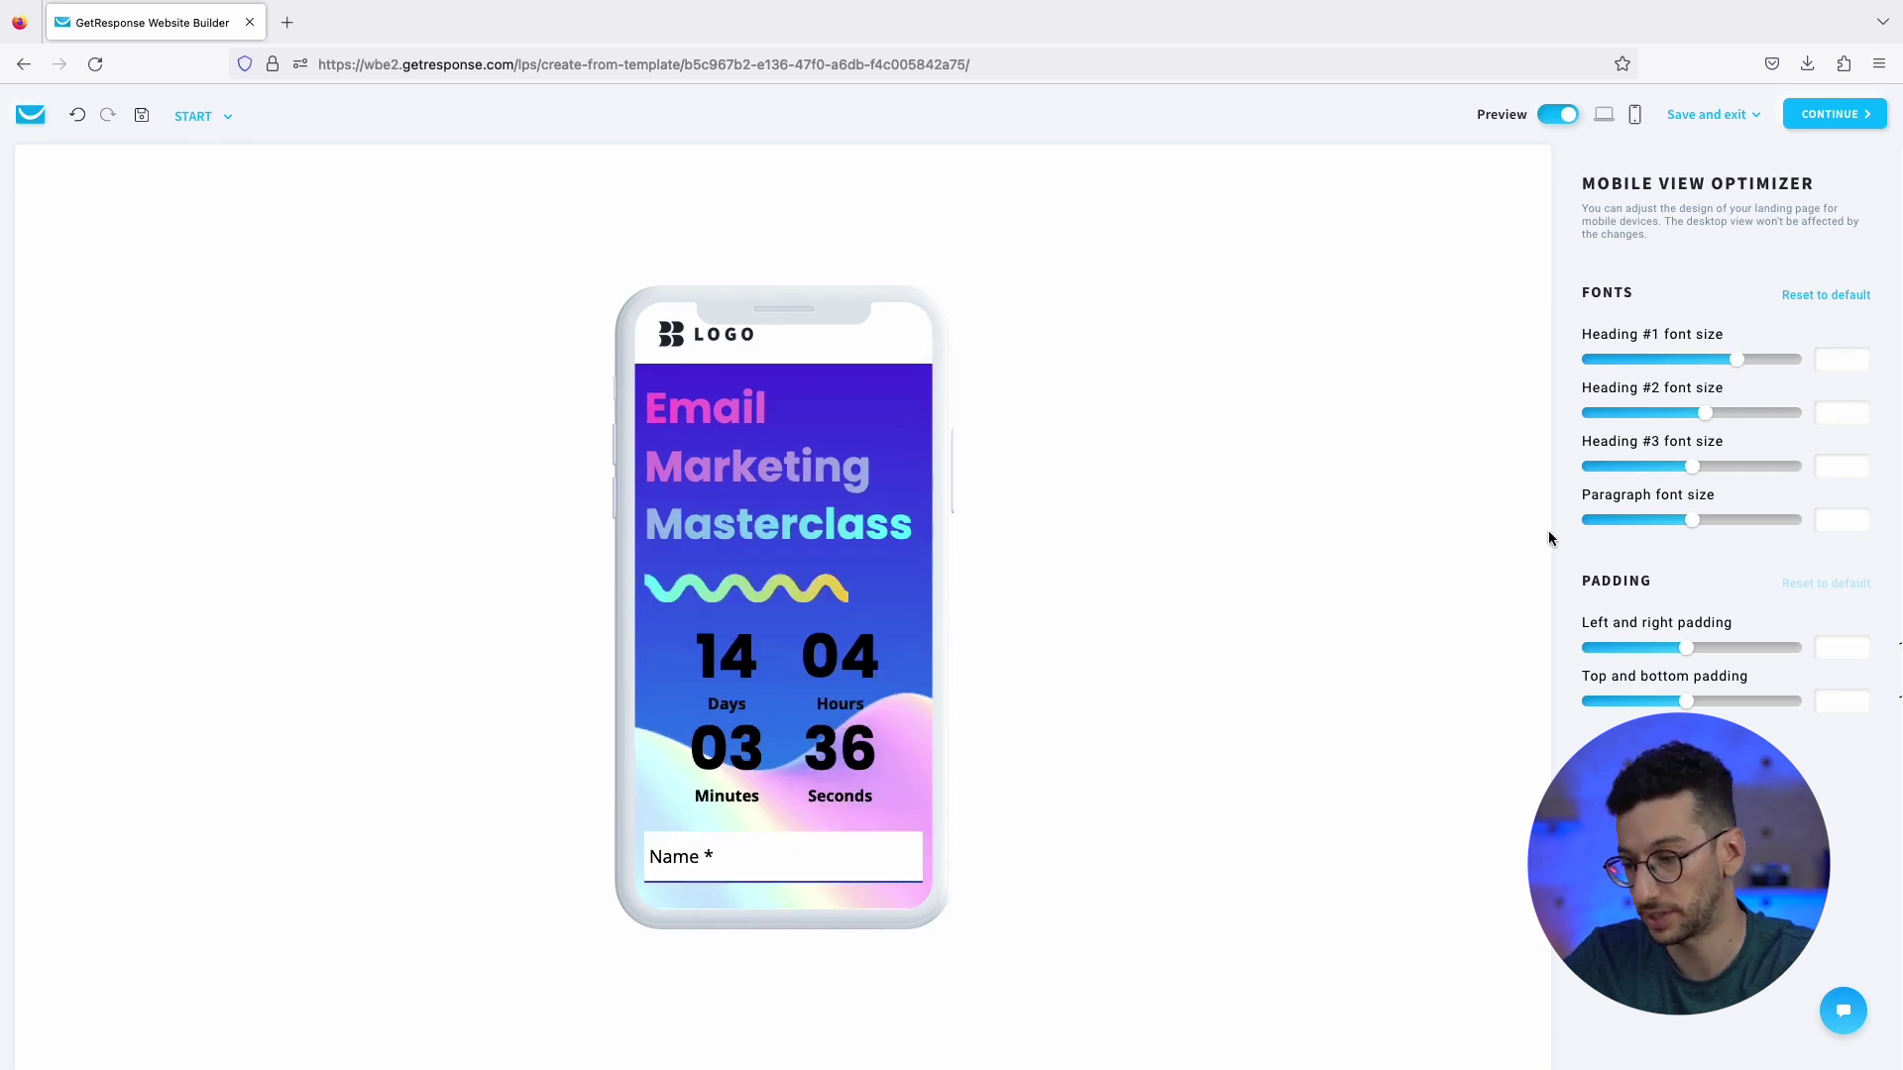
{"action": "left_click_drag", "start_coordinate": [1686, 650], "coordinate": [1703, 658]}
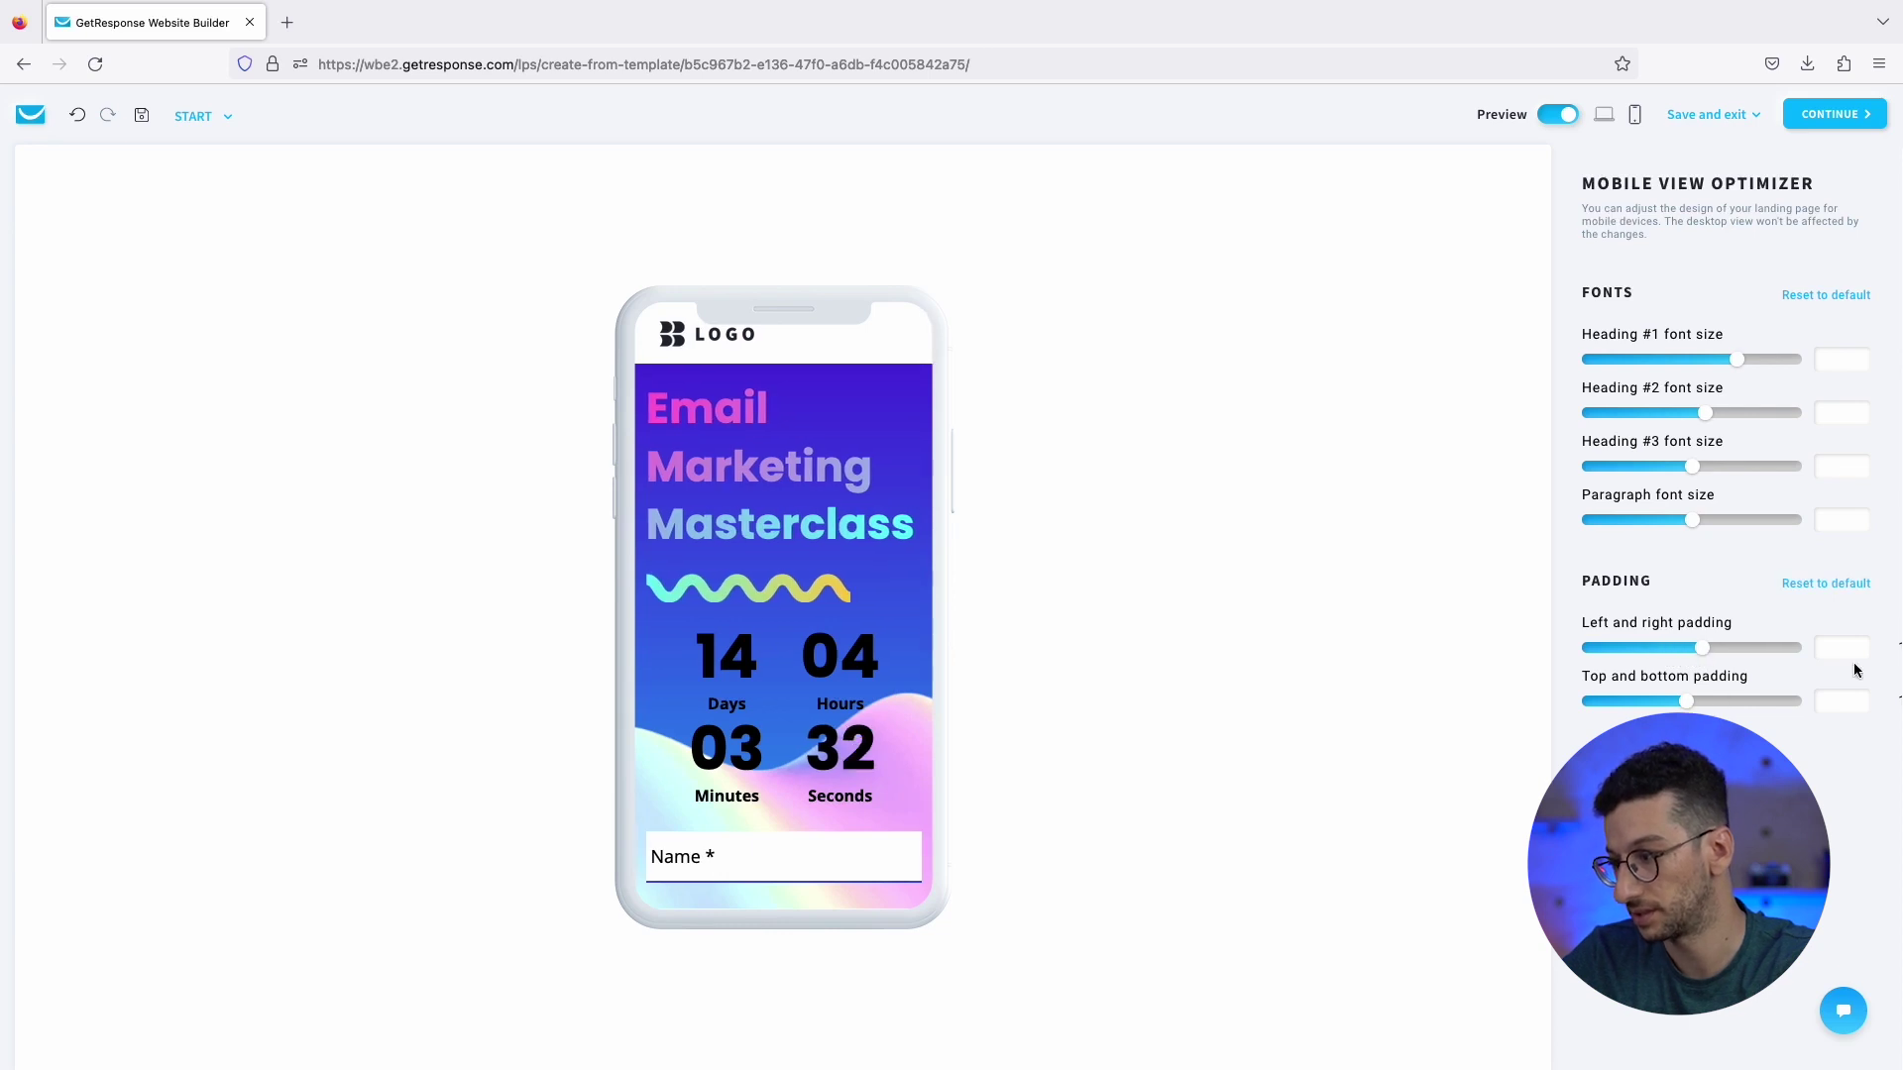
{"action": "left_click", "coordinate": [1604, 116]}
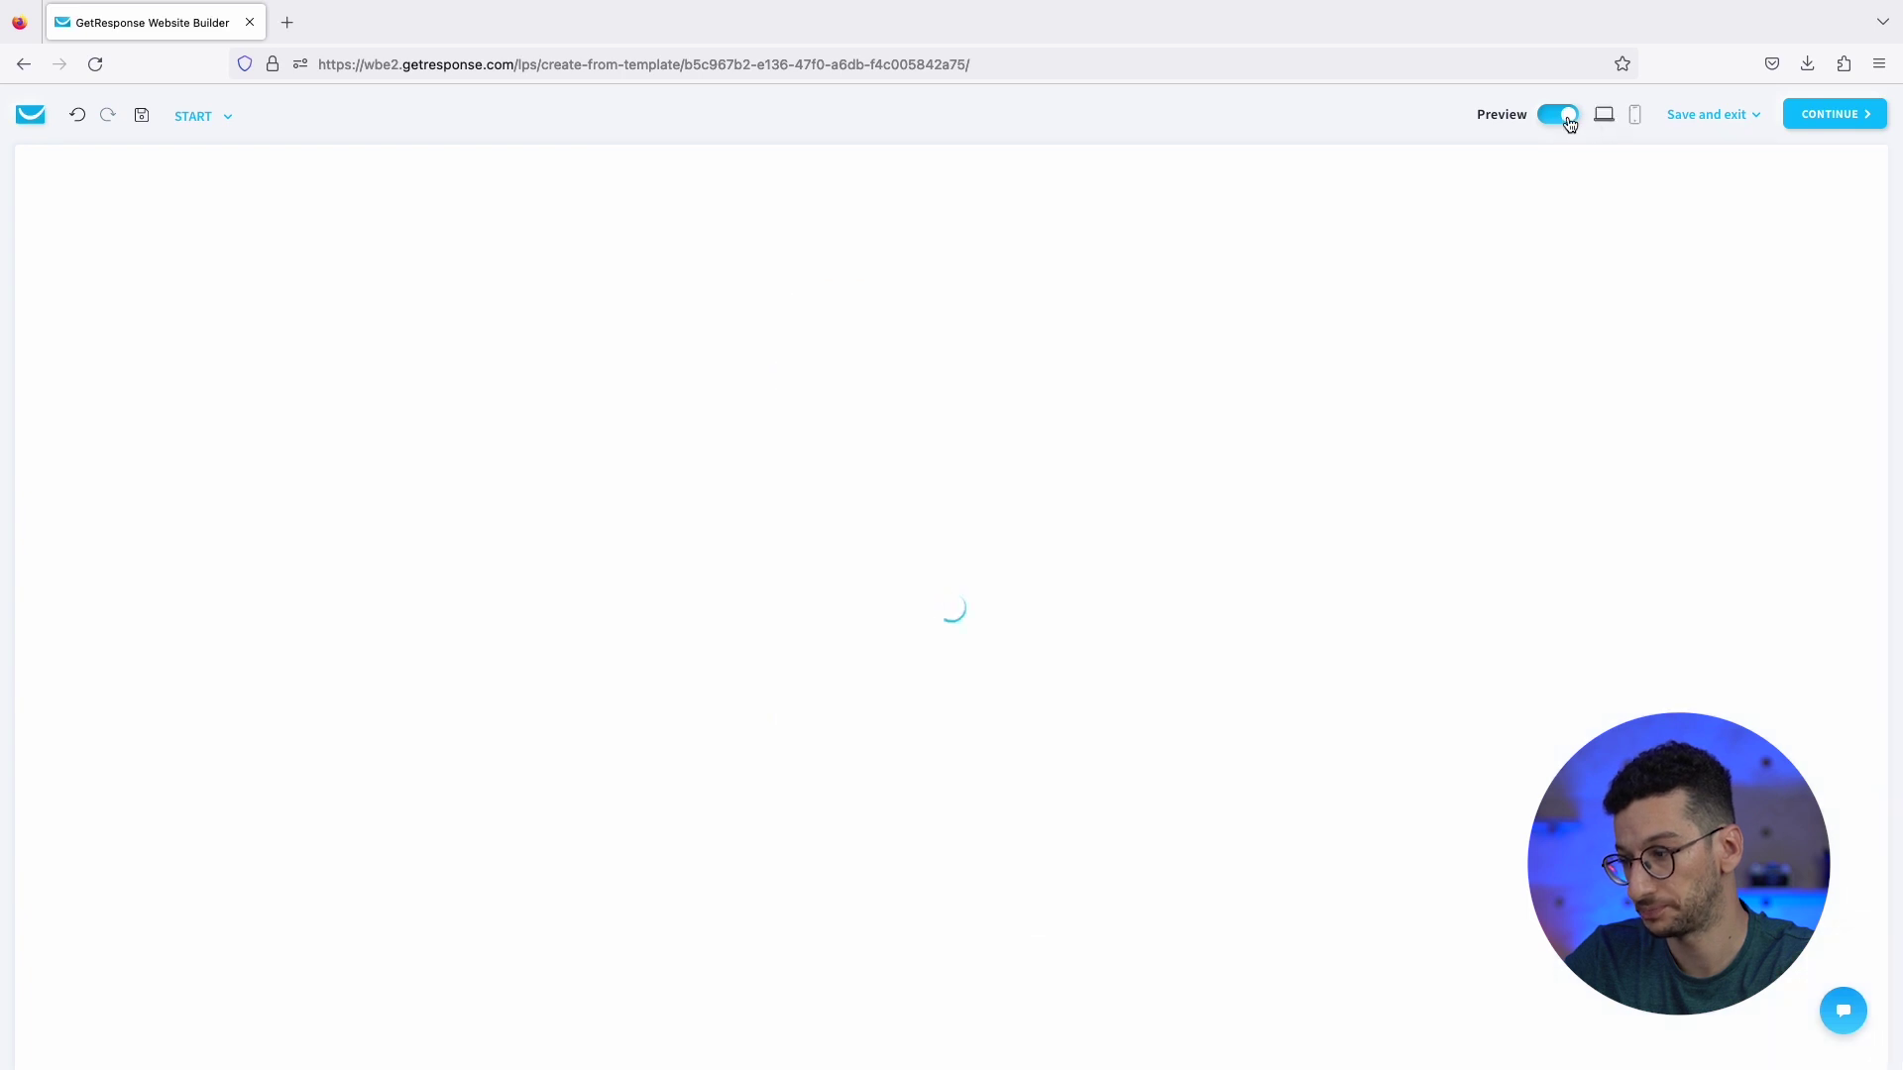
{"action": "left_click", "coordinate": [1568, 119]}
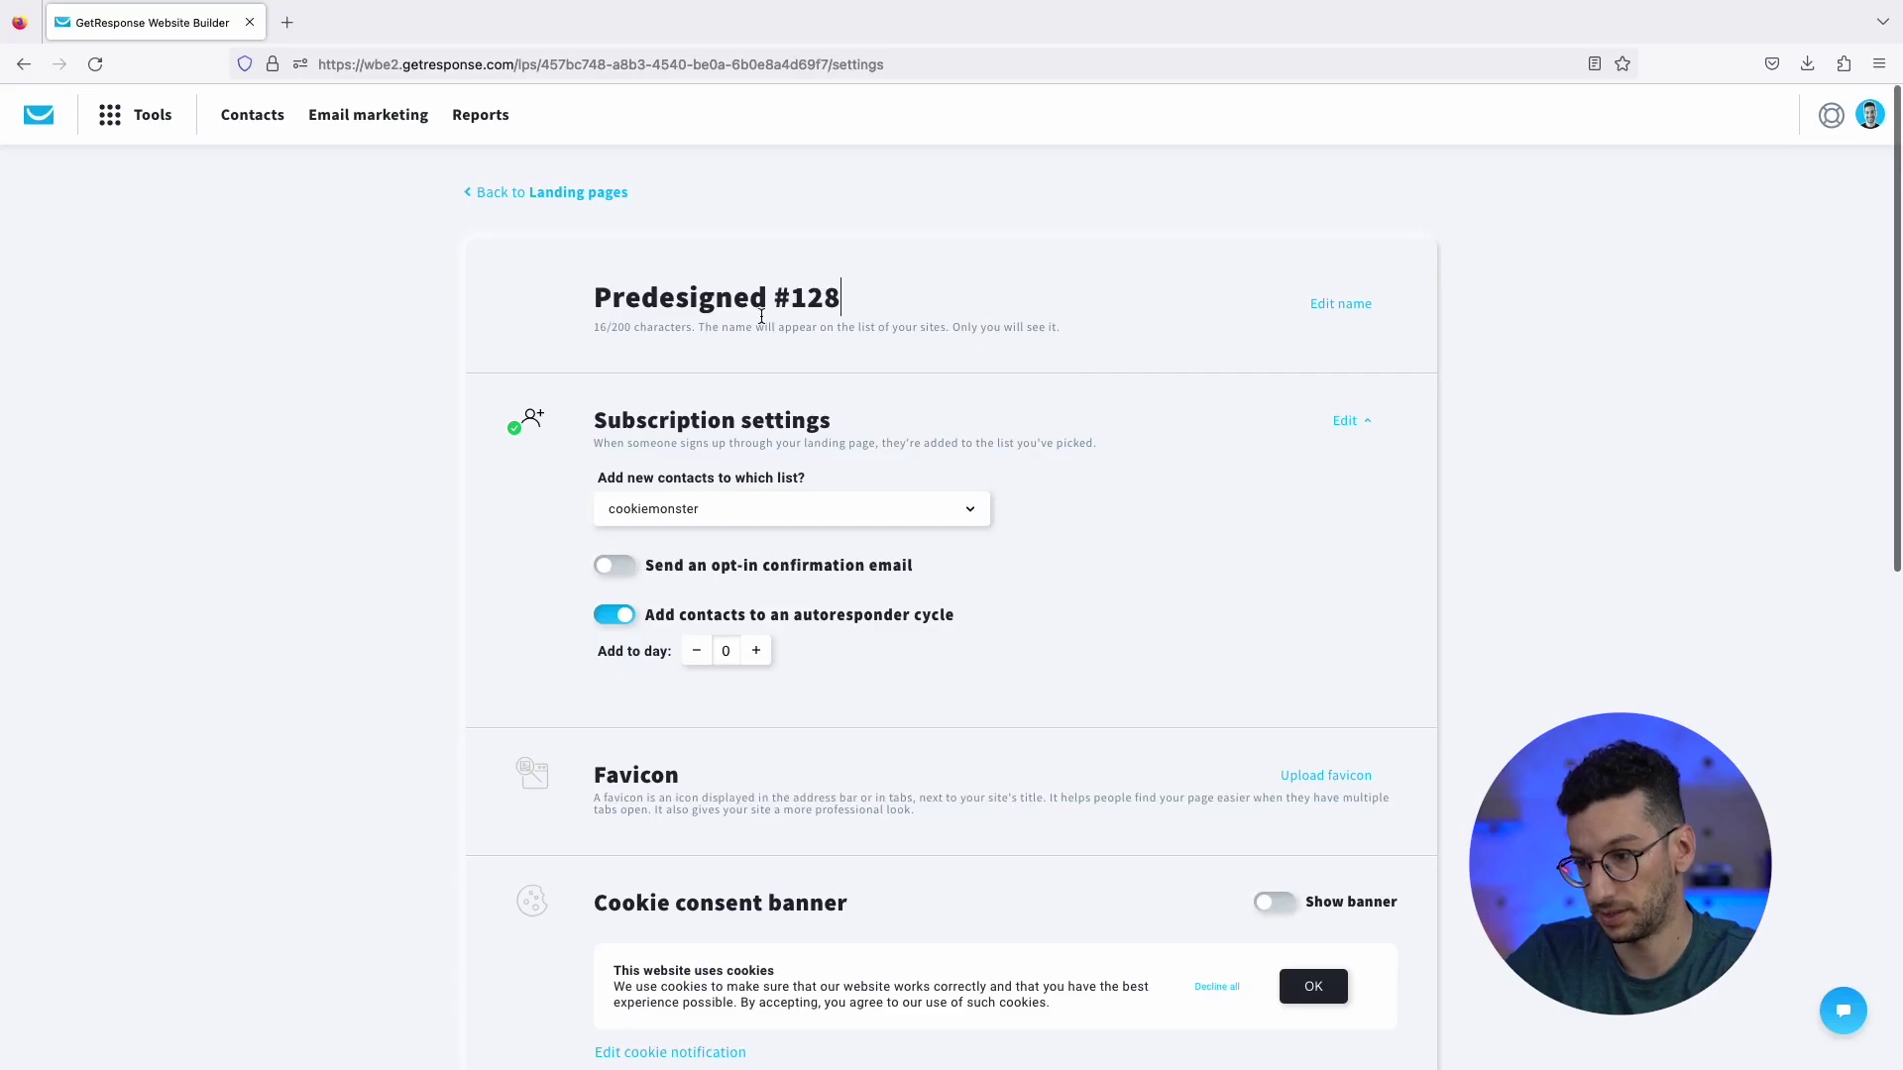
Rename the landing page in its settings as "Email Marketing Masterclass".
{"action": "key", "text": "super+a"}
{"action": "key", "text": "BackSpace"}
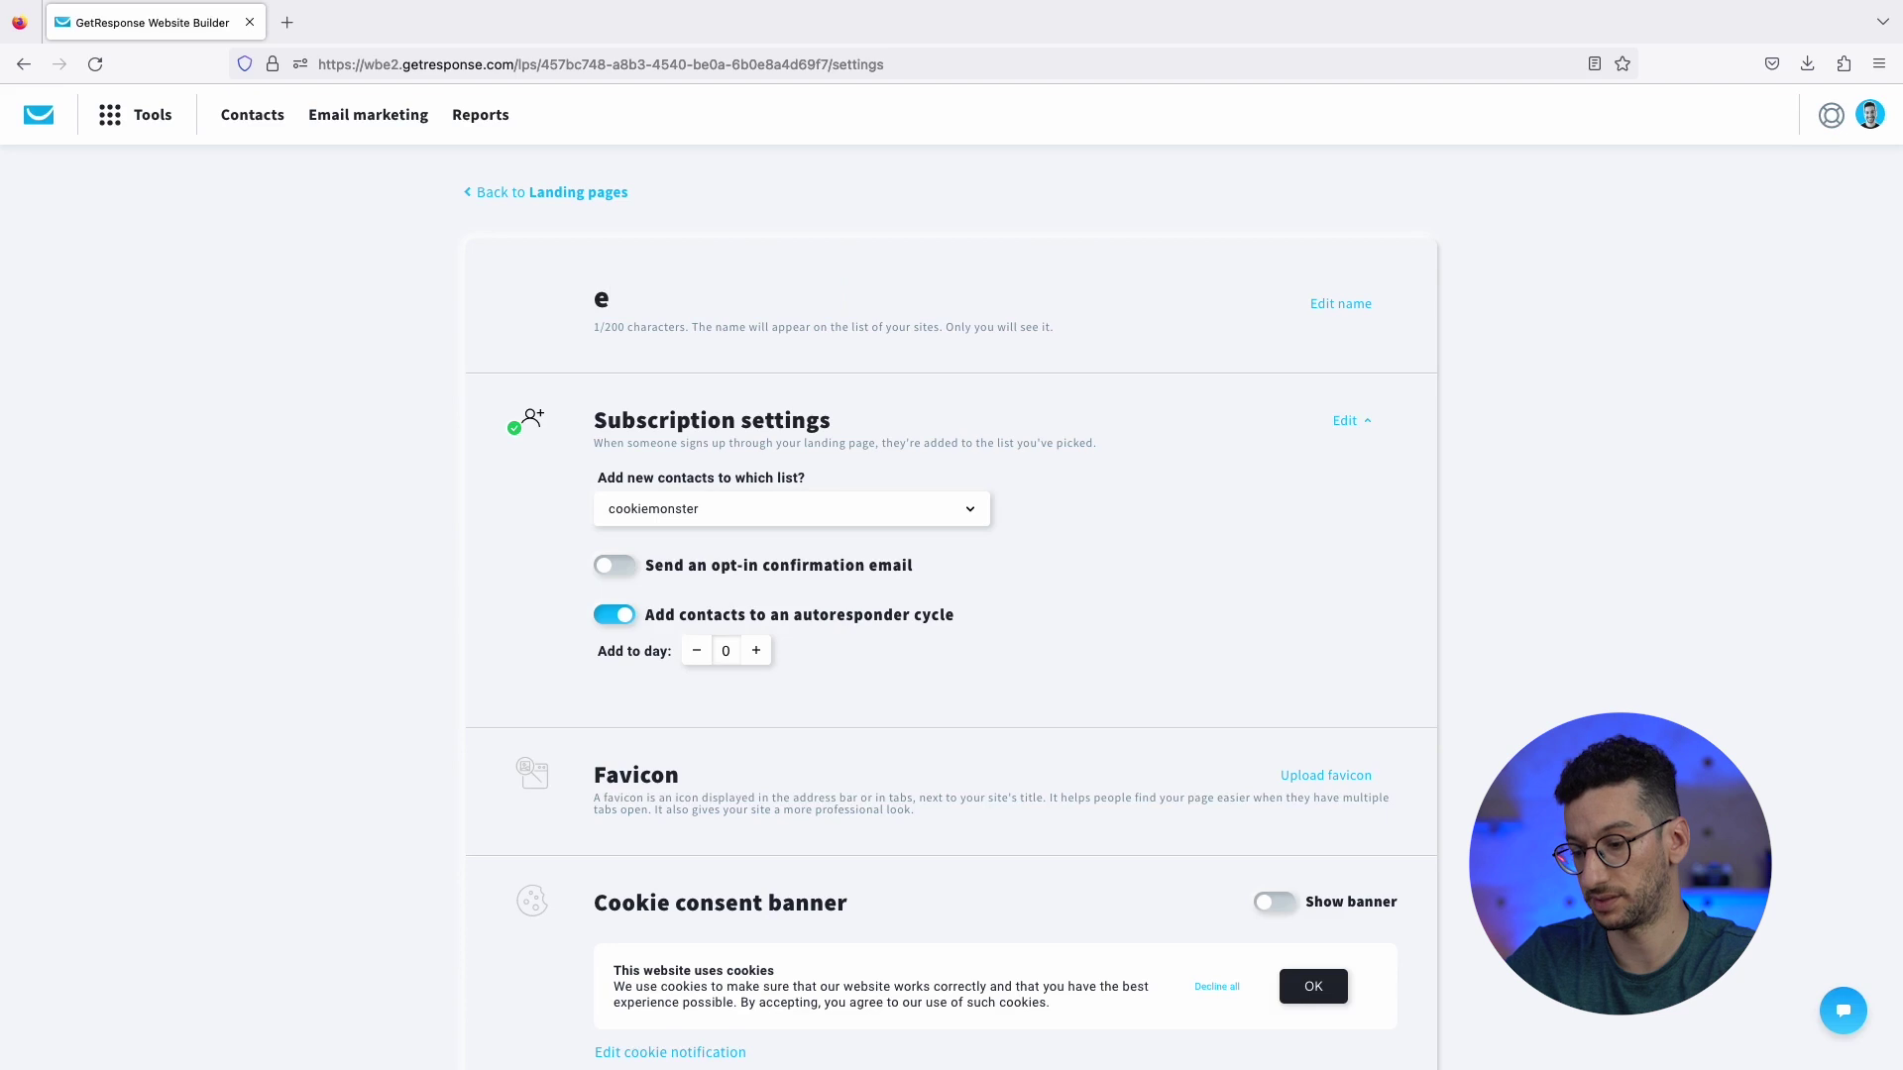
{"action": "type", "text": "Email Marketing Master"}
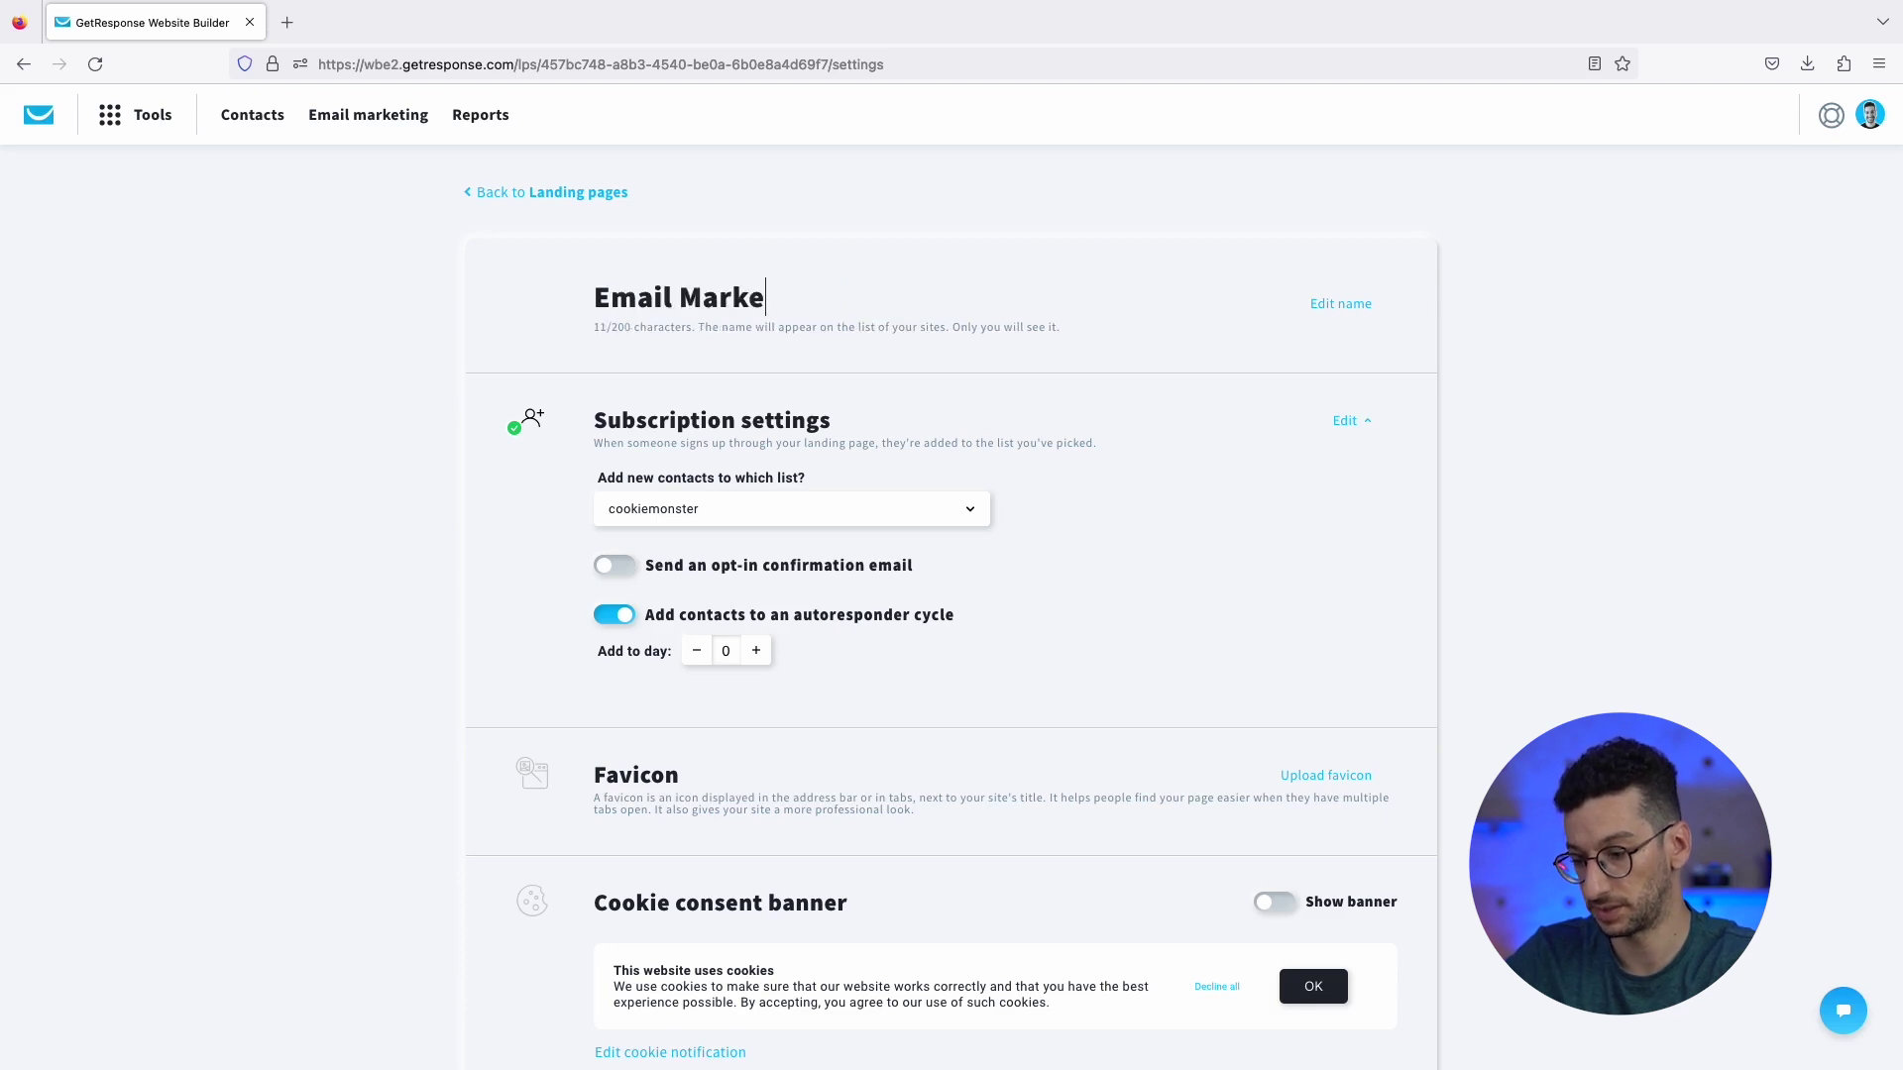
{"action": "type", "text": "class"}
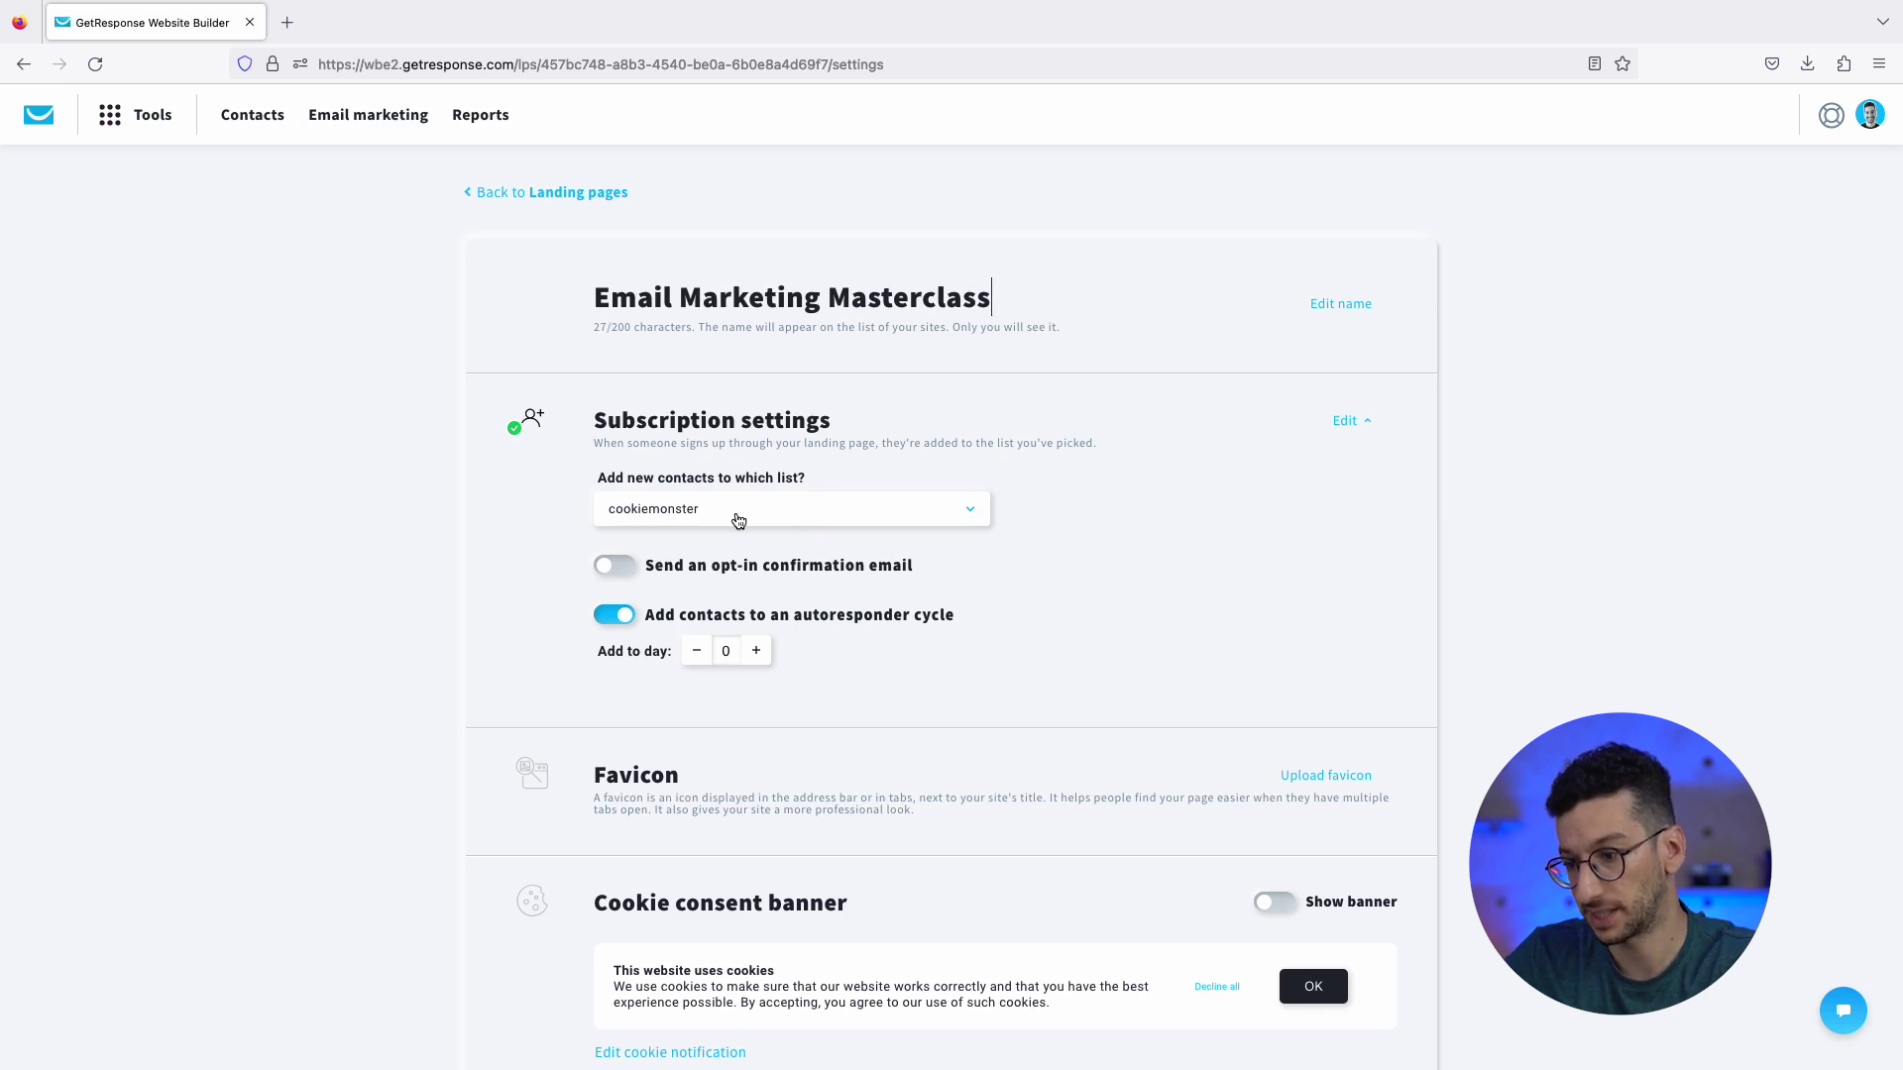
Choose List A as the list that new contacts from the landing page are added to.
{"action": "left_click", "coordinate": [739, 521]}
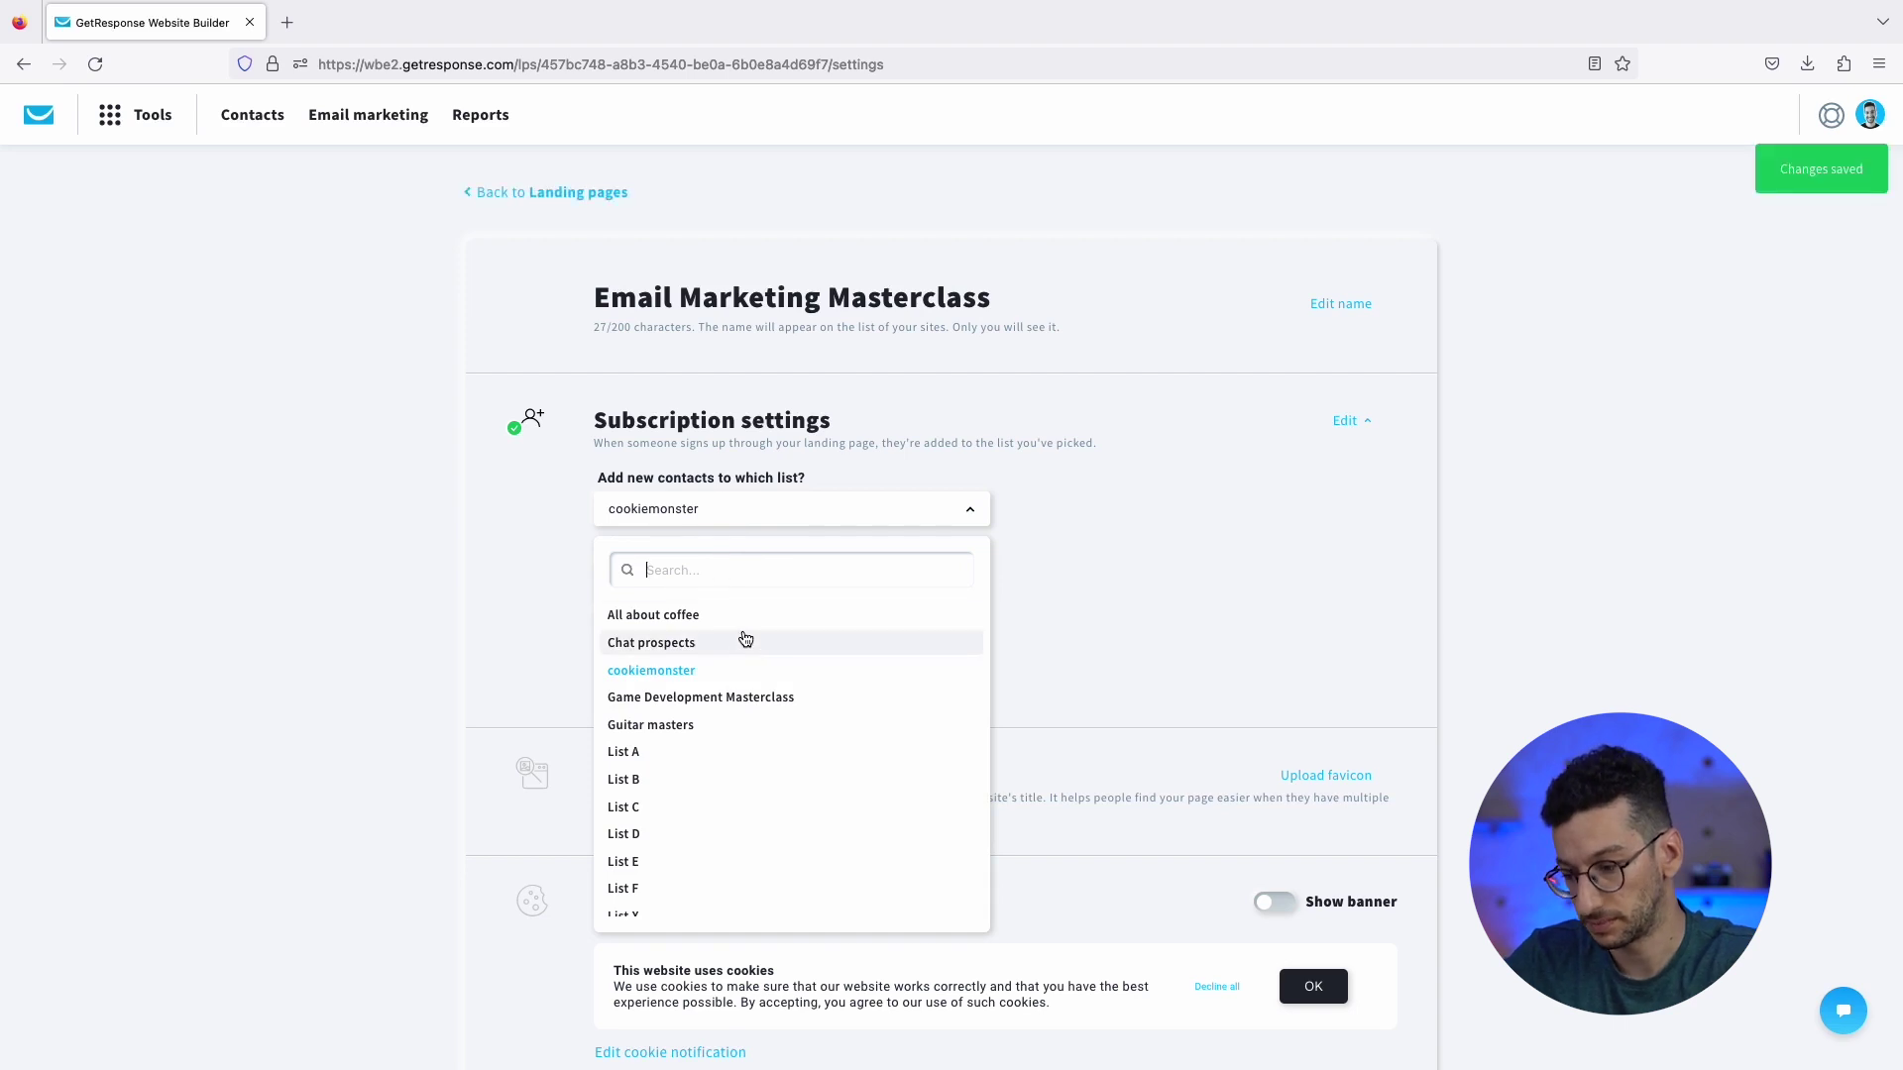
{"action": "type", "text": "mas"}
{"action": "key", "text": "BackSpace"}
{"action": "key", "text": "BackSpace"}
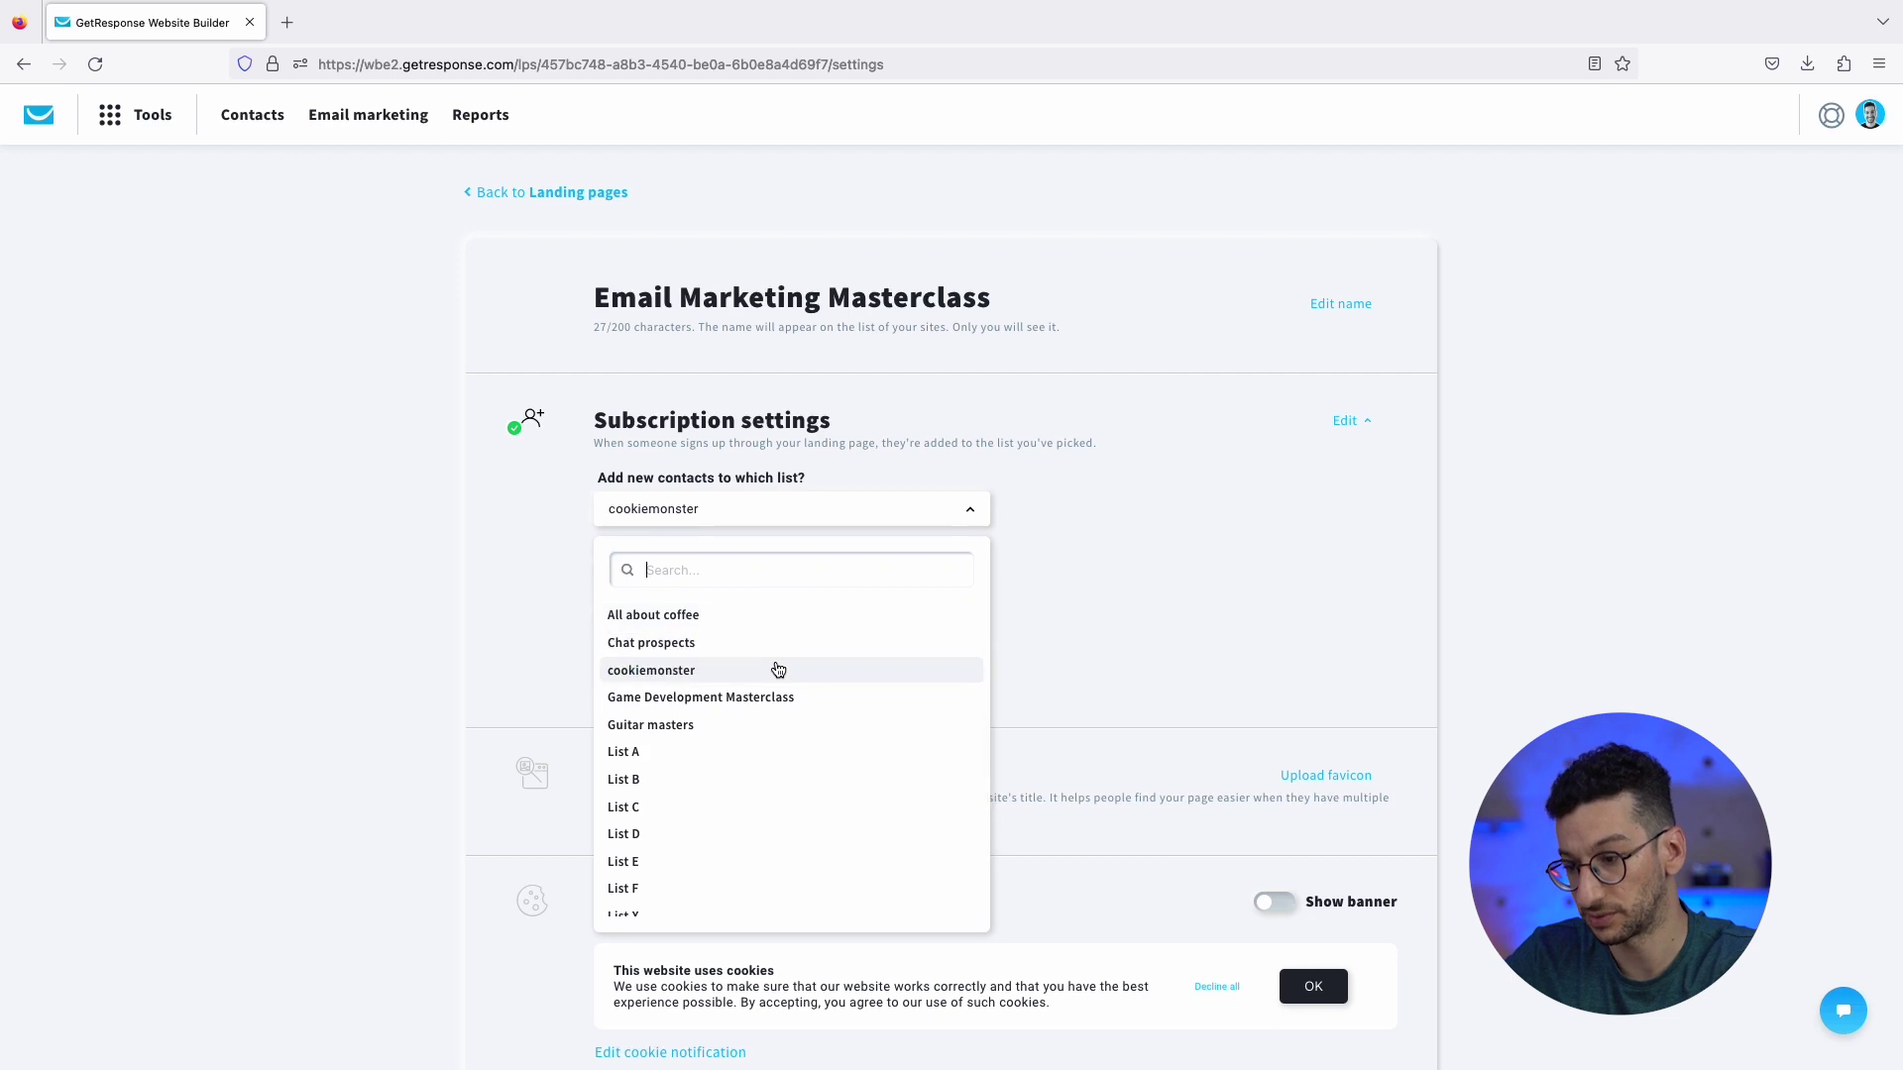
{"action": "left_click", "coordinate": [699, 756]}
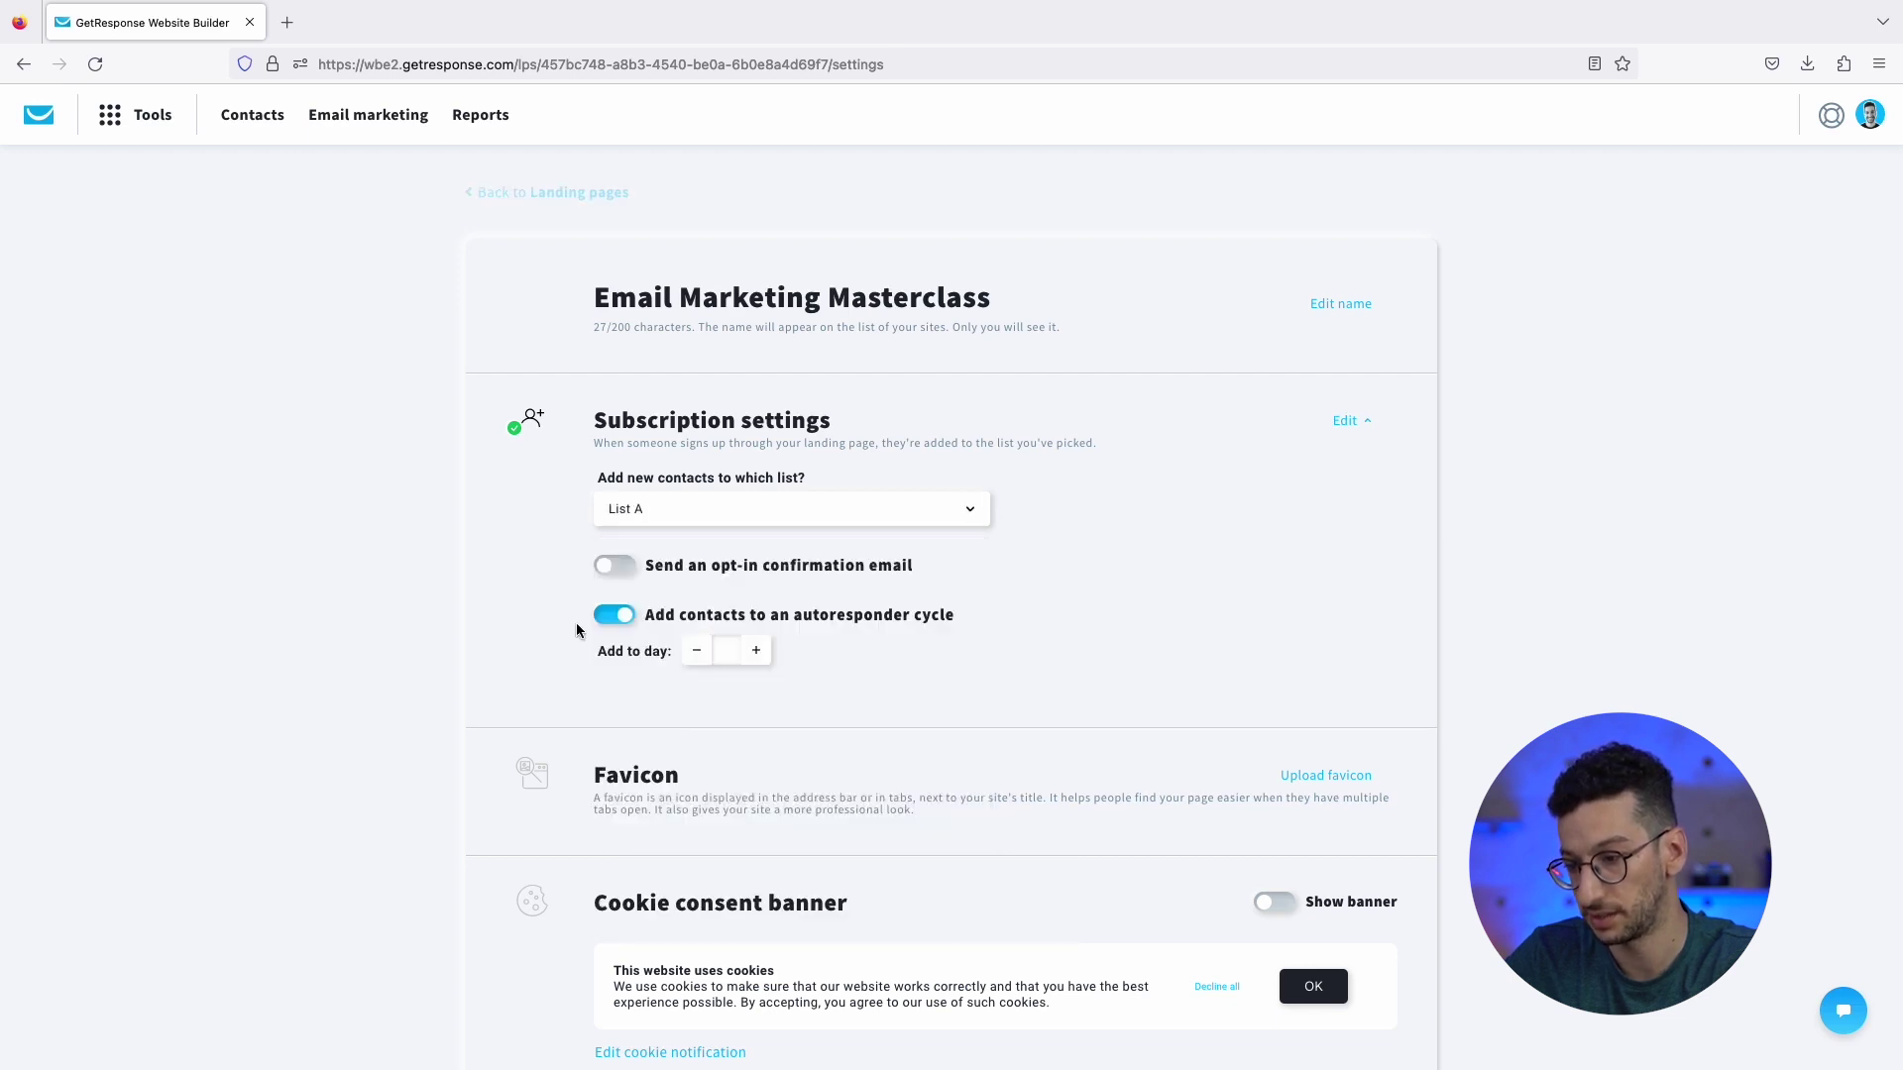
Turn on sending an opt-in confirmation email in the subscription settings.
{"action": "scroll", "coordinate": [547, 691], "scroll_direction": "down", "scroll_amount": 1}
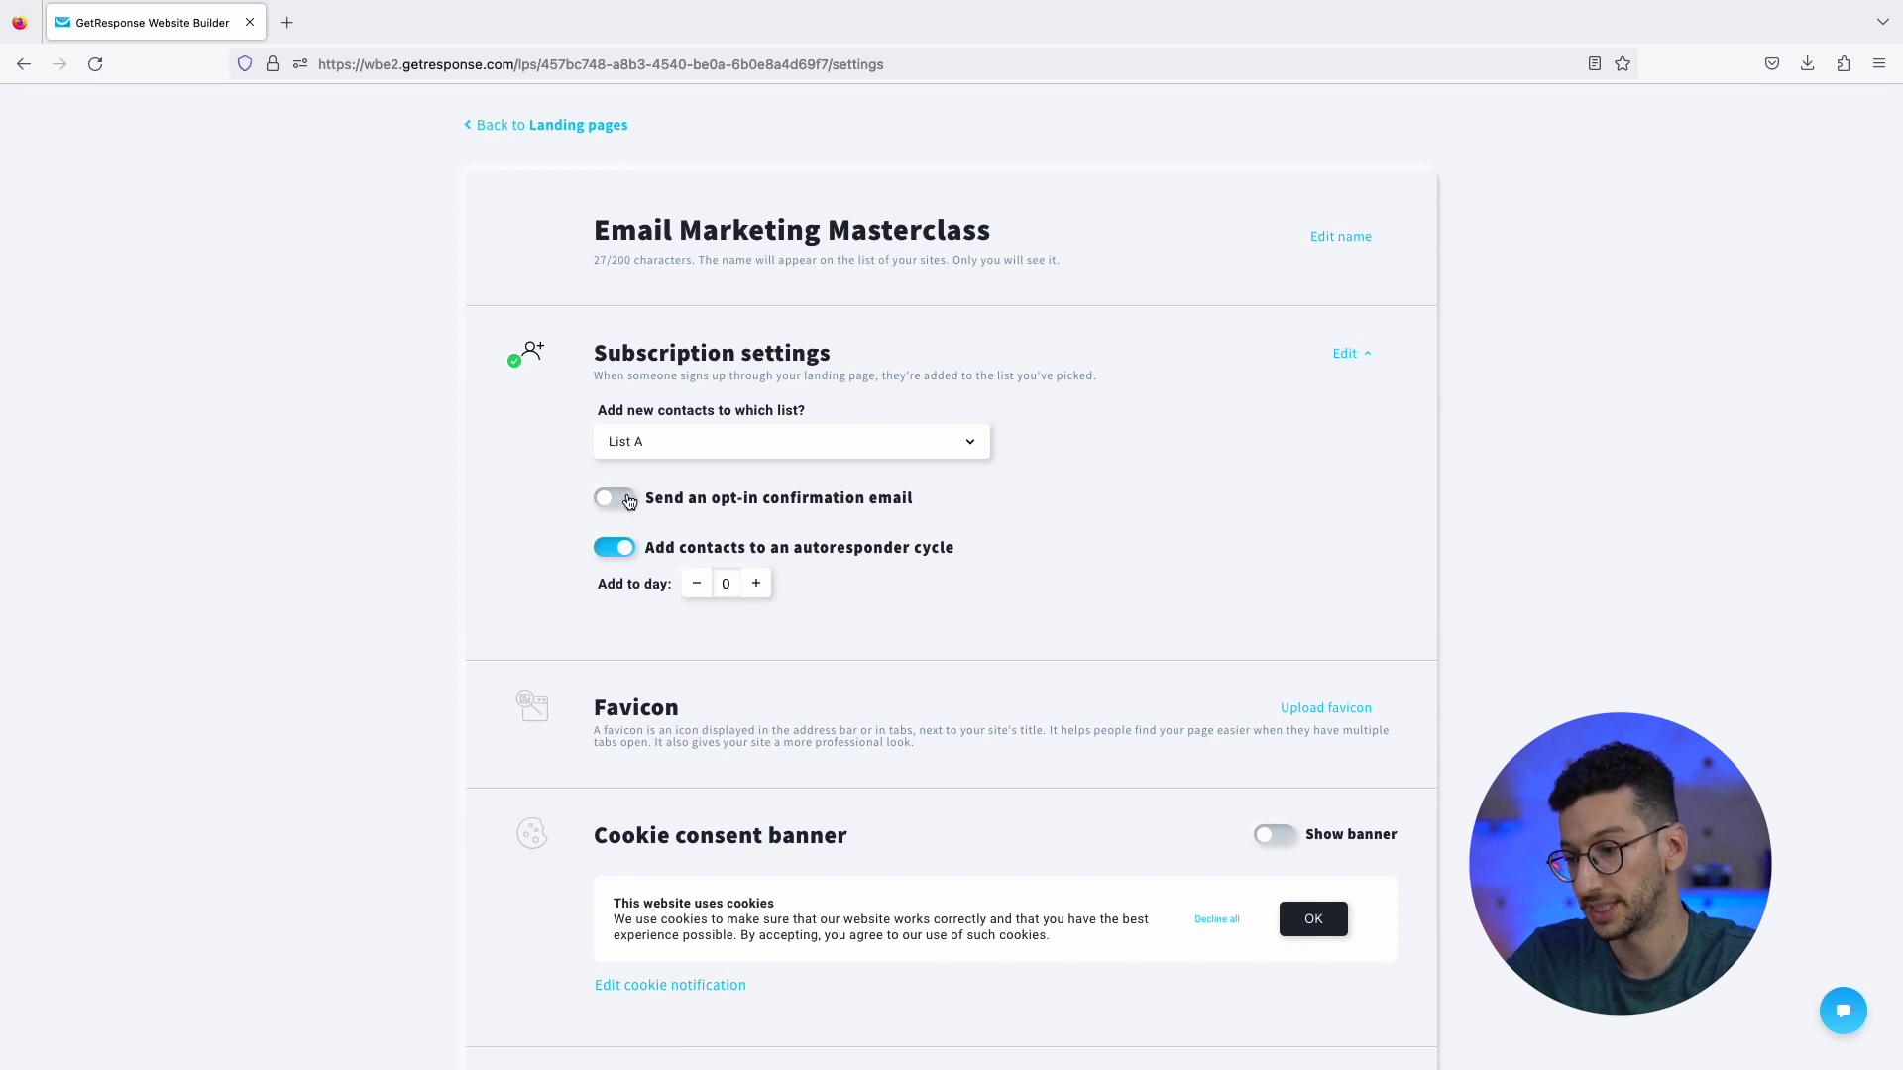
{"action": "left_click", "coordinate": [625, 512]}
{"action": "left_click", "coordinate": [624, 511]}
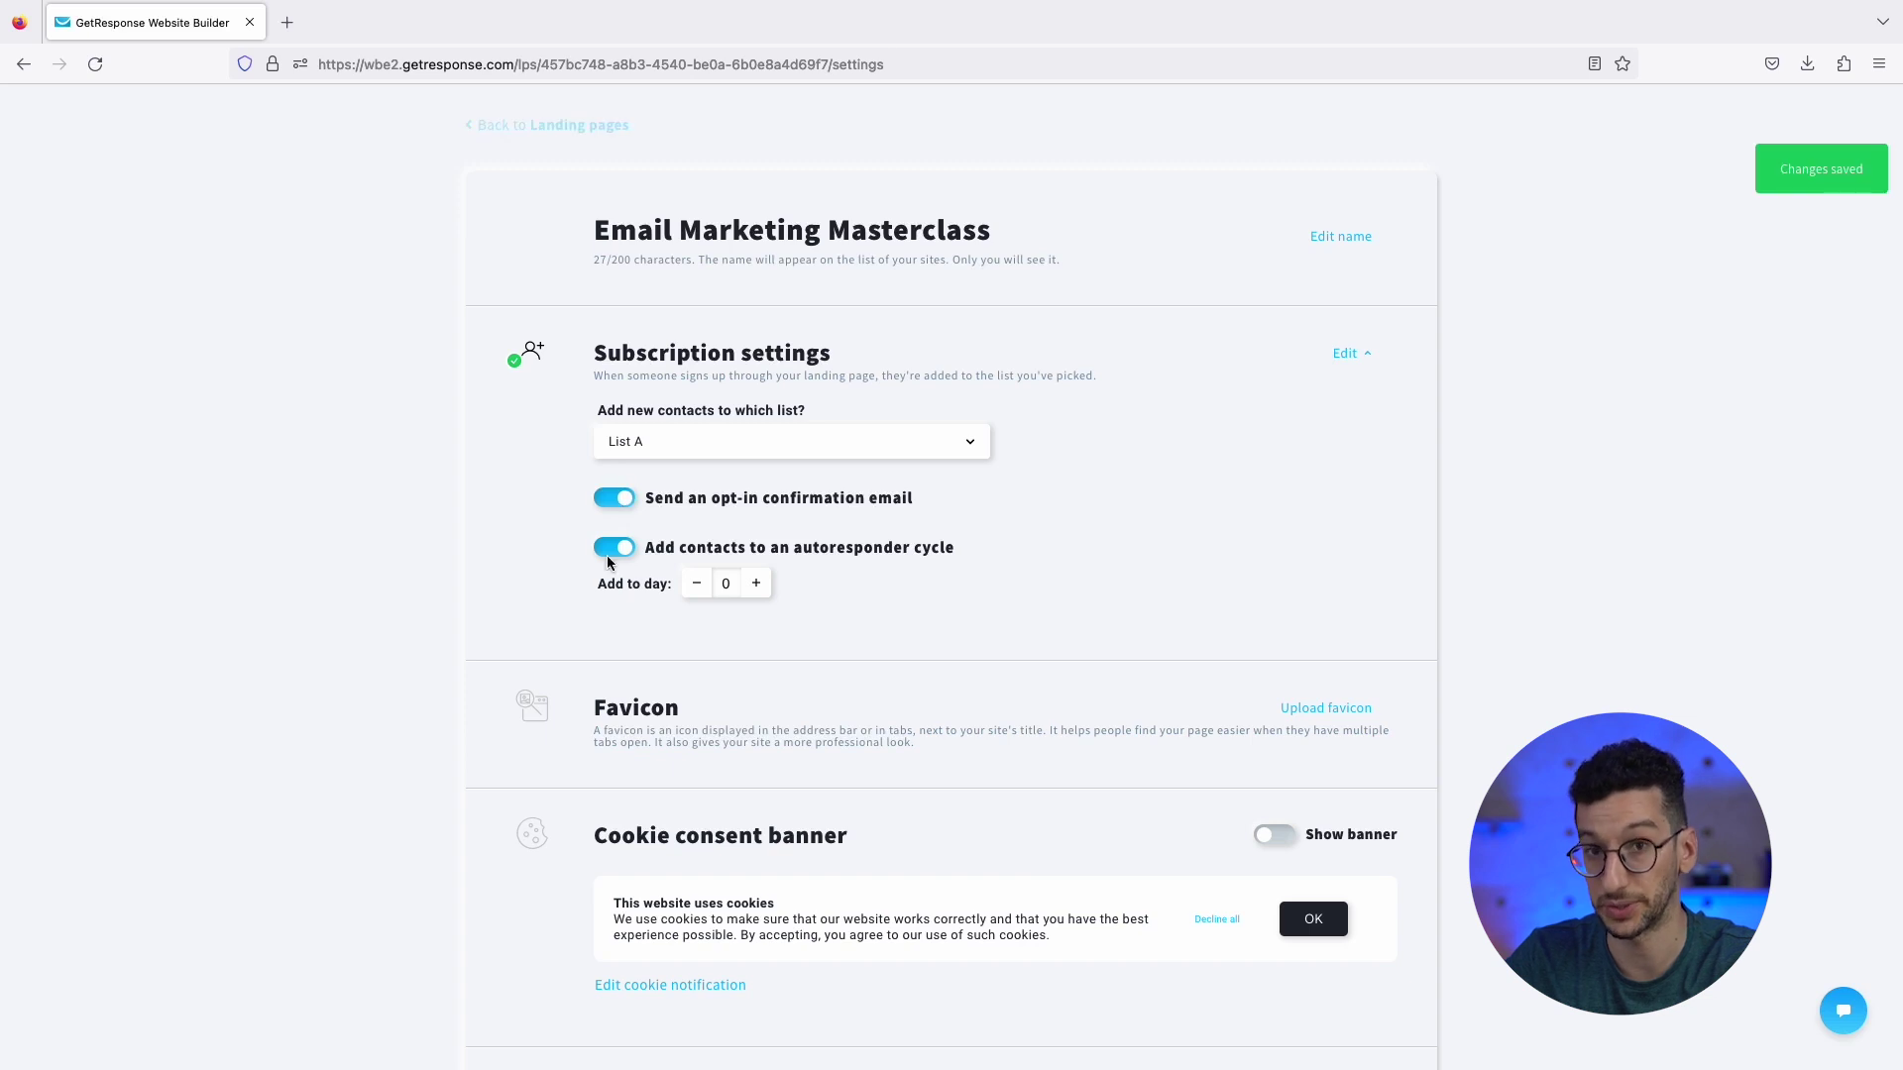
Review the remaining page settings, including favicon, cookie consent banner, analytics and integrations, web push notifications and business information.
{"action": "scroll", "coordinate": [1090, 557], "scroll_direction": "down", "scroll_amount": 5}
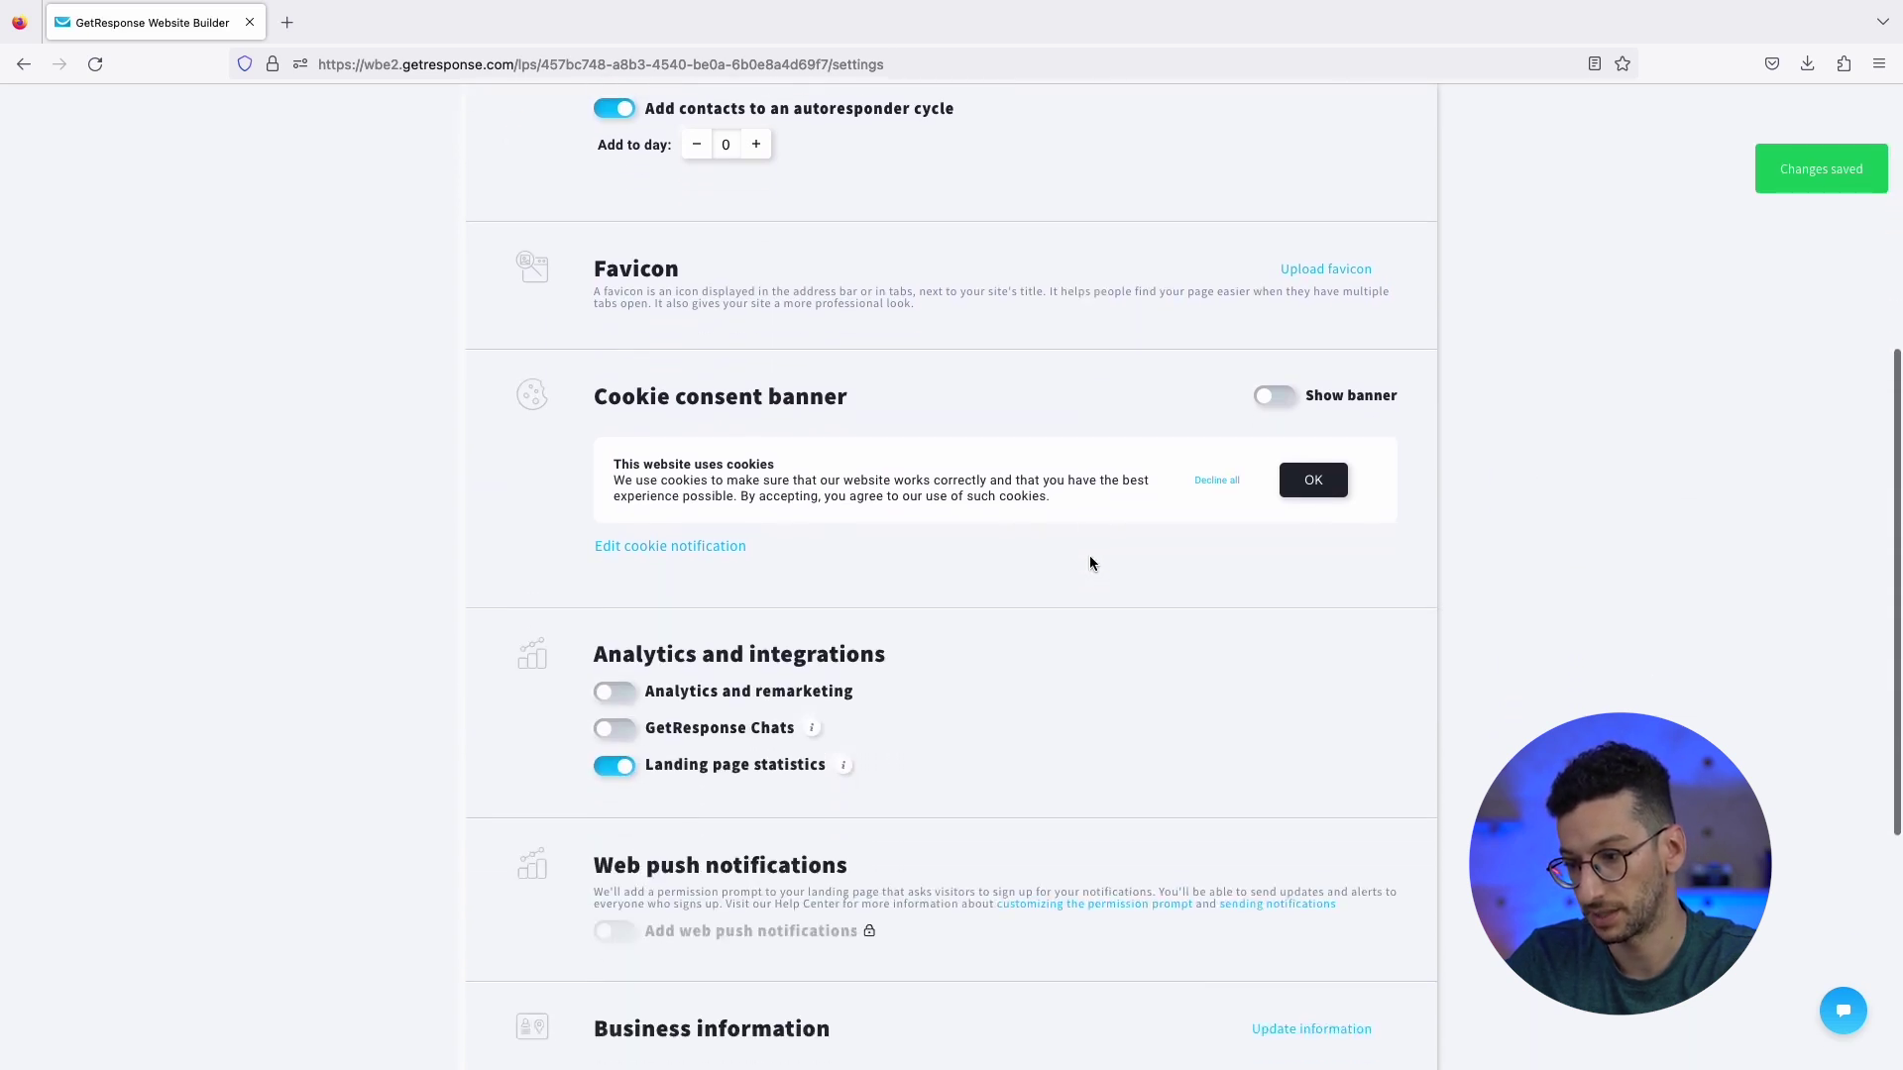
{"action": "scroll", "coordinate": [1090, 563], "scroll_direction": "down", "scroll_amount": 1}
{"action": "scroll", "coordinate": [1001, 565], "scroll_direction": "down", "scroll_amount": 1}
{"action": "scroll", "coordinate": [1001, 565], "scroll_direction": "down", "scroll_amount": 4}
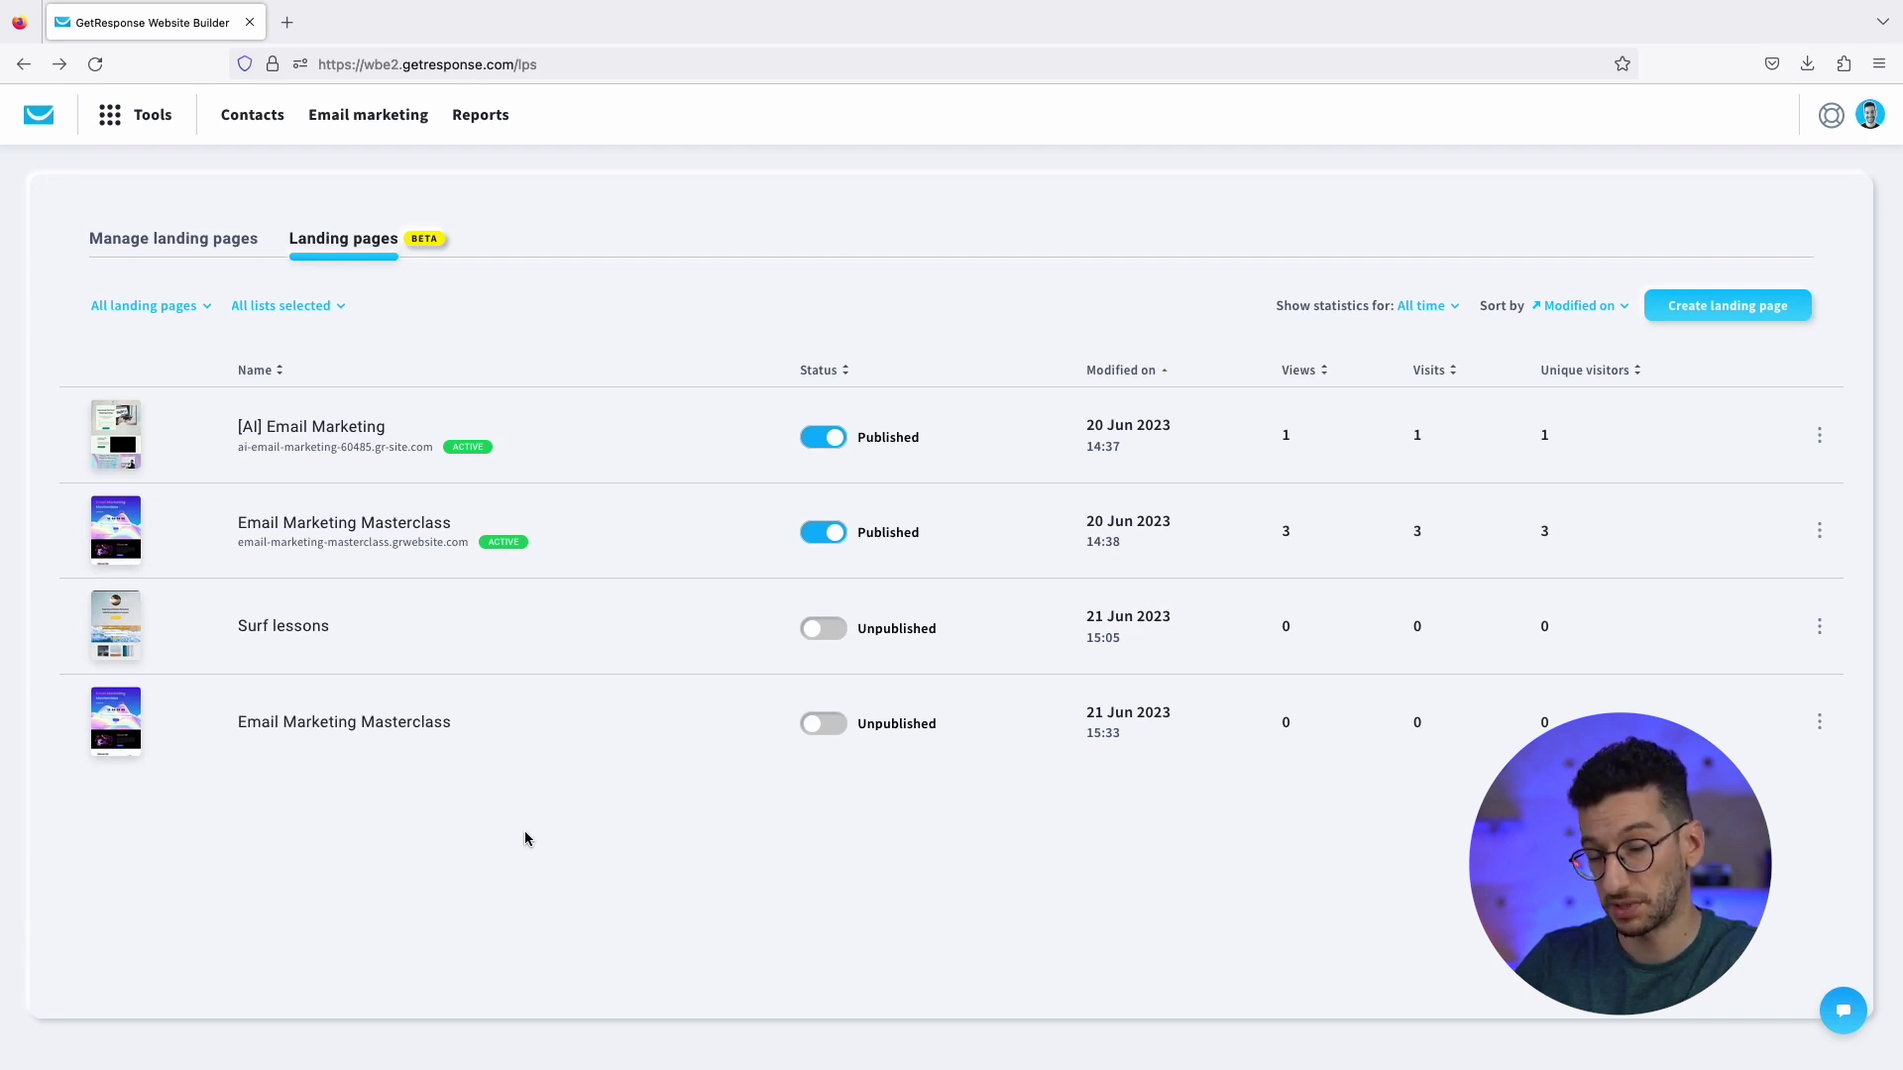
Open the overview of the unpublished Email Marketing Masterclass landing page and examine its performance and traffic statistics.
{"action": "left_click", "coordinate": [375, 729]}
{"action": "scroll", "coordinate": [696, 377], "scroll_direction": "down", "scroll_amount": 1}
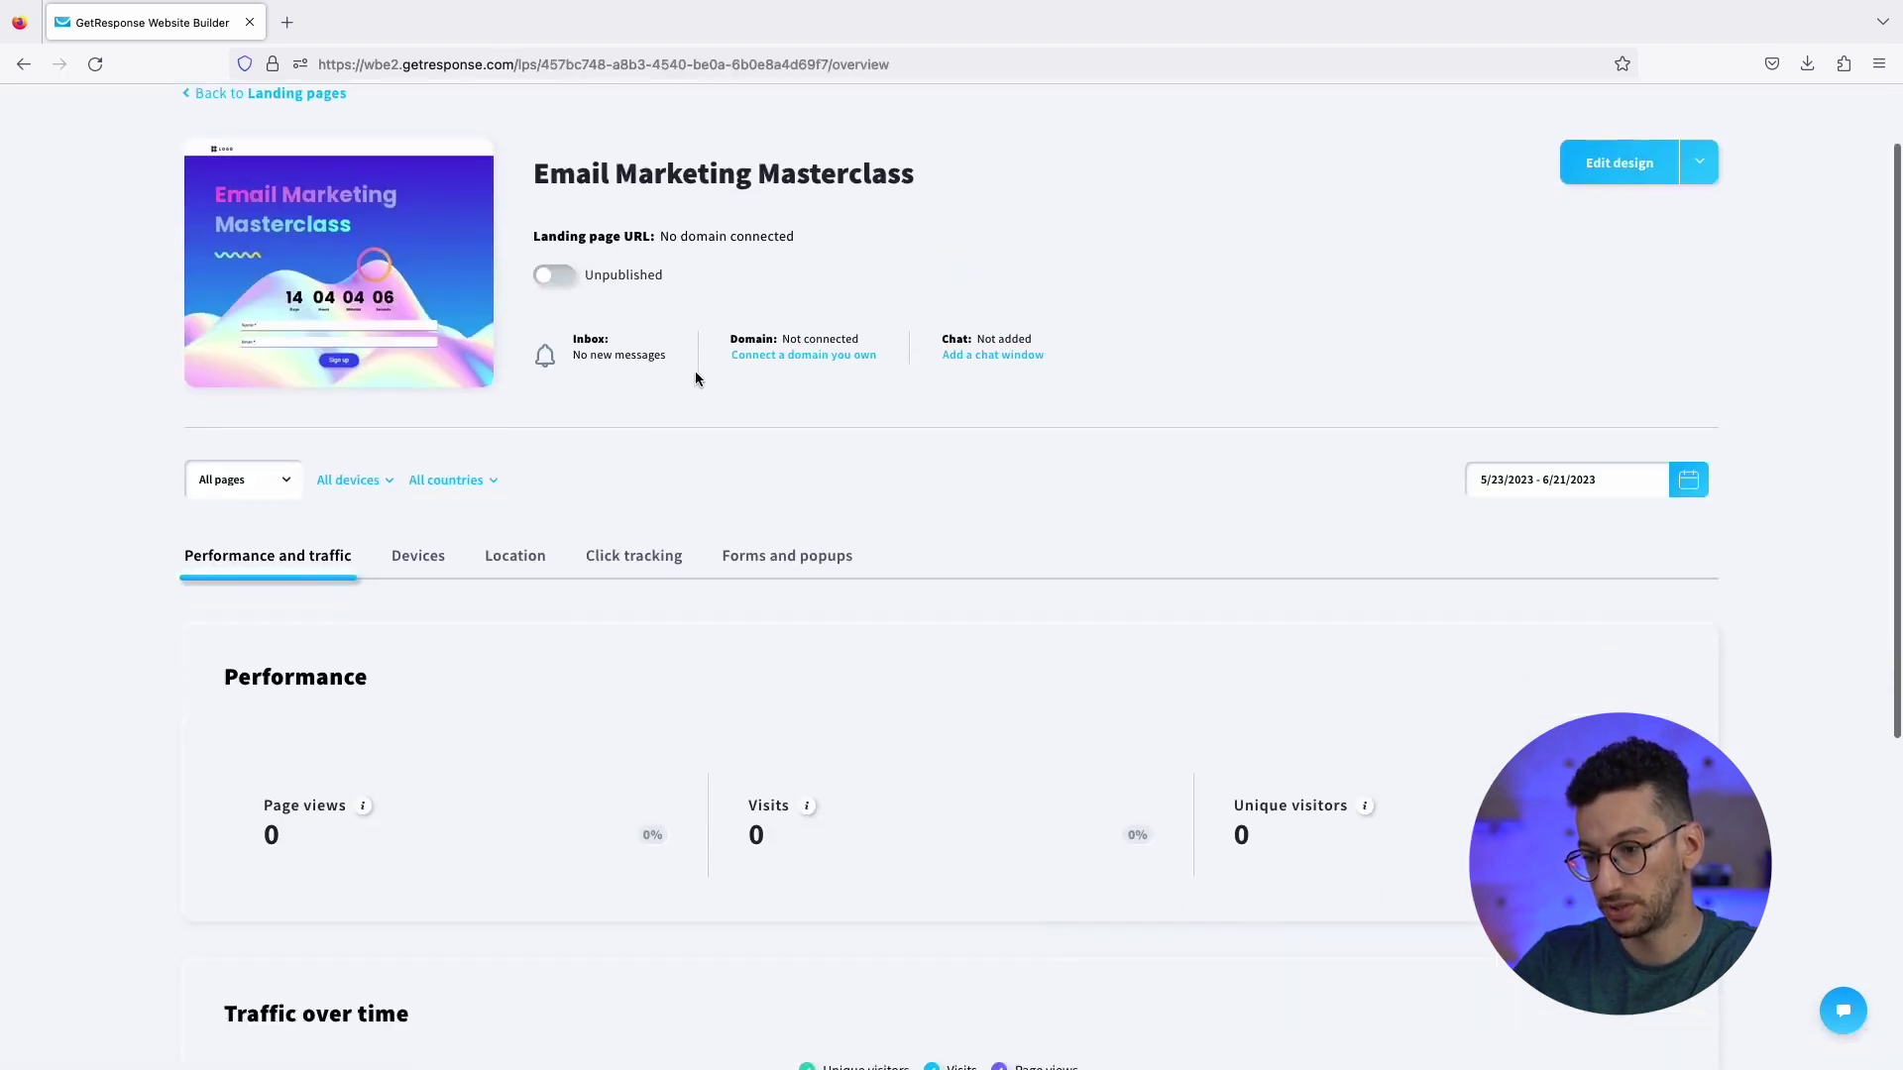
{"action": "scroll", "coordinate": [695, 378], "scroll_direction": "down", "scroll_amount": 3}
{"action": "scroll", "coordinate": [400, 437], "scroll_direction": "down", "scroll_amount": 2}
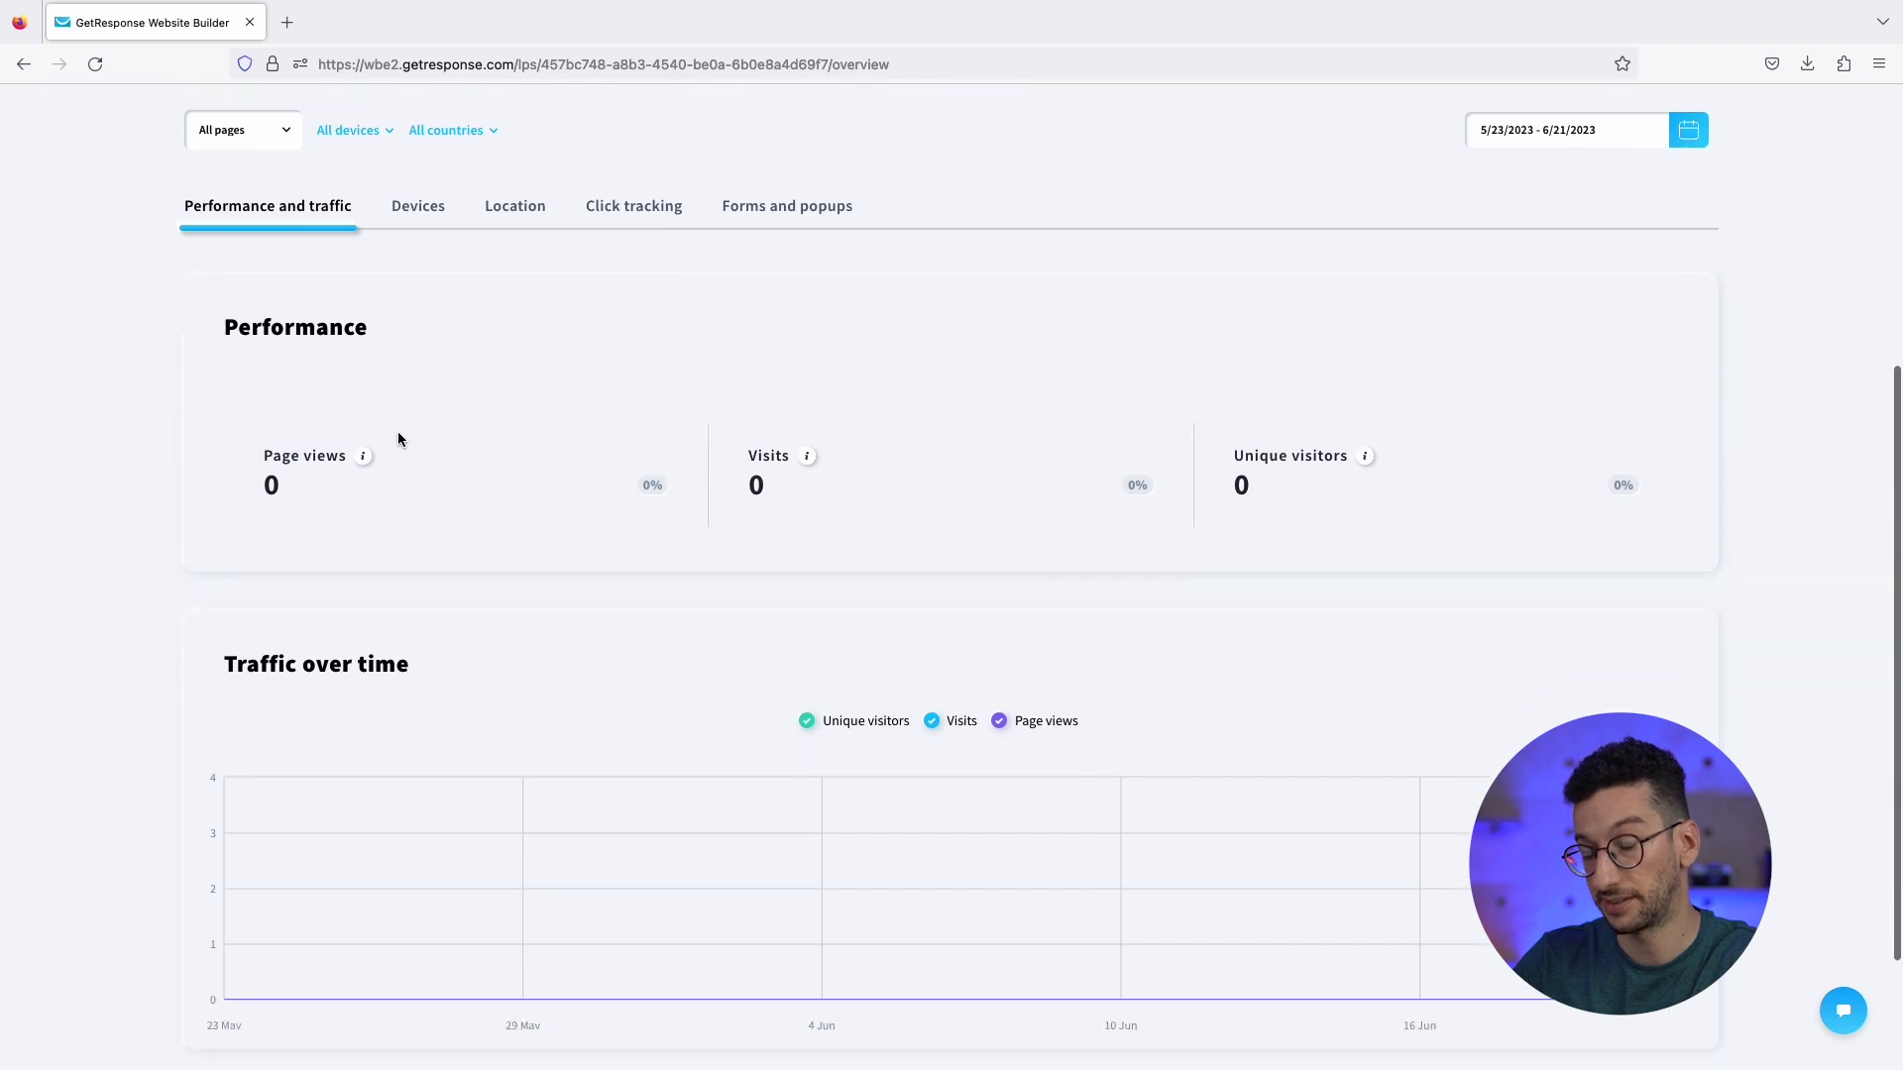
{"action": "scroll", "coordinate": [424, 339], "scroll_direction": "up", "scroll_amount": 1}
{"action": "scroll", "coordinate": [424, 339], "scroll_direction": "up", "scroll_amount": 2}
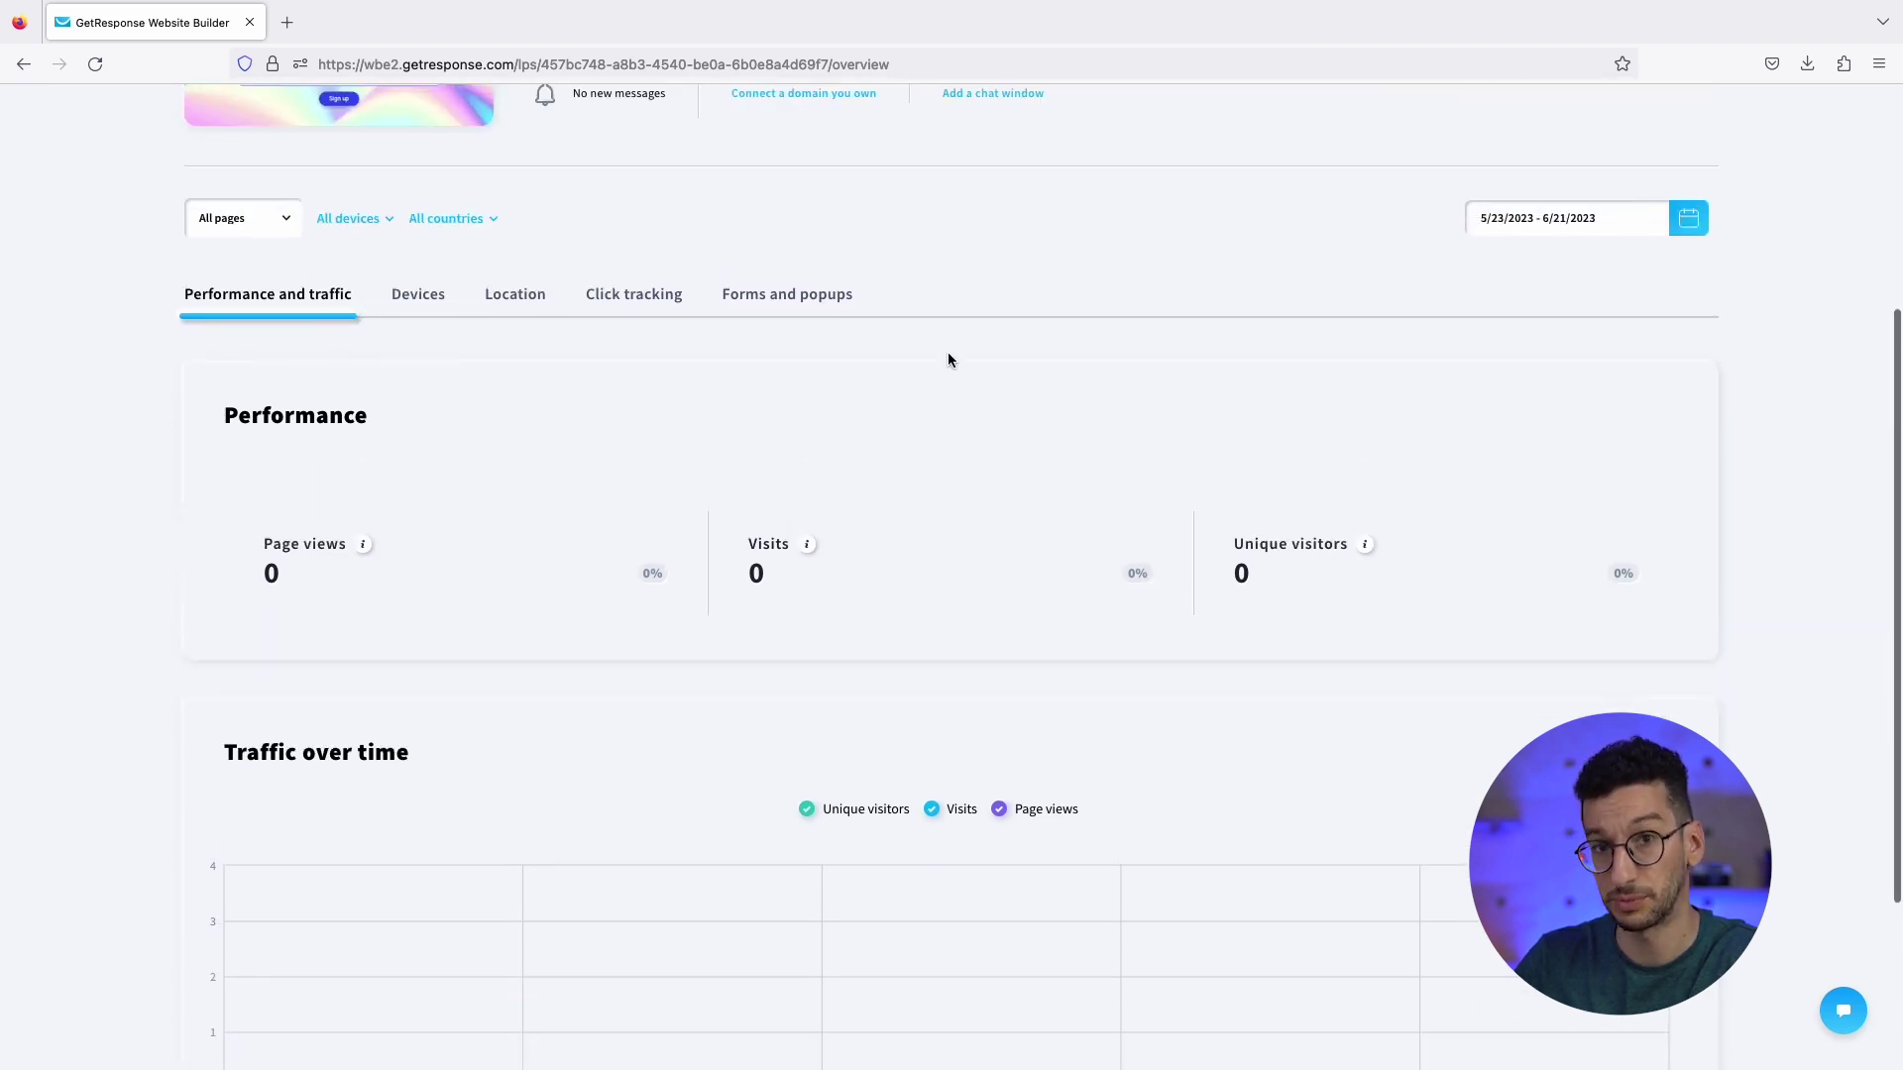
Examine the landing page's statistics for devices, location, click tracking, and forms and popups.
{"action": "left_click", "coordinate": [421, 296]}
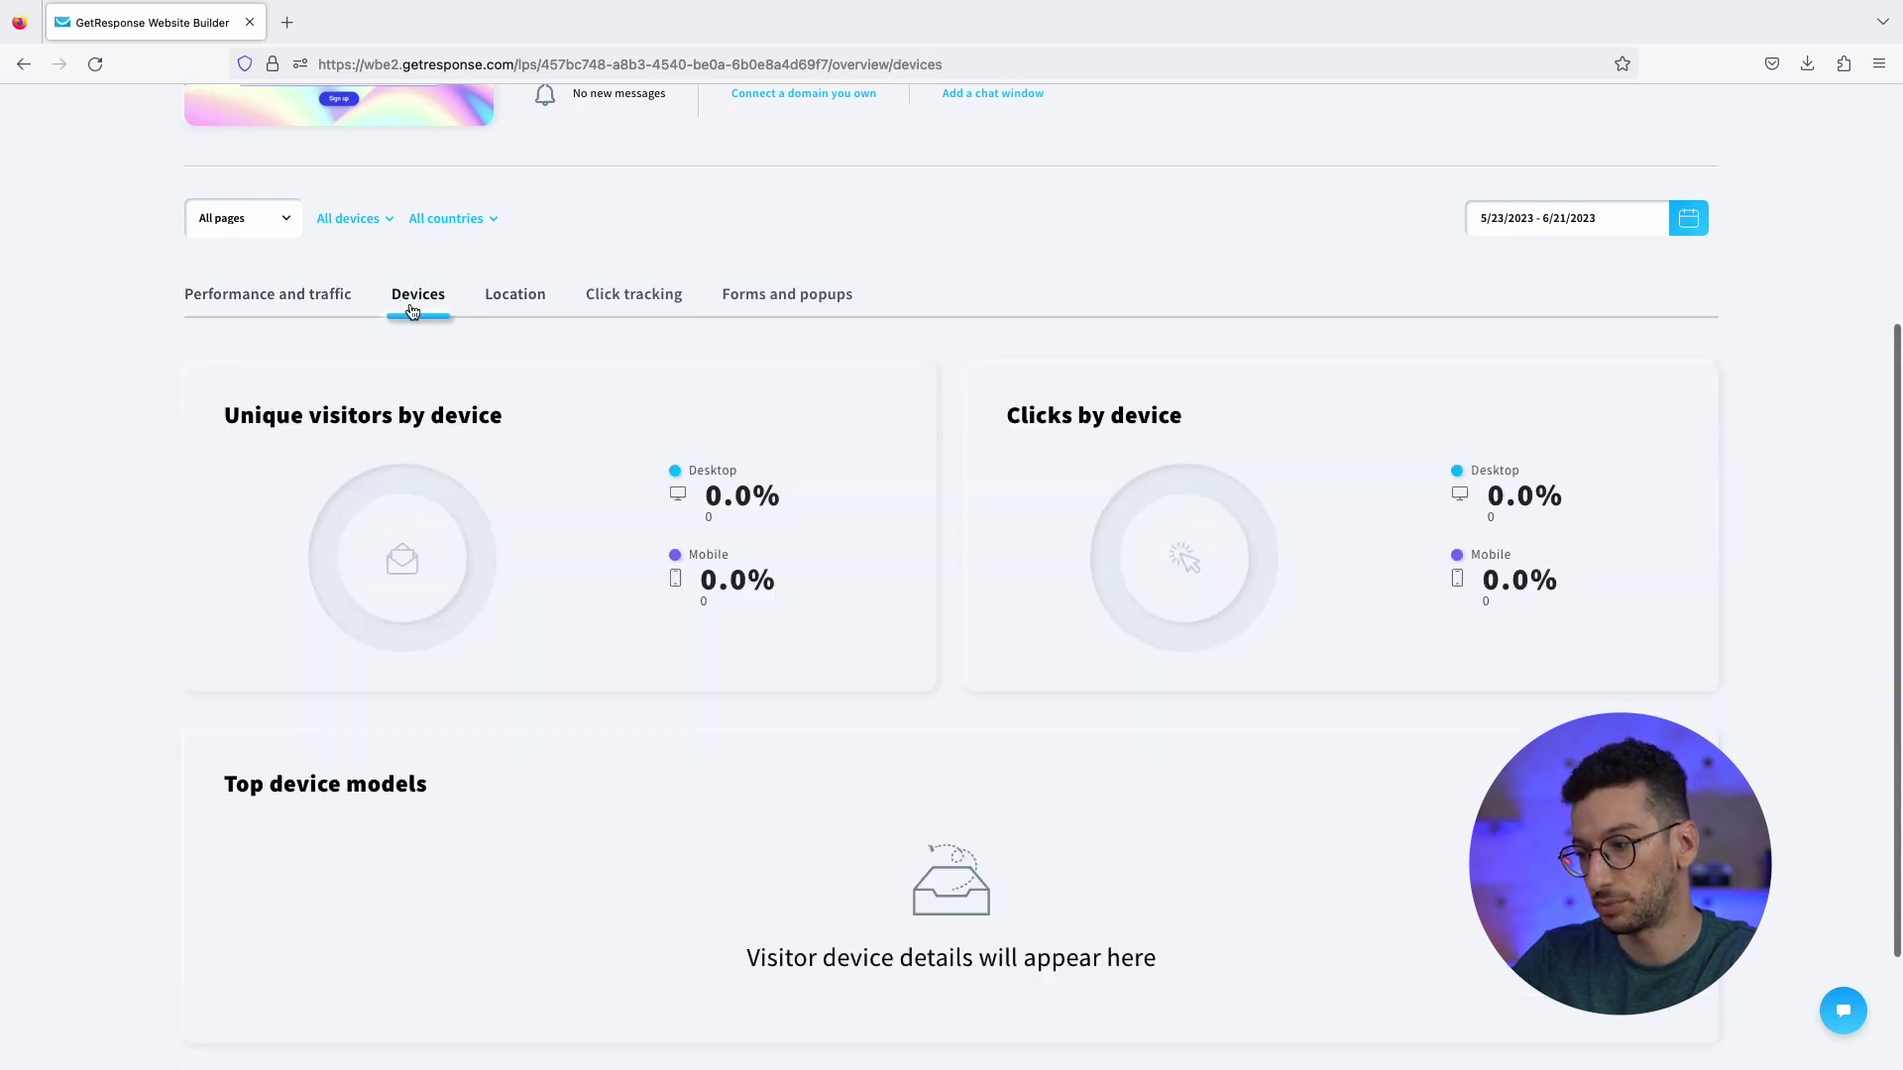
{"action": "left_click", "coordinate": [533, 294]}
{"action": "left_click", "coordinate": [633, 516]}
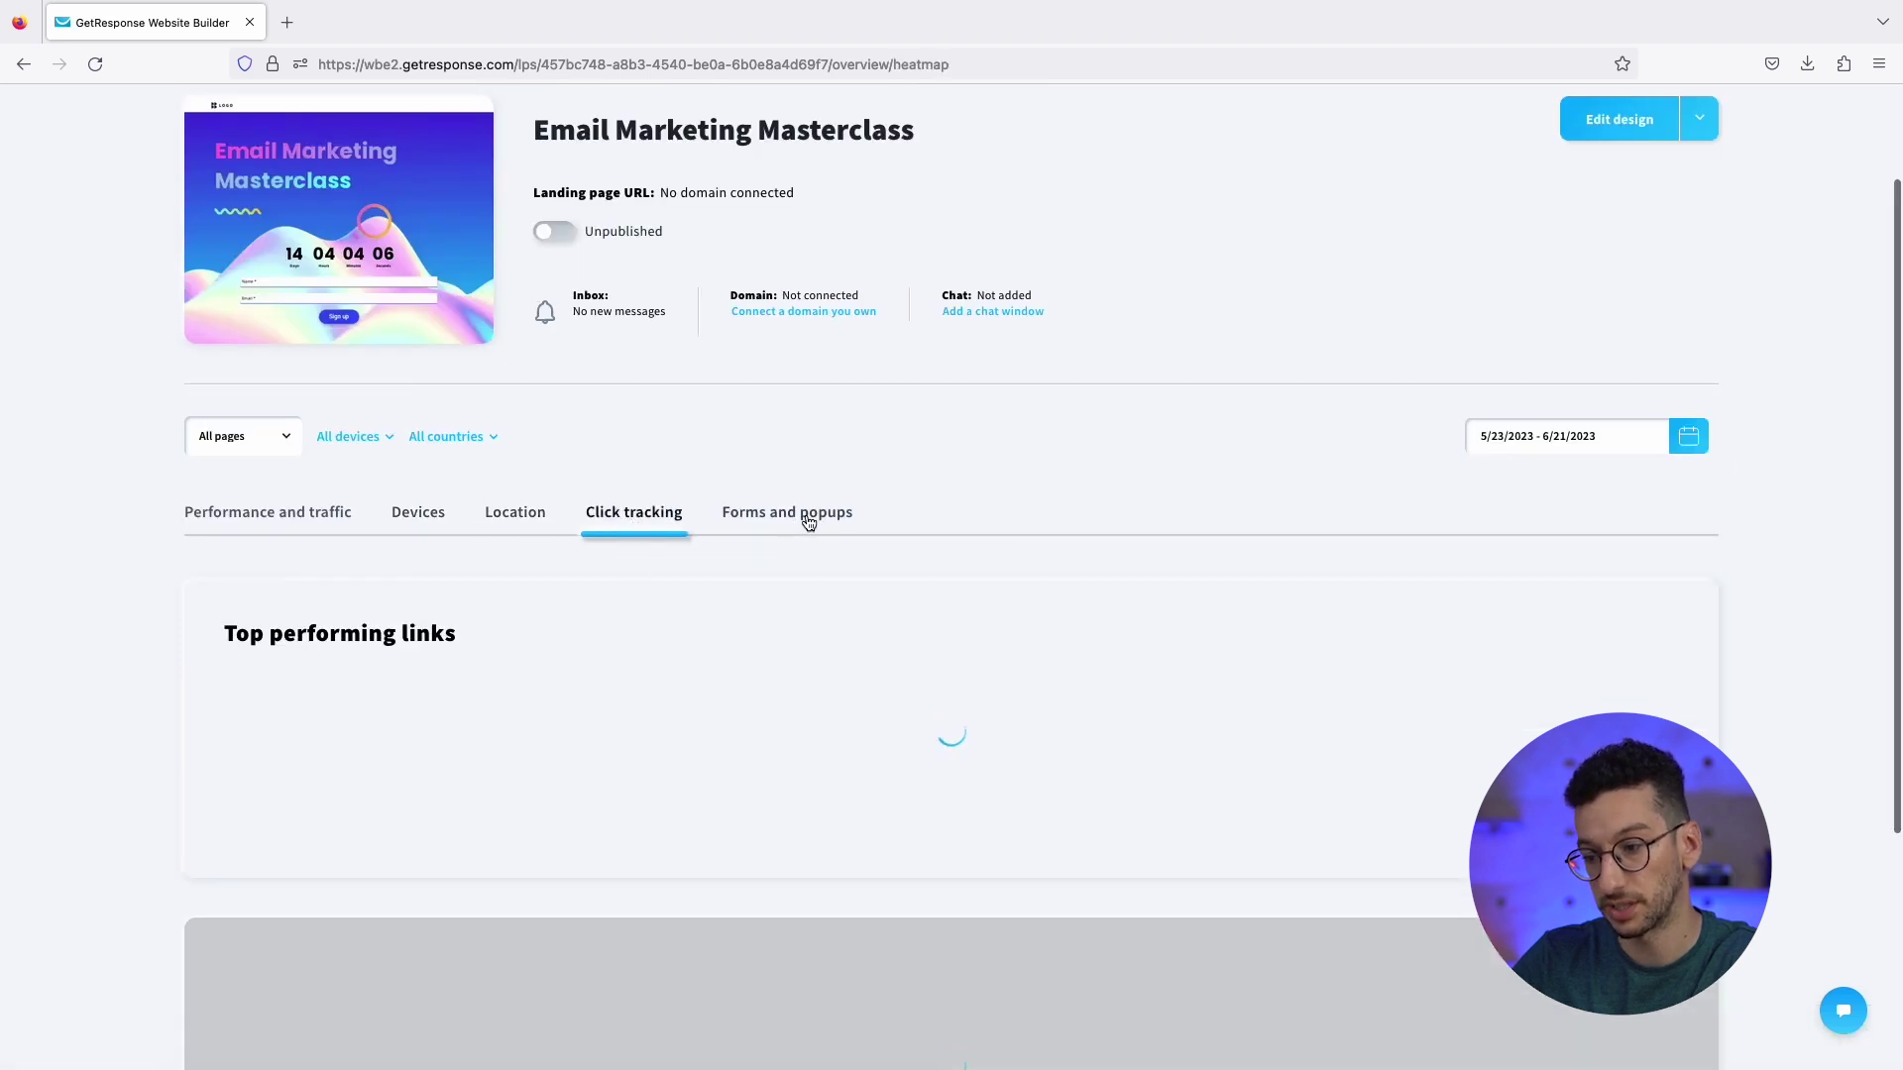
{"action": "left_click", "coordinate": [786, 520]}
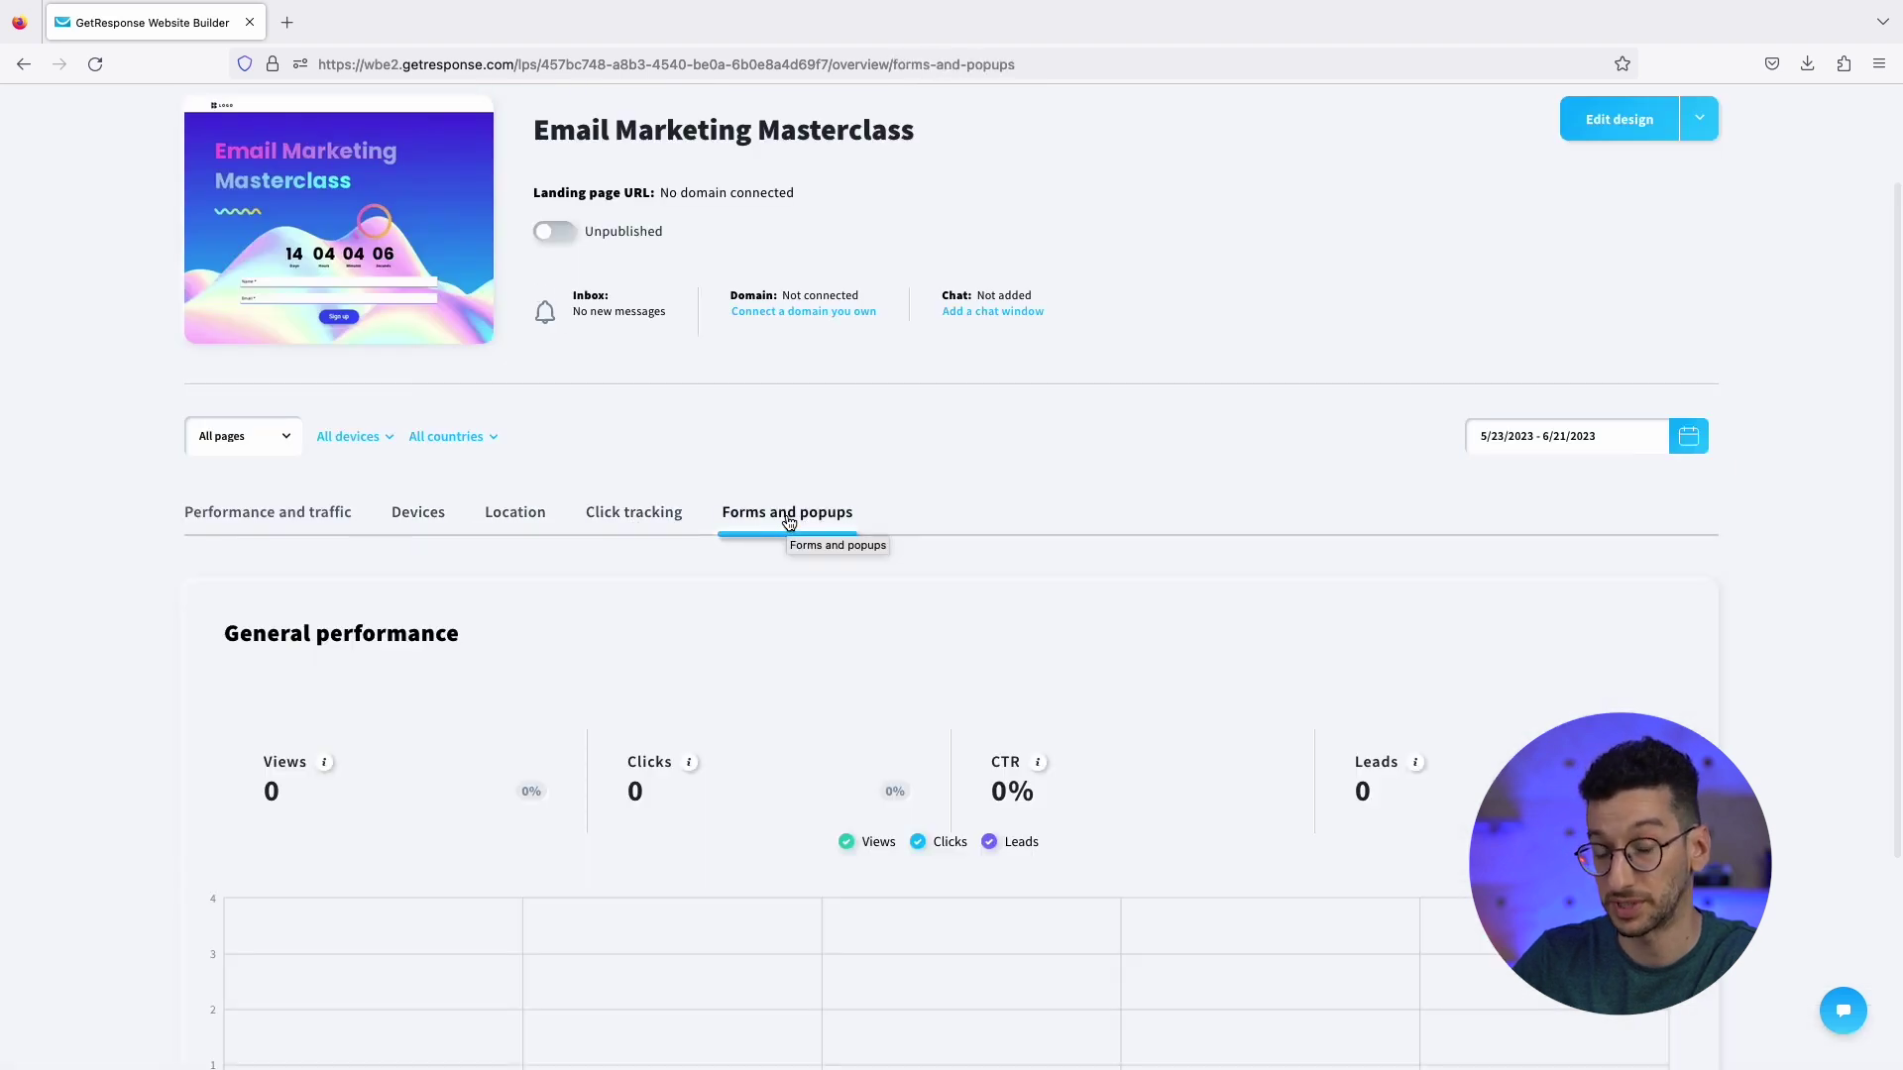